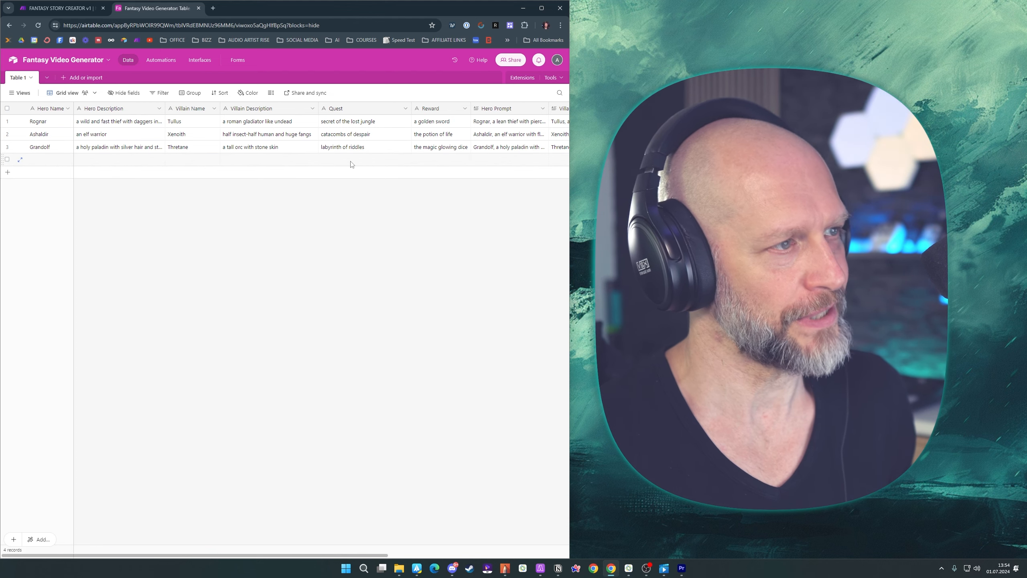
{"action": "key", "text": "ctrl+Tab"}
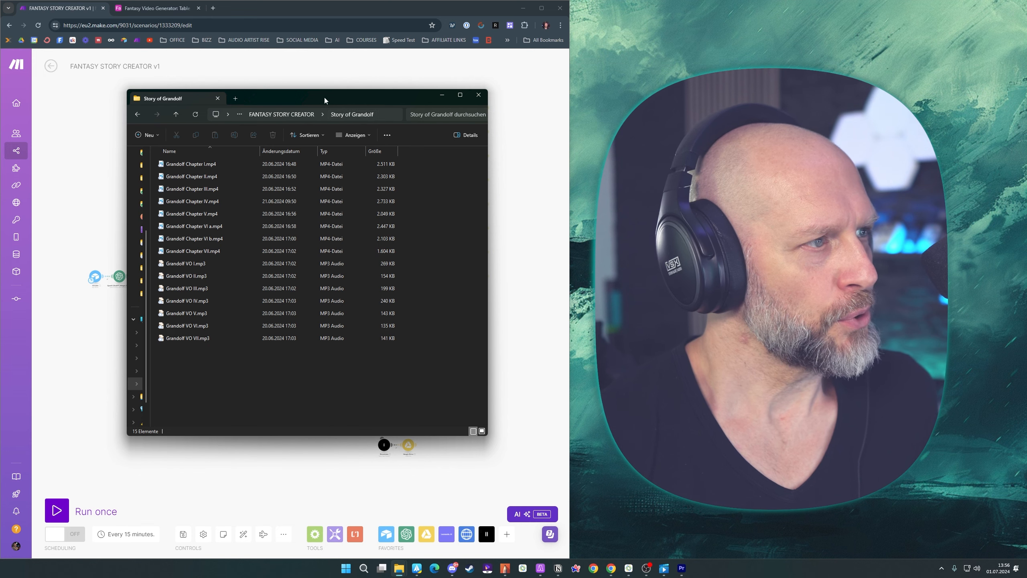
{"action": "left_click_drag", "start_coordinate": [324, 97], "coordinate": [326, 99]}
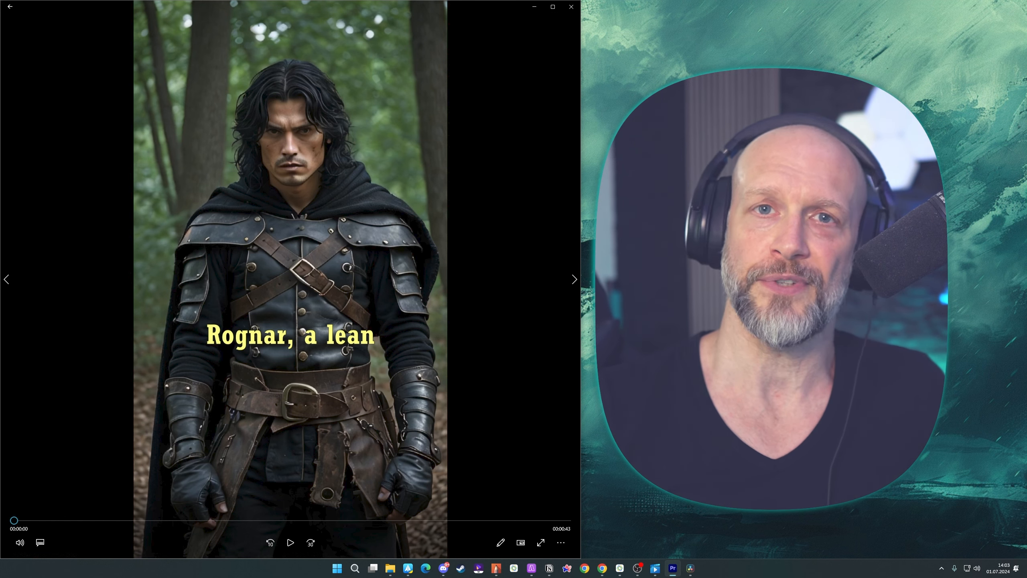
{"action": "key", "text": "alt+Tab"}
{"action": "key", "text": "space"}
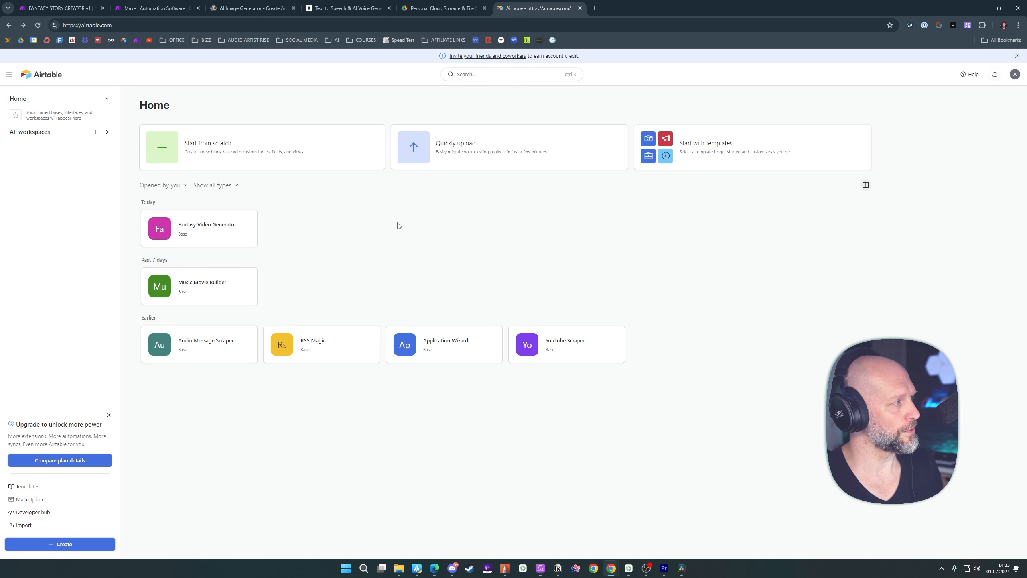
Create a new Airtable base from scratch and name it "Fantasy Story Creator"
{"action": "left_click", "coordinate": [166, 149]}
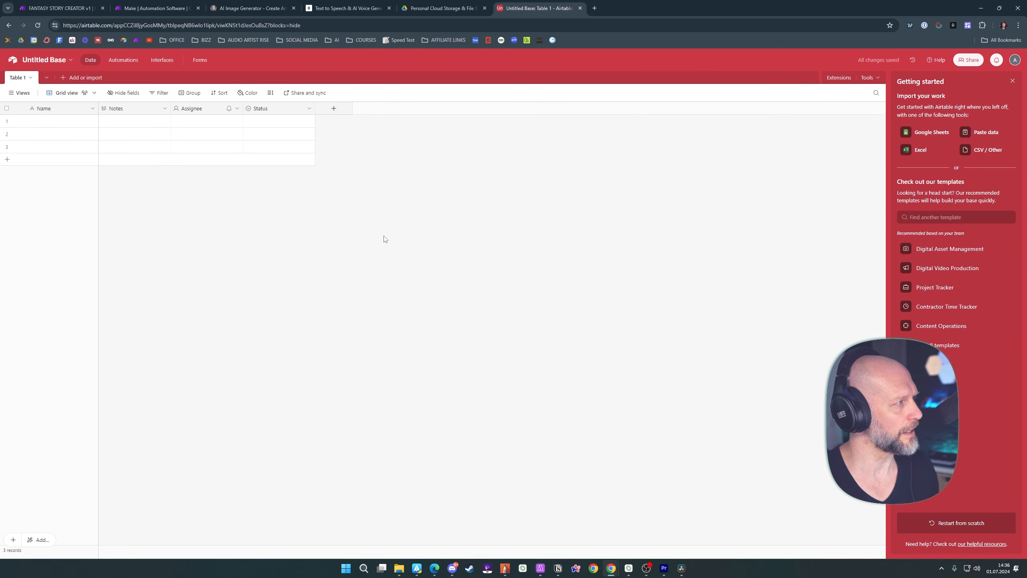
{"action": "left_click", "coordinate": [64, 60]}
{"action": "type", "text": "Fant"}
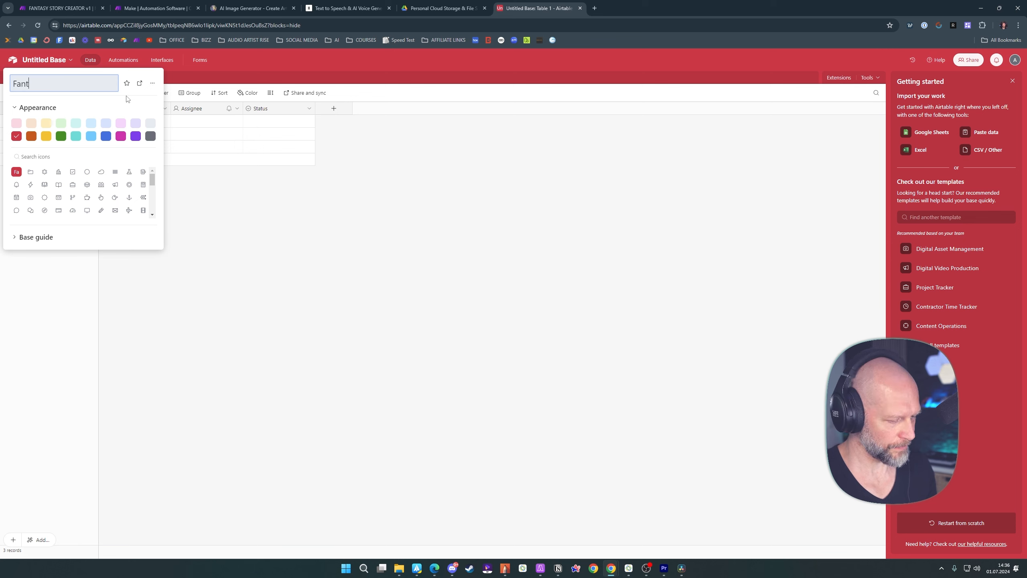
{"action": "type", "text": "asy Story Creator"}
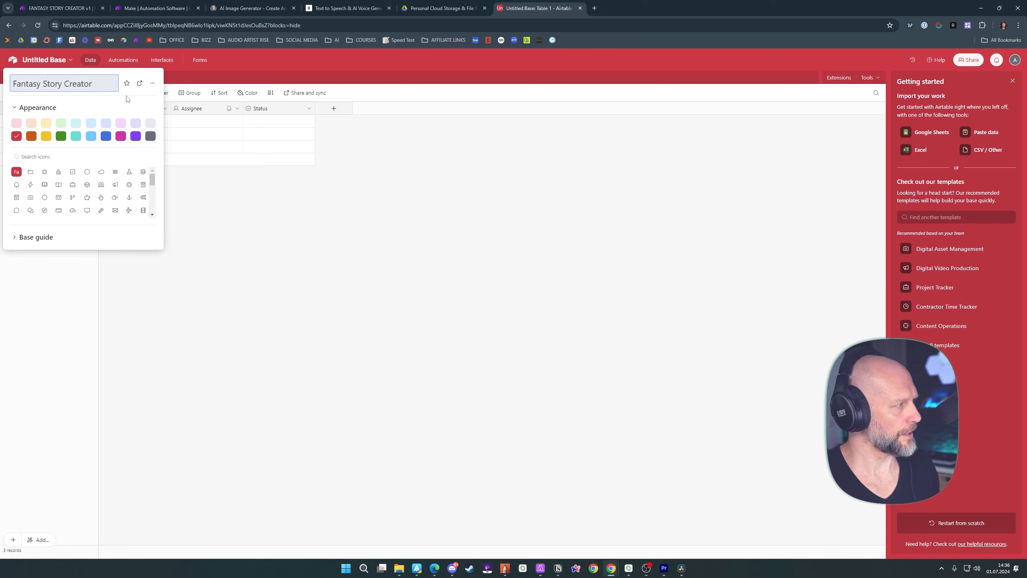
{"action": "key", "text": "Return"}
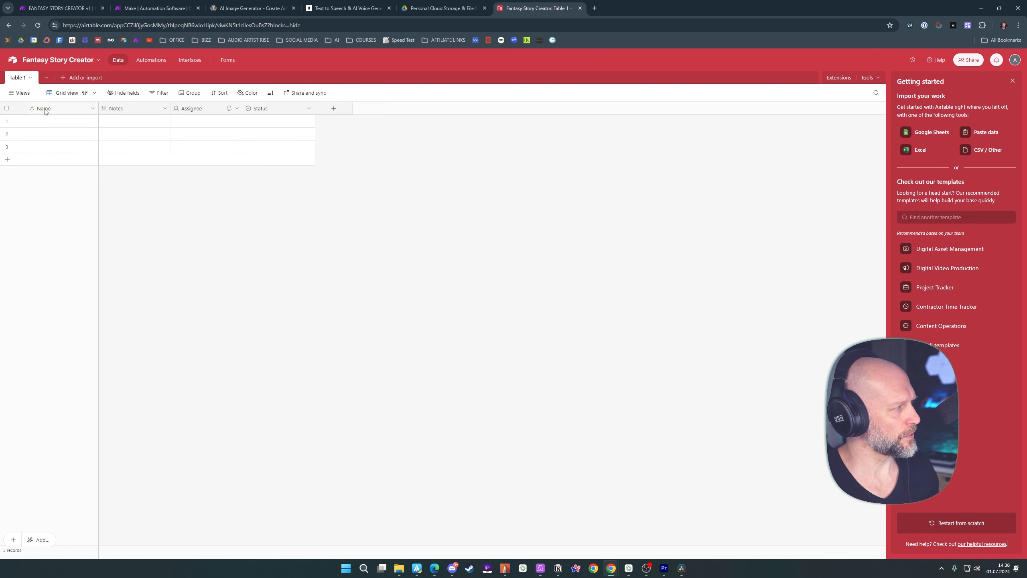
Rename the table's primary Name field to "Hero Name" and keep it as single line text
{"action": "double_click", "coordinate": [45, 112]}
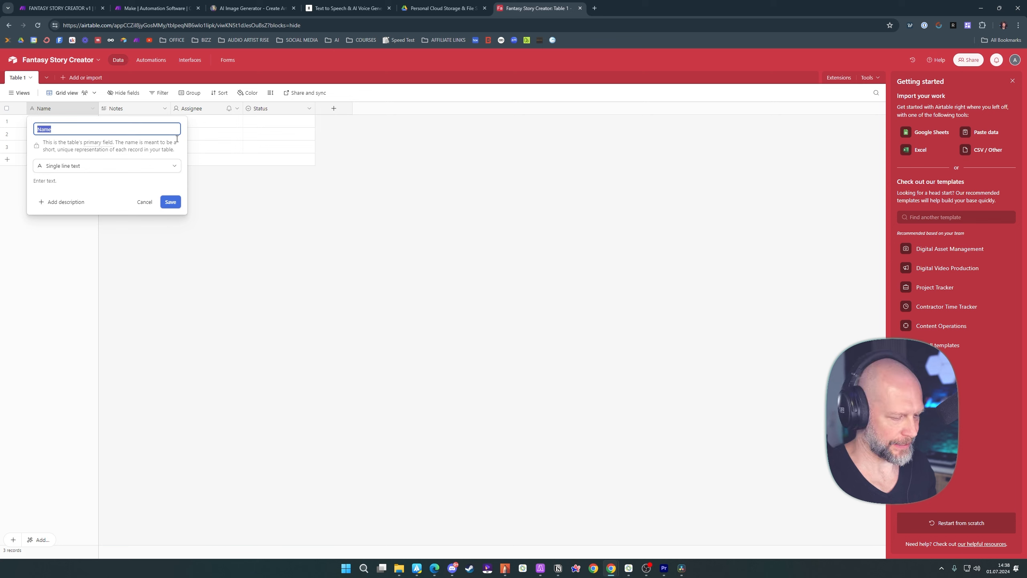
{"action": "type", "text": "Hero"}
{"action": "key", "text": "Return"}
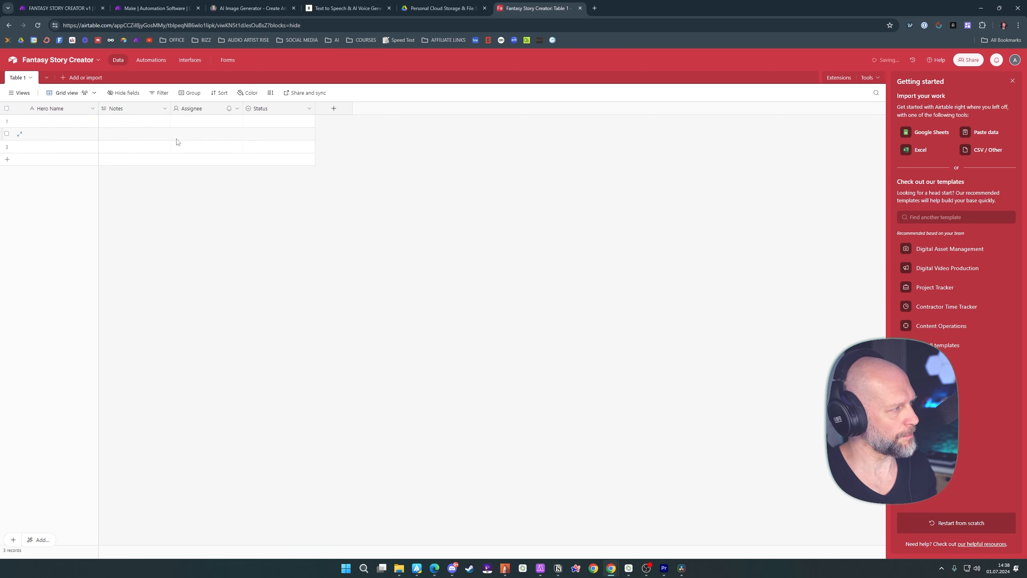
{"action": "double_click", "coordinate": [56, 108]}
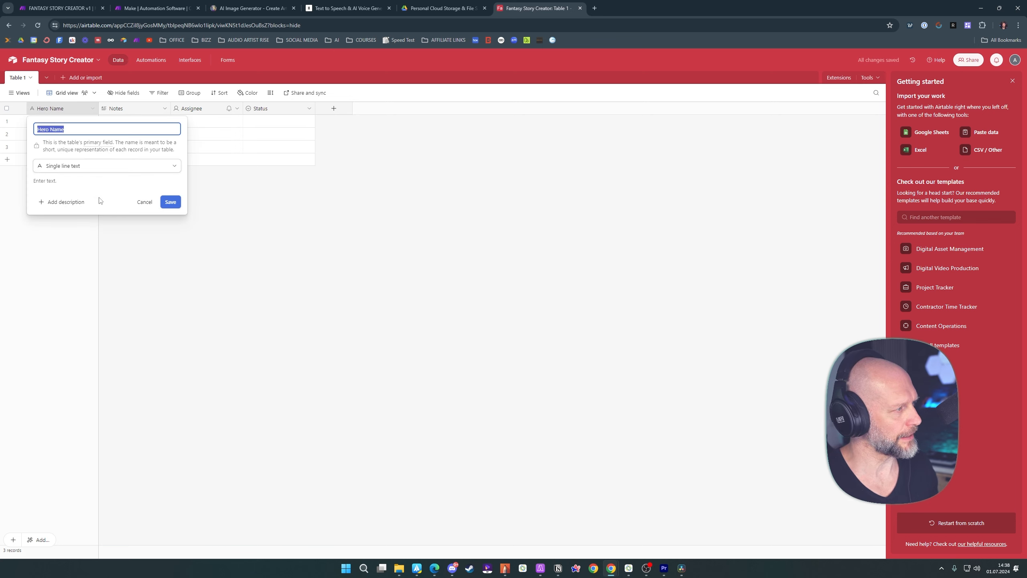
{"action": "left_click", "coordinate": [176, 205]}
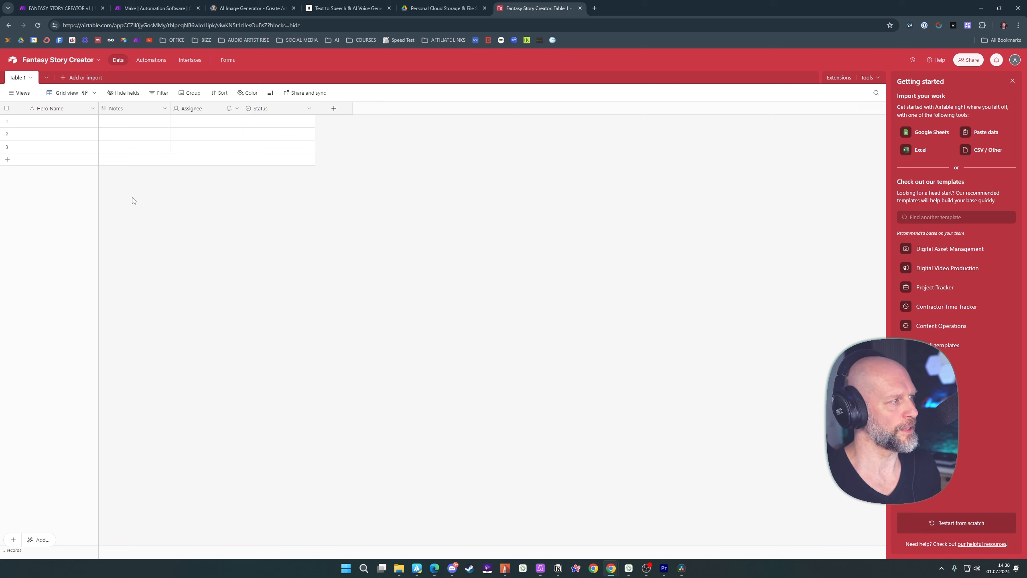
Rename the Notes field to "Hero Description" with the long text field type
{"action": "double_click", "coordinate": [123, 107]}
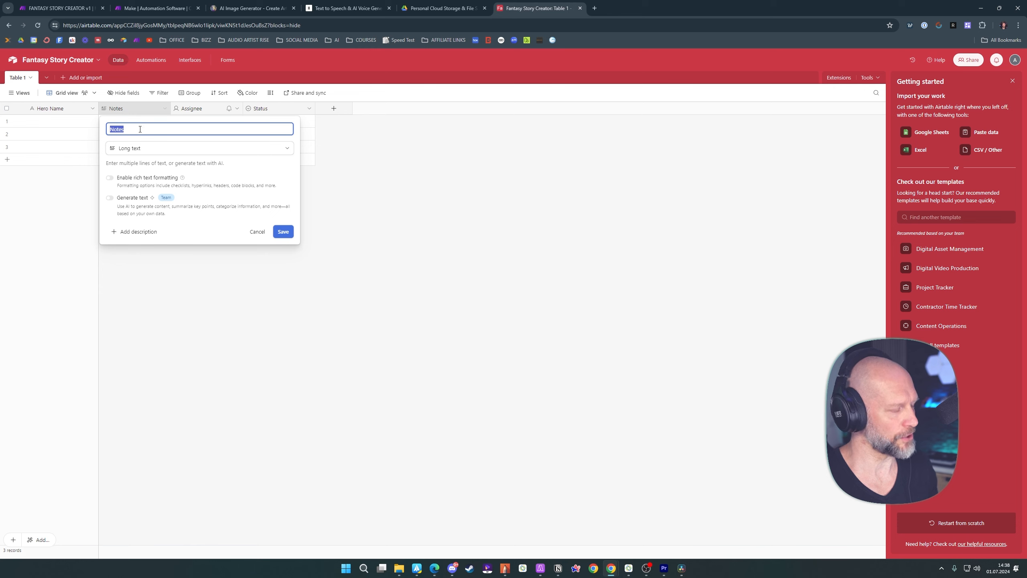
{"action": "type", "text": "Hero Description"}
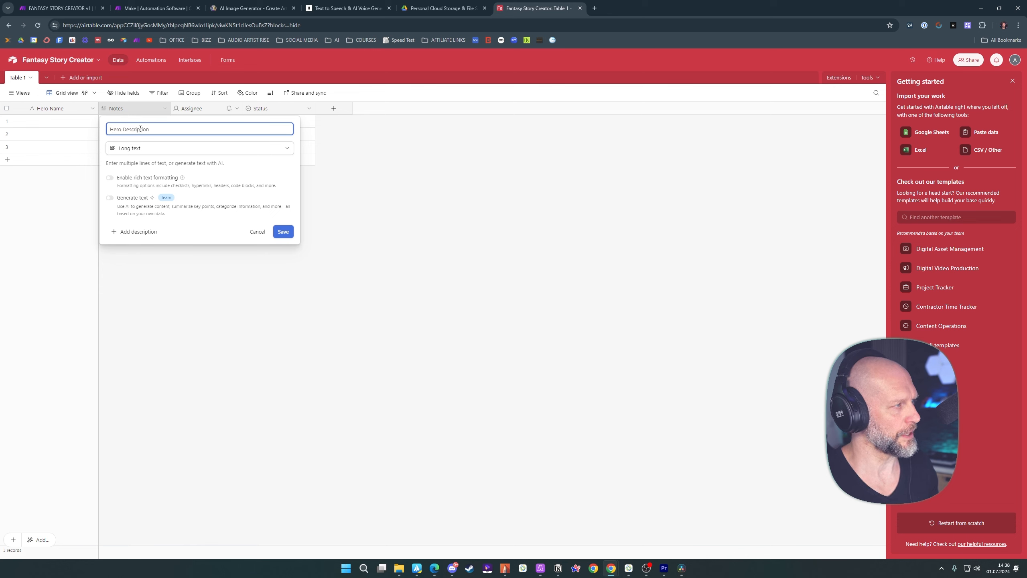
{"action": "left_click", "coordinate": [130, 147]}
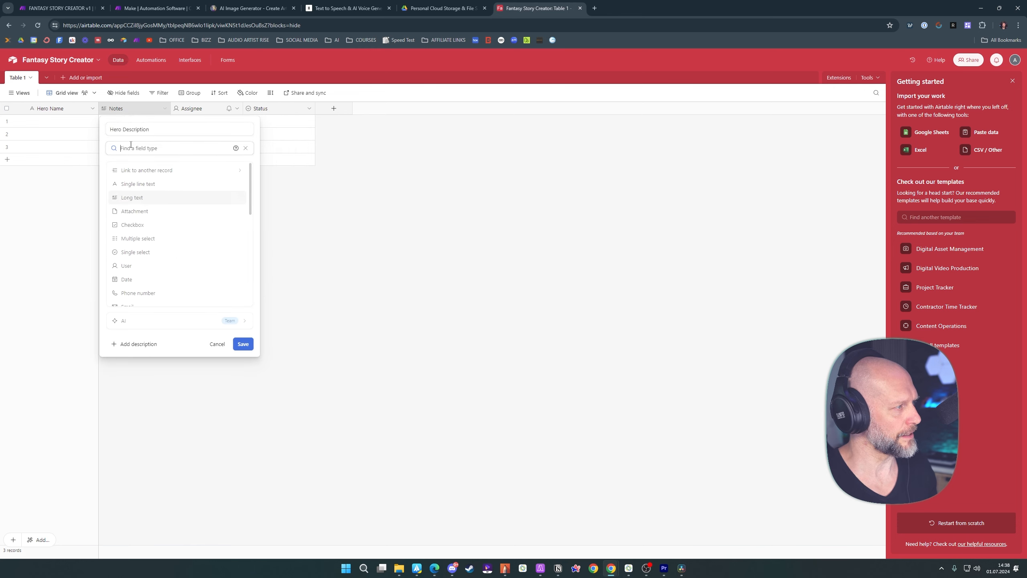
{"action": "left_click", "coordinate": [135, 199]}
{"action": "left_click", "coordinate": [285, 232]}
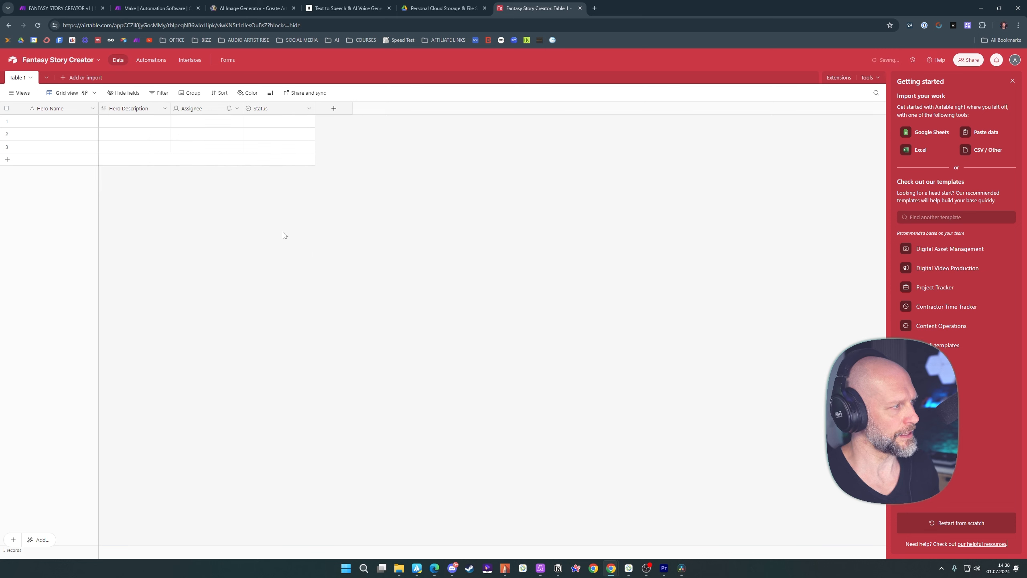
Convert the Assignee field to single line text and rename it "Villain Name"
{"action": "double_click", "coordinate": [195, 112]}
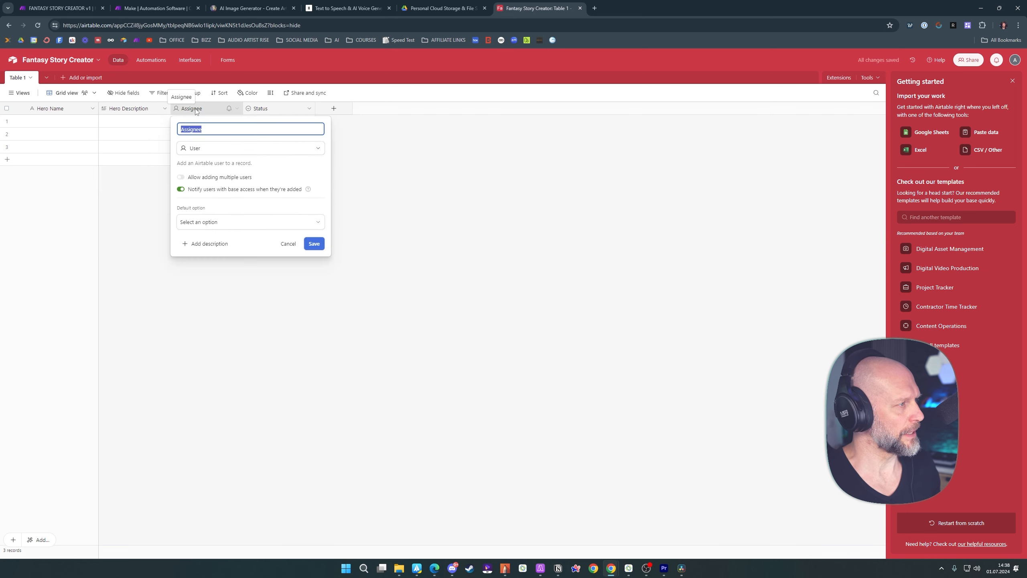
{"action": "left_click", "coordinate": [201, 147]}
{"action": "left_click", "coordinate": [214, 186]}
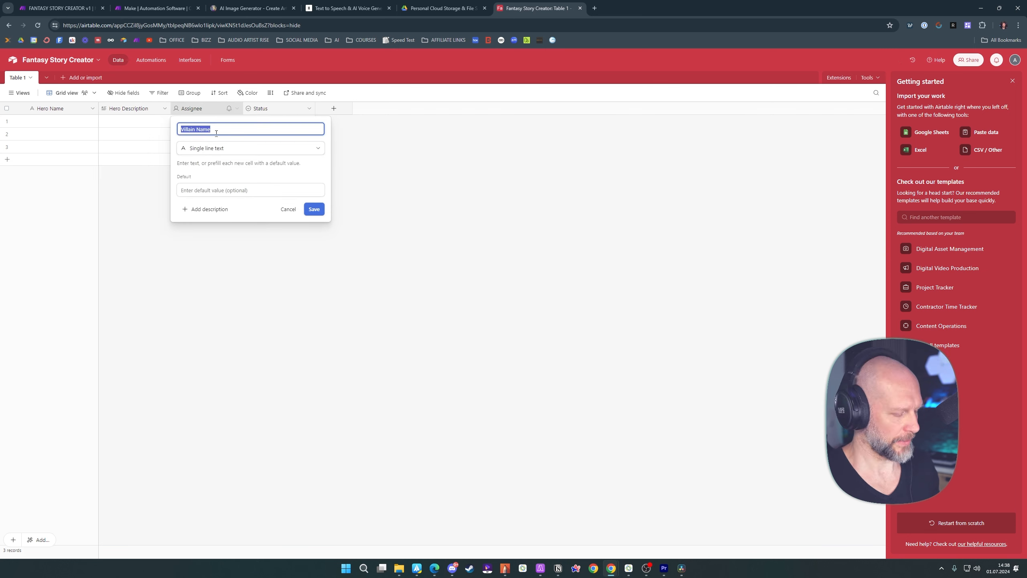
{"action": "type", "text": "Villa"}
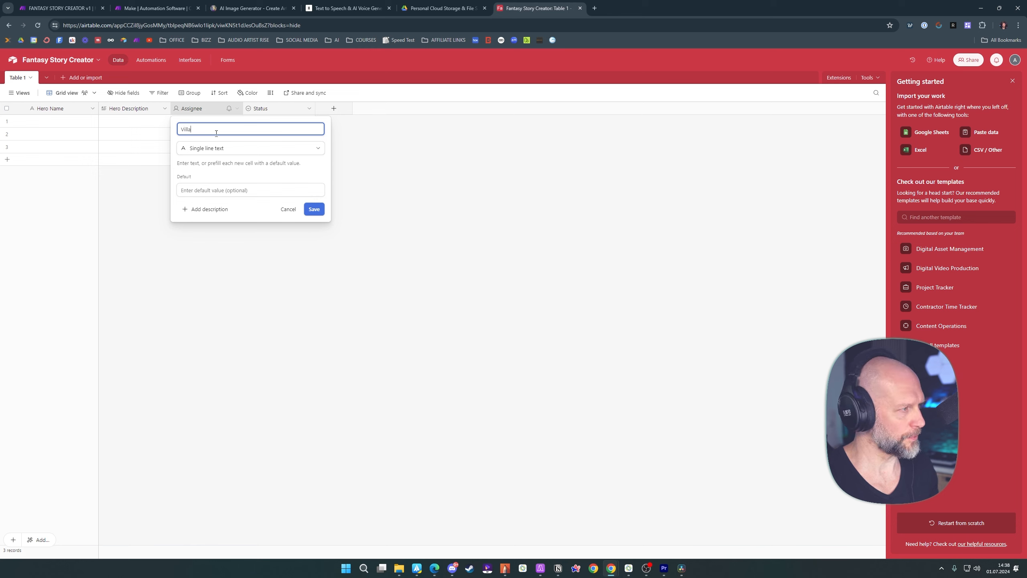
{"action": "type", "text": "in Name"}
{"action": "key", "text": "Return"}
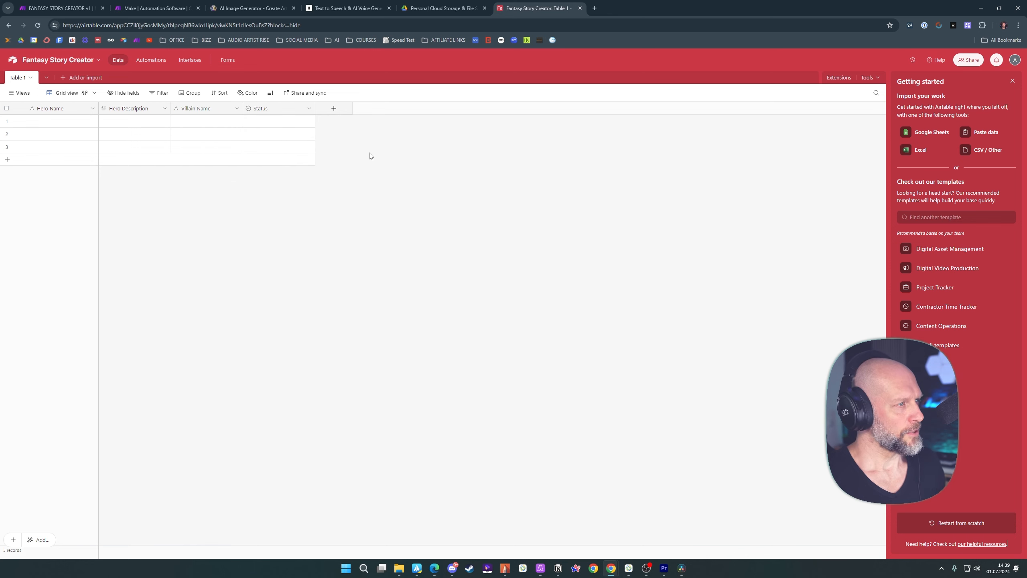
Add a new long text field named "Villain Description" to the table
{"action": "left_click", "coordinate": [333, 108]}
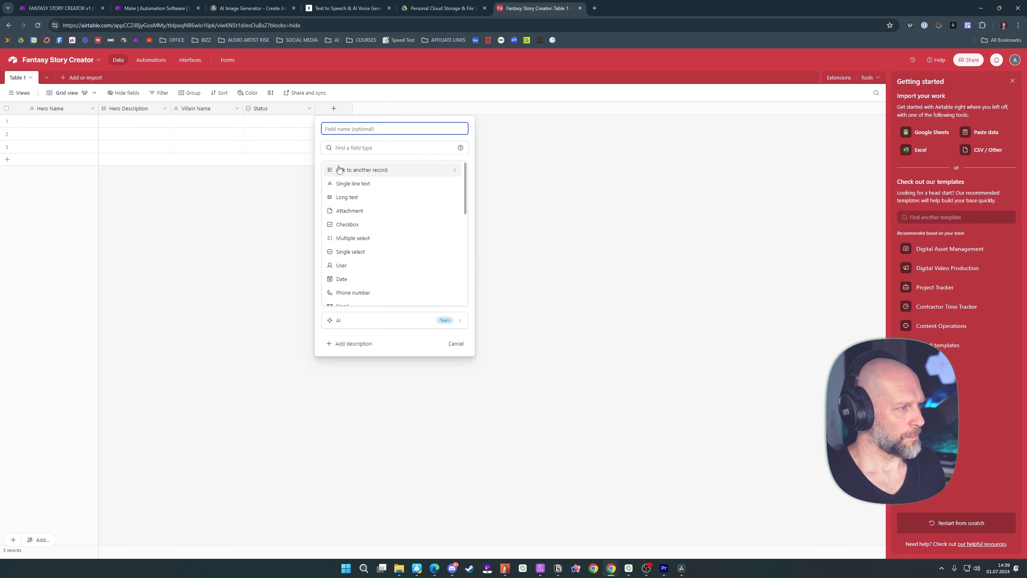
{"action": "left_click", "coordinate": [347, 197]}
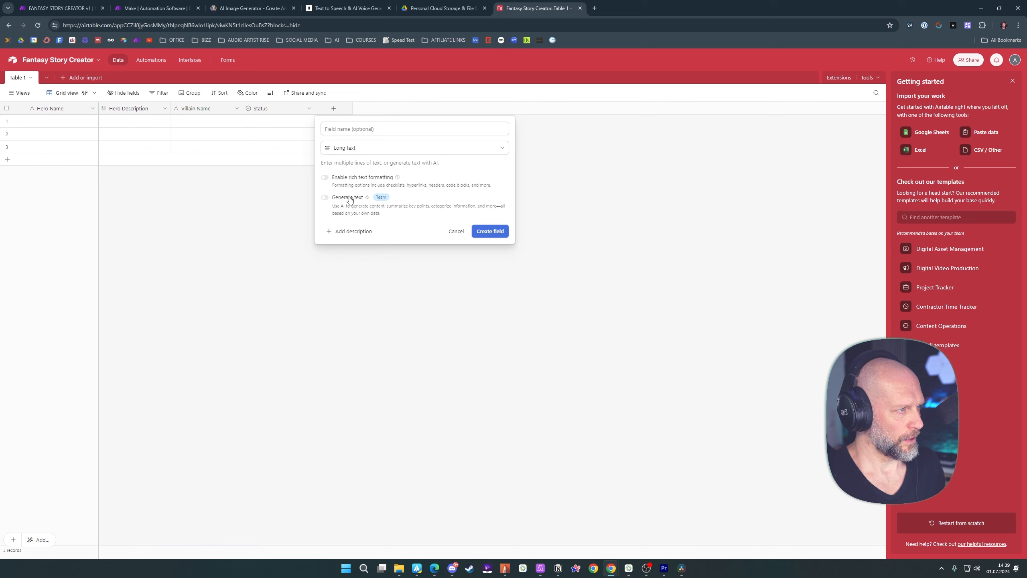
{"action": "left_click", "coordinate": [345, 130]}
{"action": "type", "text": "Villain "}
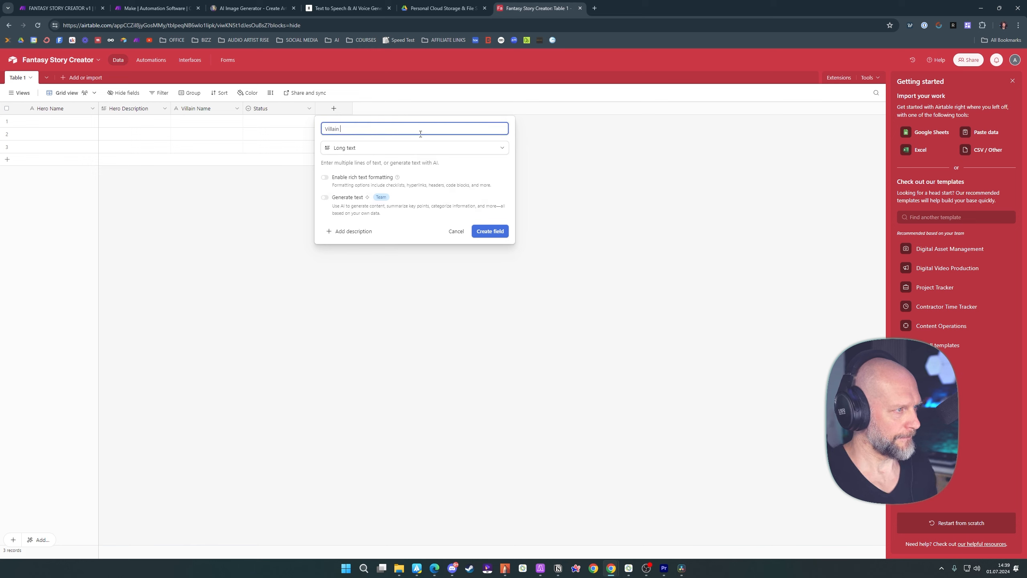
{"action": "type", "text": "Description"}
{"action": "left_click", "coordinate": [490, 231]}
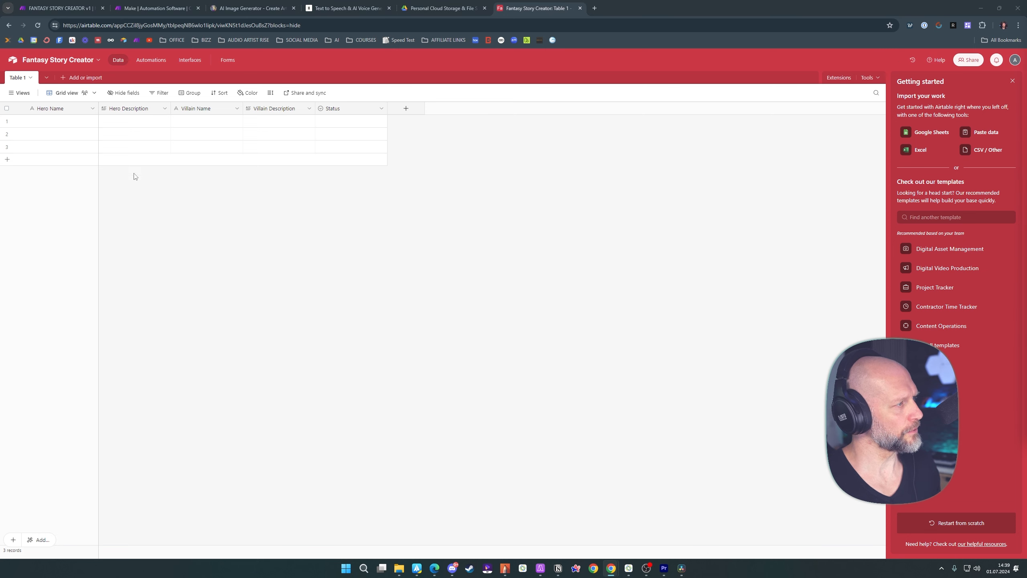
Change the field type of both Hero Description and Villain Description to single line text
{"action": "double_click", "coordinate": [135, 110]}
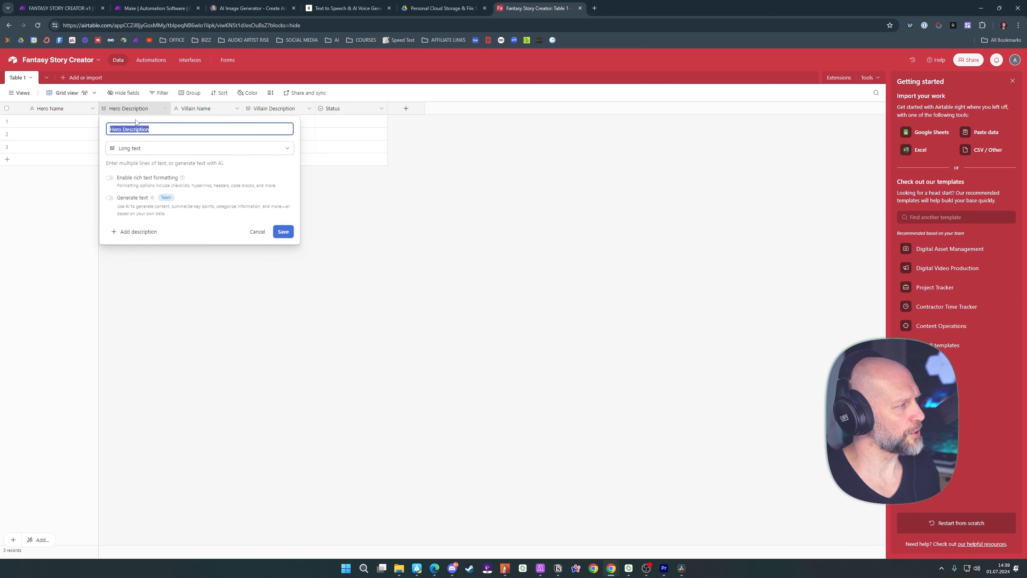
{"action": "left_click", "coordinate": [135, 150]}
{"action": "left_click", "coordinate": [133, 185]}
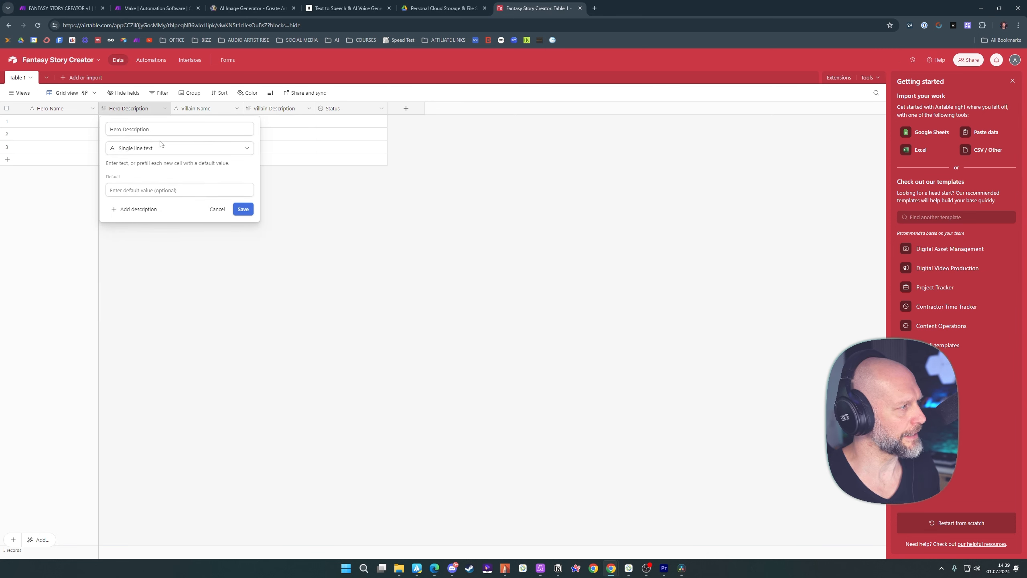
{"action": "left_click", "coordinate": [244, 210]}
{"action": "double_click", "coordinate": [279, 109]}
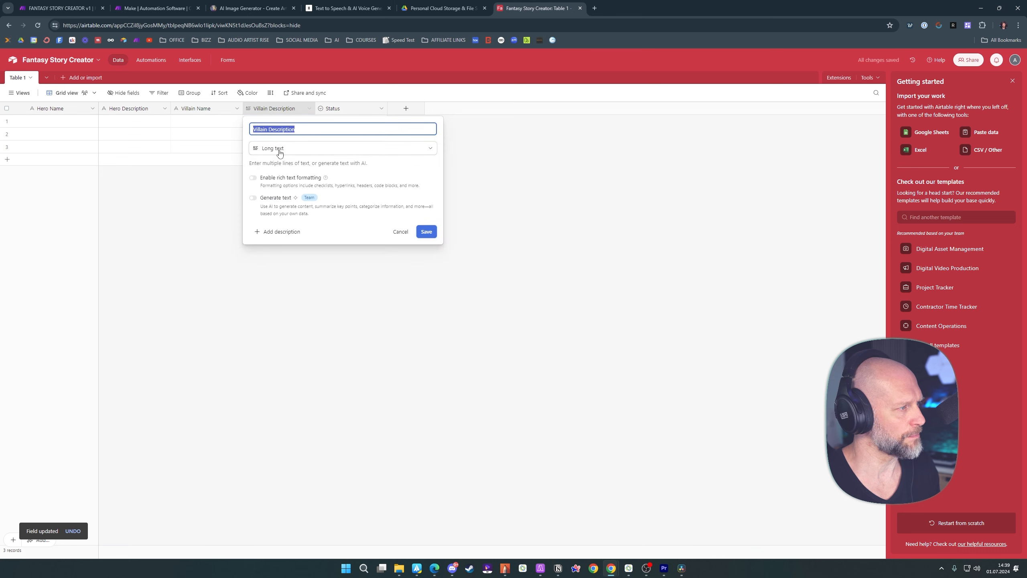
{"action": "left_click", "coordinate": [283, 148]}
{"action": "left_click", "coordinate": [279, 183]}
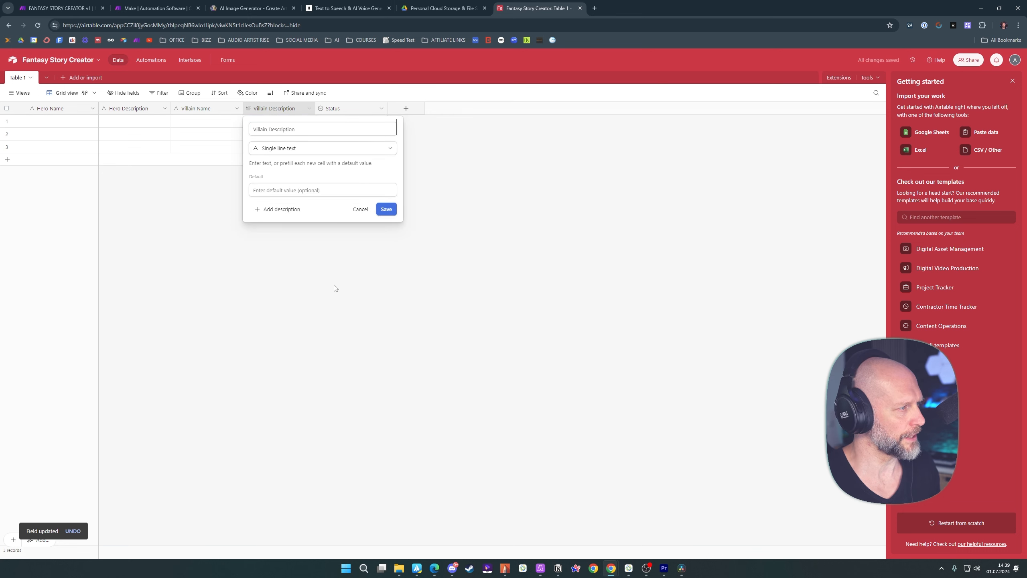
{"action": "left_click", "coordinate": [387, 209]}
Add a new single line text field named "Quest" to the table
{"action": "left_click", "coordinate": [406, 109]}
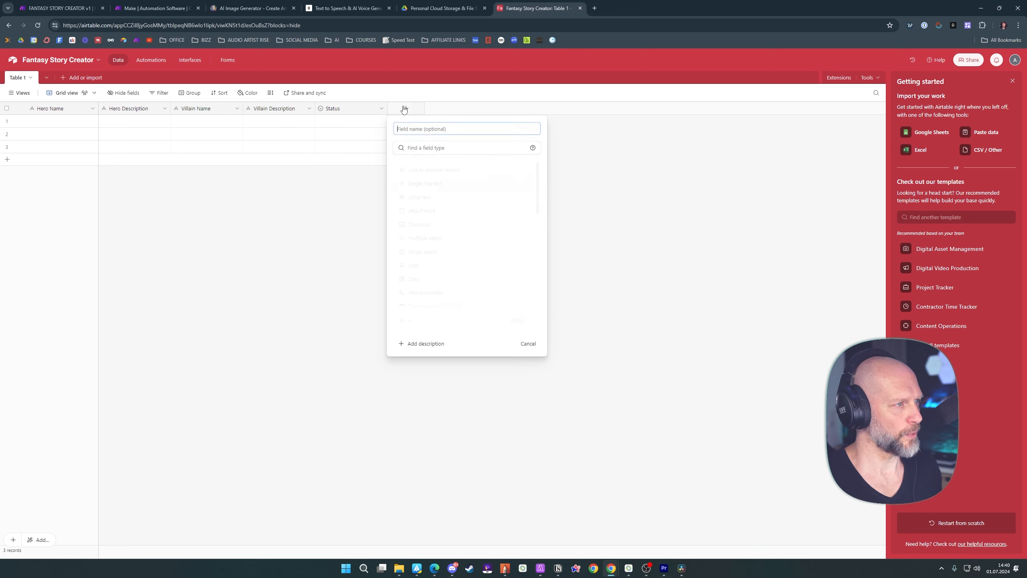
{"action": "type", "text": "Qu"}
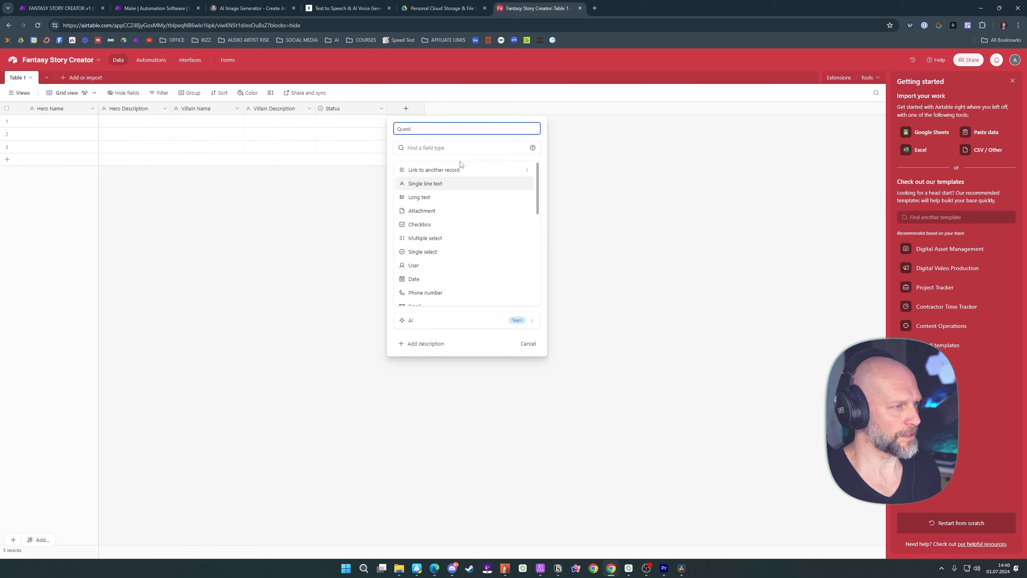
{"action": "type", "text": "est"}
{"action": "left_click", "coordinate": [425, 183]}
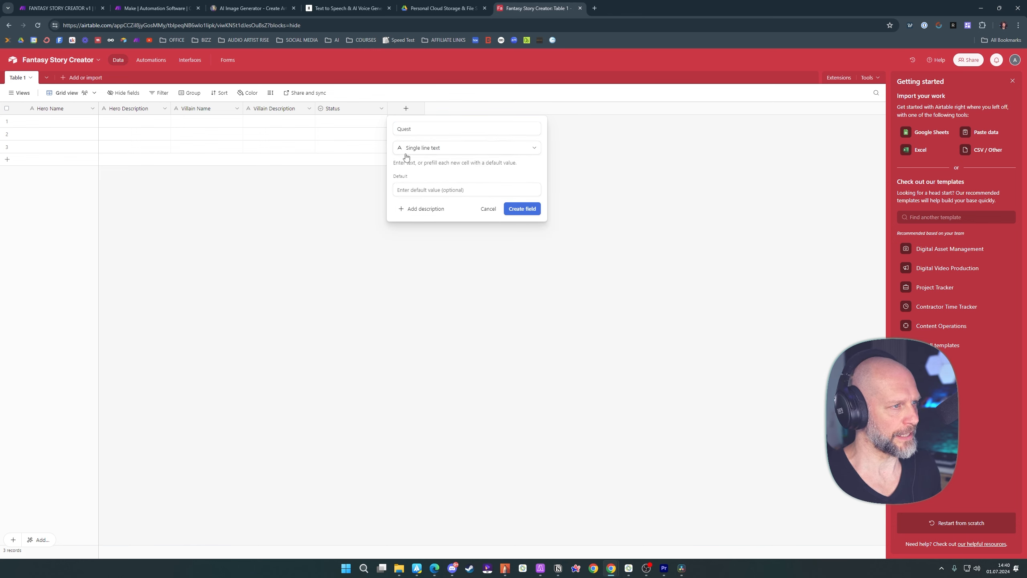
{"action": "left_click", "coordinate": [521, 212]}
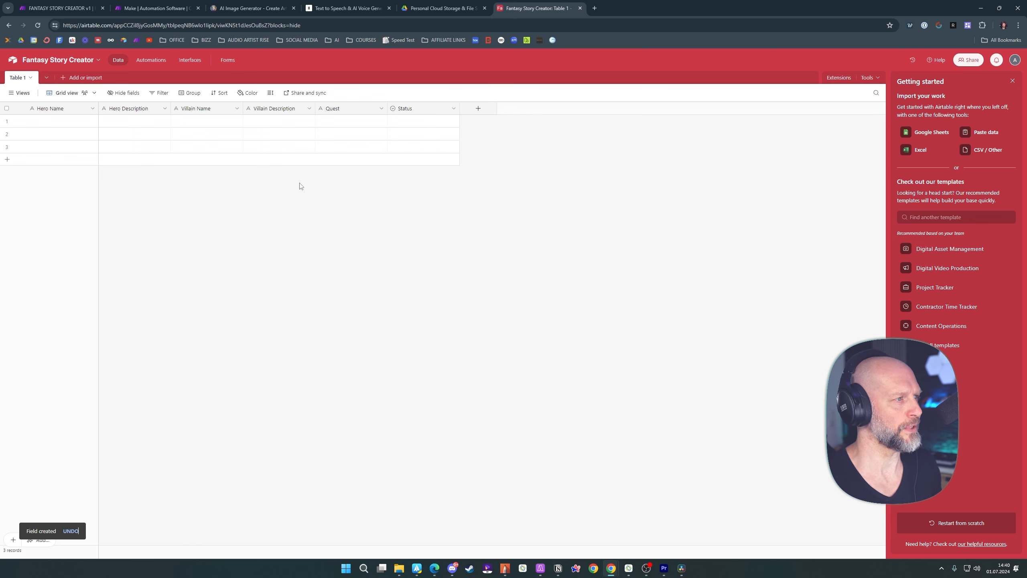
{"action": "double_click", "coordinate": [343, 112]}
{"action": "left_click", "coordinate": [356, 150]}
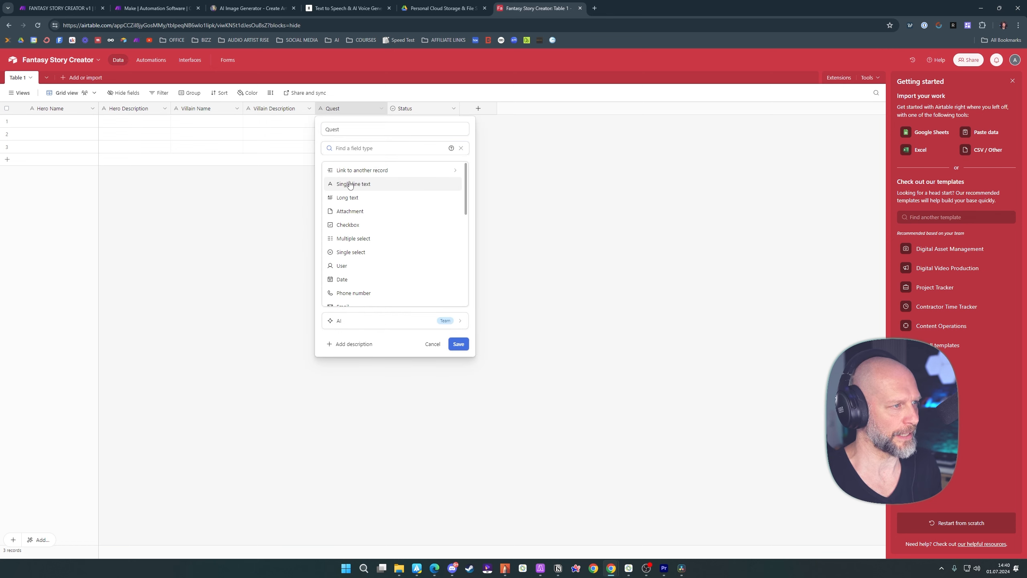
{"action": "left_click", "coordinate": [252, 259]}
Add a single line text field named "Reward" and place it between Quest and Status
{"action": "left_click", "coordinate": [478, 109]}
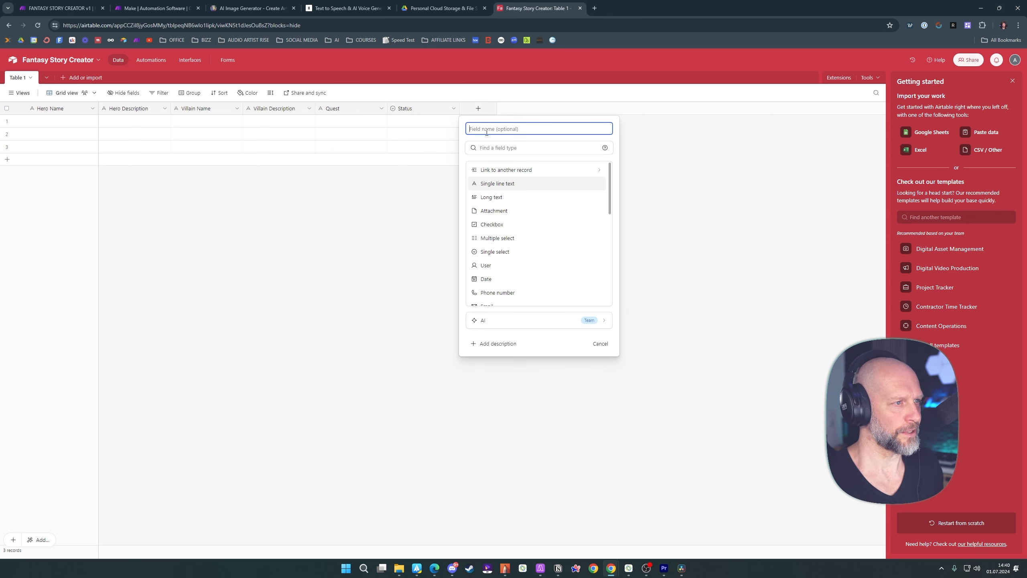
{"action": "type", "text": "Reward"}
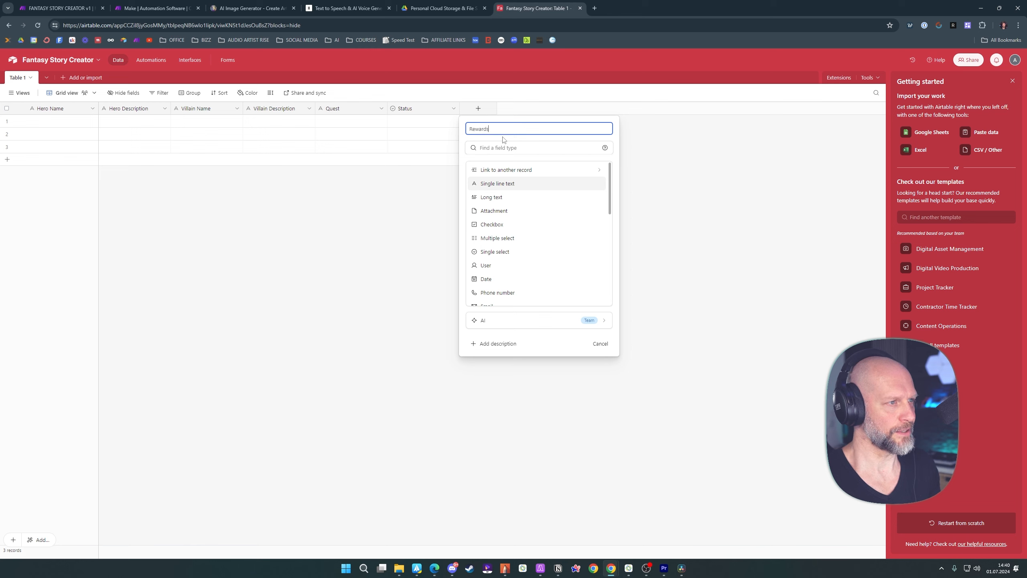
{"action": "left_click", "coordinate": [498, 185]}
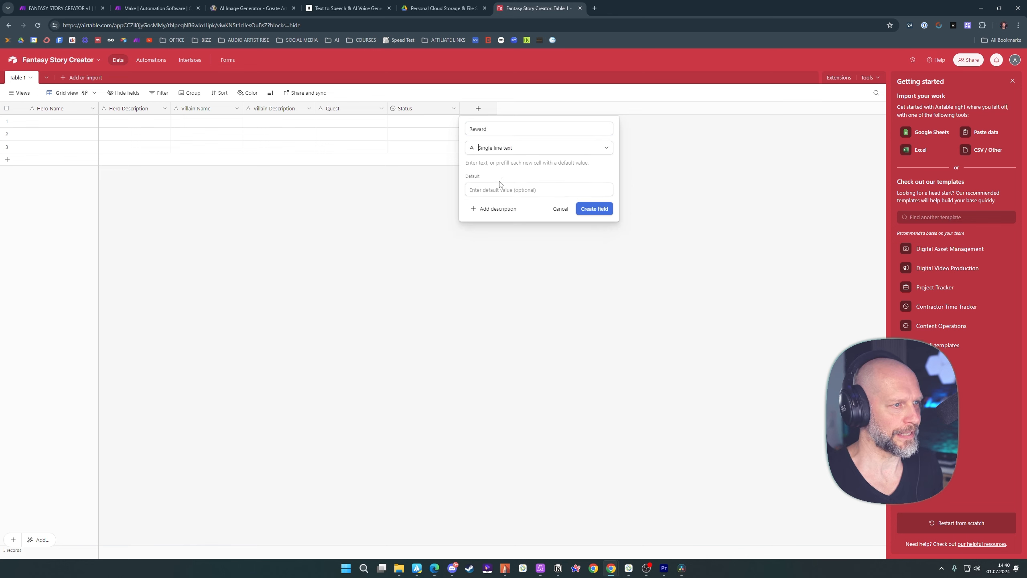
{"action": "left_click", "coordinate": [596, 214]}
{"action": "left_click_drag", "start_coordinate": [494, 108], "coordinate": [412, 108]}
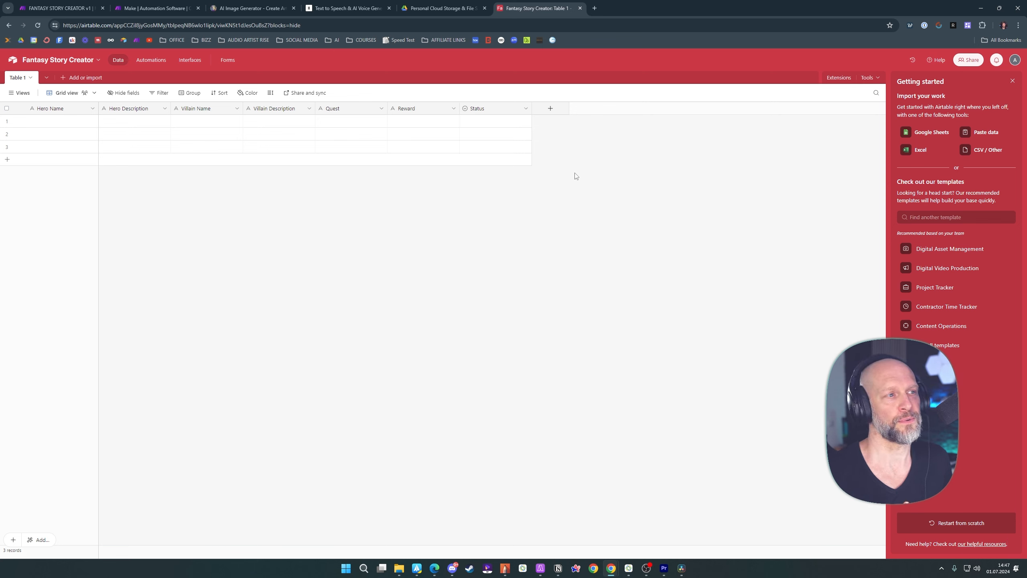
Add a new long text field named "Hero Prompt" to the table
{"action": "left_click", "coordinate": [550, 109]}
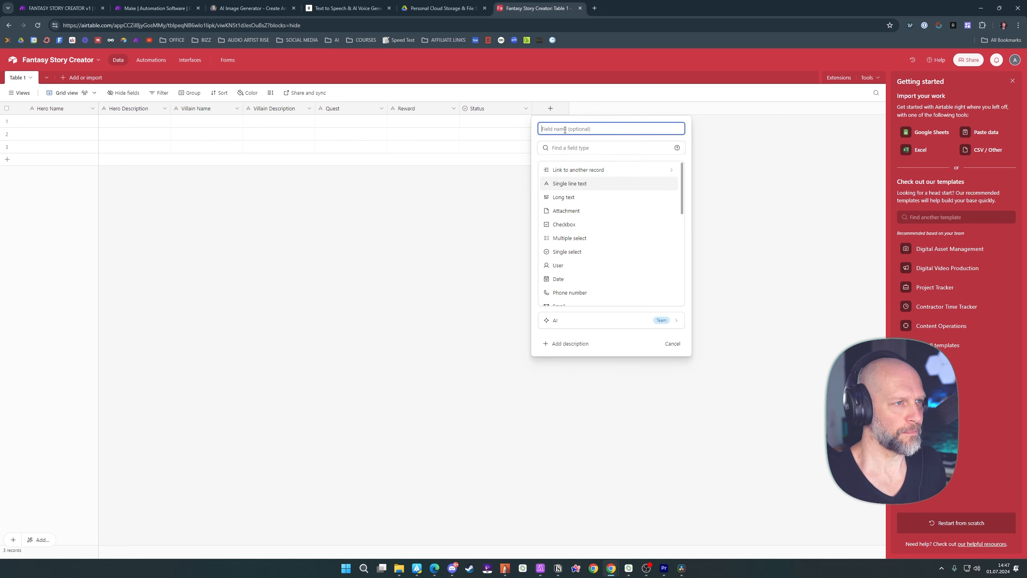
{"action": "type", "text": "Hero Prompt"}
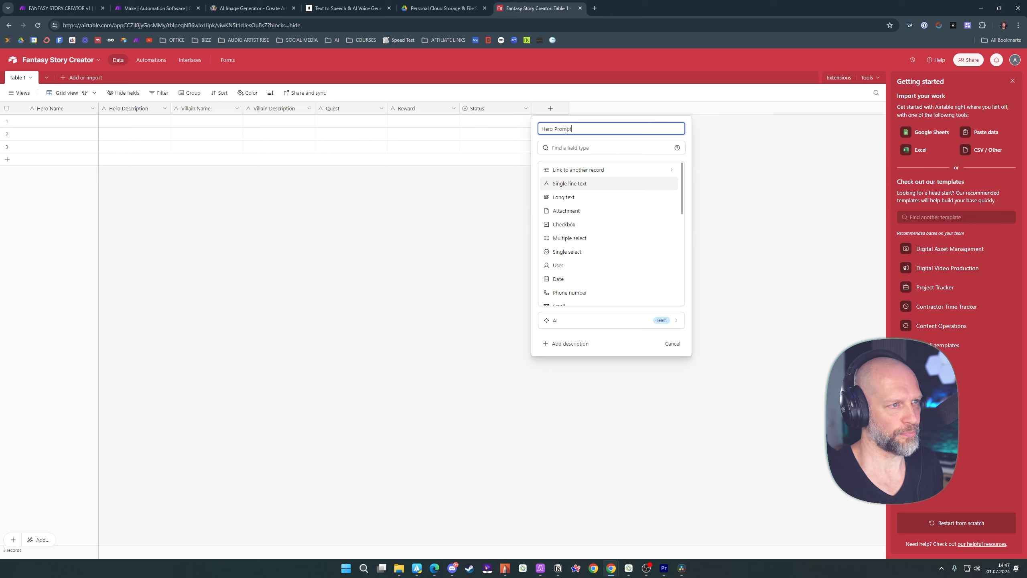
{"action": "left_click", "coordinate": [567, 197]}
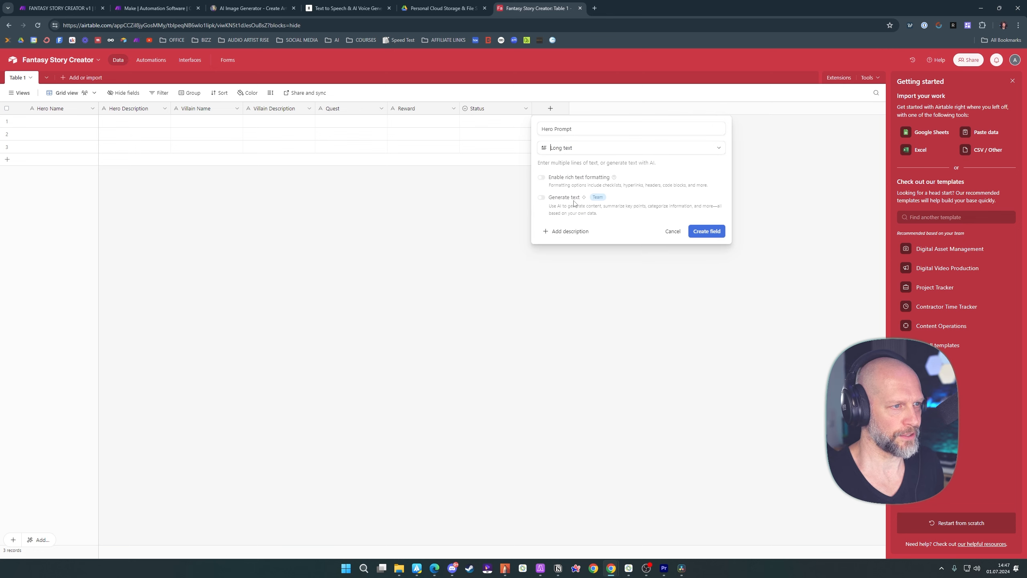
{"action": "left_click", "coordinate": [708, 231]}
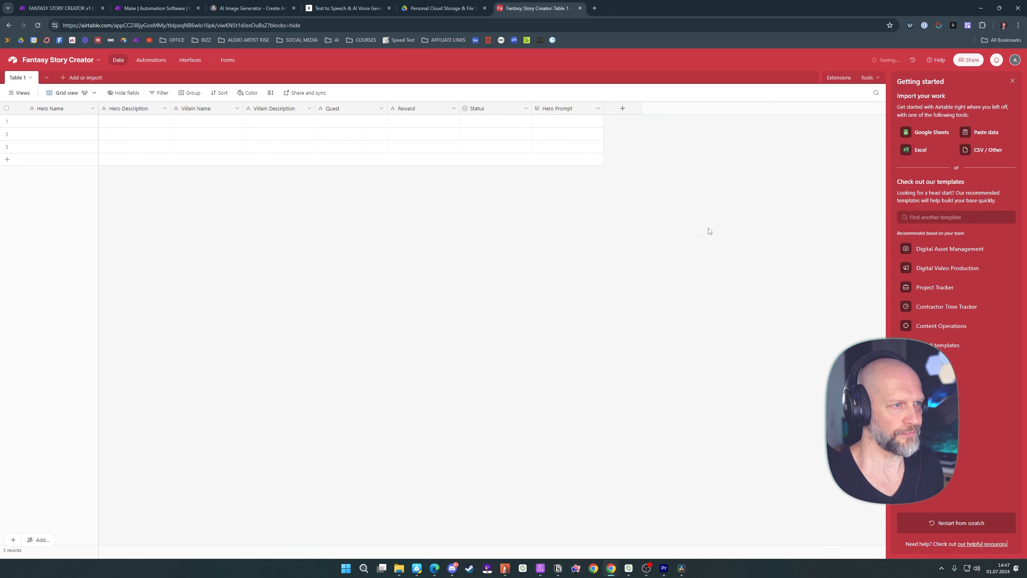
Add a new long text field named "Villian Prompt" after Hero Prompt
{"action": "left_click", "coordinate": [622, 108]}
{"action": "type", "text": "Villia"}
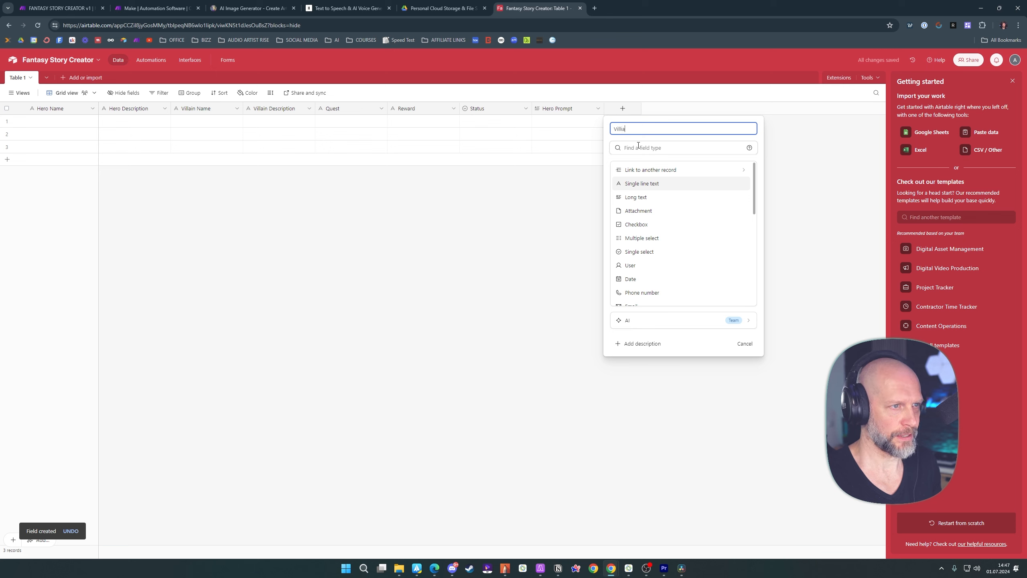
{"action": "type", "text": "n Prompt"}
{"action": "key", "text": "Return"}
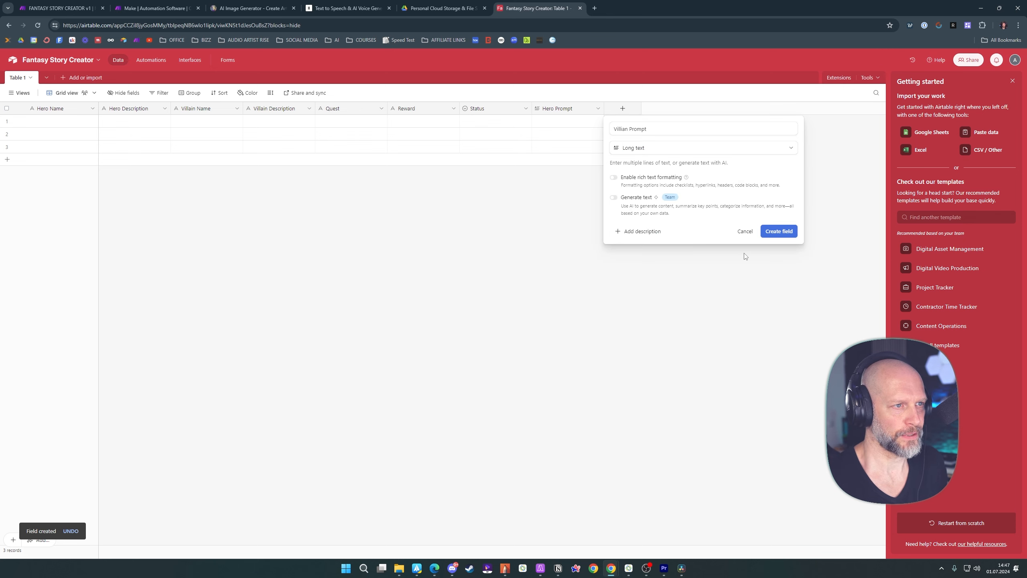
{"action": "left_click", "coordinate": [775, 230]}
Add a new long text field named "Story" after Villian Prompt
{"action": "left_click", "coordinate": [695, 108]}
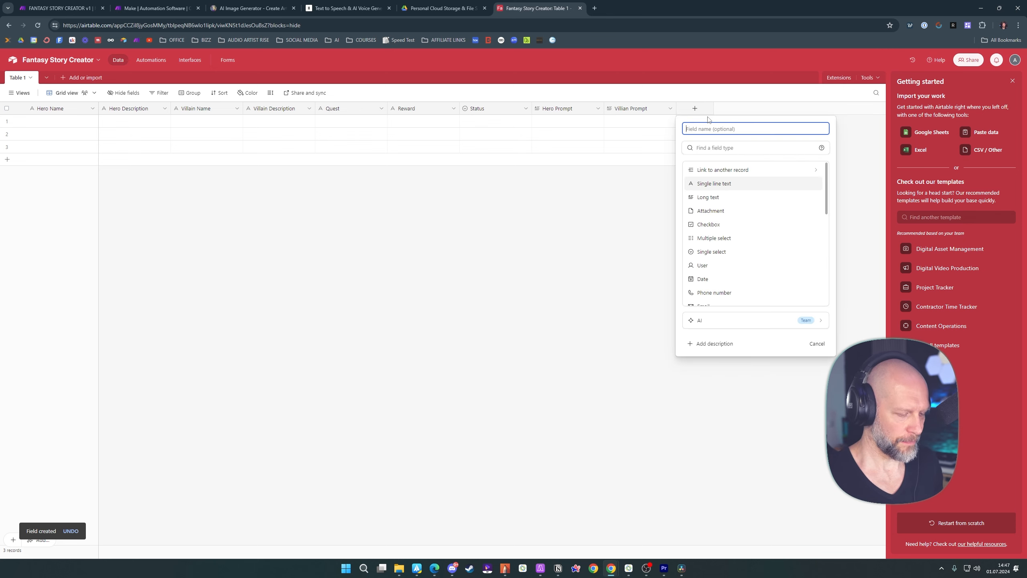
{"action": "type", "text": "Story"}
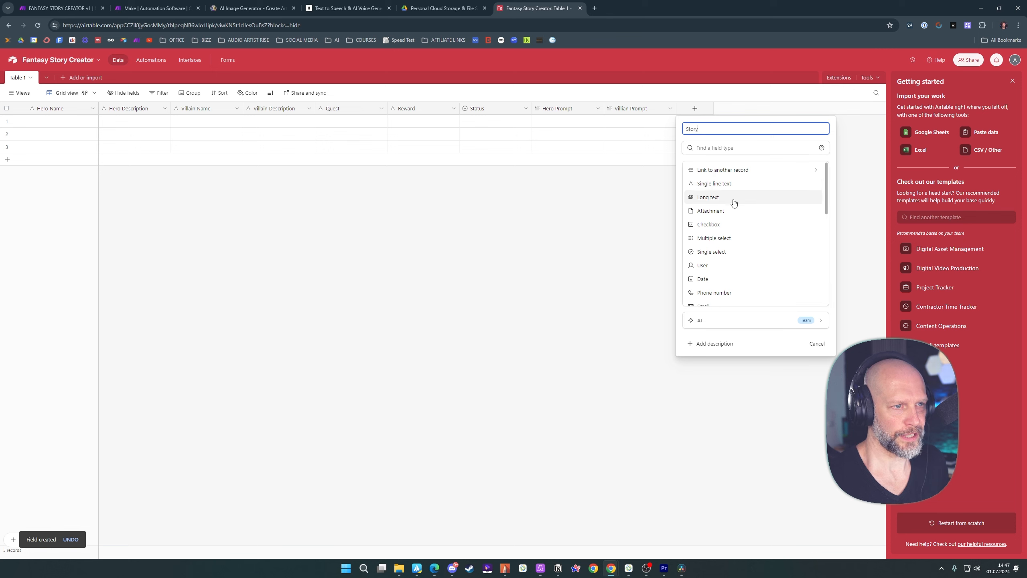
{"action": "left_click", "coordinate": [716, 198]}
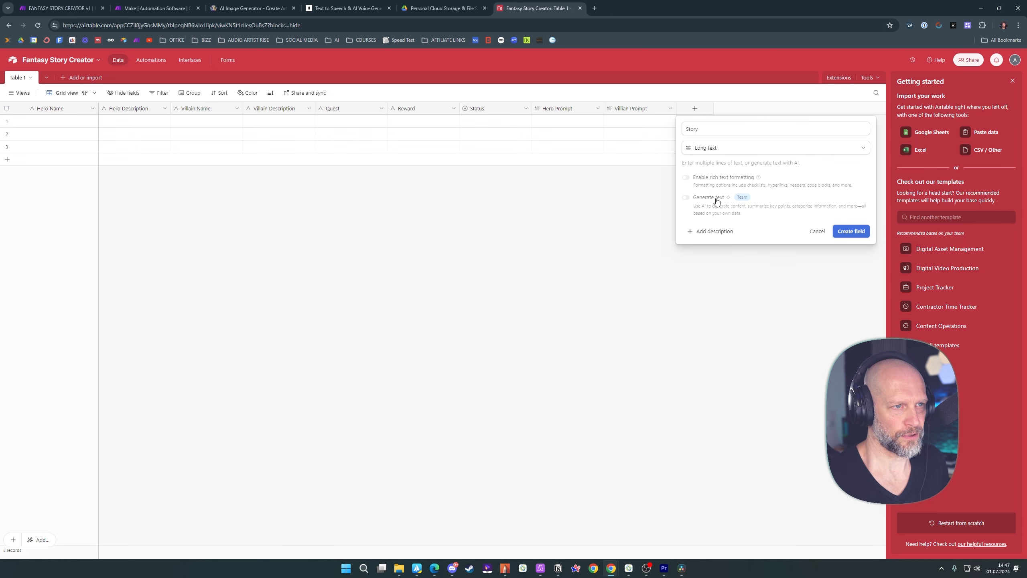
{"action": "left_click", "coordinate": [849, 232]}
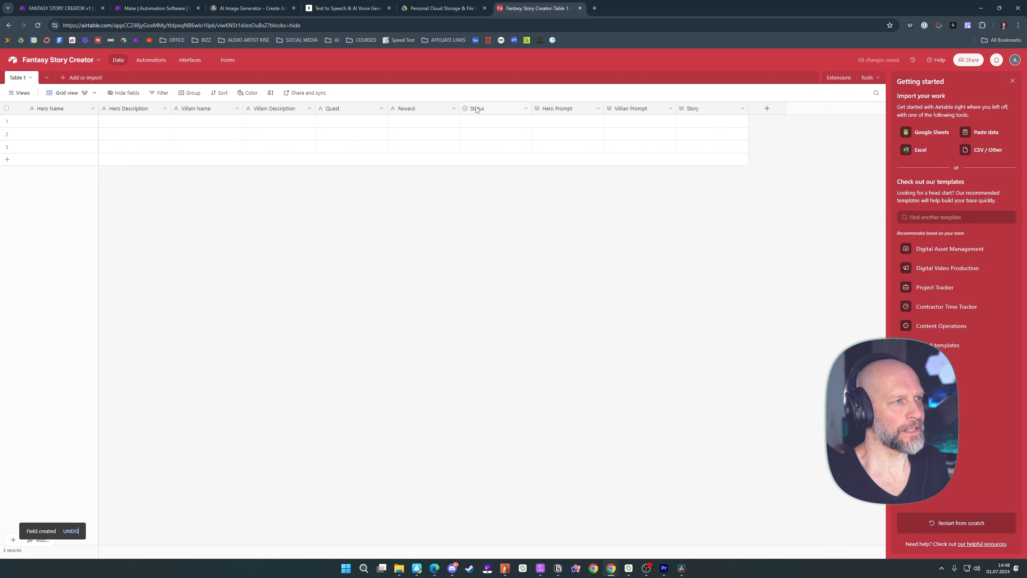
Move the Status field to the end of the table and remove its Todo and In progress options
{"action": "left_click_drag", "start_coordinate": [478, 108], "coordinate": [747, 104]}
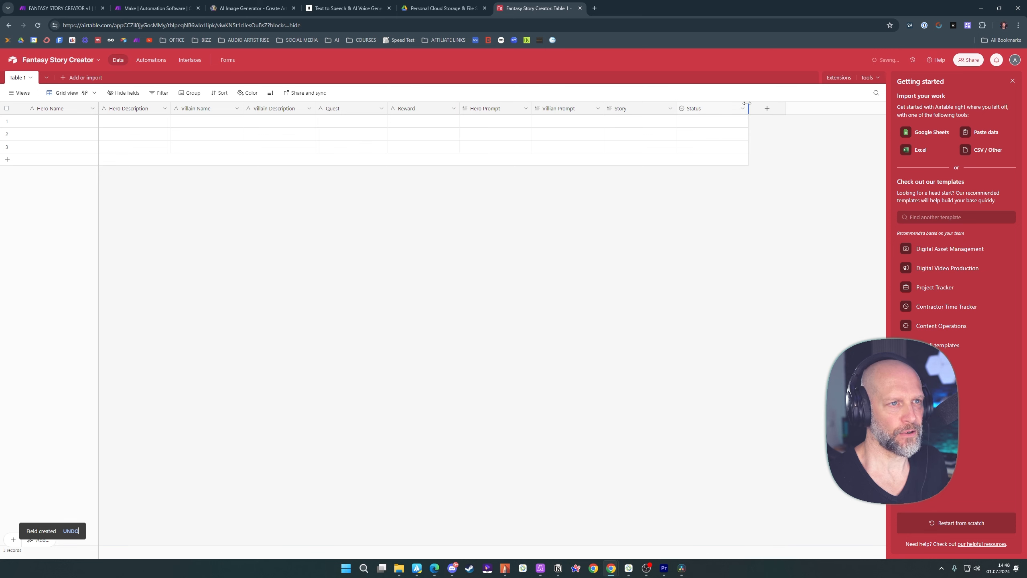
{"action": "double_click", "coordinate": [707, 109]}
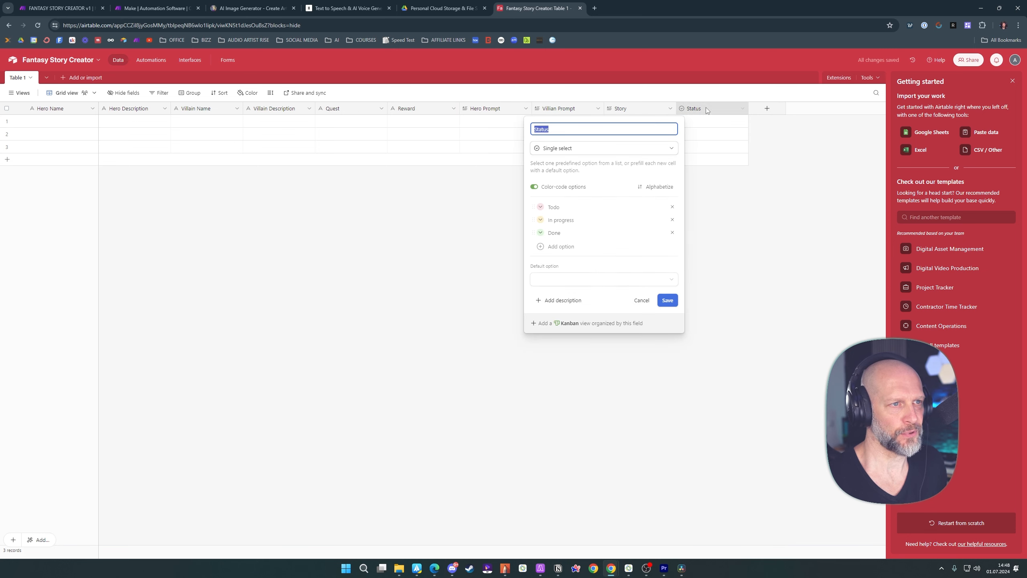
{"action": "left_click", "coordinate": [672, 220]}
{"action": "left_click", "coordinate": [672, 207]}
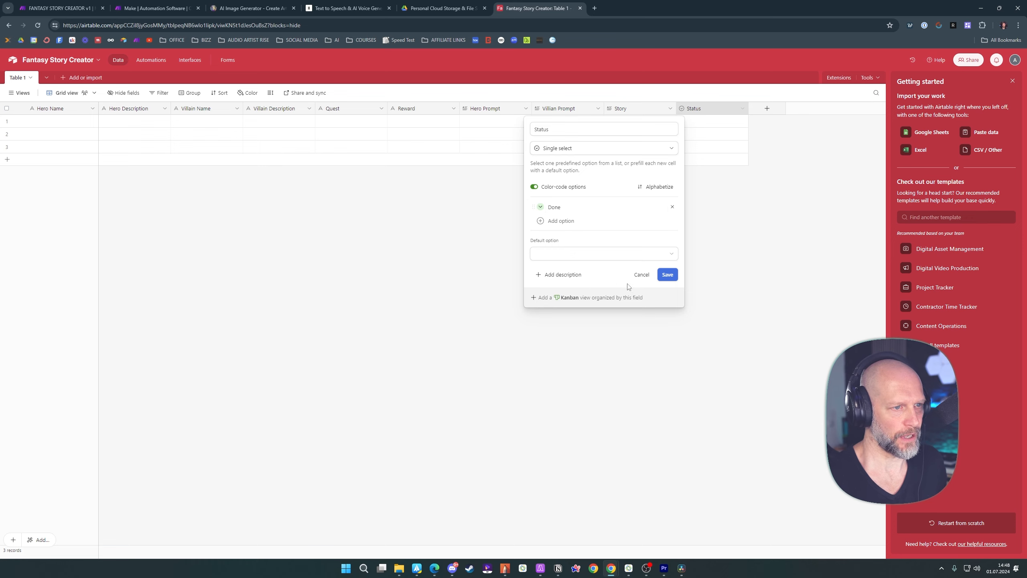
{"action": "left_click", "coordinate": [668, 275]}
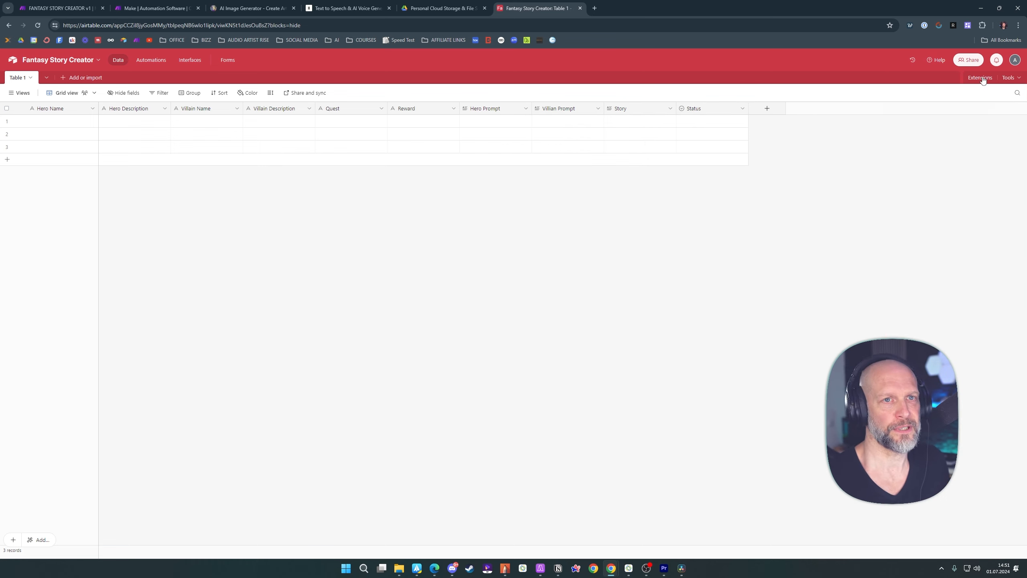
Start a new personal access token in the Developer hub and name it "Fantasy Story Creator TUT"
{"action": "left_click", "coordinate": [1015, 61]}
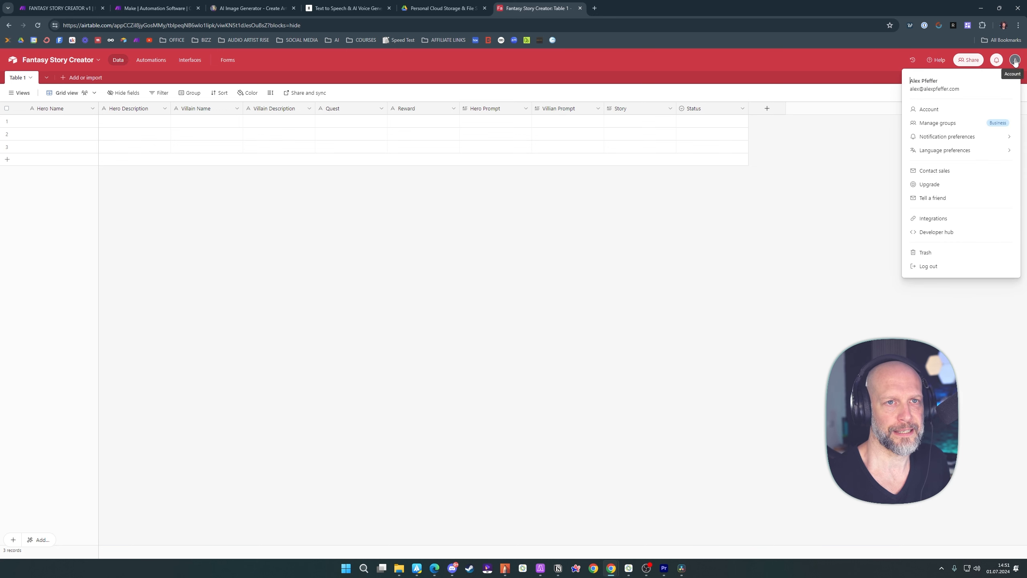
{"action": "left_click", "coordinate": [949, 236]}
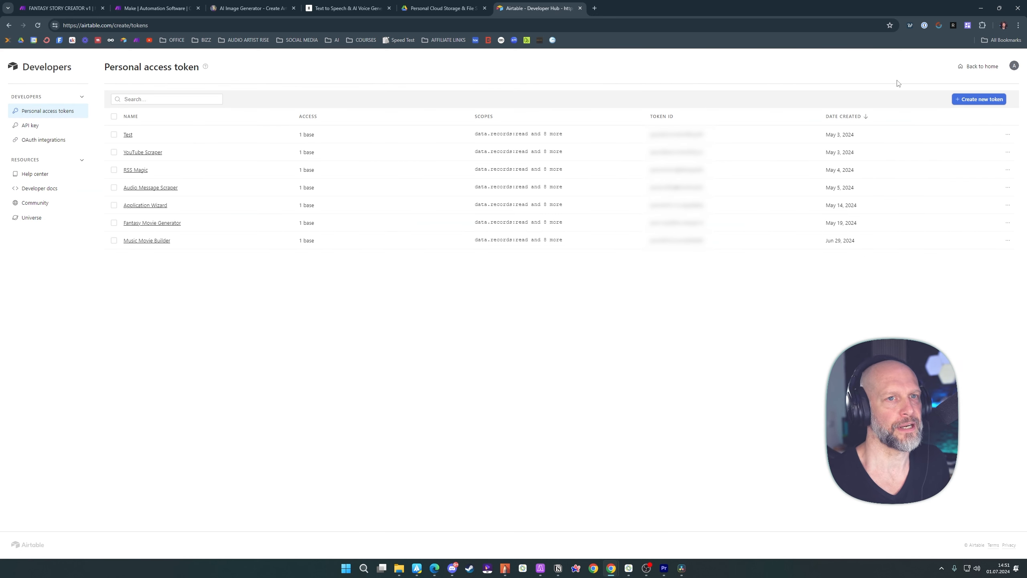
{"action": "left_click", "coordinate": [977, 100]}
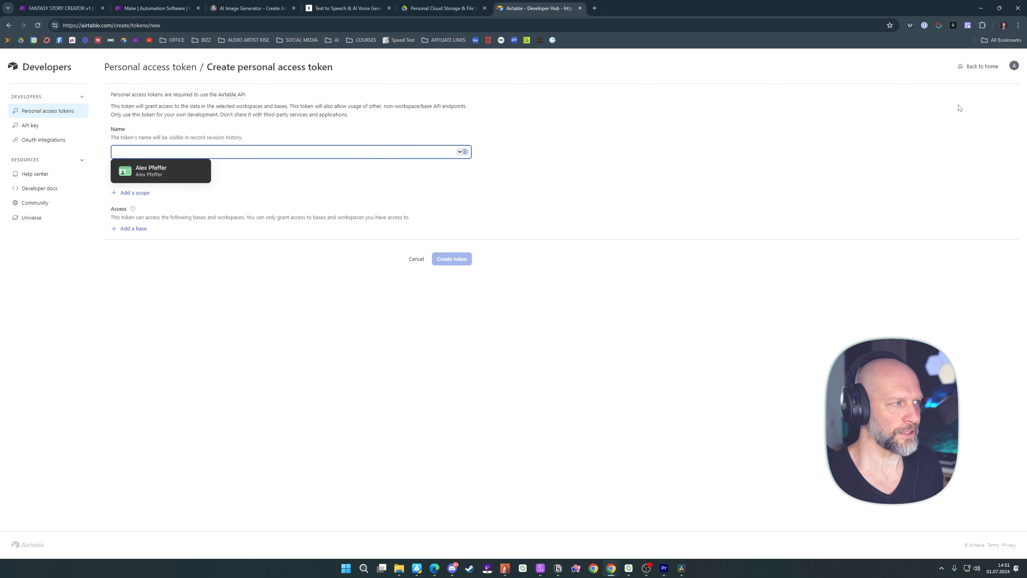
{"action": "type", "text": "Fantasy Story"}
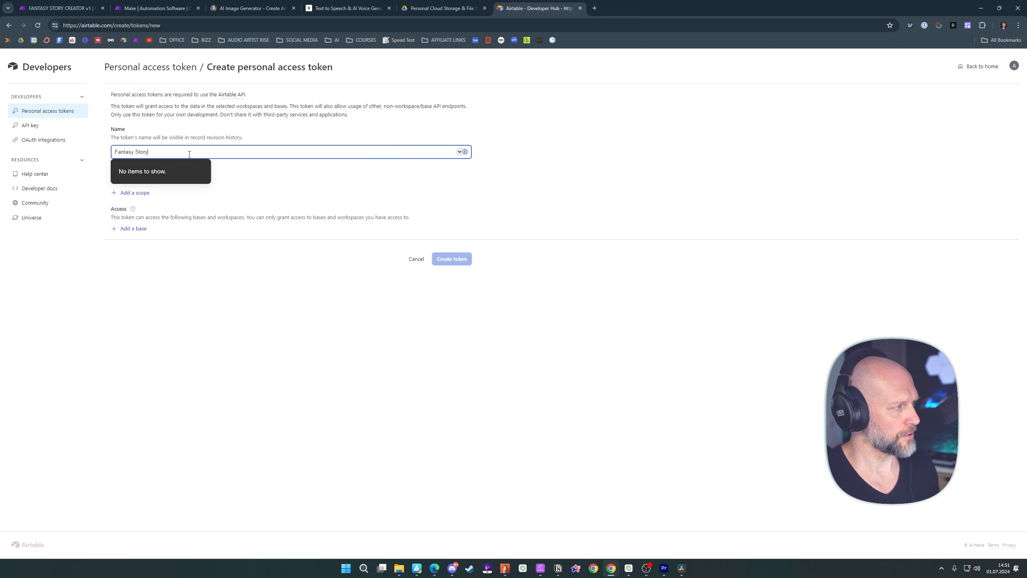
{"action": "type", "text": " Creator TUT"}
{"action": "left_click", "coordinate": [251, 185]}
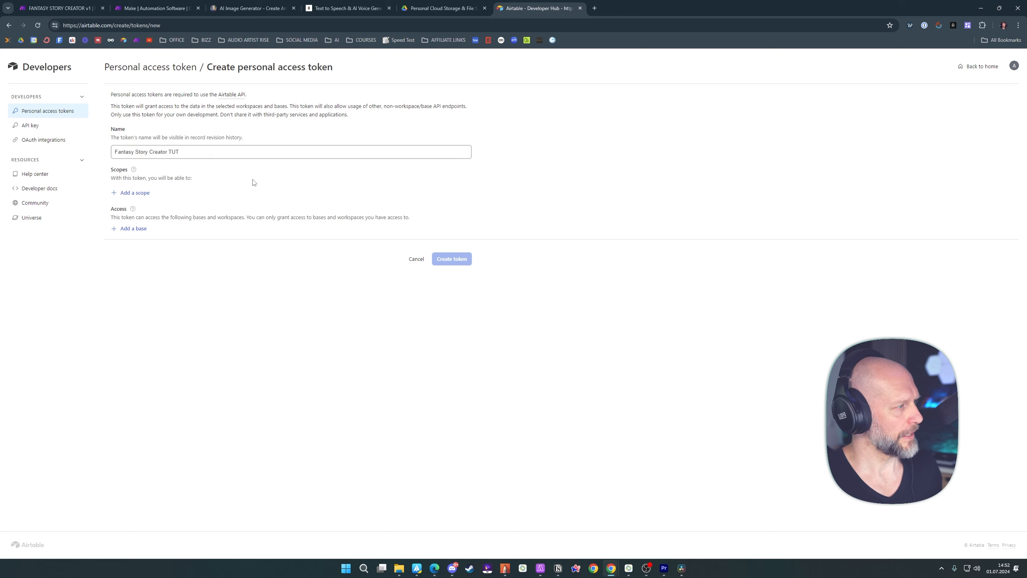
Add all nine scopes to the token, from data.records:read and write through schema.bases, webhook:manage and block:manage to user.email:read
{"action": "left_click", "coordinate": [132, 193]}
{"action": "left_click", "coordinate": [130, 242]}
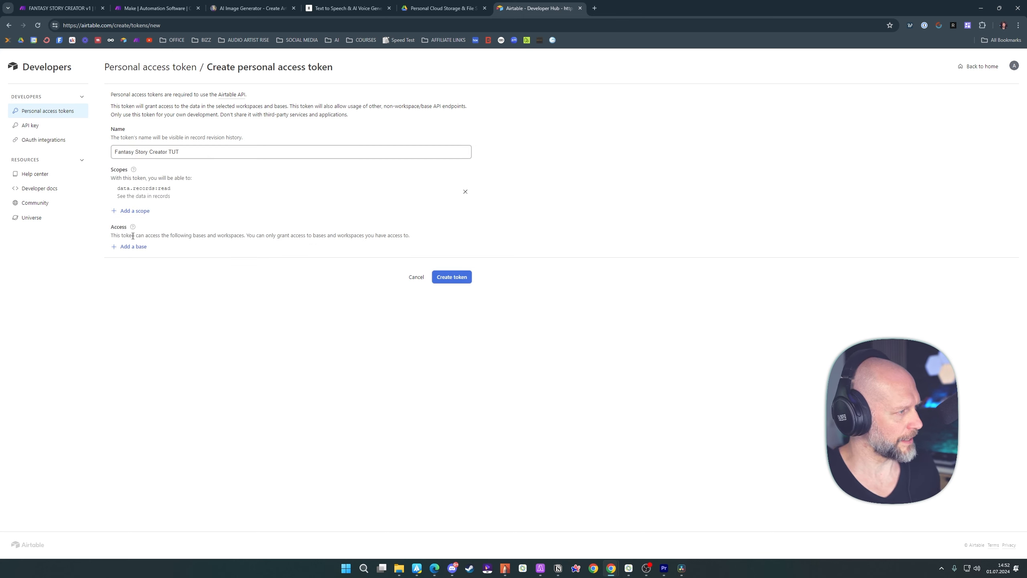
{"action": "left_click", "coordinate": [135, 210]}
{"action": "left_click", "coordinate": [153, 254]}
{"action": "left_click", "coordinate": [139, 230]}
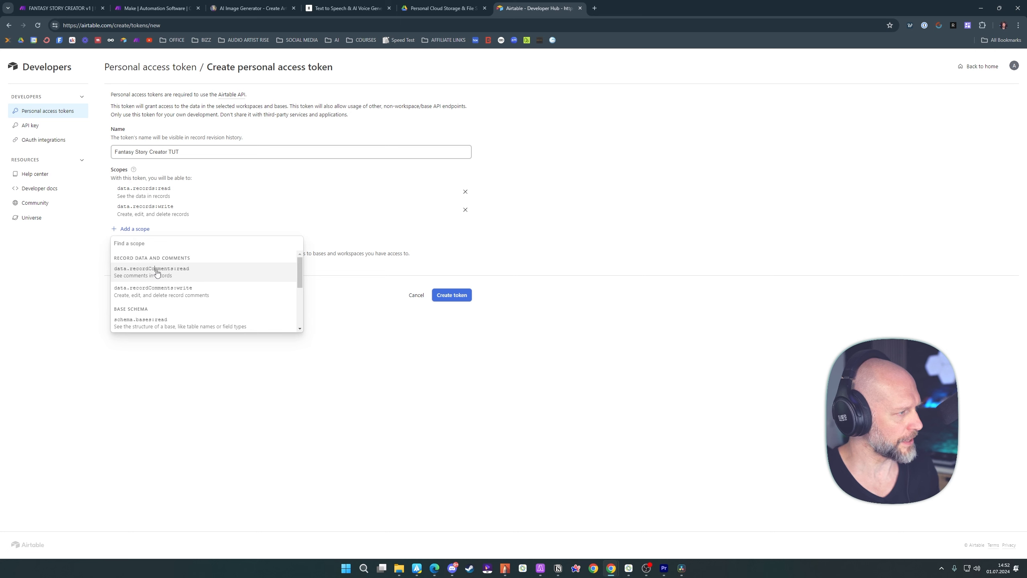
{"action": "left_click", "coordinate": [156, 268]}
{"action": "left_click", "coordinate": [134, 247]}
{"action": "left_click", "coordinate": [160, 288]}
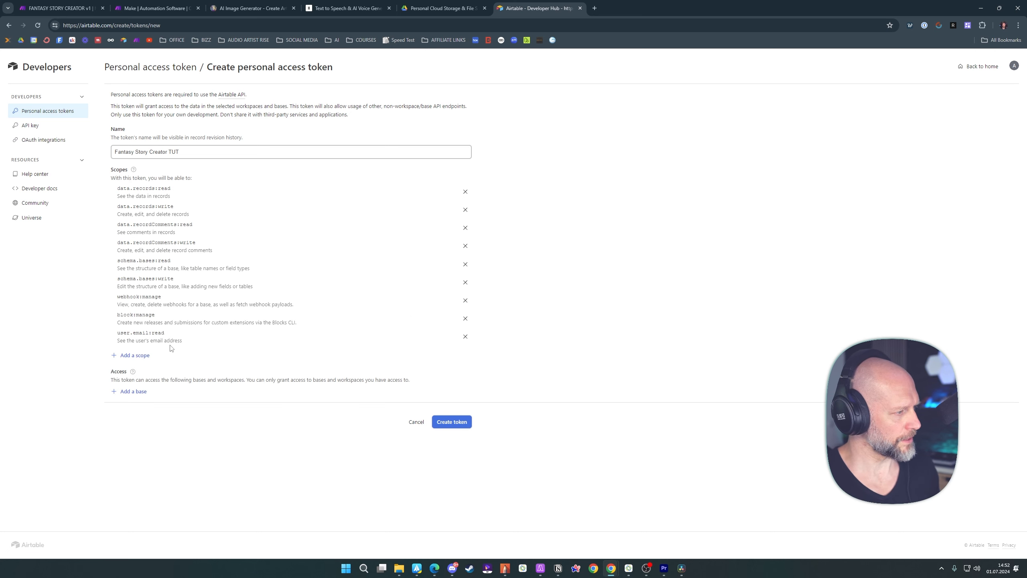
Grant the token access to the Fantasy Story Creator base
{"action": "left_click", "coordinate": [134, 391]}
{"action": "scroll", "coordinate": [192, 482], "scroll_direction": "down", "scroll_amount": 5}
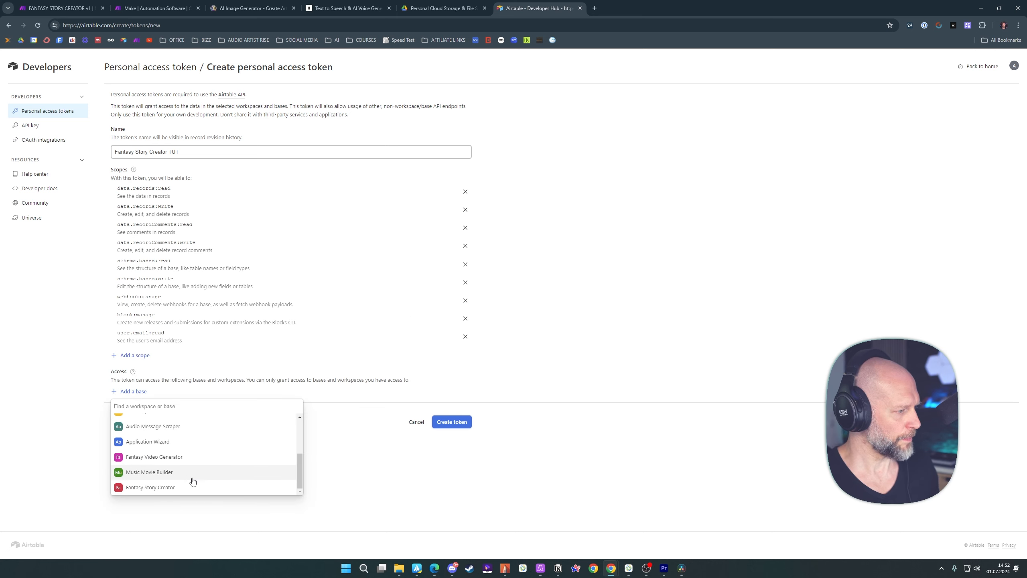
{"action": "left_click", "coordinate": [150, 490]}
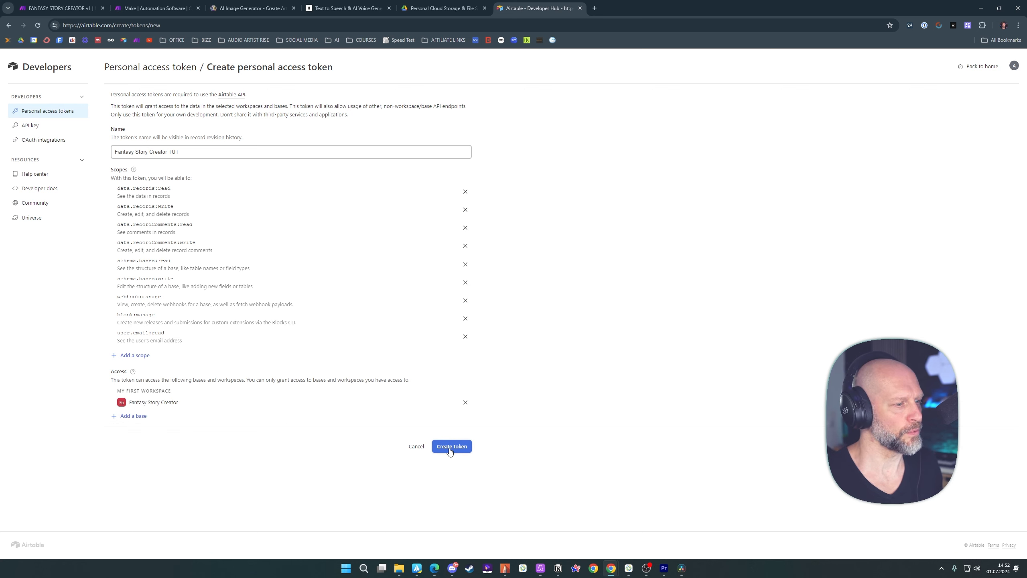
Create the personal access token and copy its value
{"action": "left_click", "coordinate": [450, 447]}
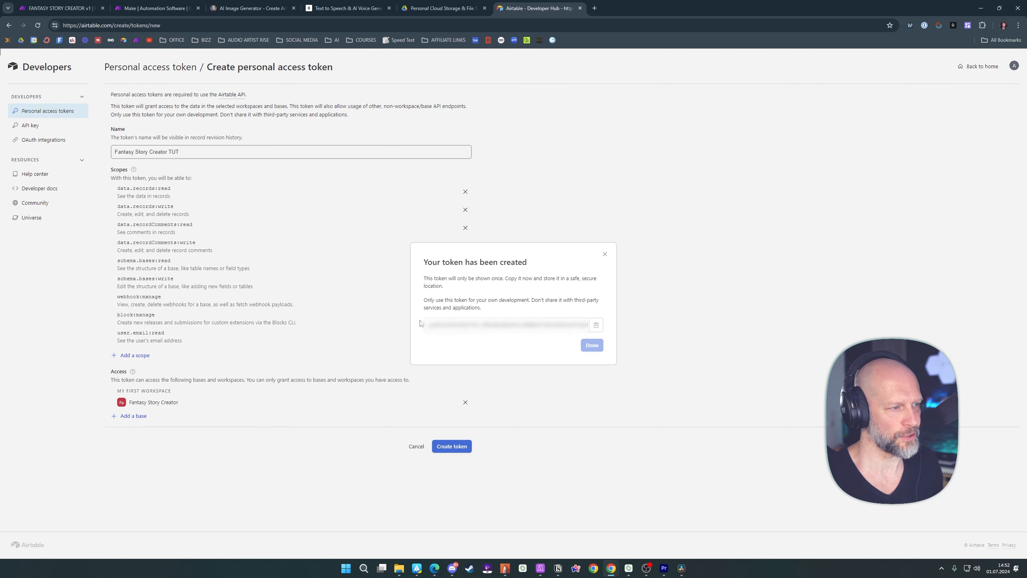
{"action": "left_click", "coordinate": [597, 327]}
{"action": "left_click", "coordinate": [594, 346]}
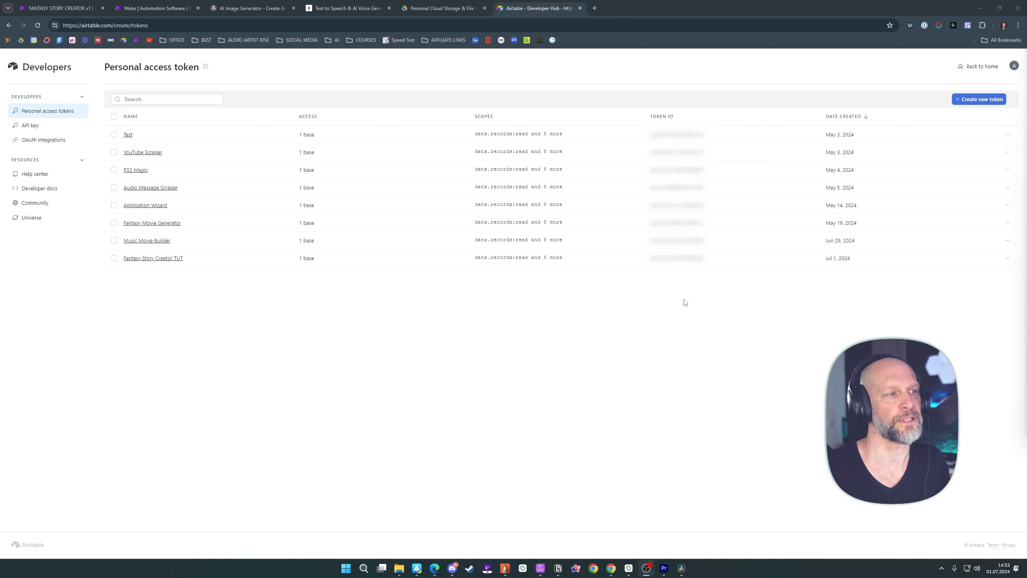
Return to the Airtable home page and open the Fantasy Story Creator base
{"action": "left_click", "coordinate": [979, 66]}
{"action": "left_click", "coordinate": [205, 229]}
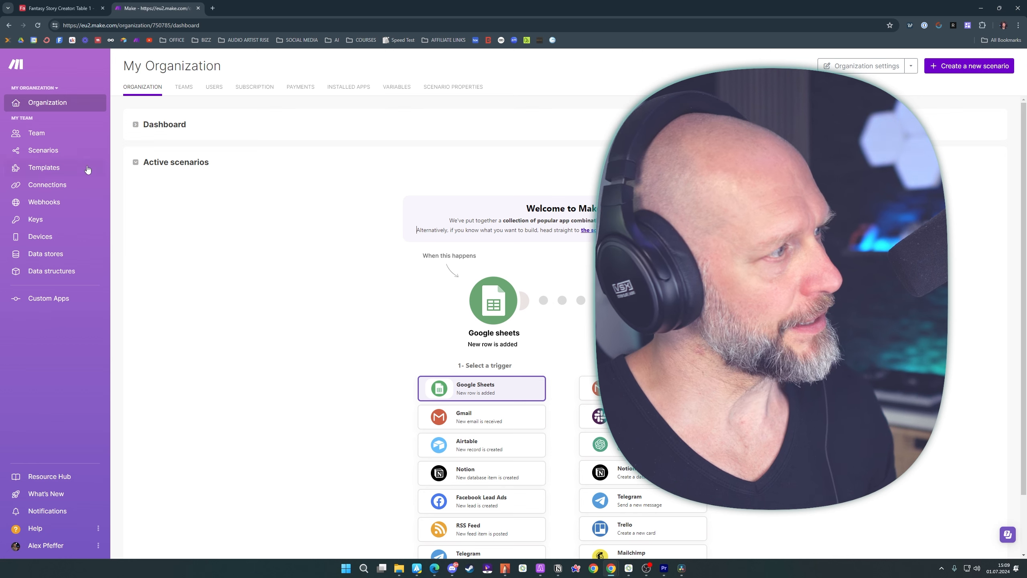
Create a new scenario and add the Airtable Search Records module as its first module
{"action": "left_click", "coordinate": [43, 152]}
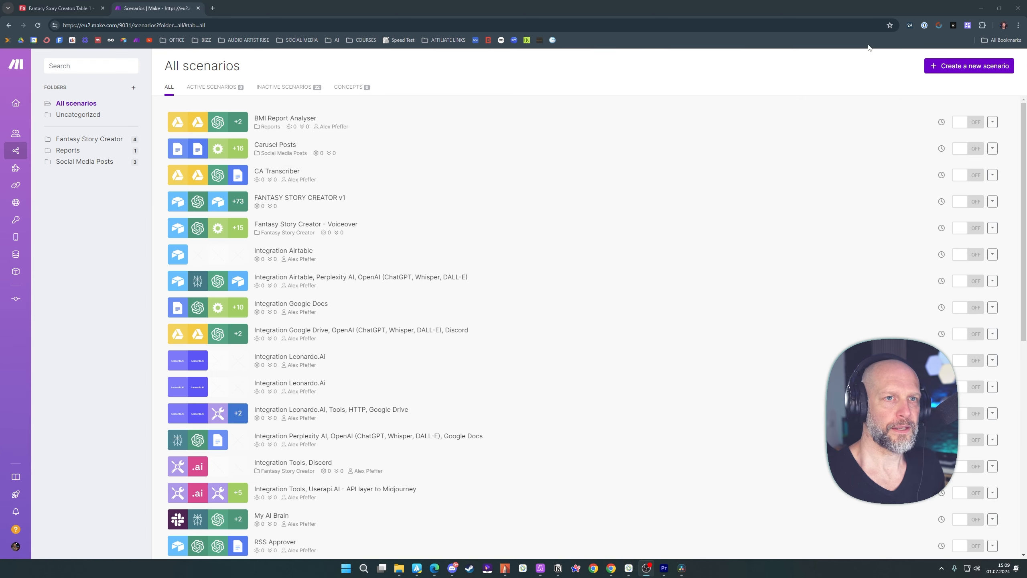
{"action": "left_click", "coordinate": [959, 68]}
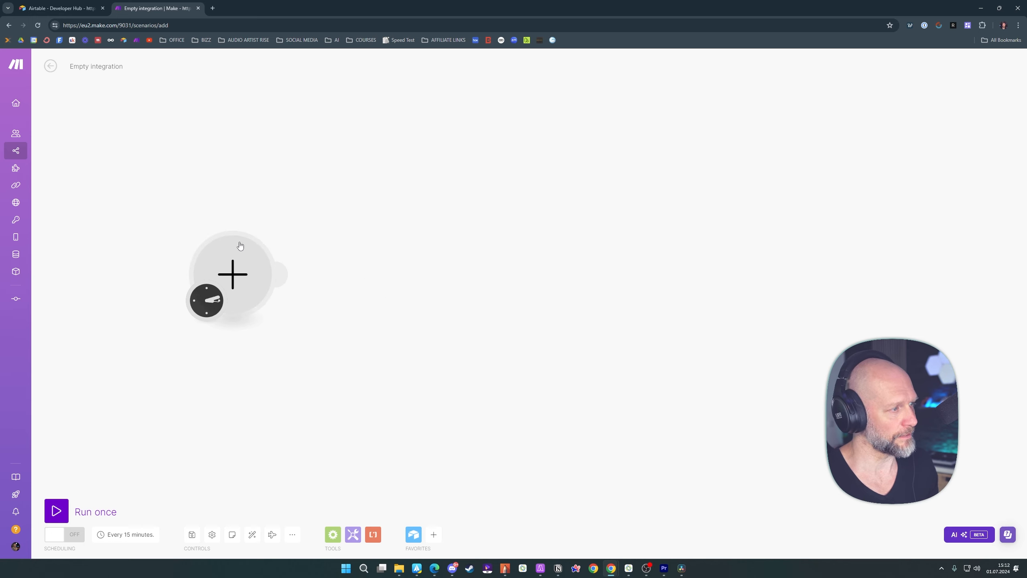
{"action": "left_click", "coordinate": [233, 275]}
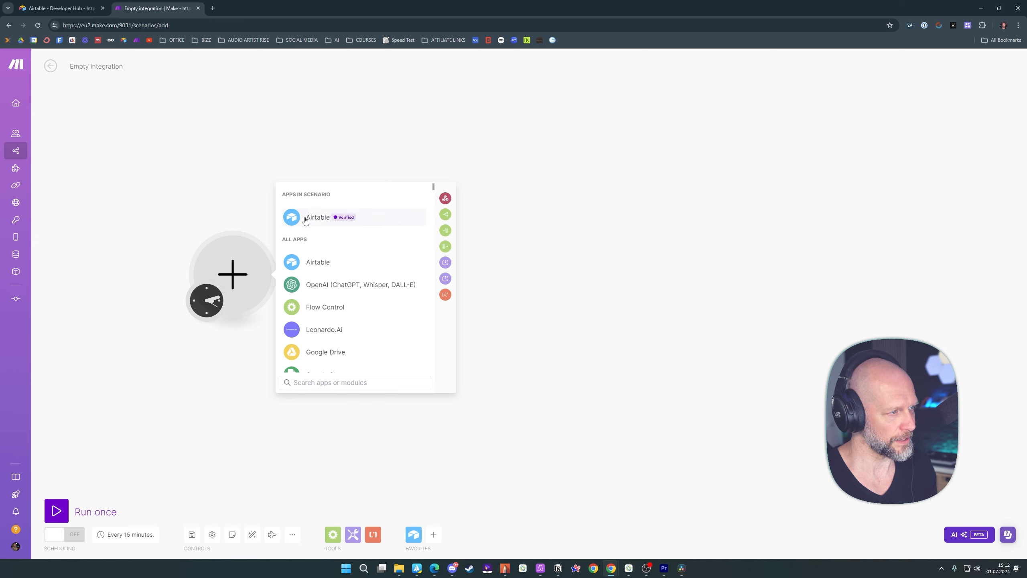
{"action": "type", "text": "air"}
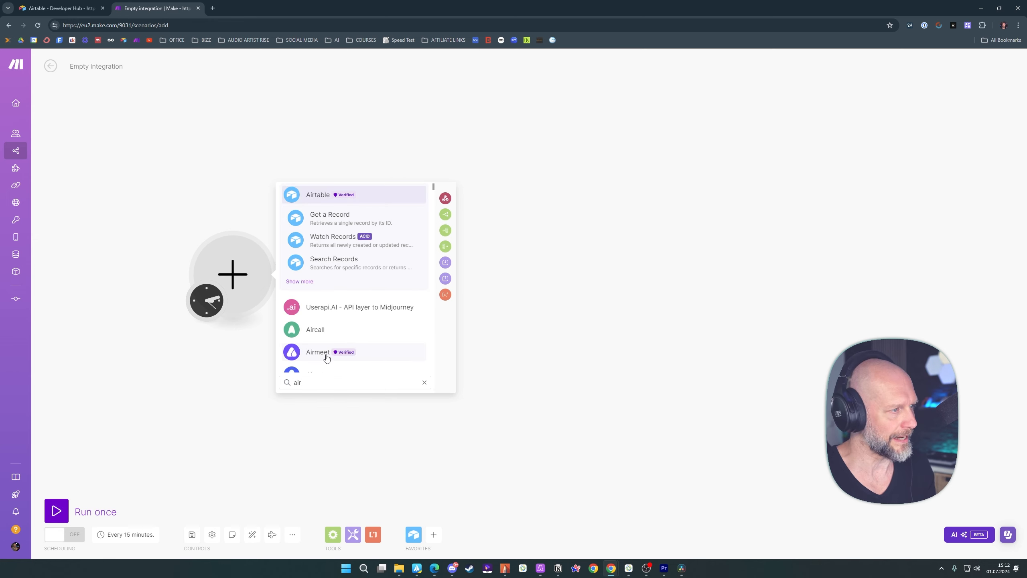
{"action": "left_click", "coordinate": [330, 267]}
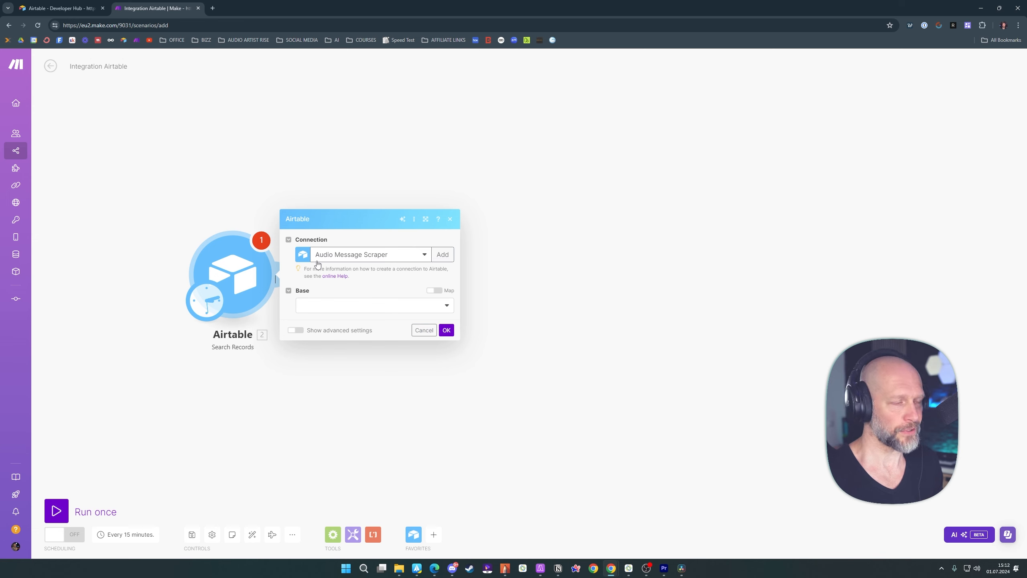
Start a new connection of type Airtable Token or Key for the module and name it "Fantasy Story Creator TUT"
{"action": "left_click", "coordinate": [442, 254]}
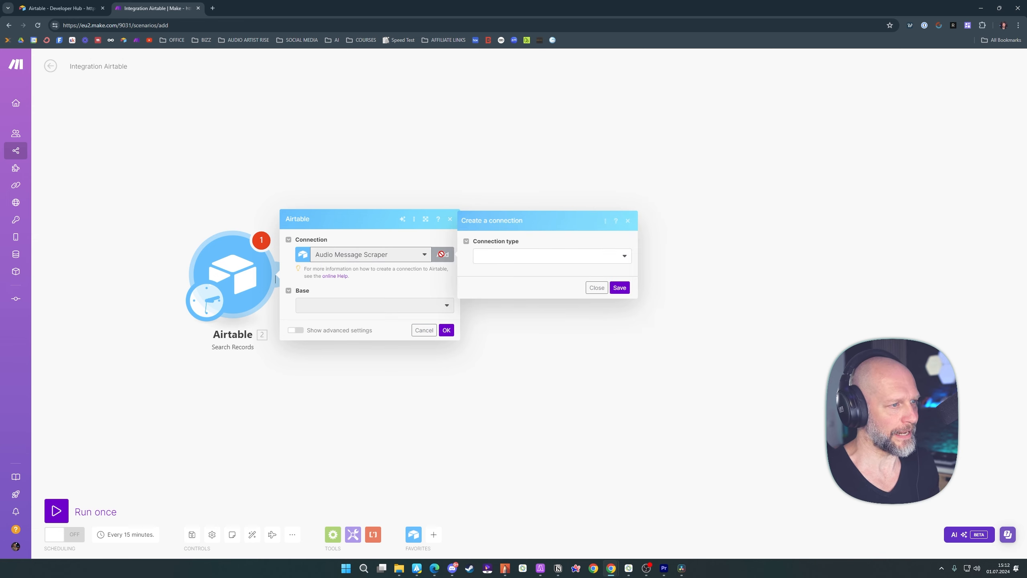
{"action": "left_click", "coordinate": [568, 255]}
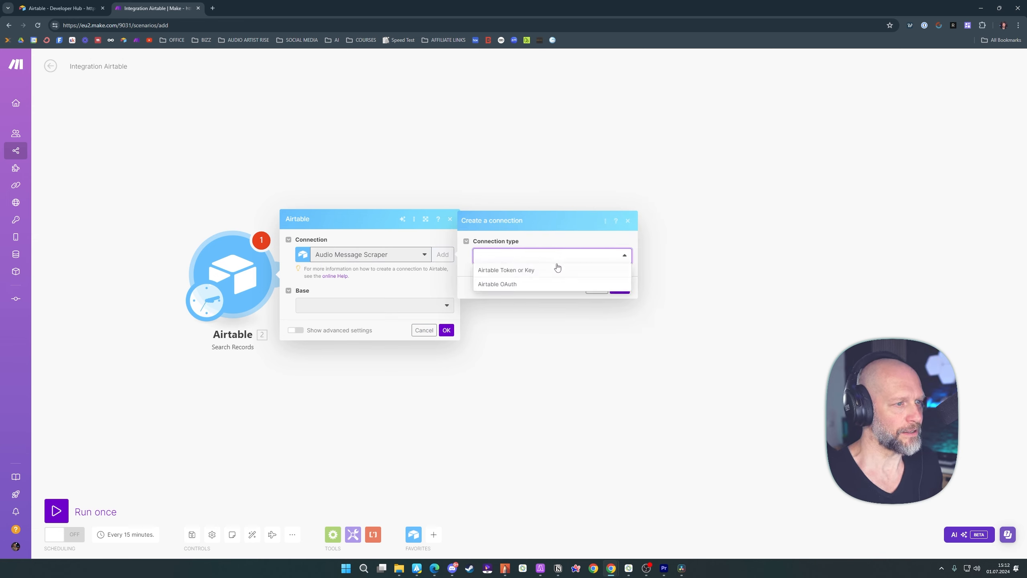
{"action": "left_click", "coordinate": [526, 271]}
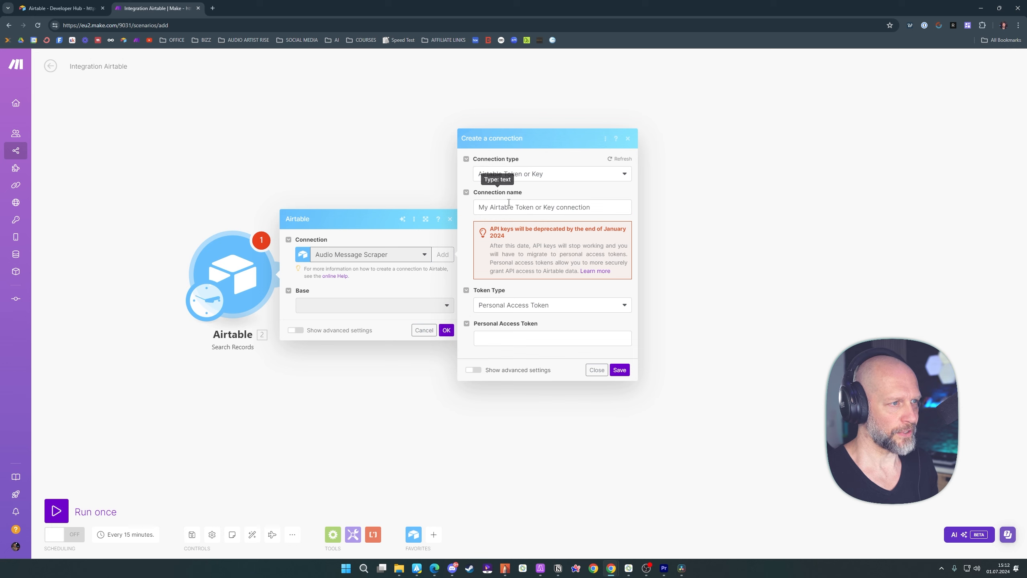
{"action": "triple_click", "coordinate": [526, 207]}
{"action": "type", "text": "Fanta"}
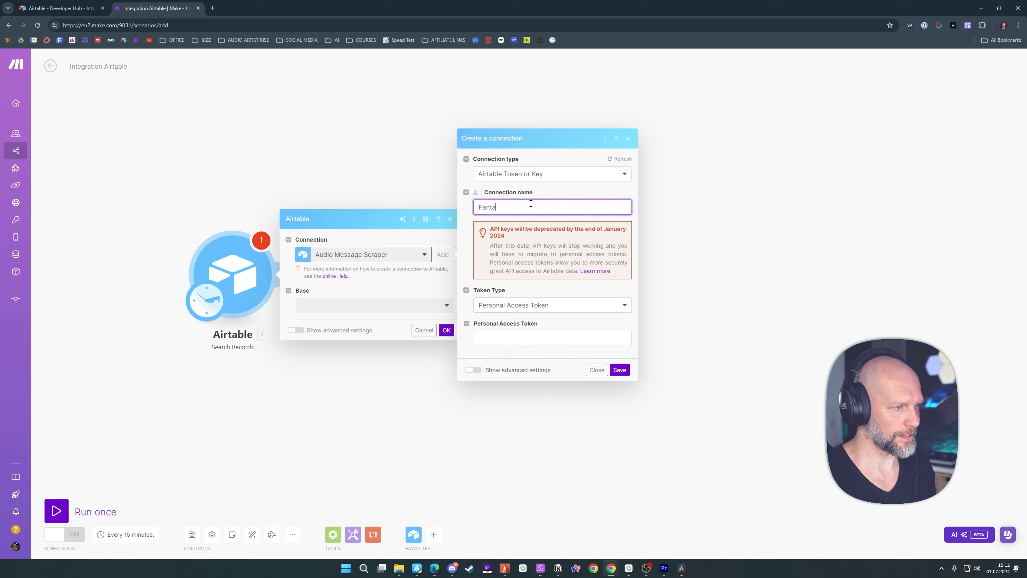
{"action": "type", "text": "sy Story Creator"}
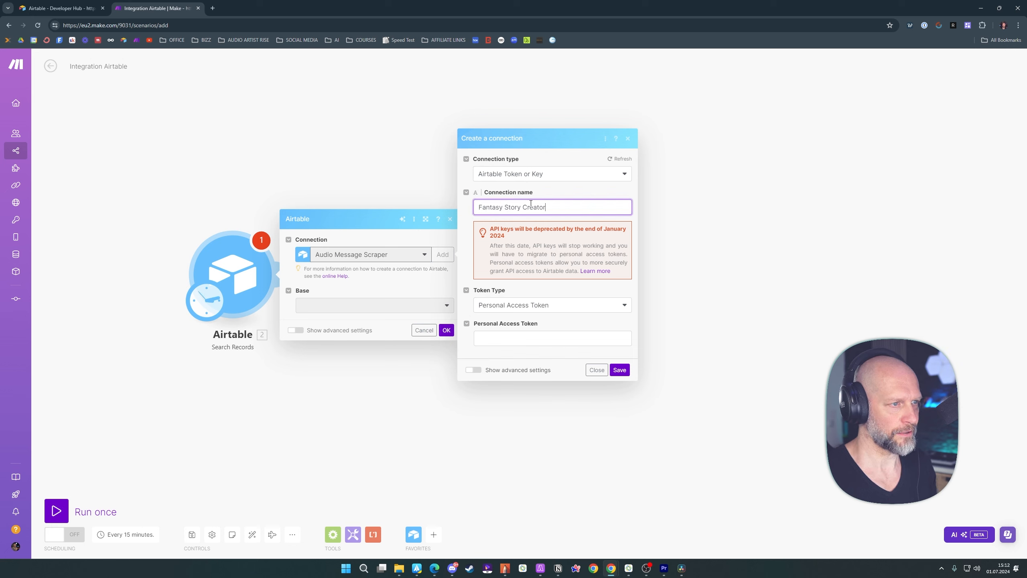
{"action": "type", "text": " TUT"}
Enter the personal access token for the new connection and save it
{"action": "left_click", "coordinate": [509, 291]}
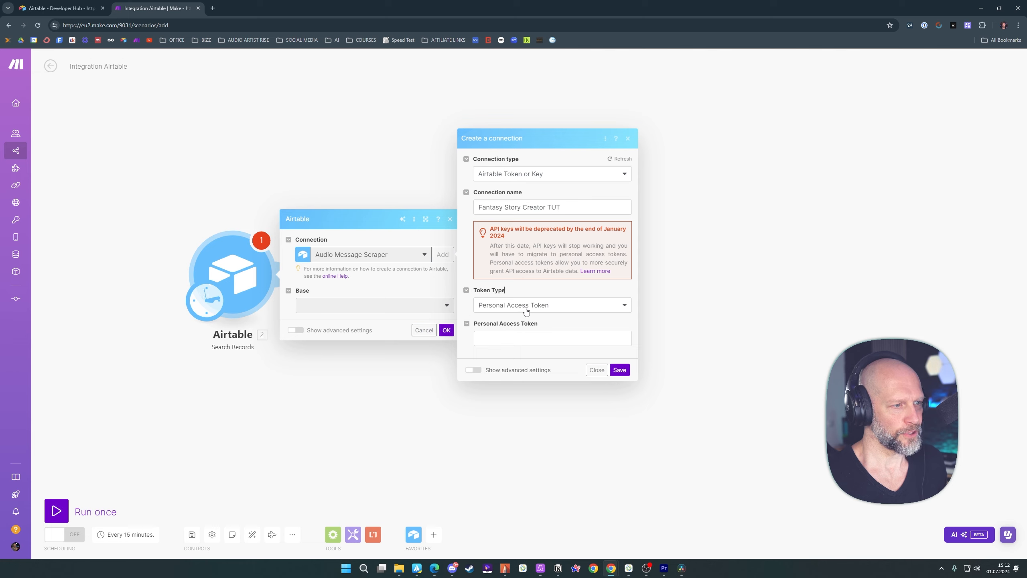
{"action": "left_click", "coordinate": [525, 338]}
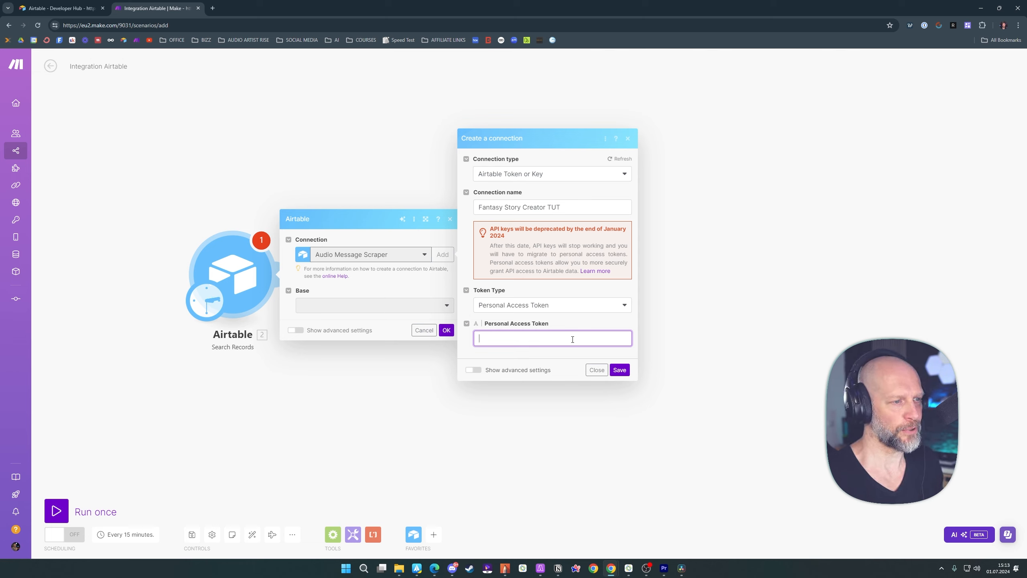
{"action": "left_click", "coordinate": [619, 370]}
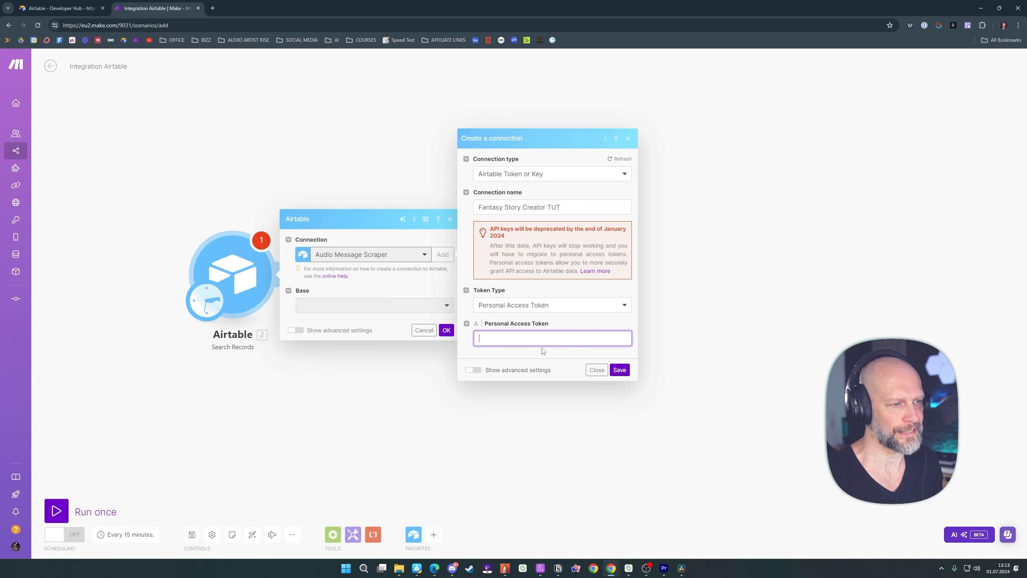
Set the search to Table 1 of the Fantasy Story Creator base and select all output fields
{"action": "left_click", "coordinate": [367, 306]}
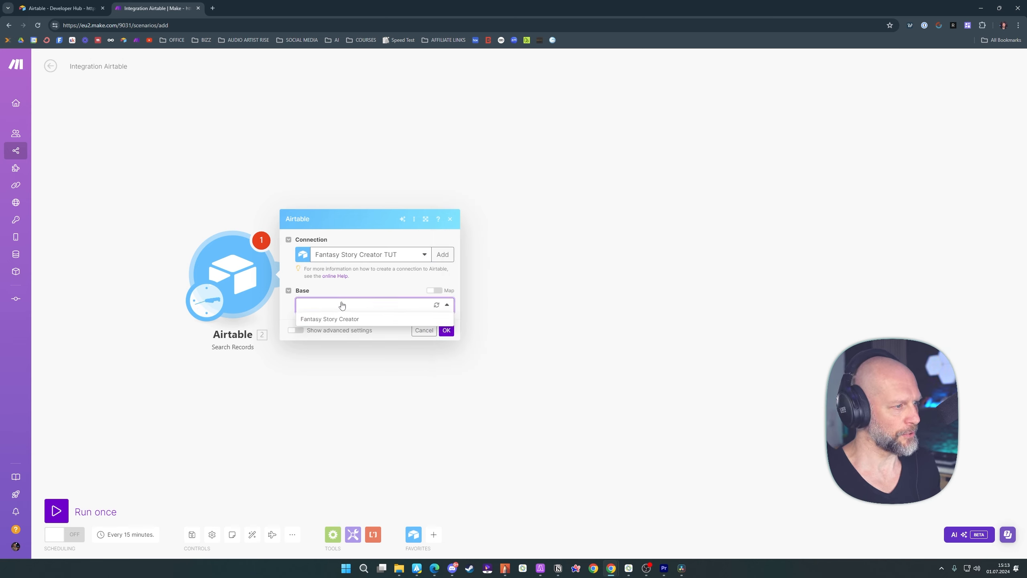
{"action": "left_click", "coordinate": [345, 322]}
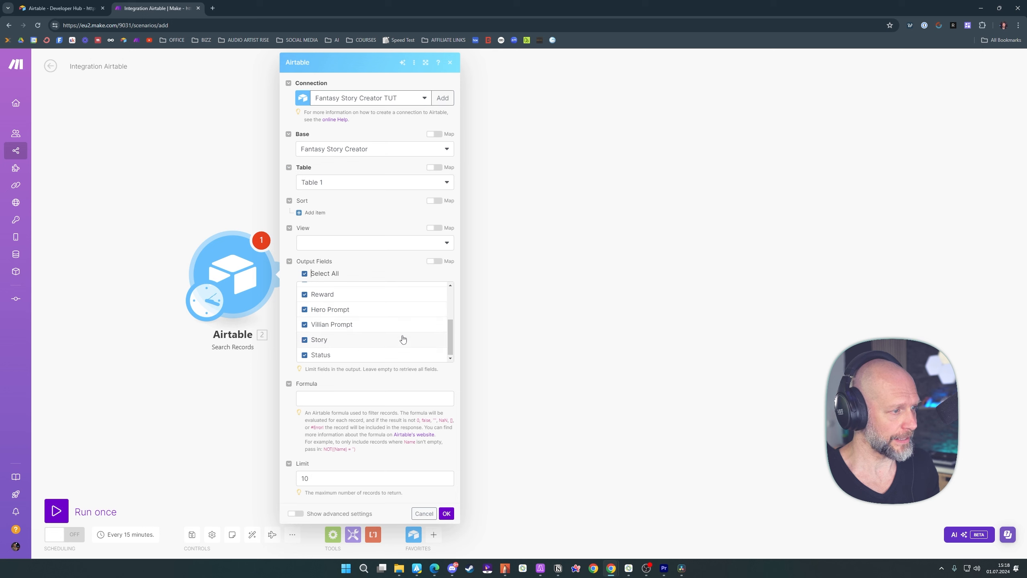
Set the search formula to (Done) = '', using the grouping function around Done
{"action": "left_click", "coordinate": [323, 400]}
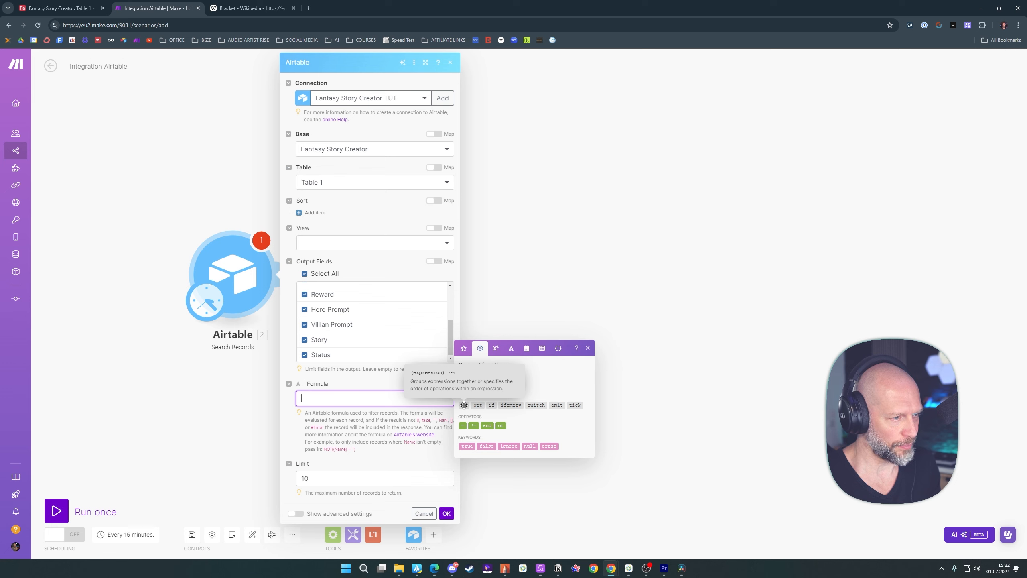
{"action": "left_click", "coordinate": [464, 405]}
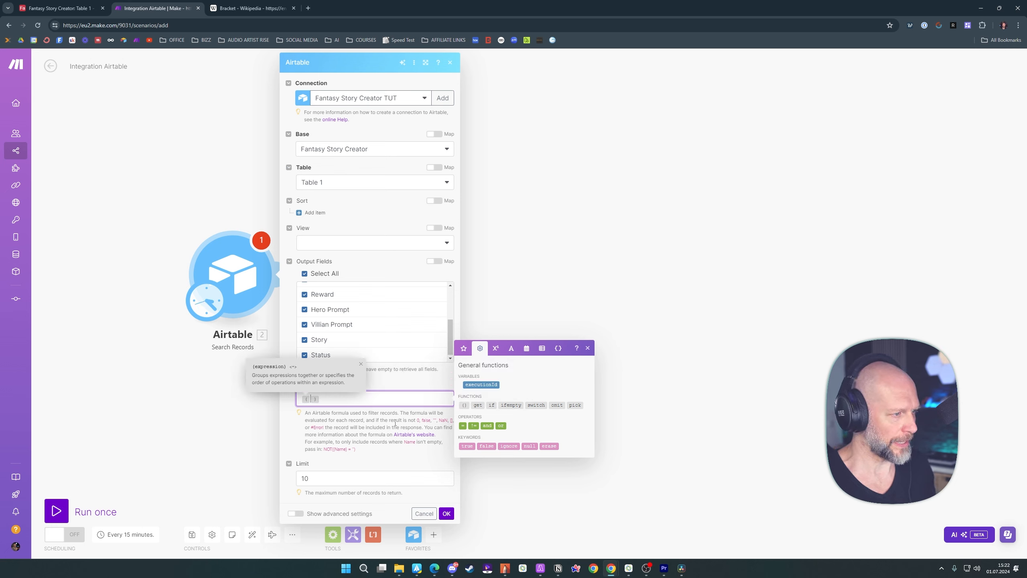
{"action": "type", "text": "Done"}
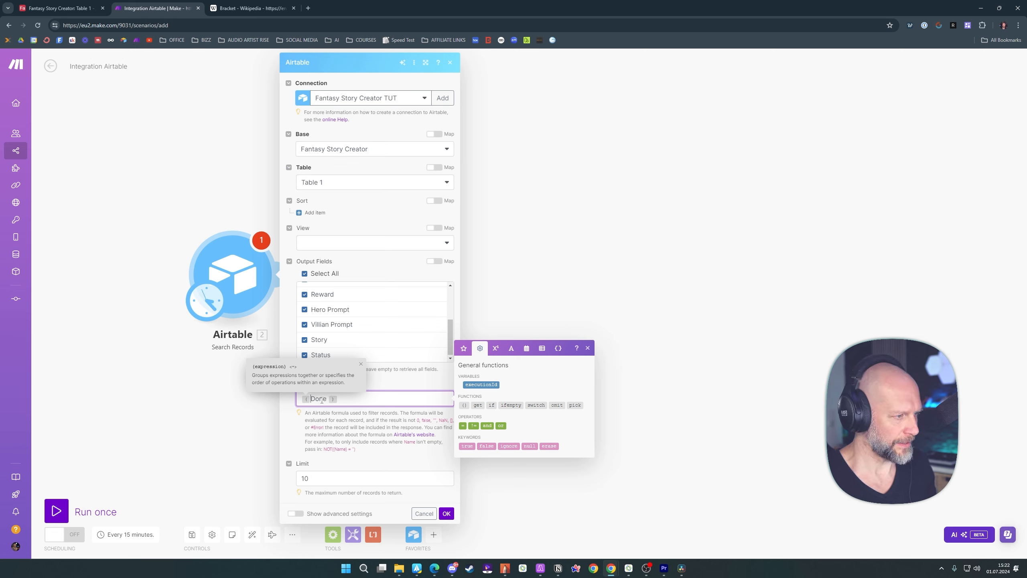
{"action": "left_click", "coordinate": [350, 398]}
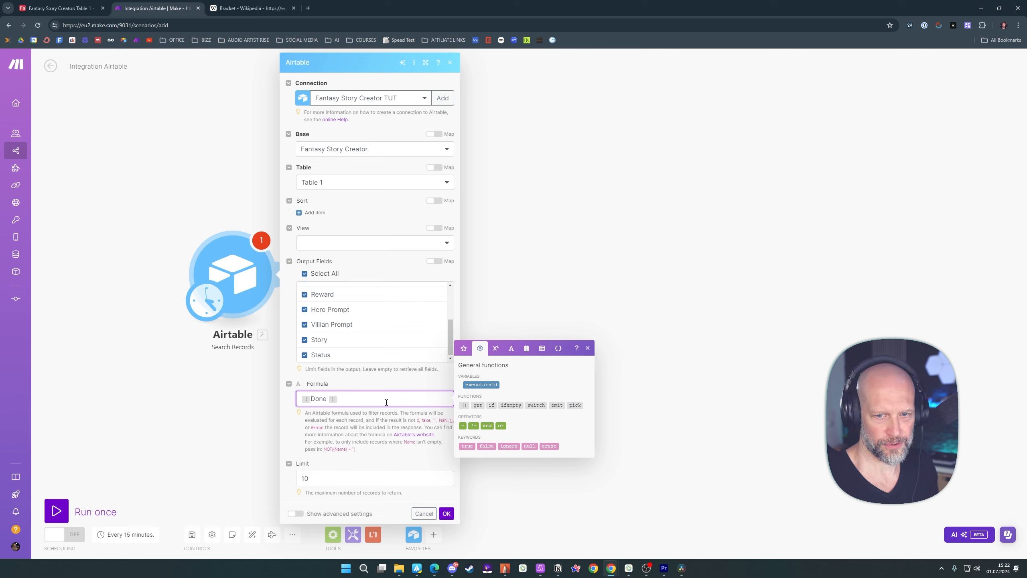
{"action": "type", "text": "="}
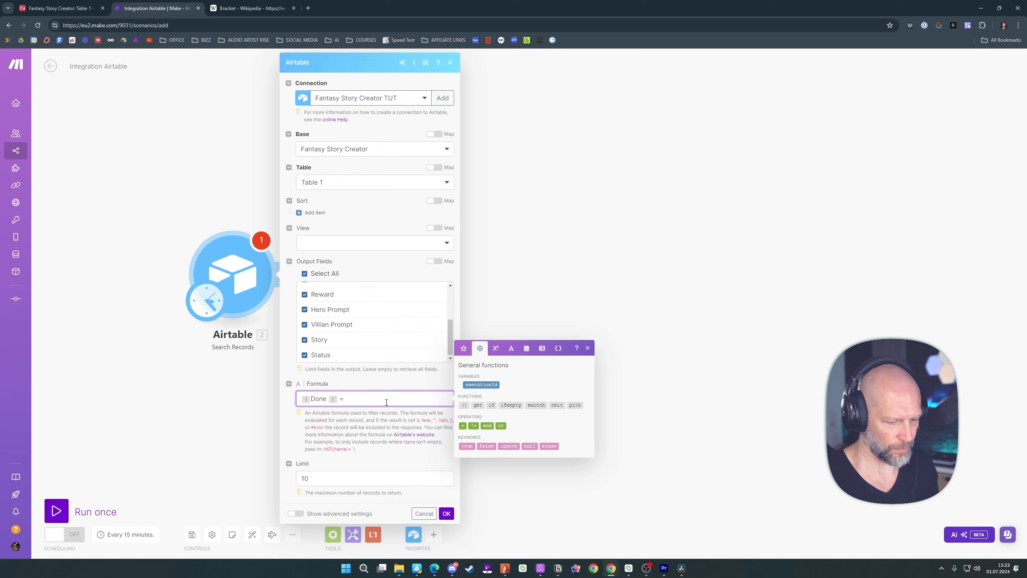
Limit the search to 1 record and confirm the Airtable module settings
{"action": "left_click", "coordinate": [324, 478]}
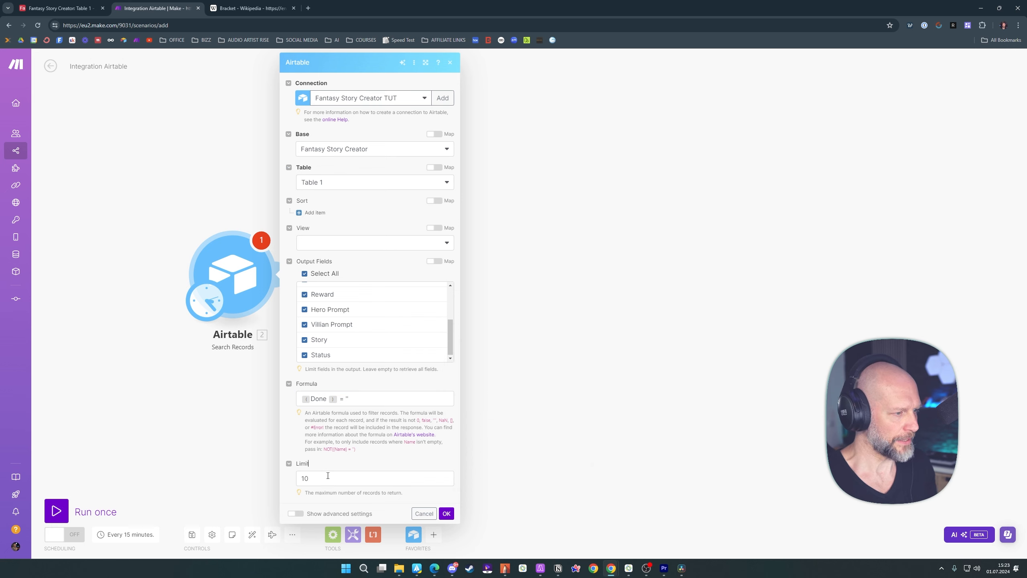
{"action": "key", "text": "BackSpace"}
{"action": "left_click", "coordinate": [372, 461]}
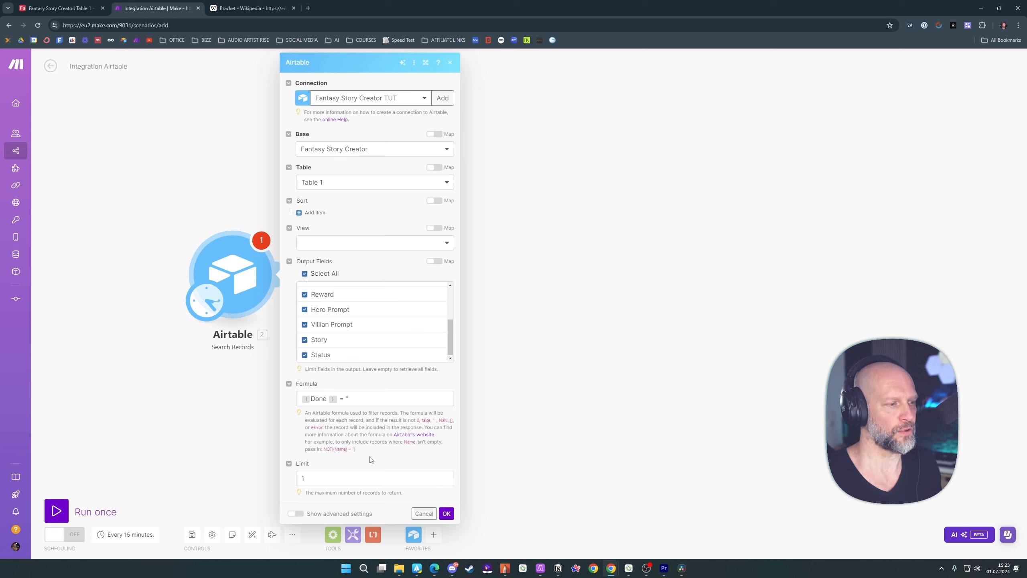
{"action": "left_click", "coordinate": [447, 513]}
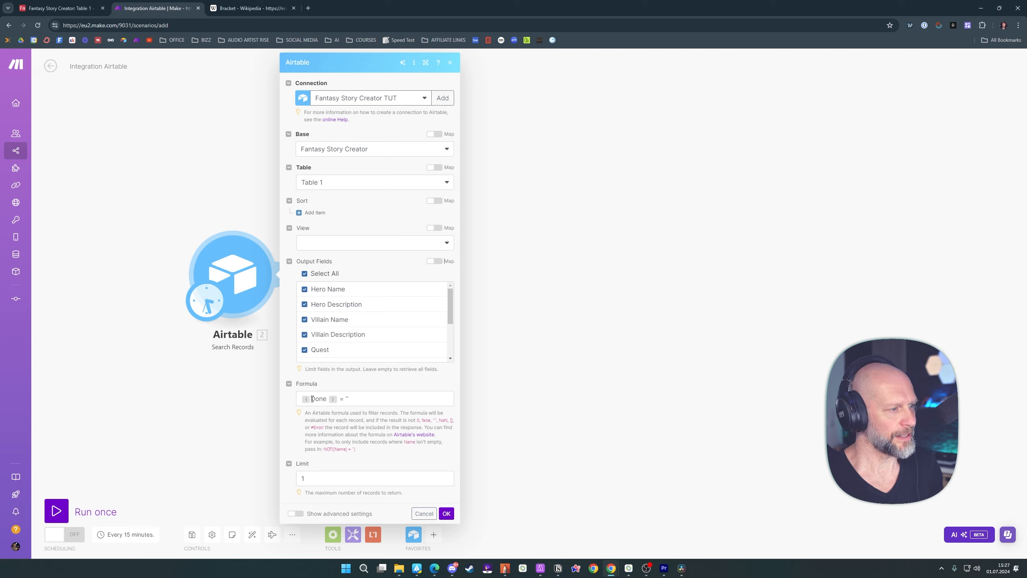
{"action": "left_click", "coordinate": [340, 400]}
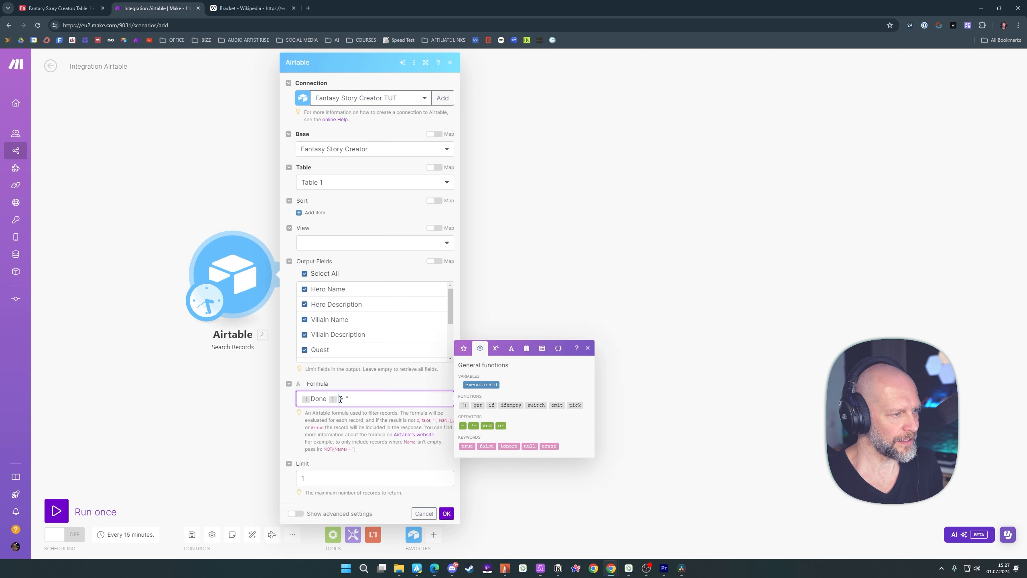
{"action": "left_click_drag", "start_coordinate": [344, 399], "coordinate": [346, 400]}
{"action": "left_click", "coordinate": [413, 455]}
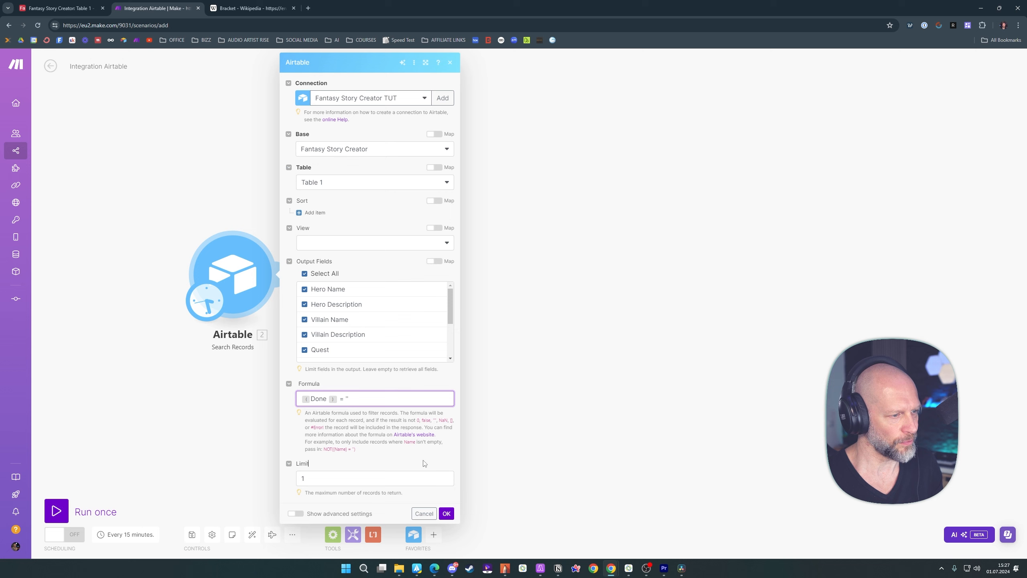
{"action": "left_click", "coordinate": [446, 513]}
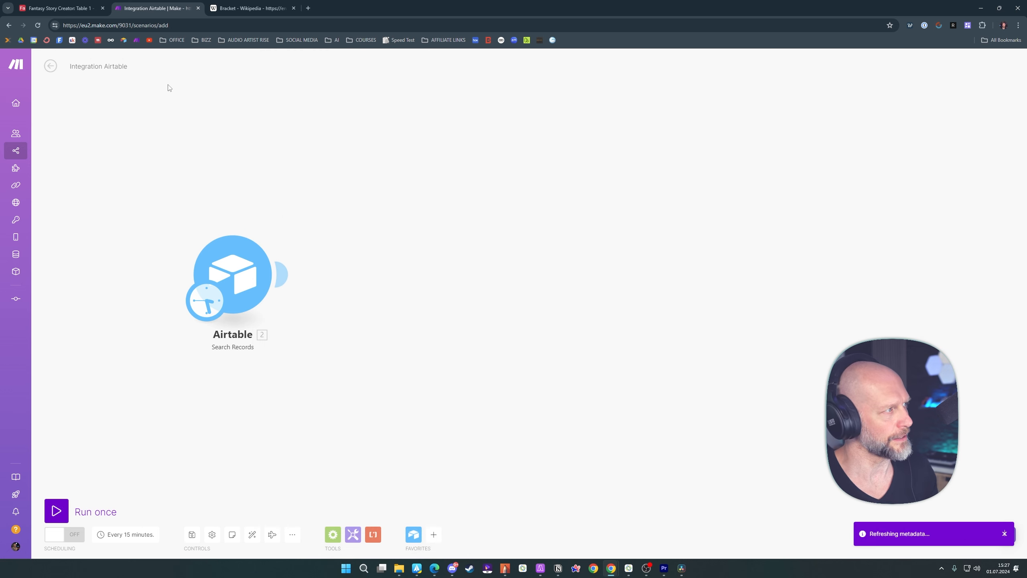
Switch to the Fantasy Story Creator base in Airtable and inspect the first record's Status cell
{"action": "left_click", "coordinate": [61, 8]}
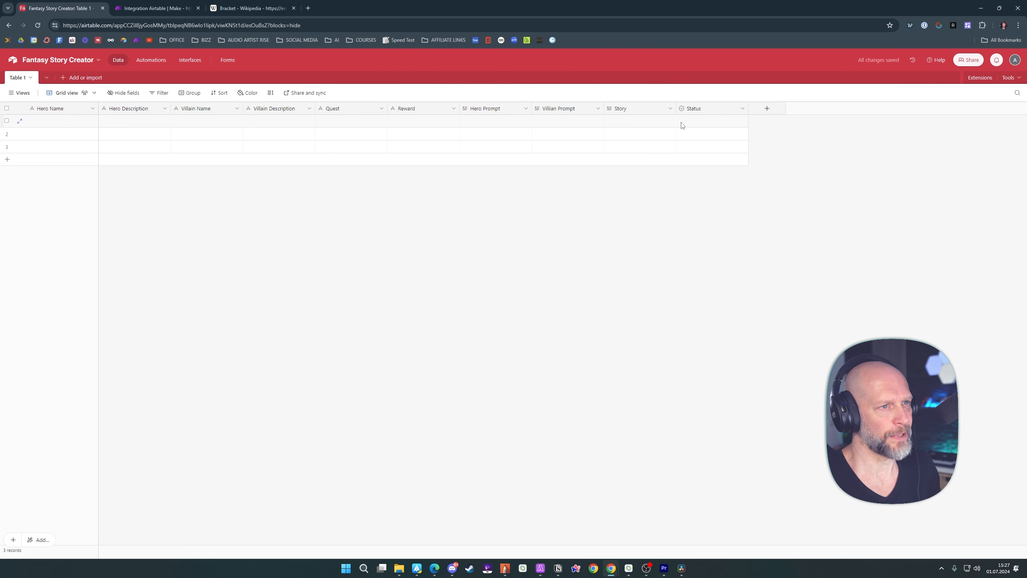
{"action": "left_click", "coordinate": [702, 123]}
{"action": "left_click", "coordinate": [702, 124]}
{"action": "left_click", "coordinate": [688, 161]}
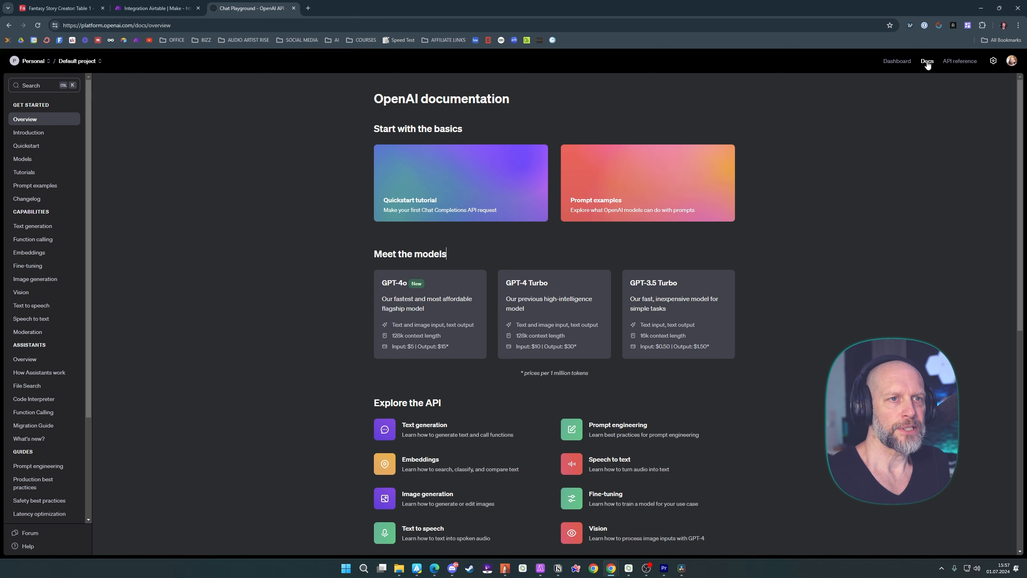
View the API keys page in the OpenAI platform dashboard
{"action": "left_click", "coordinate": [897, 62]}
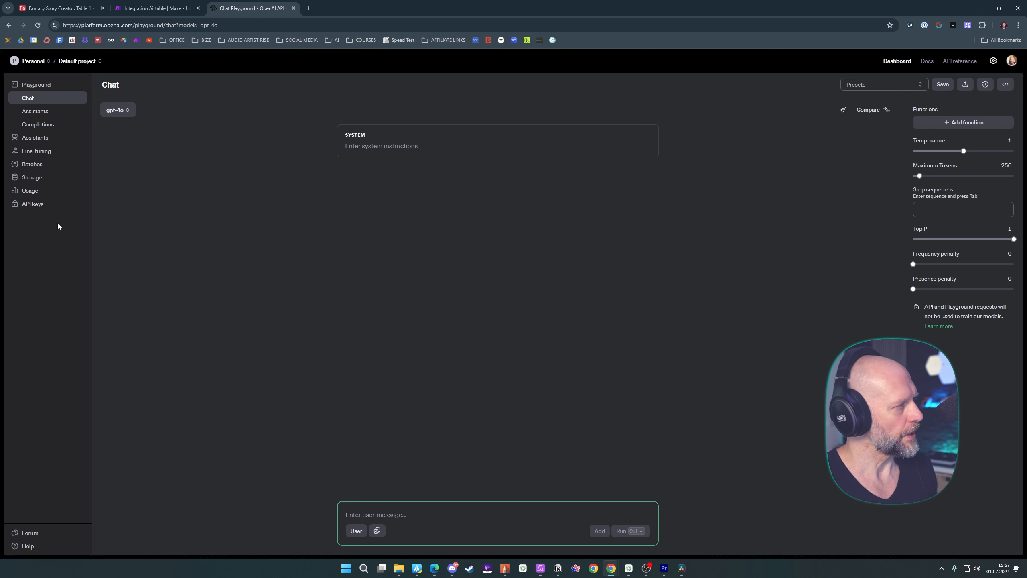
{"action": "left_click", "coordinate": [35, 204]}
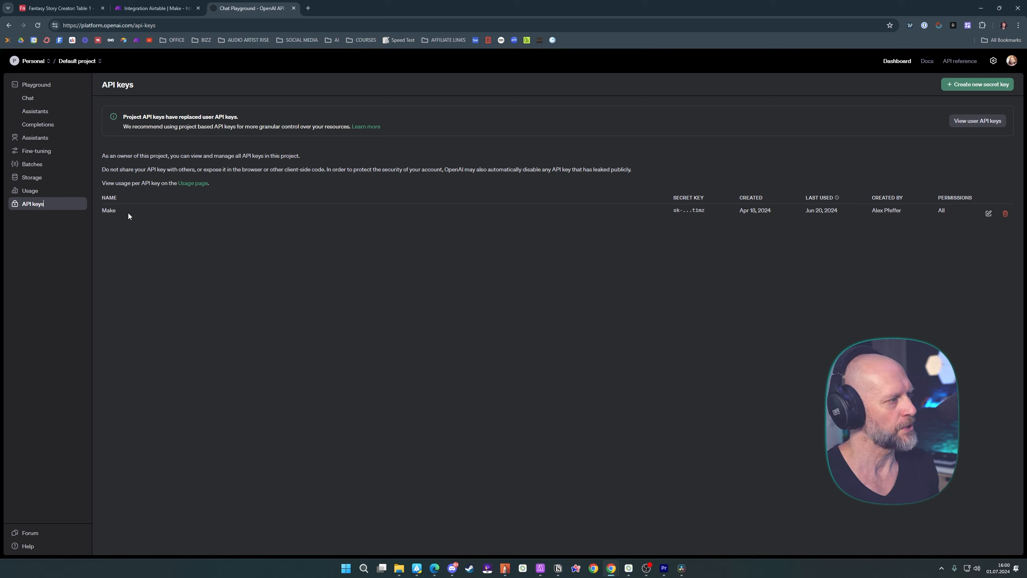
Return to the Make scenario and add an OpenAI Create a Completion module after the Airtable module
{"action": "left_click", "coordinate": [162, 8]}
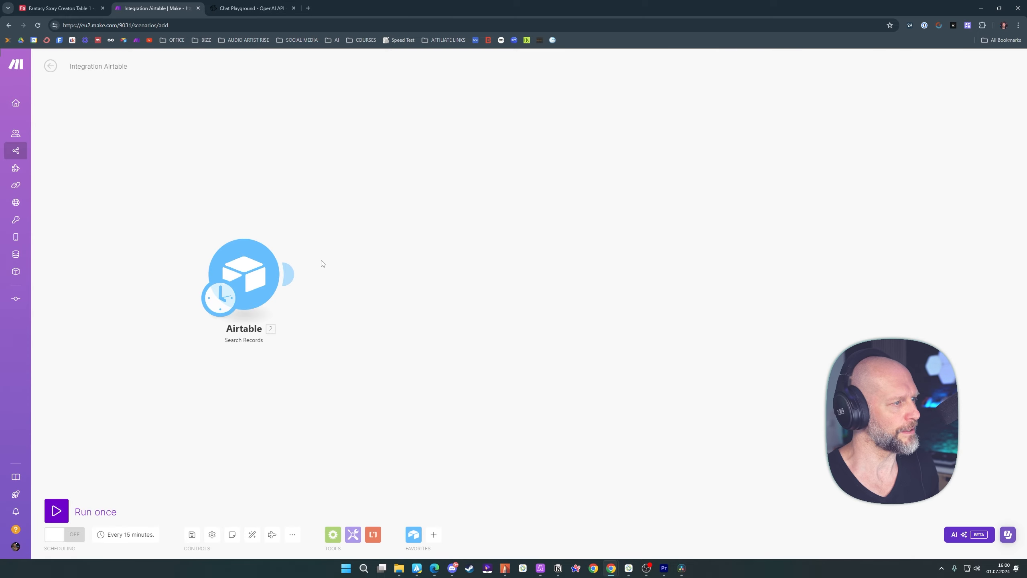
{"action": "left_click", "coordinate": [293, 275]}
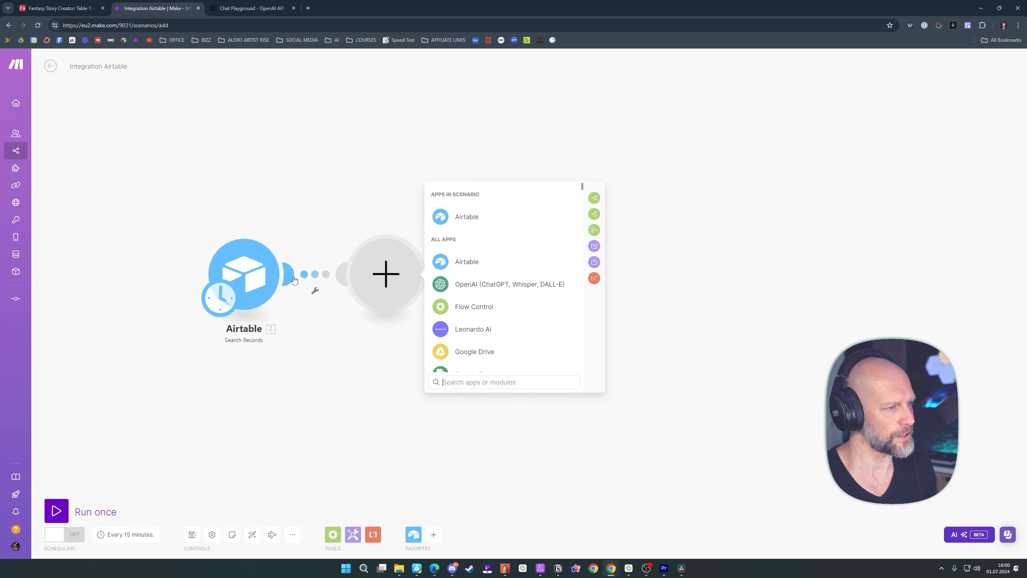
{"action": "type", "text": "openai"}
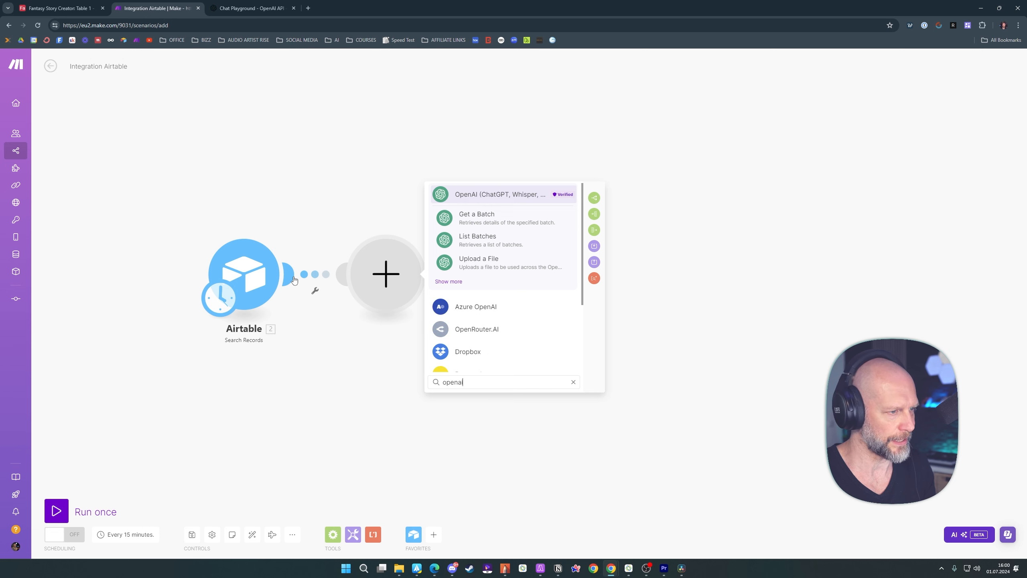
{"action": "left_click", "coordinate": [471, 197]}
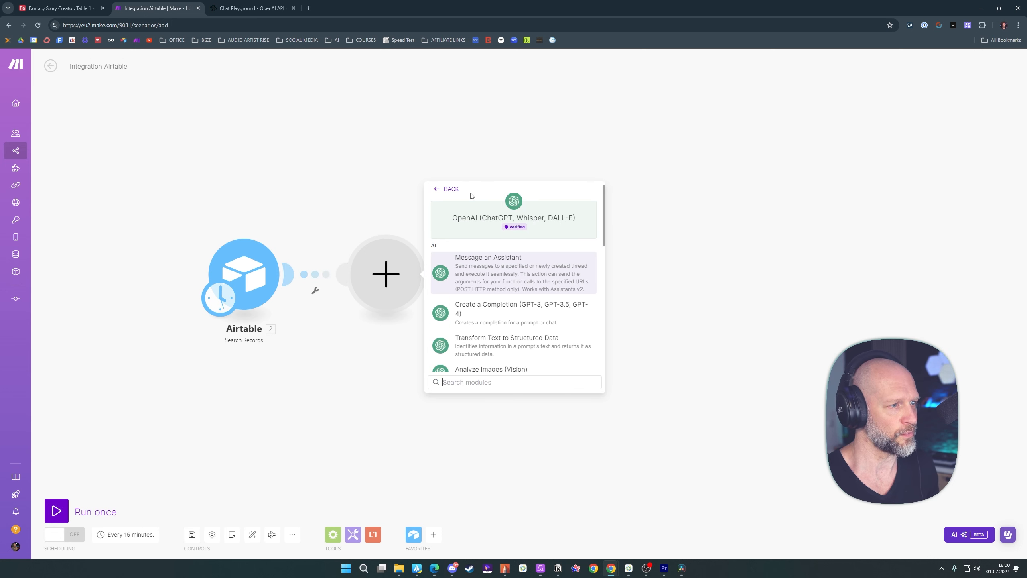
{"action": "left_click", "coordinate": [485, 311]}
Set the OpenAI module's model to gpt-4o (system) and add a message with the User role
{"action": "left_click", "coordinate": [489, 261]}
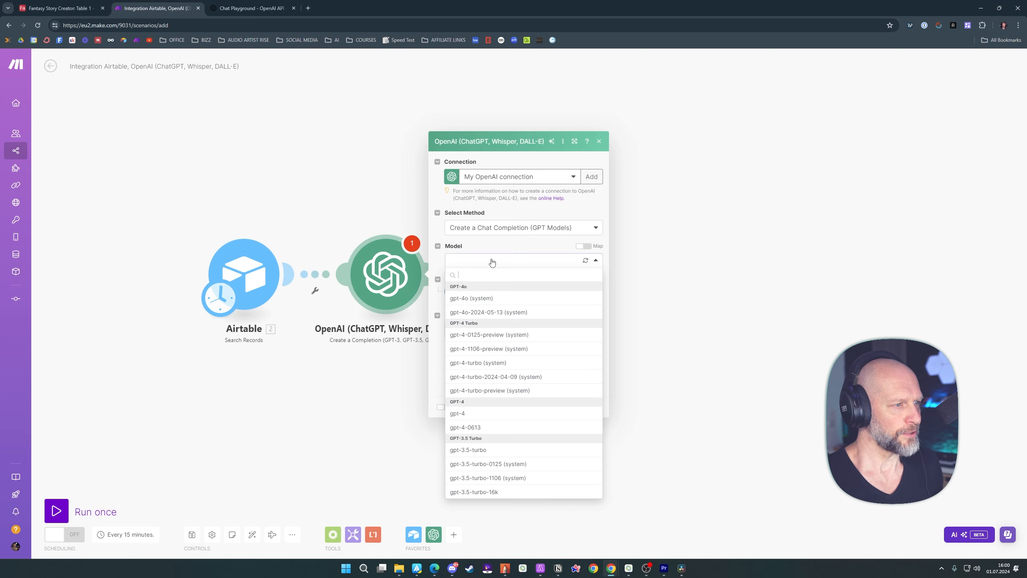
{"action": "left_click", "coordinate": [473, 302]}
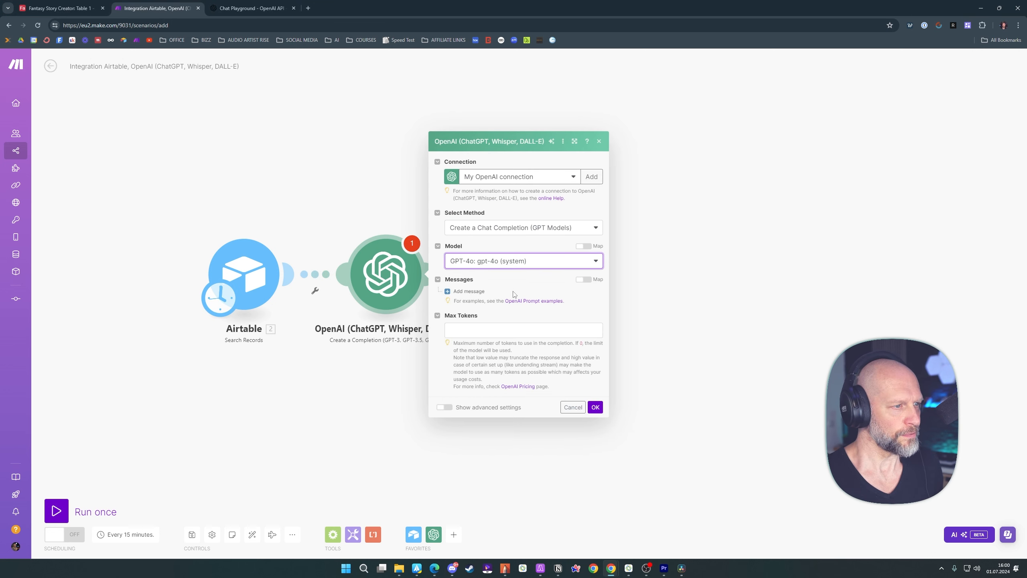
{"action": "left_click", "coordinate": [467, 291]}
{"action": "left_click", "coordinate": [498, 272]}
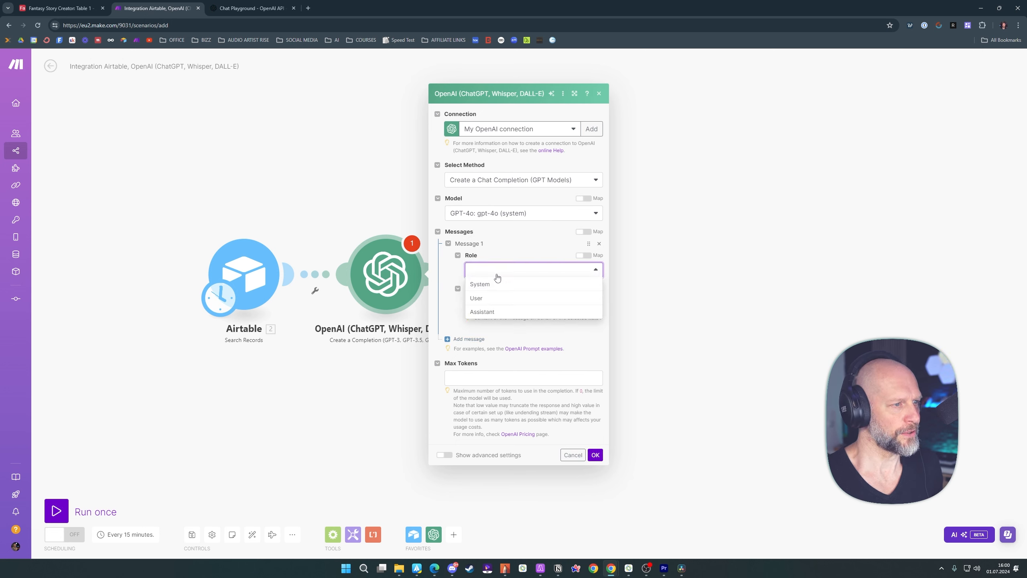
{"action": "left_click", "coordinate": [481, 301]}
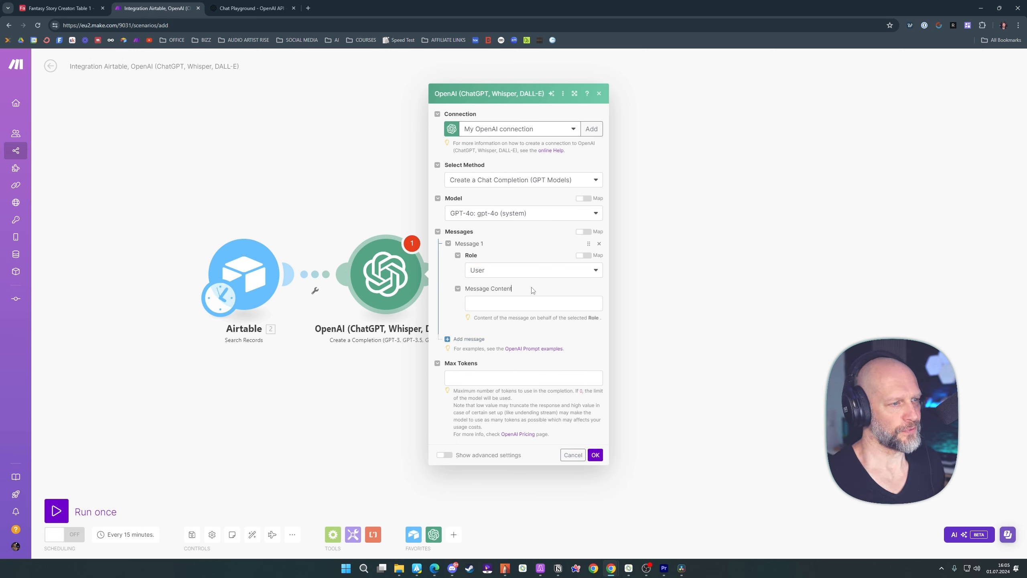
Paste the fantasy main hero prompt as the message content and remove its old Hero Name and Hero Description placeholders
{"action": "left_click", "coordinate": [508, 304]}
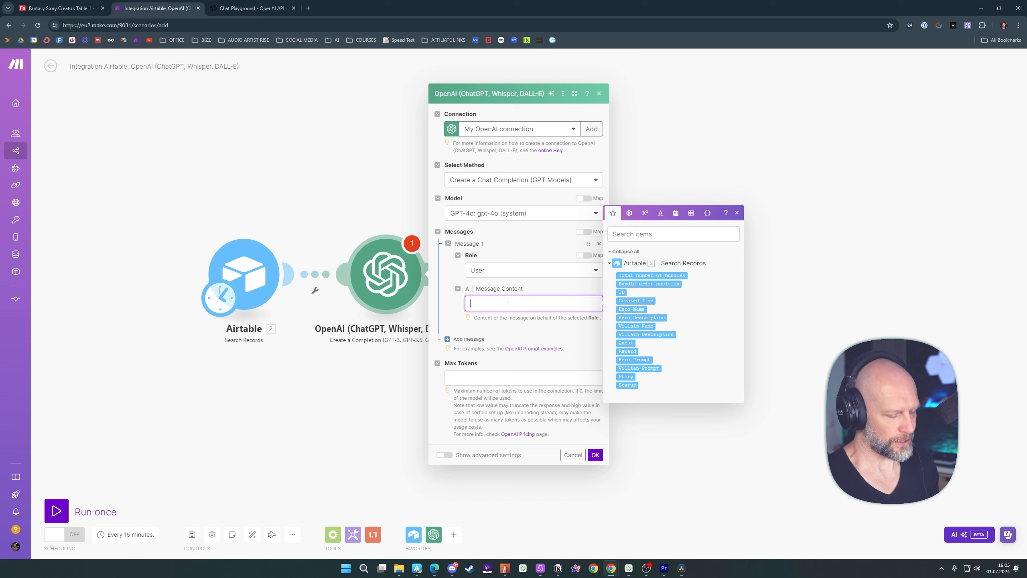
{"action": "type", "text": "You will be given information that is a character name and a brief description.  This is the info: 3.`Hero Name`, 3.`Hero Description`  You will create a fantasy main hero character from given information and convert it into a visually detailed prompt that can be used for picture generation. It should be very detailed and include hairstyle and color, visual attributes, clothing/armor and weapon.  Do not exceed 50 words."}
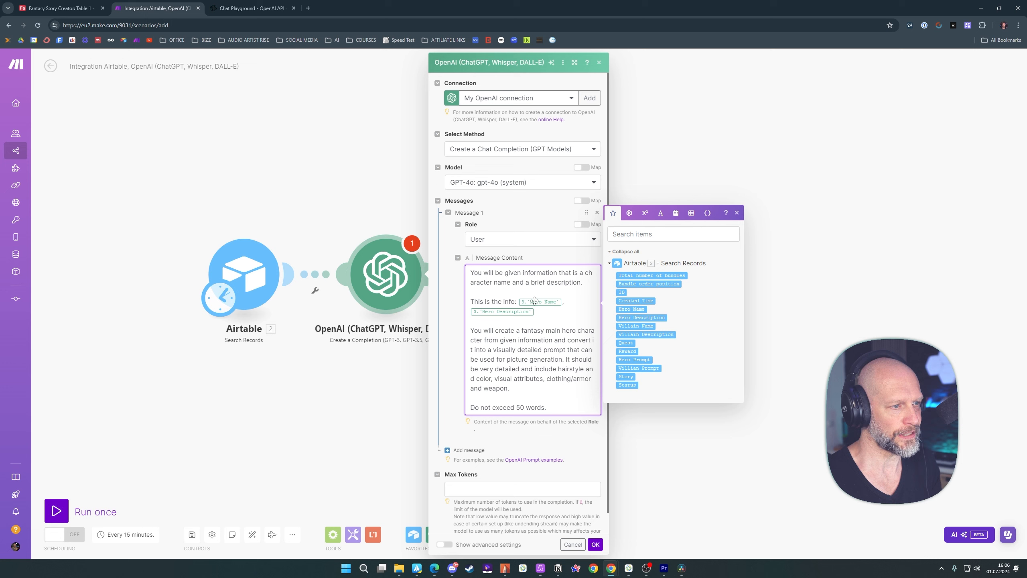
{"action": "left_click", "coordinate": [562, 302]}
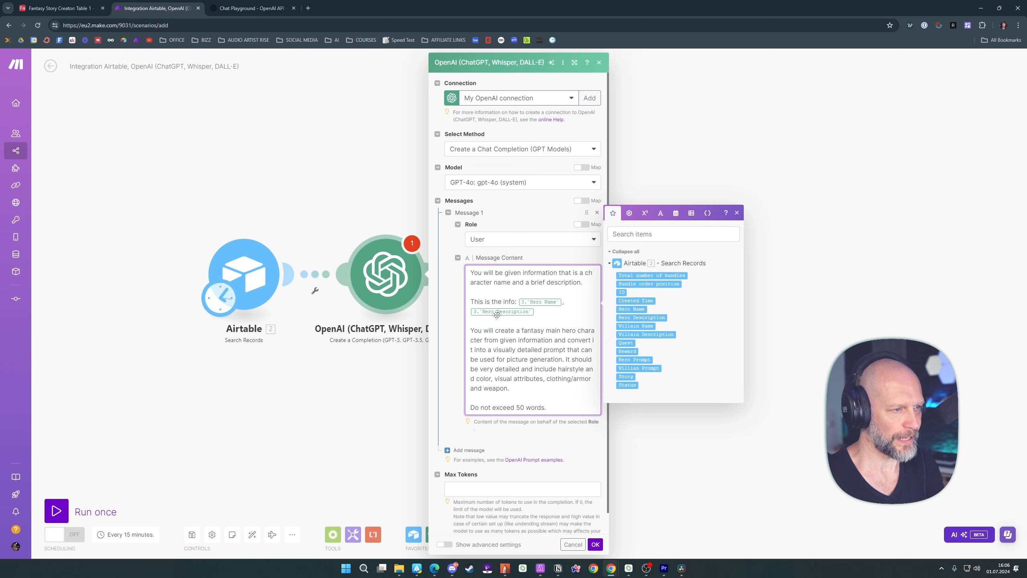
{"action": "key", "text": "BackSpace"}
{"action": "left_click", "coordinate": [590, 303]}
{"action": "key", "text": "BackSpace"}
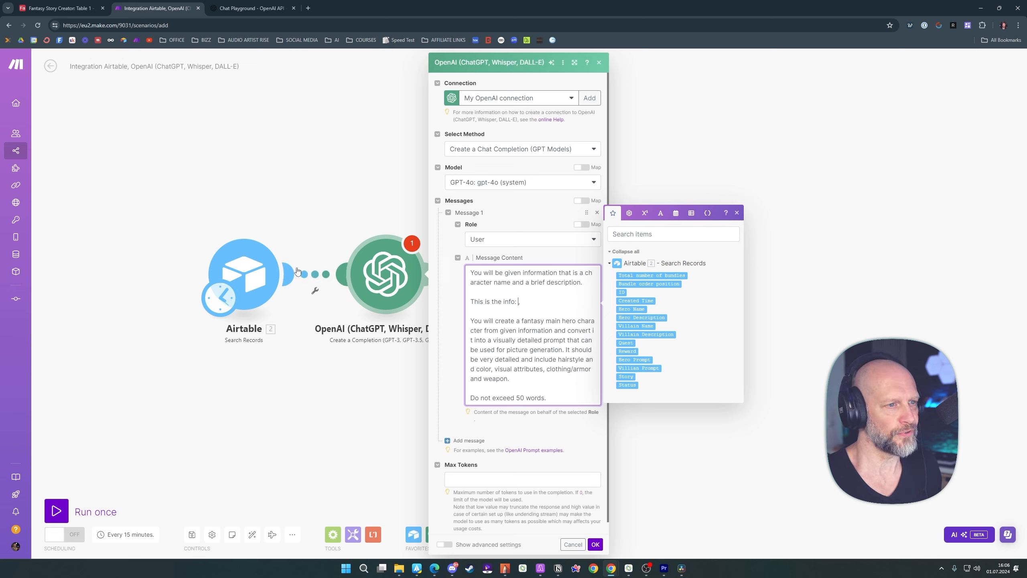
{"action": "key", "text": "BackSpace"}
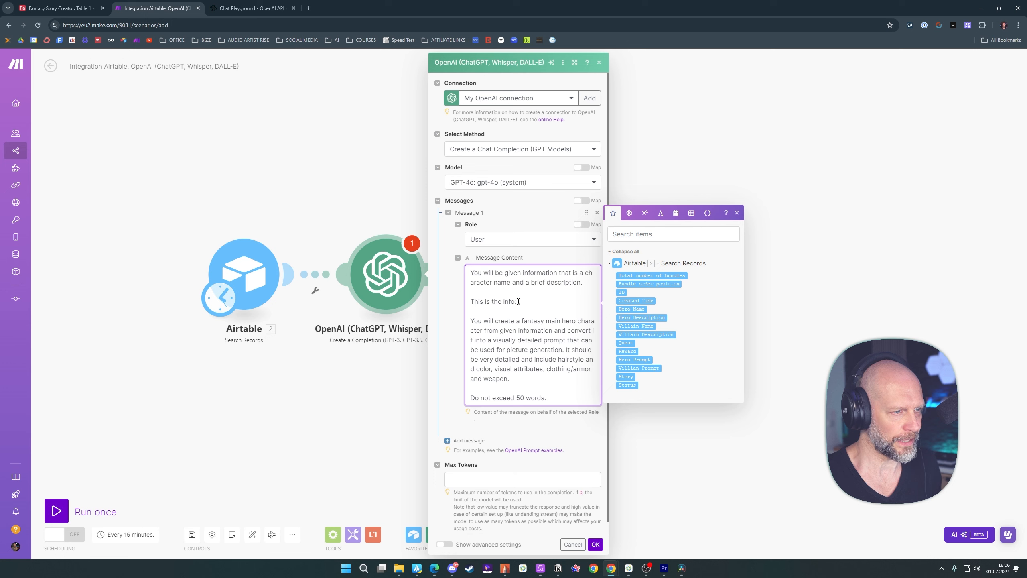
Insert the Airtable Hero Name and Hero Description fields, separated by a comma, after "This is the info:" in the message content
{"action": "left_click", "coordinate": [633, 309]}
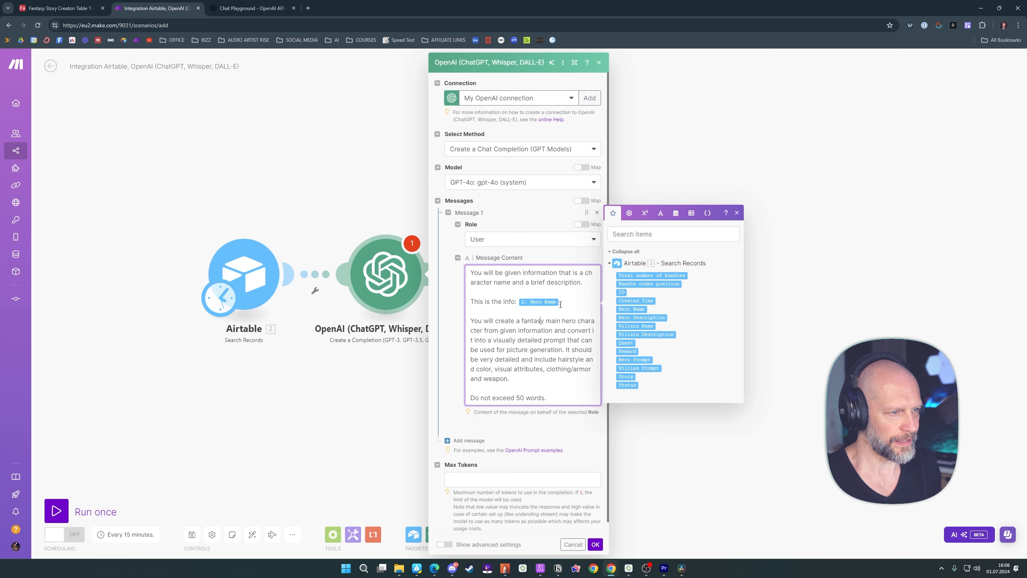
{"action": "left_click", "coordinate": [561, 304]}
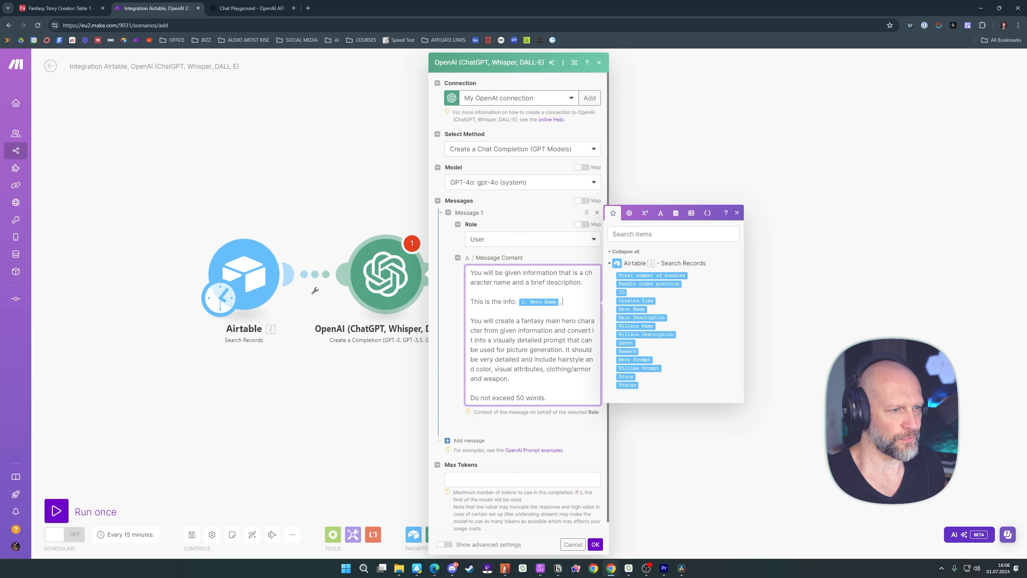
{"action": "left_click", "coordinate": [640, 318]}
{"action": "left_click", "coordinate": [455, 344]}
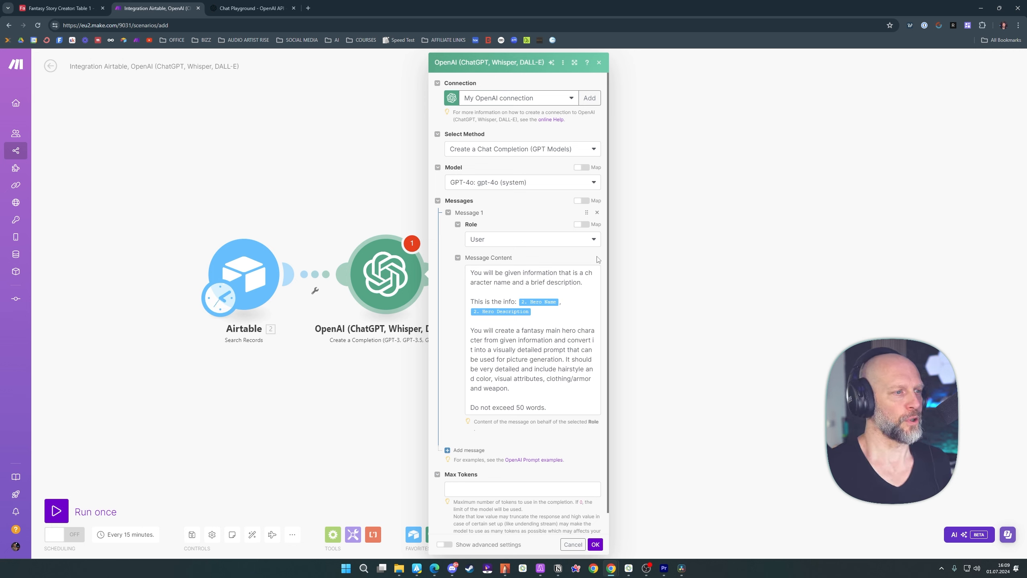
{"action": "left_click", "coordinate": [567, 305]}
{"action": "left_click", "coordinate": [565, 256]}
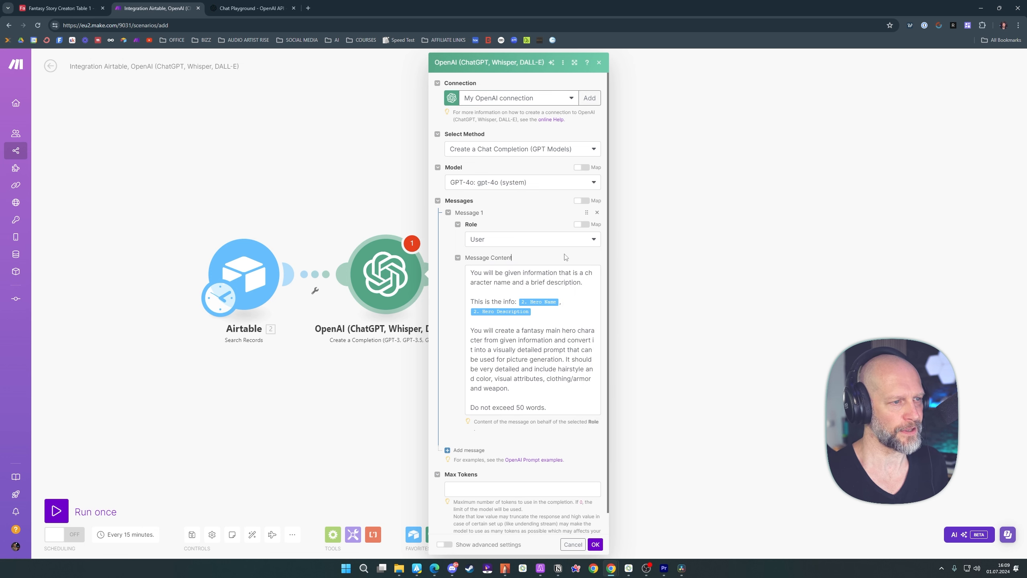
{"action": "left_click", "coordinate": [576, 304]}
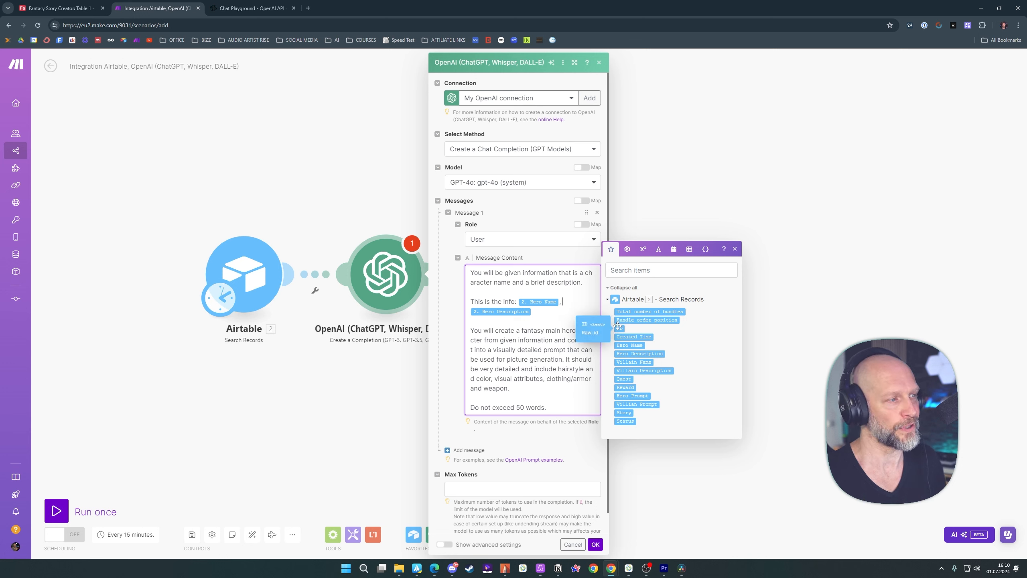
{"action": "left_click", "coordinate": [584, 301]}
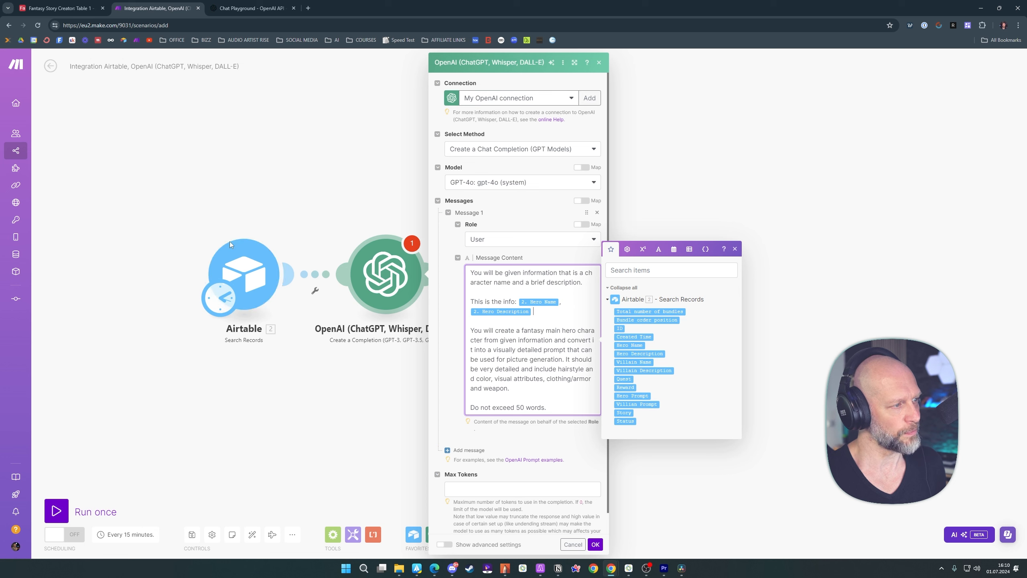
Set Max Tokens to 0 and confirm the OpenAI module settings
{"action": "left_click", "coordinate": [530, 488]}
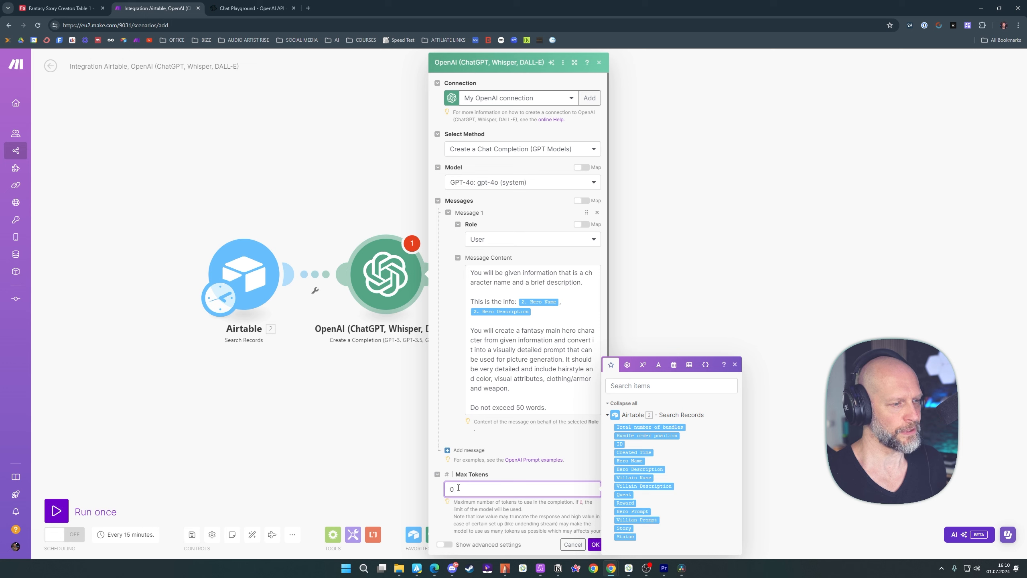
{"action": "left_click", "coordinate": [520, 474]}
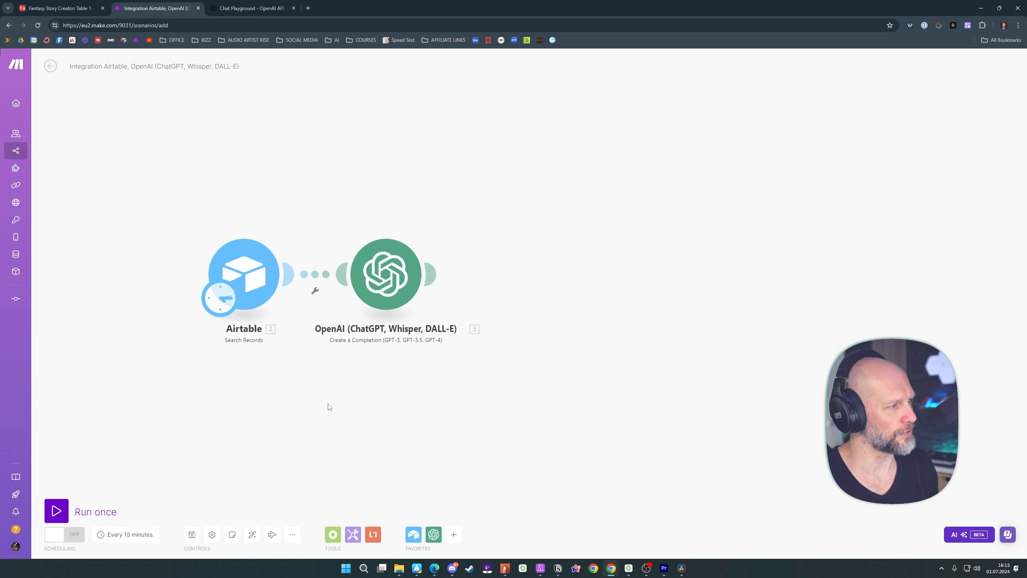
Switch to the Airtable base, inspect the first record's Hero Name and Hero Description cells, and return to the Make scenario
{"action": "left_click", "coordinate": [65, 10]}
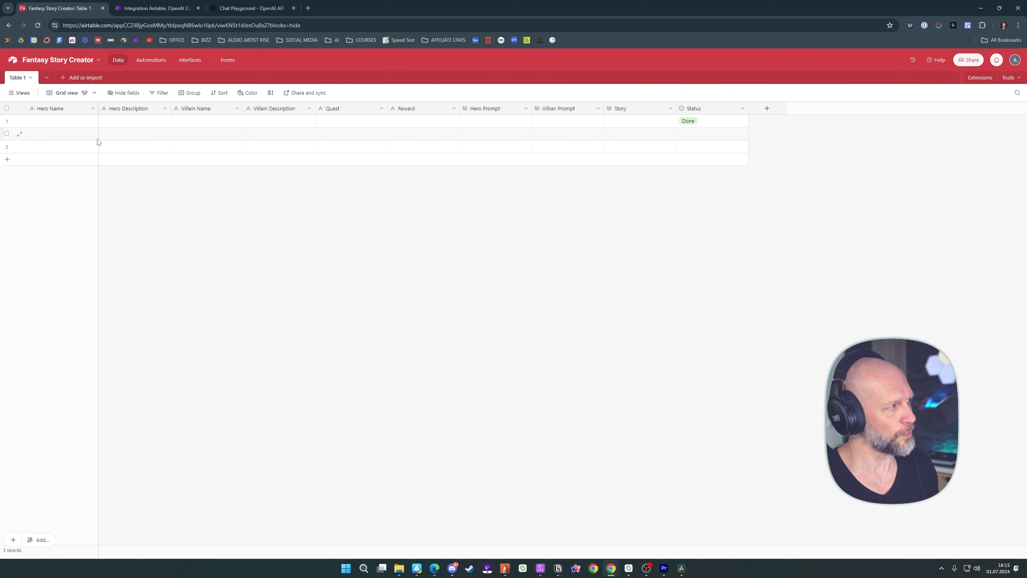
{"action": "left_click", "coordinate": [44, 122]}
{"action": "left_click", "coordinate": [130, 124]}
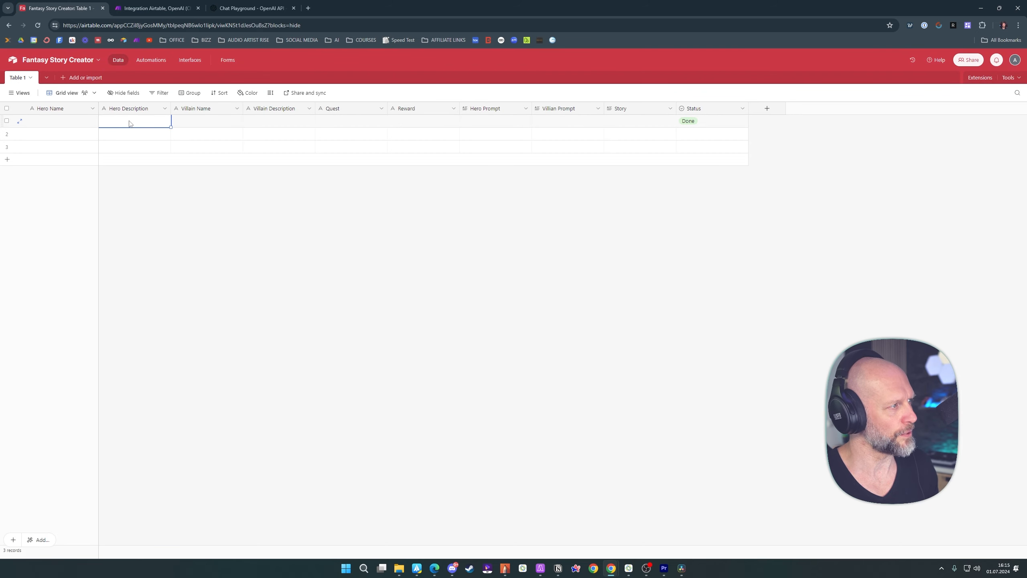
{"action": "left_click", "coordinate": [154, 9]}
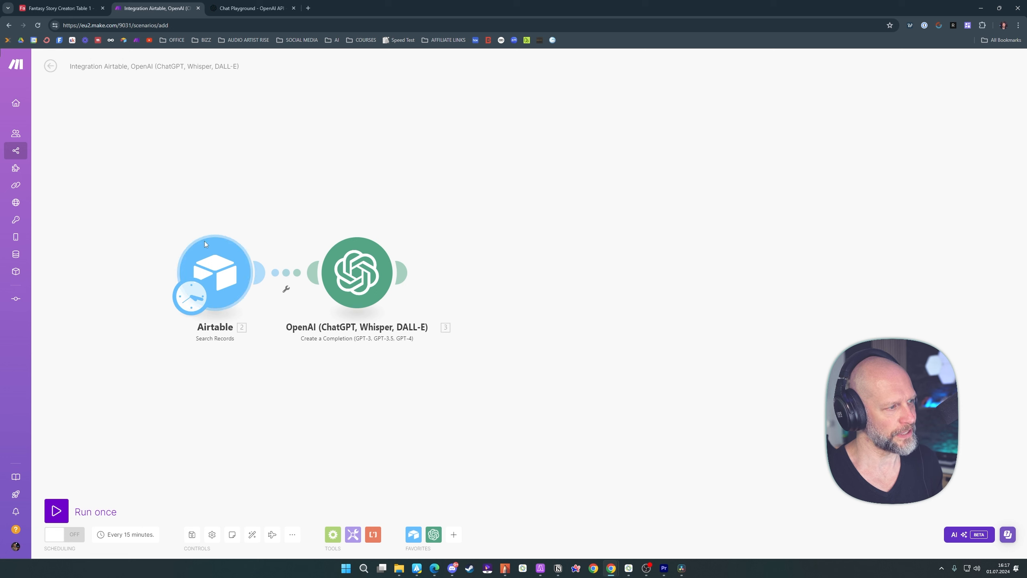
Reopen the OpenAI module, compare its mapped message content with the first record's hero cells in Airtable, and confirm the settings
{"action": "left_click", "coordinate": [357, 254]}
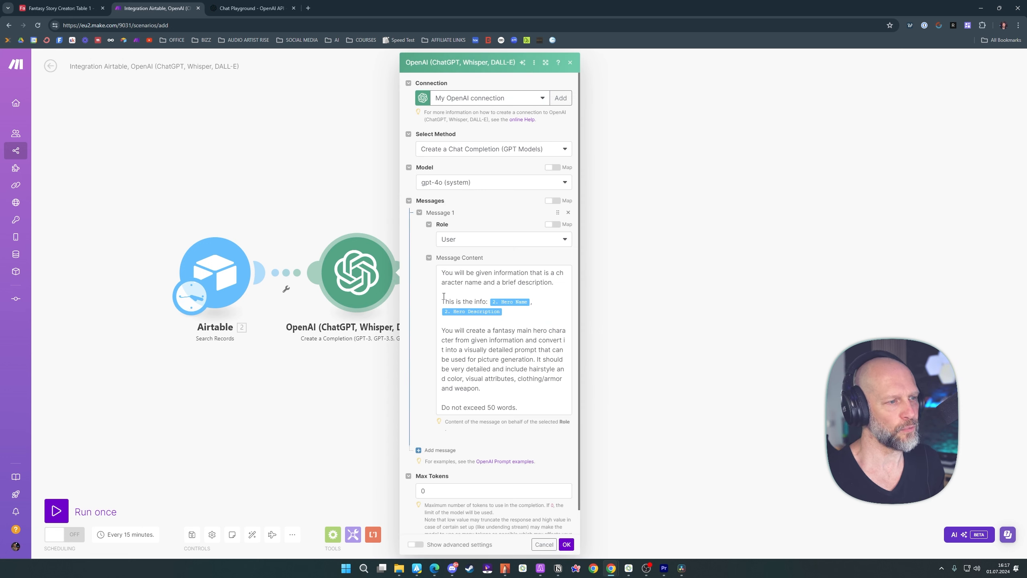
{"action": "left_click", "coordinate": [61, 9]}
{"action": "left_click", "coordinate": [42, 123]}
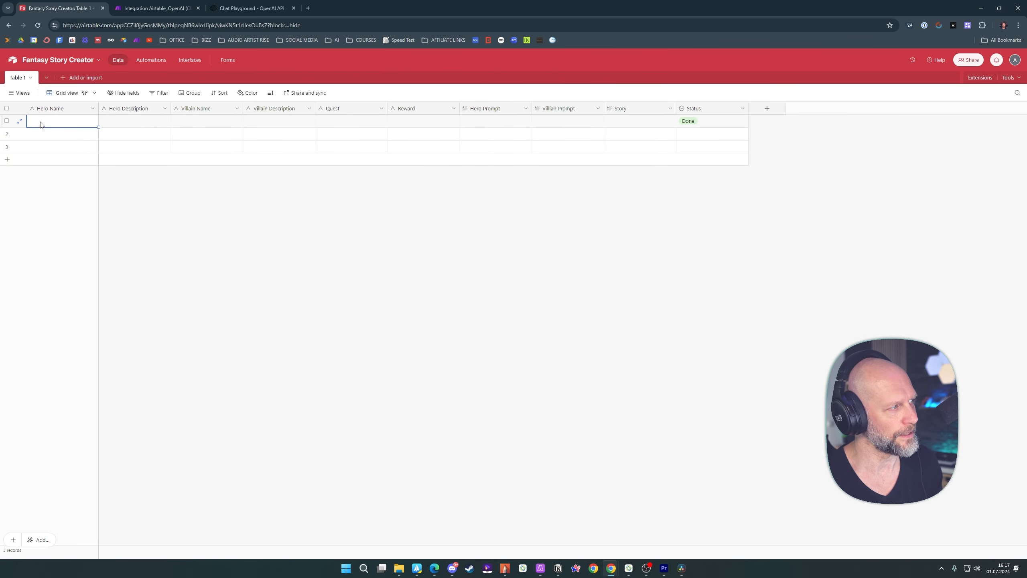
{"action": "left_click", "coordinate": [136, 124]}
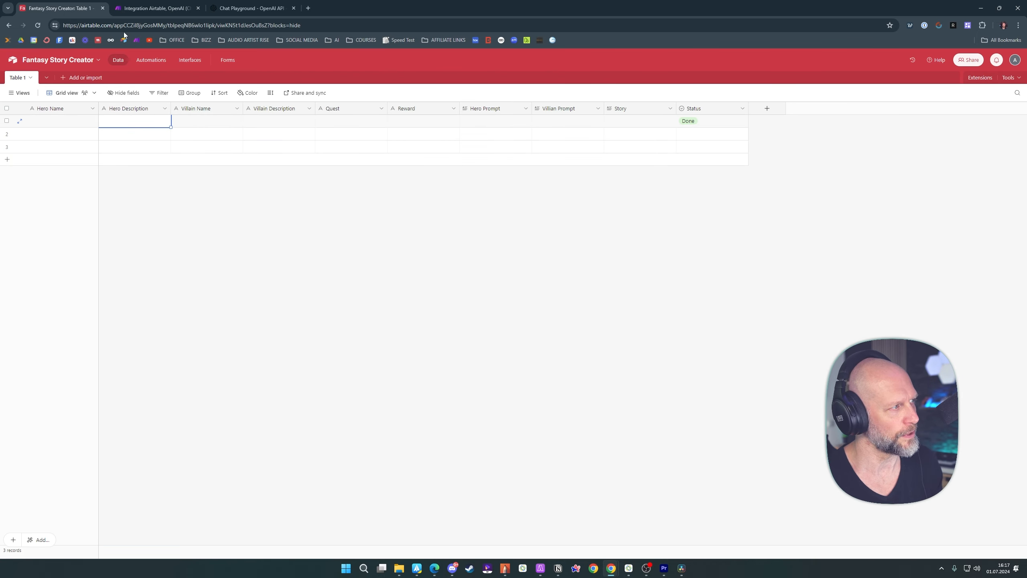
{"action": "left_click", "coordinate": [159, 9]}
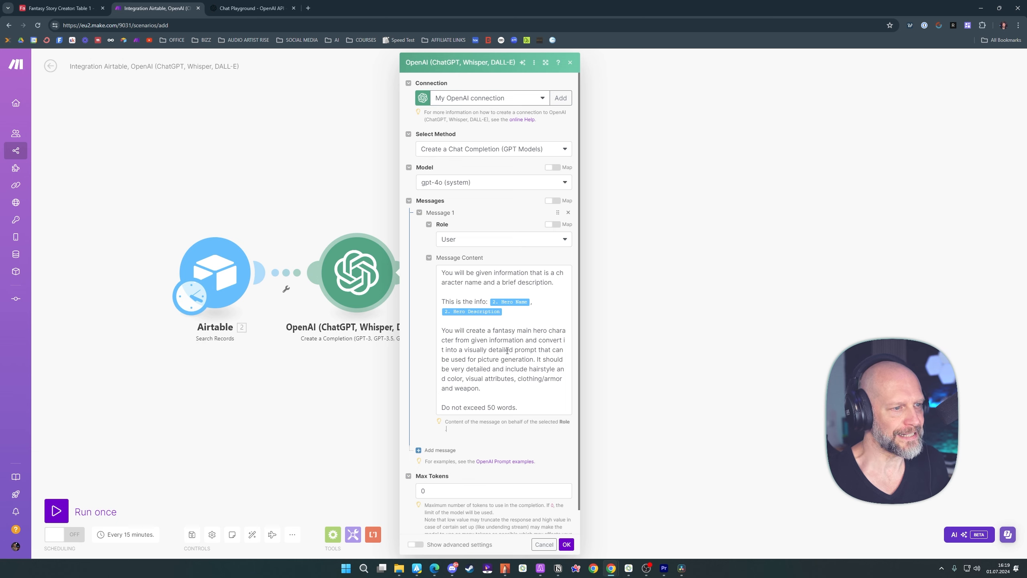
{"action": "left_click", "coordinate": [566, 544]}
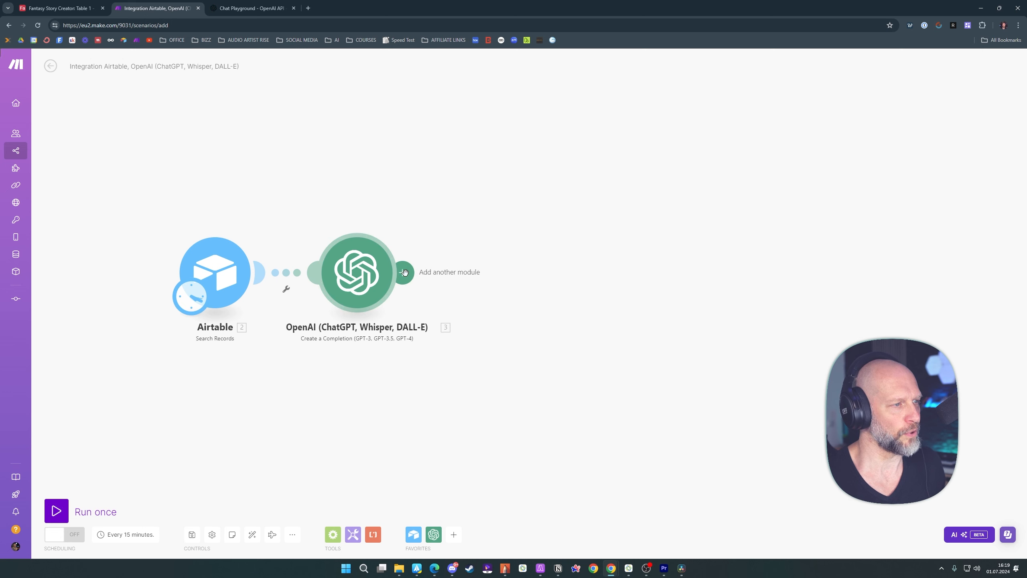
Add an Airtable Update a Record module after OpenAI, using the Fantasy Story Creator base and Table 1
{"action": "left_click", "coordinate": [409, 274]}
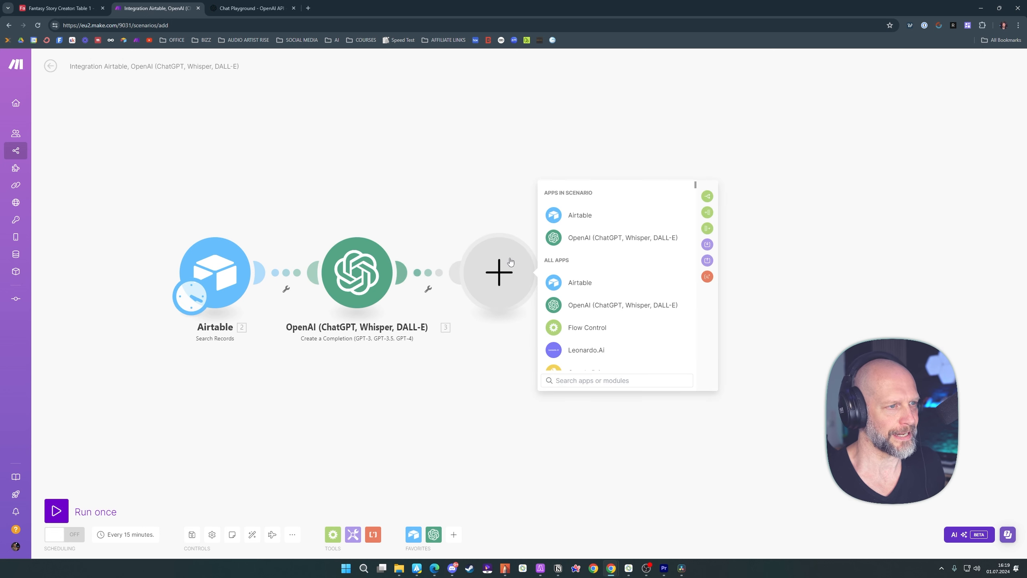
{"action": "left_click", "coordinate": [586, 219]}
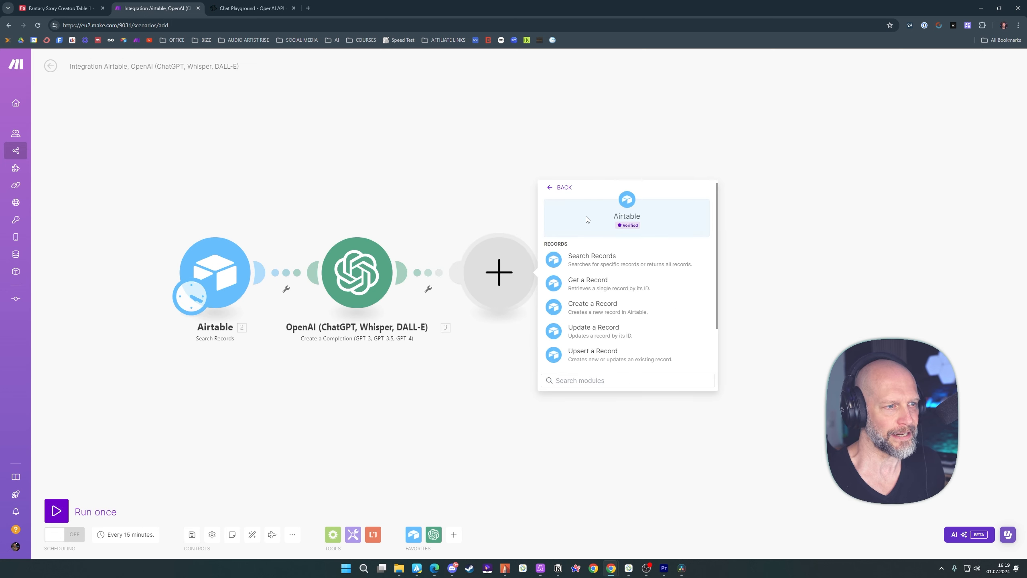
{"action": "left_click", "coordinate": [603, 331]}
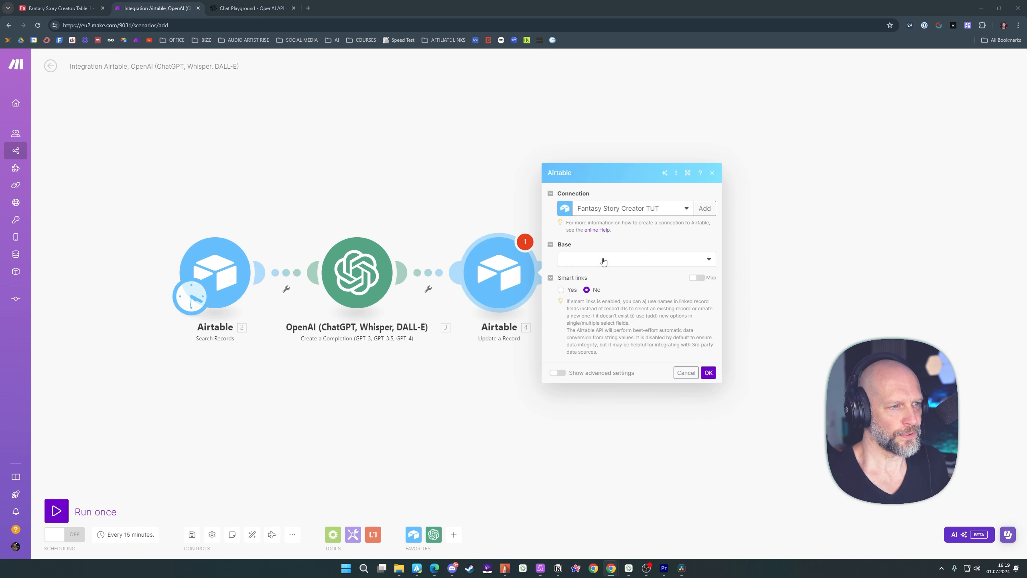
{"action": "left_click", "coordinate": [603, 260]}
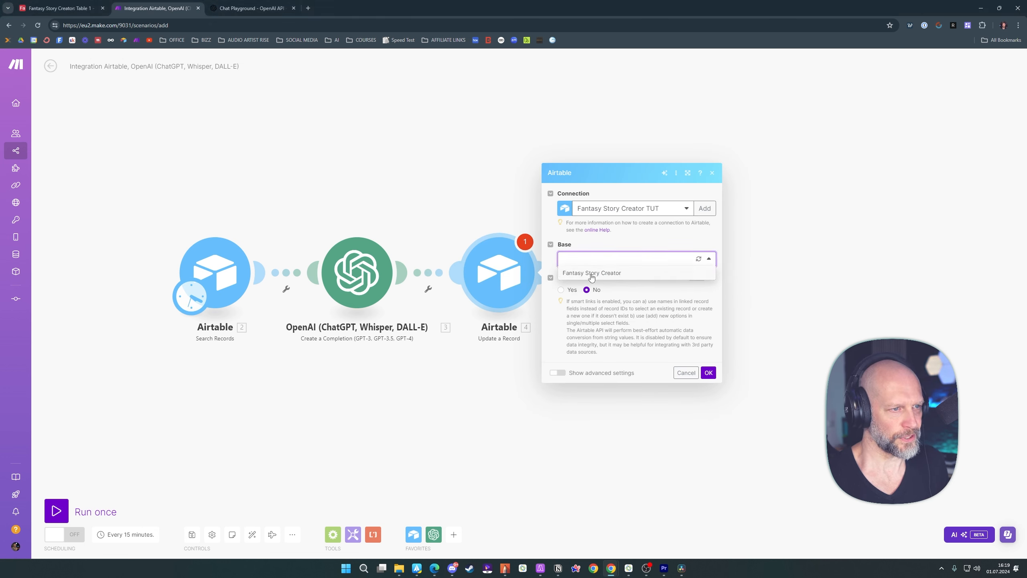
{"action": "left_click", "coordinate": [593, 274]}
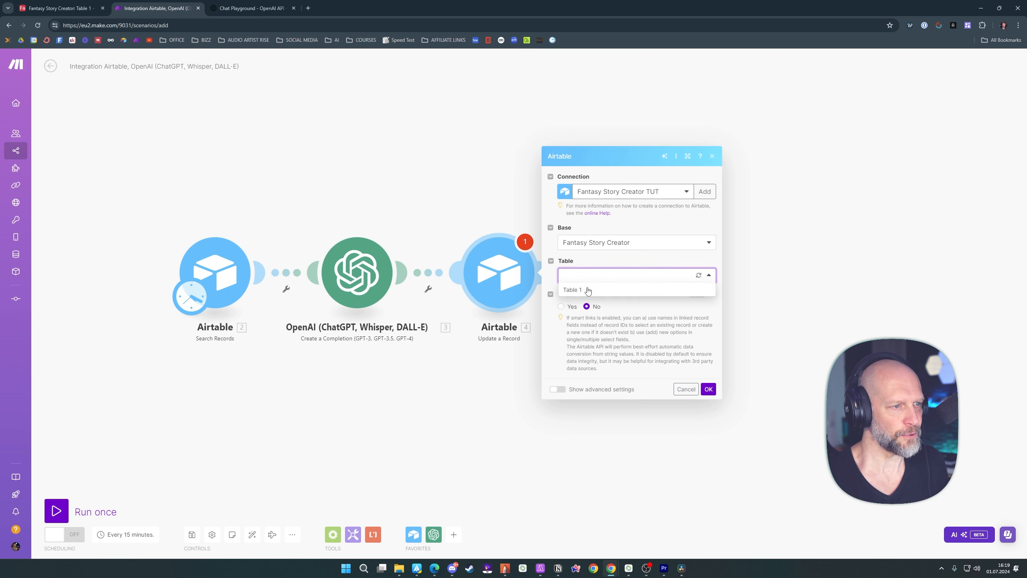
{"action": "left_click", "coordinate": [588, 291]}
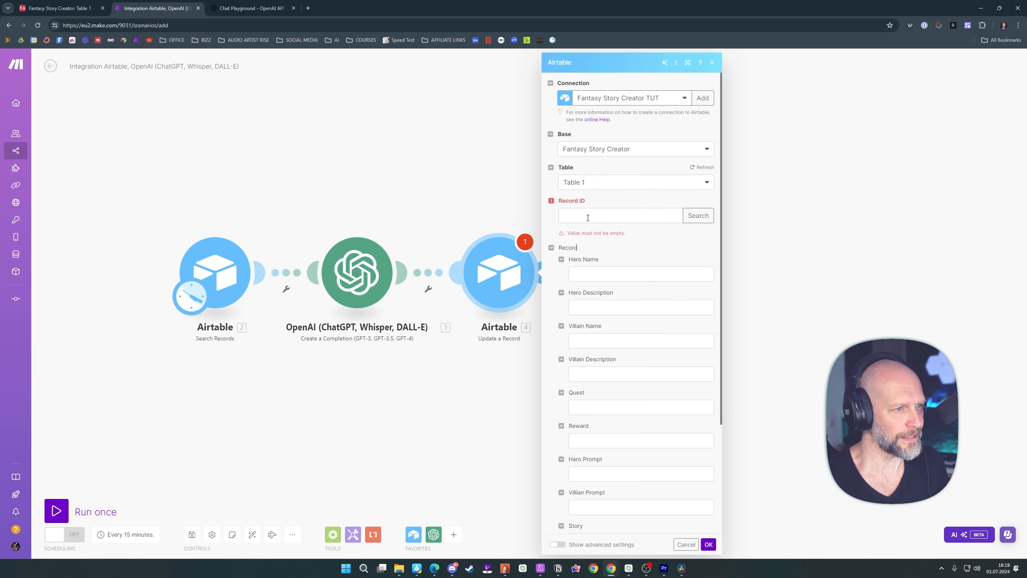
Map the Record ID to the ID from the Airtable Search Records module, then check the table in Airtable and return to Make
{"action": "left_click", "coordinate": [587, 218]}
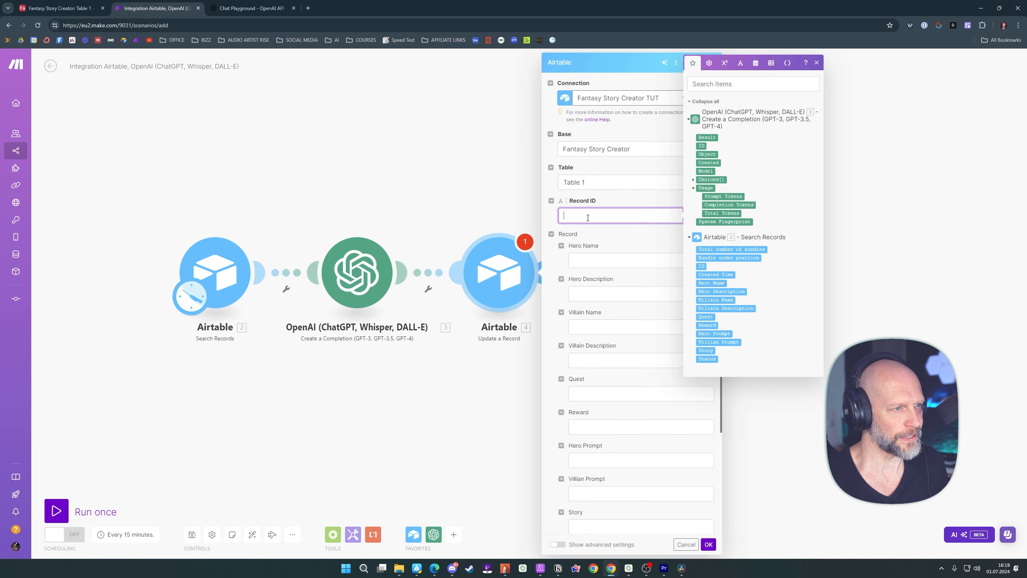
{"action": "left_click", "coordinate": [701, 266]}
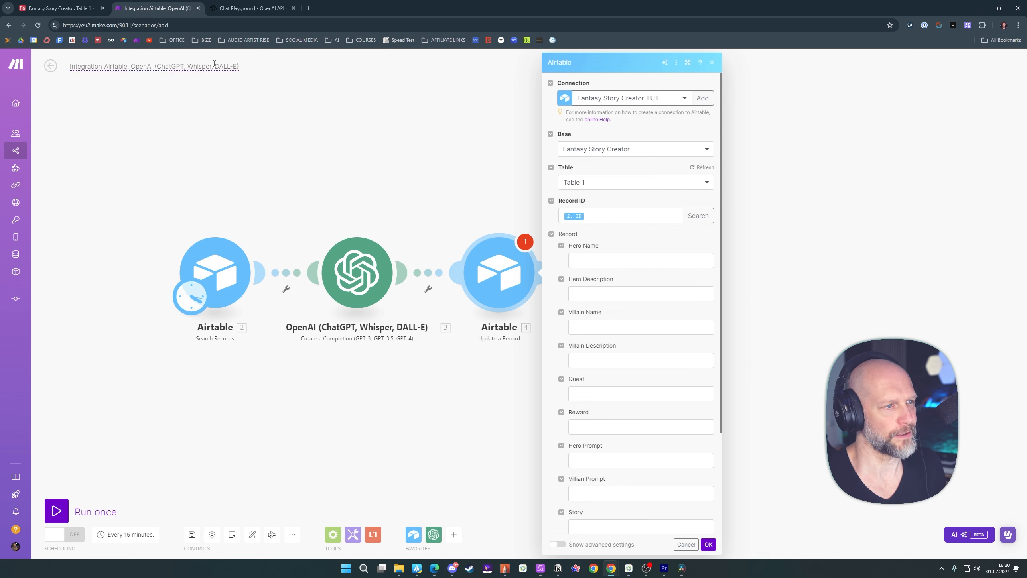
{"action": "key", "text": "ctrl+shift+Tab"}
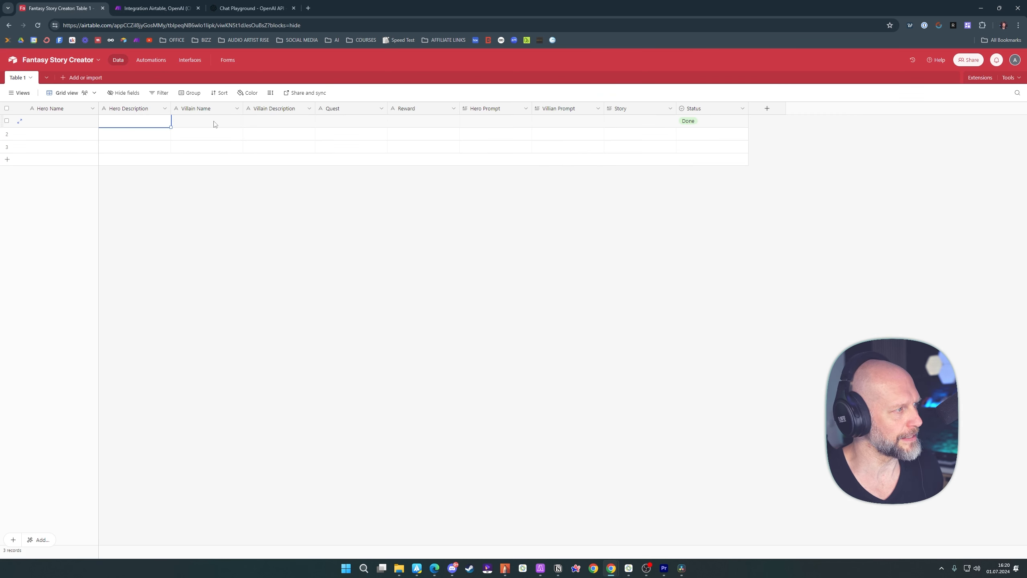
{"action": "left_click", "coordinate": [154, 9]}
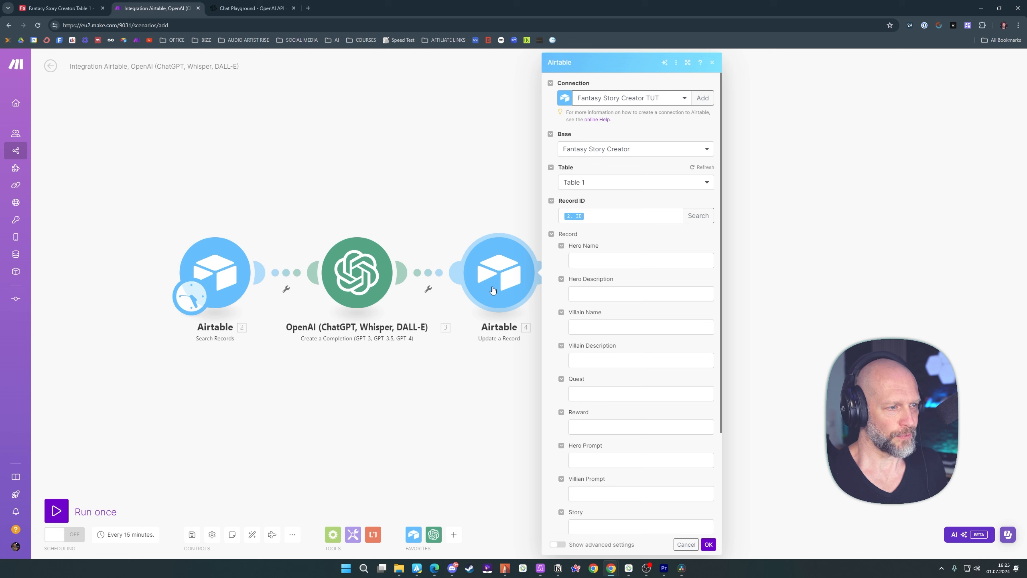
Map the Hero Prompt field of the Update a Record module to the OpenAI Result, confirm, and save the scenario
{"action": "left_click", "coordinate": [583, 460]}
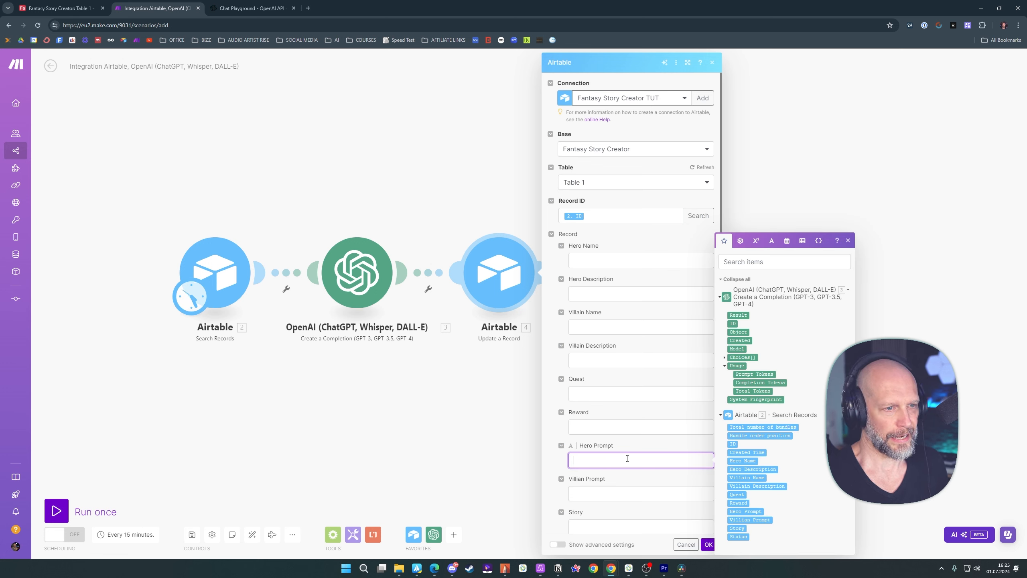
{"action": "left_click", "coordinate": [742, 315]}
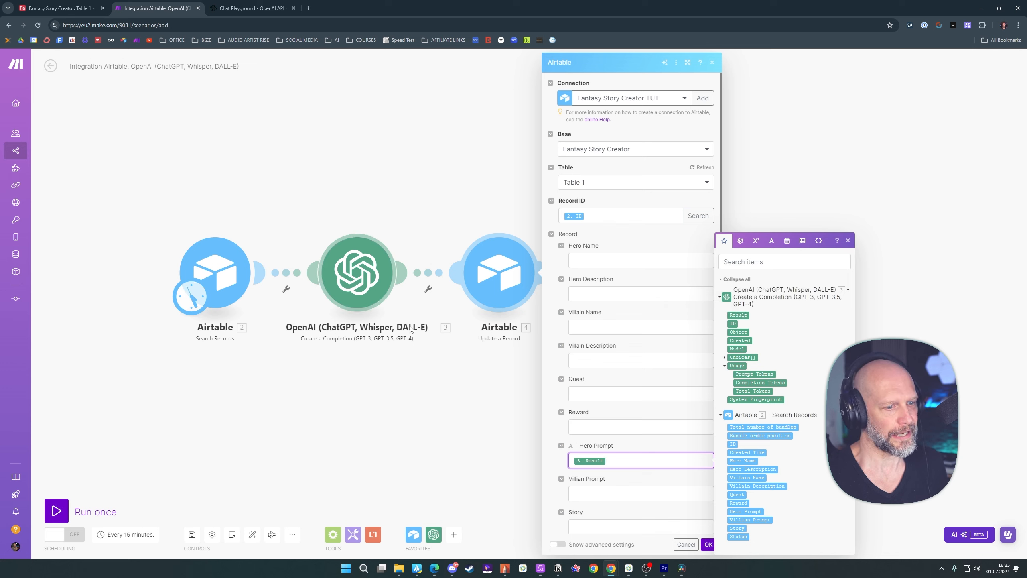
{"action": "left_click", "coordinate": [708, 544]}
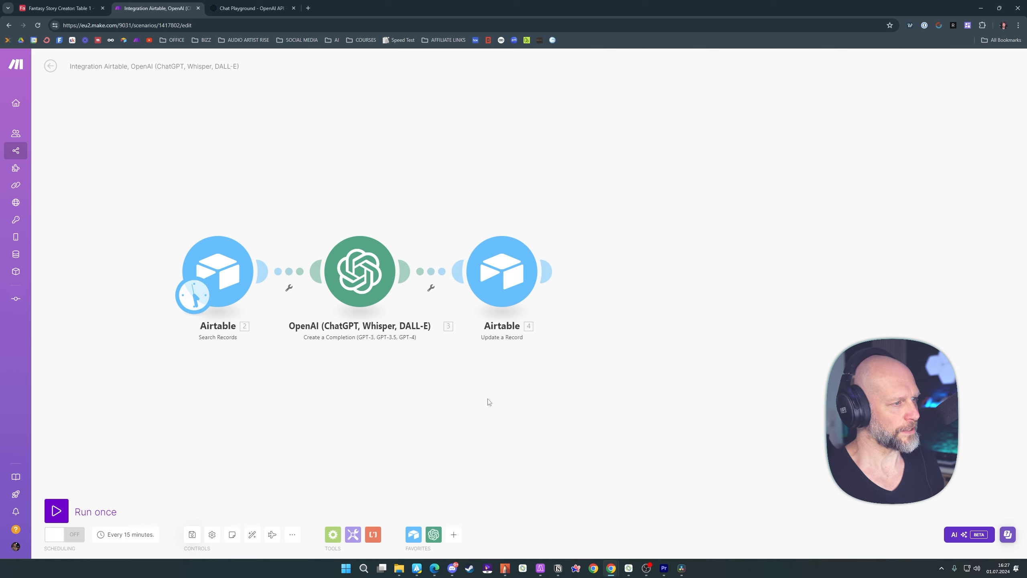
{"action": "left_click", "coordinate": [193, 535]}
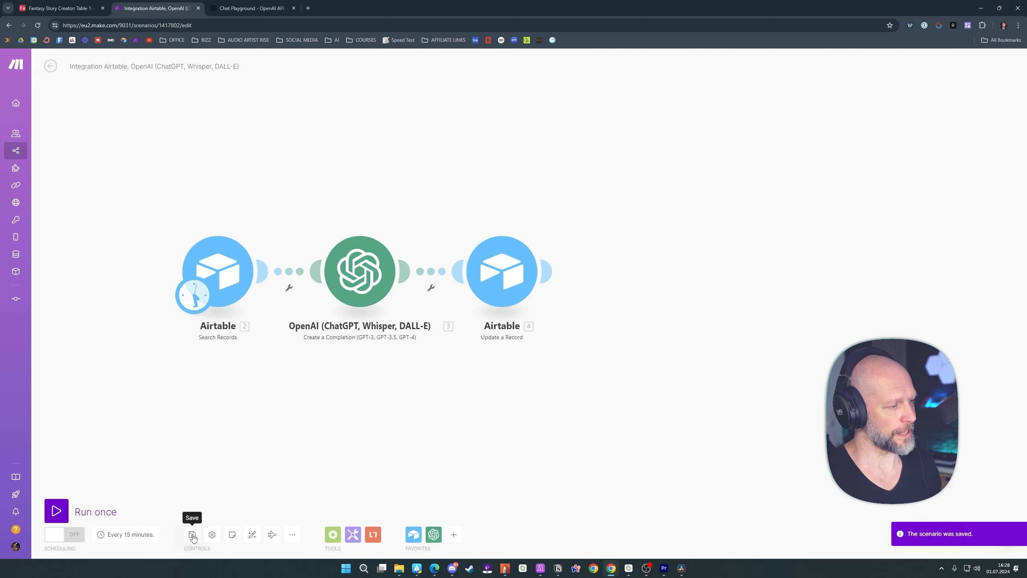
In the Airtable base, fill the first record with Hero Name Arlas and Hero Description "fighter with long white hair and black steel armor"
{"action": "left_click", "coordinate": [64, 8]}
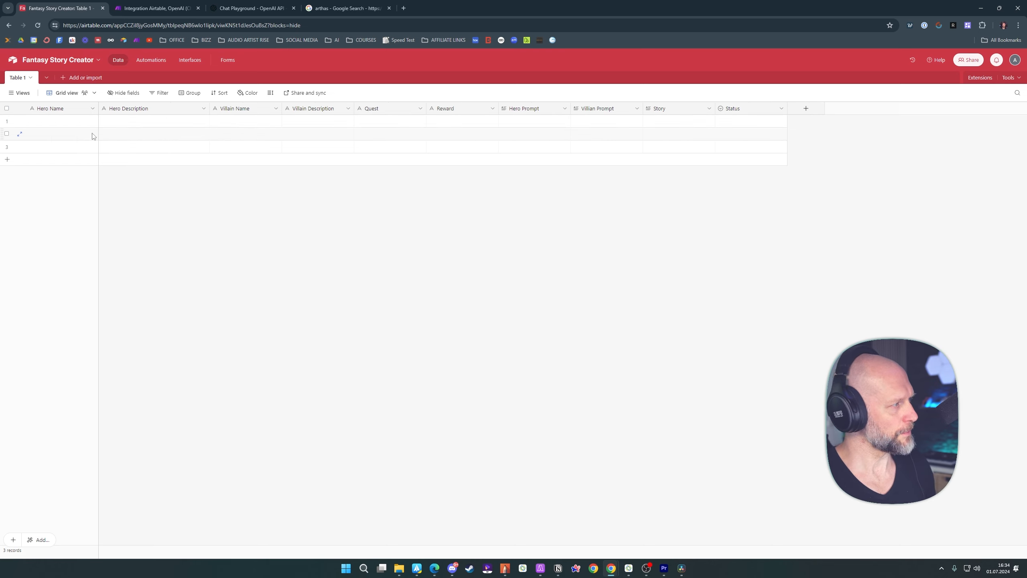
{"action": "left_click", "coordinate": [51, 121]}
{"action": "type", "text": "A"}
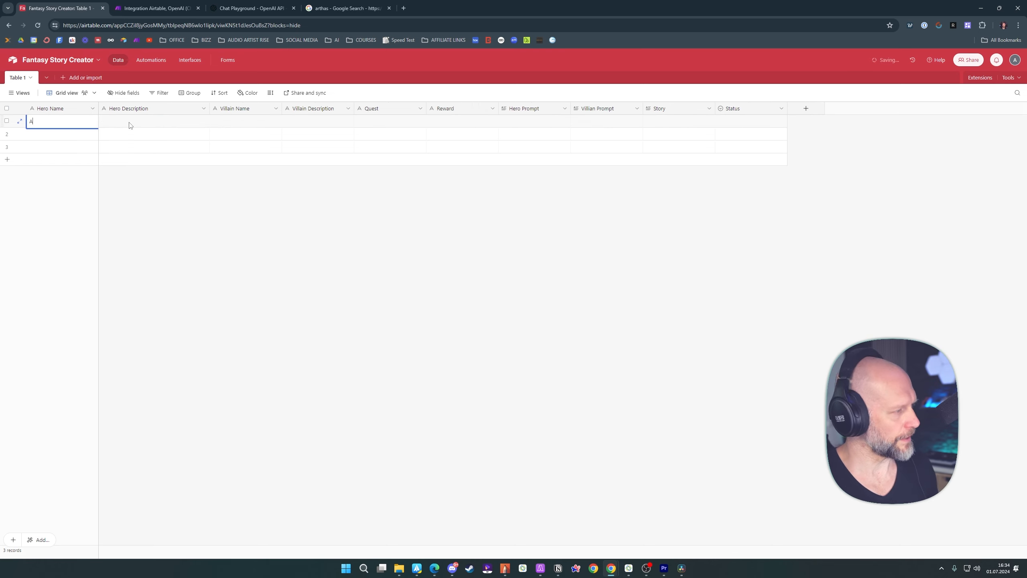
{"action": "type", "text": "rthas"}
{"action": "double_click", "coordinate": [130, 124]}
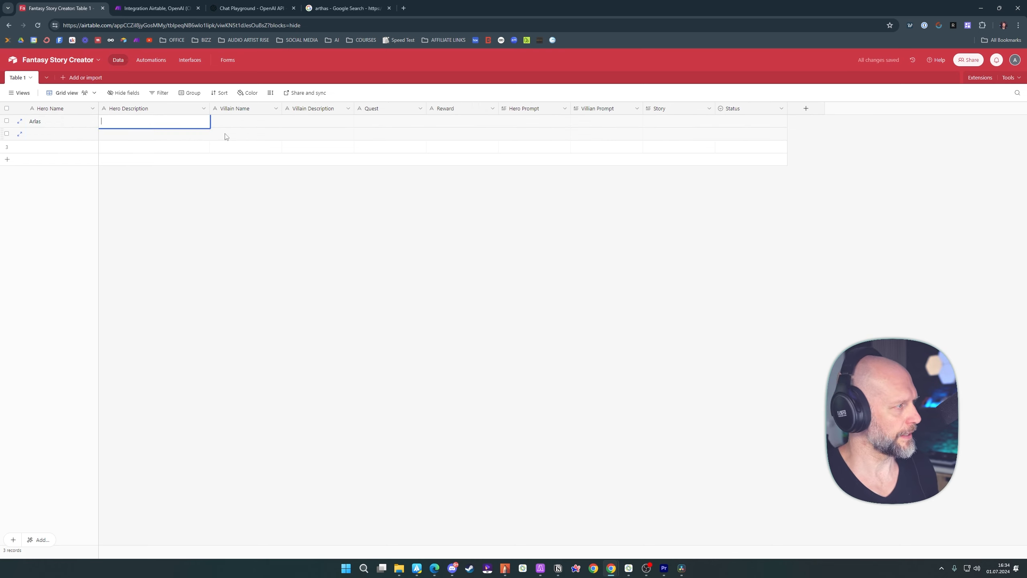
{"action": "type", "text": "fighter wit"}
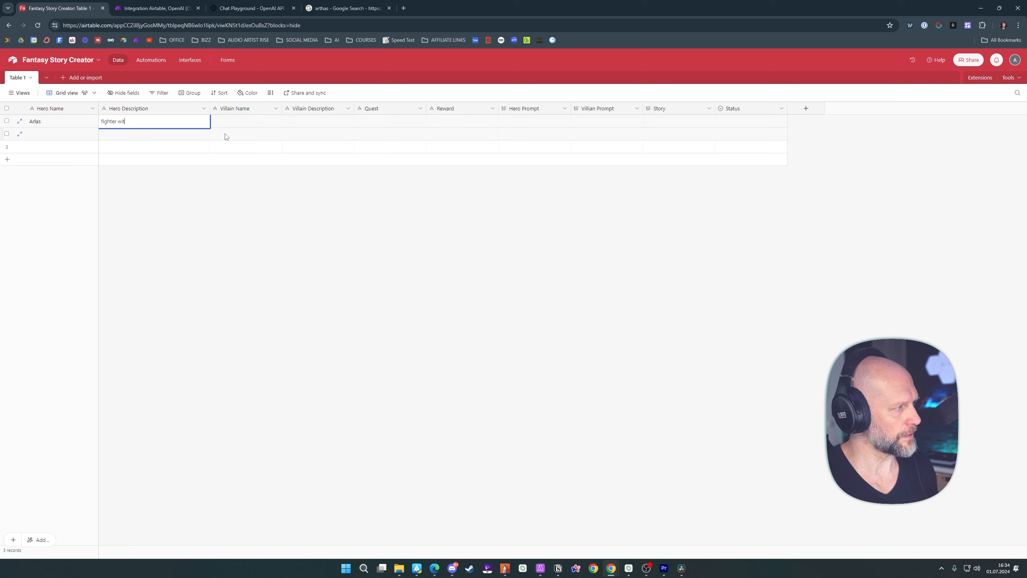
{"action": "type", "text": "h long white hair and "}
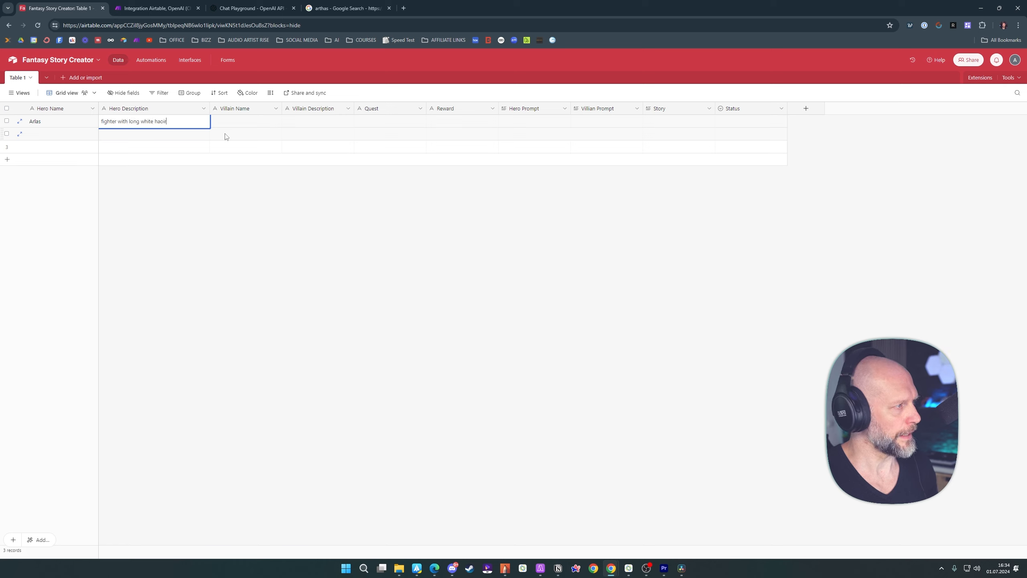
{"action": "type", "text": "black steel arm"}
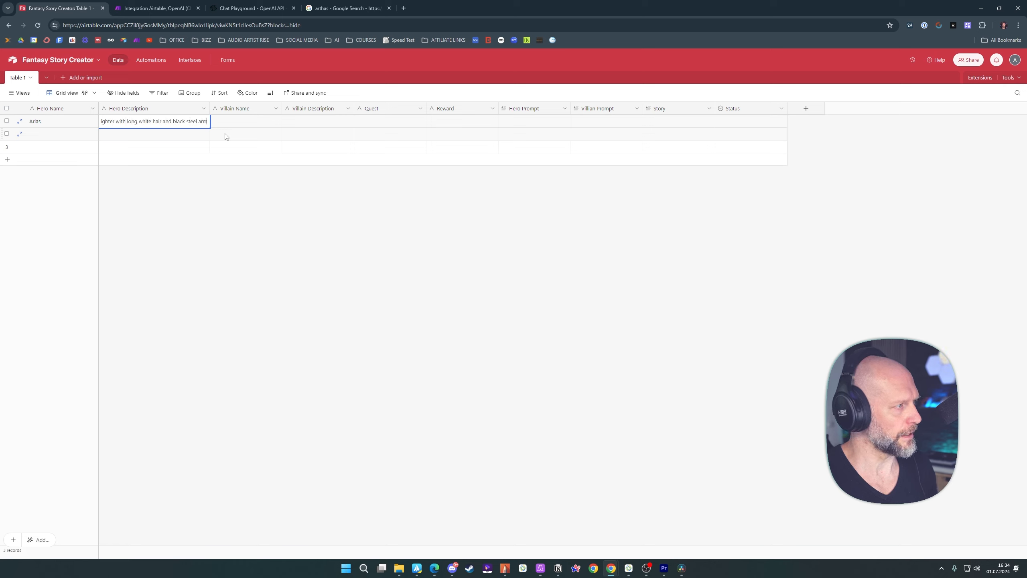
{"action": "type", "text": "or"}
{"action": "left_click", "coordinate": [228, 216]}
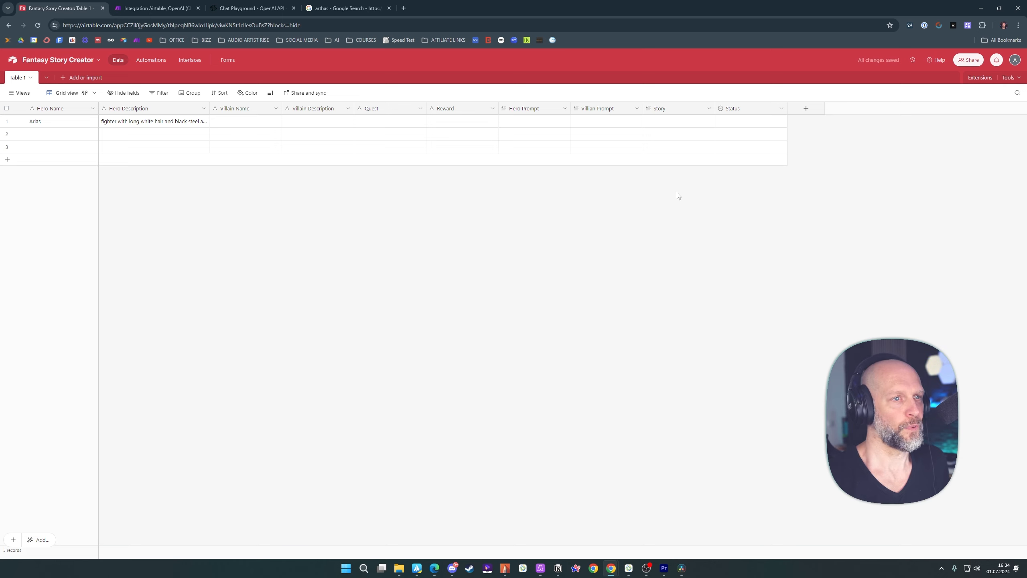
Rename the Status single-select field to Done and save the field
{"action": "double_click", "coordinate": [740, 112]}
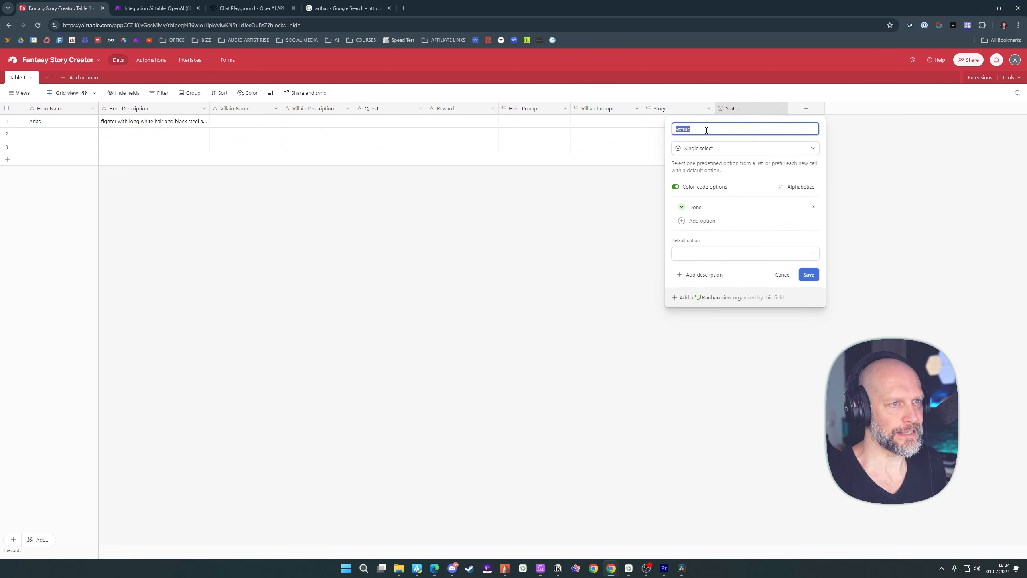
{"action": "type", "text": "Done"}
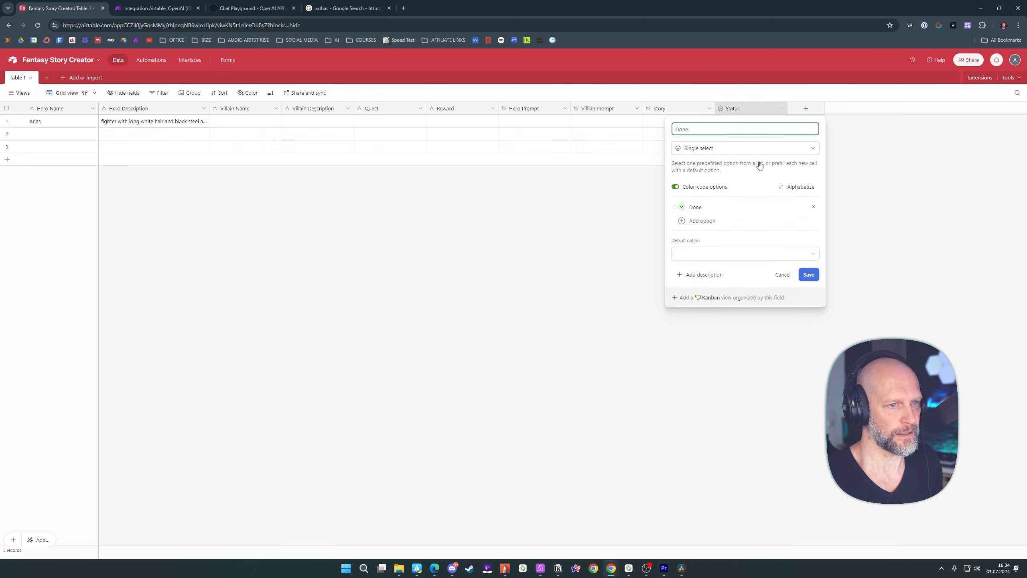
{"action": "left_click", "coordinate": [804, 275]}
Return to the Make scenario and compare the Search Records formula's field name with the renamed field in the Airtable table
{"action": "left_click", "coordinate": [157, 8]}
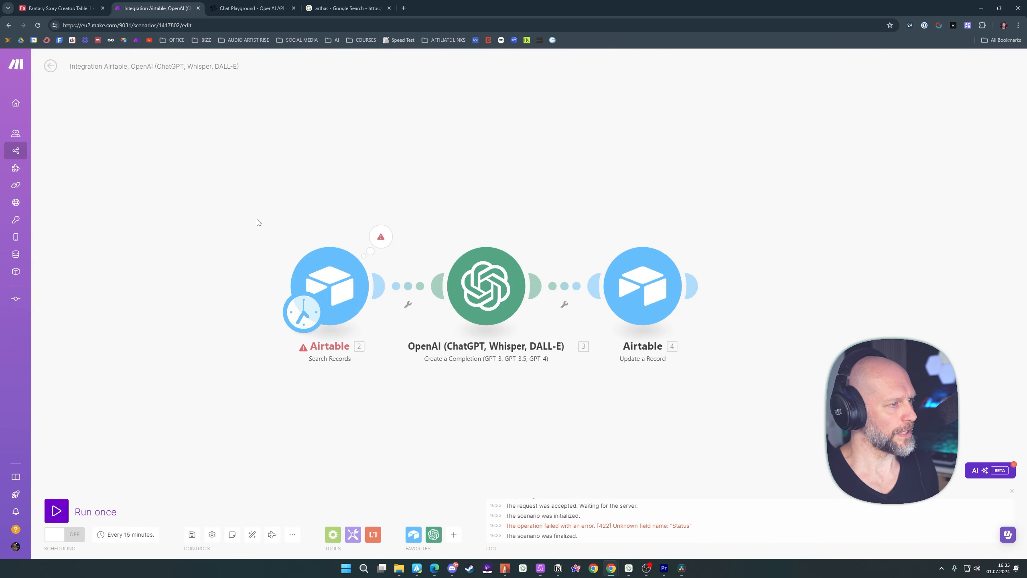
{"action": "left_click", "coordinate": [332, 276]}
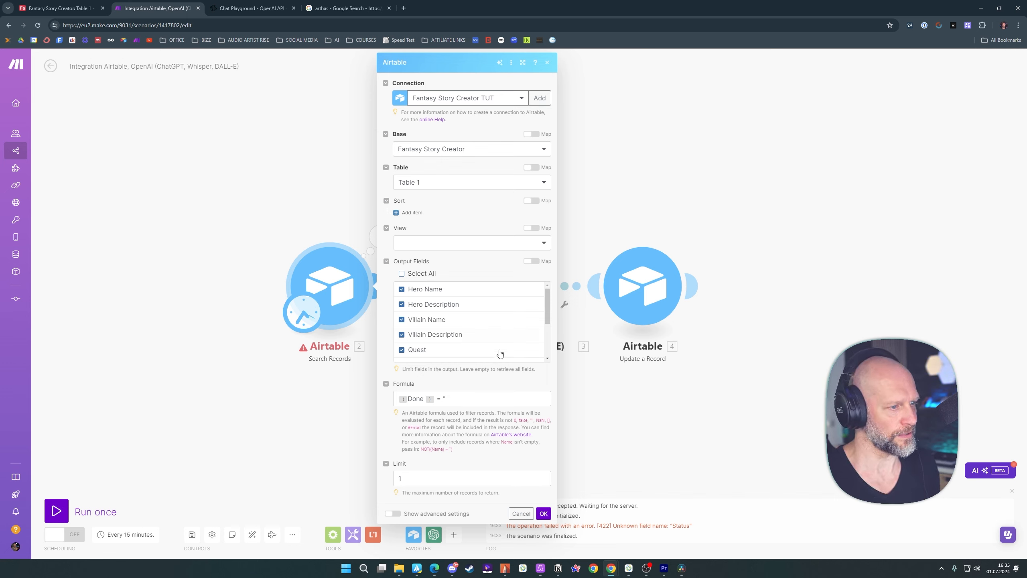
{"action": "left_click_drag", "start_coordinate": [410, 398], "coordinate": [424, 398]}
{"action": "left_click", "coordinate": [412, 424]}
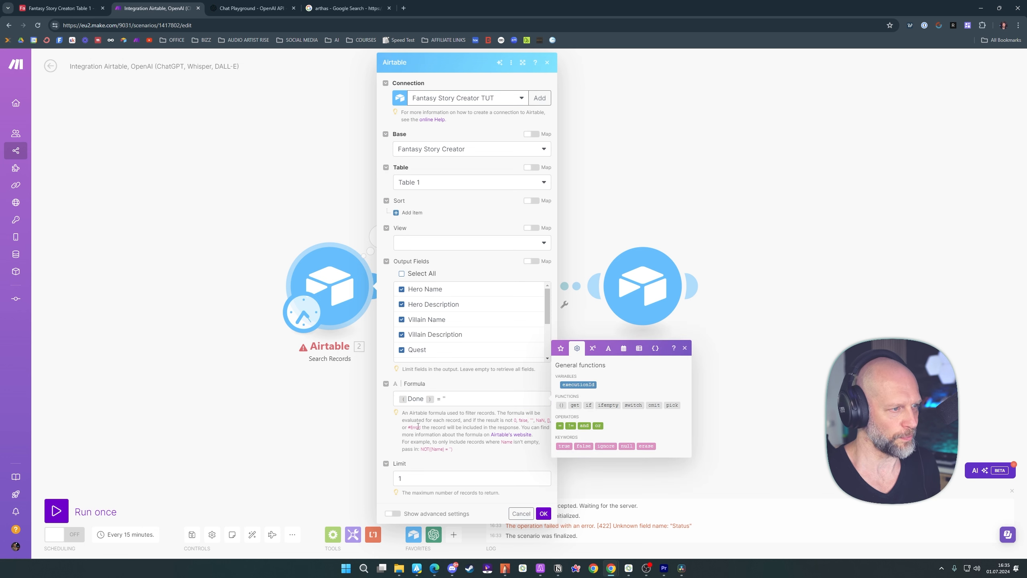
{"action": "left_click", "coordinate": [89, 12]}
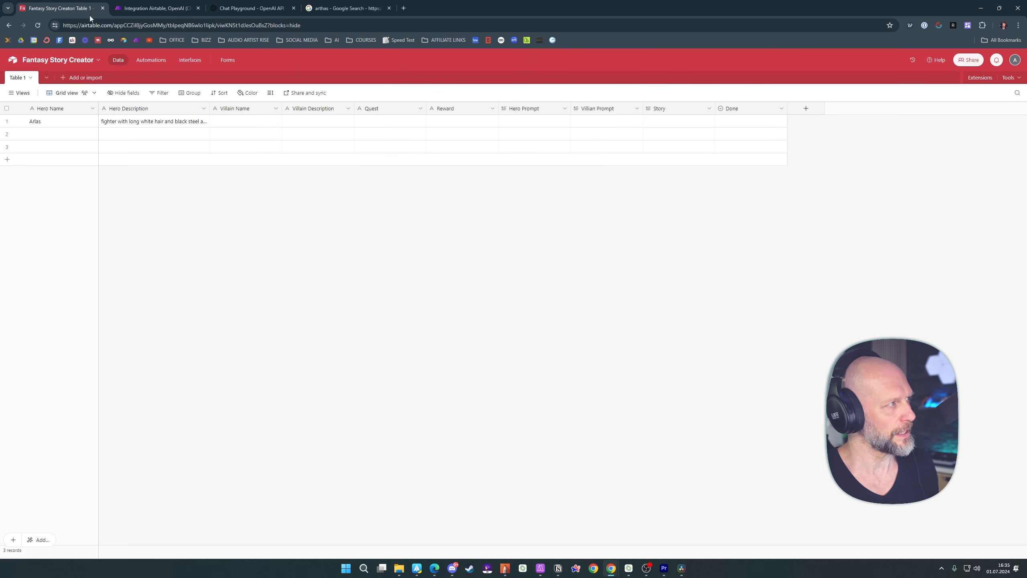
{"action": "left_click", "coordinate": [170, 8]}
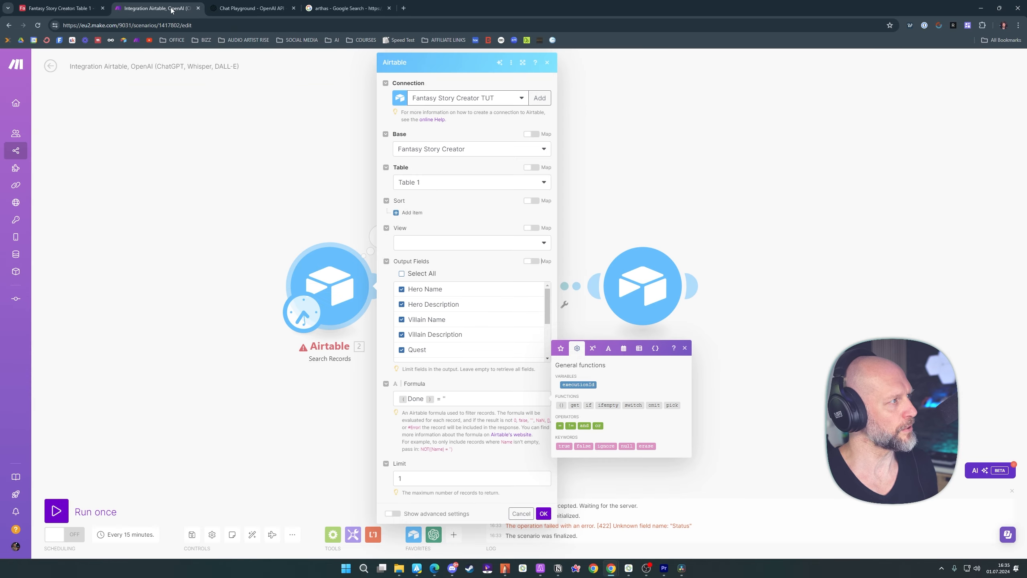
Include the Done field in the Search Records output fields so that all fields are selected
{"action": "left_click_drag", "start_coordinate": [548, 301], "coordinate": [552, 343]}
{"action": "left_click", "coordinate": [402, 355]}
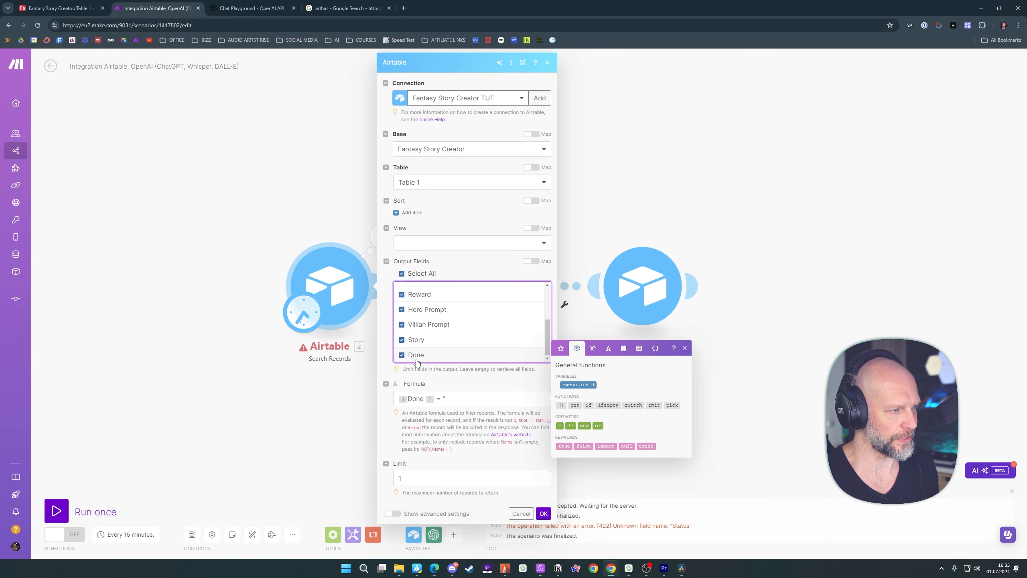
{"action": "left_click", "coordinate": [401, 274]}
{"action": "left_click", "coordinate": [402, 274]}
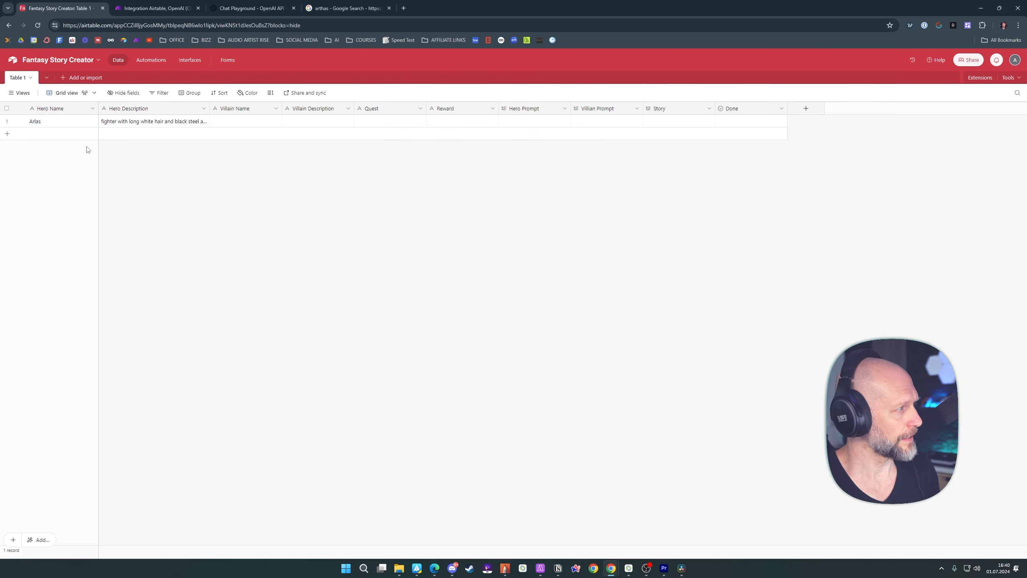
{"action": "right_click", "coordinate": [62, 138]}
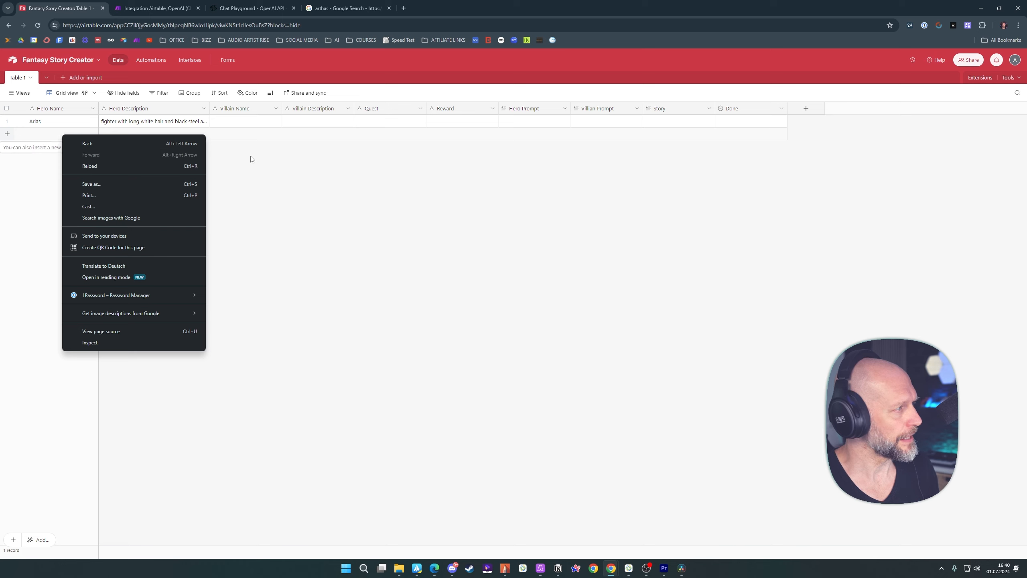
{"action": "left_click", "coordinate": [67, 141]}
{"action": "left_click", "coordinate": [63, 122]}
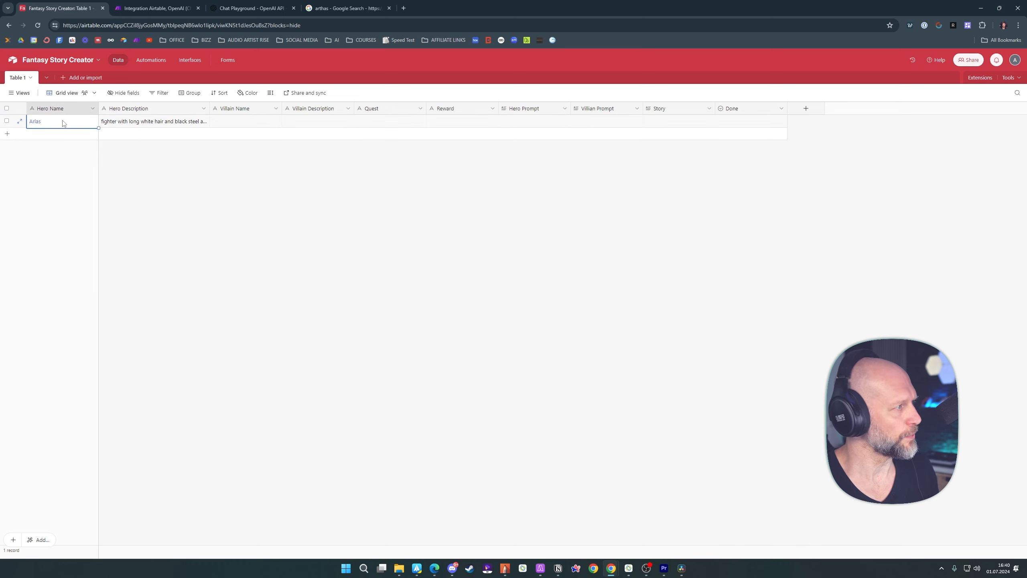
{"action": "left_click", "coordinate": [194, 171]}
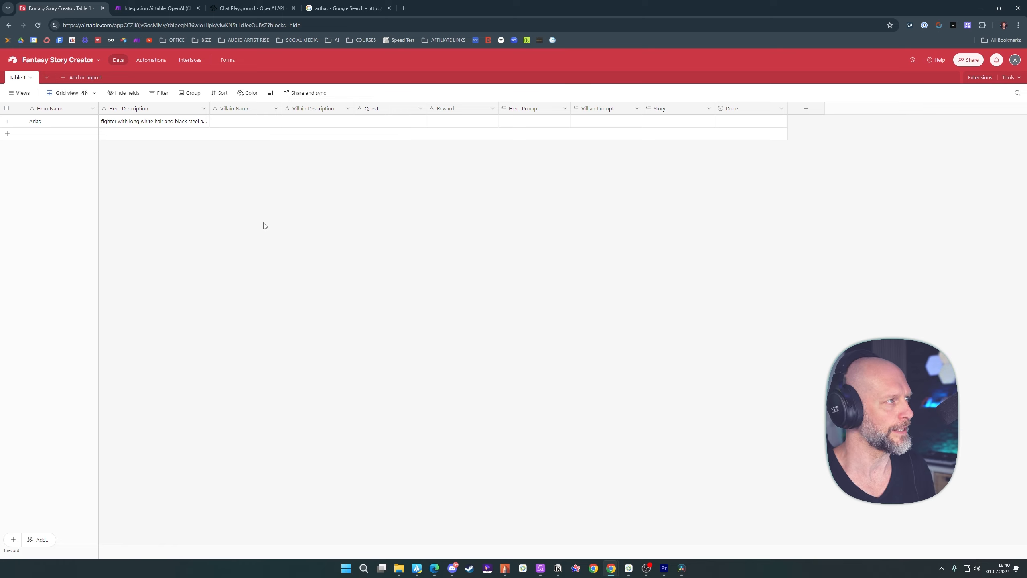
Switch to the Make scenario and run it once
{"action": "key", "text": "ctrl+Tab"}
{"action": "left_click_drag", "start_coordinate": [332, 200], "coordinate": [269, 198]}
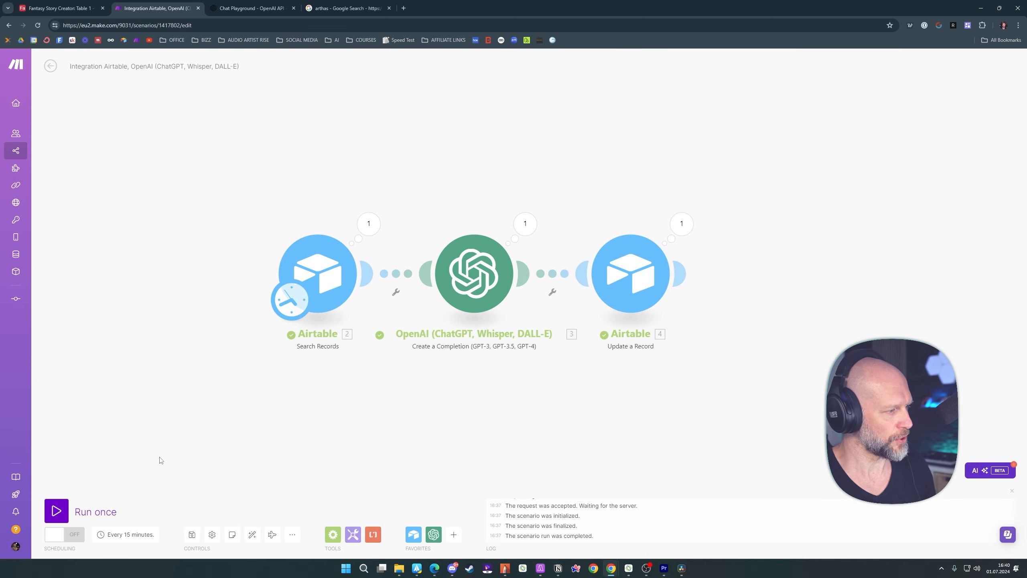
{"action": "left_click", "coordinate": [56, 511]}
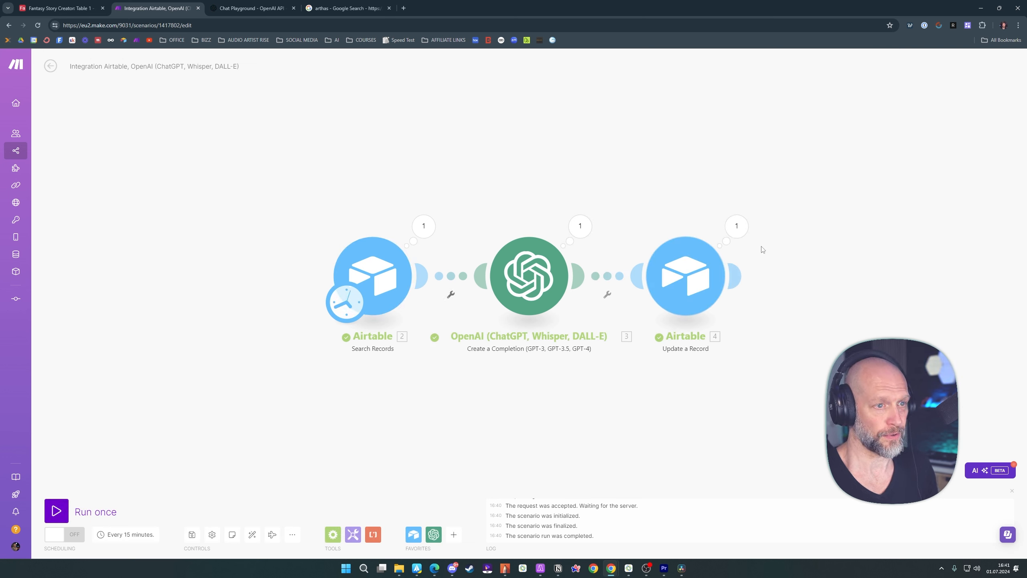
Switch to the Airtable base and expand the first record's Hero Prompt cell to read the generated text
{"action": "left_click", "coordinate": [62, 10]}
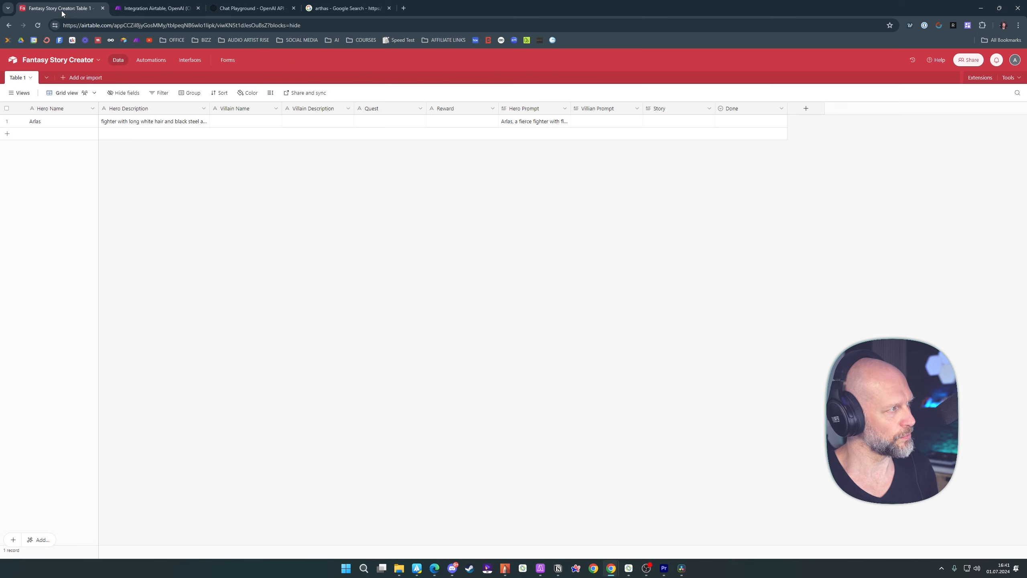
{"action": "left_click", "coordinate": [526, 123]}
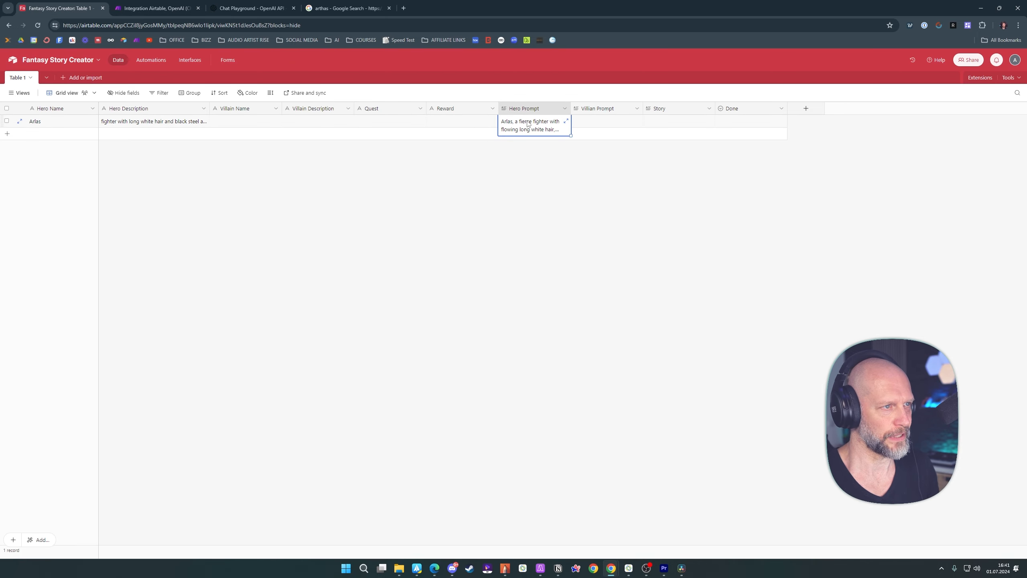
{"action": "left_click", "coordinate": [566, 122]}
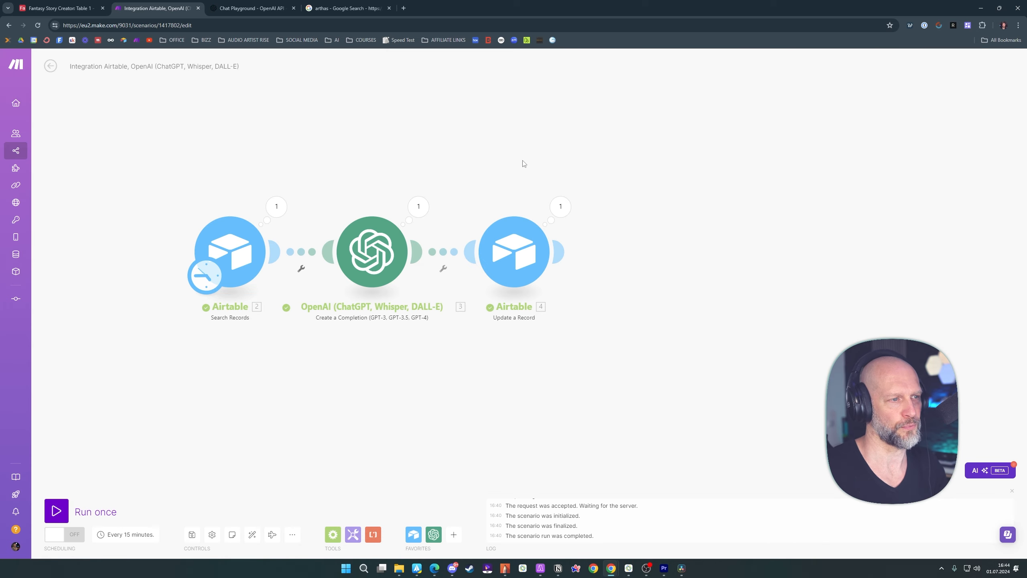
Add an OpenAI Create a Completion module after Update a Record in the Make scenario, using the GPT-4o model
{"action": "scroll", "coordinate": [607, 175], "scroll_direction": "down", "scroll_amount": 1}
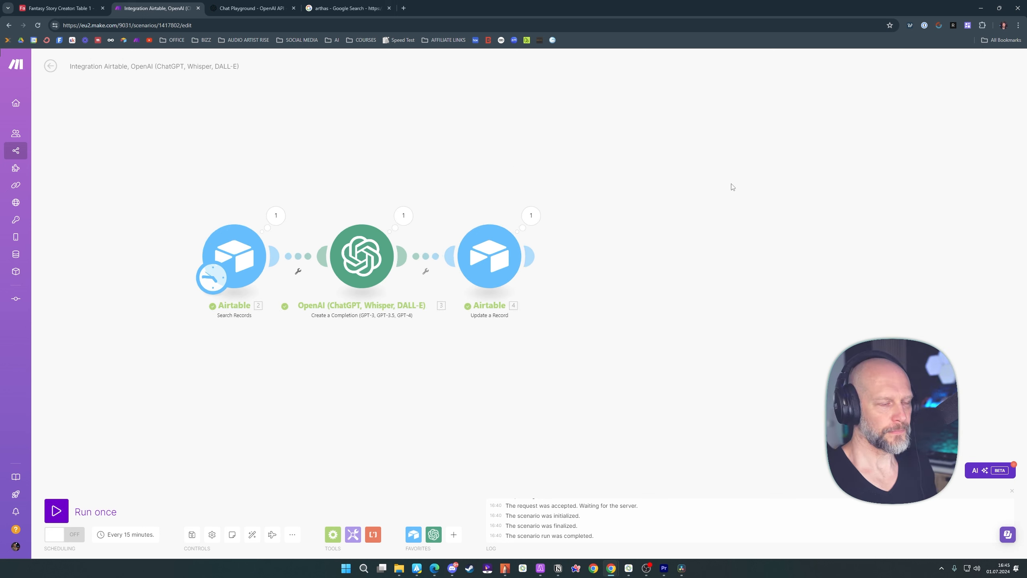
{"action": "left_click", "coordinate": [533, 256]}
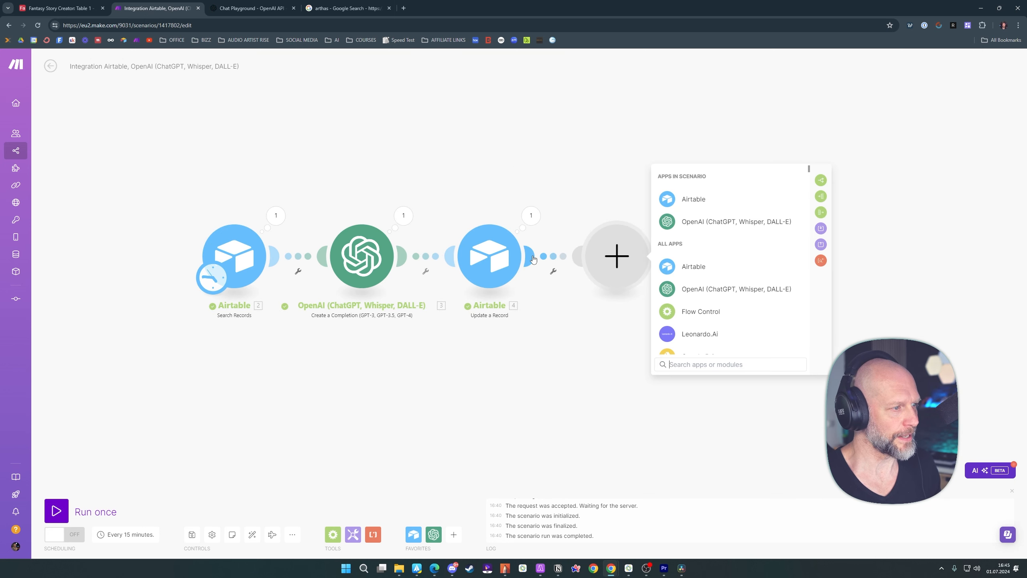
{"action": "left_click", "coordinate": [694, 222]}
{"action": "left_click", "coordinate": [695, 293]}
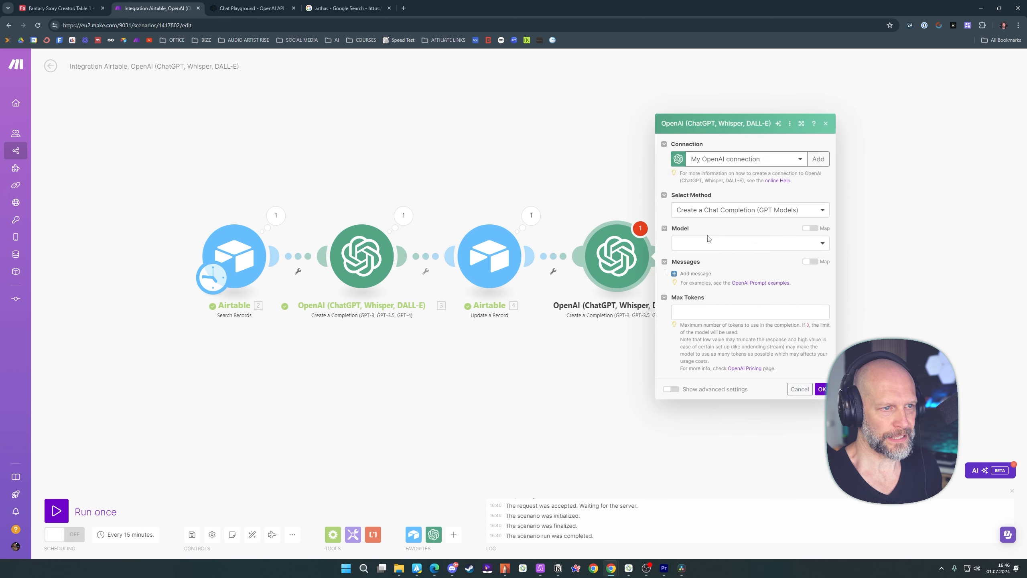
{"action": "left_click", "coordinate": [696, 243]}
{"action": "left_click", "coordinate": [695, 280]}
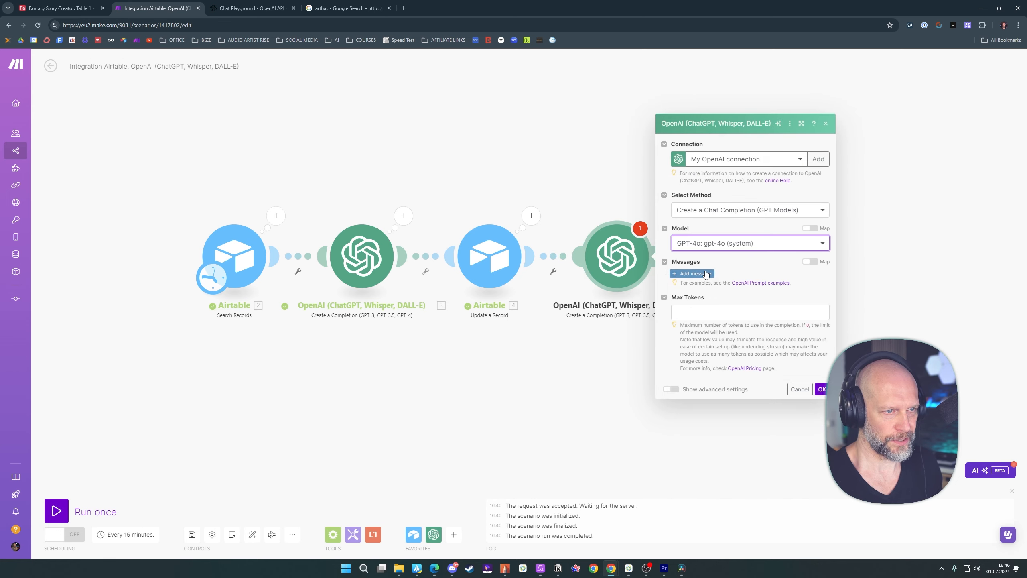
Add a User message containing the villain picture prompt, with Villain Name and Villain Description references and a 50-word limit
{"action": "left_click", "coordinate": [692, 274]}
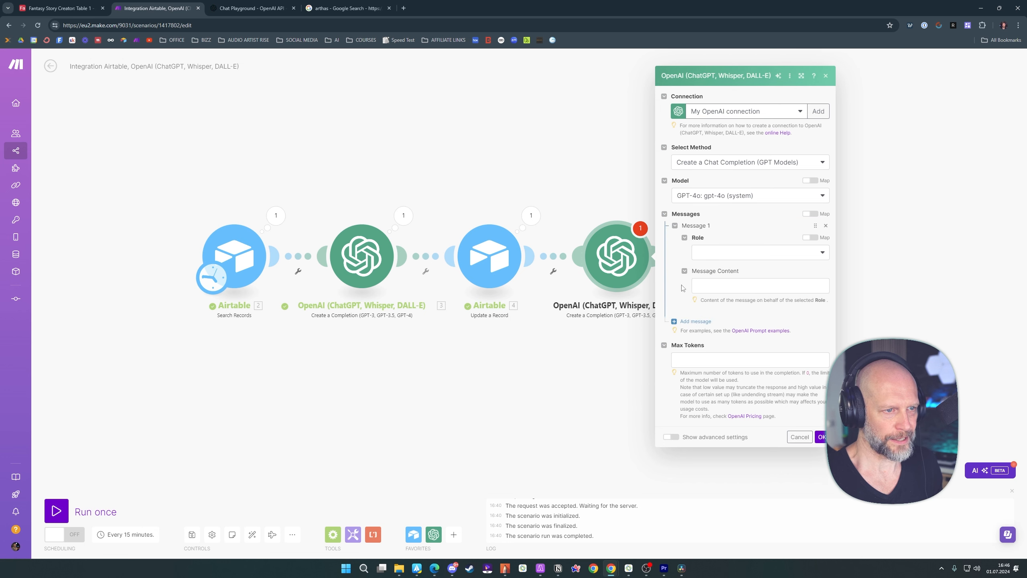
{"action": "left_click", "coordinate": [709, 253]}
{"action": "left_click", "coordinate": [704, 280]}
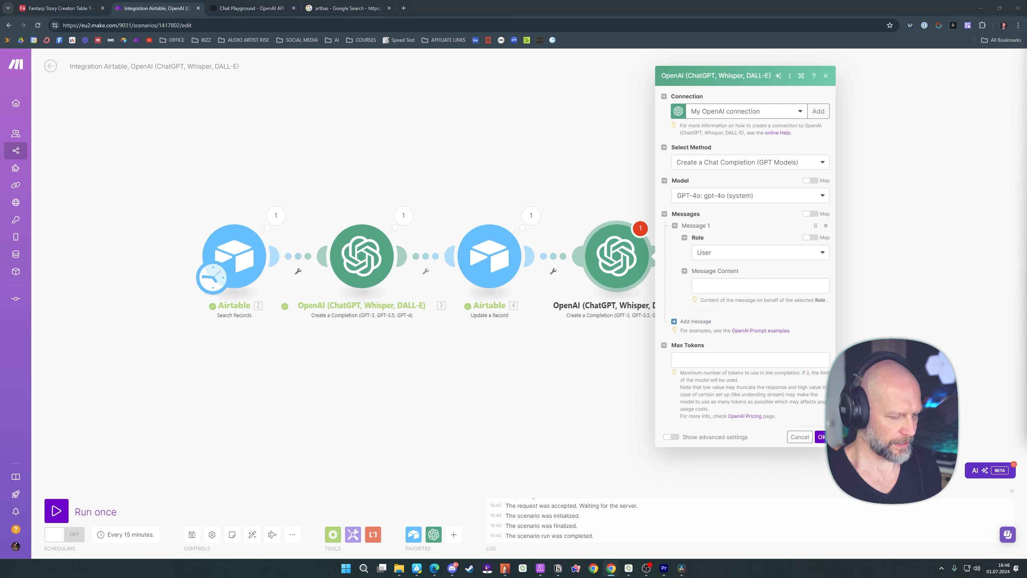
{"action": "left_click", "coordinate": [765, 286]}
{"action": "type", "text": "You will be given information that is a character name and a brief description.  This is the info: 3.`Villain Name`, 3.`Villain Description`  You will create a fantasy evil villain from given information and convert it into a visually detailed prompt that can be used for picture generation. It should be very detailed and include hairstyle and color, visual attributes, clothing/armor and weapon.  Do not exceed 50 words."}
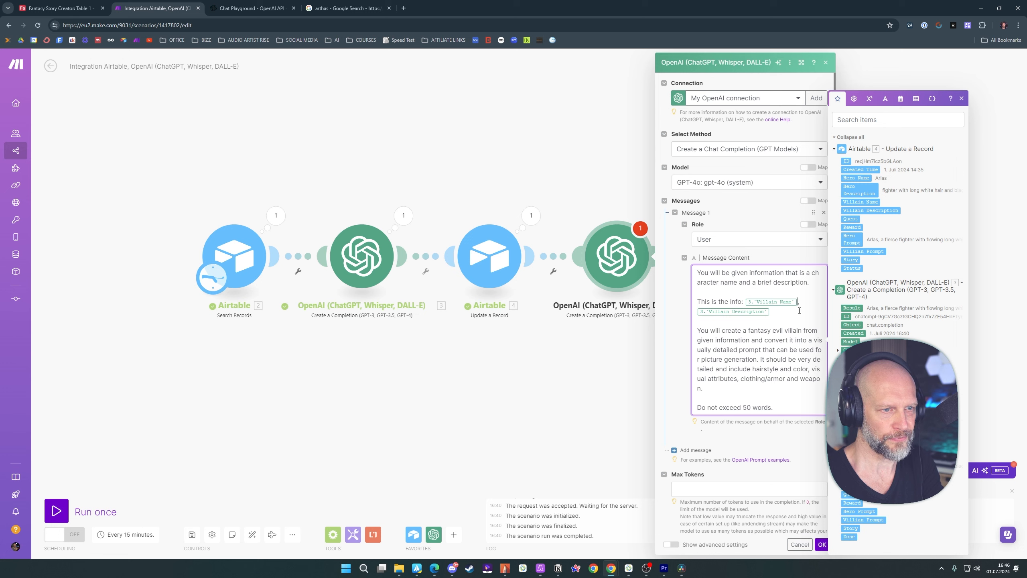
Replace the villain prompt's outdated references with Villain Name and Villain Description from Airtable's Update a Record output, and save the OpenAI module
{"action": "key", "text": "BackSpace"}
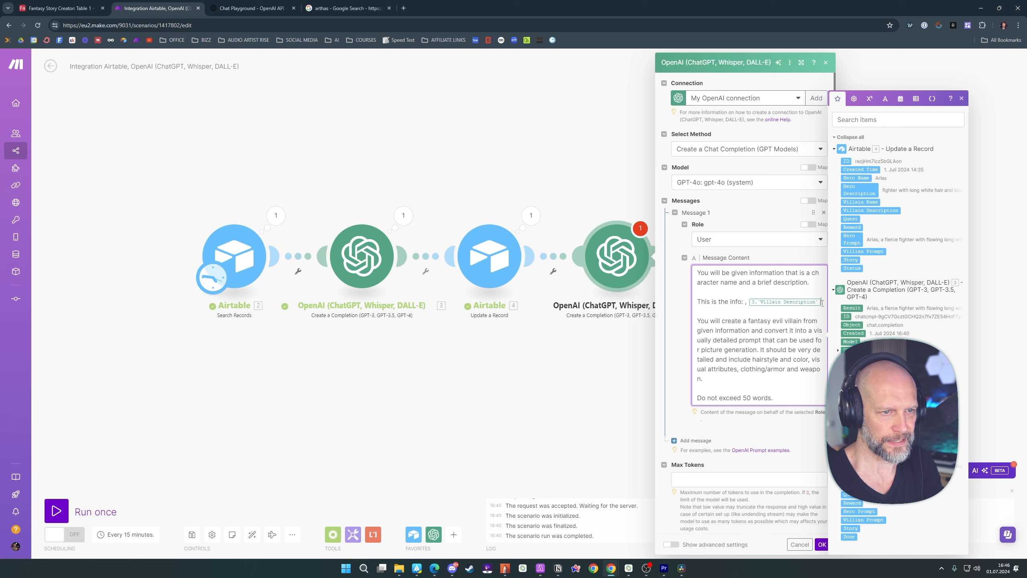
{"action": "key", "text": "BackSpace"}
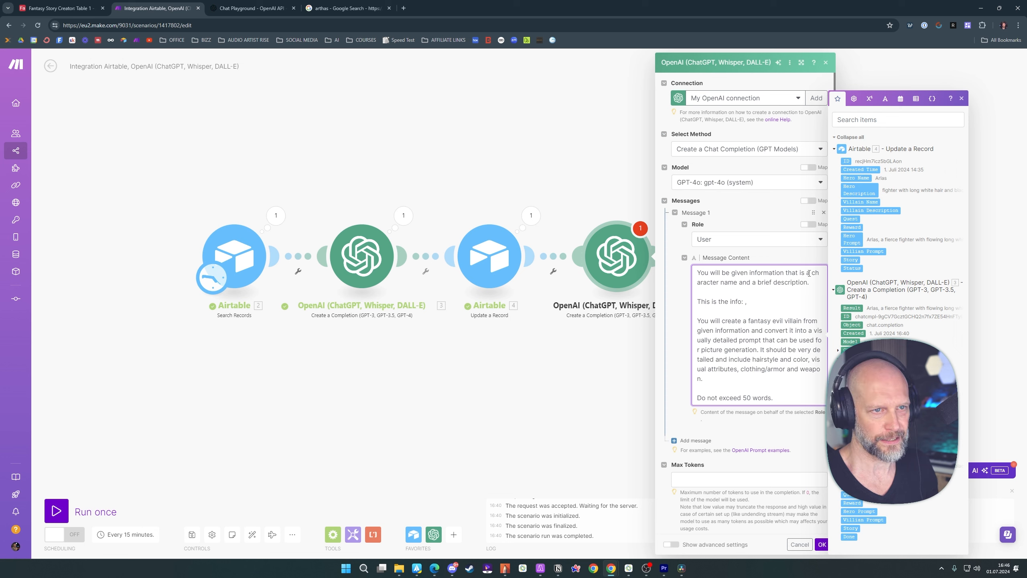
{"action": "left_click", "coordinate": [862, 202]}
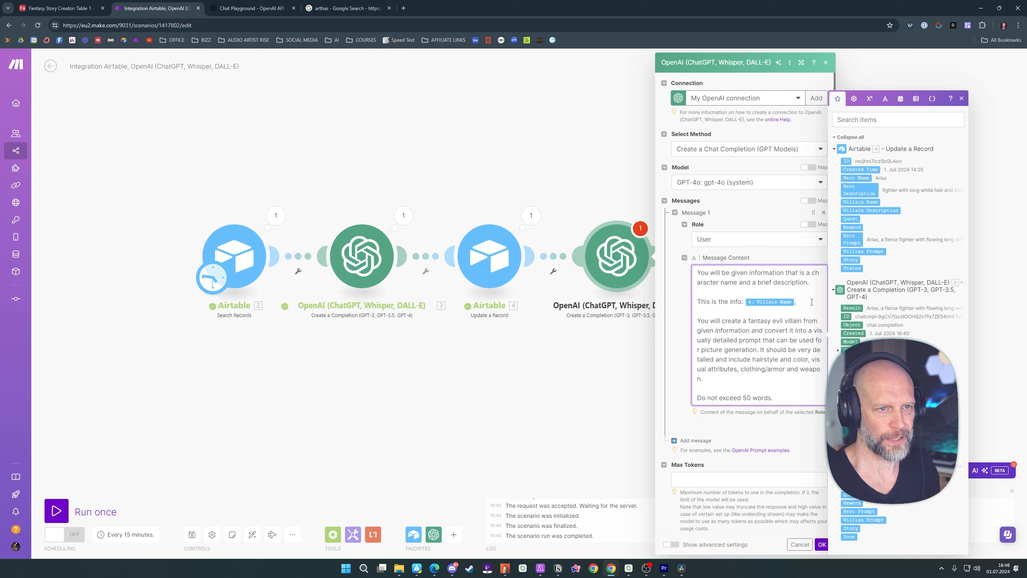
{"action": "left_click", "coordinate": [873, 210]}
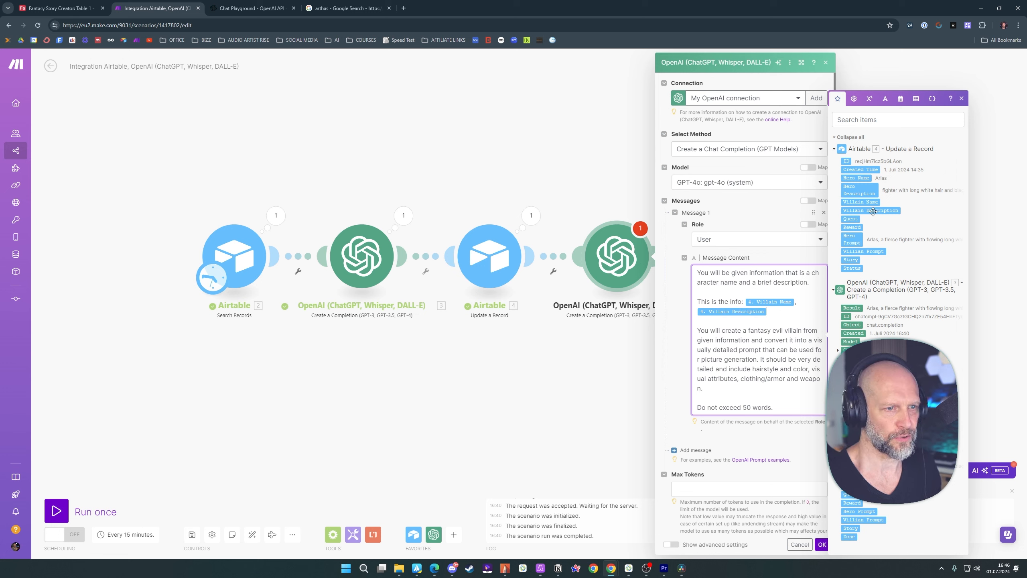
{"action": "scroll", "coordinate": [780, 326], "scroll_direction": "down", "scroll_amount": 1}
{"action": "left_click", "coordinate": [809, 269]}
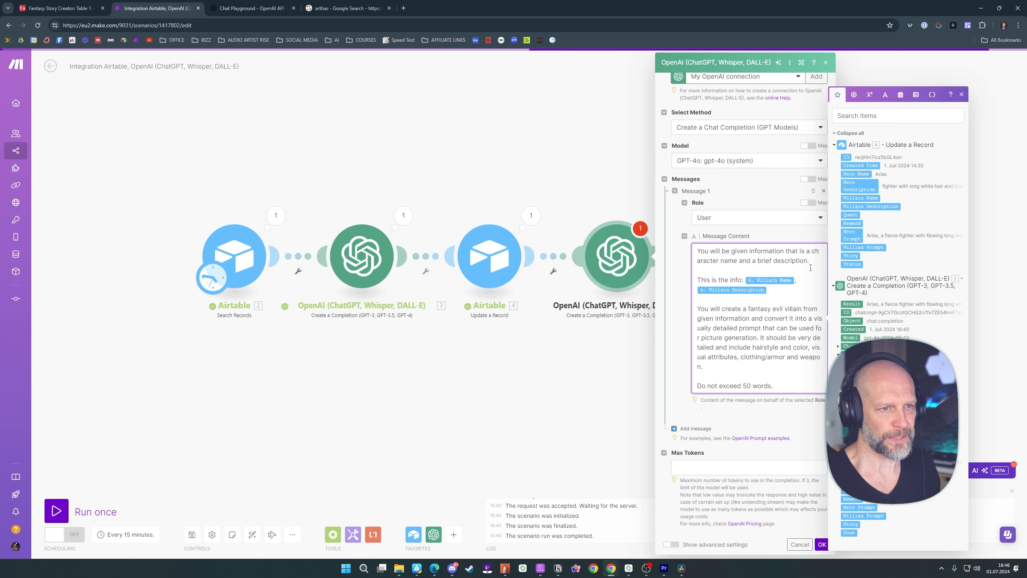
{"action": "left_click", "coordinate": [794, 236]}
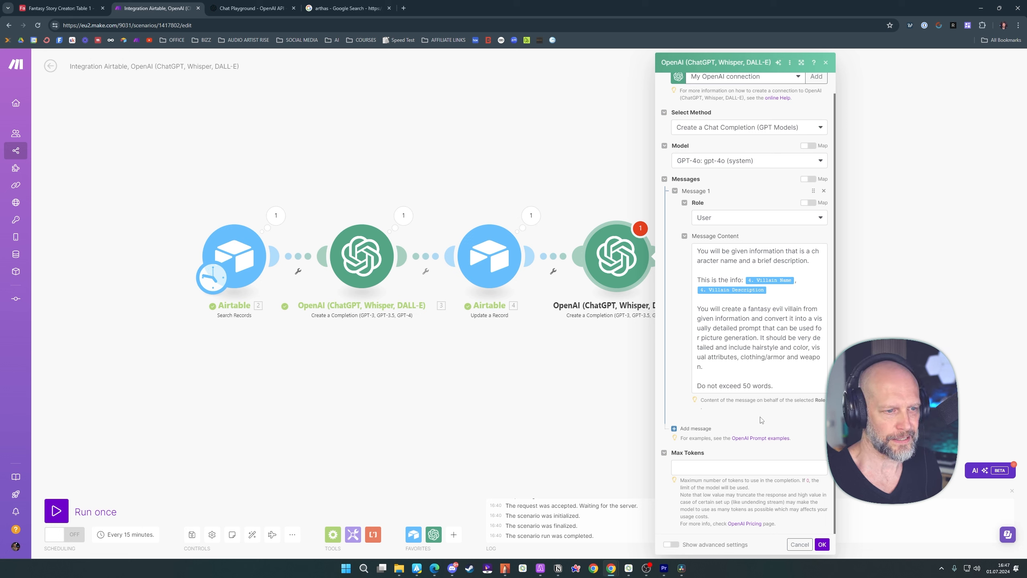
{"action": "left_click", "coordinate": [703, 467]}
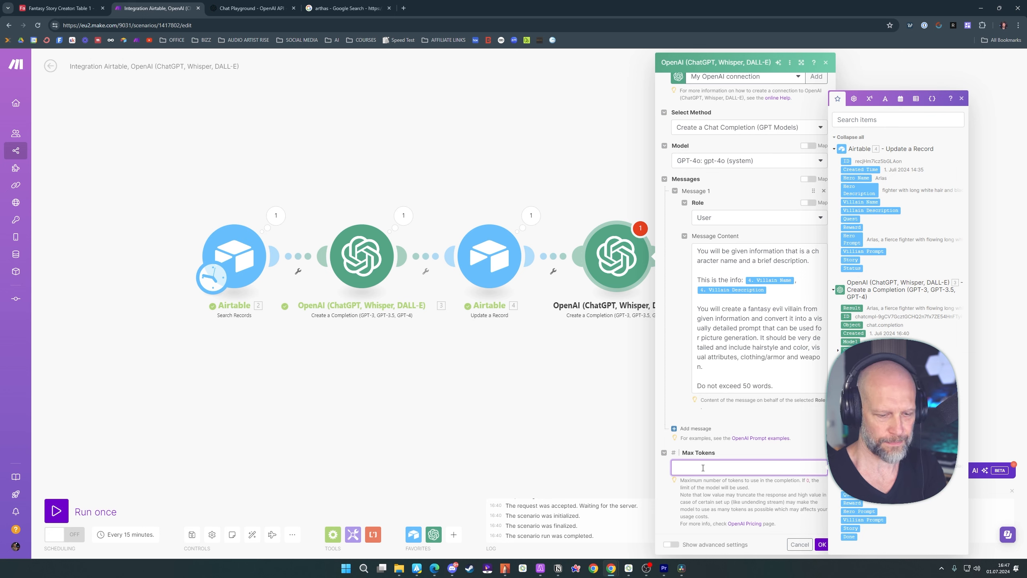
{"action": "left_click", "coordinate": [821, 544]}
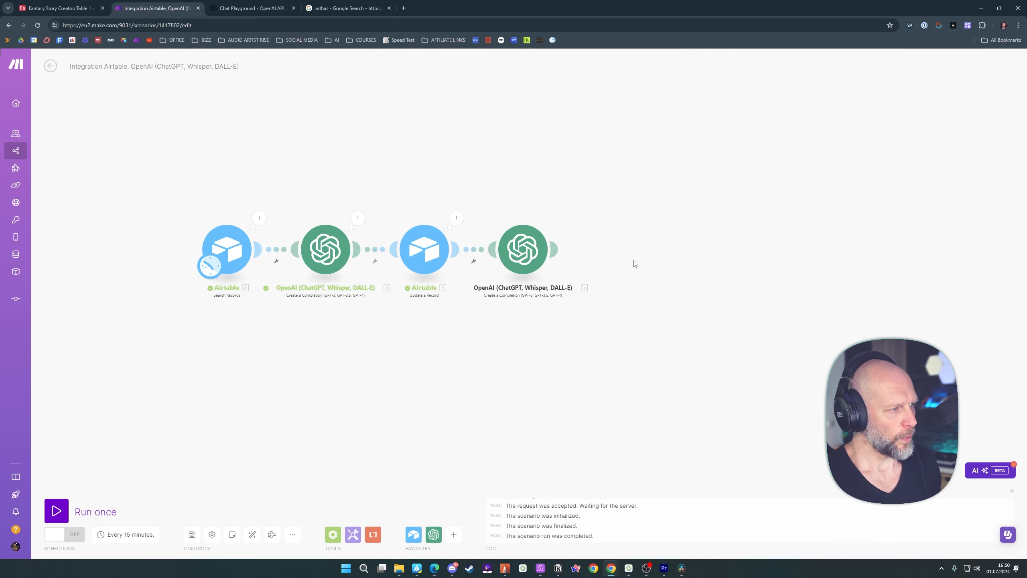
Add an Airtable Update a Record module after the villain OpenAI module, using the Fantasy Story Creator base and Table 1
{"action": "left_click", "coordinate": [558, 252]}
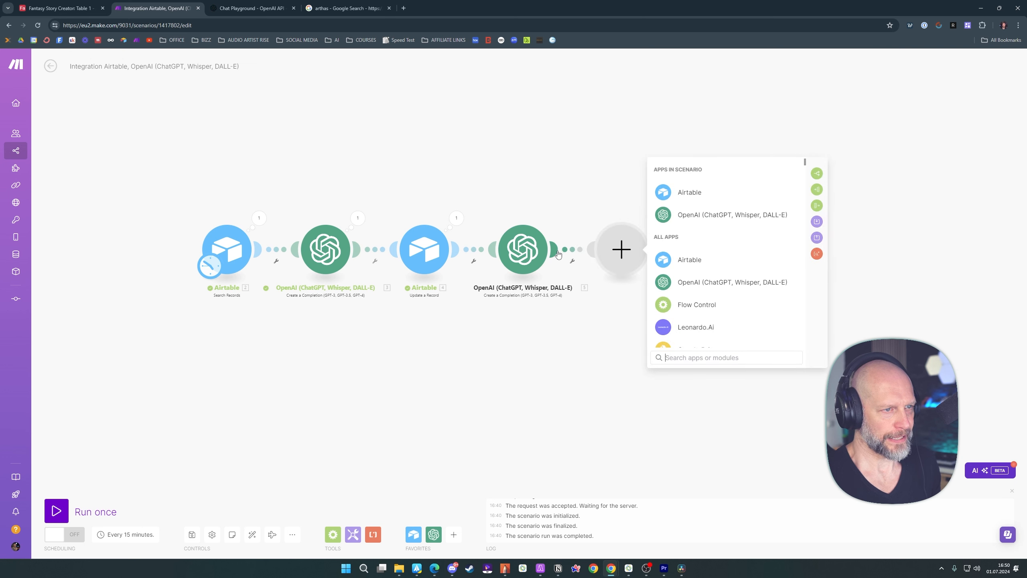
{"action": "left_click", "coordinate": [681, 196]}
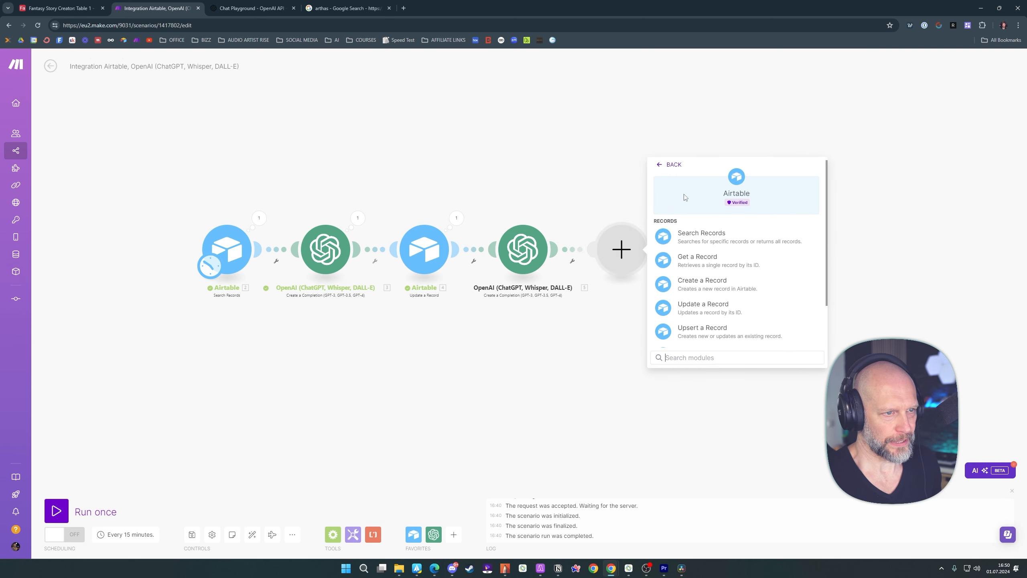
{"action": "left_click", "coordinate": [700, 309]}
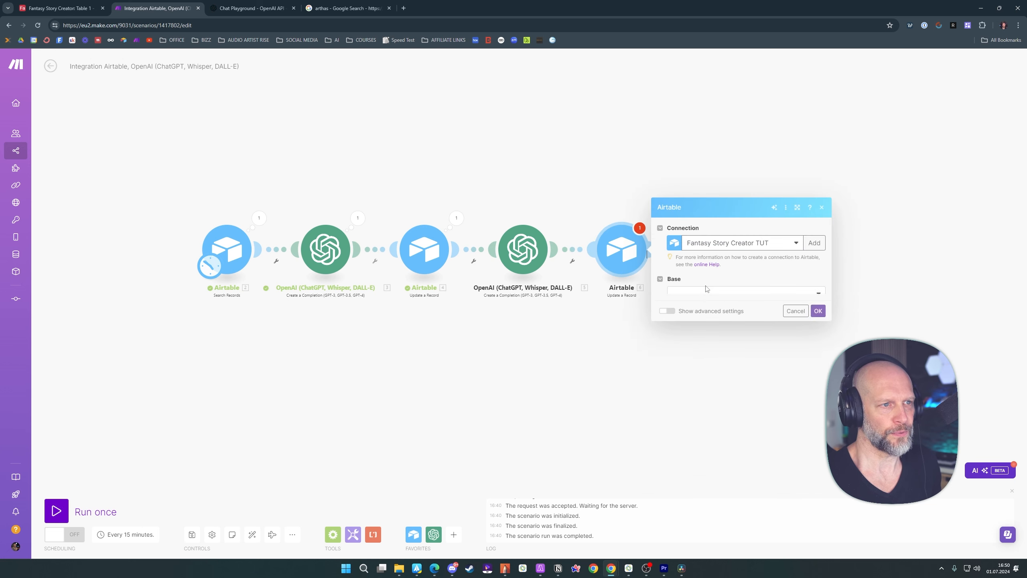
{"action": "left_click", "coordinate": [704, 236]}
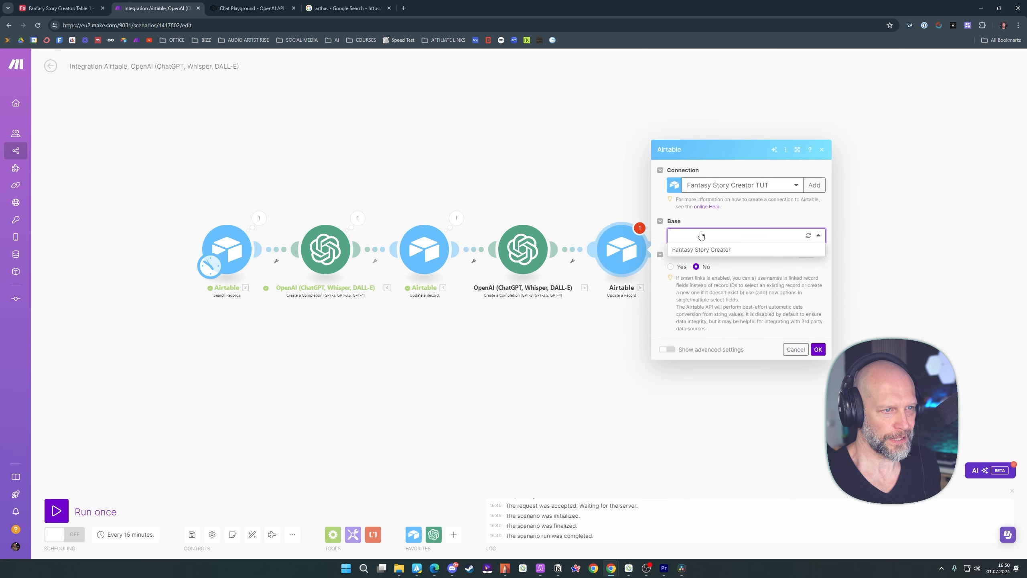
{"action": "left_click", "coordinate": [699, 254]}
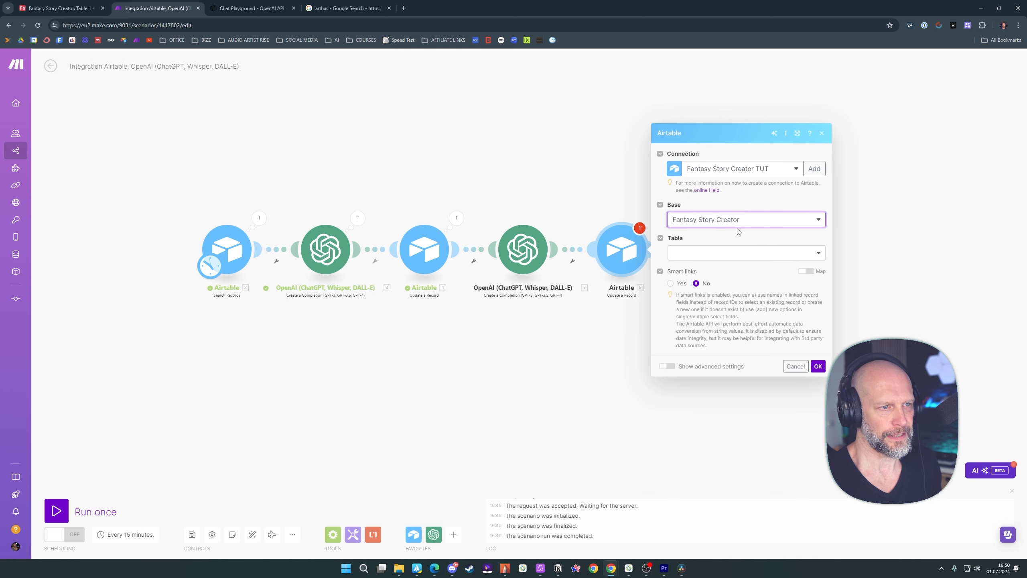
{"action": "left_click", "coordinate": [704, 255]}
{"action": "left_click", "coordinate": [700, 269]}
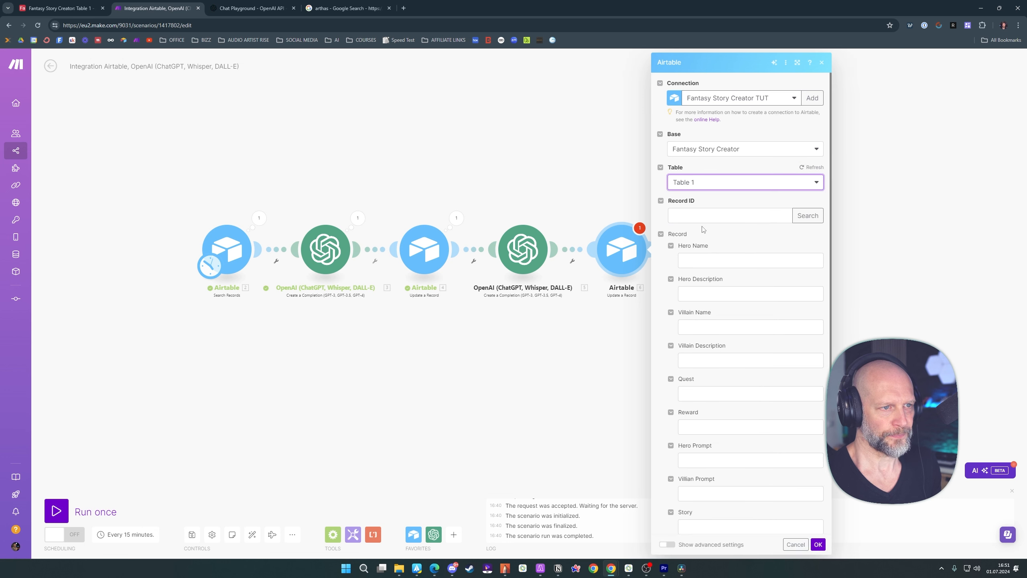
Map the new module's Record ID to the ID from the Airtable Search Records output
{"action": "left_click", "coordinate": [713, 216]}
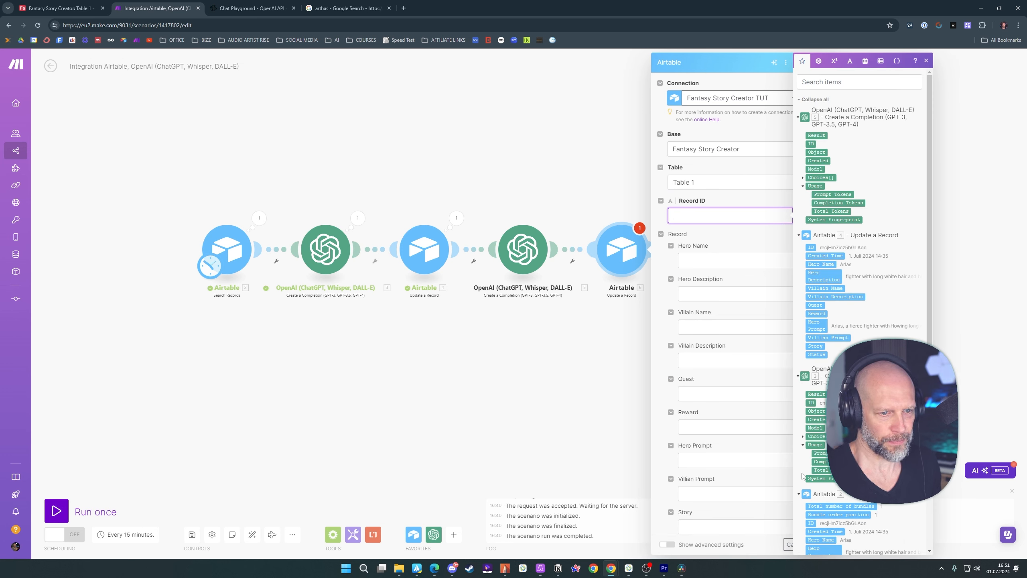
{"action": "scroll", "coordinate": [815, 501], "scroll_direction": "down", "scroll_amount": 2}
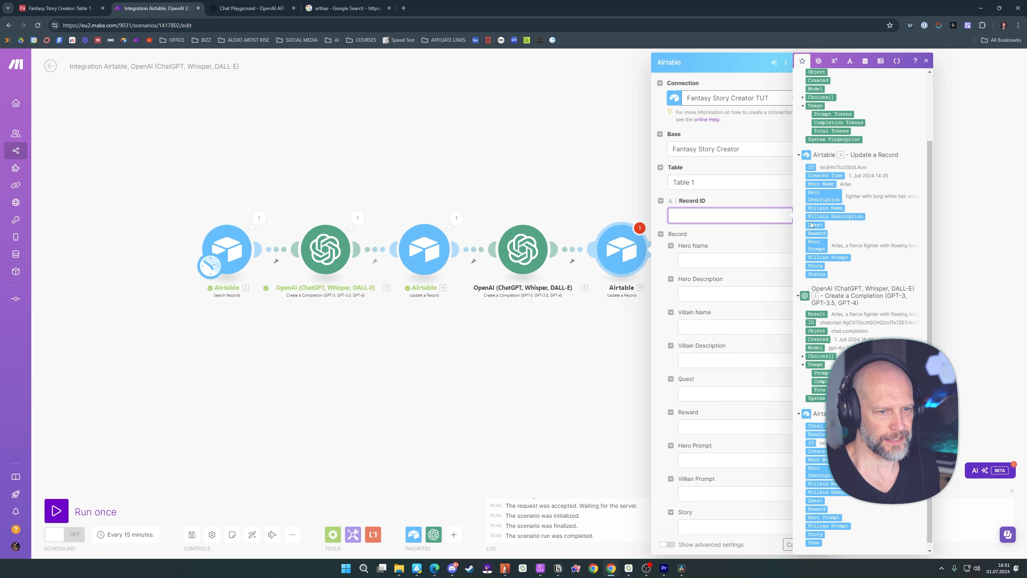
{"action": "left_click", "coordinate": [812, 443]}
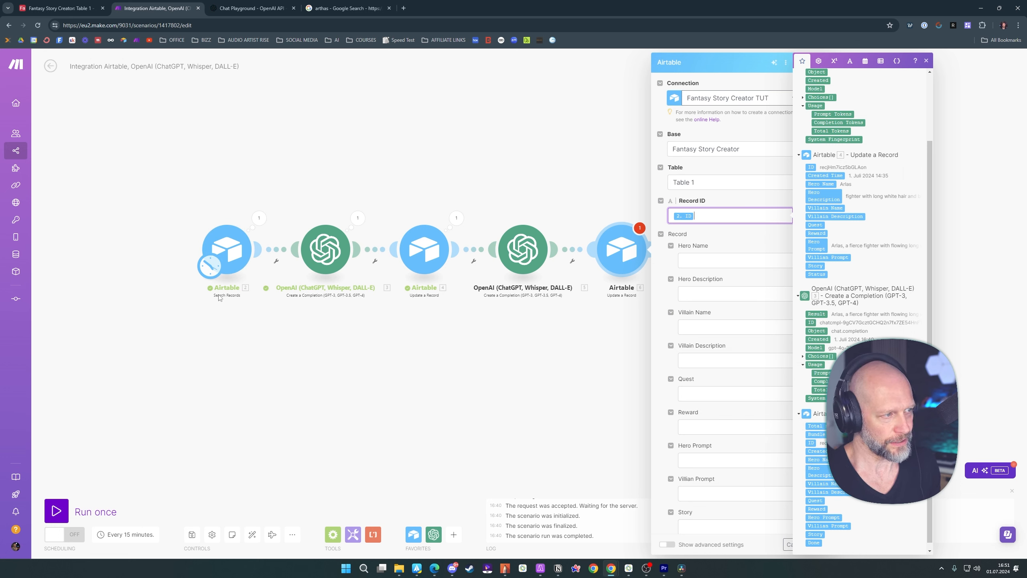
{"action": "left_click", "coordinate": [751, 241]}
Map the Villian Prompt field to the Result of the villain OpenAI completion and save the Airtable module
{"action": "scroll", "coordinate": [764, 395], "scroll_direction": "down", "scroll_amount": 2}
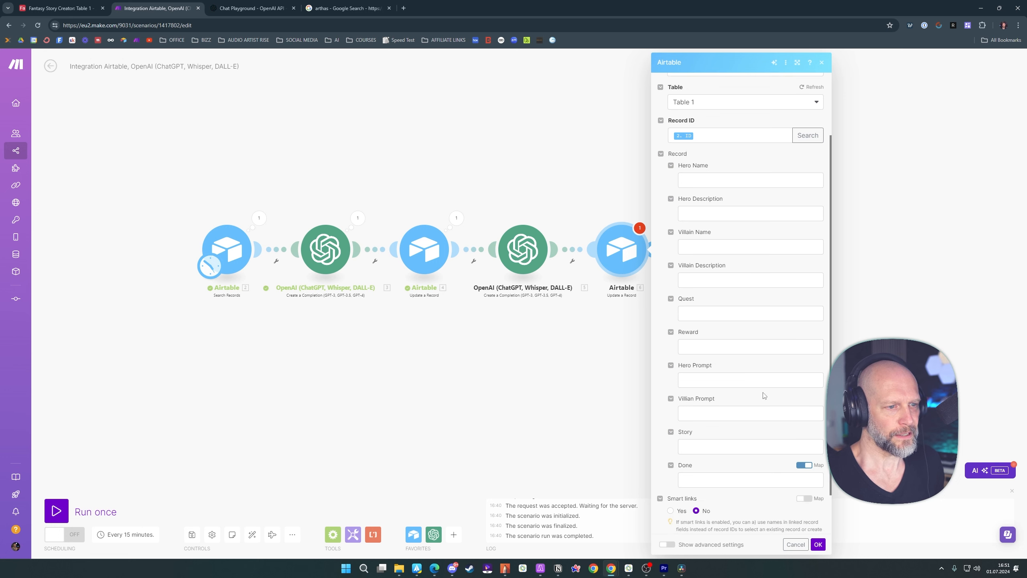
{"action": "left_click", "coordinate": [709, 412]}
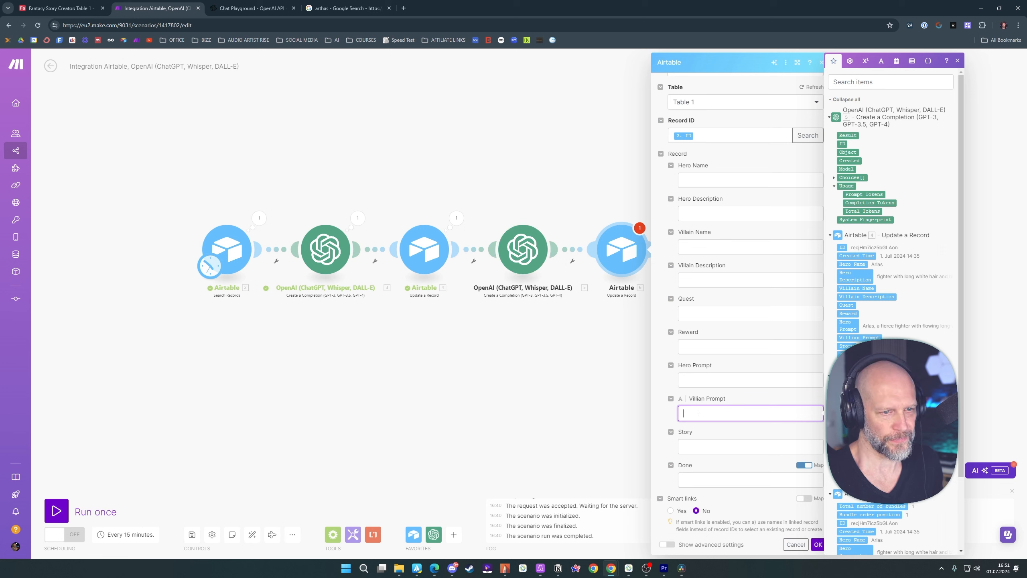
{"action": "left_click", "coordinate": [850, 135]}
{"action": "left_click", "coordinate": [797, 433]}
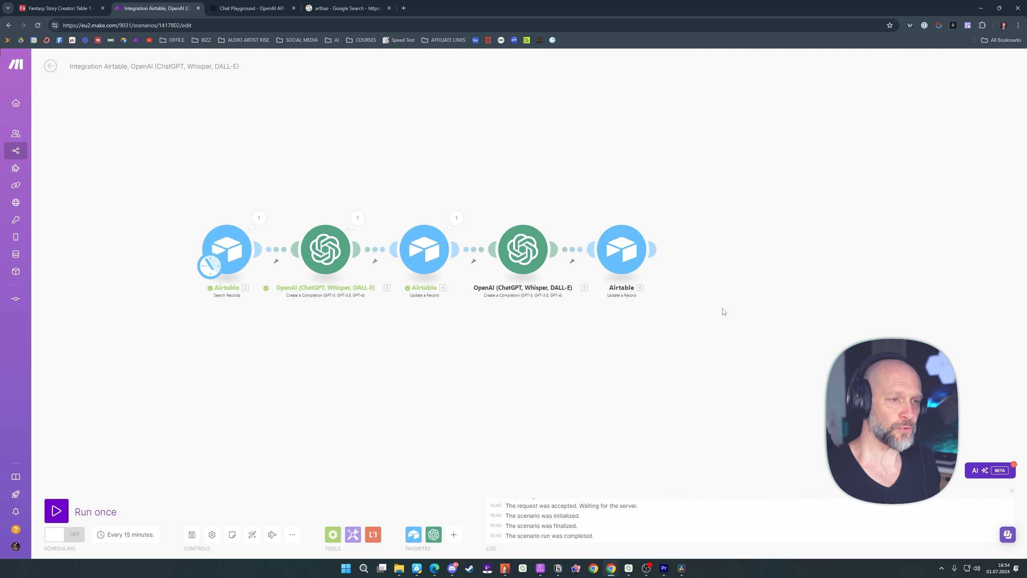
Add an OpenAI Create a Completion module after the last Airtable Update a Record module, using the GPT-4o model
{"action": "left_click", "coordinate": [659, 251]}
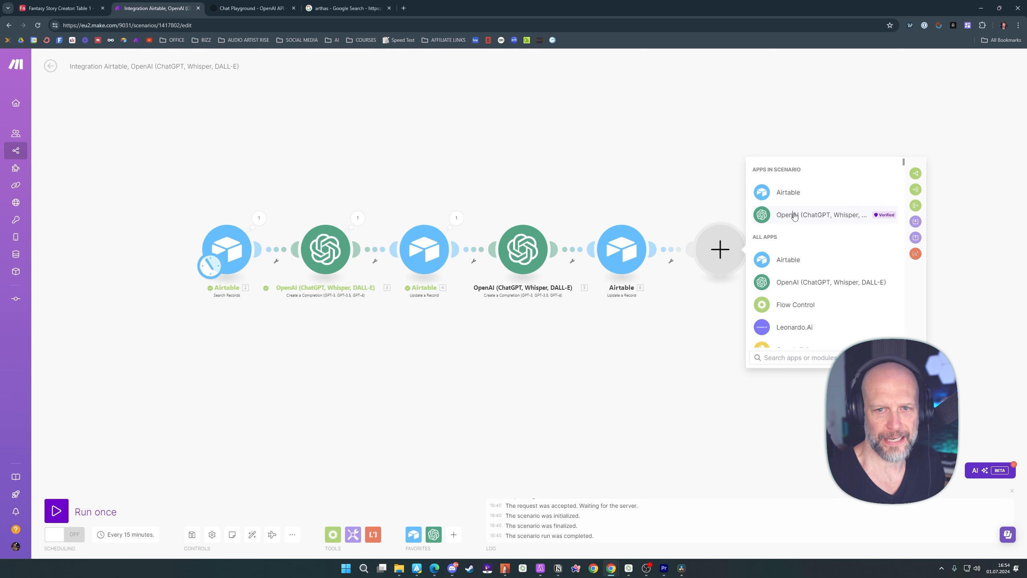
{"action": "left_click", "coordinate": [794, 216]}
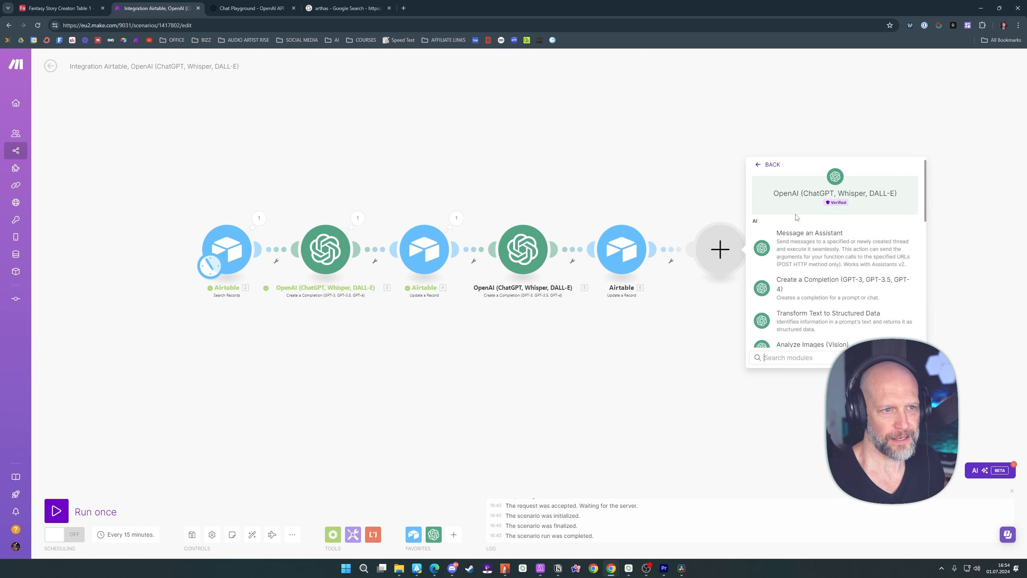
{"action": "left_click", "coordinate": [817, 287]}
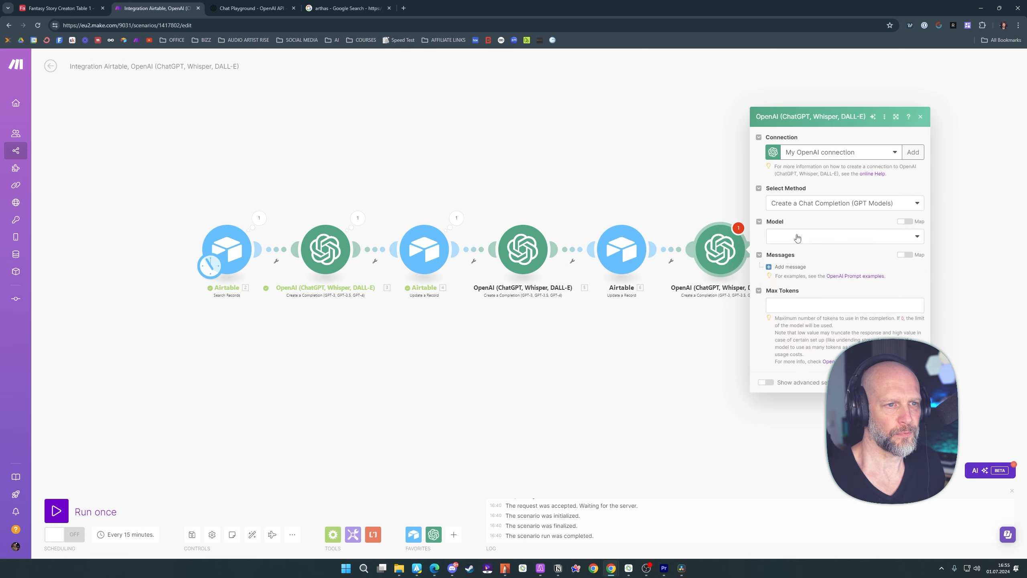
{"action": "left_click", "coordinate": [798, 238]}
{"action": "left_click", "coordinate": [789, 274]}
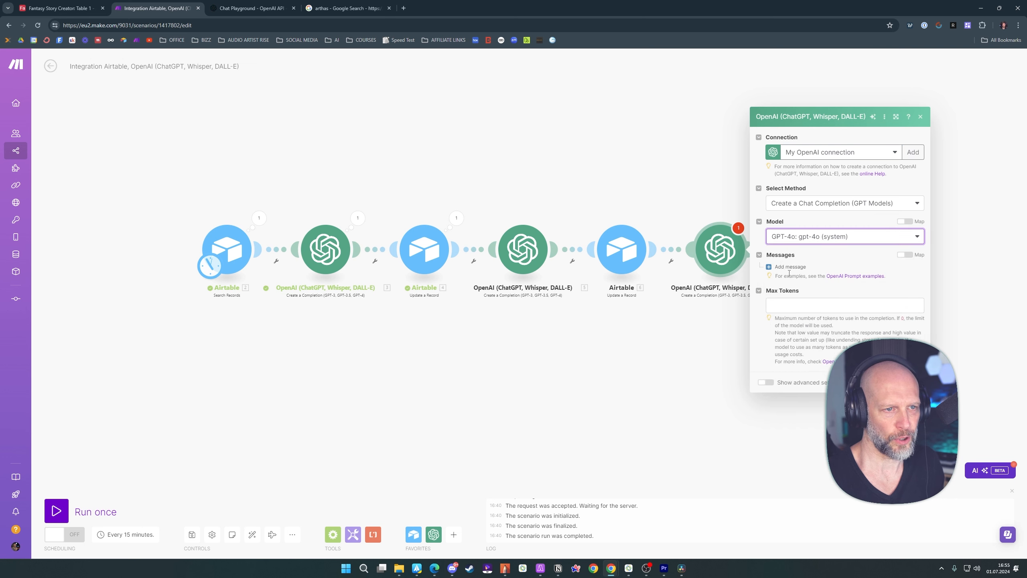
Add a User message containing the copied fantasy story writer prompt for seven paragraphs of at most 350 characters each
{"action": "left_click", "coordinate": [789, 267]}
{"action": "left_click", "coordinate": [814, 247]}
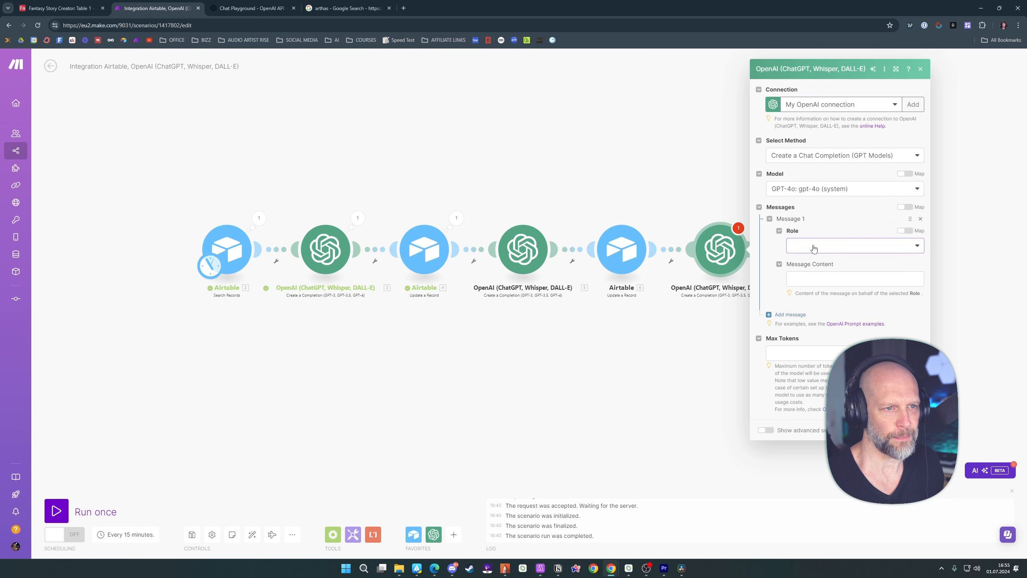
{"action": "left_click", "coordinate": [808, 275]}
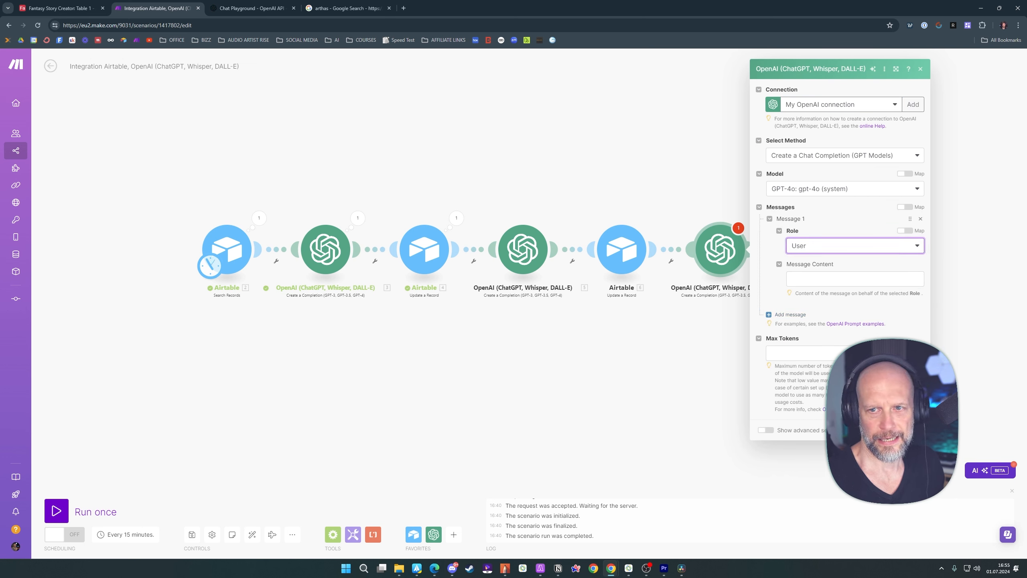
{"action": "left_click", "coordinate": [841, 279]}
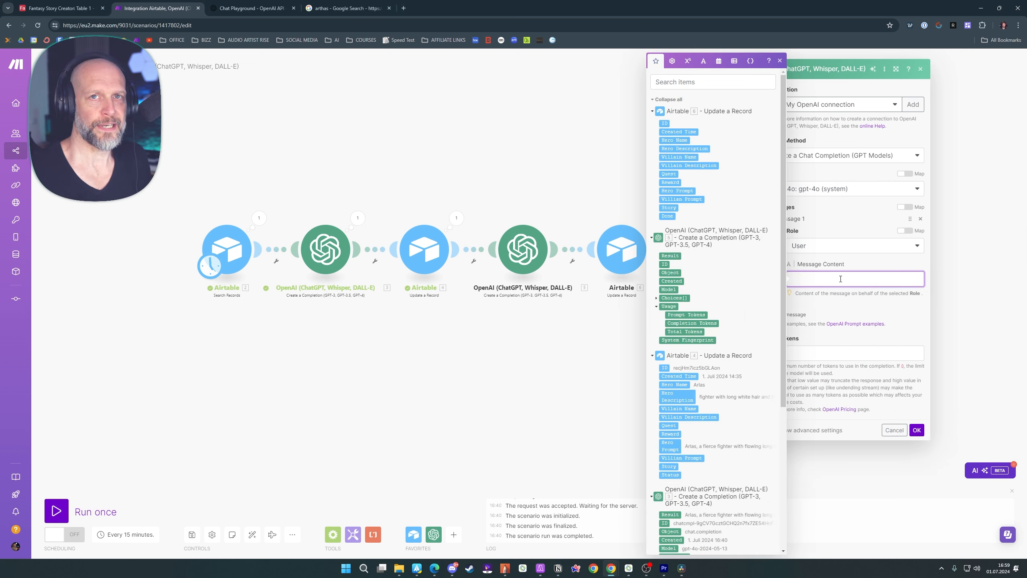
{"action": "key", "text": "ctrl+v"}
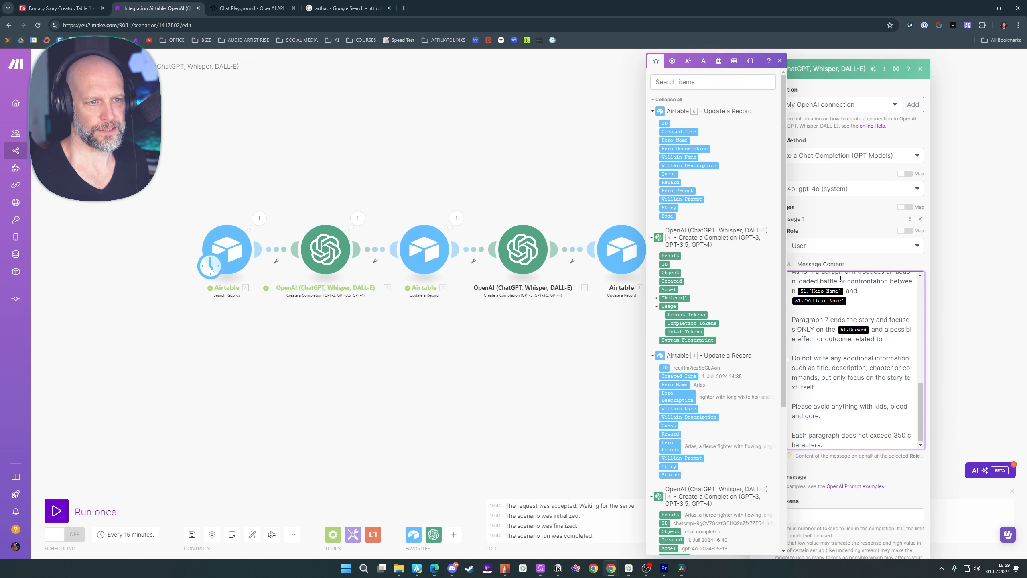
{"action": "scroll", "coordinate": [894, 319], "scroll_direction": "up", "scroll_amount": 10}
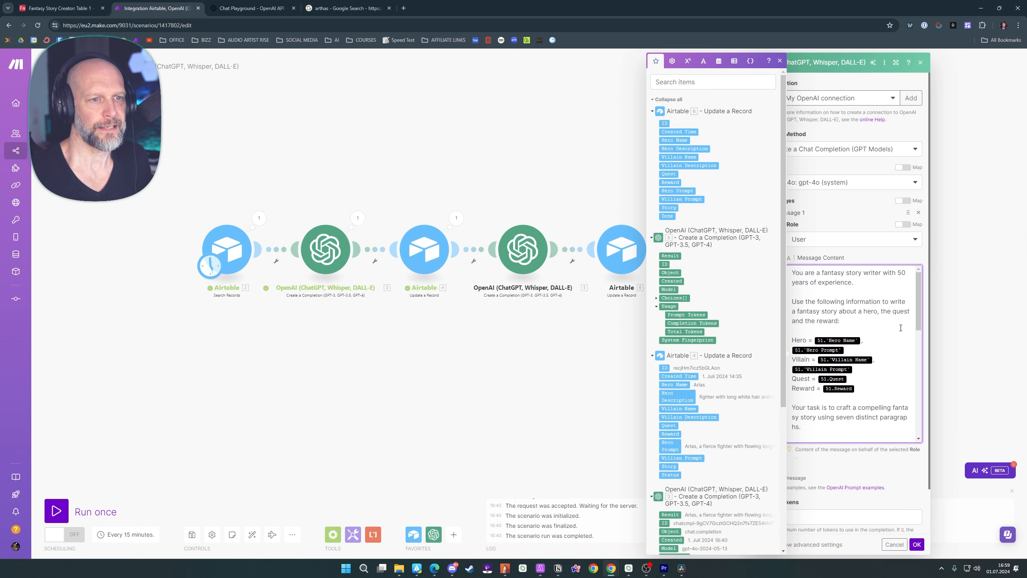
{"action": "left_click", "coordinate": [873, 259]}
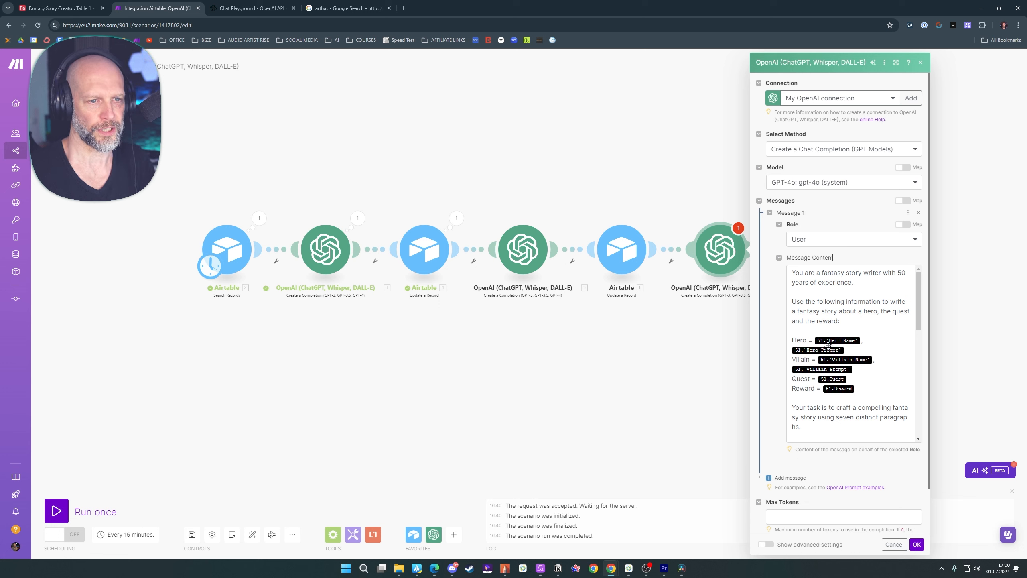
Replace the references in the story prompt's Hero line with Hero Name and Hero Prompt from the latest Update a Record module
{"action": "left_click", "coordinate": [861, 341]}
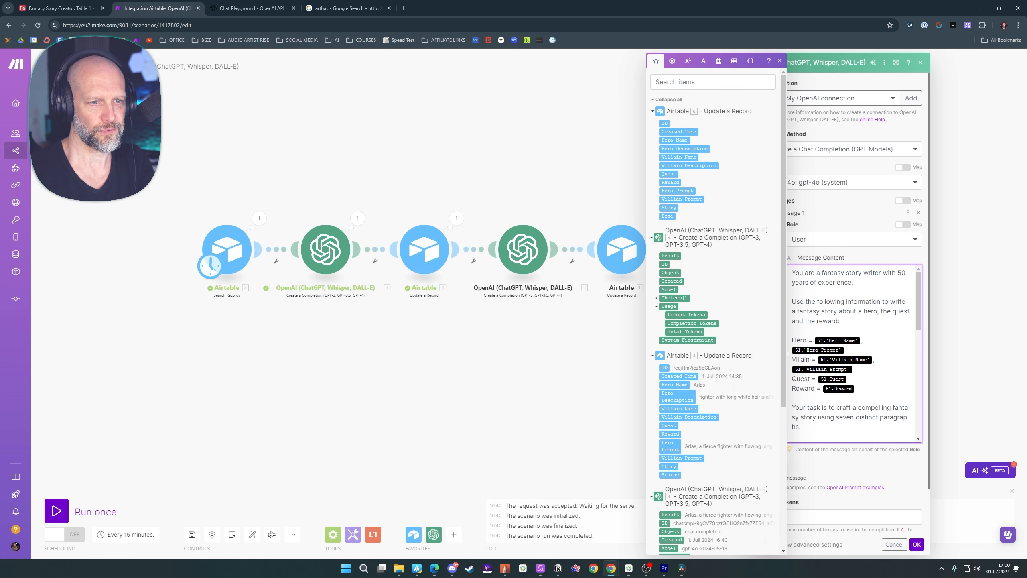
{"action": "key", "text": "BackSpace"}
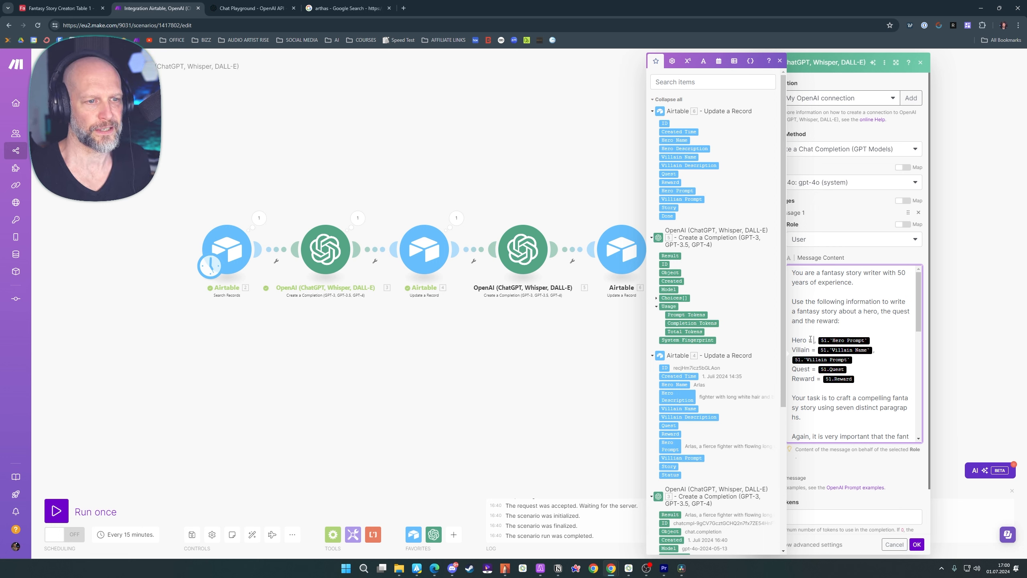
{"action": "left_click", "coordinate": [684, 140]}
{"action": "left_click", "coordinate": [847, 350]}
{"action": "key", "text": "BackSpace"}
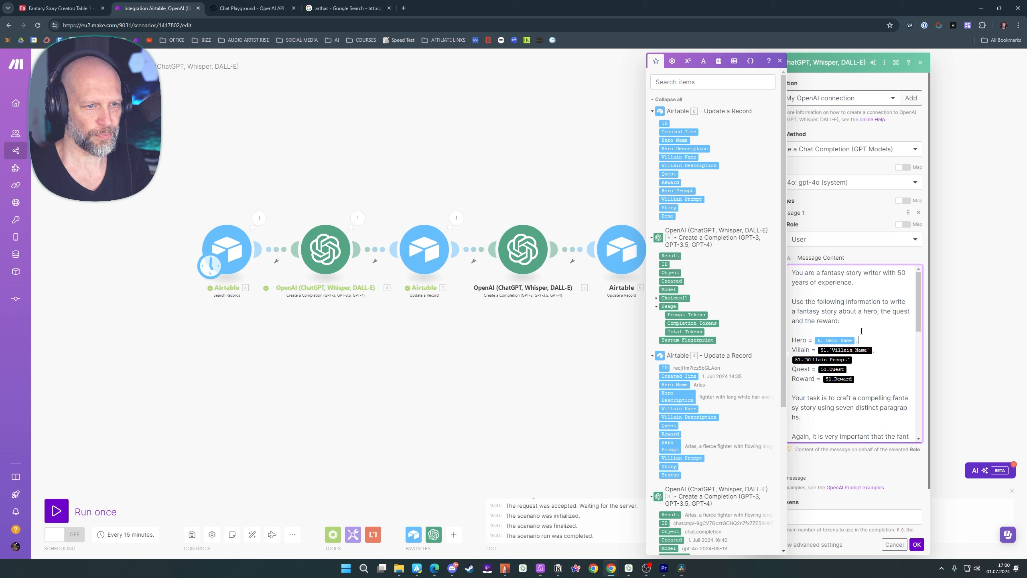
{"action": "left_click", "coordinate": [681, 191]}
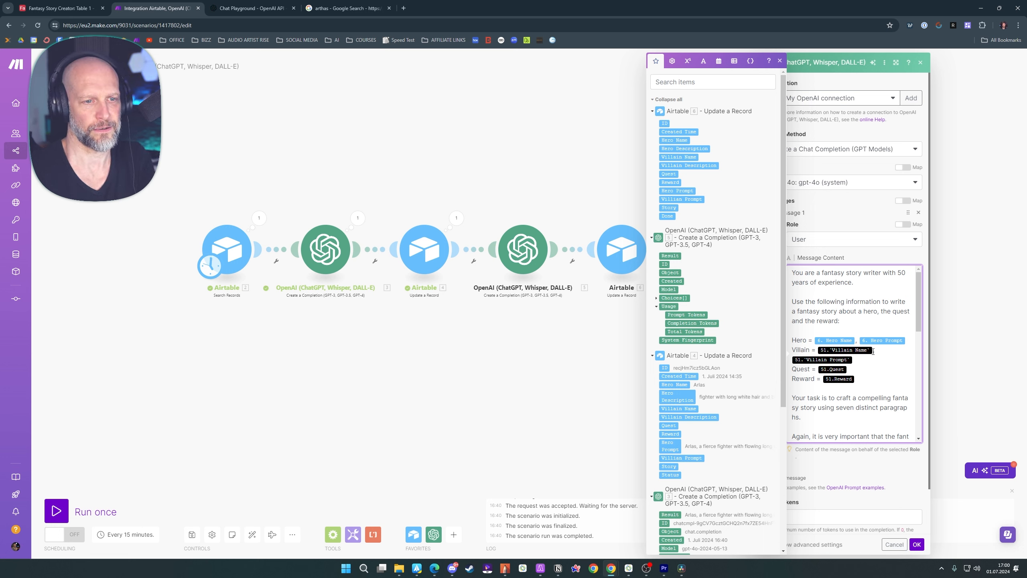
Replace the references in the story prompt's Villain line with Villain Name and Villian Prompt from the latest Update a Record module
{"action": "key", "text": "BackSpace"}
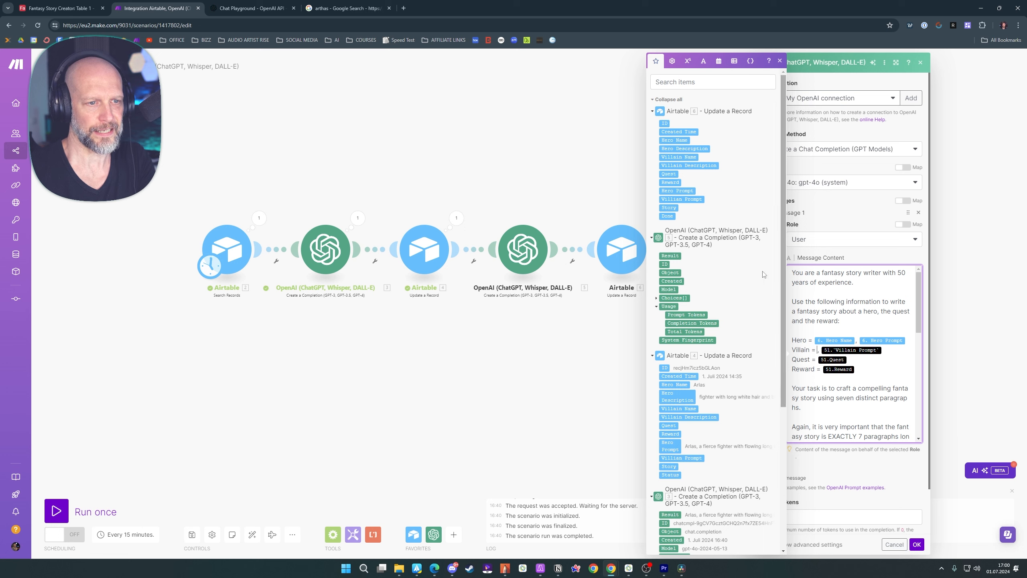
{"action": "left_click", "coordinate": [689, 157]}
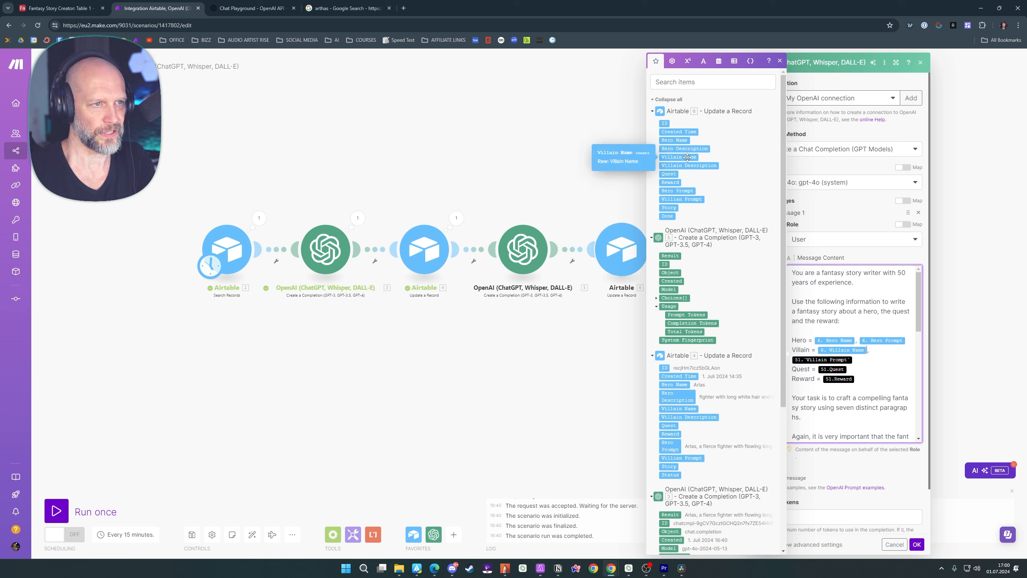
{"action": "left_click", "coordinate": [882, 354]}
{"action": "key", "text": "BackSpace"}
{"action": "left_click", "coordinate": [683, 199]}
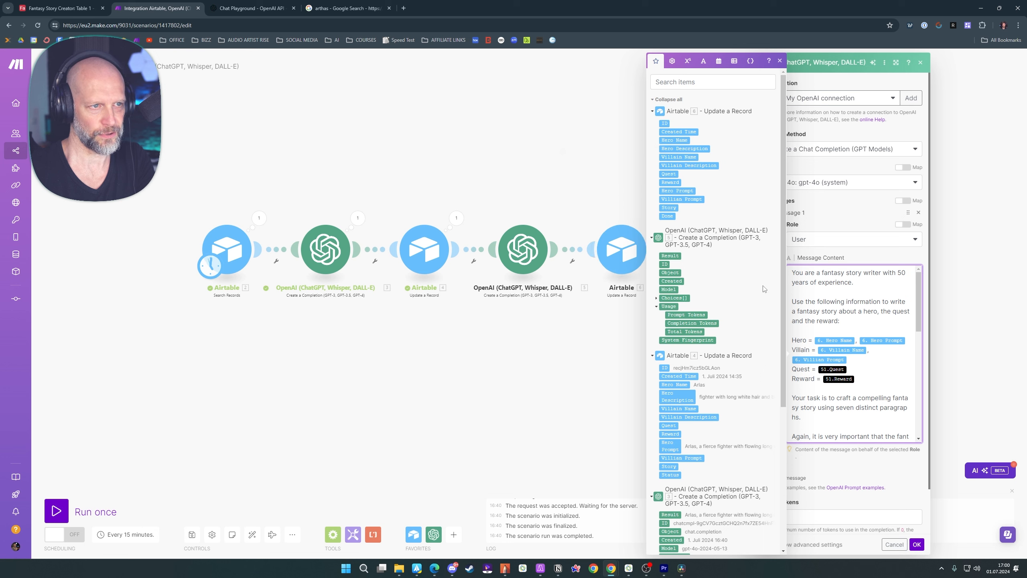
Replace the references in the story prompt's Quest and Reward lines with Quest and Reward from the latest Update a Record module
{"action": "left_click", "coordinate": [862, 368]}
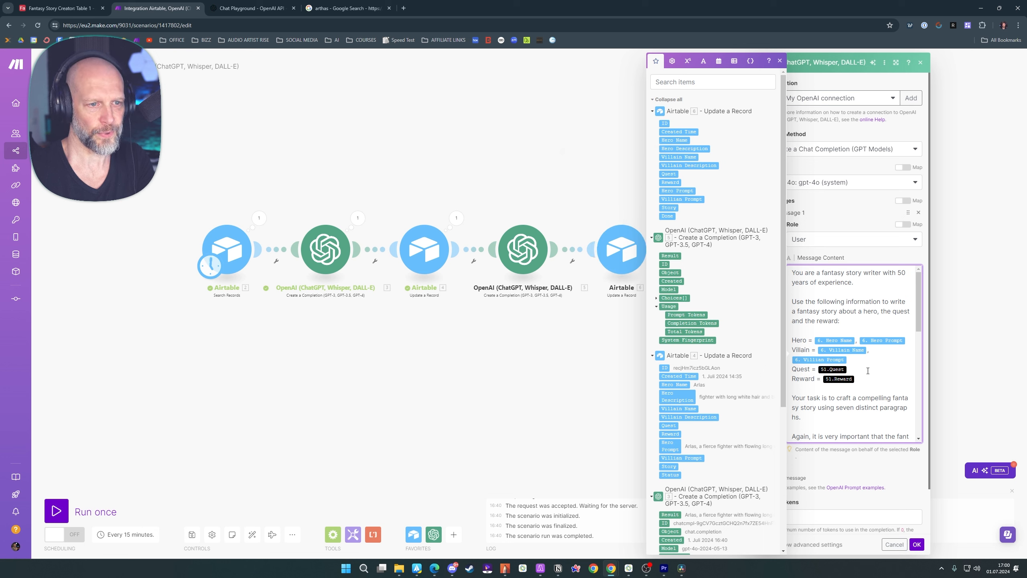
{"action": "key", "text": "BackSpace"}
{"action": "left_click", "coordinate": [669, 175]}
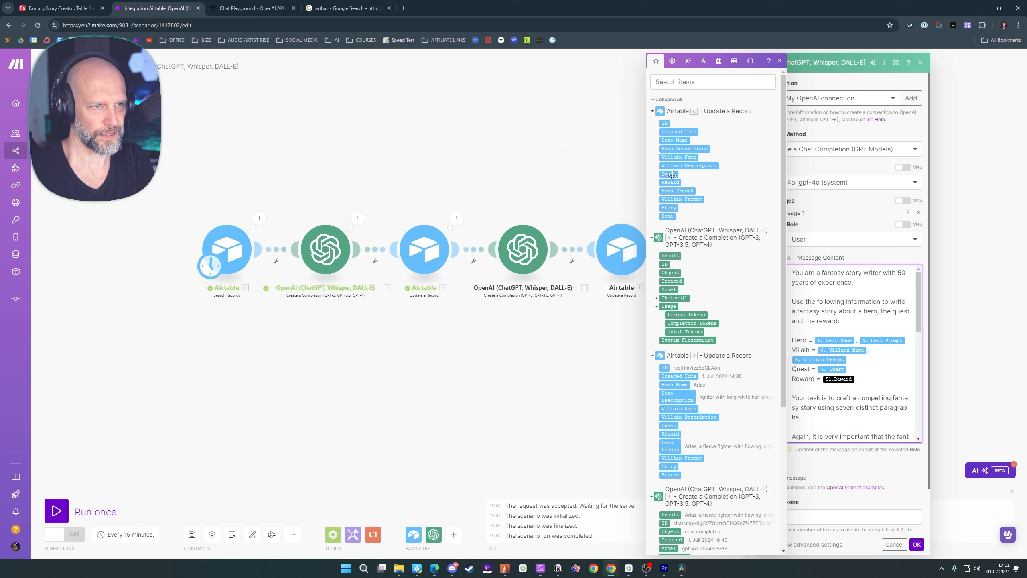
{"action": "key", "text": "Down"}
{"action": "key", "text": "BackSpace"}
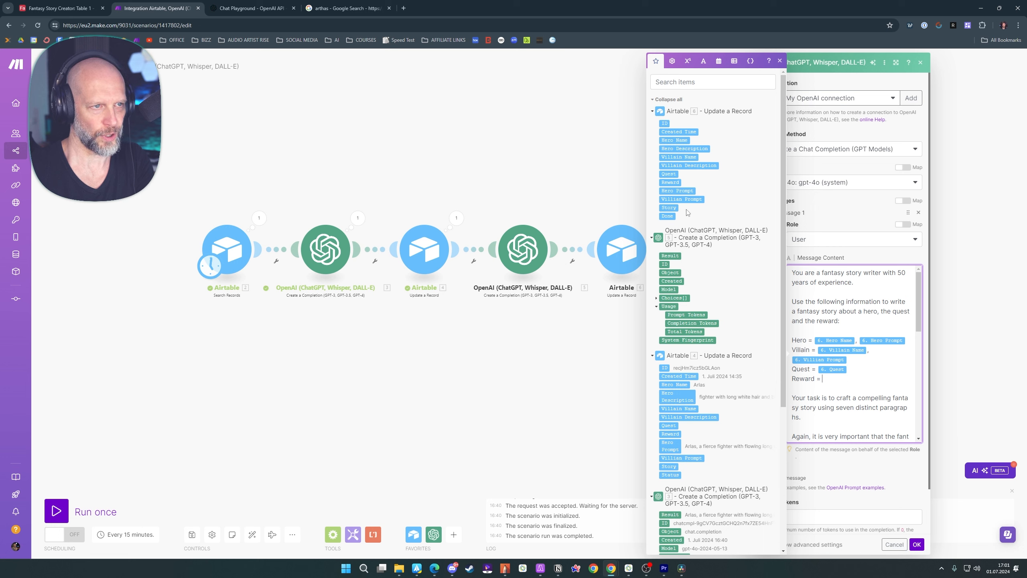
{"action": "left_click", "coordinate": [670, 182]}
Replace the hero references in the instructions for paragraph 1 and paragraphs 2, 3 and 4 with the latest Airtable module's Hero Name
{"action": "scroll", "coordinate": [891, 378], "scroll_direction": "down", "scroll_amount": 2}
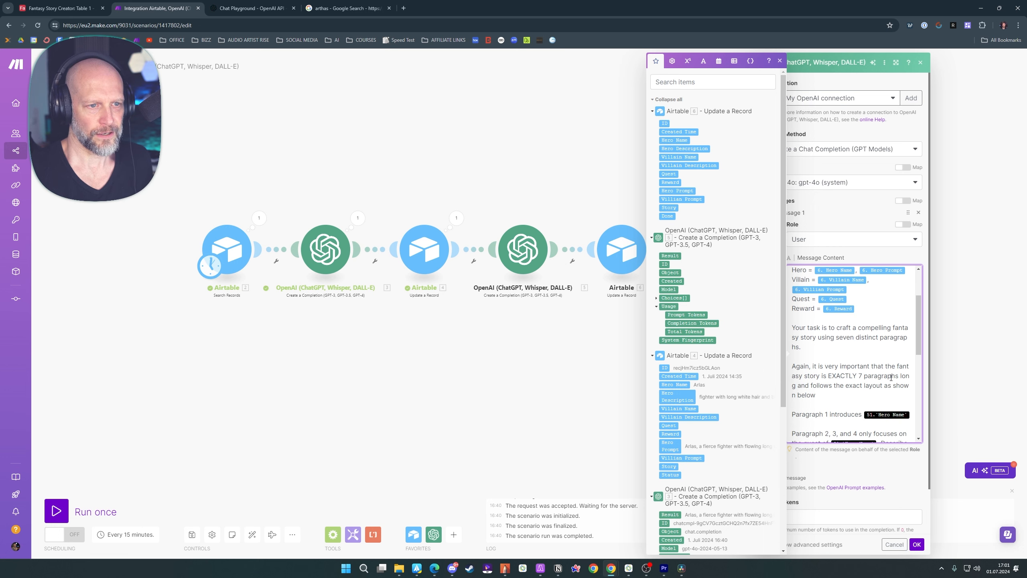
{"action": "left_click", "coordinate": [841, 337]}
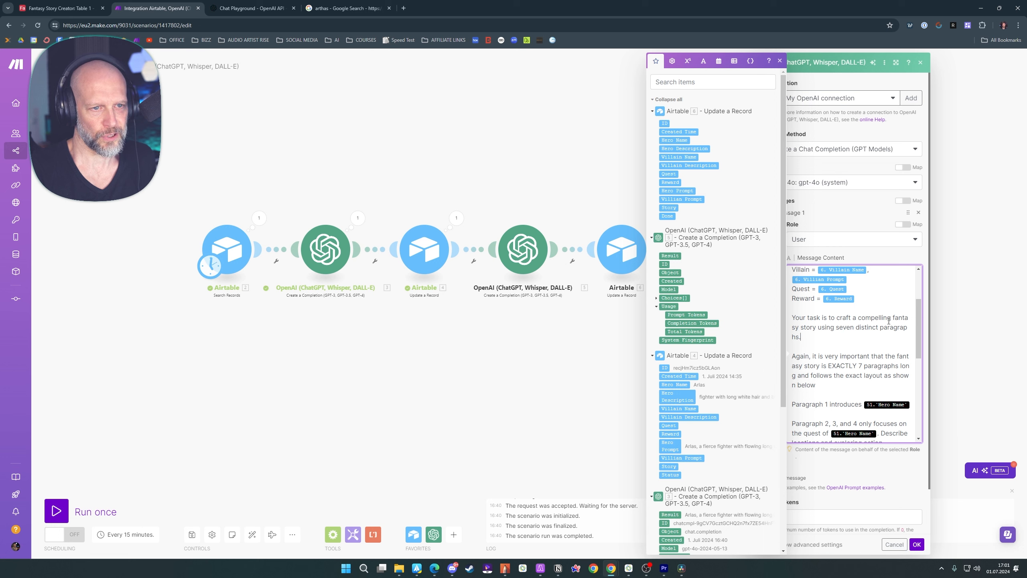
{"action": "scroll", "coordinate": [829, 297], "scroll_direction": "down", "scroll_amount": 1}
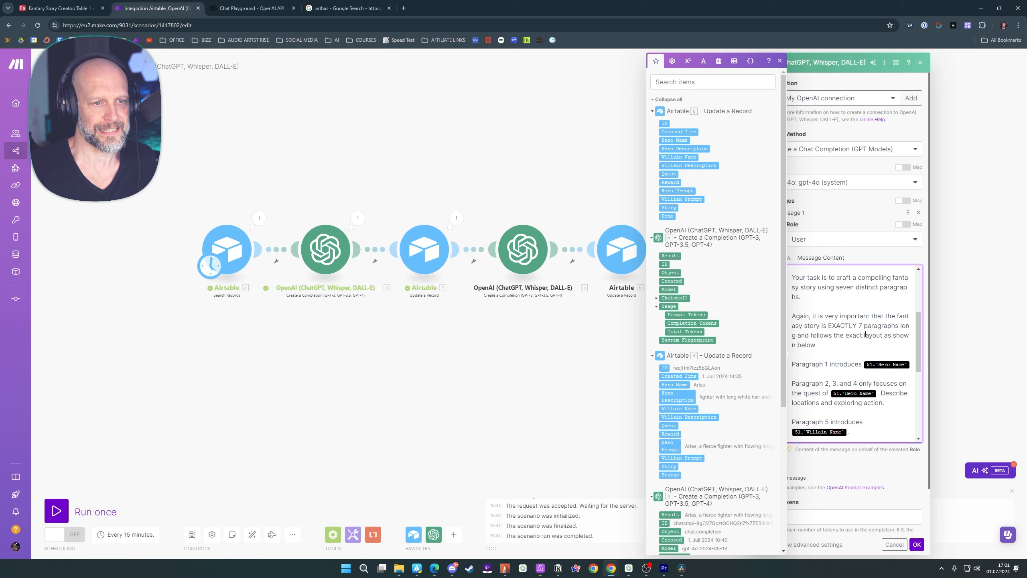
{"action": "scroll", "coordinate": [872, 335], "scroll_direction": "down", "scroll_amount": 2}
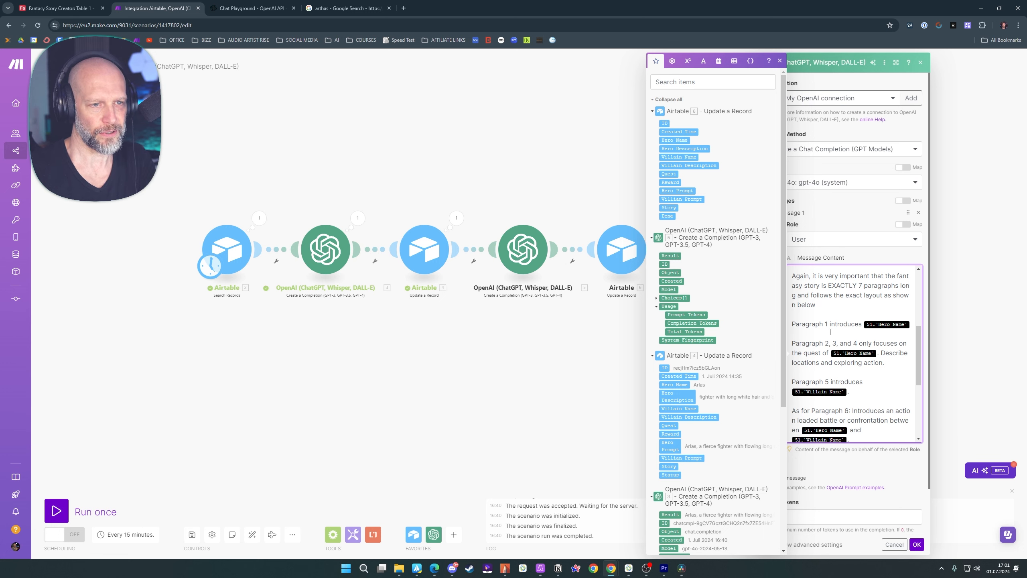
{"action": "left_click", "coordinate": [911, 324]}
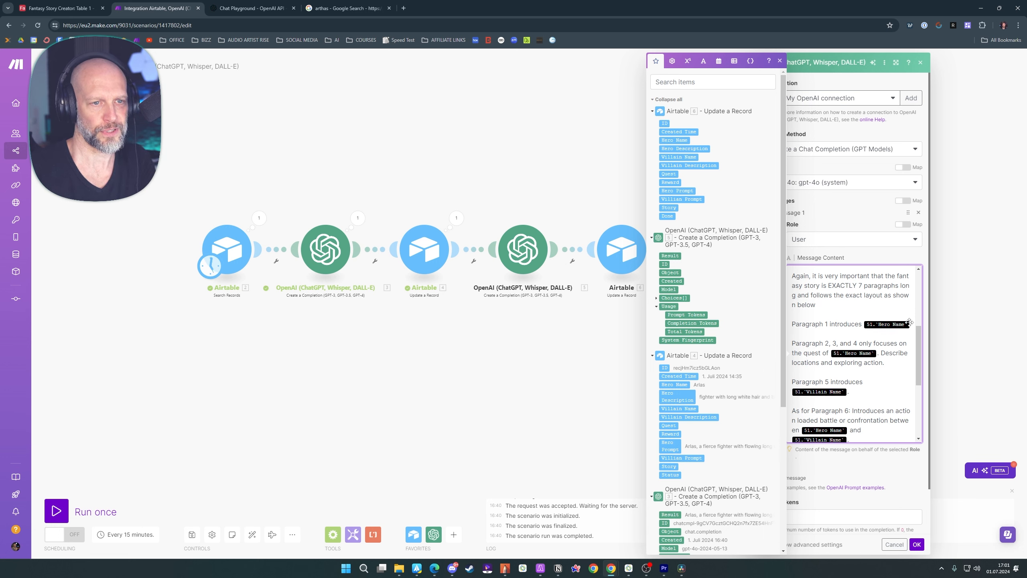
{"action": "key", "text": "BackSpace"}
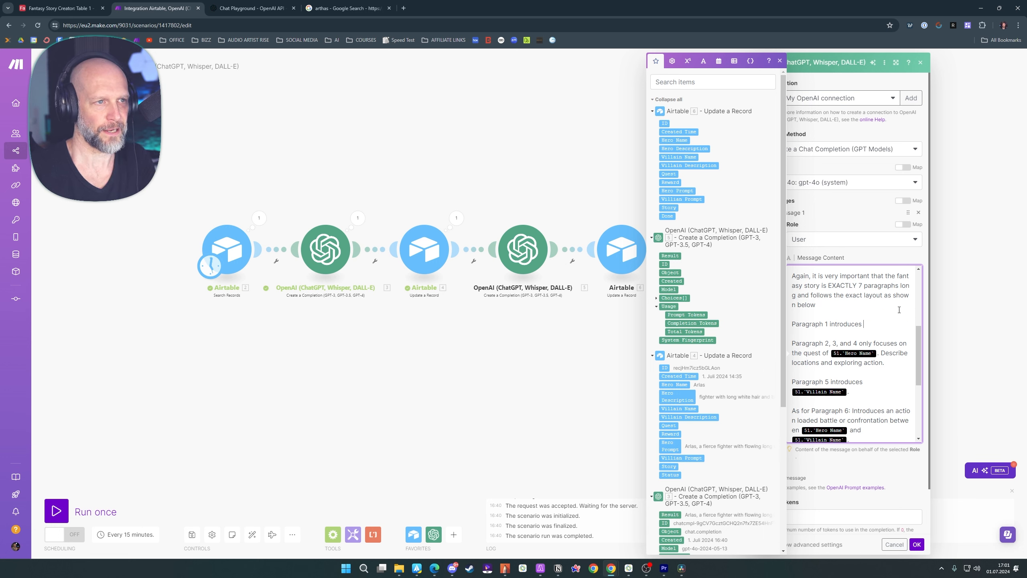
{"action": "left_click", "coordinate": [683, 141]}
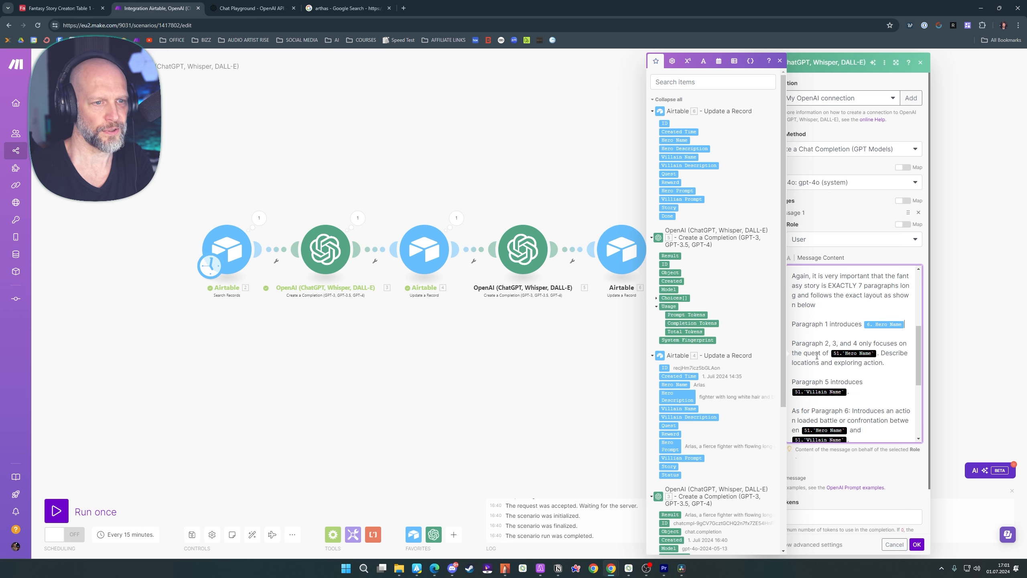
{"action": "key", "text": "BackSpace"}
{"action": "type", "text": "6. Hero Name"}
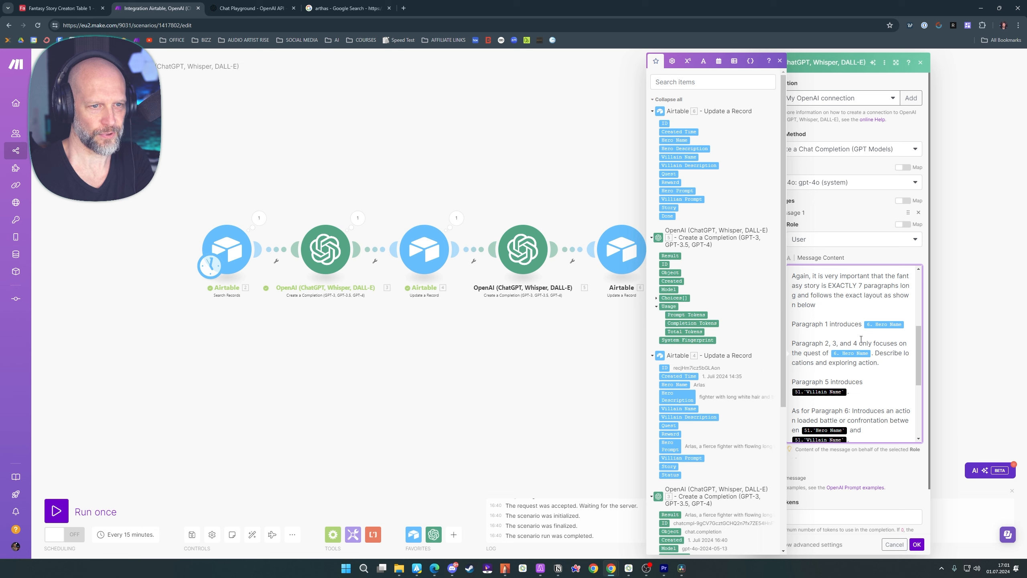
Replace the references in the instructions for paragraphs 5, 6 and 7 with the latest Airtable module's Villain Name, Hero Name and Reward
{"action": "scroll", "coordinate": [856, 367], "scroll_direction": "down", "scroll_amount": 1}
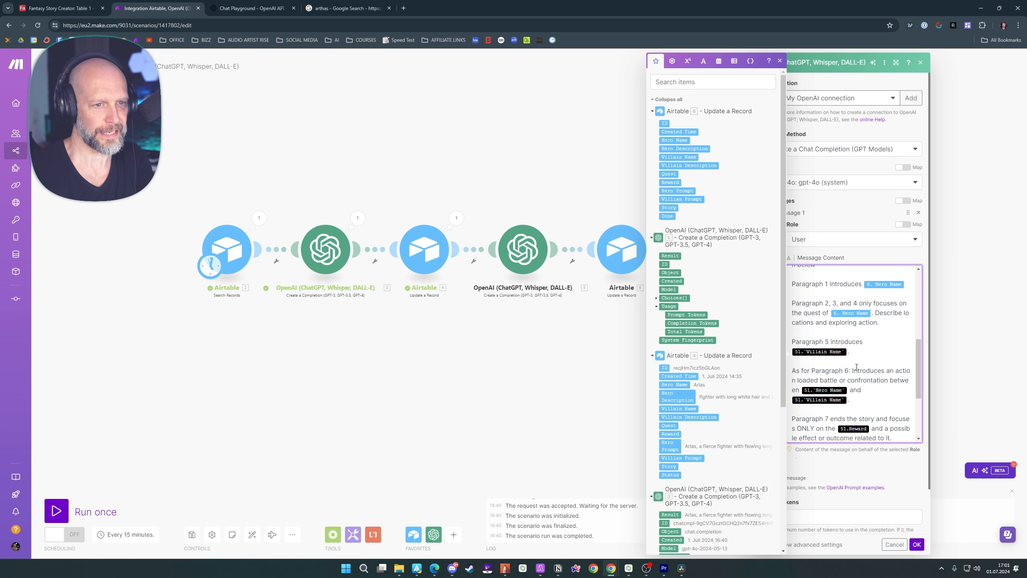
{"action": "scroll", "coordinate": [864, 356], "scroll_direction": "down", "scroll_amount": 1}
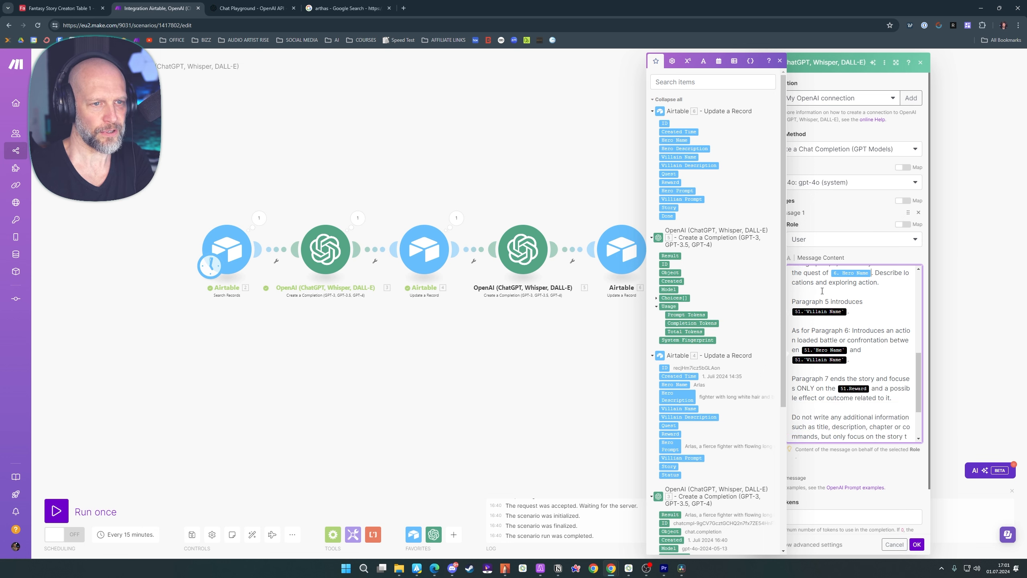
{"action": "left_click", "coordinate": [848, 311]}
{"action": "key", "text": "BackSpace"}
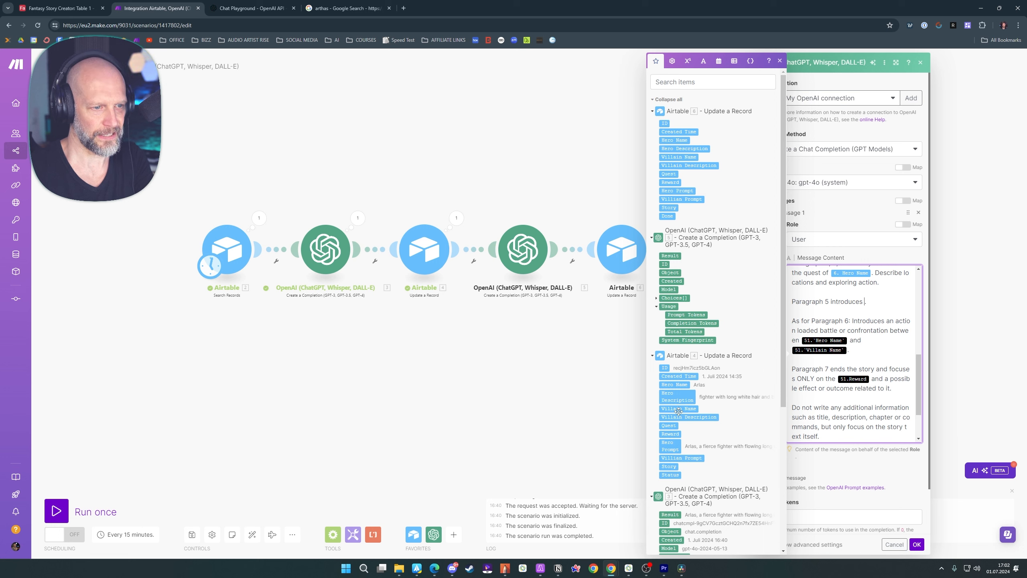
{"action": "left_click", "coordinate": [679, 157]}
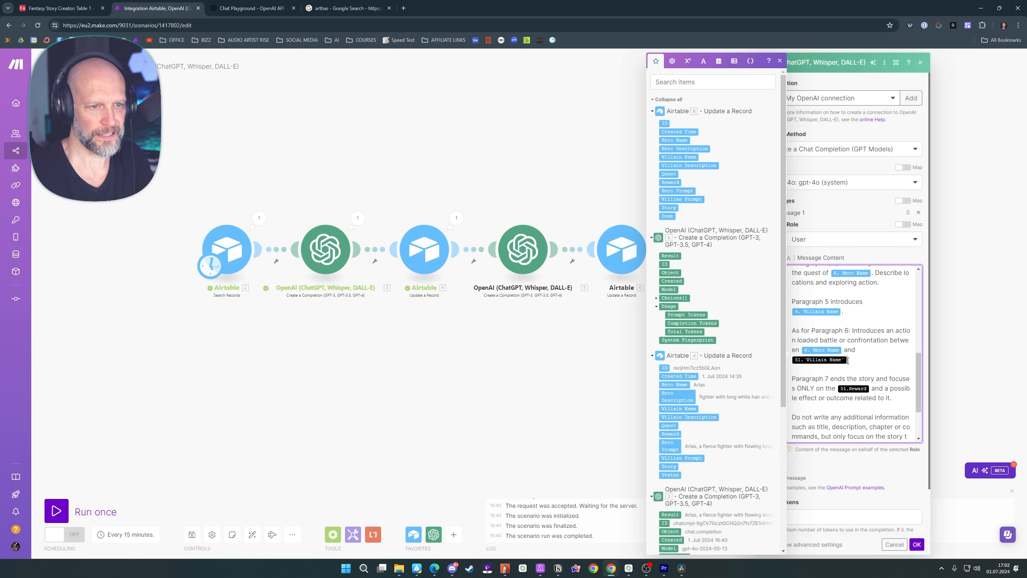
{"action": "scroll", "coordinate": [833, 339], "scroll_direction": "down", "scroll_amount": 1}
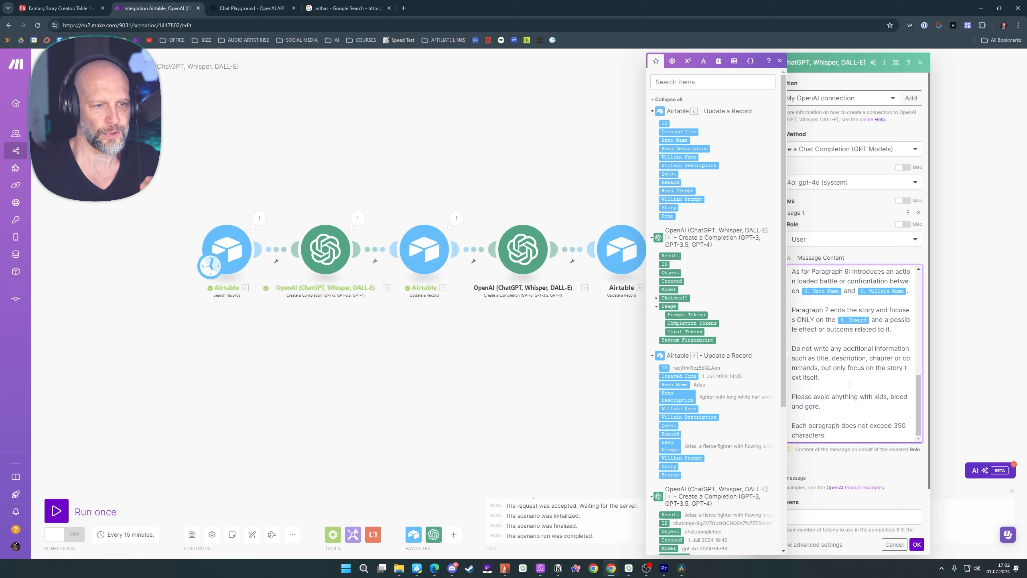
Set Max Tokens to 0 for the story completion and save the OpenAI module
{"action": "scroll", "coordinate": [866, 386], "scroll_direction": "down", "scroll_amount": 1}
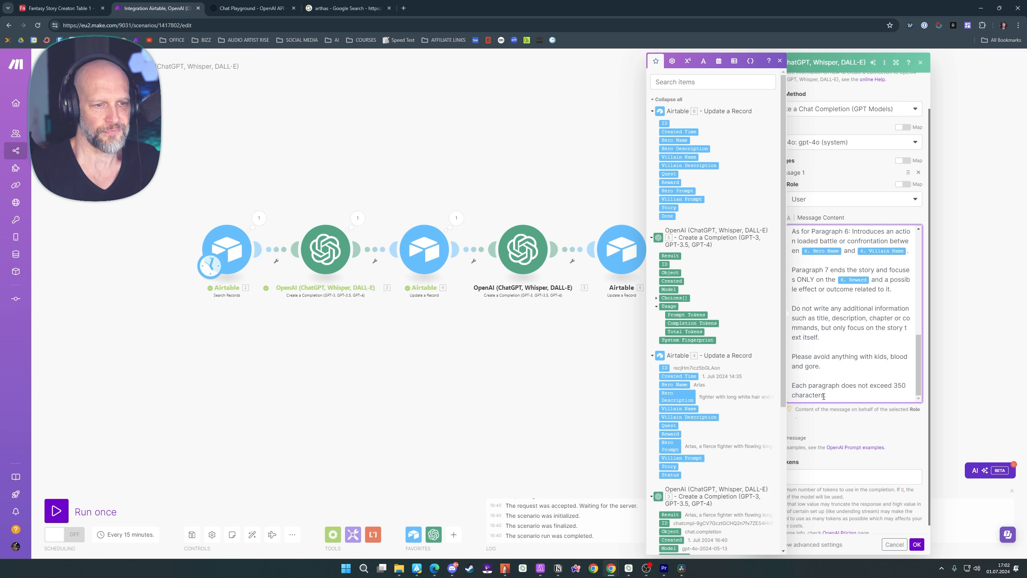
{"action": "left_click", "coordinate": [805, 462]}
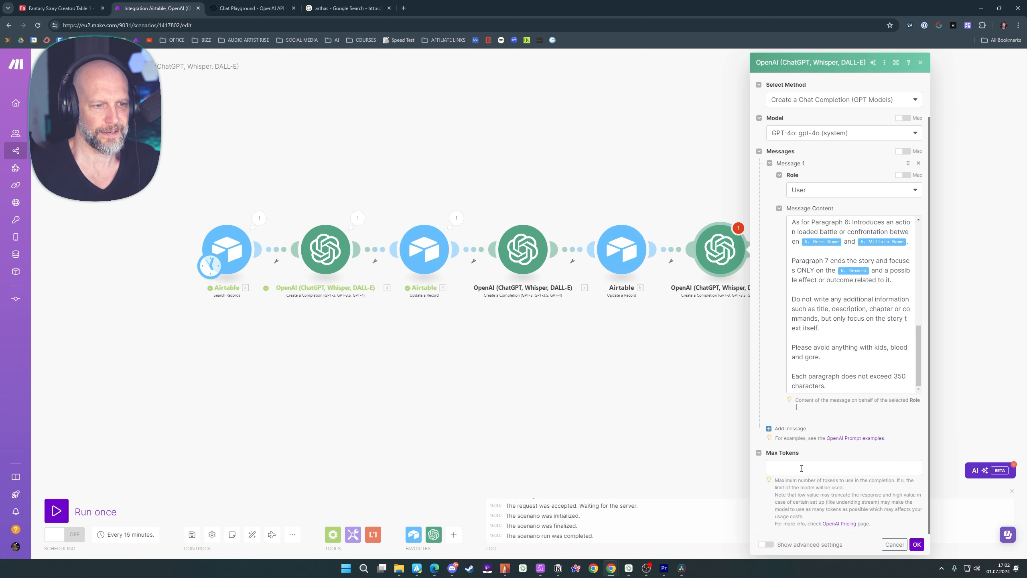
{"action": "type", "text": "0"}
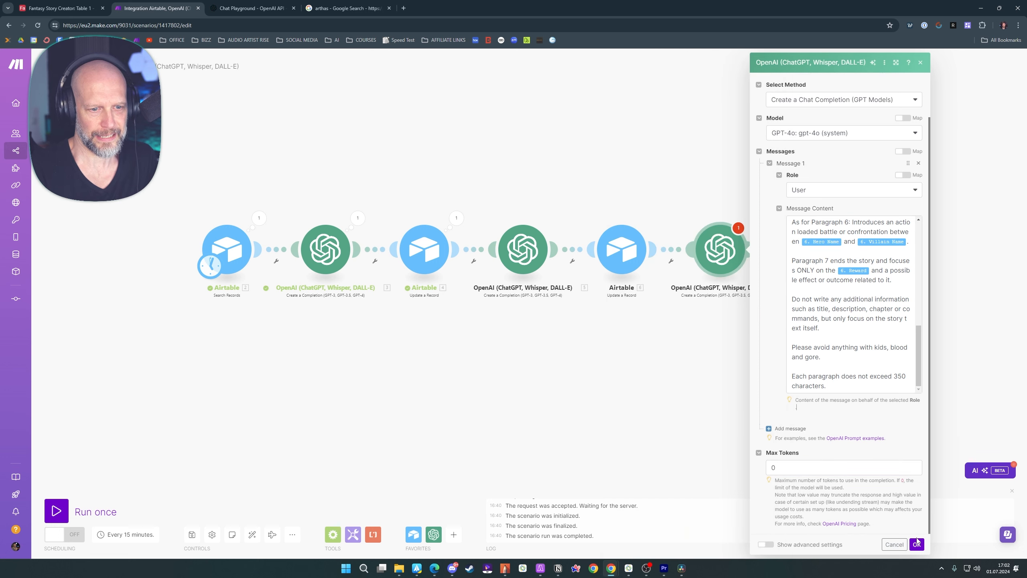
{"action": "left_click", "coordinate": [916, 544]}
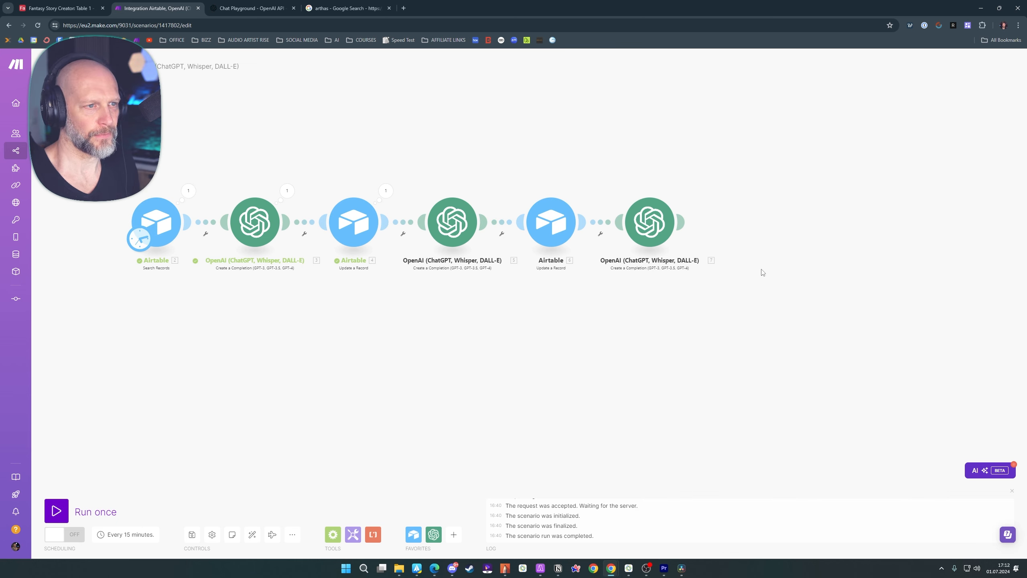
Add an Airtable Update a Record module after the story completion, using the Fantasy Story Creator base and Table 1
{"action": "left_click", "coordinate": [683, 222]}
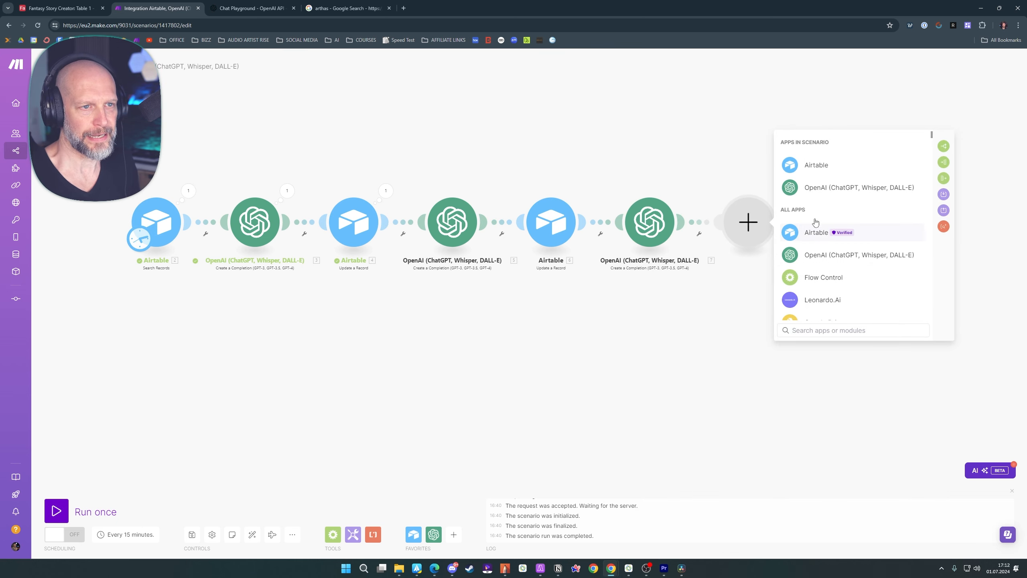
{"action": "left_click", "coordinate": [813, 234]}
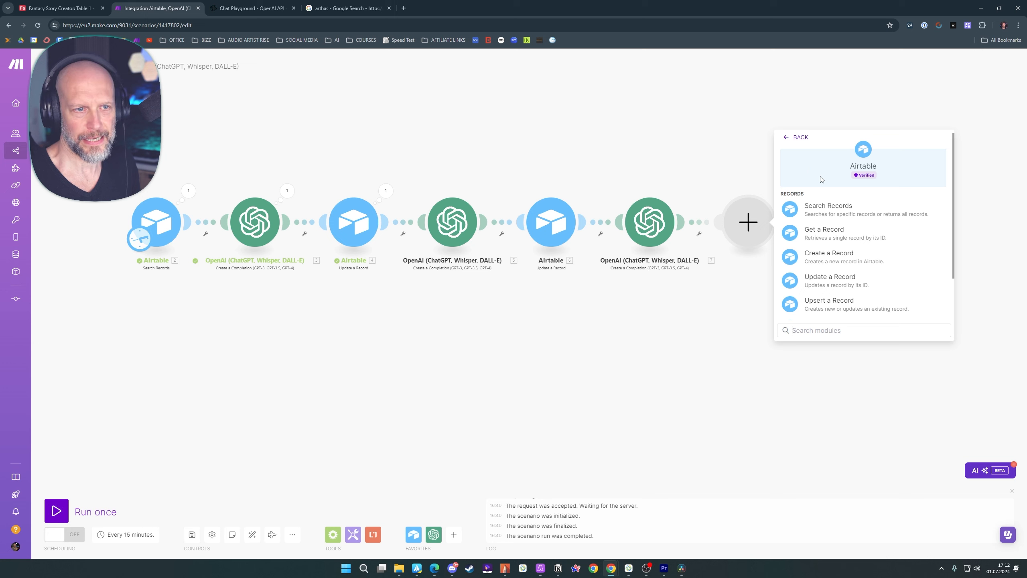
{"action": "left_click", "coordinate": [835, 282]}
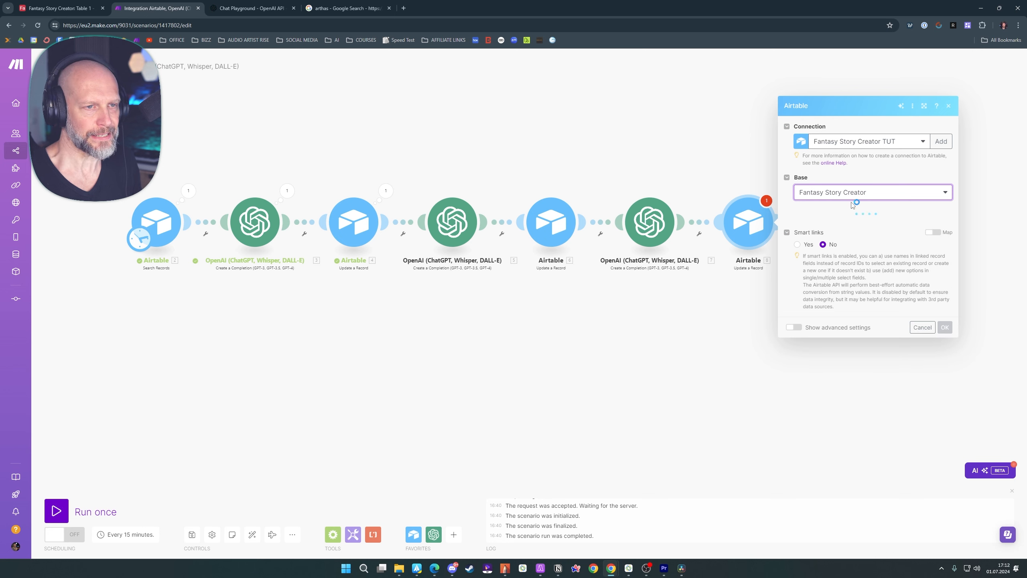
{"action": "left_click", "coordinate": [853, 215]}
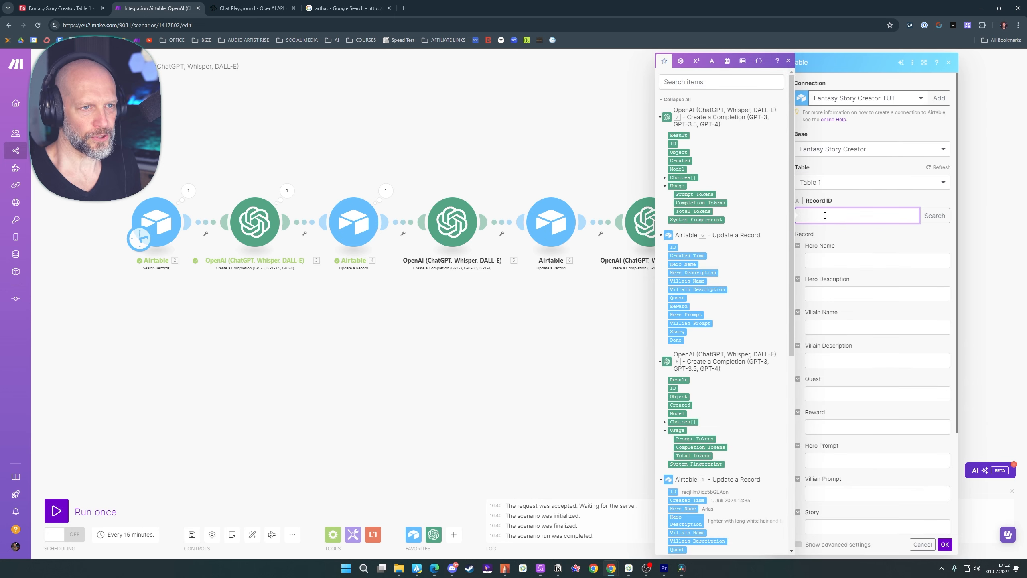
Map Record ID to the Search Records ID and Story to the story completion's Result, and save the Airtable module
{"action": "scroll", "coordinate": [712, 298], "scroll_direction": "down", "scroll_amount": 6}
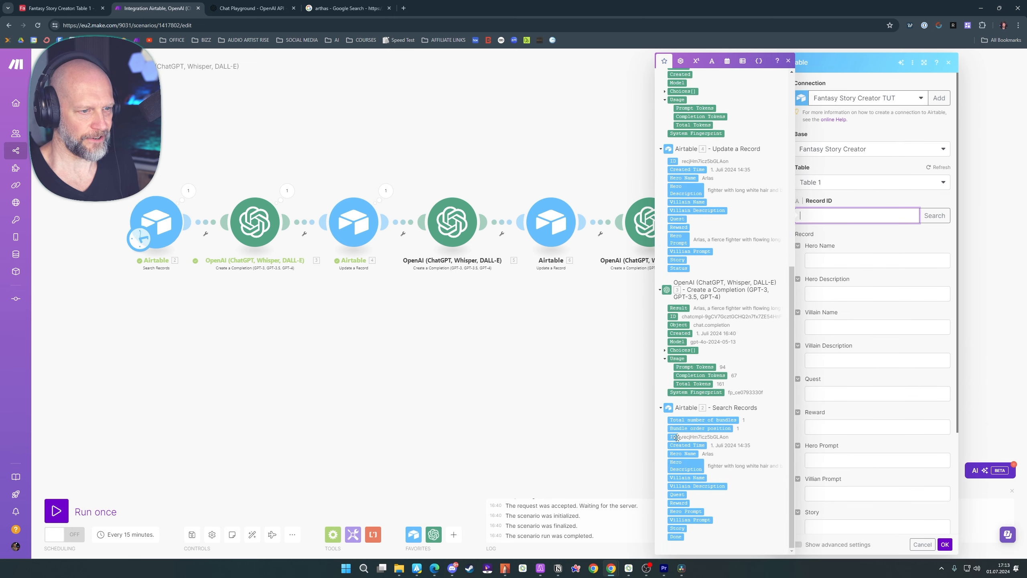
{"action": "left_click", "coordinate": [674, 437]}
{"action": "left_click", "coordinate": [856, 407]}
{"action": "left_click", "coordinate": [671, 344]}
{"action": "left_click_drag", "start_coordinate": [663, 320], "coordinate": [567, 327]}
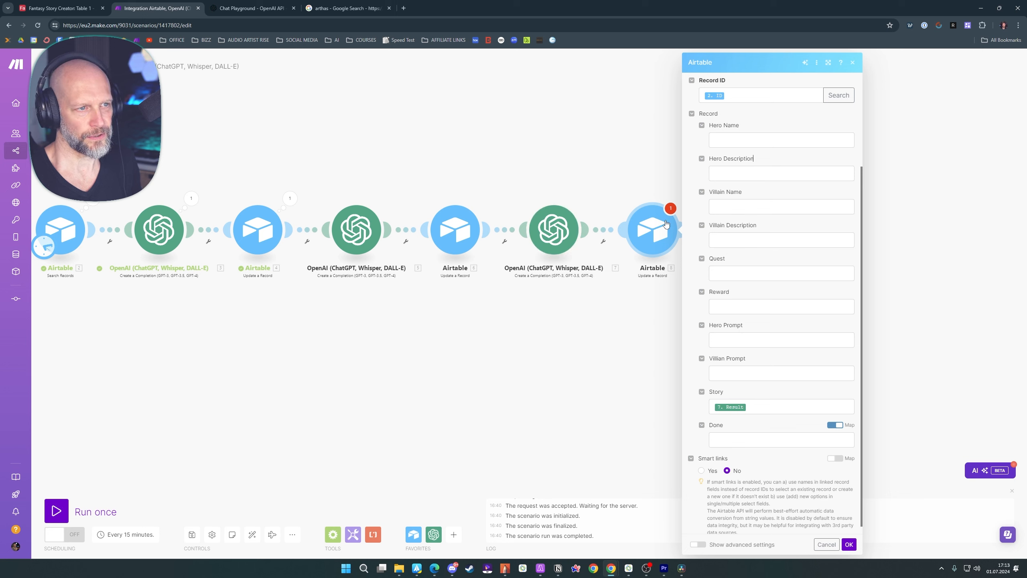
{"action": "left_click", "coordinate": [849, 545]}
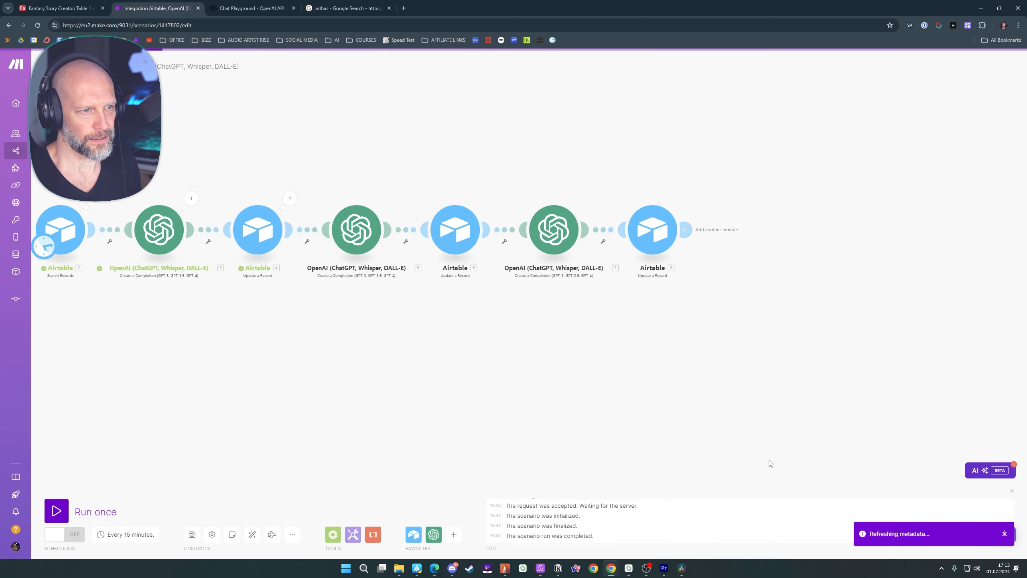
Switch to the Fantasy Story Creator table in Airtable and set the first record's Villain Name to GnoR
{"action": "left_click", "coordinate": [61, 8]}
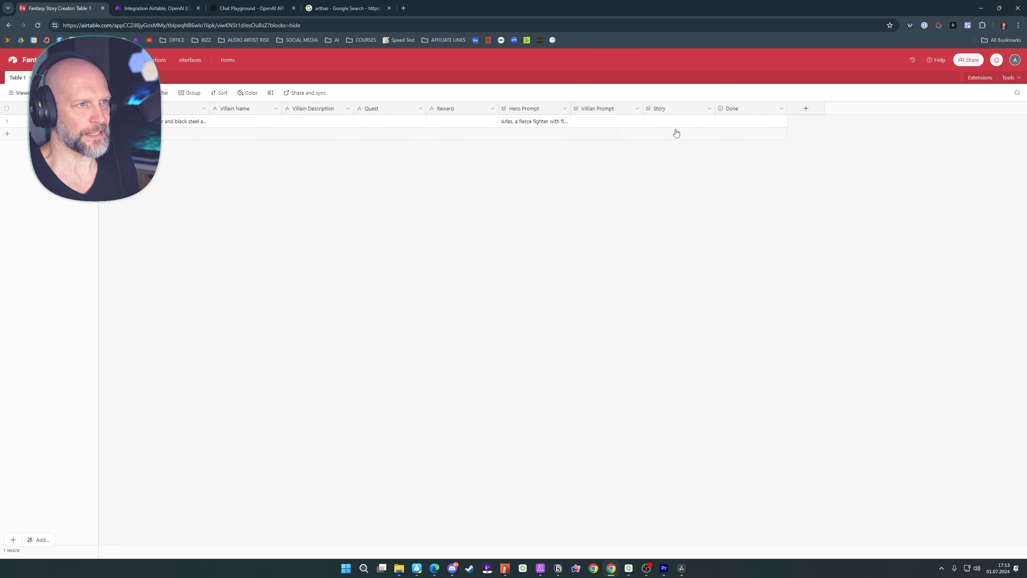
{"action": "left_click", "coordinate": [663, 124]}
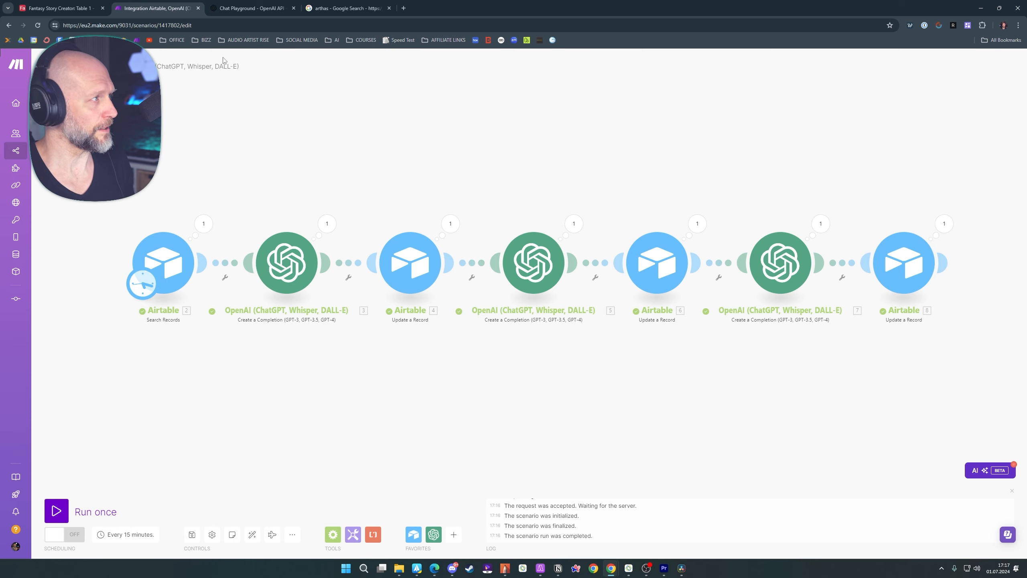
{"action": "left_click", "coordinate": [61, 11]}
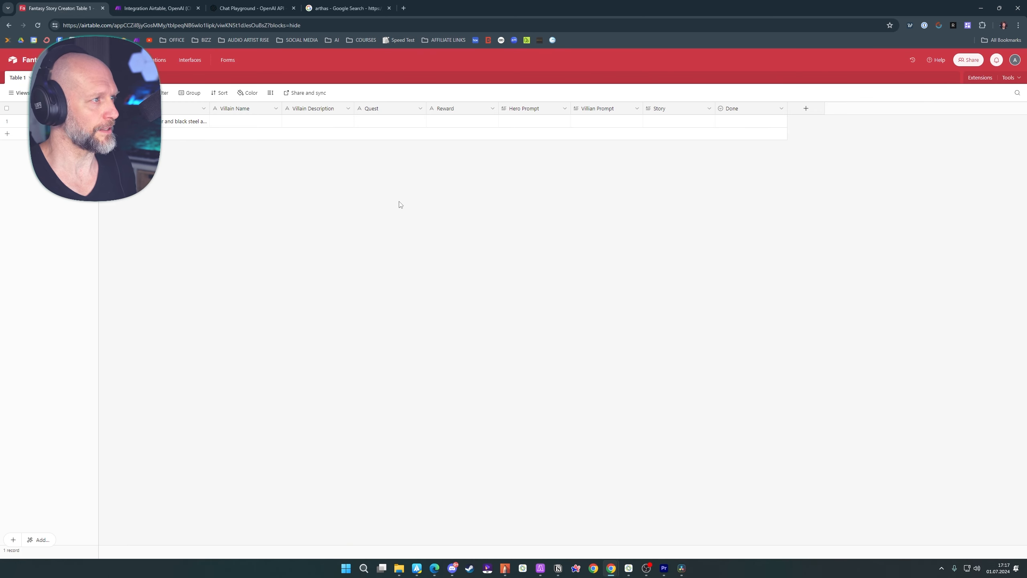
{"action": "double_click", "coordinate": [237, 124]}
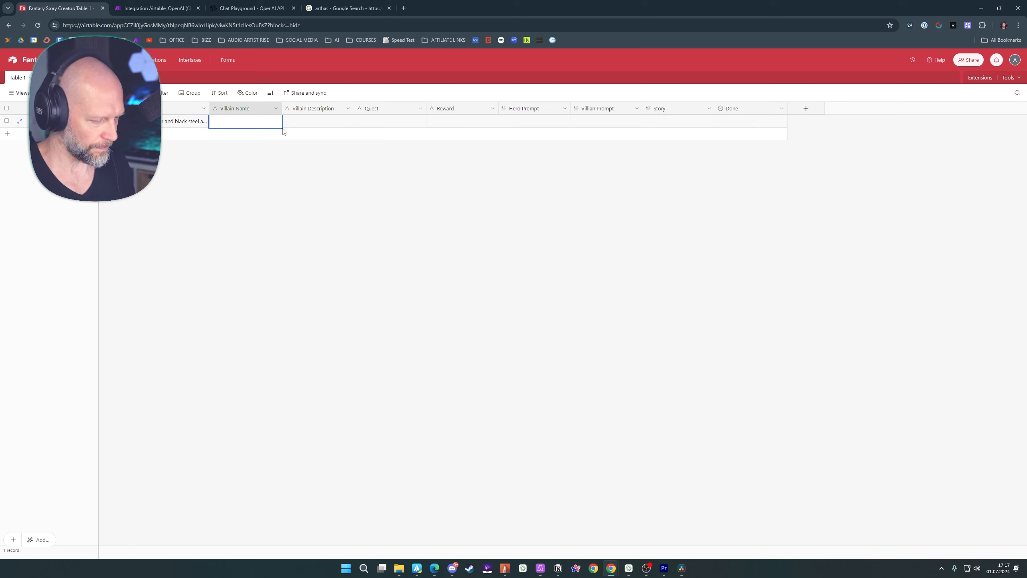
{"action": "type", "text": "Gnoll"}
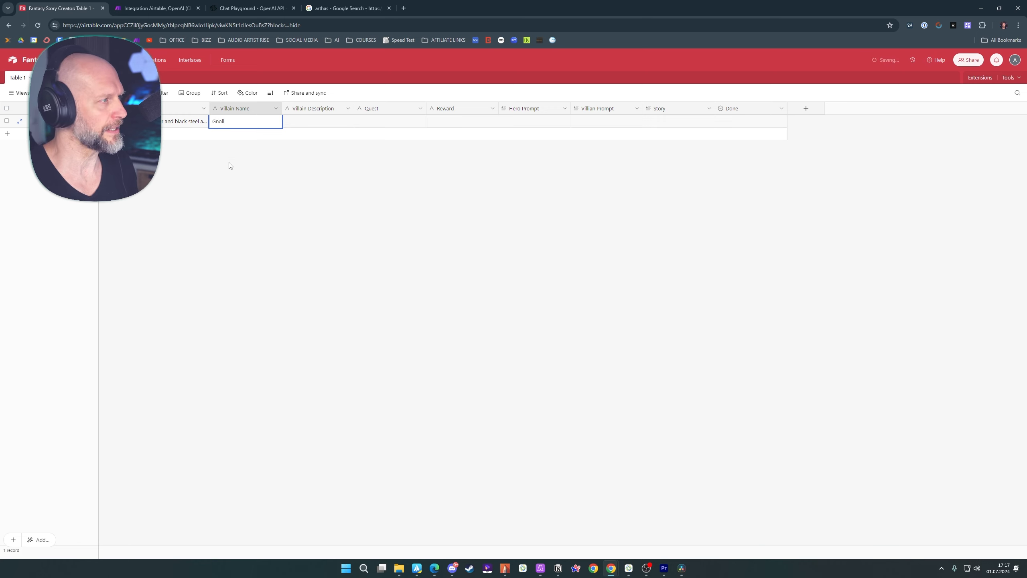
Set the first record's Villain Description to "a tall troll with blue skin" and its Quest to "exploring the lost pyramid"
{"action": "left_click", "coordinate": [250, 178]}
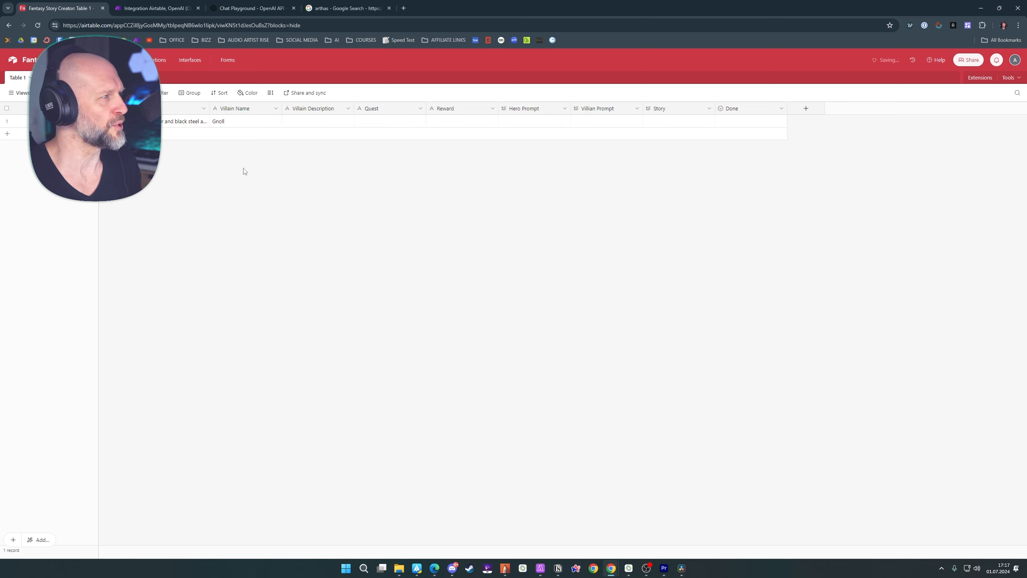
{"action": "double_click", "coordinate": [307, 122]}
{"action": "type", "text": "a tall troll with blue skin"}
{"action": "key", "text": "Tab"}
{"action": "type", "text": "exploring the lost pyramid"}
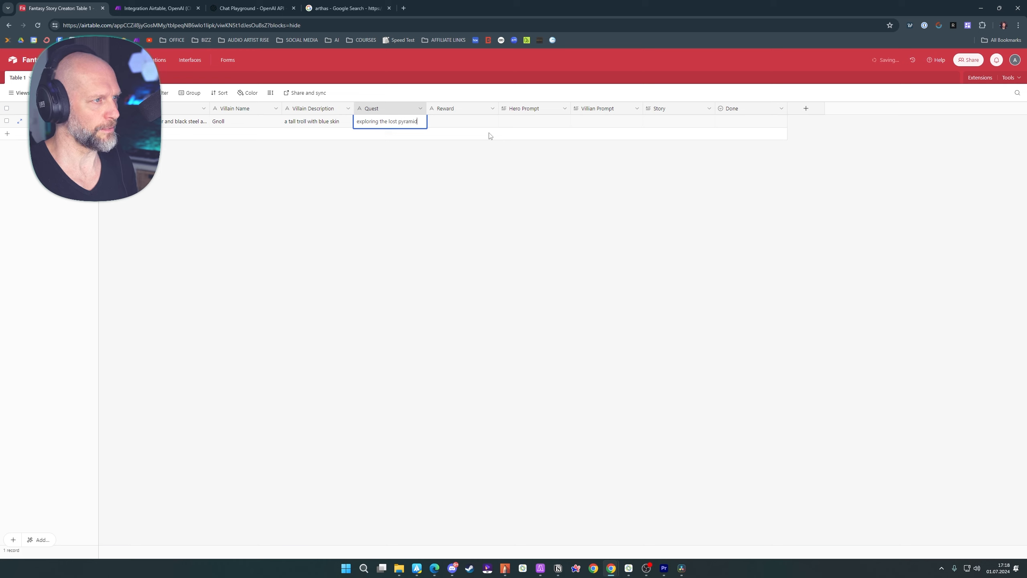
Set the first record's Reward to "diamond of life"
{"action": "double_click", "coordinate": [458, 124]}
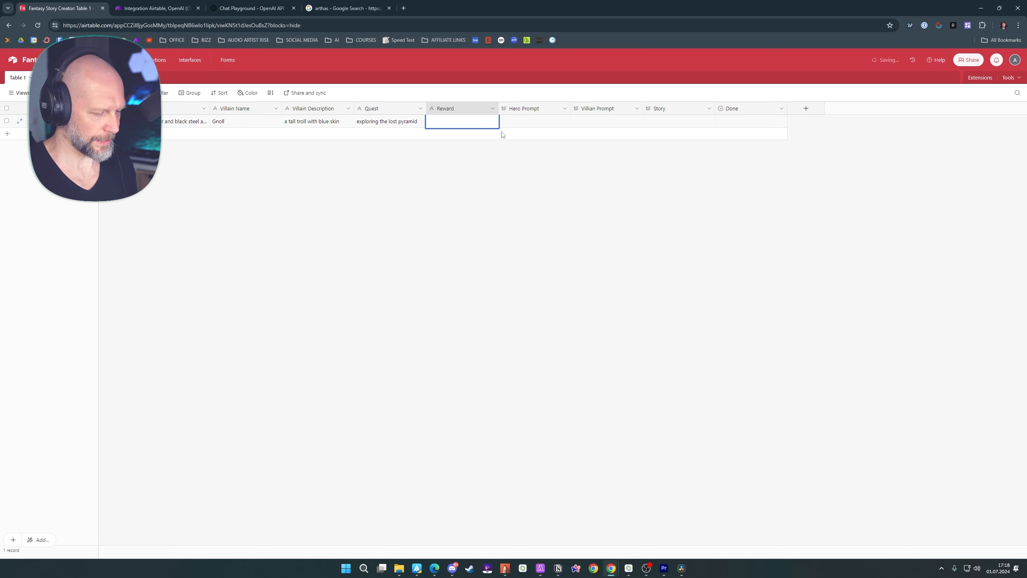
{"action": "type", "text": "diamond of life"}
{"action": "left_click", "coordinate": [532, 194]}
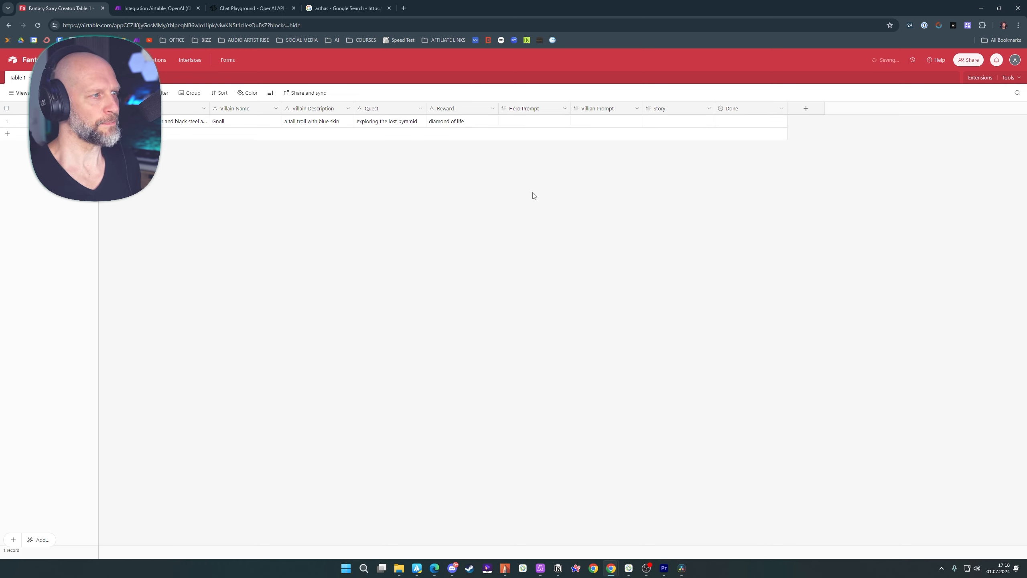
Switch to the Make scenario, run it once, and return to the Fantasy Story Creator table in Airtable
{"action": "left_click", "coordinate": [147, 8]}
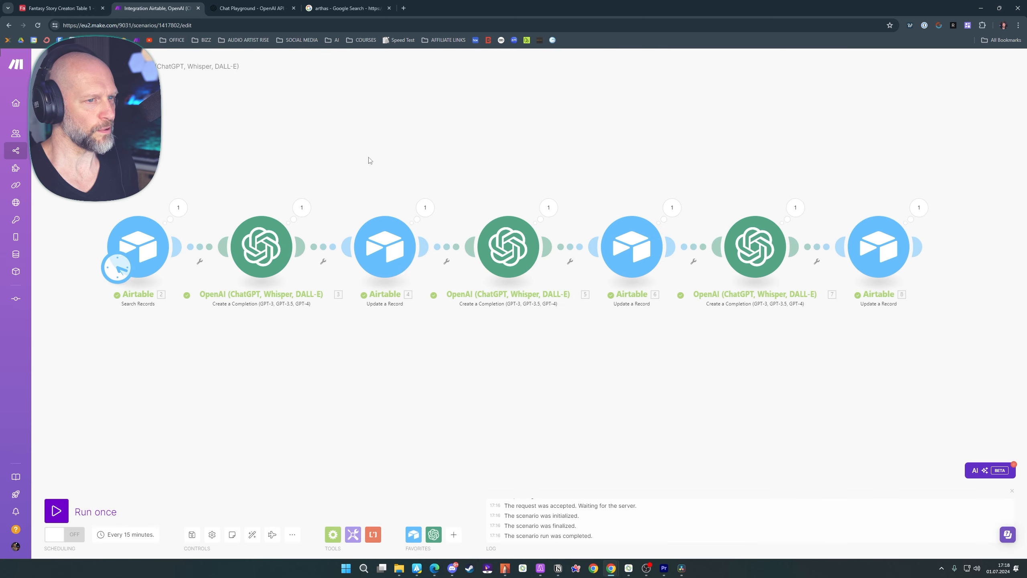
{"action": "left_click", "coordinate": [45, 514]}
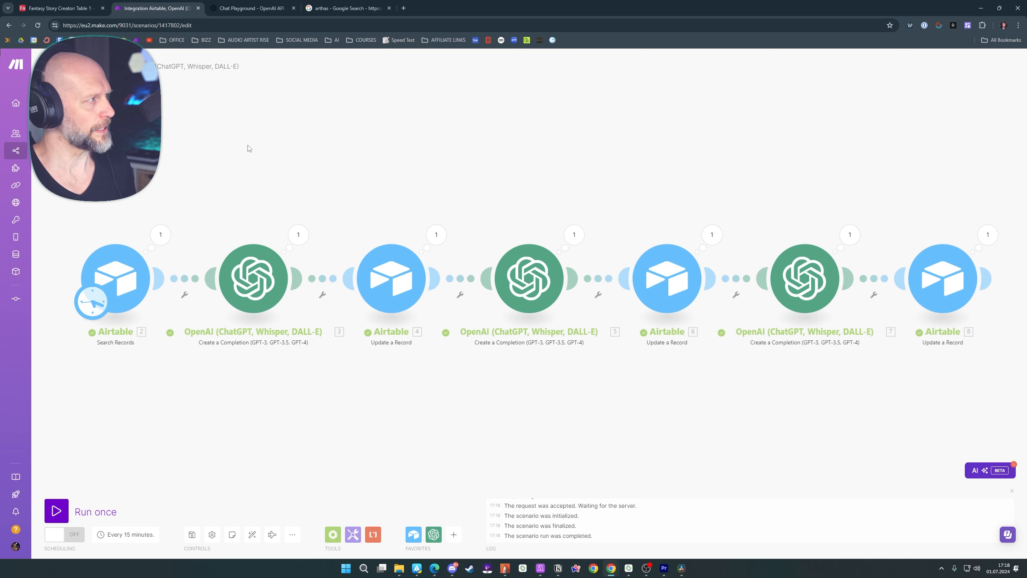
{"action": "left_click", "coordinate": [57, 8]}
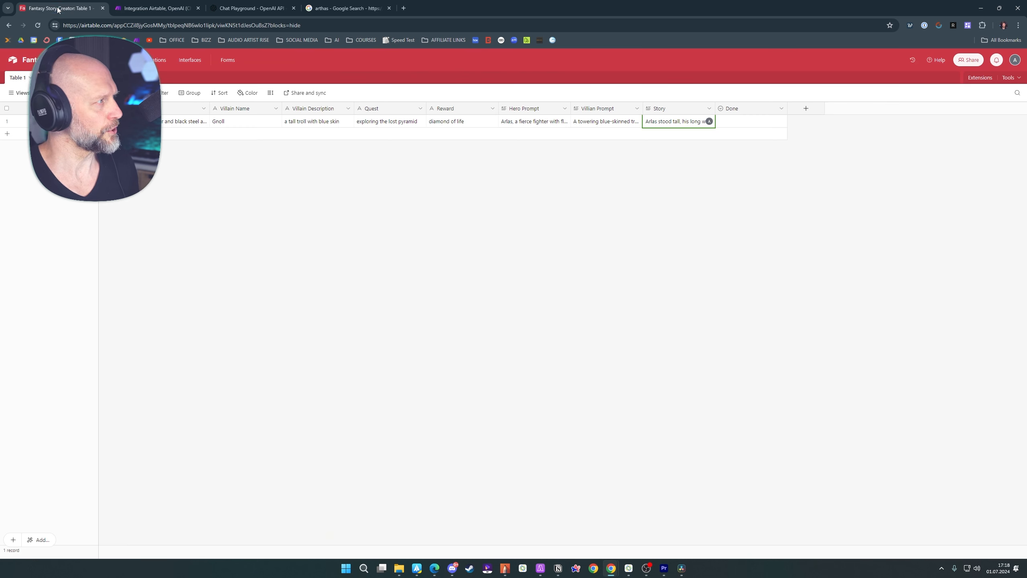
Expand the first record's Story field and read the generated story from beginning to end
{"action": "left_click", "coordinate": [675, 126]}
{"action": "left_click", "coordinate": [711, 122]}
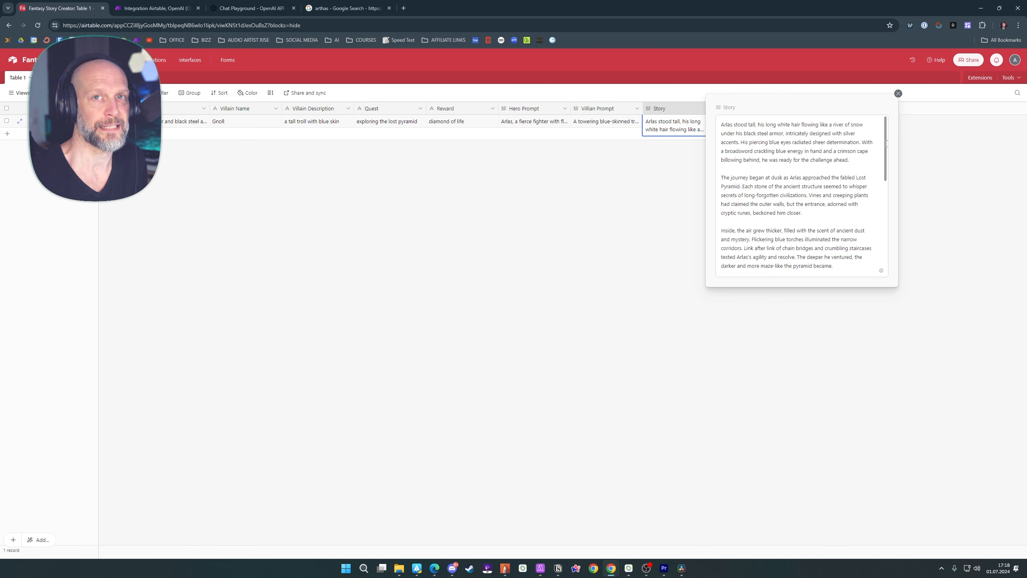
{"action": "left_click", "coordinate": [886, 143]}
{"action": "left_click_drag", "start_coordinate": [886, 142], "coordinate": [891, 243]}
{"action": "scroll", "coordinate": [726, 129], "scroll_direction": "up", "scroll_amount": 6}
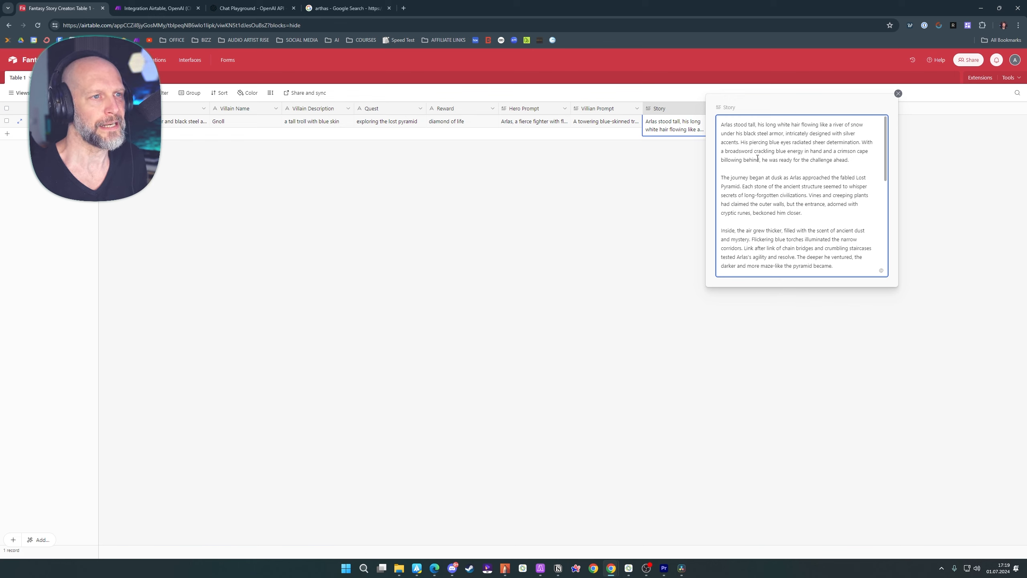
{"action": "scroll", "coordinate": [736, 182], "scroll_direction": "down", "scroll_amount": 1}
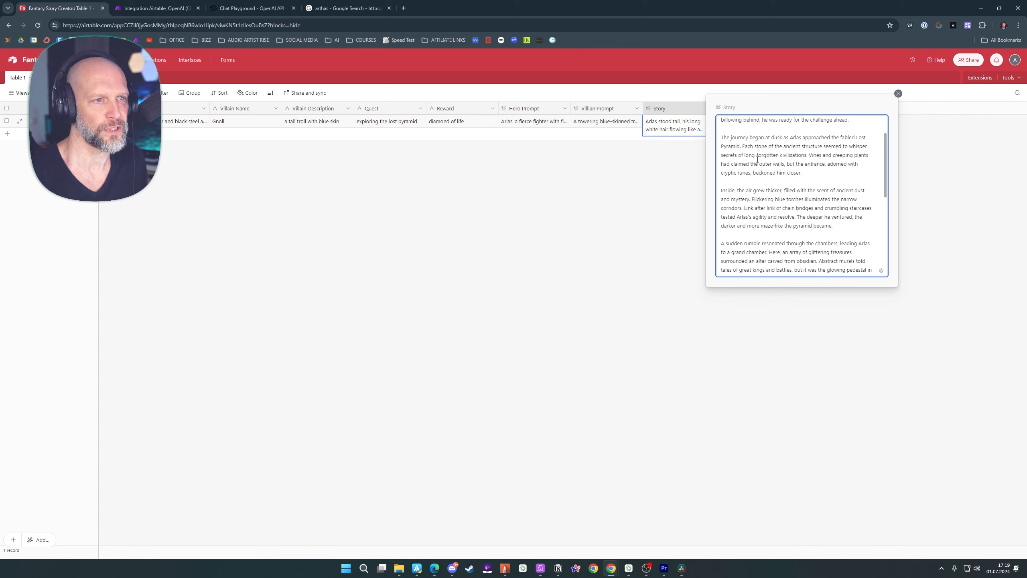
{"action": "scroll", "coordinate": [869, 161], "scroll_direction": "down", "scroll_amount": 1}
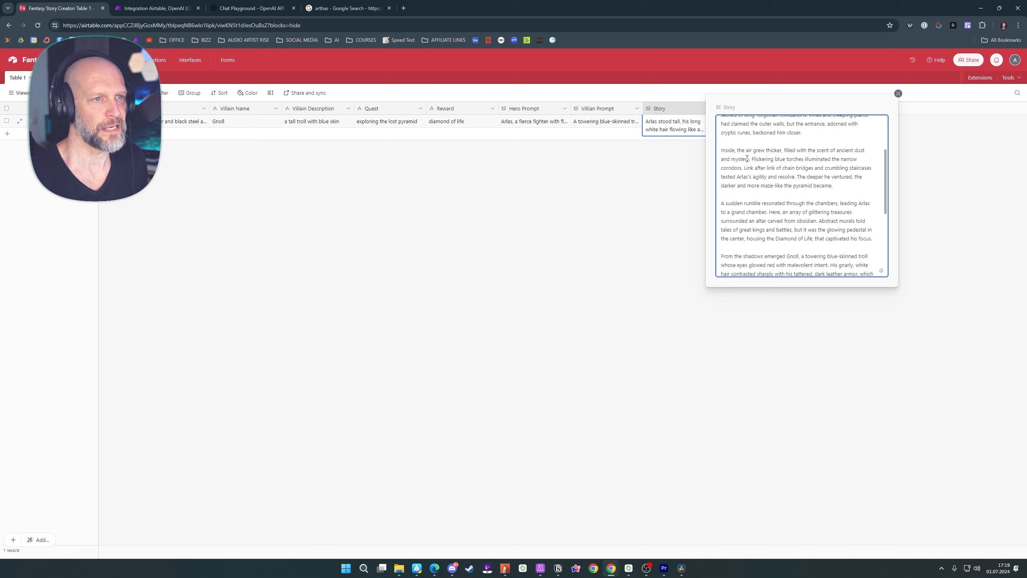
{"action": "scroll", "coordinate": [776, 160], "scroll_direction": "down", "scroll_amount": 4}
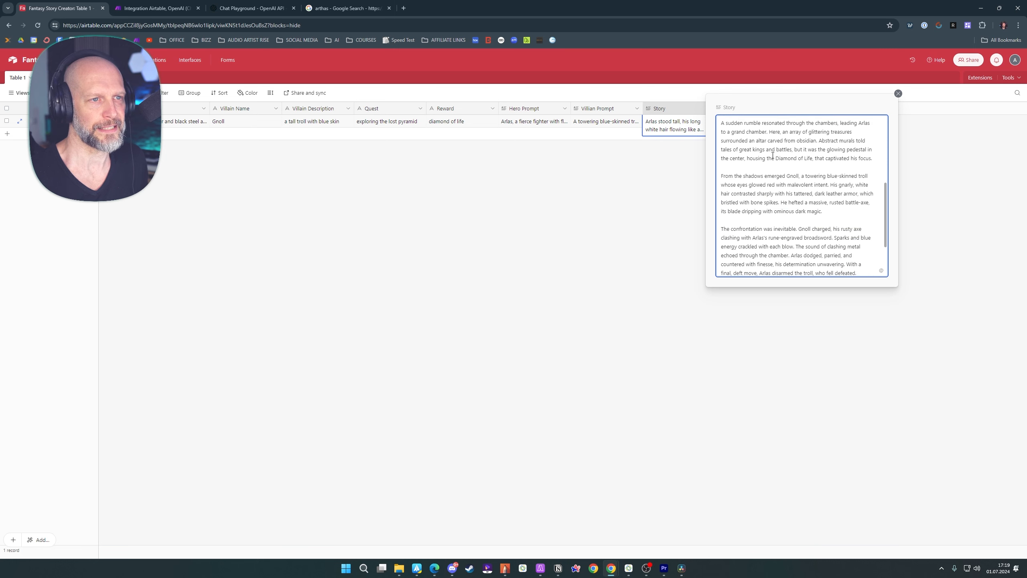
{"action": "scroll", "coordinate": [746, 159], "scroll_direction": "up", "scroll_amount": 1}
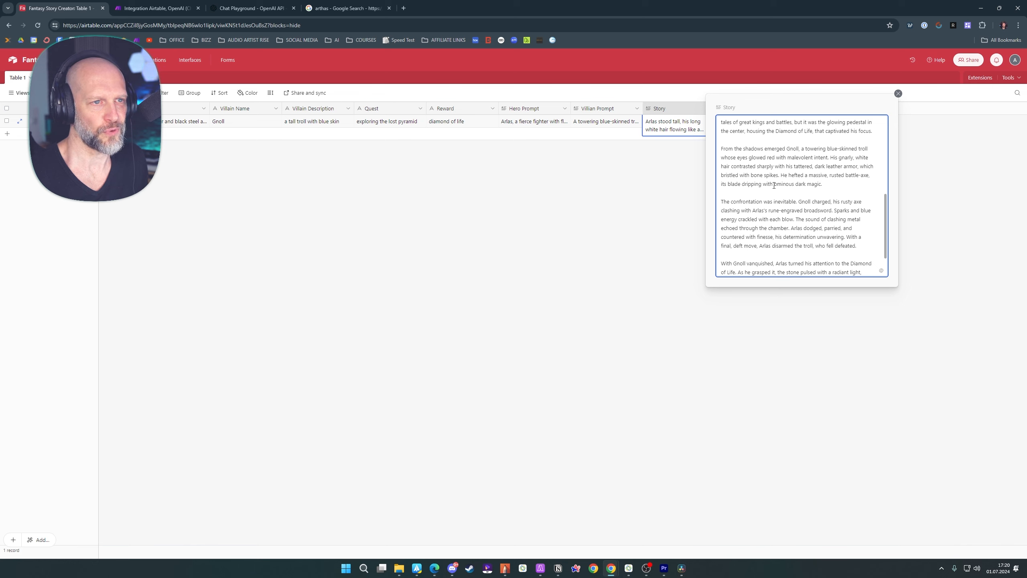
{"action": "scroll", "coordinate": [843, 195], "scroll_direction": "down", "scroll_amount": 1}
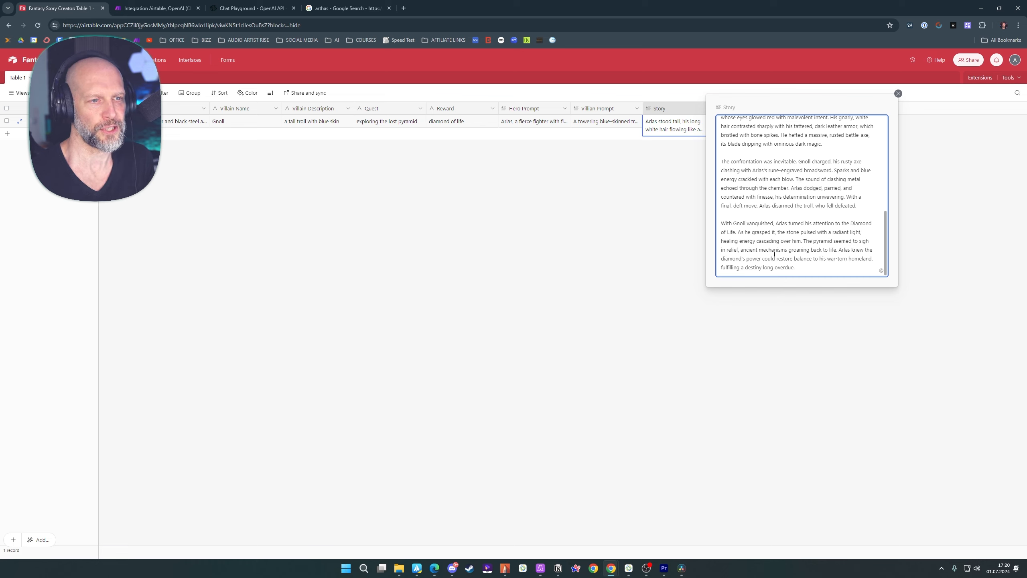
{"action": "left_click", "coordinate": [579, 226]}
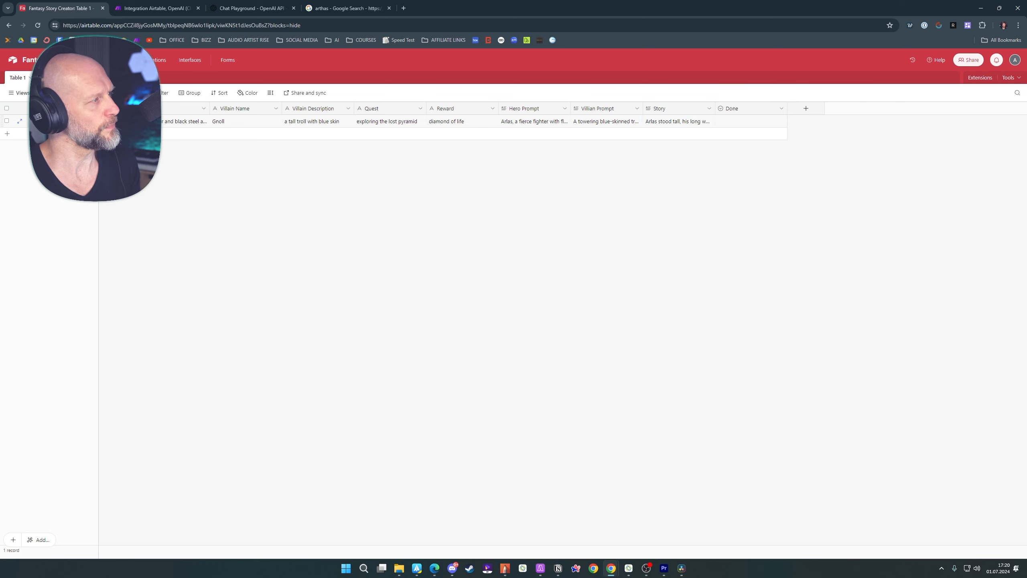
{"action": "left_click", "coordinate": [242, 123]}
{"action": "left_click", "coordinate": [315, 124]}
{"action": "left_click", "coordinate": [382, 124]}
{"action": "left_click", "coordinate": [453, 126]}
{"action": "left_click", "coordinate": [319, 161]}
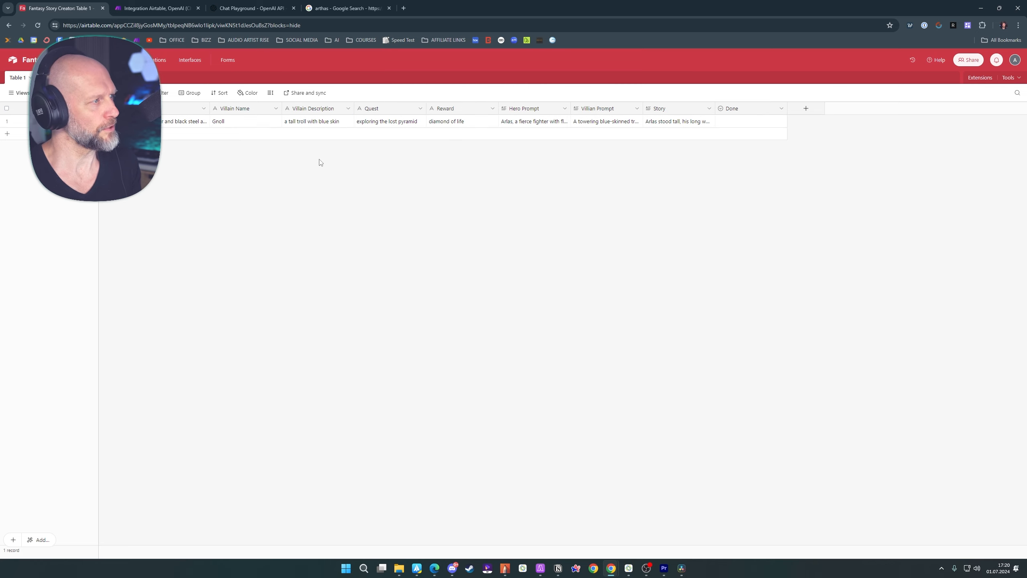
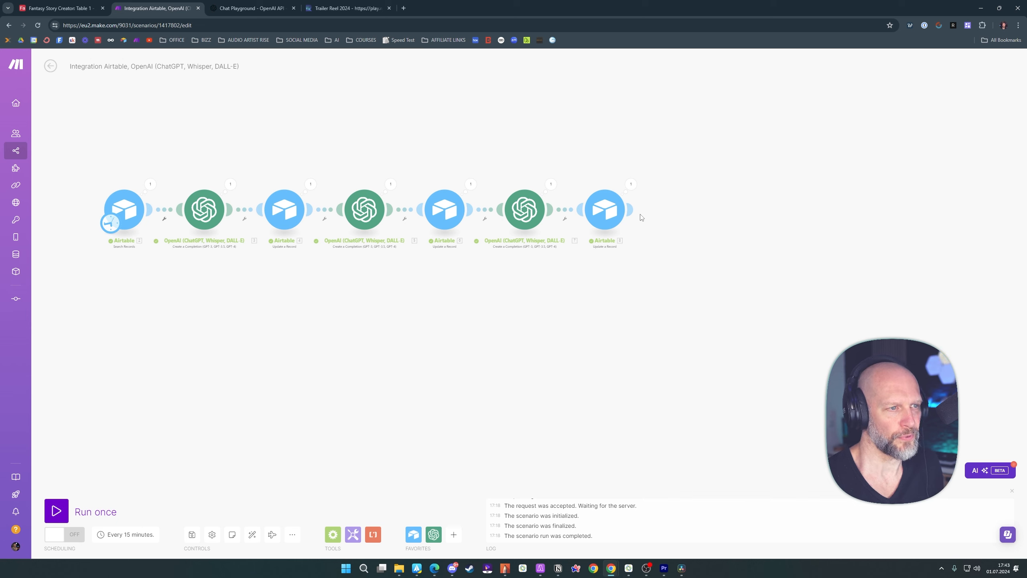
Add a Google Drive "Create a Folder" module after the last Airtable module in the scenario
{"action": "mouse_move", "coordinate": [634, 213]}
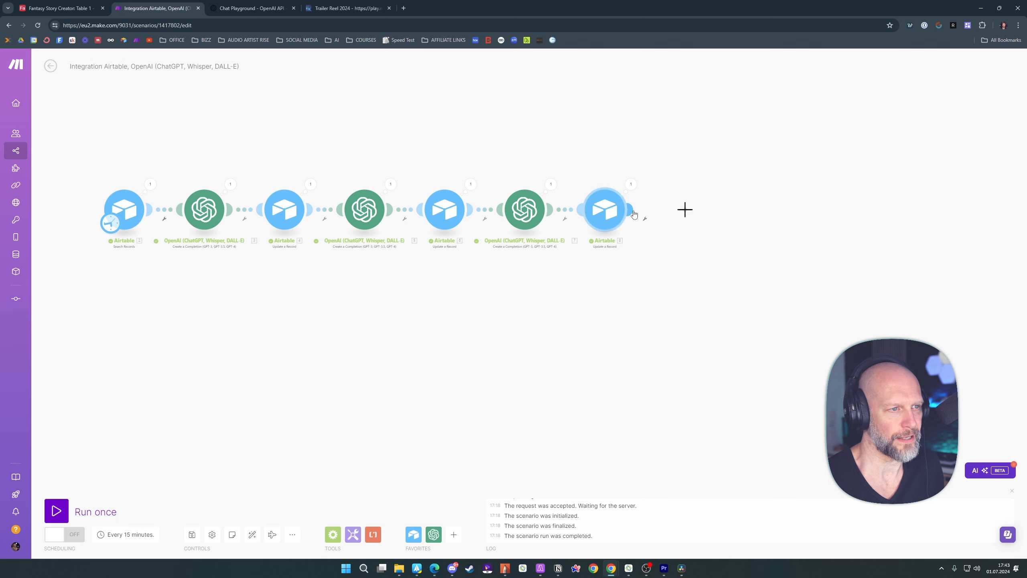
{"action": "left_click", "coordinate": [634, 213]}
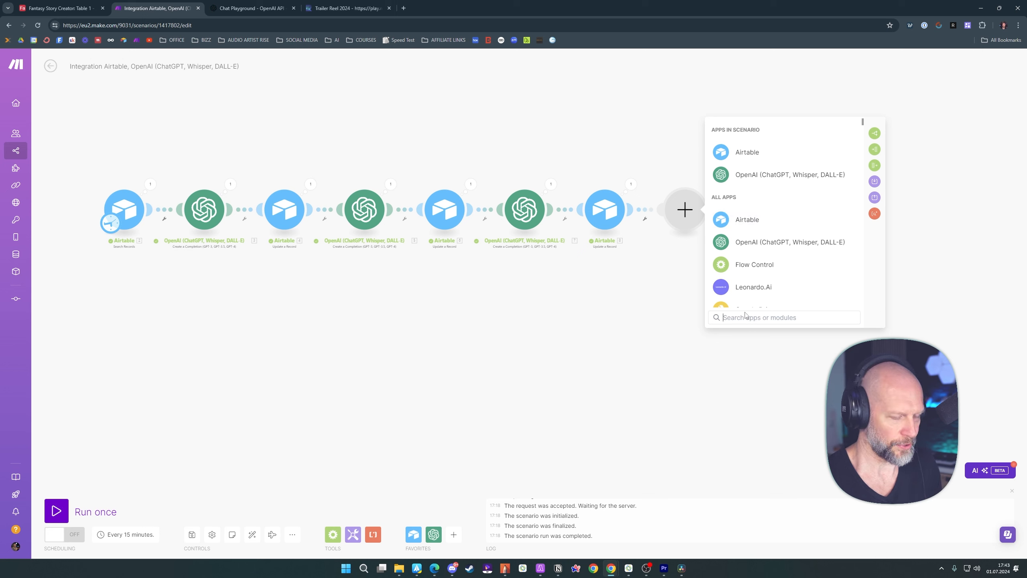
{"action": "type", "text": "goog"}
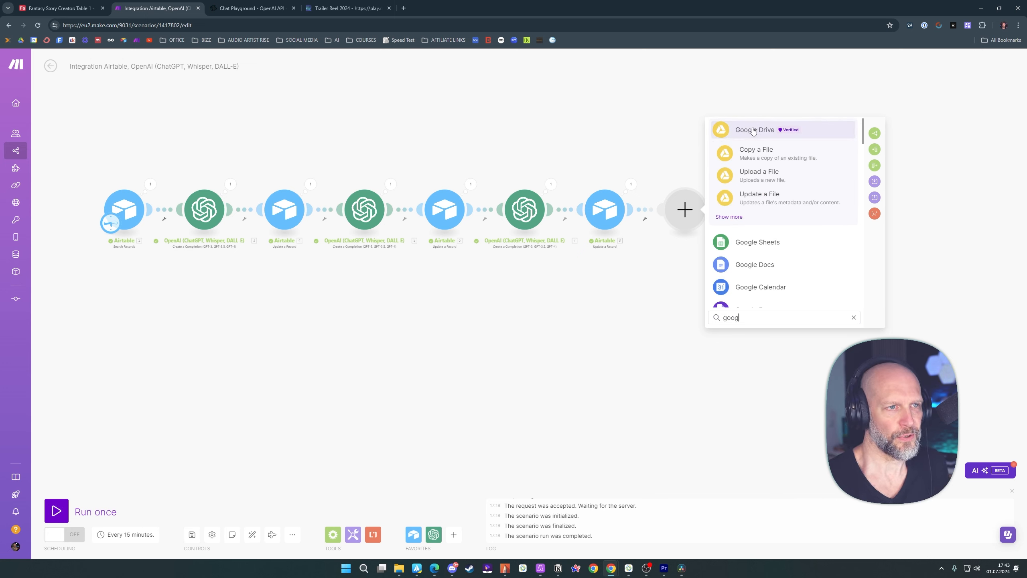
{"action": "left_click", "coordinate": [731, 218]}
{"action": "scroll", "coordinate": [791, 224], "scroll_direction": "down", "scroll_amount": 4}
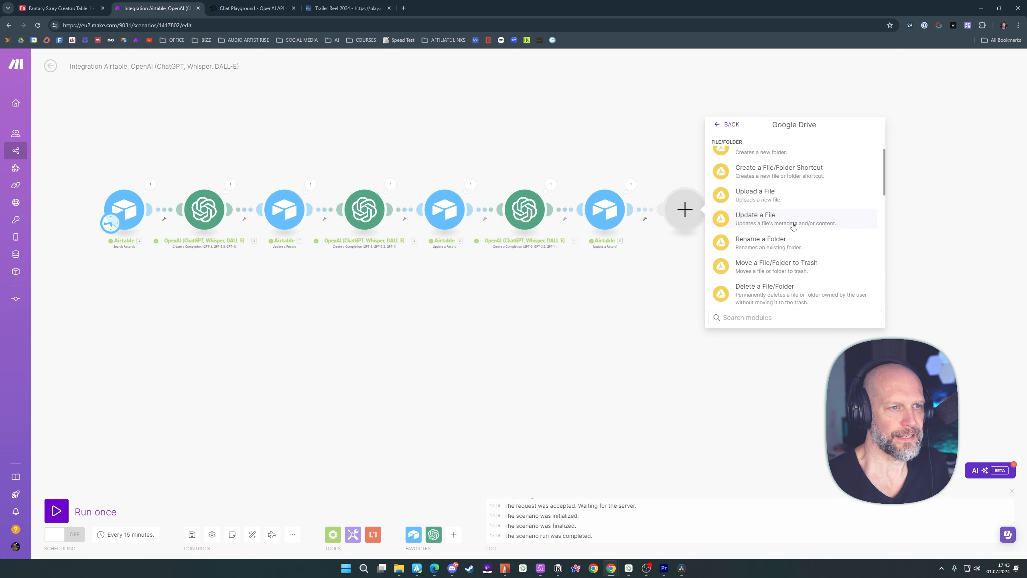
{"action": "scroll", "coordinate": [793, 224], "scroll_direction": "down", "scroll_amount": 3}
{"action": "scroll", "coordinate": [795, 223], "scroll_direction": "up", "scroll_amount": 5}
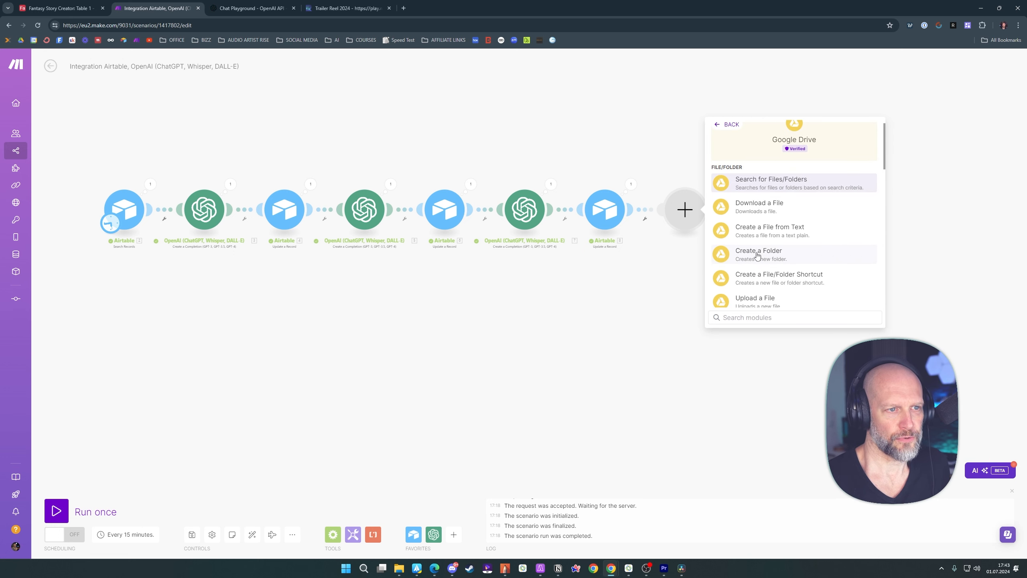
{"action": "left_click", "coordinate": [756, 252]}
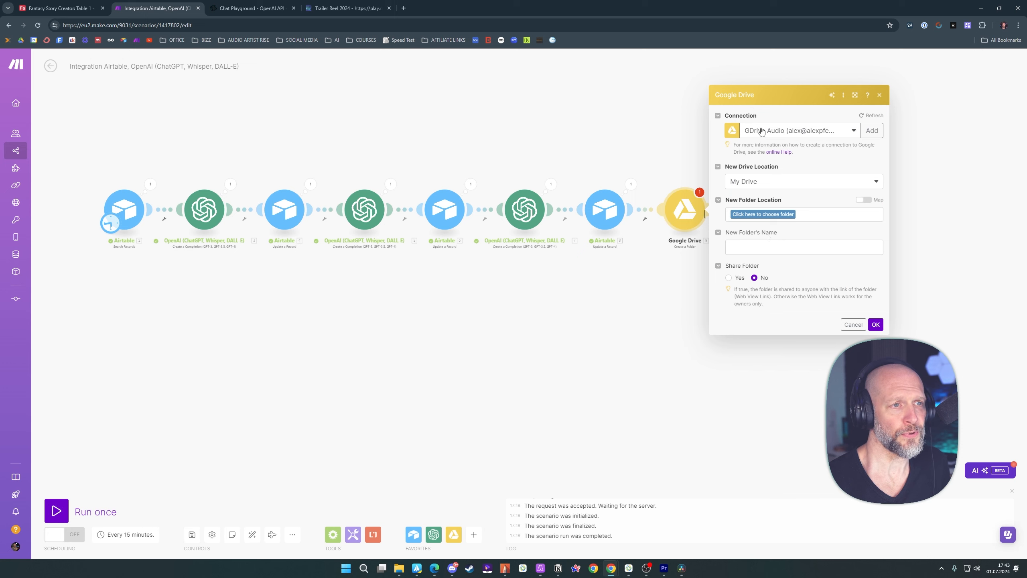
Keep the GDrive Audio connection and My Drive, and set the new folder location to /MAKE/FANTASY STORY CREATOR
{"action": "left_click", "coordinate": [851, 130]}
{"action": "left_click", "coordinate": [799, 113]}
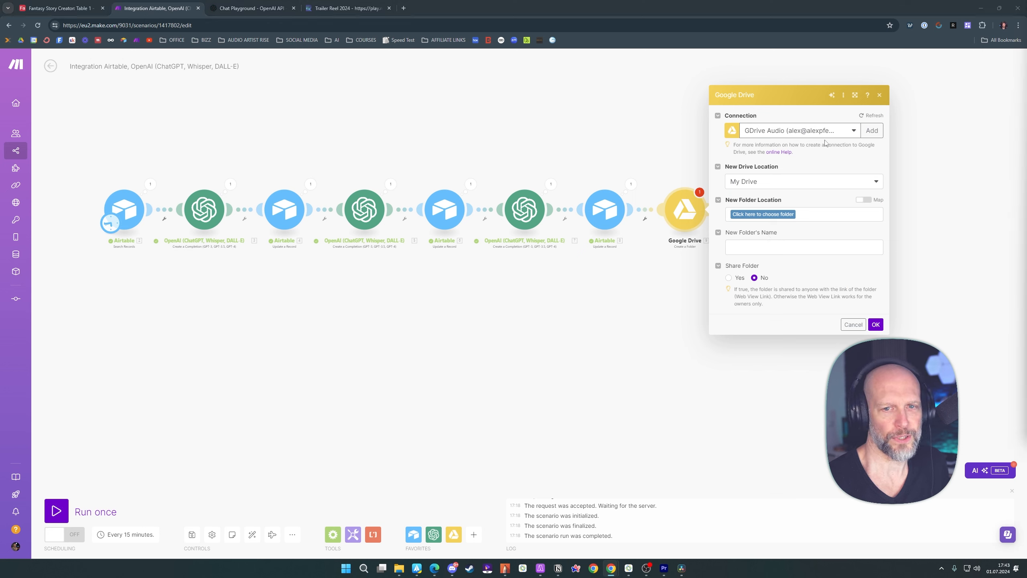
{"action": "left_click", "coordinate": [762, 182]}
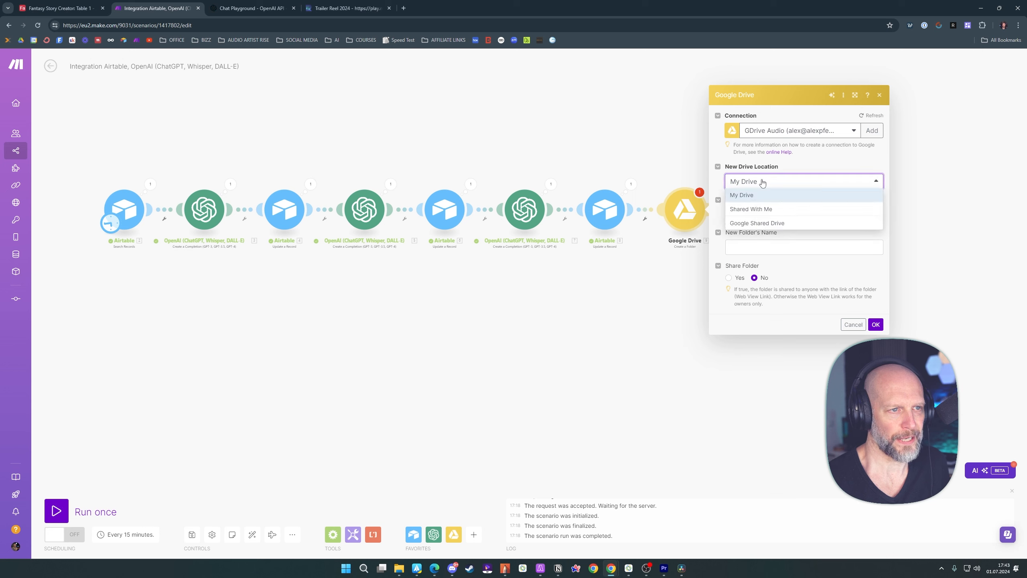
{"action": "left_click", "coordinate": [765, 201]}
{"action": "left_click", "coordinate": [779, 183]}
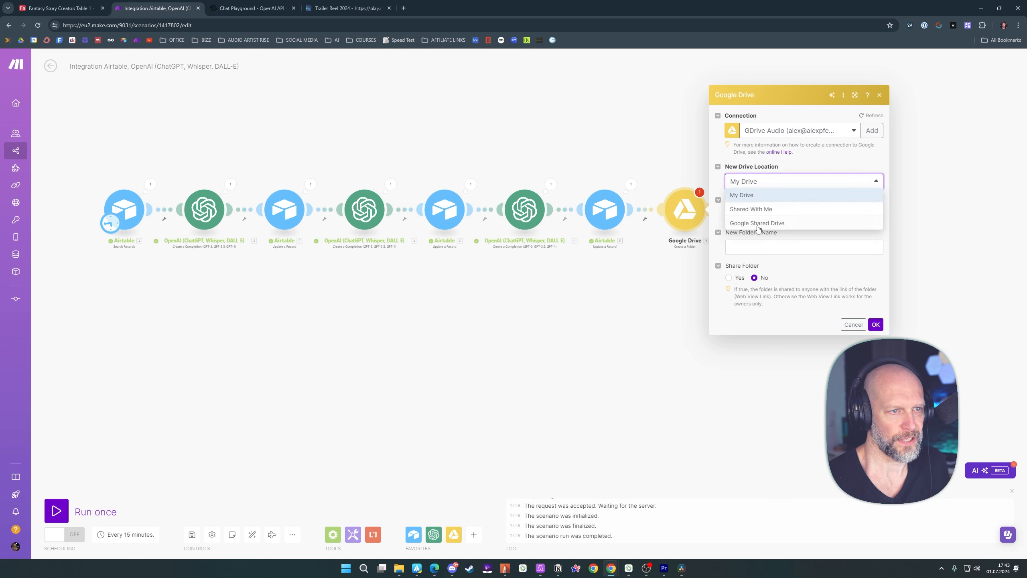
{"action": "left_click", "coordinate": [755, 198]}
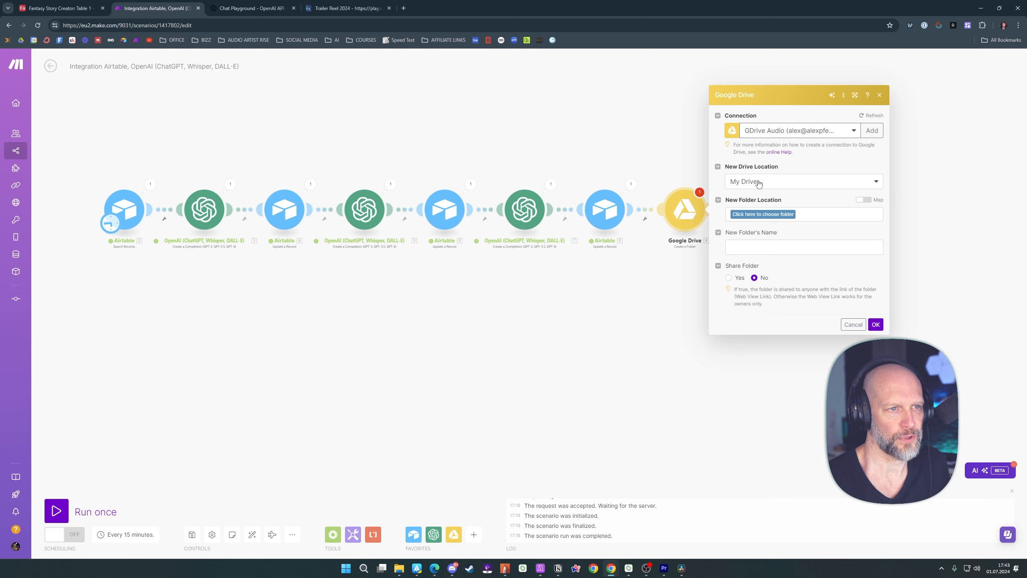
{"action": "left_click", "coordinate": [769, 218]}
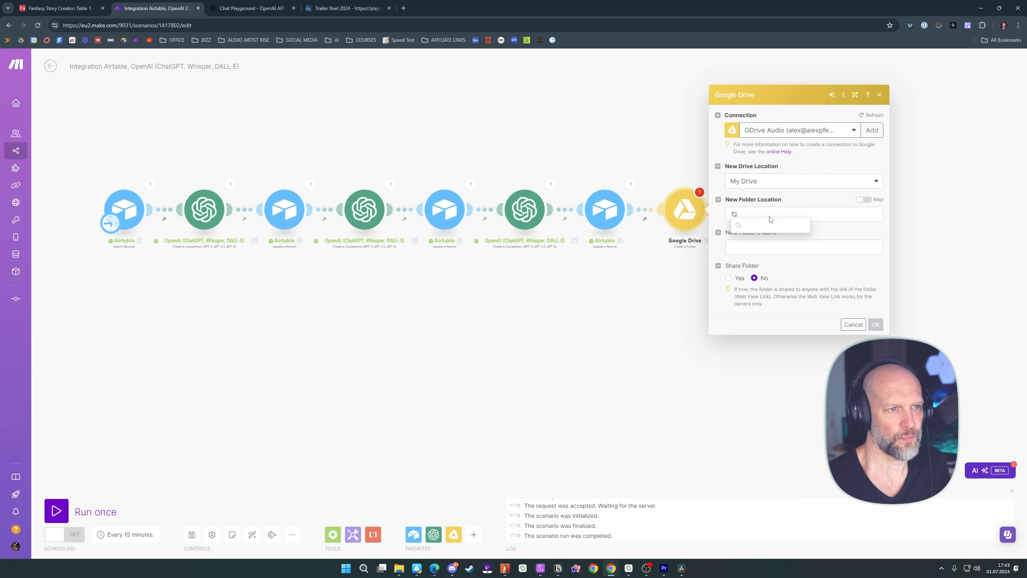
{"action": "left_click", "coordinate": [752, 279]}
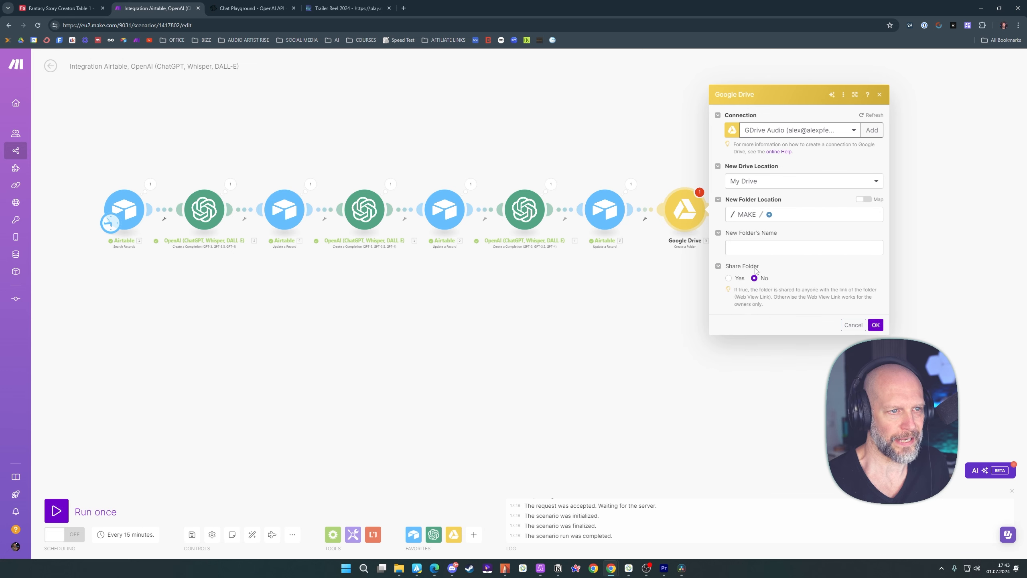
{"action": "left_click", "coordinate": [770, 215]}
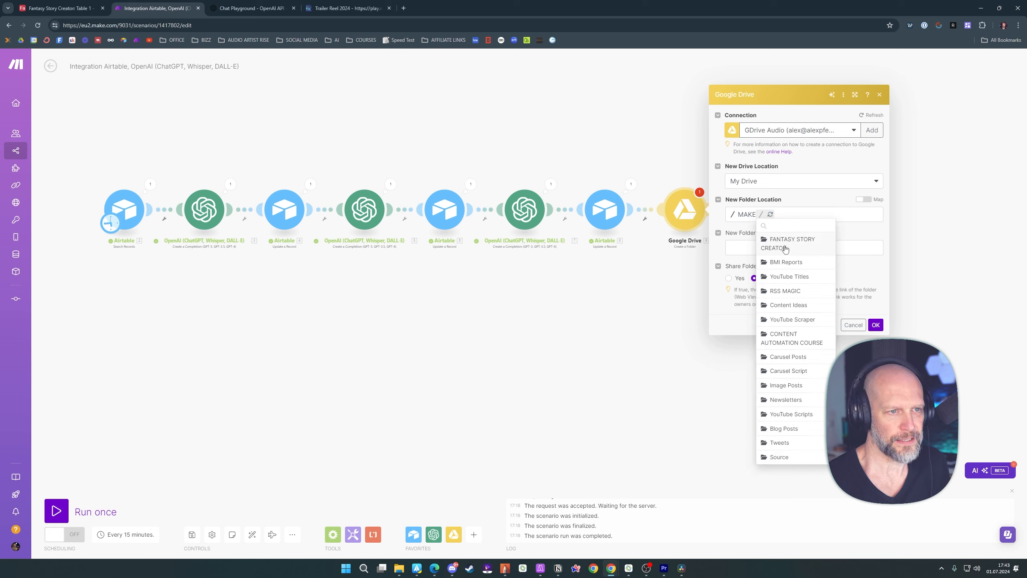
{"action": "left_click", "coordinate": [784, 245]}
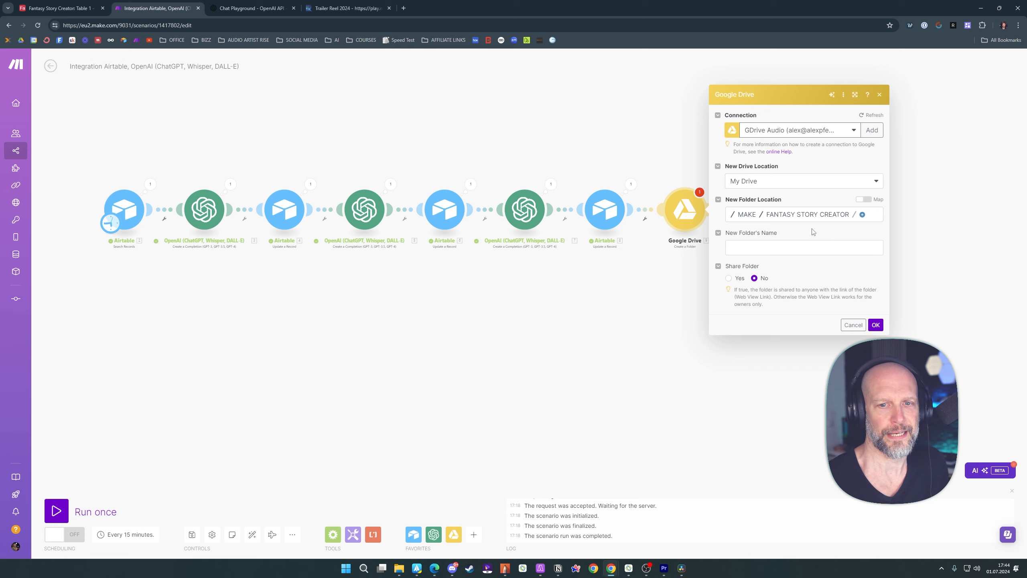
Name the new folder "Story of" followed by the mapped Airtable Hero Name, and save the Google Drive module
{"action": "left_click", "coordinate": [748, 248]}
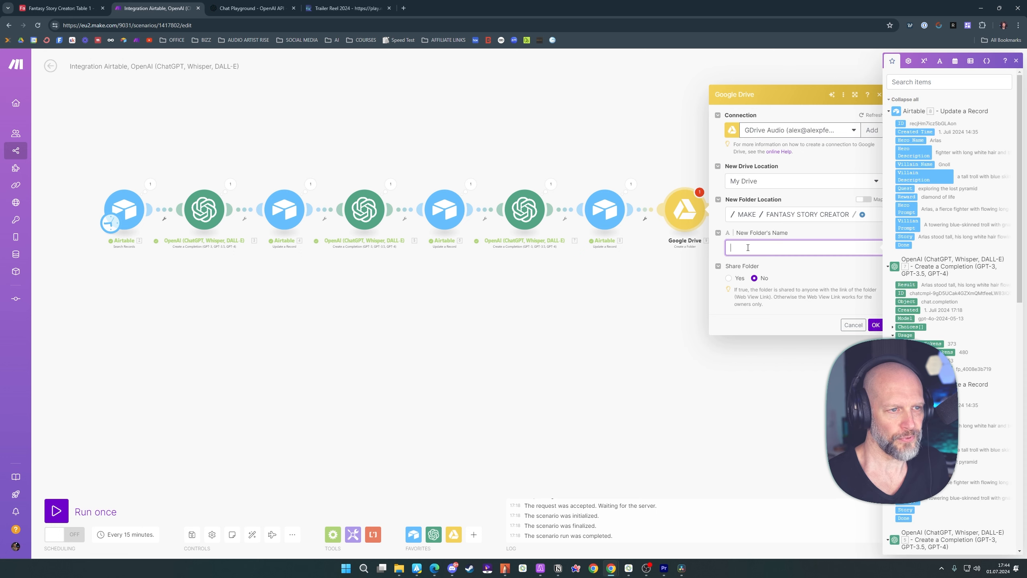
{"action": "type", "text": "Stor"}
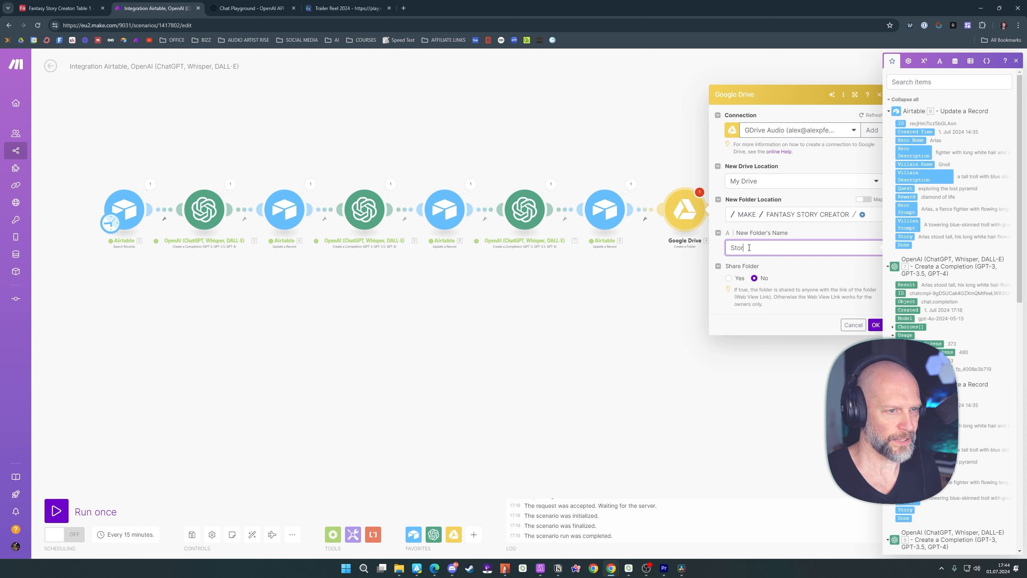
{"action": "type", "text": "y of"}
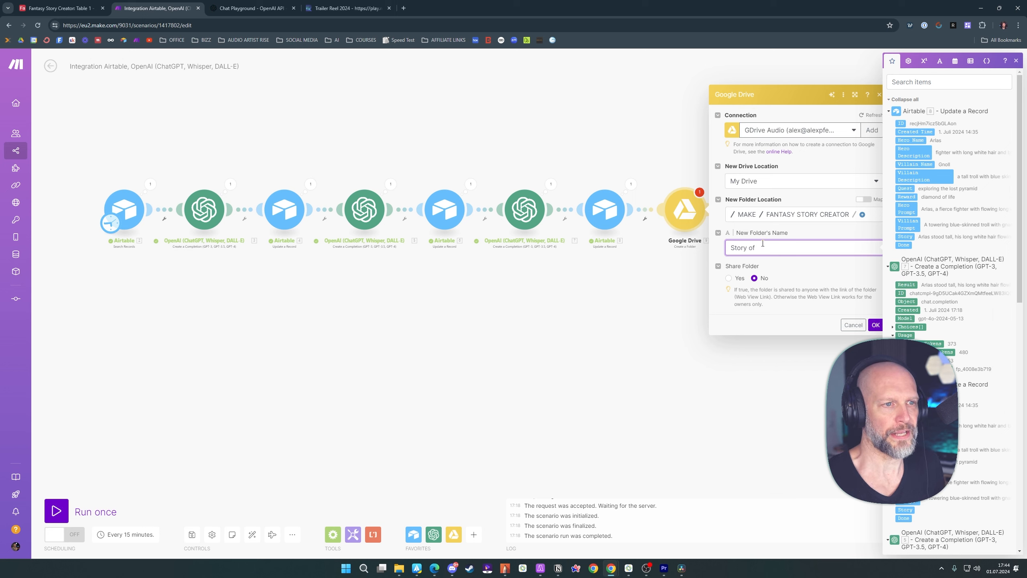
{"action": "left_click", "coordinate": [911, 140]}
{"action": "left_click", "coordinate": [804, 234]}
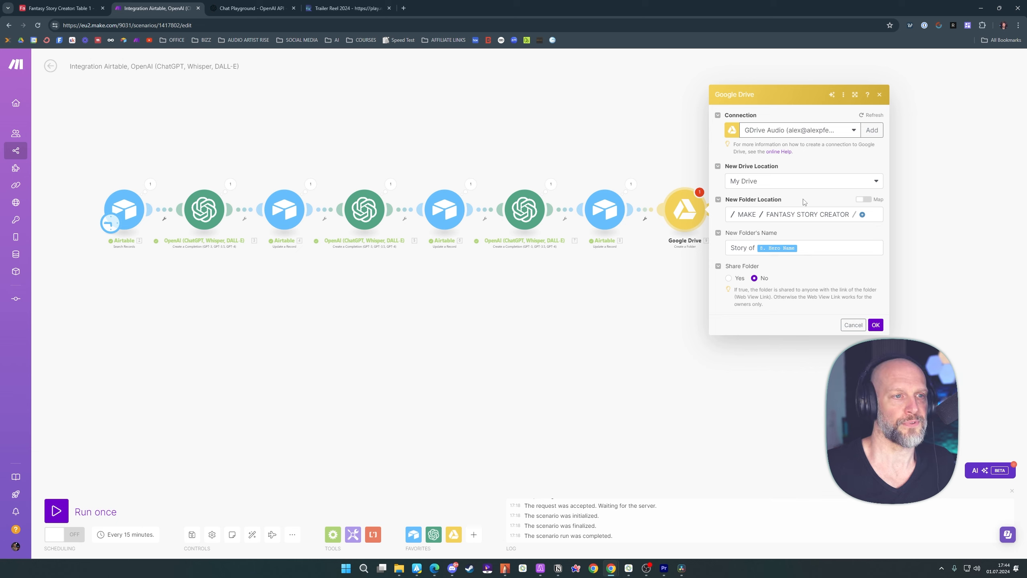
{"action": "left_click", "coordinate": [876, 325]}
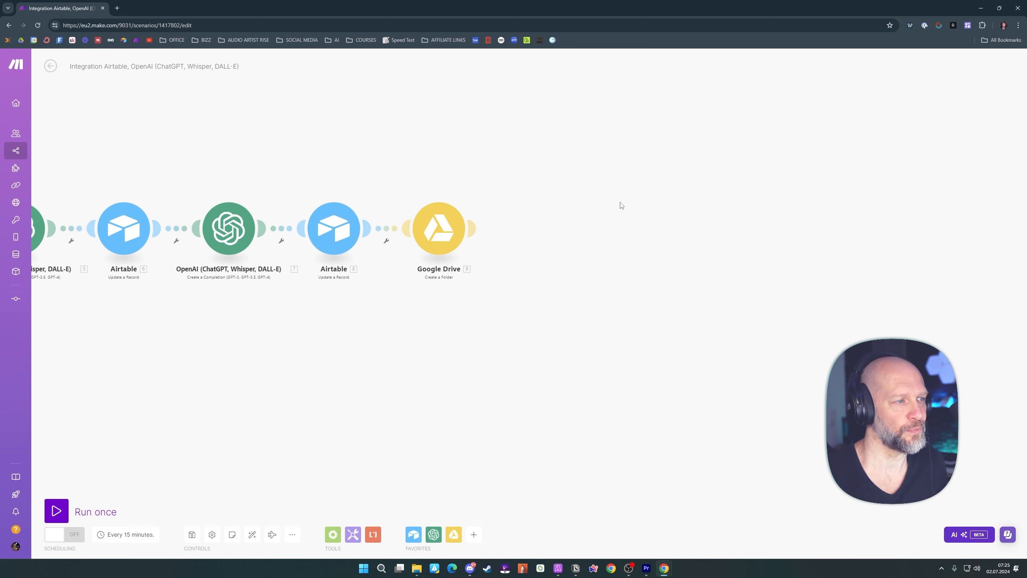
{"action": "right_click", "coordinate": [593, 188]}
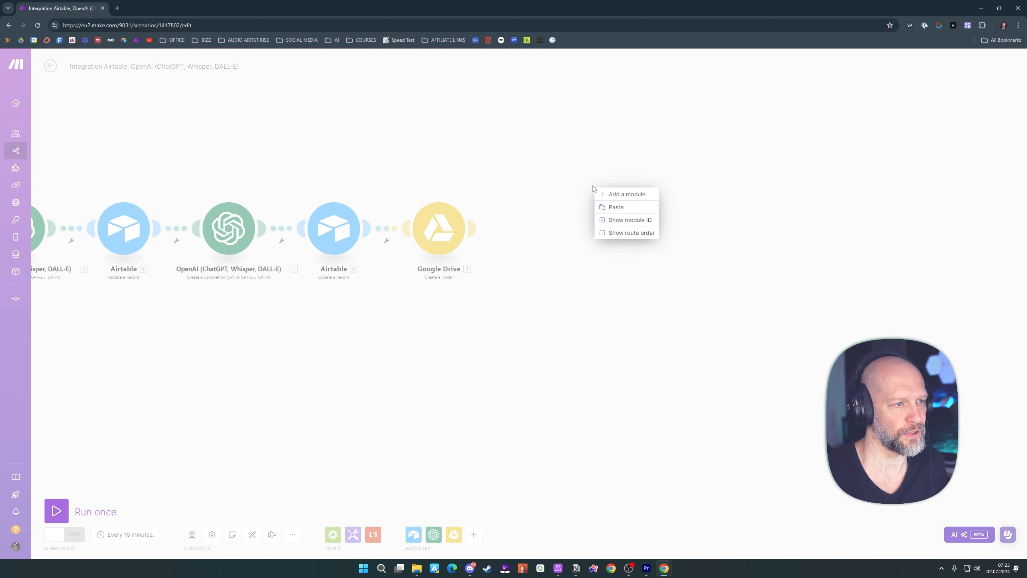
{"action": "right_click", "coordinate": [639, 177]}
{"action": "left_click", "coordinate": [644, 151]}
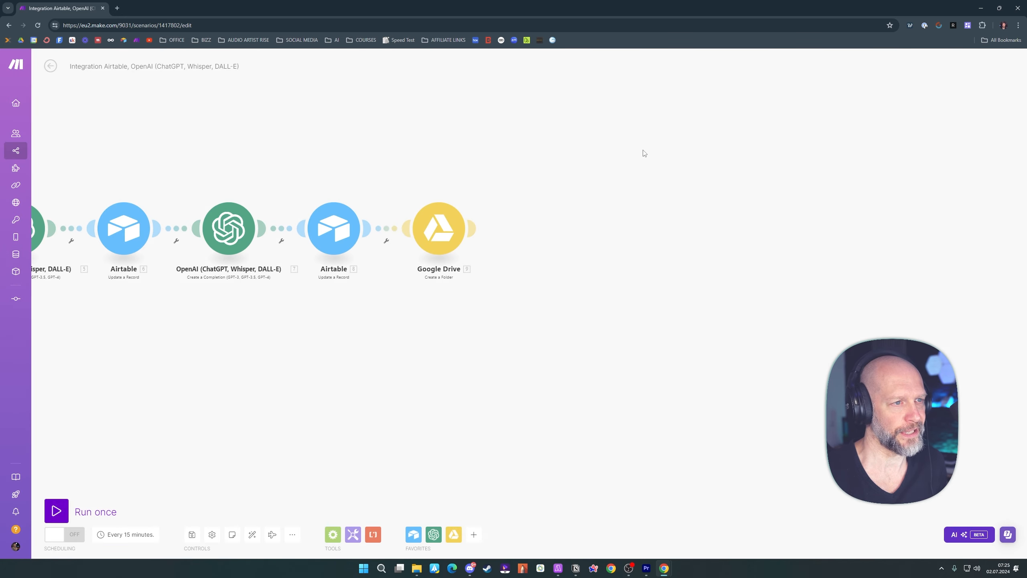
Add a Flow Control Router as a separate module on the empty canvas beyond the Google Drive module
{"action": "right_click", "coordinate": [663, 185]}
{"action": "left_click", "coordinate": [684, 190]}
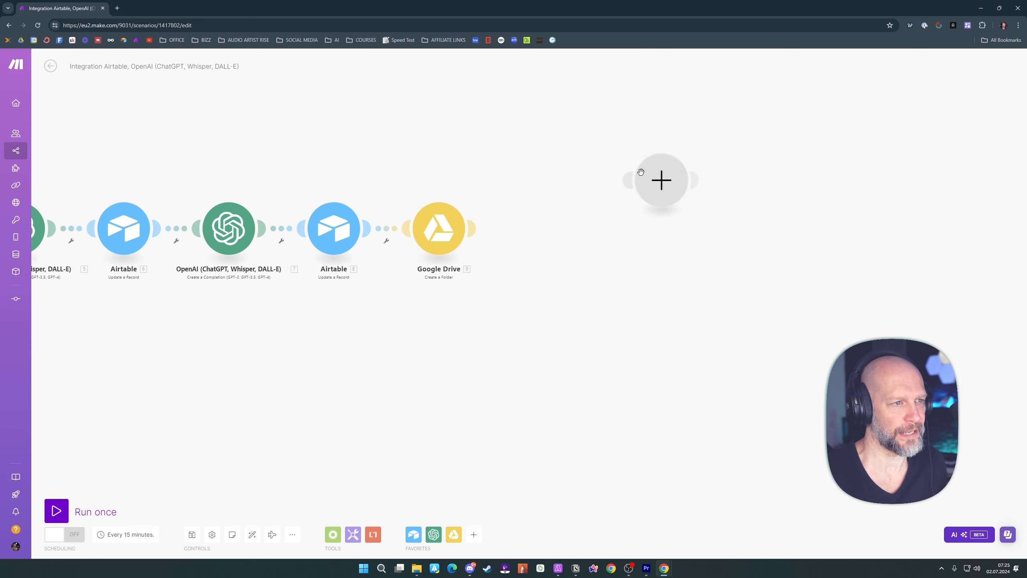
{"action": "left_click", "coordinate": [663, 186]}
{"action": "type", "text": "router"}
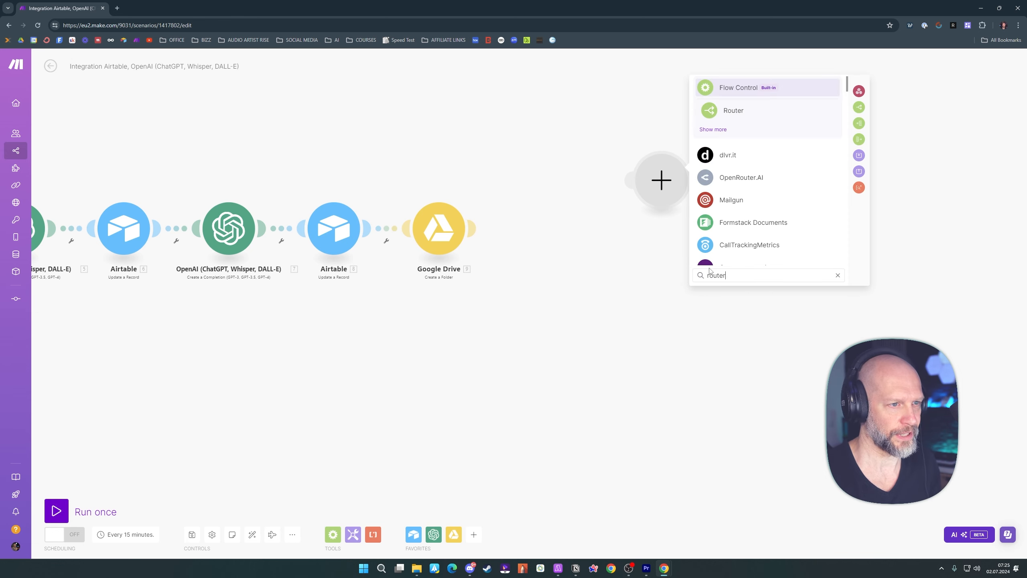
{"action": "left_click", "coordinate": [733, 112]}
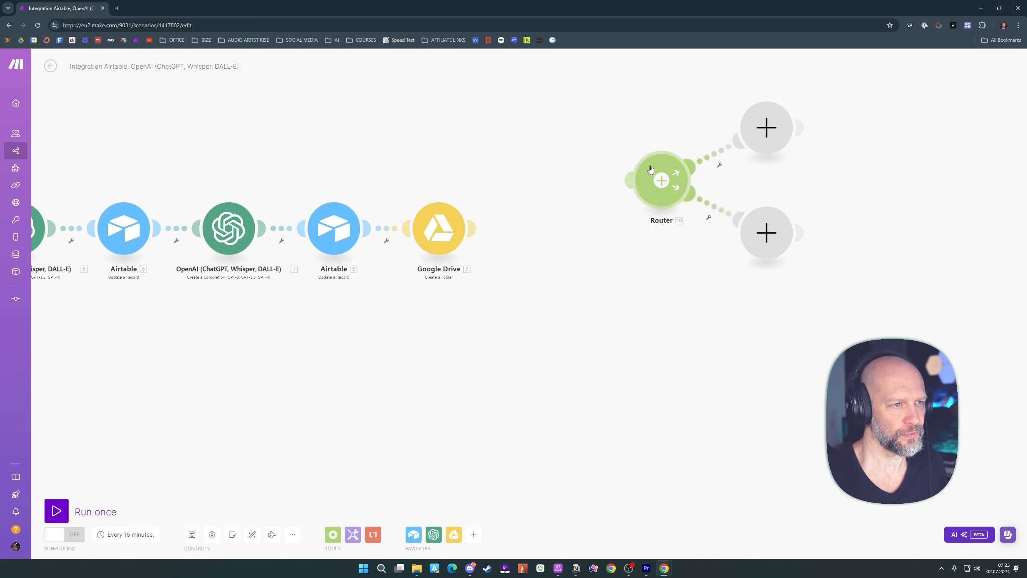
Connect the Google Drive module to the Router, spread out its two empty branches, and auto-align the scenario
{"action": "left_click_drag", "start_coordinate": [651, 170], "coordinate": [576, 206]}
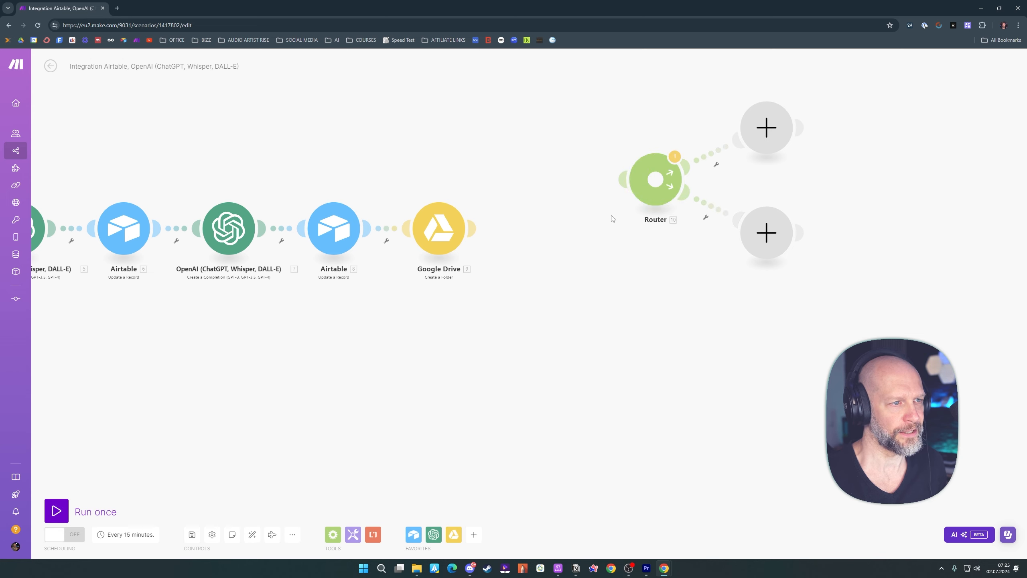
{"action": "left_click", "coordinate": [473, 229]}
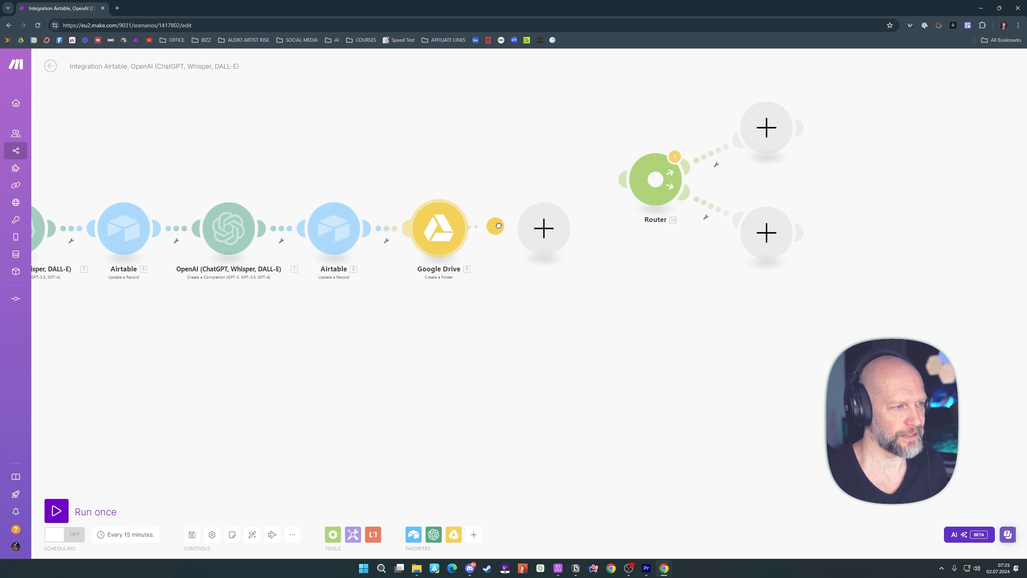
{"action": "left_click_drag", "start_coordinate": [539, 193], "coordinate": [581, 203]}
{"action": "left_click_drag", "start_coordinate": [764, 237], "coordinate": [736, 290]}
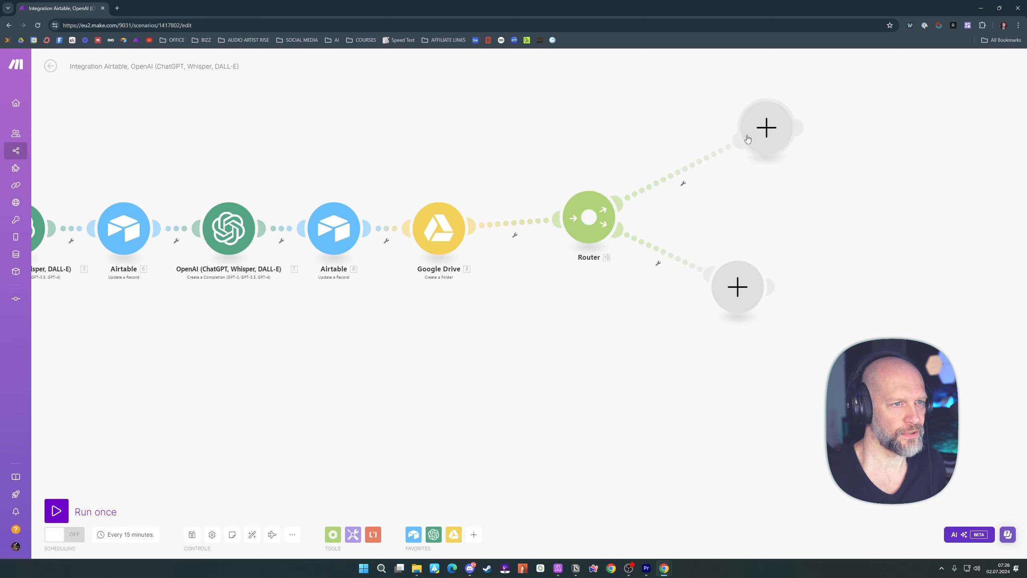
{"action": "left_click_drag", "start_coordinate": [749, 147], "coordinate": [715, 148]}
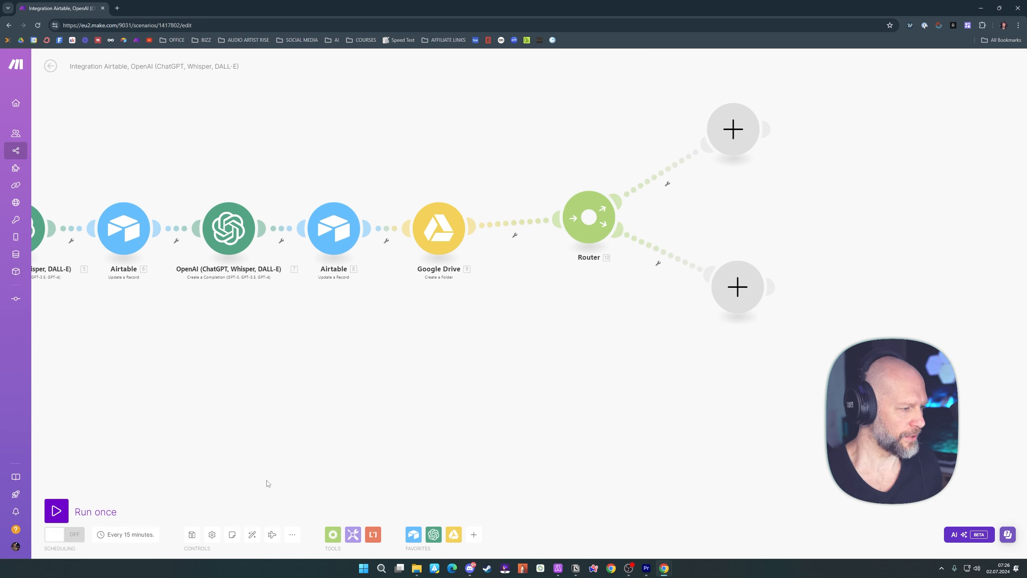
{"action": "left_click", "coordinate": [253, 535]}
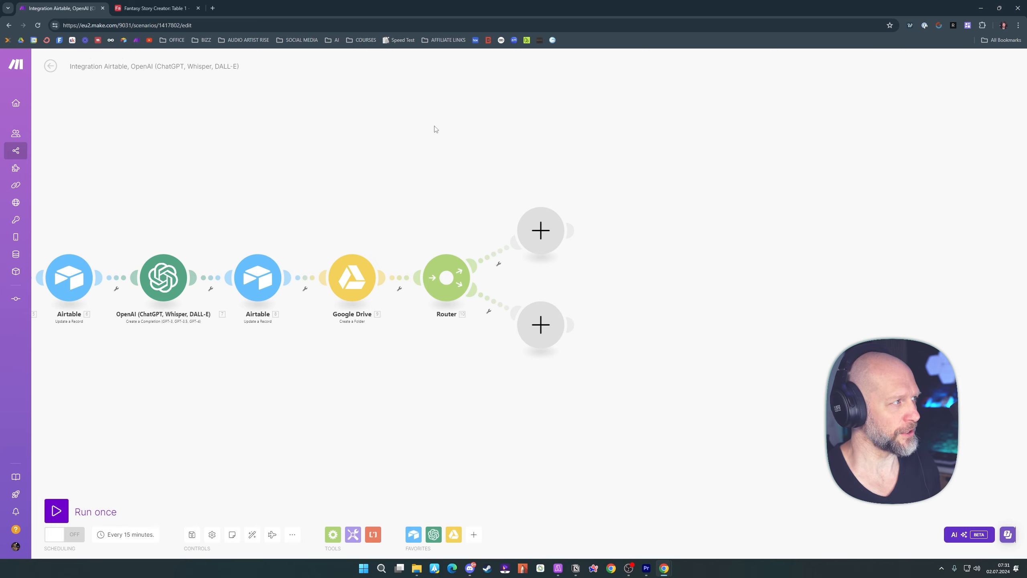
Switch to the Fantasy Story Creator table in Airtable and examine the paragraphs of the first record's expanded Story
{"action": "left_click", "coordinate": [156, 8]}
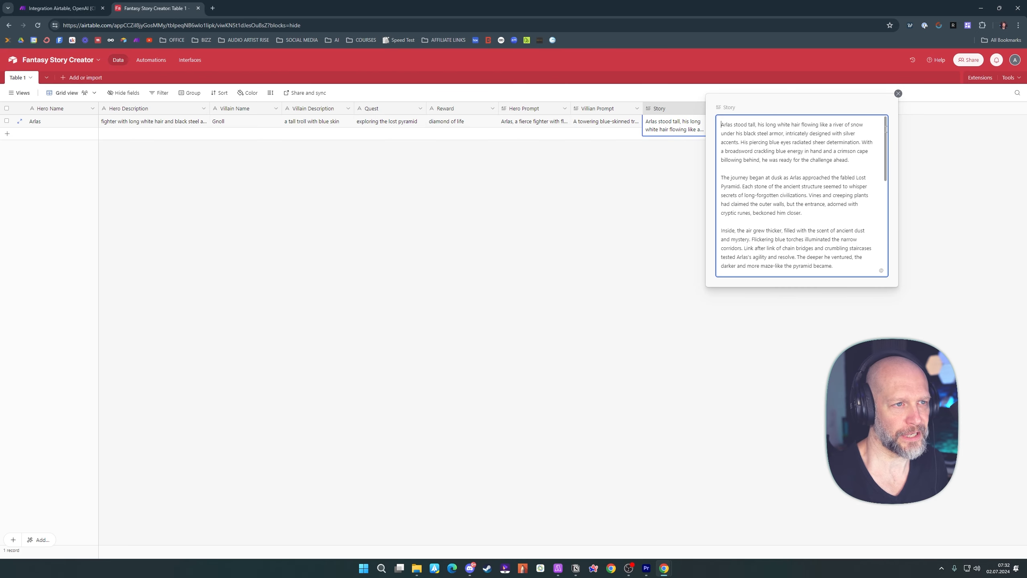
{"action": "mouse_move", "coordinate": [885, 130]}
{"action": "left_mouse_down"}
{"action": "mouse_move", "coordinate": [885, 216]}
{"action": "mouse_move", "coordinate": [896, 121]}
{"action": "left_mouse_up"}
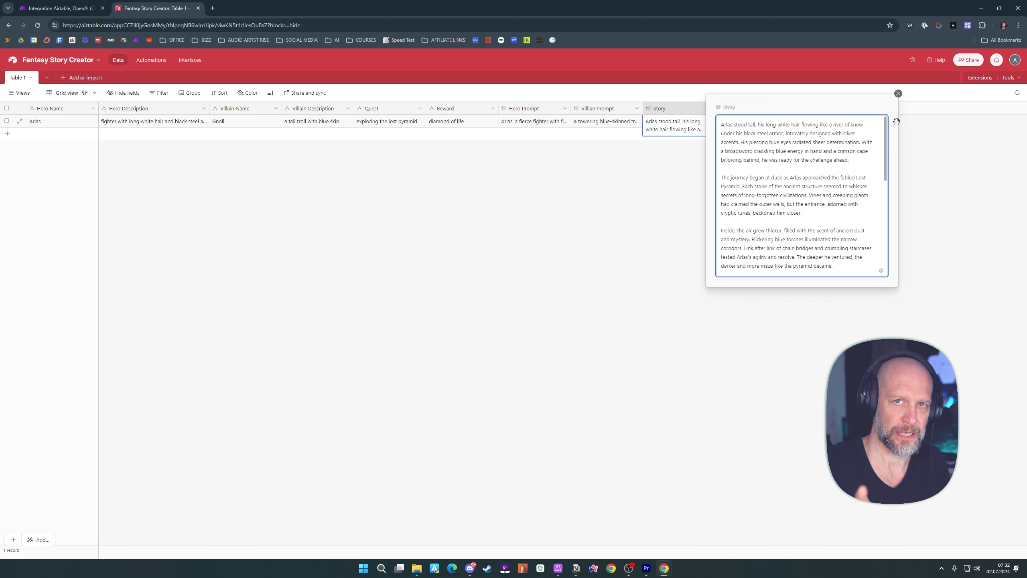
{"action": "left_click_drag", "start_coordinate": [722, 123], "coordinate": [857, 158]}
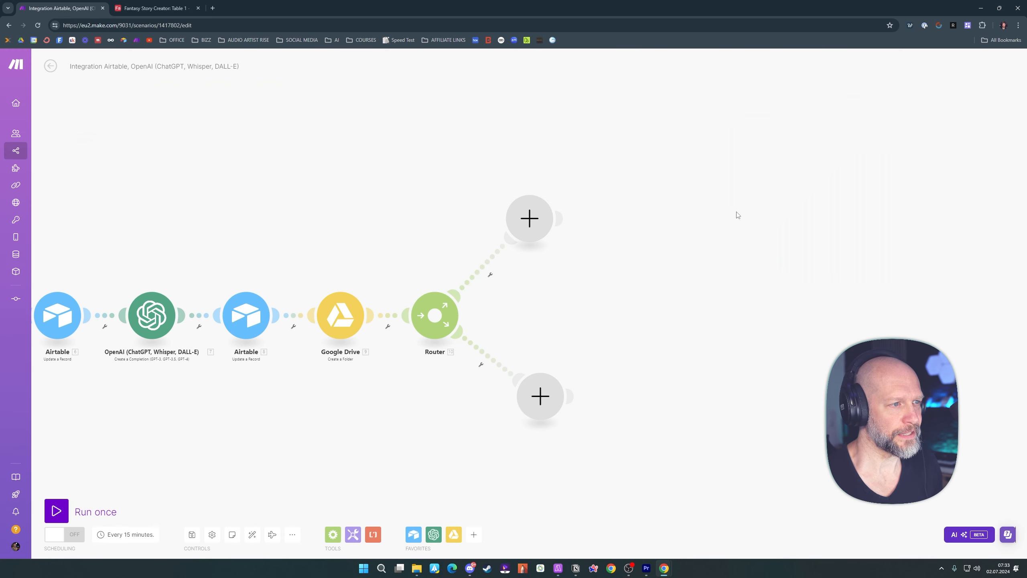
In the Make scenario, add a Flow Control Iterator to the Router's upper branch
{"action": "left_click", "coordinate": [528, 224]}
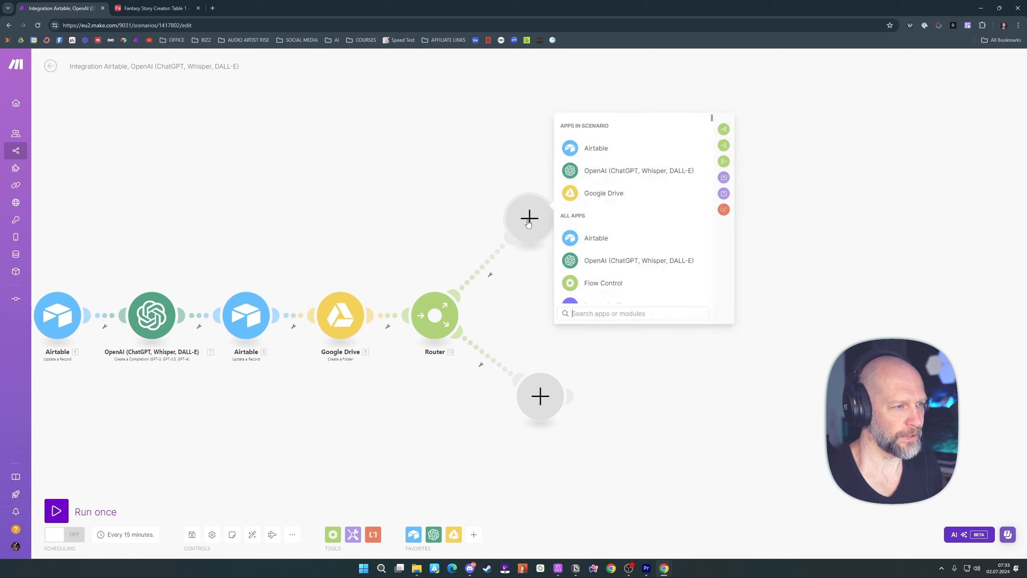
{"action": "left_click", "coordinate": [603, 283]}
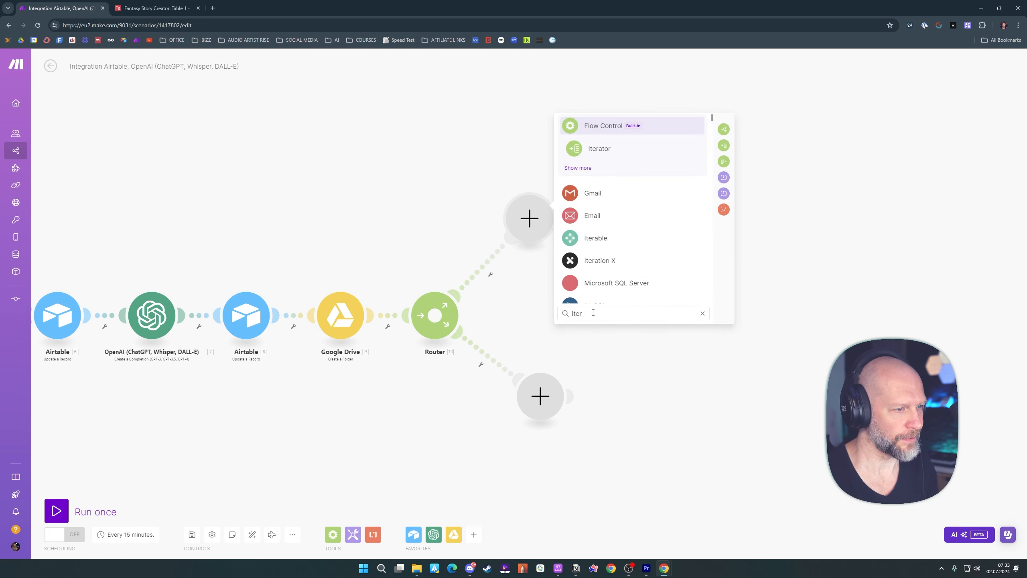
{"action": "left_click", "coordinate": [599, 148]}
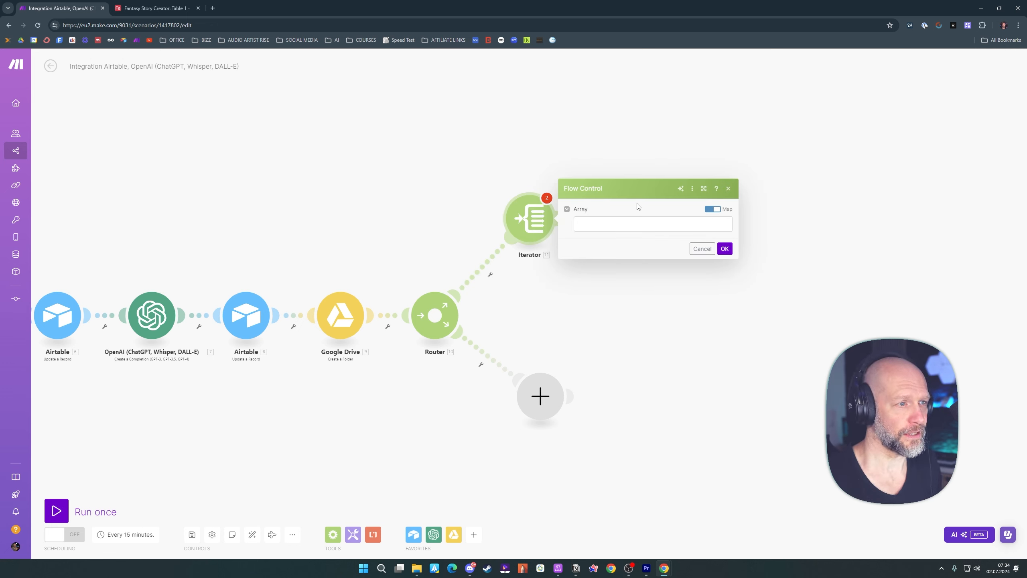
Fill the Iterator's Array with a split function applied to the Story field from the latest Airtable Update a Record module
{"action": "left_click", "coordinate": [598, 224]}
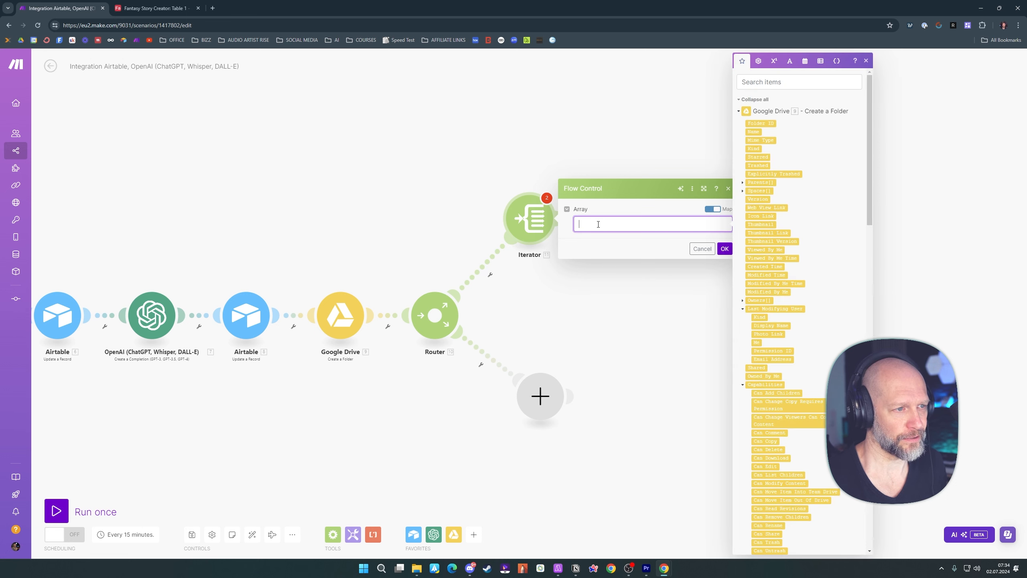
{"action": "left_click", "coordinate": [790, 62]}
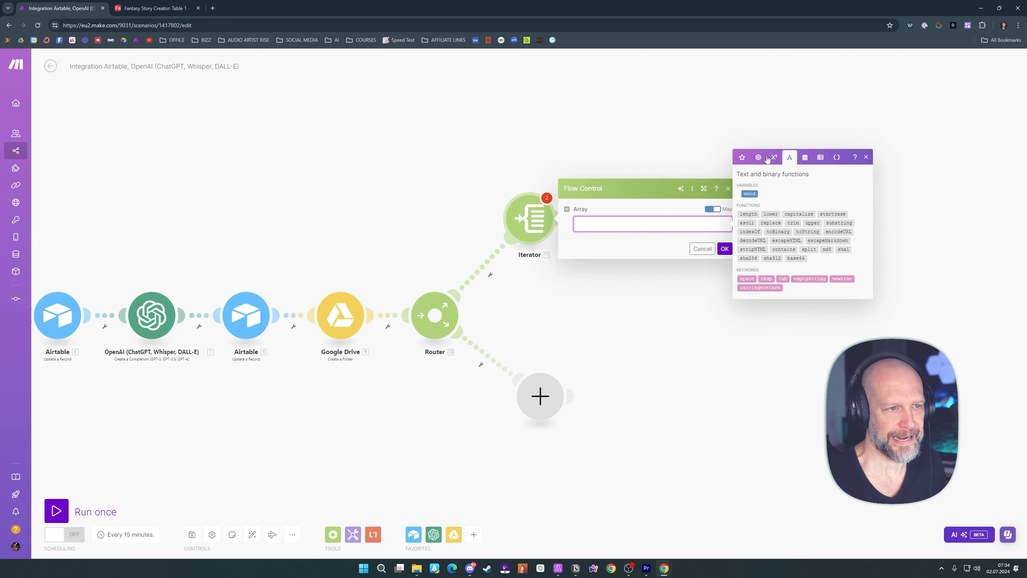
{"action": "left_click", "coordinate": [809, 249]}
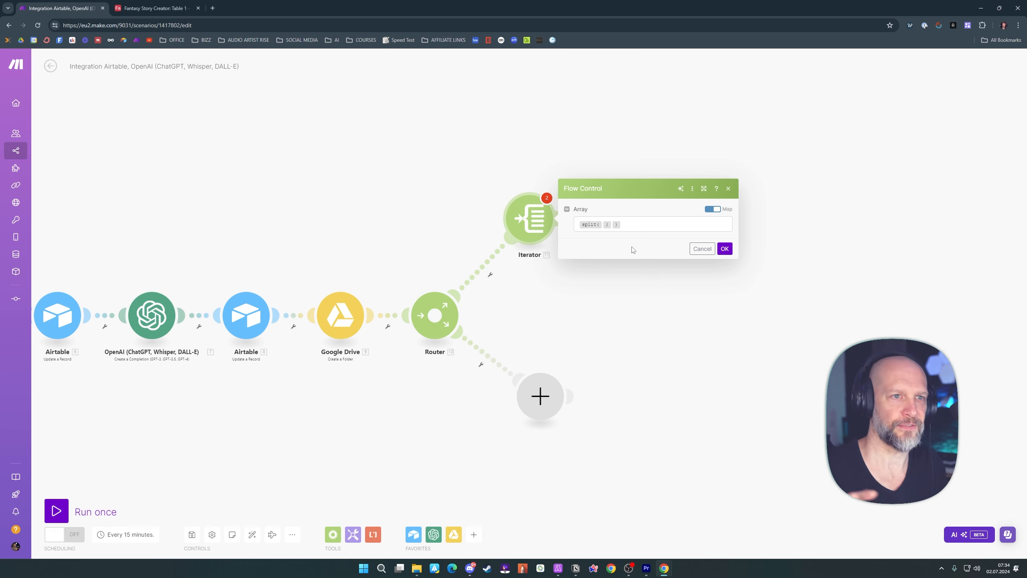
{"action": "left_click", "coordinate": [605, 229]}
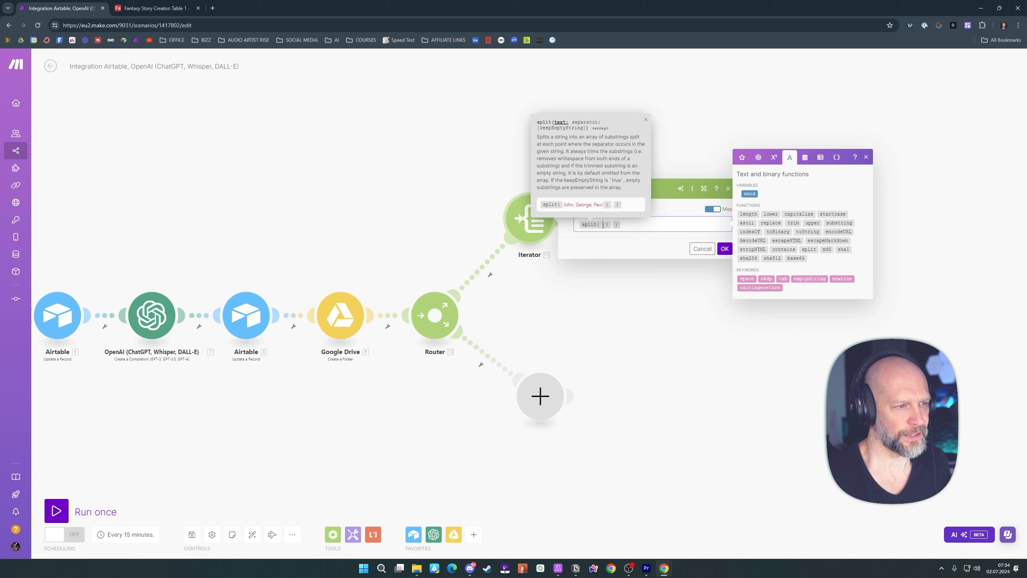
{"action": "left_click", "coordinate": [742, 160]}
{"action": "scroll", "coordinate": [757, 276], "scroll_direction": "down", "scroll_amount": 10}
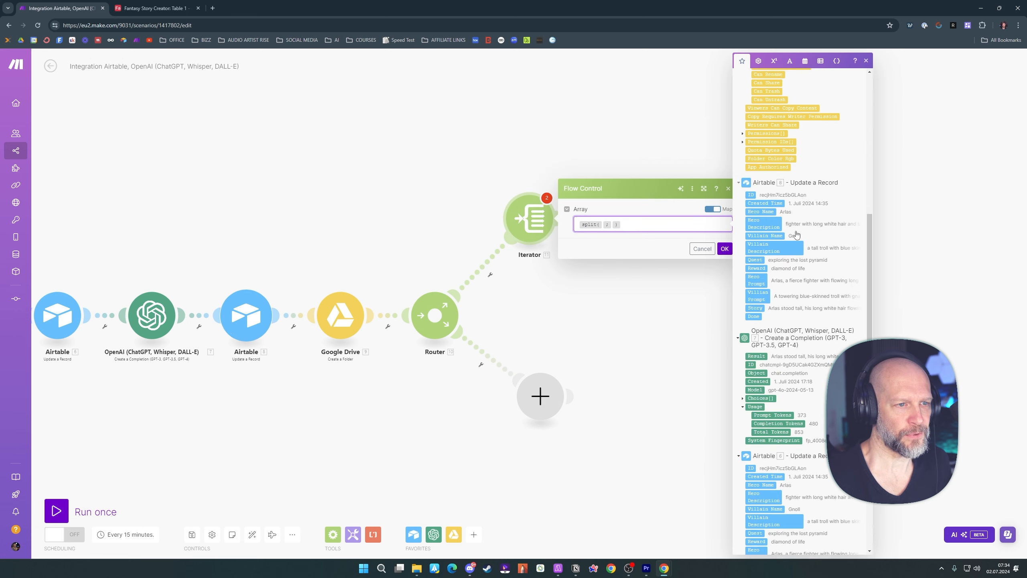
{"action": "left_click", "coordinate": [757, 276]}
Use newline as the split separator, save the Iterator, and check the paragraph breaks of the Story in Airtable
{"action": "left_click", "coordinate": [642, 224]}
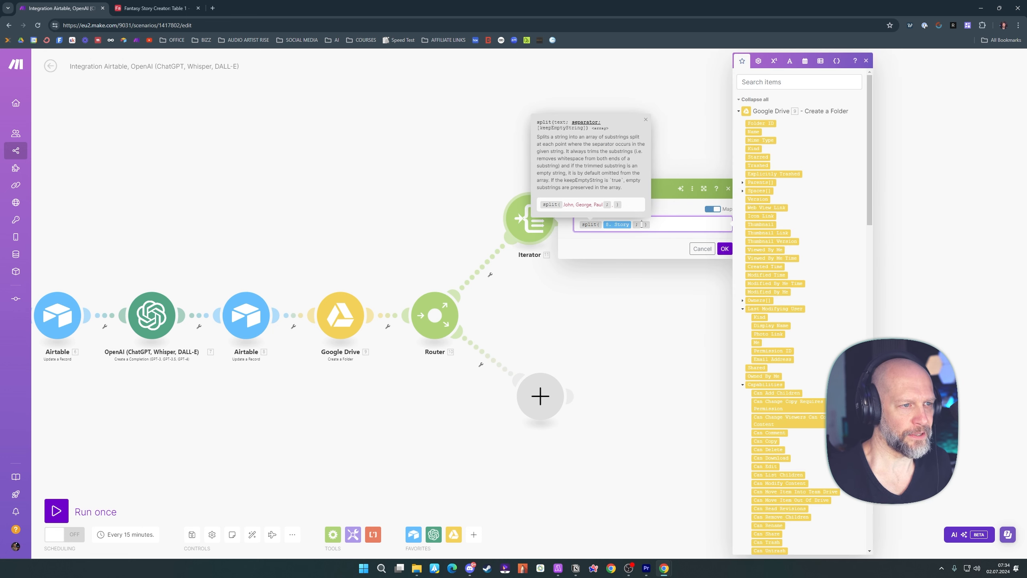
{"action": "left_click", "coordinate": [789, 62]}
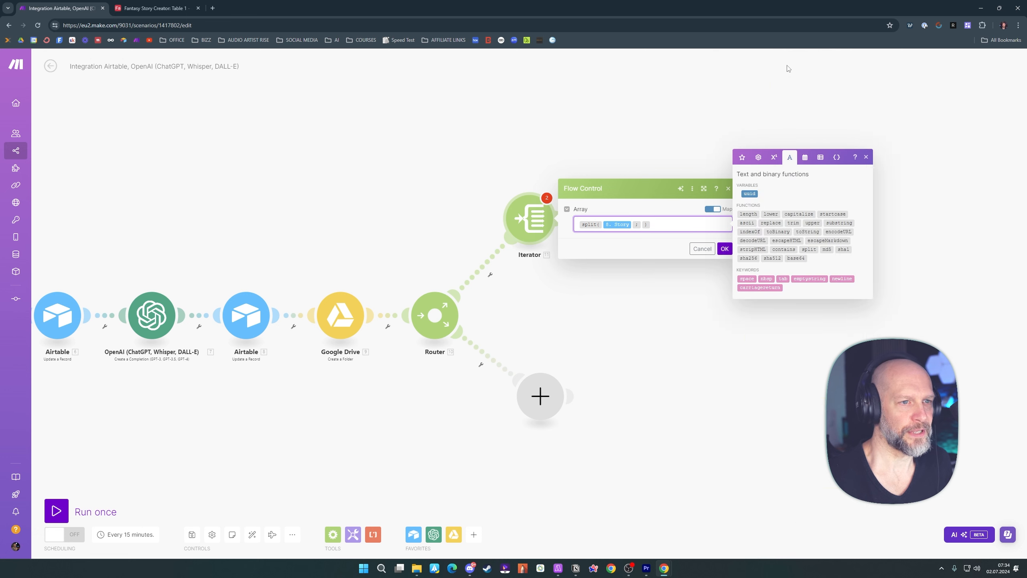
{"action": "left_click", "coordinate": [844, 278]}
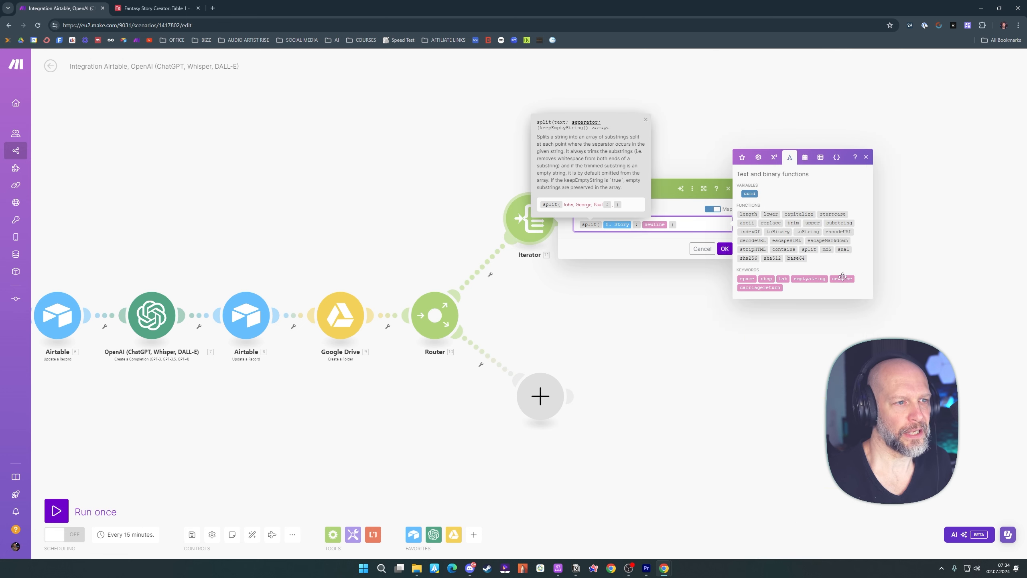
{"action": "left_click", "coordinate": [726, 249]}
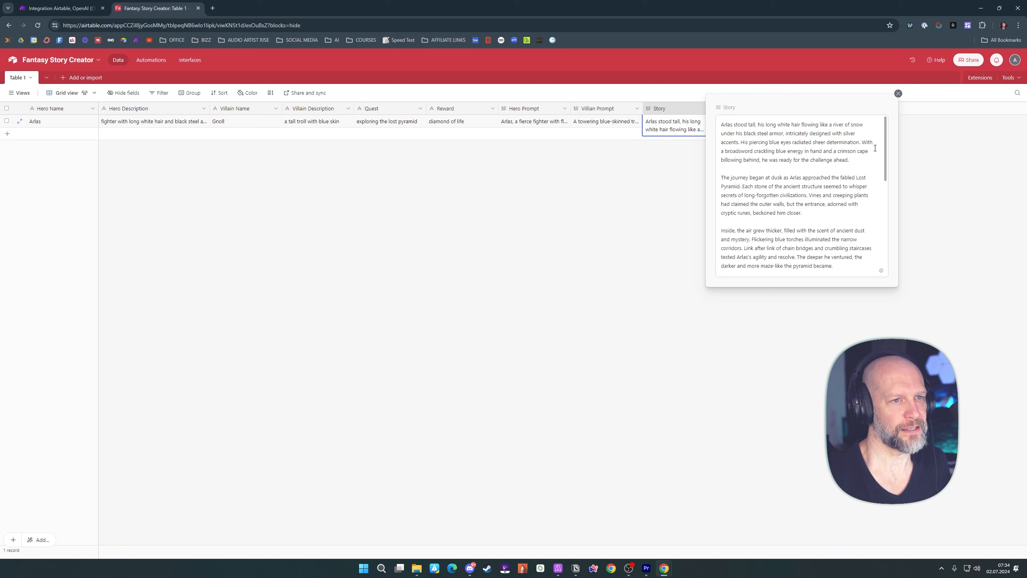
{"action": "left_click", "coordinate": [851, 161]}
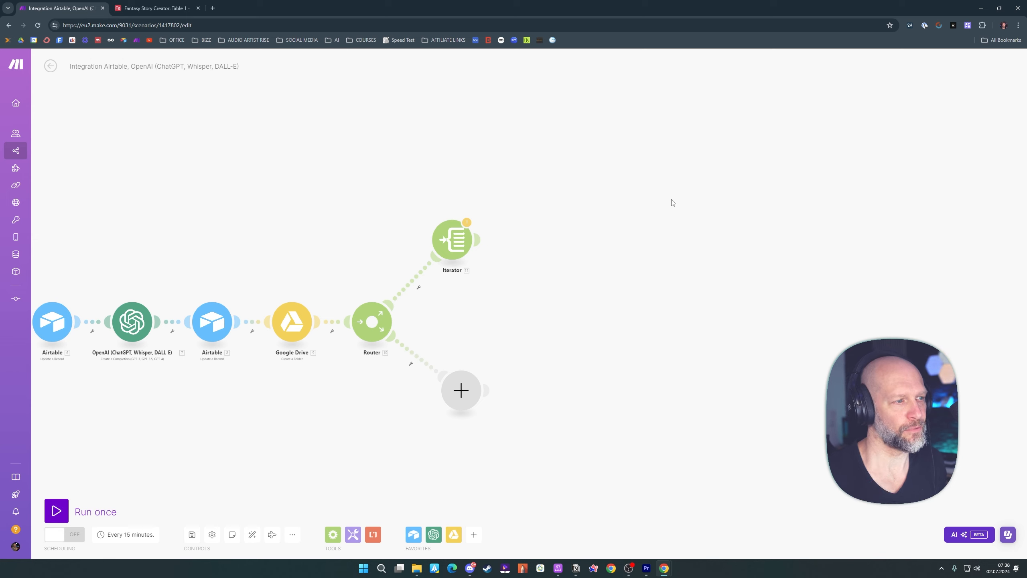
Add a Router after the Iterator and an OpenAI Create a Completion module on that Router's upper branch
{"action": "left_click", "coordinate": [480, 241]}
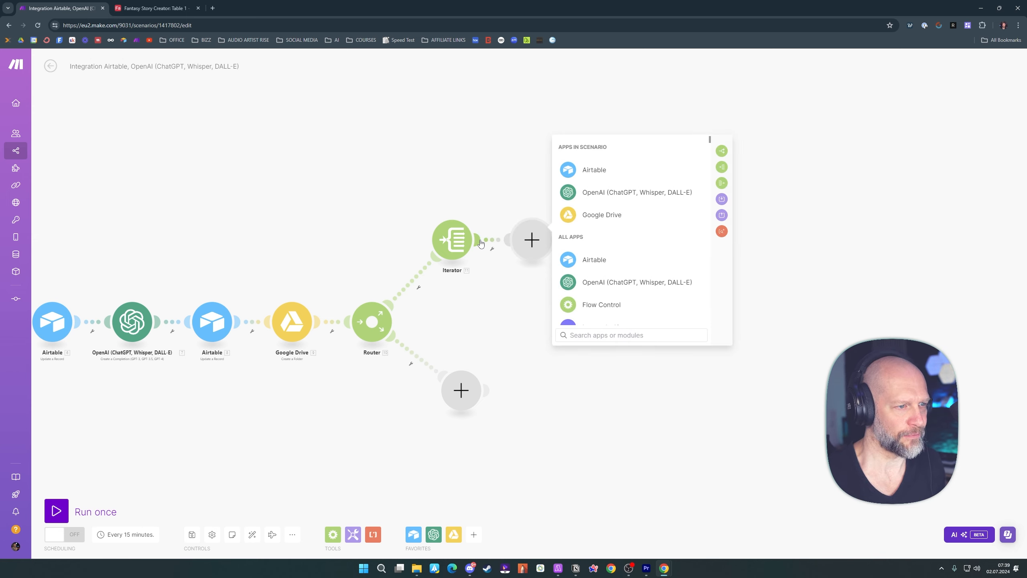
{"action": "left_click", "coordinate": [722, 150]}
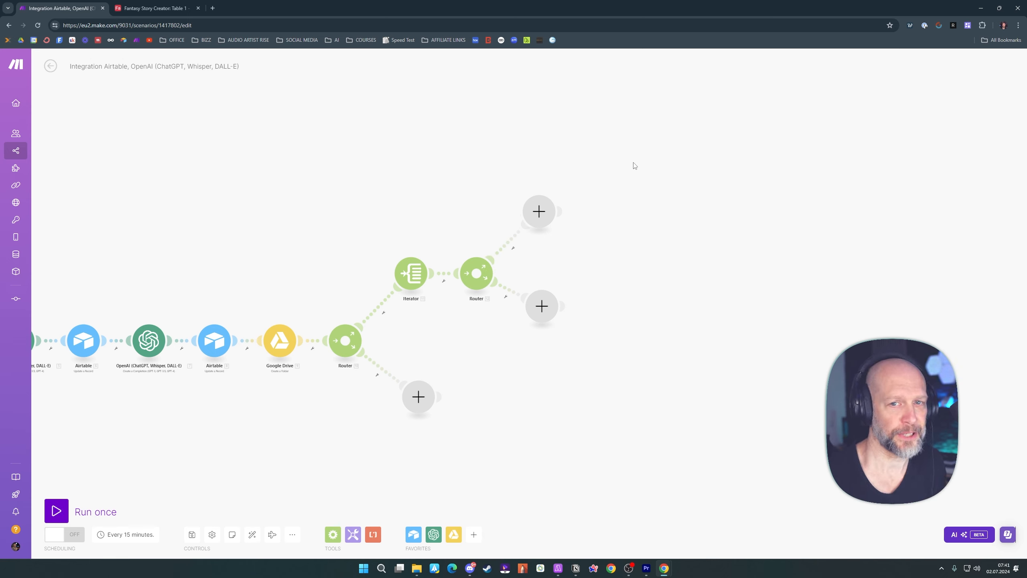
{"action": "left_click", "coordinate": [538, 211]}
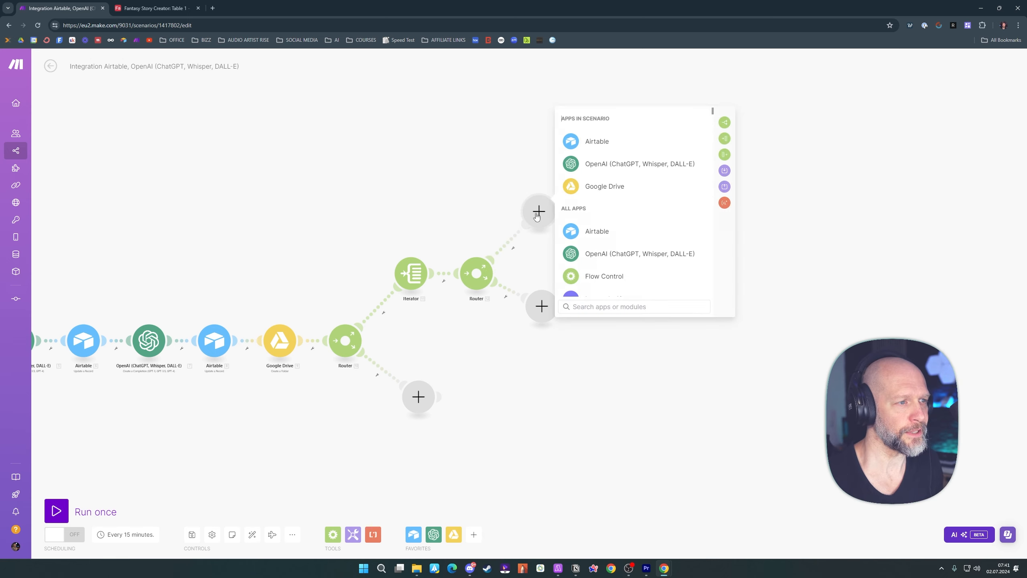
{"action": "left_click", "coordinate": [607, 167]}
{"action": "left_click", "coordinate": [614, 236]}
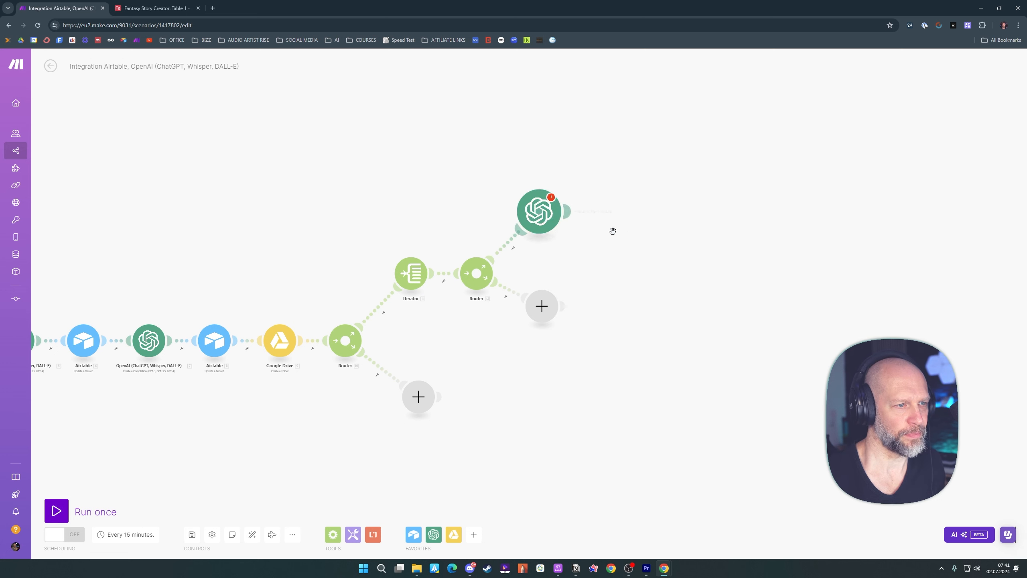
Select the GPT-4o model and add a User message with the pasted picture prompt instructions limited to 300 characters
{"action": "left_click", "coordinate": [605, 239]}
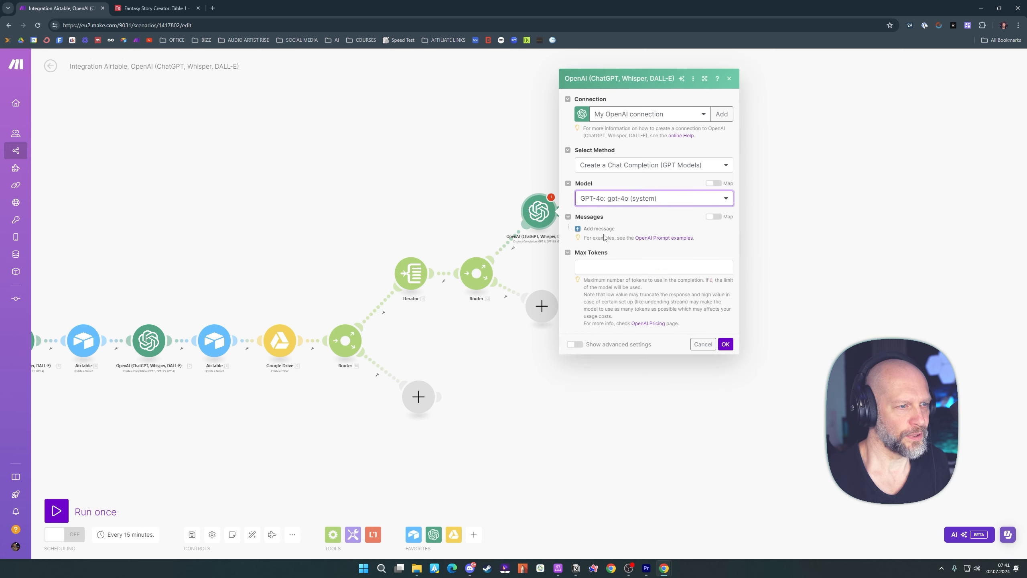
{"action": "left_click", "coordinate": [598, 229]}
{"action": "left_click", "coordinate": [626, 242]}
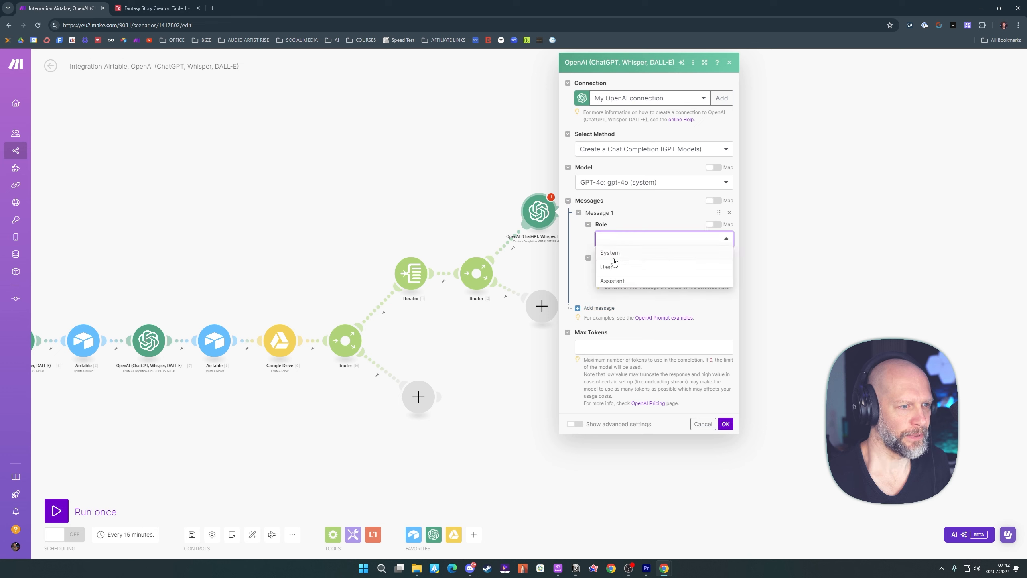
{"action": "left_click", "coordinate": [614, 263]}
{"action": "type", "text": "Use the following text: 55.value Generate a visually detailed picture prompt and focus on 52.`Hero Name` and 51.`Hero Prompt`.  Do not exceed 300 characters and only focus on the prompt text itself.  Do NOT add any prompt commands such as \"create\" or \"envision\" or \"generate\".  ONLY focus on the prompt text itself."}
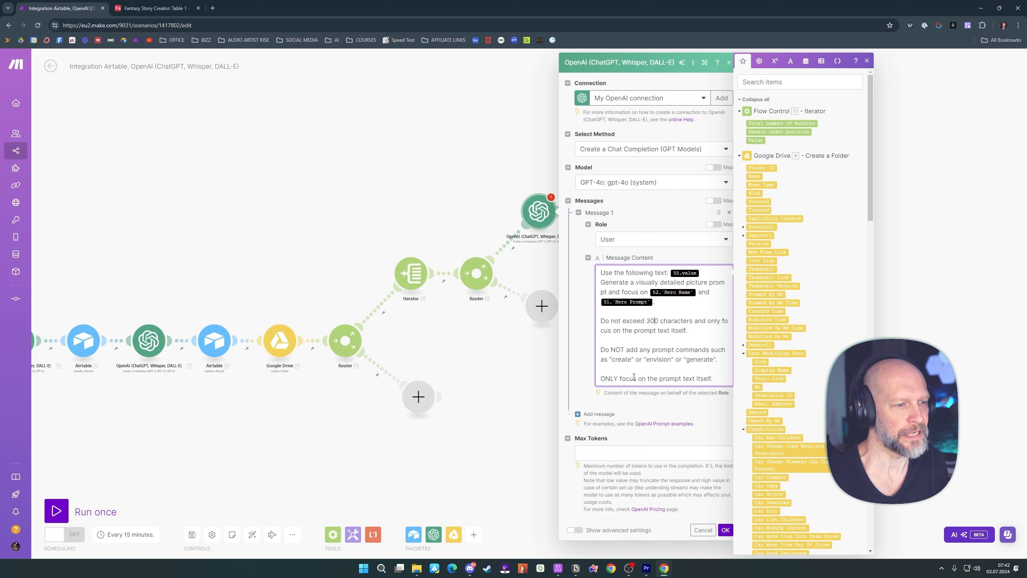
{"action": "left_click", "coordinate": [709, 410]}
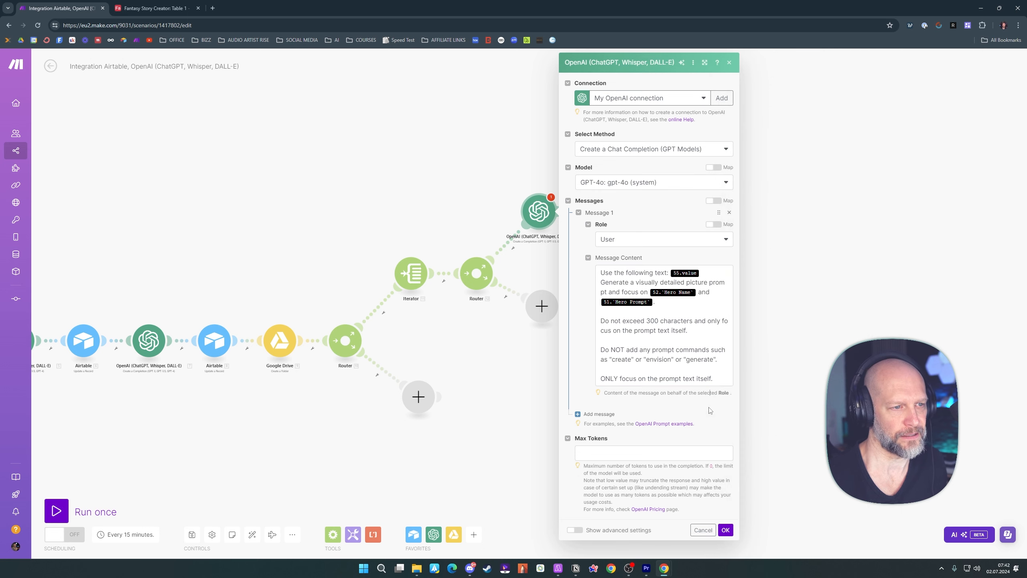
Replace the message's unmapped placeholders with the Iterator's Value and Airtable's Hero Name and Hero Prompt, set Max Tokens to 0, and save
{"action": "left_click", "coordinate": [705, 273]}
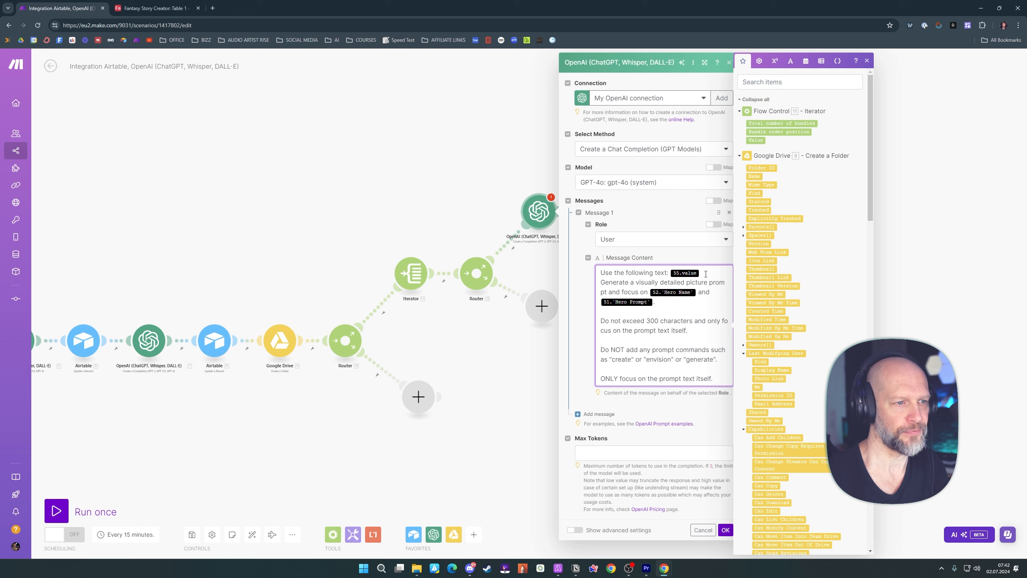
{"action": "key", "text": "BackSpace"}
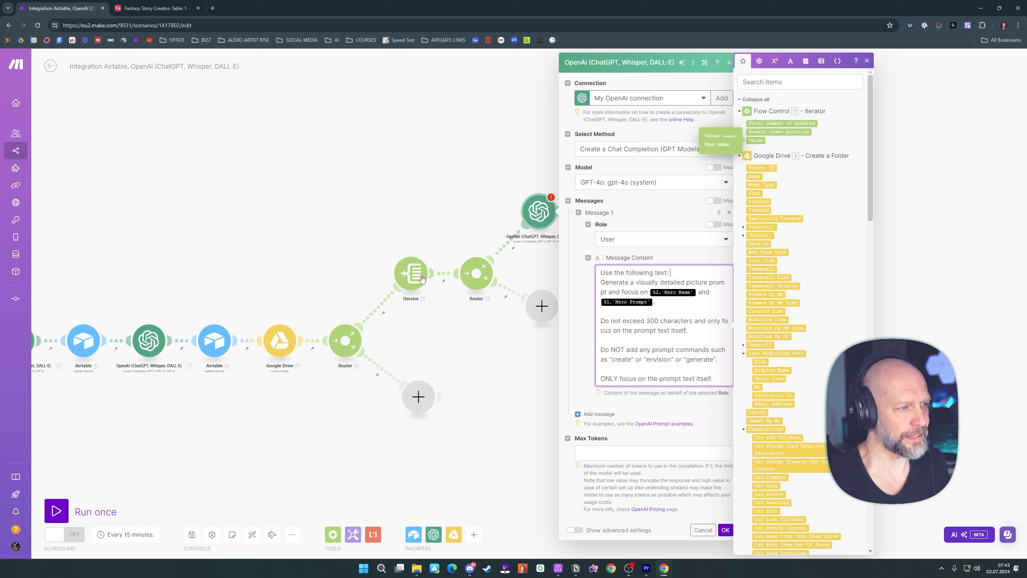
{"action": "left_click", "coordinate": [757, 140]}
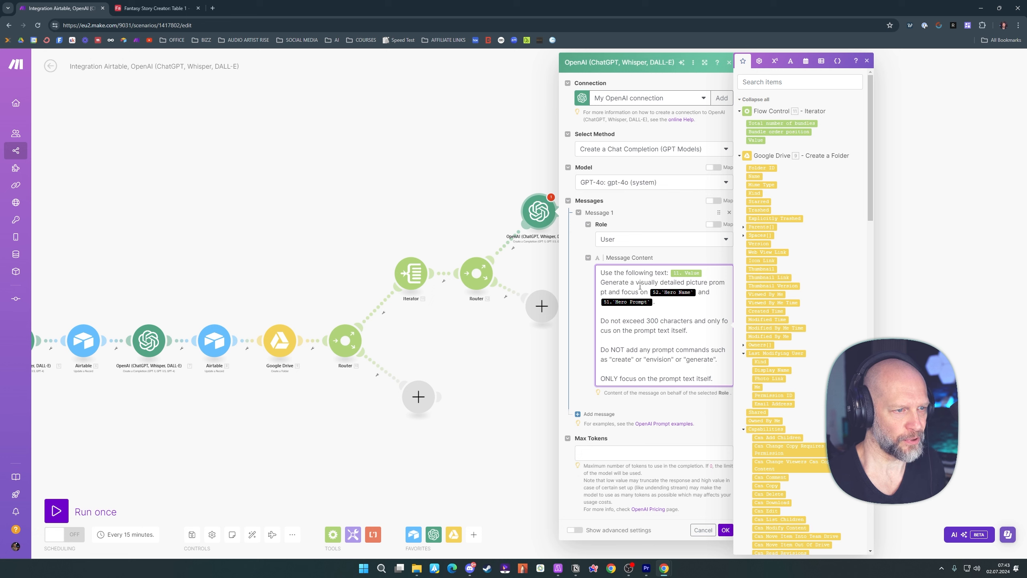
{"action": "left_click", "coordinate": [696, 292]}
{"action": "key", "text": "BackSpace"}
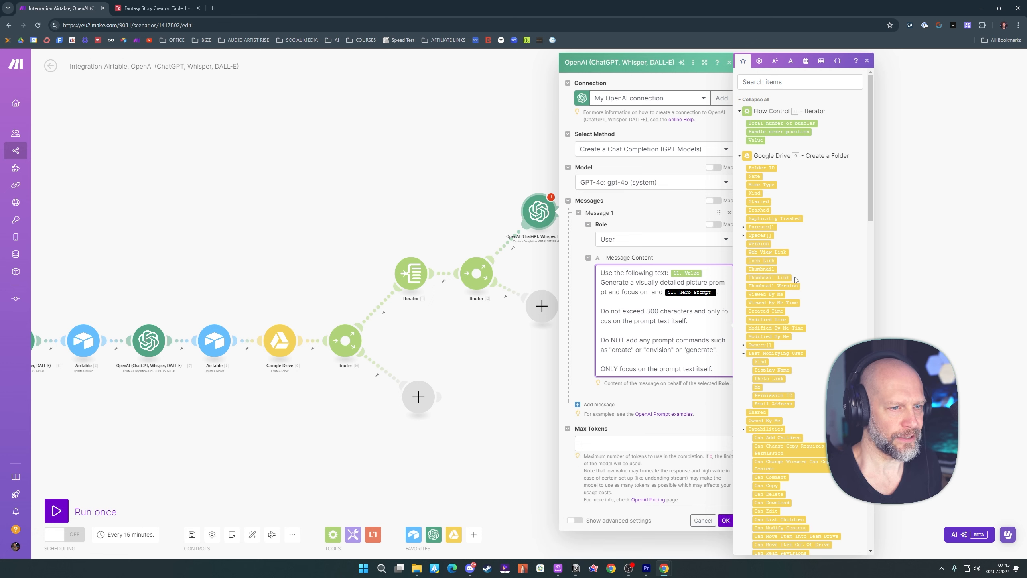
{"action": "scroll", "coordinate": [795, 279], "scroll_direction": "down", "scroll_amount": 12}
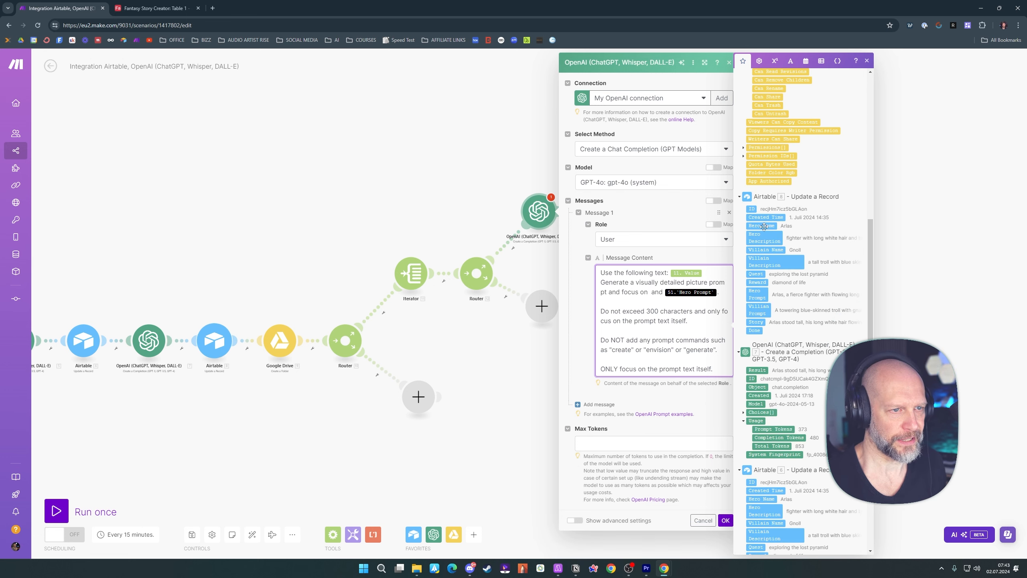
{"action": "left_click", "coordinate": [764, 227]}
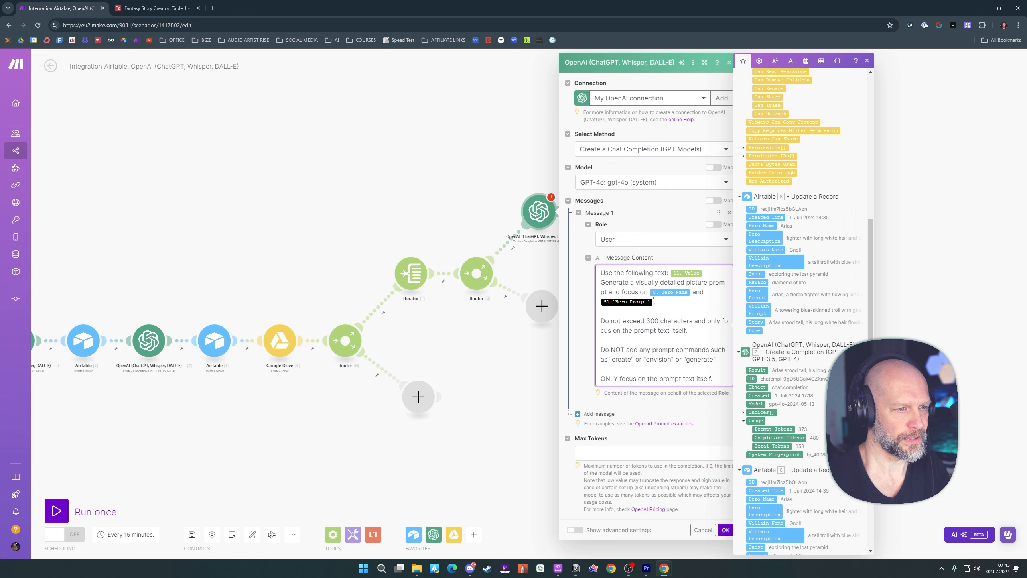
{"action": "left_click_drag", "start_coordinate": [758, 294], "coordinate": [626, 302]}
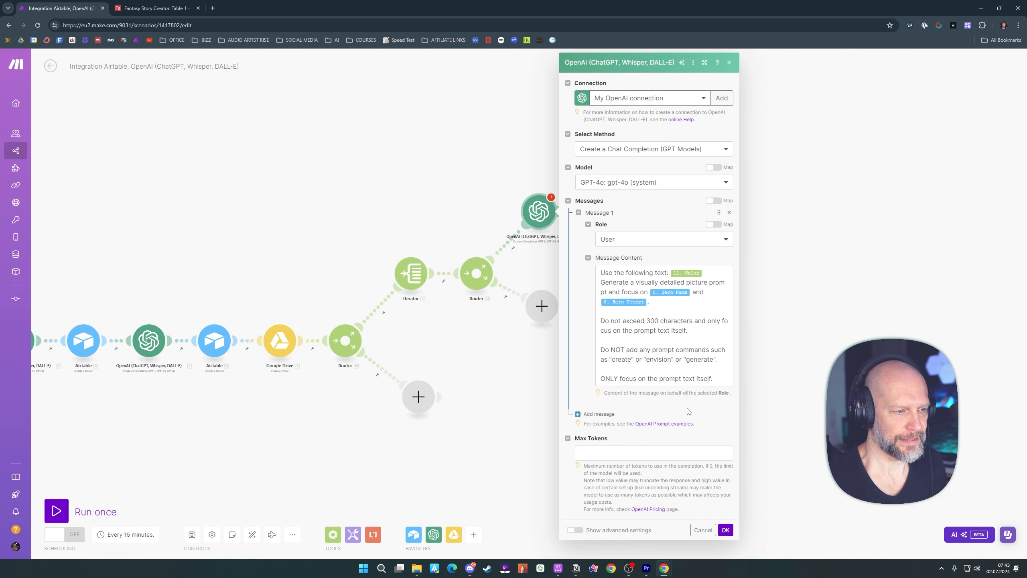
{"action": "left_click", "coordinate": [611, 454]}
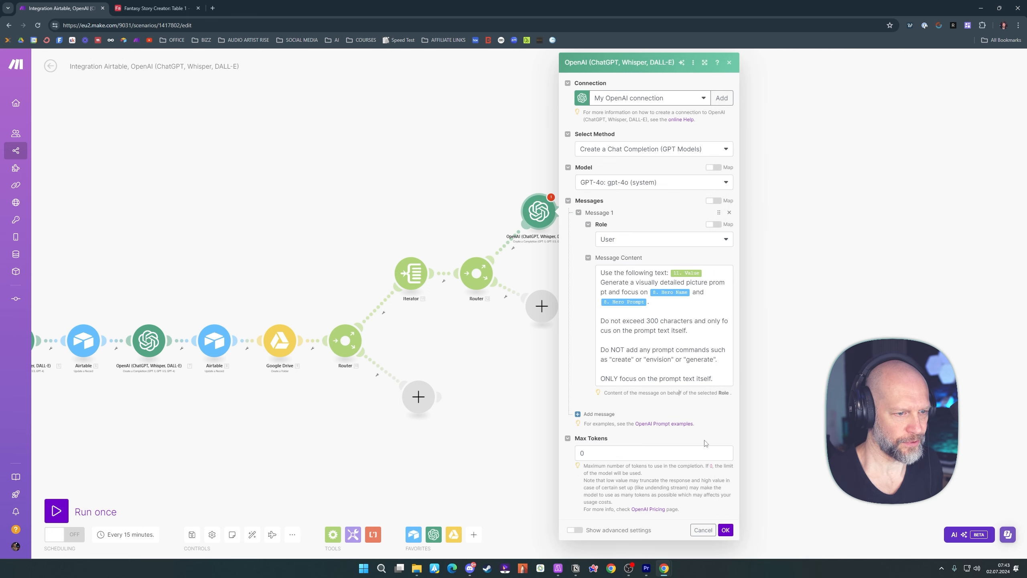
{"action": "left_click", "coordinate": [725, 530]}
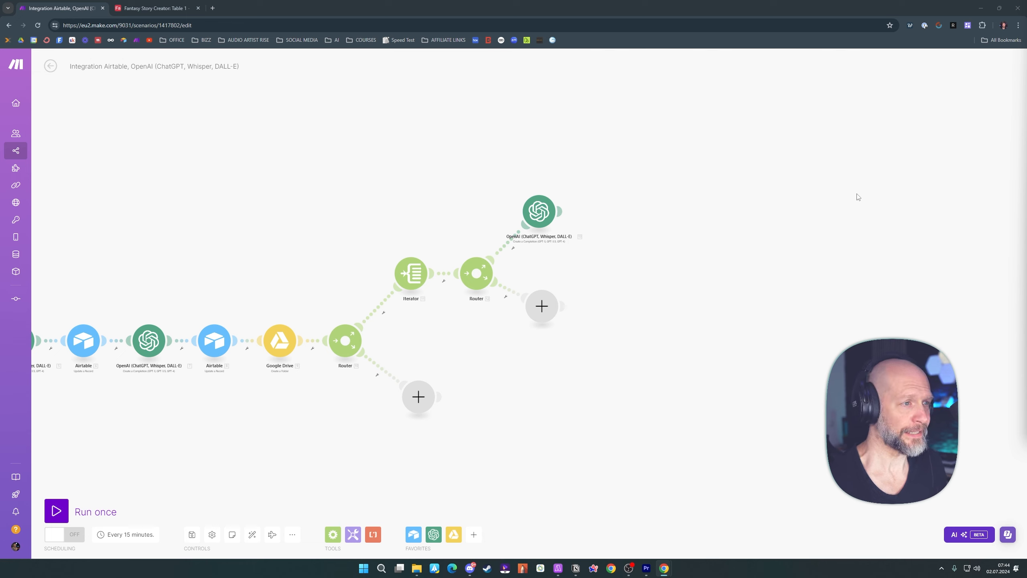
Move the new OpenAI module away from its Router and filter their route to Iterator Bundle order position equal to 1
{"action": "left_click_drag", "start_coordinate": [541, 212], "coordinate": [578, 156]}
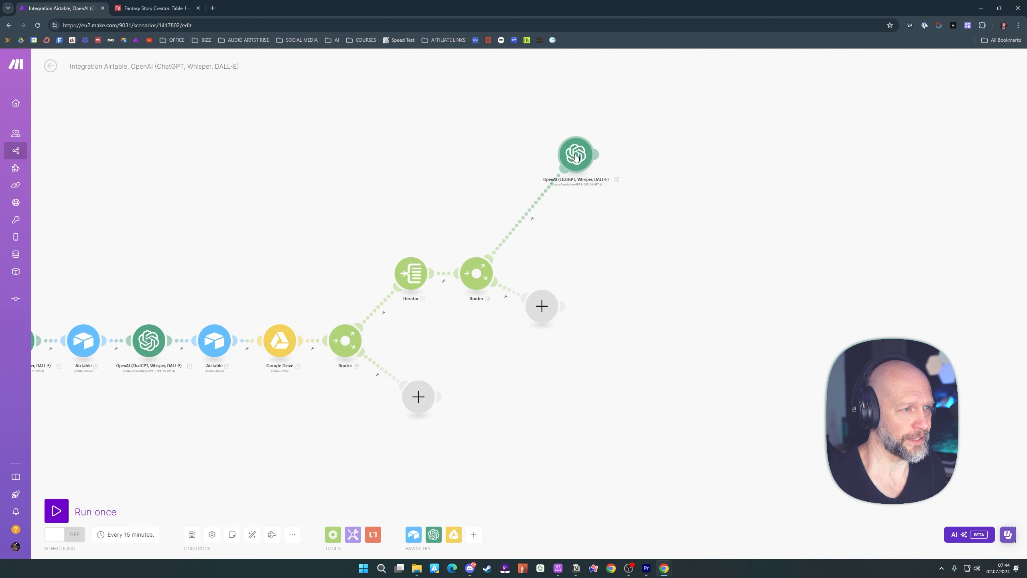
{"action": "left_click", "coordinate": [532, 221]}
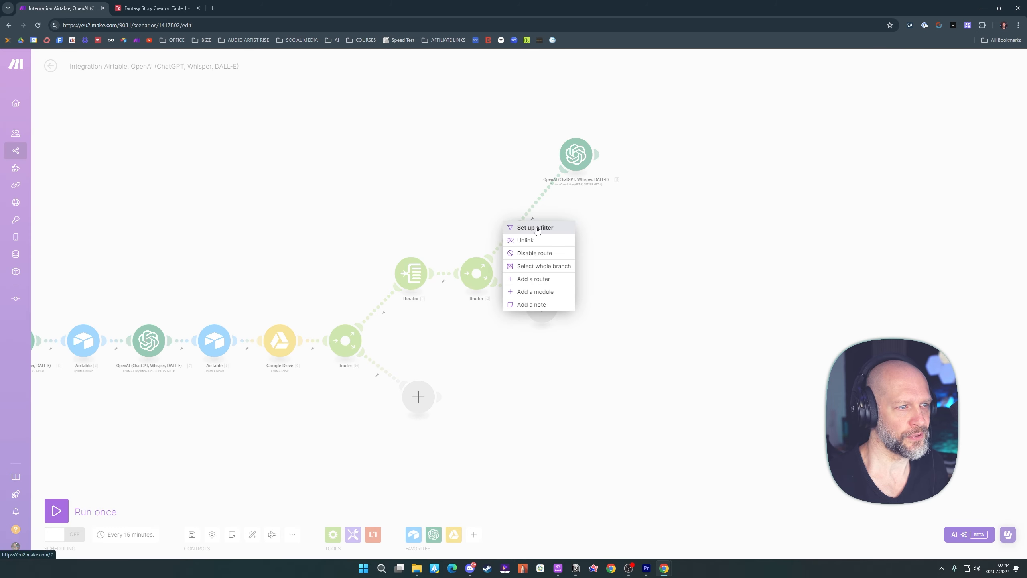
{"action": "left_click", "coordinate": [536, 228]}
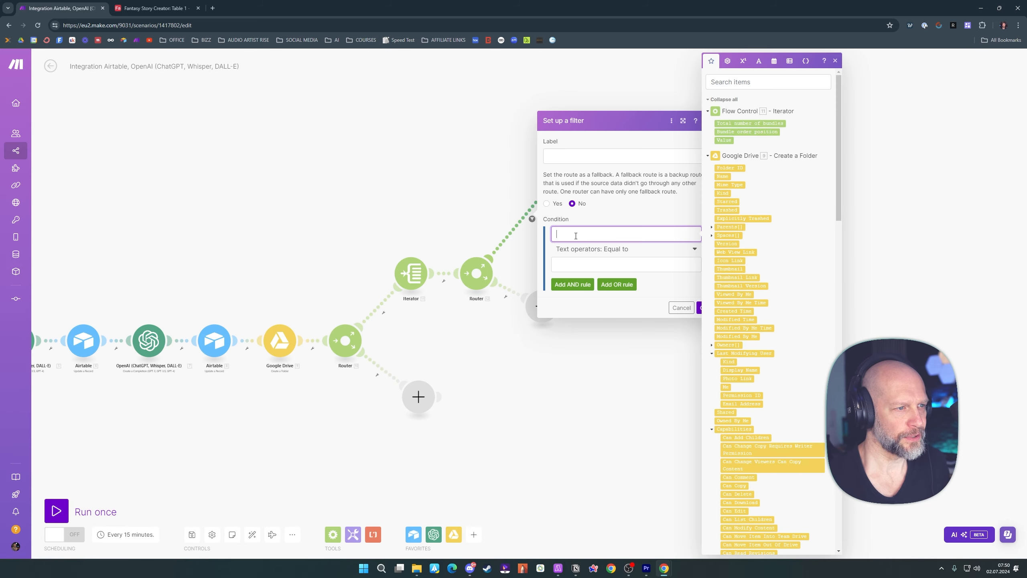
{"action": "left_click", "coordinate": [736, 131]}
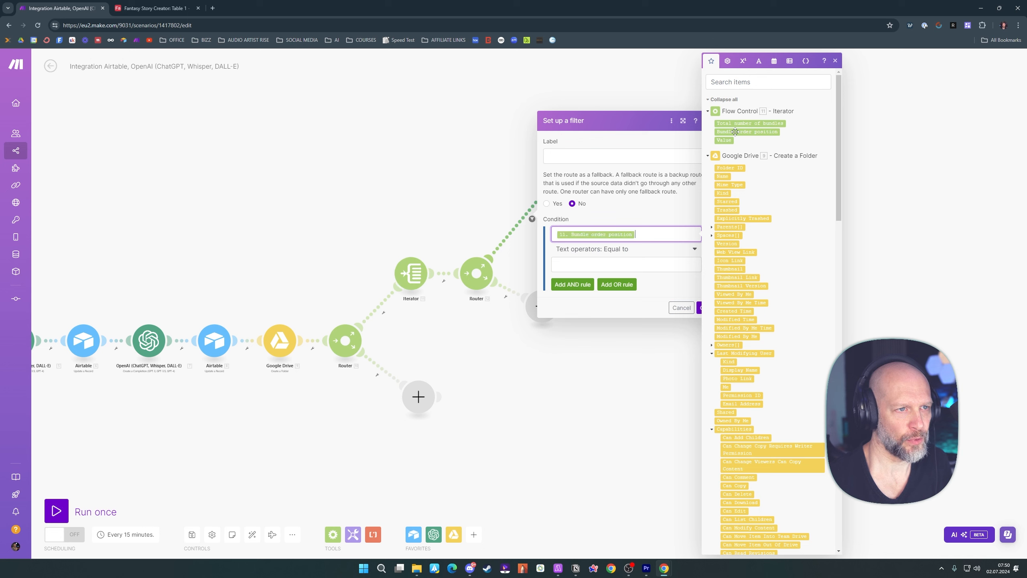
{"action": "left_click", "coordinate": [569, 261]}
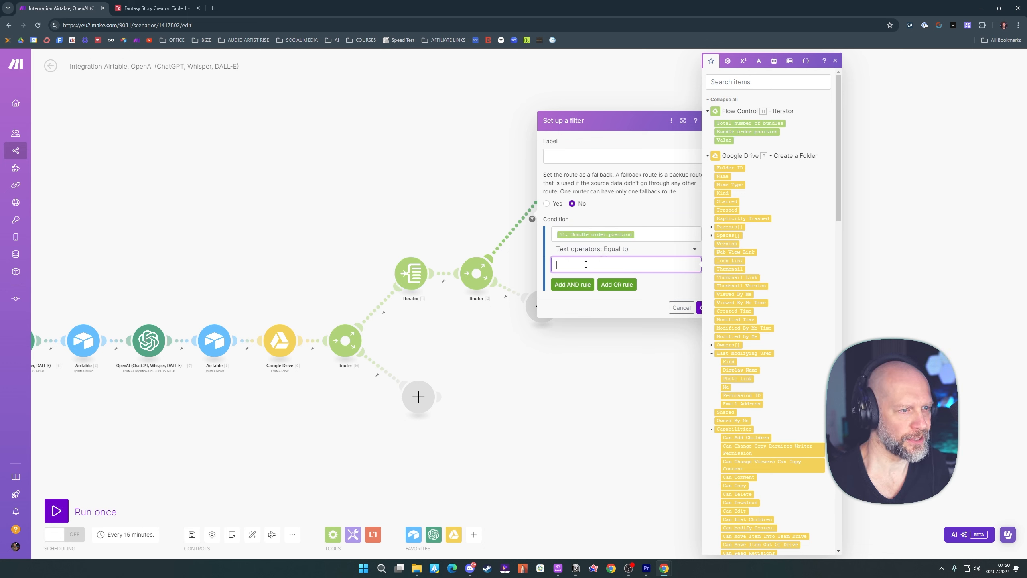
{"action": "type", "text": "1"}
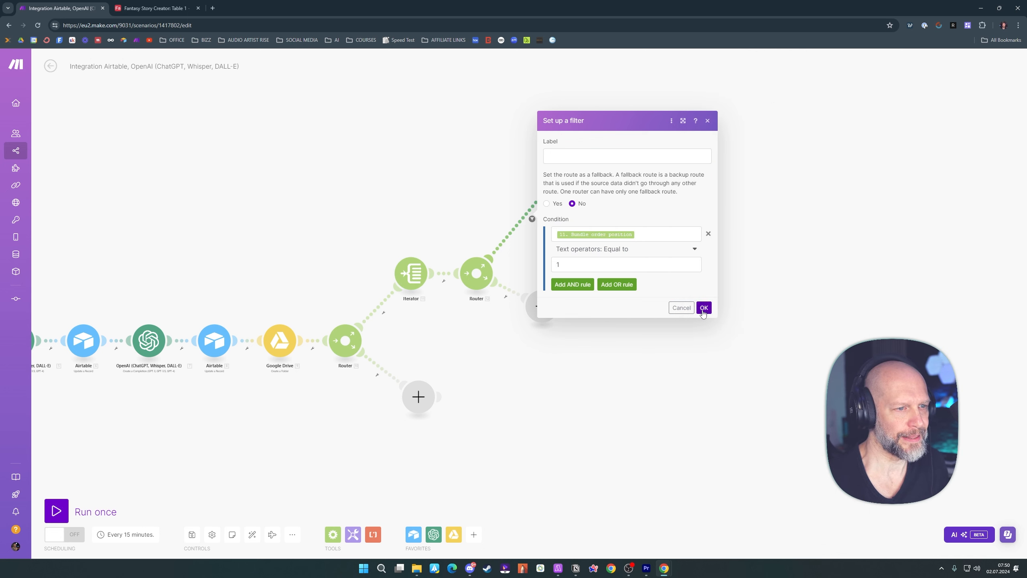
{"action": "left_click", "coordinate": [704, 311]}
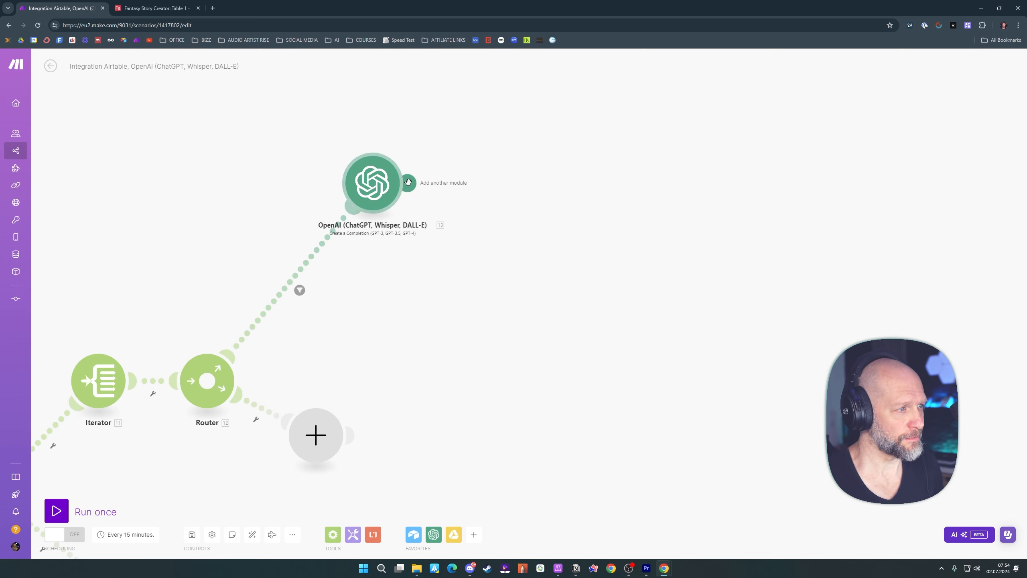
Add a Leonardo.Ai Generate an Image module after the new OpenAI module and map its Prompt to that OpenAI module's Result
{"action": "left_click", "coordinate": [408, 182]}
{"action": "type", "text": "leo"}
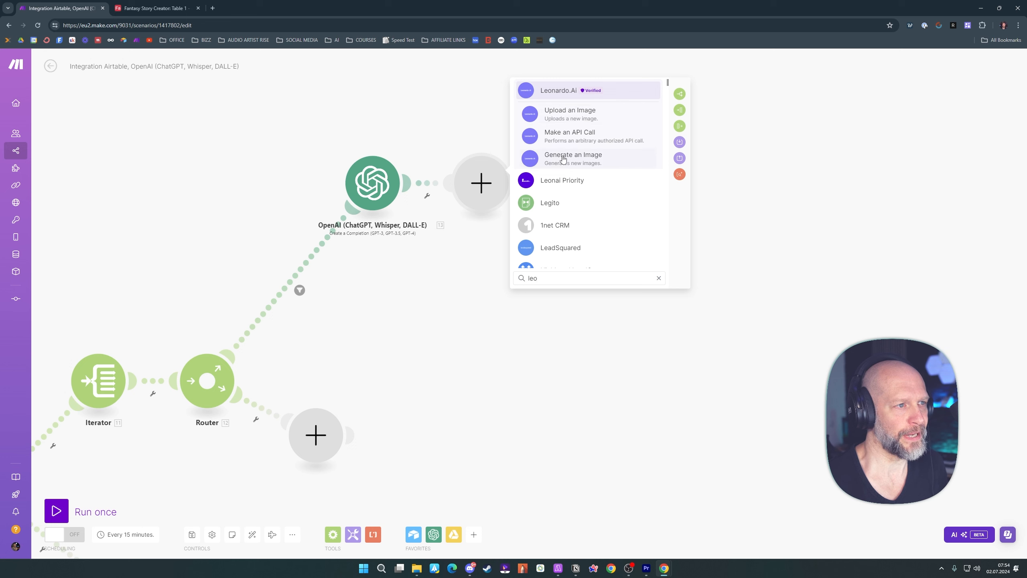
{"action": "left_click", "coordinate": [562, 161]}
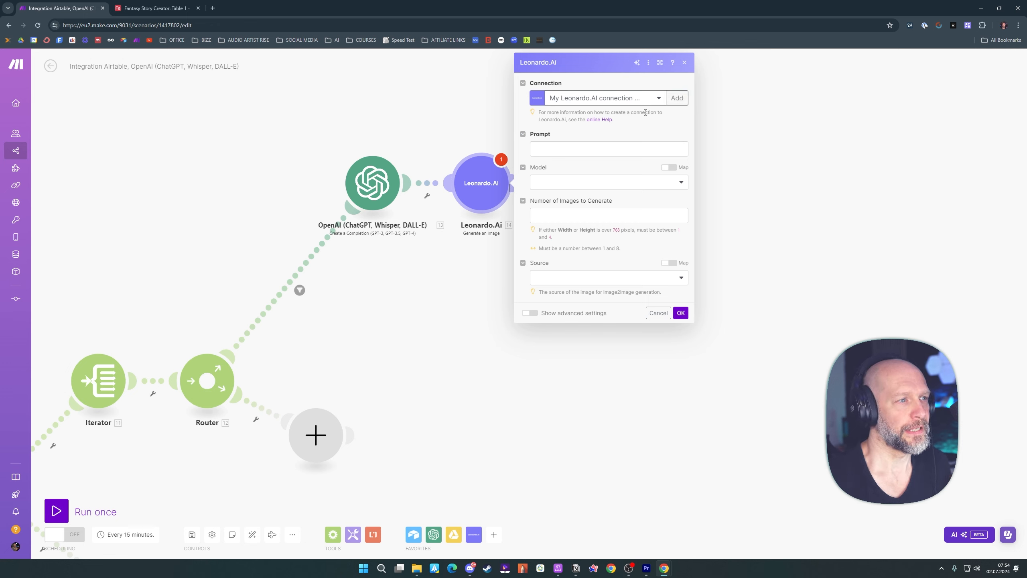
{"action": "left_click", "coordinate": [560, 147]}
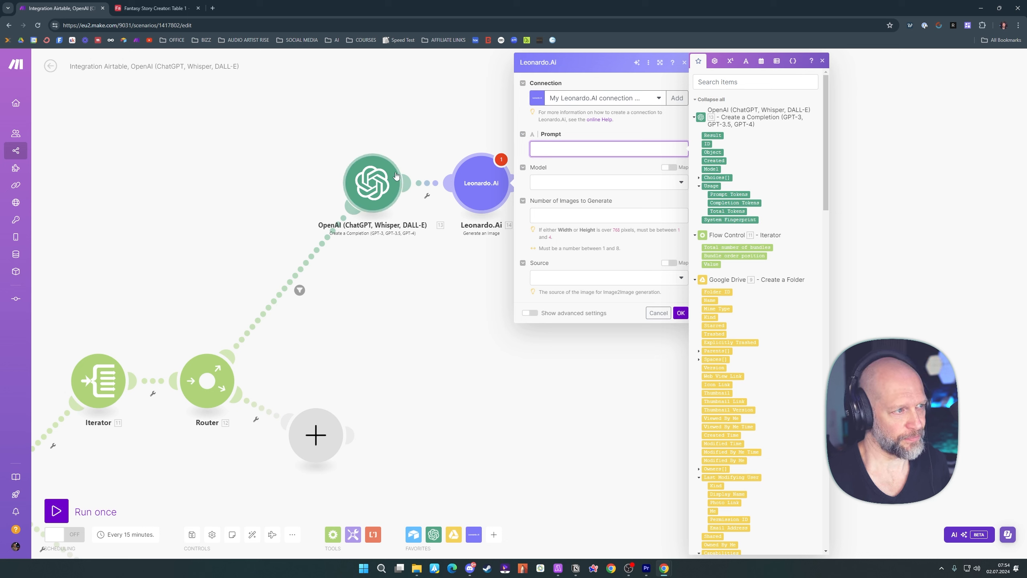
{"action": "left_click", "coordinate": [712, 135]}
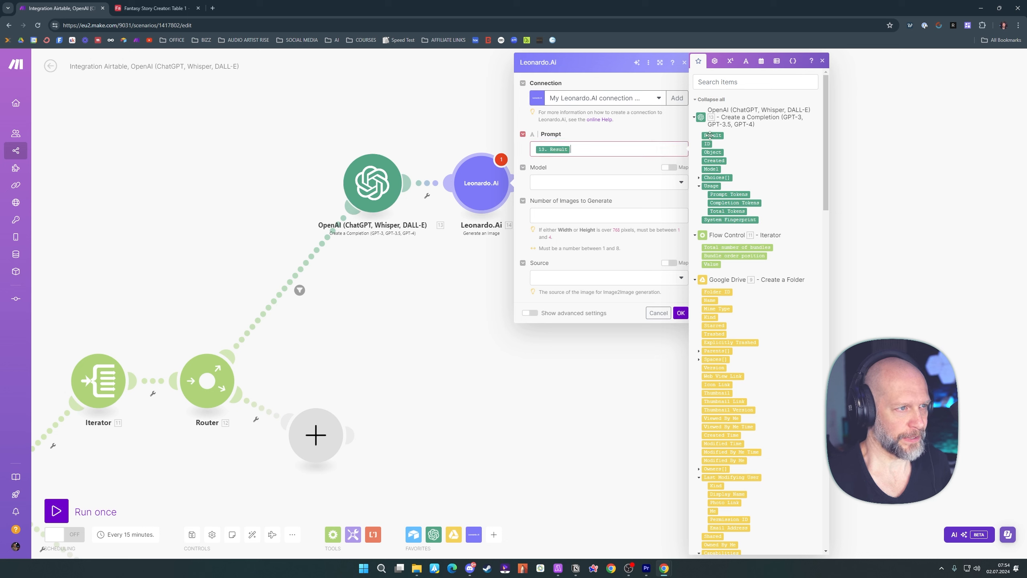
{"action": "left_click", "coordinate": [591, 169]}
Choose the Leonardo Kino XL model and set the number of images to generate to 1
{"action": "left_click", "coordinate": [681, 182]}
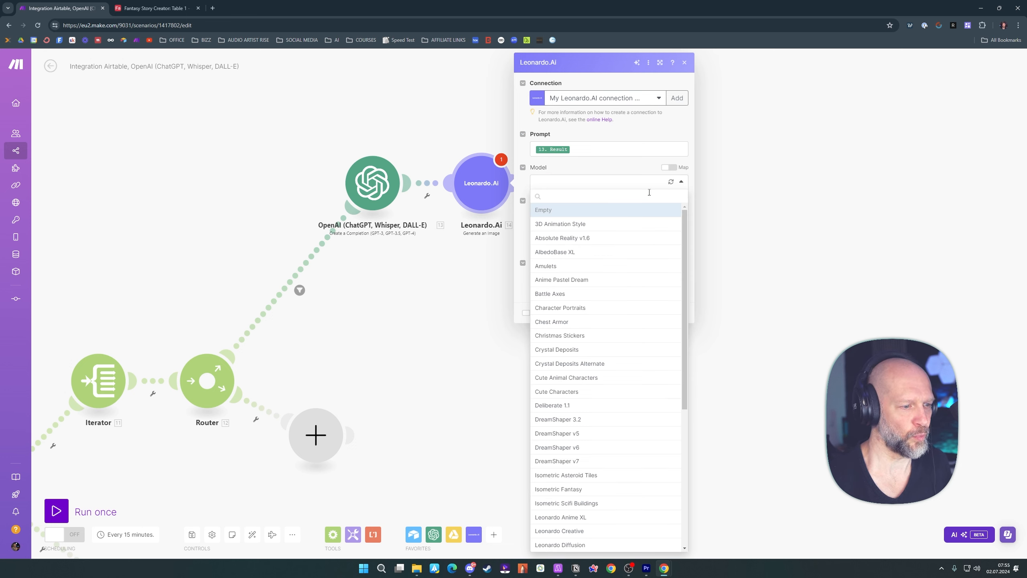
{"action": "scroll", "coordinate": [634, 311], "scroll_direction": "down", "scroll_amount": 3}
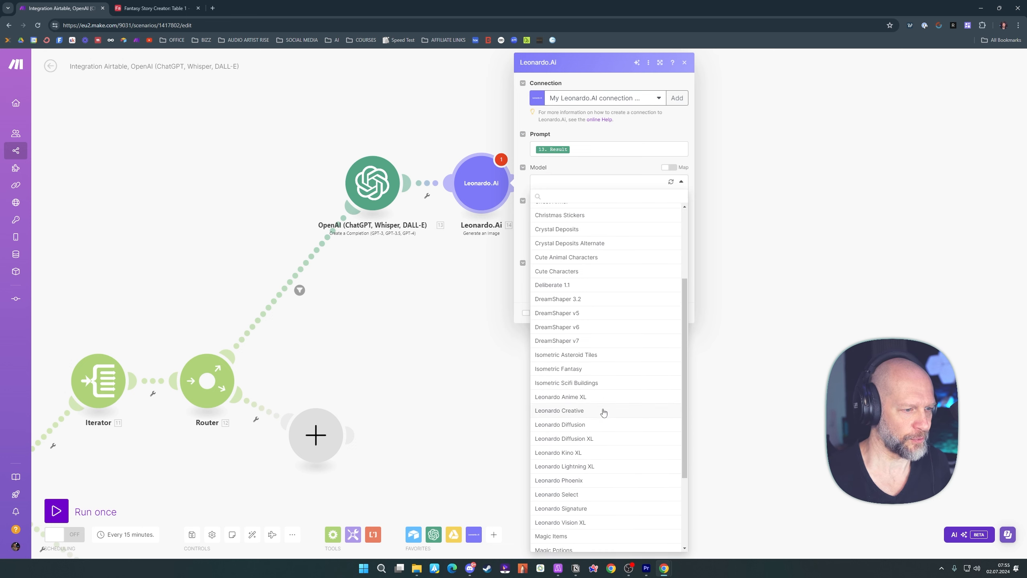
{"action": "left_click", "coordinate": [573, 453]}
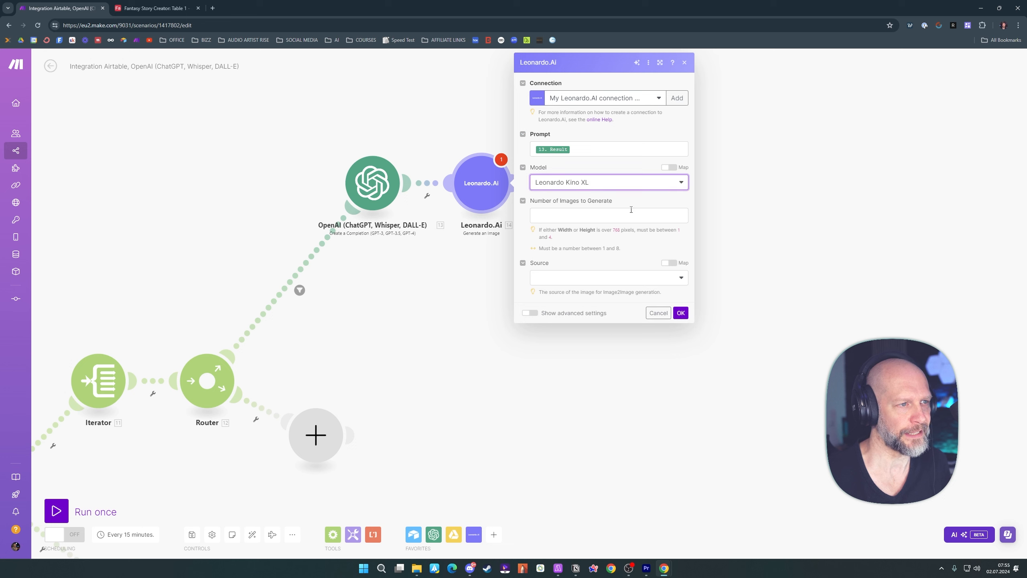
{"action": "left_click", "coordinate": [573, 218]}
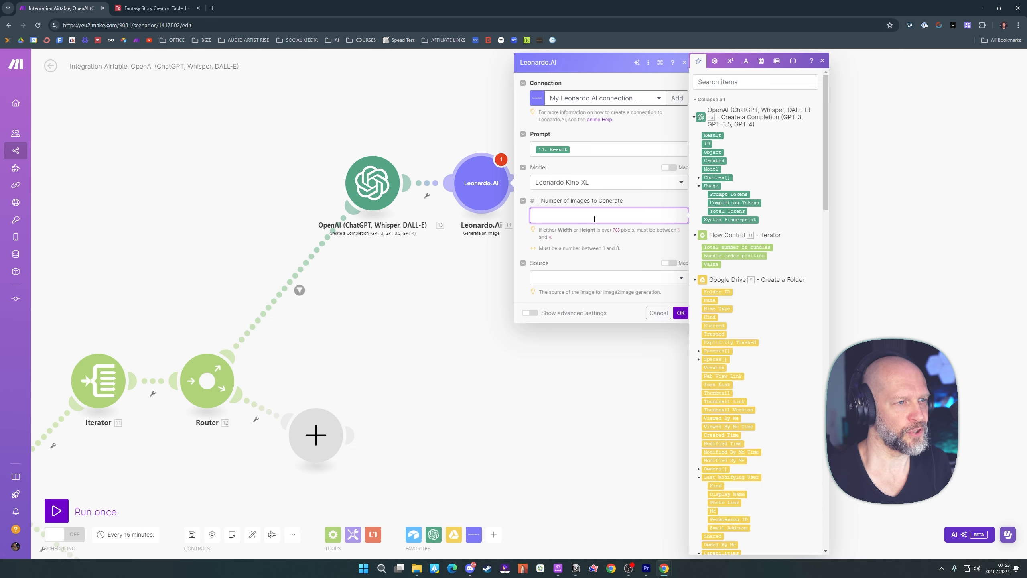
{"action": "type", "text": "1"}
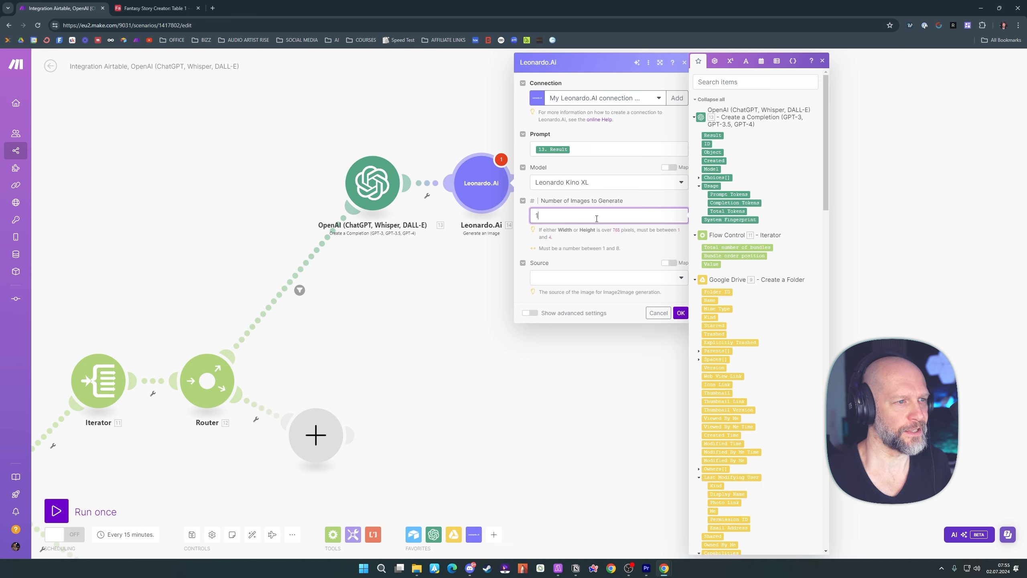
{"action": "left_click", "coordinate": [656, 201]}
Show the Leonardo.Ai module's advanced settings and set Public to No
{"action": "left_click", "coordinate": [529, 314]}
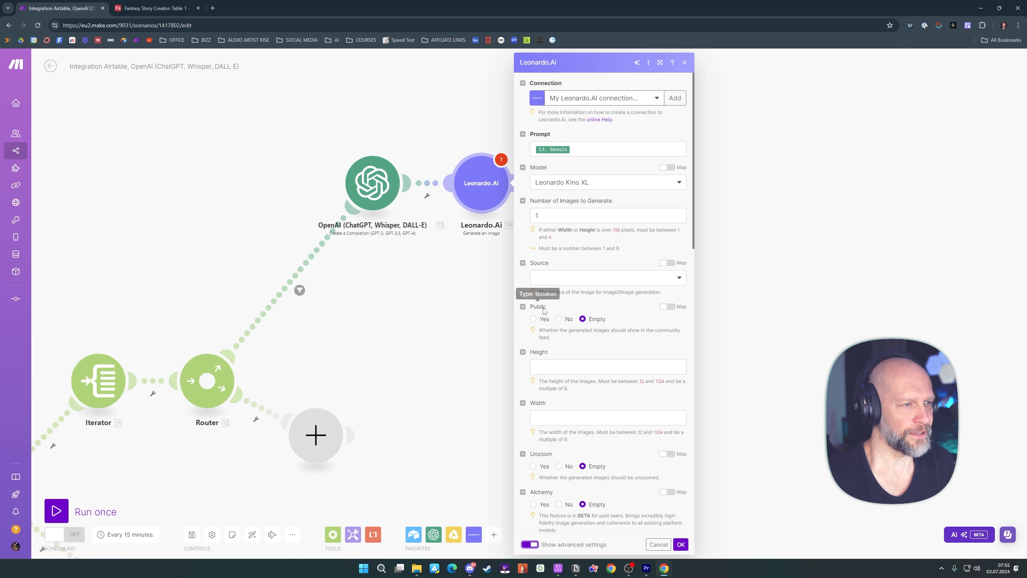
{"action": "scroll", "coordinate": [548, 231], "scroll_direction": "down", "scroll_amount": 1}
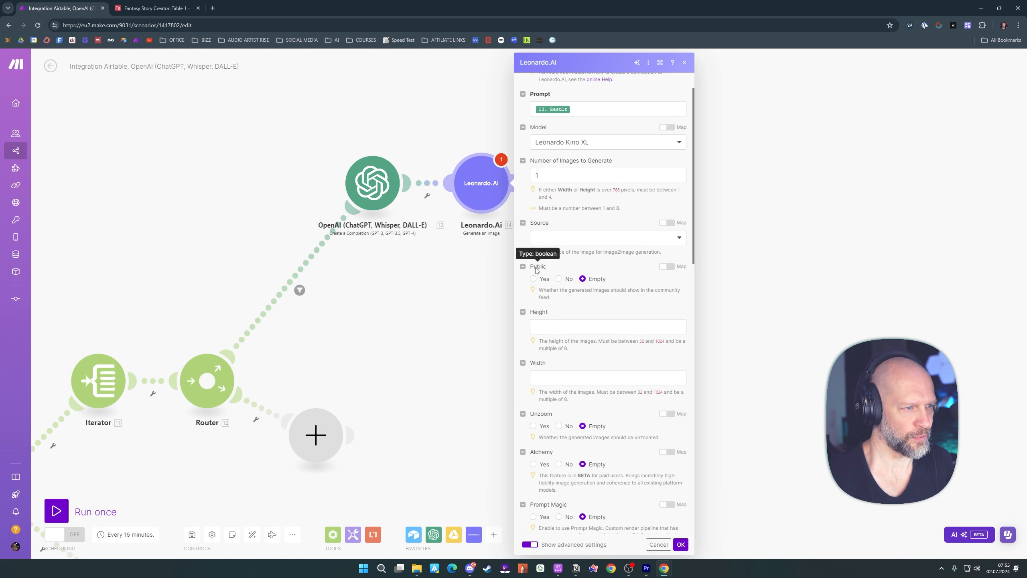
{"action": "left_click", "coordinate": [559, 279]}
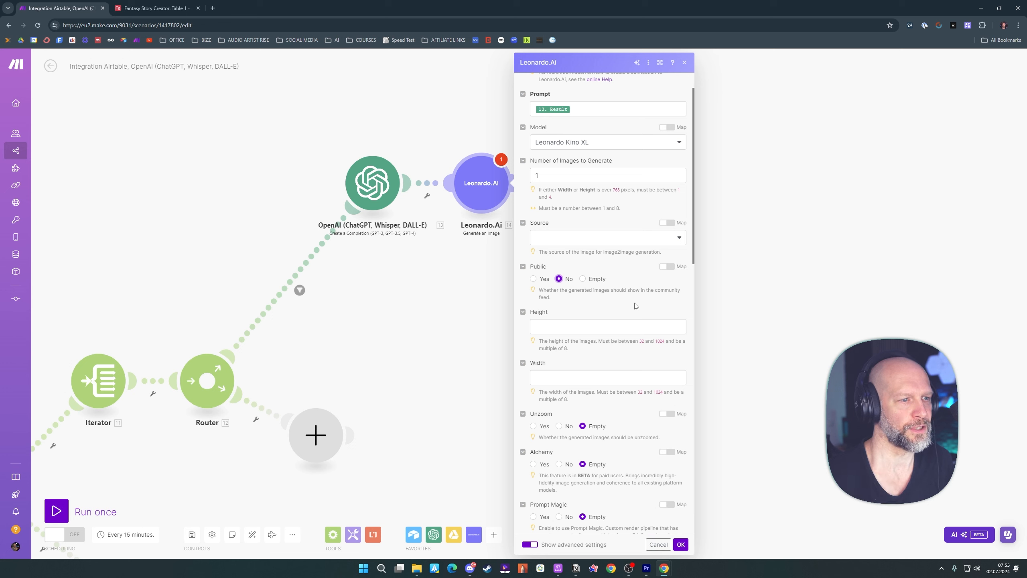
Set the generated image's height to 1376 and width to 768
{"action": "scroll", "coordinate": [598, 243], "scroll_direction": "down", "scroll_amount": 2}
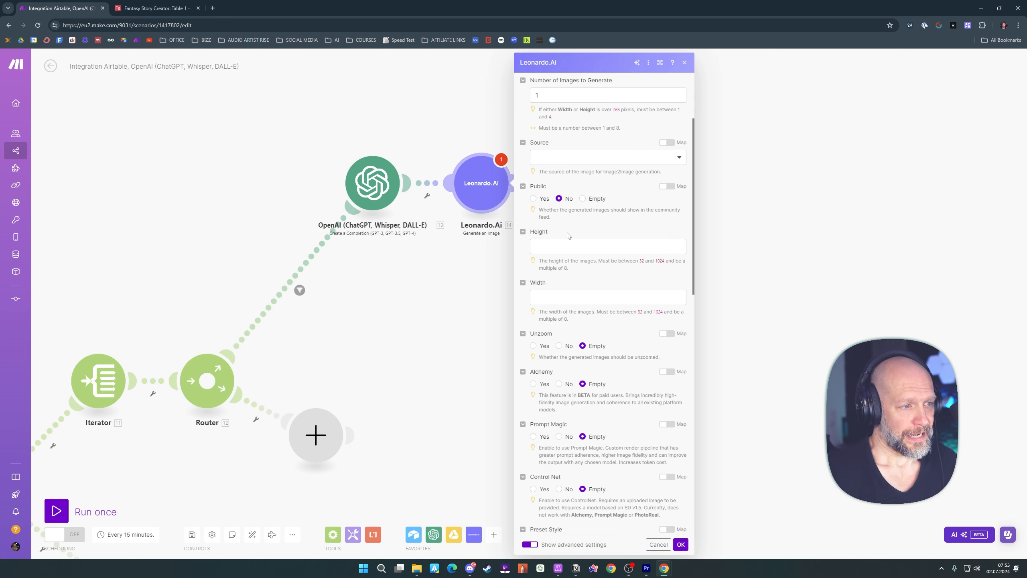
{"action": "left_click", "coordinate": [558, 246]}
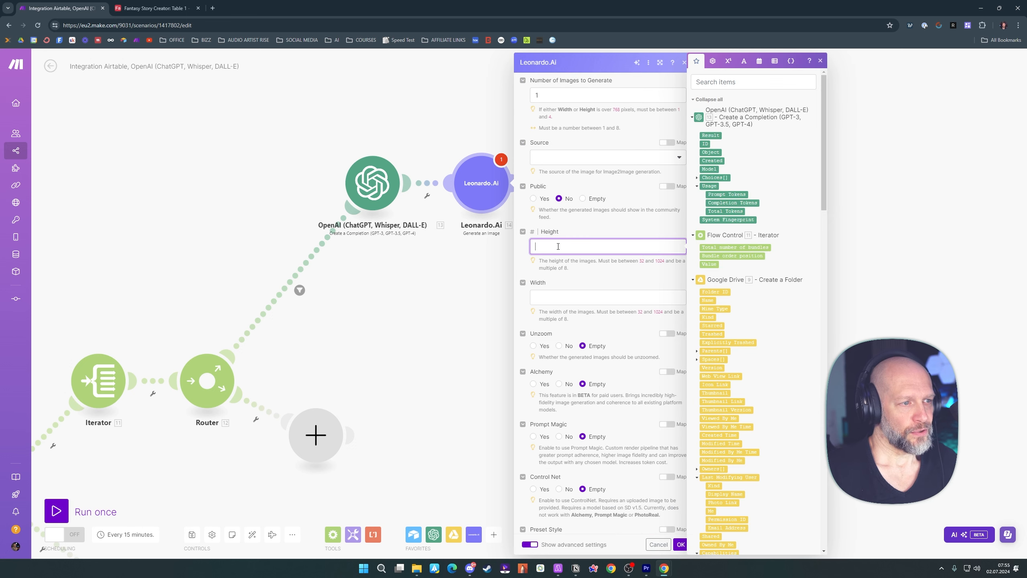
{"action": "left_click", "coordinate": [587, 228]}
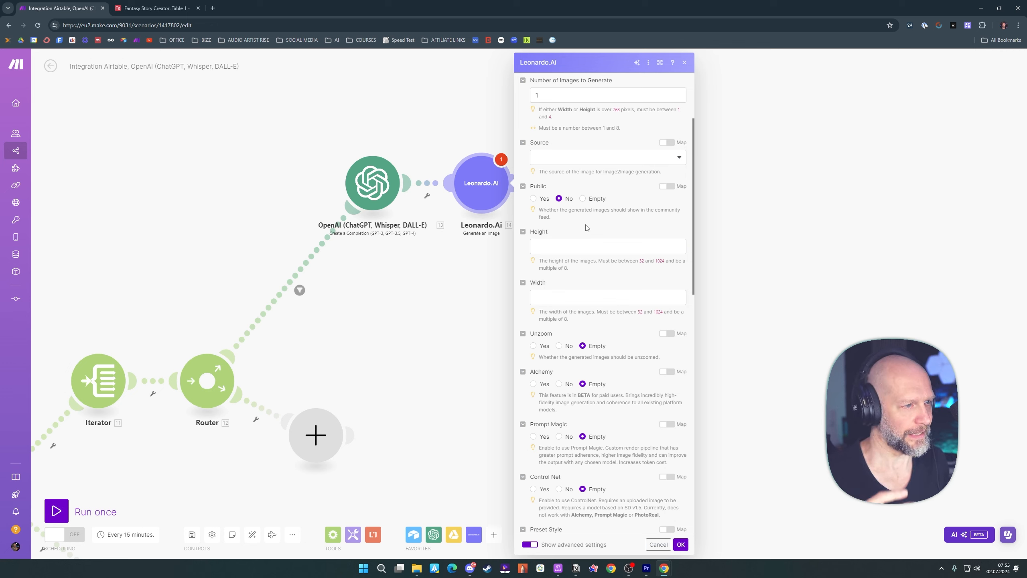
{"action": "left_click", "coordinate": [576, 245]}
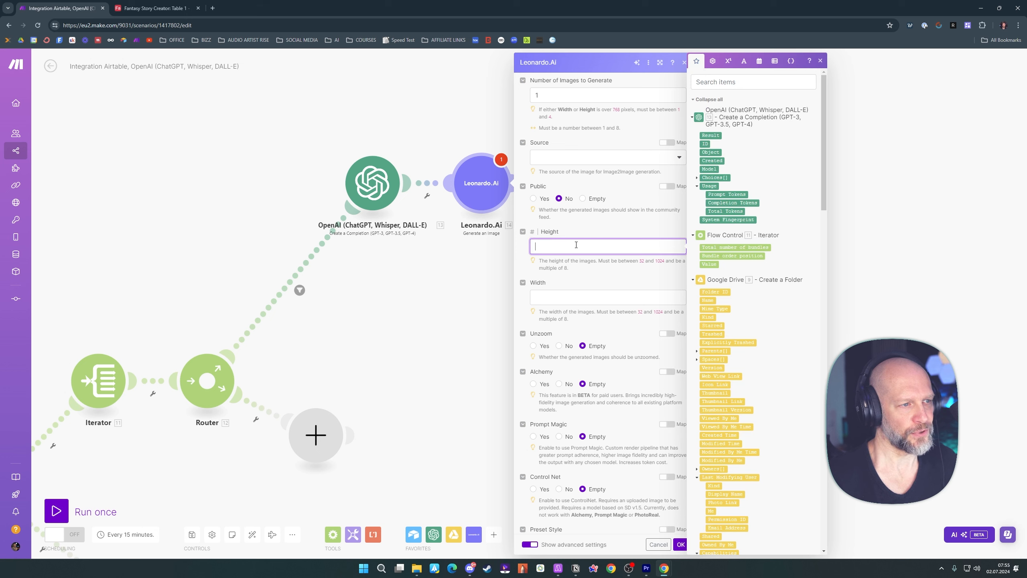
{"action": "left_click", "coordinate": [594, 226]}
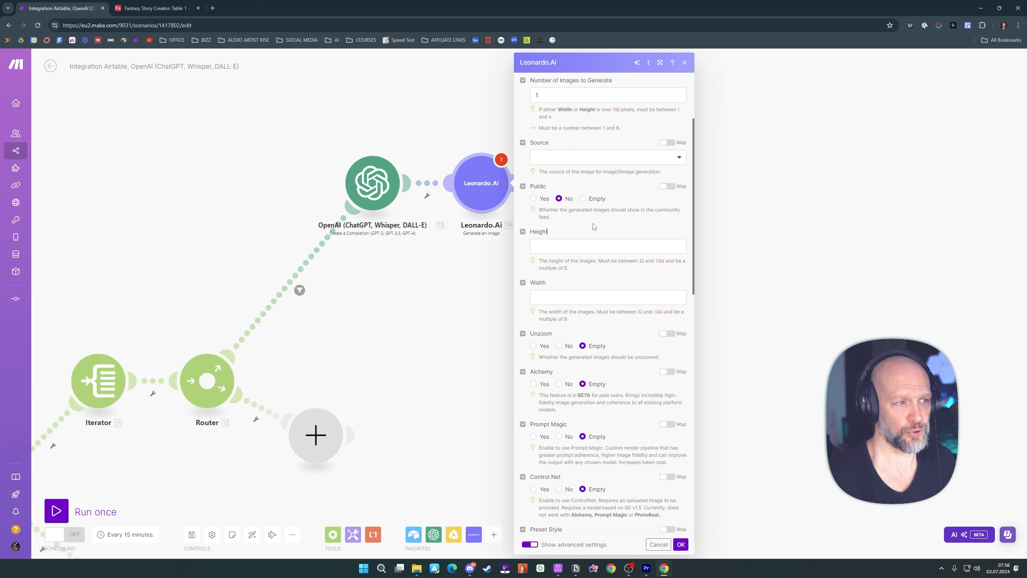
{"action": "left_click", "coordinate": [564, 246]}
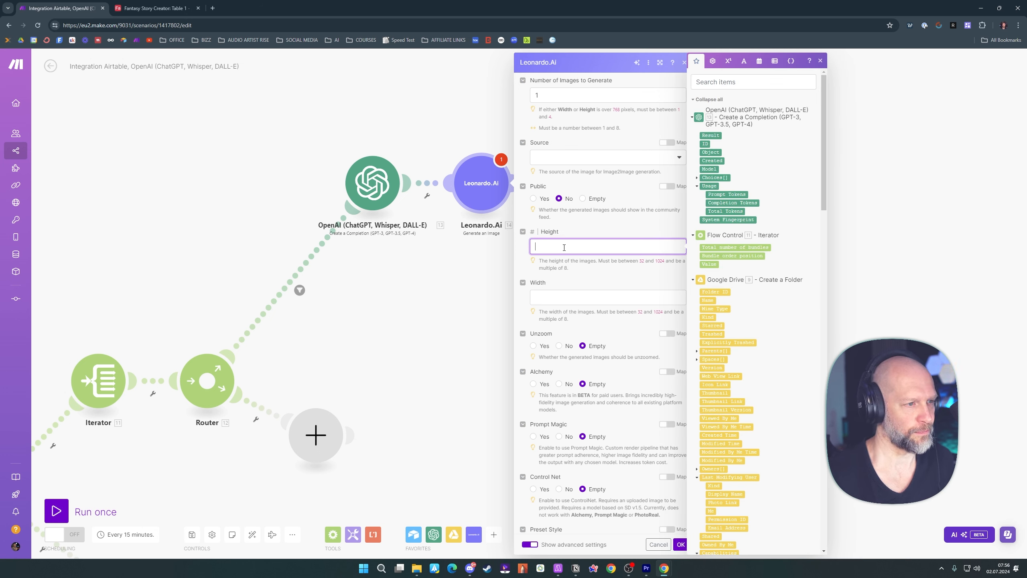
{"action": "type", "text": "1376"}
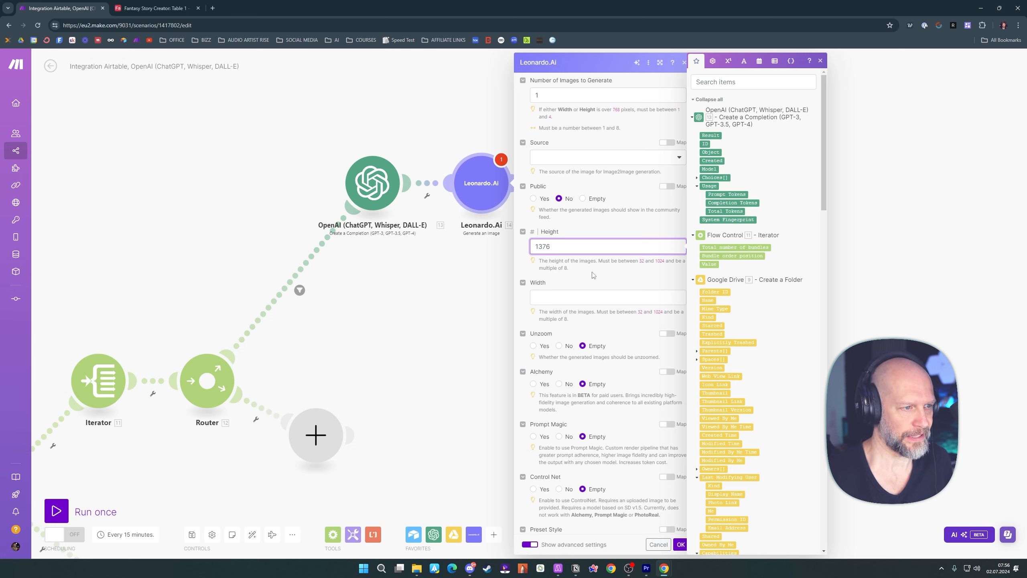
{"action": "left_click", "coordinate": [559, 295]}
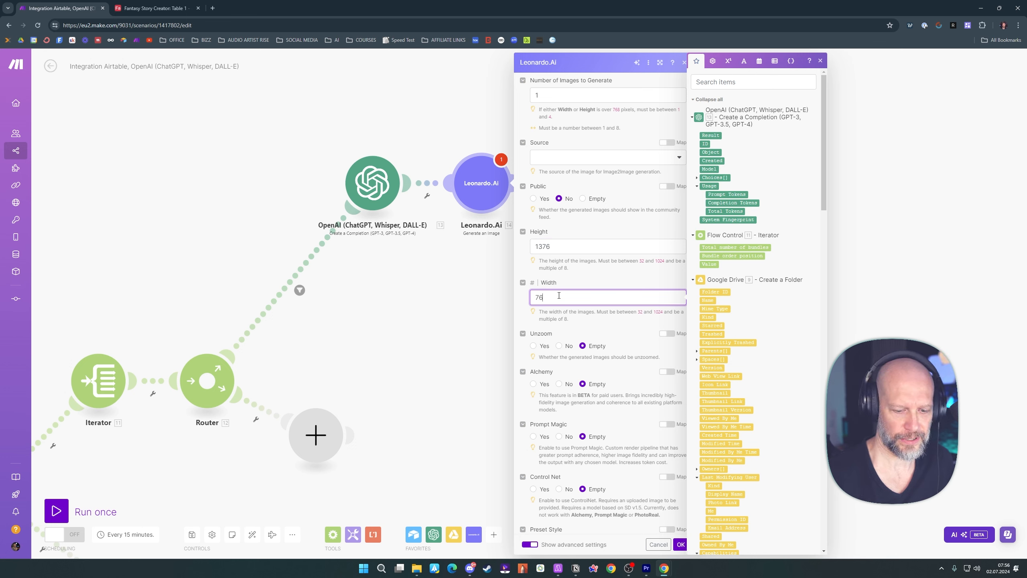
{"action": "type", "text": "768"}
Set Unzoom to No, enable Alchemy, and give it a Contrast Ratio of 0.5
{"action": "scroll", "coordinate": [599, 279], "scroll_direction": "down", "scroll_amount": 3}
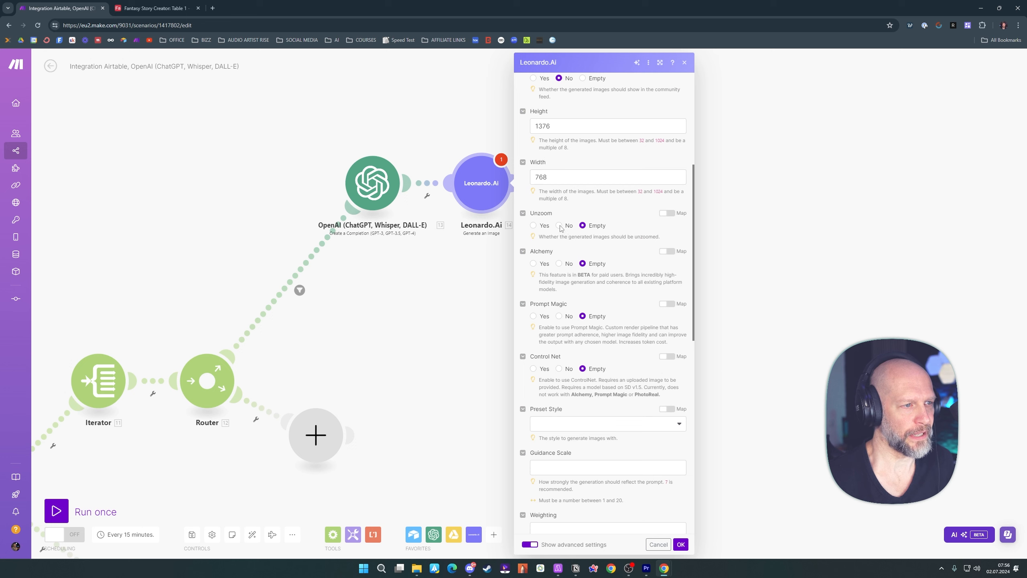
{"action": "left_click", "coordinate": [559, 226]}
{"action": "left_click", "coordinate": [534, 263]}
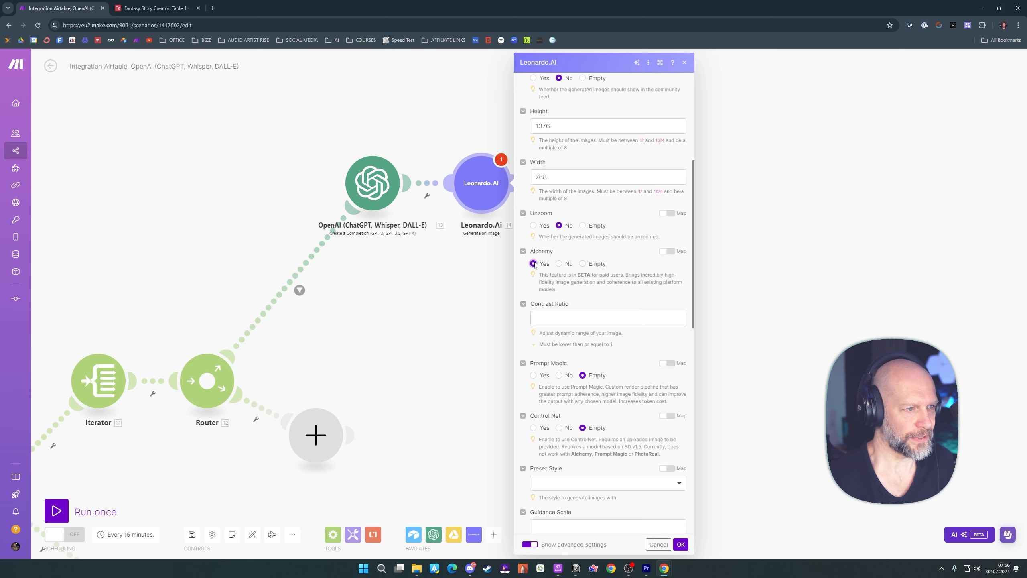
{"action": "scroll", "coordinate": [542, 255], "scroll_direction": "down", "scroll_amount": 2}
{"action": "left_click", "coordinate": [564, 238]}
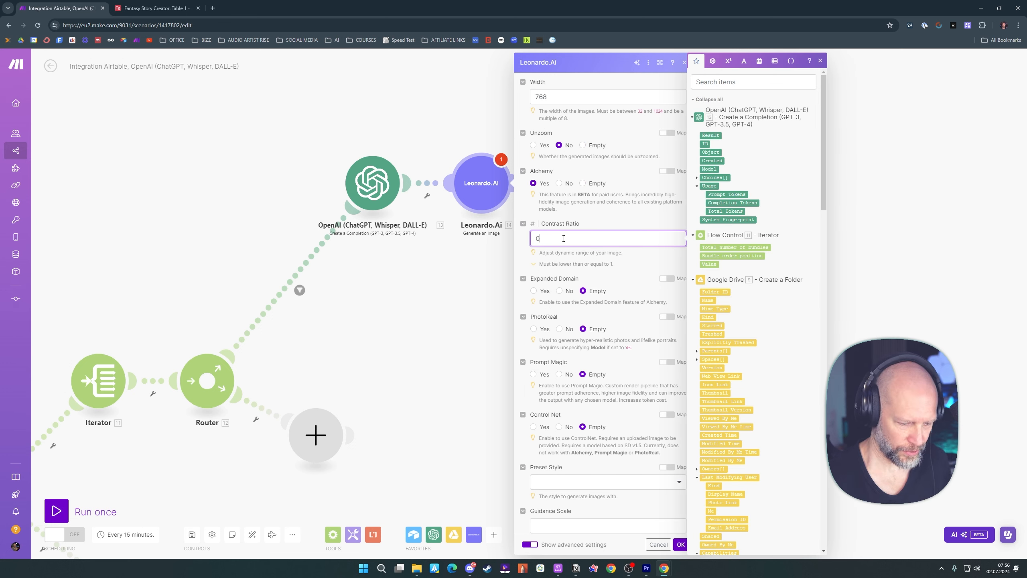
{"action": "left_click", "coordinate": [647, 255]}
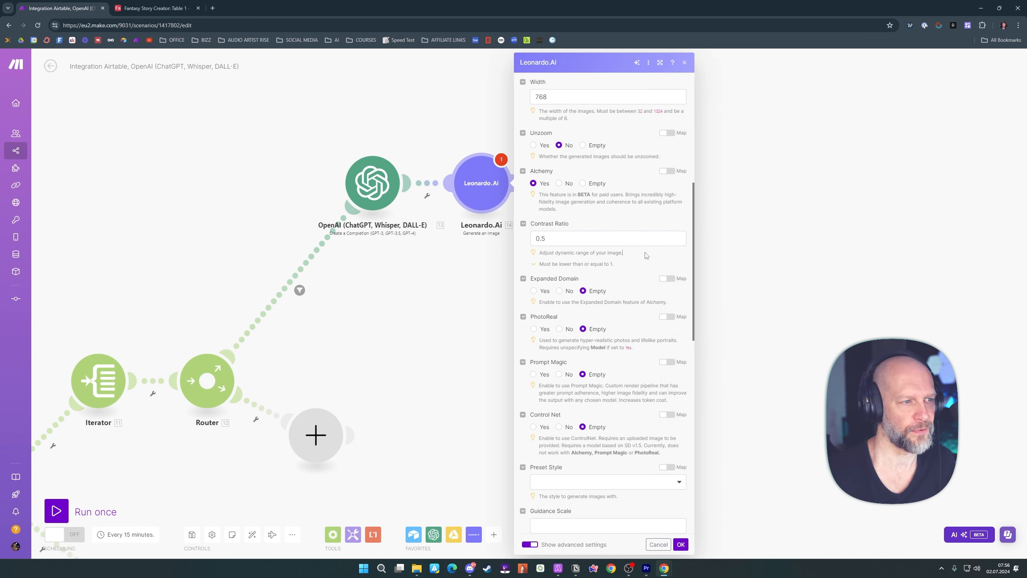
Set Expanded Domain, PhotoReal, Prompt Magic and Control Net all to No
{"action": "scroll", "coordinate": [647, 255], "scroll_direction": "down", "scroll_amount": 2}
{"action": "left_click", "coordinate": [559, 211]}
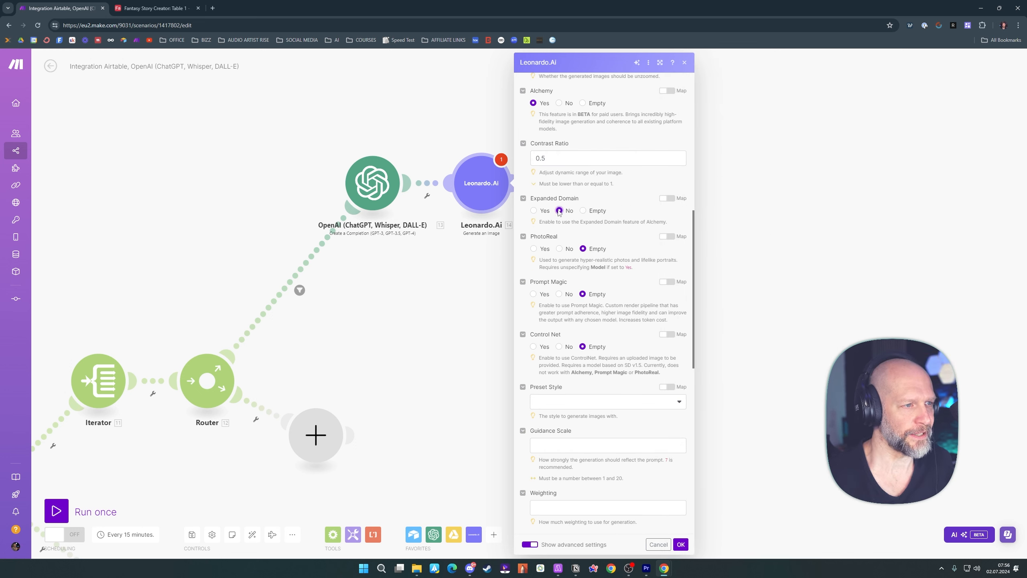
{"action": "left_click", "coordinate": [560, 249]}
{"action": "scroll", "coordinate": [560, 248], "scroll_direction": "down", "scroll_amount": 2}
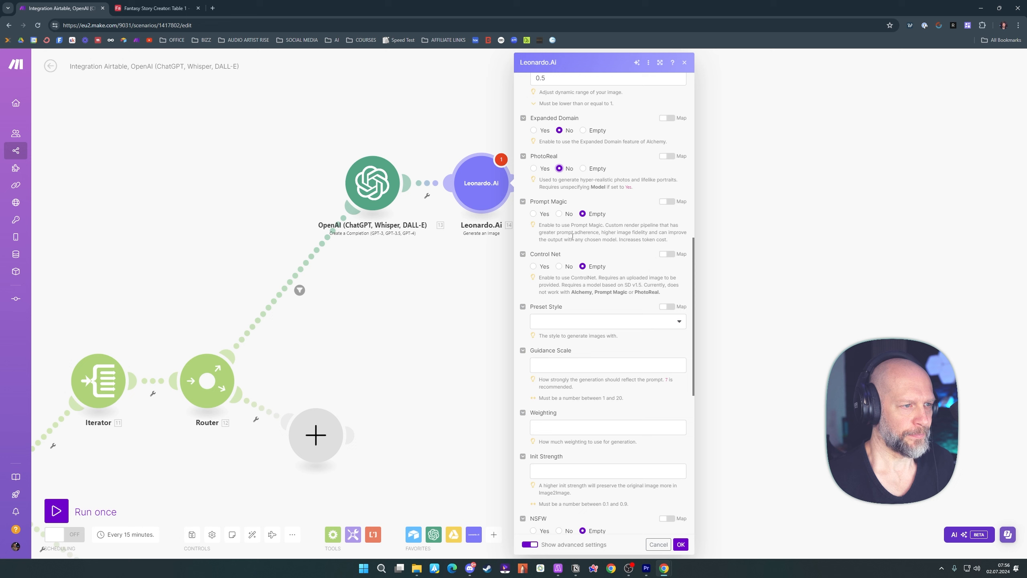
{"action": "left_click", "coordinate": [559, 214]}
{"action": "left_click", "coordinate": [559, 267]}
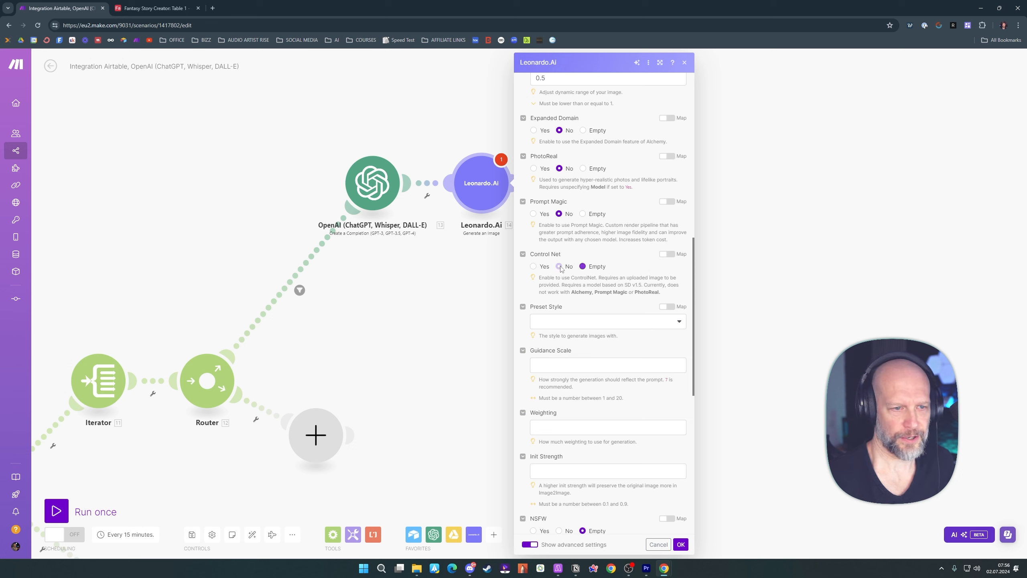
Choose the Cinematic preset style from the PhotoReal group and set the Guidance Scale to 7
{"action": "scroll", "coordinate": [562, 268], "scroll_direction": "down", "scroll_amount": 2}
{"action": "left_click", "coordinate": [584, 242]}
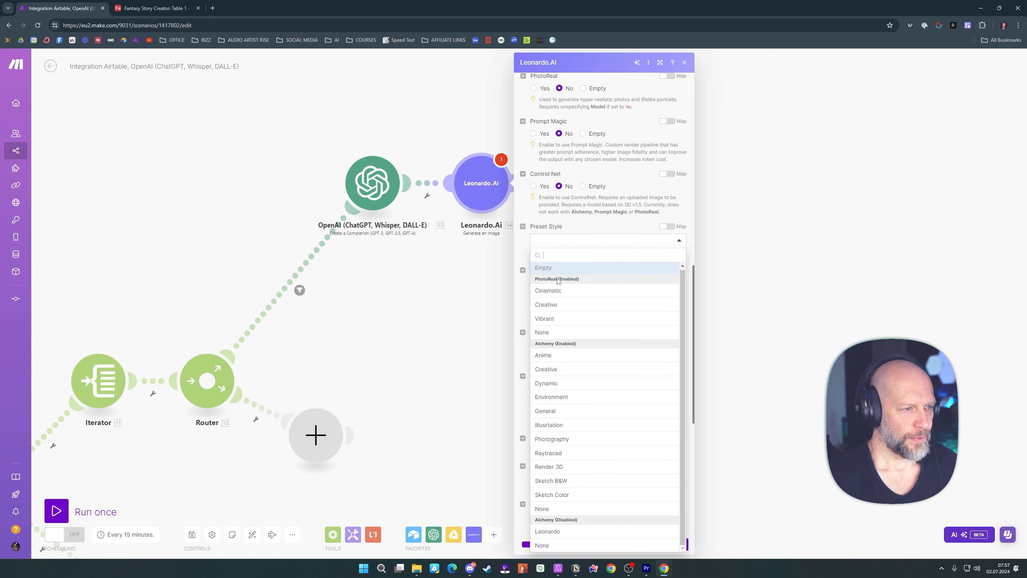
{"action": "left_click", "coordinate": [557, 291]}
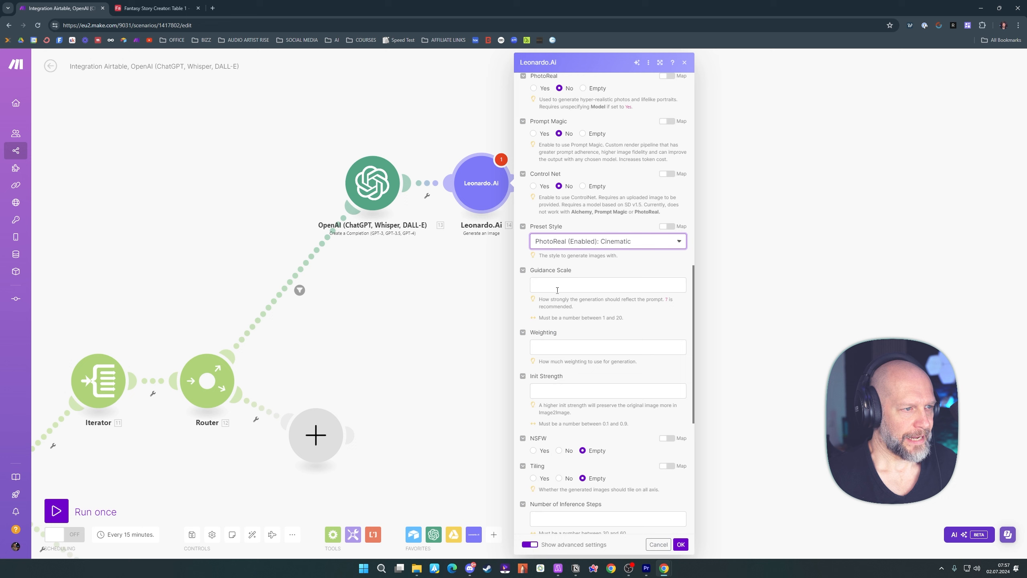
{"action": "left_click", "coordinate": [605, 283]}
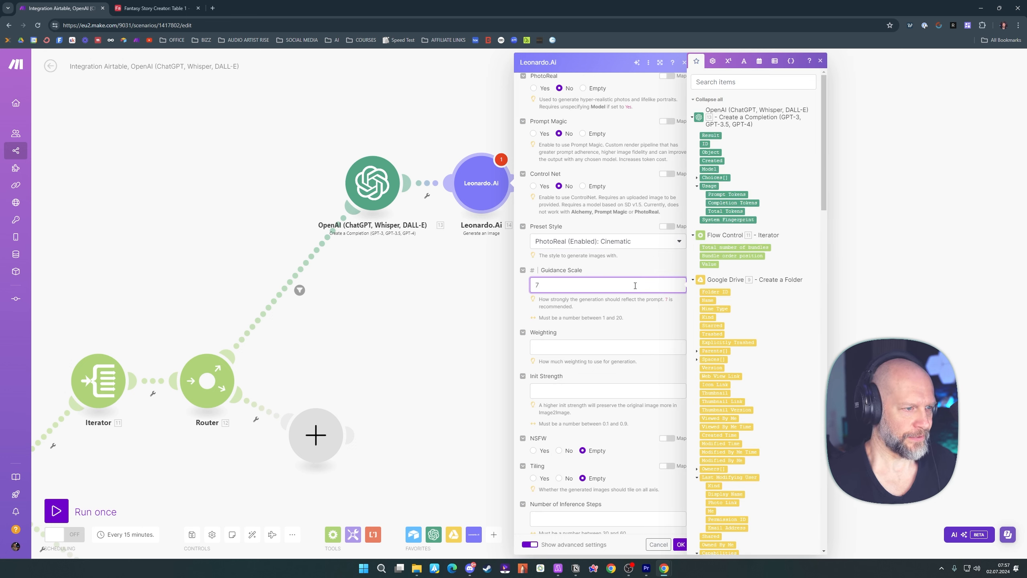
{"action": "left_click", "coordinate": [641, 313]}
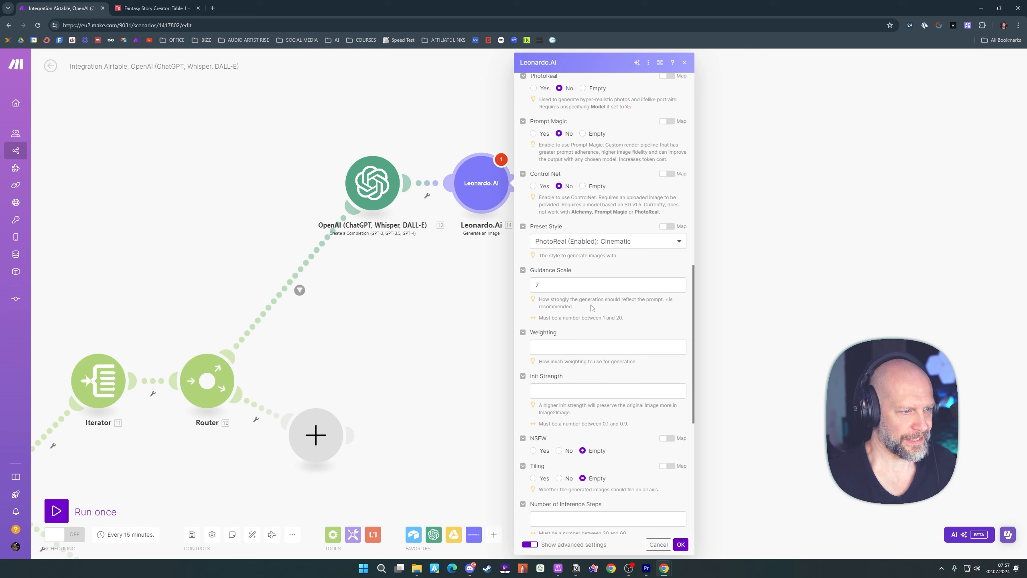
Set NSFW and Tiling to No and choose Leonardo as the Scheduler
{"action": "scroll", "coordinate": [671, 309], "scroll_direction": "down", "scroll_amount": 4}
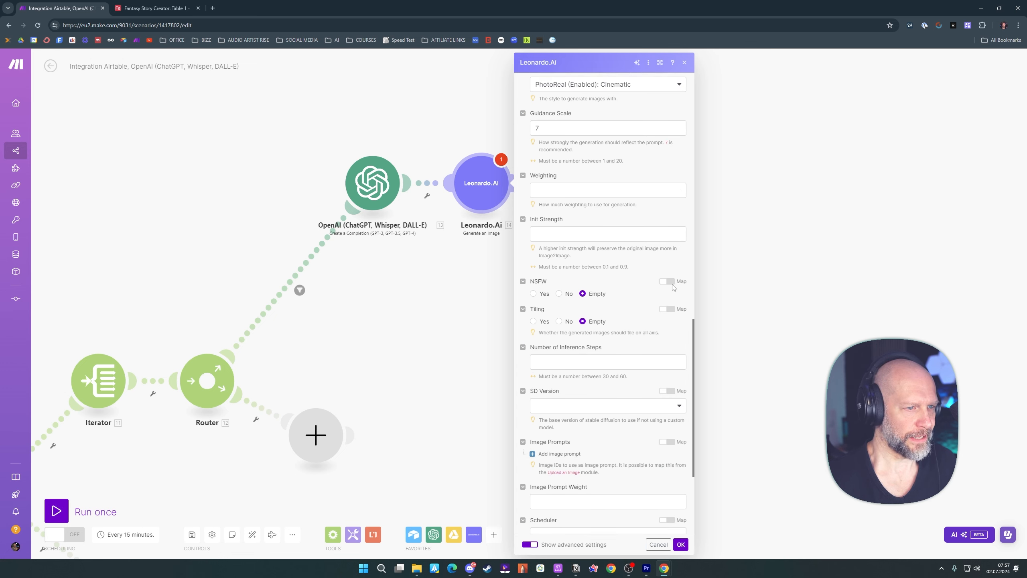
{"action": "left_click", "coordinate": [559, 291]}
{"action": "left_click", "coordinate": [559, 318]}
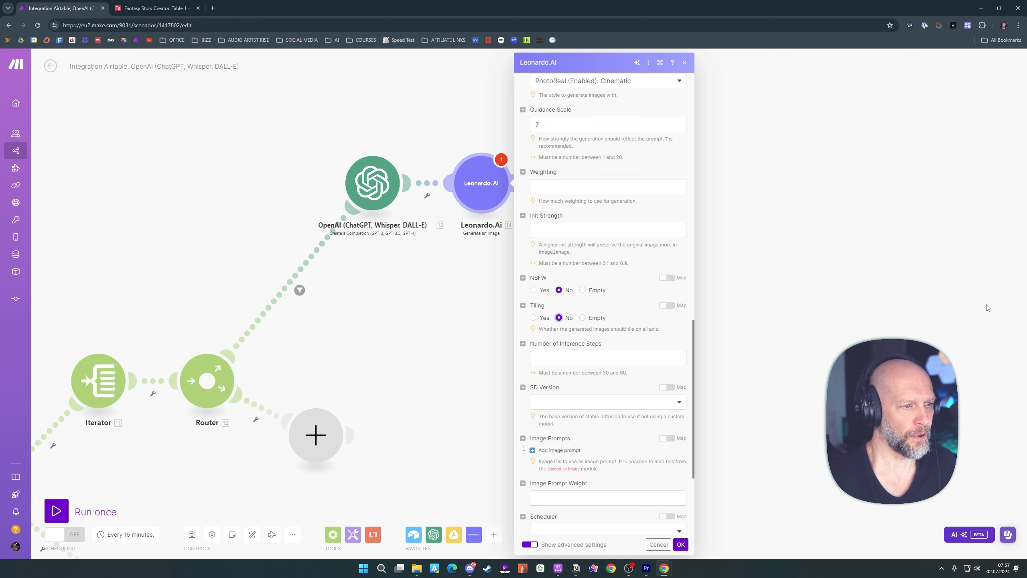
{"action": "scroll", "coordinate": [561, 324], "scroll_direction": "down", "scroll_amount": 4}
{"action": "left_click", "coordinate": [581, 373]}
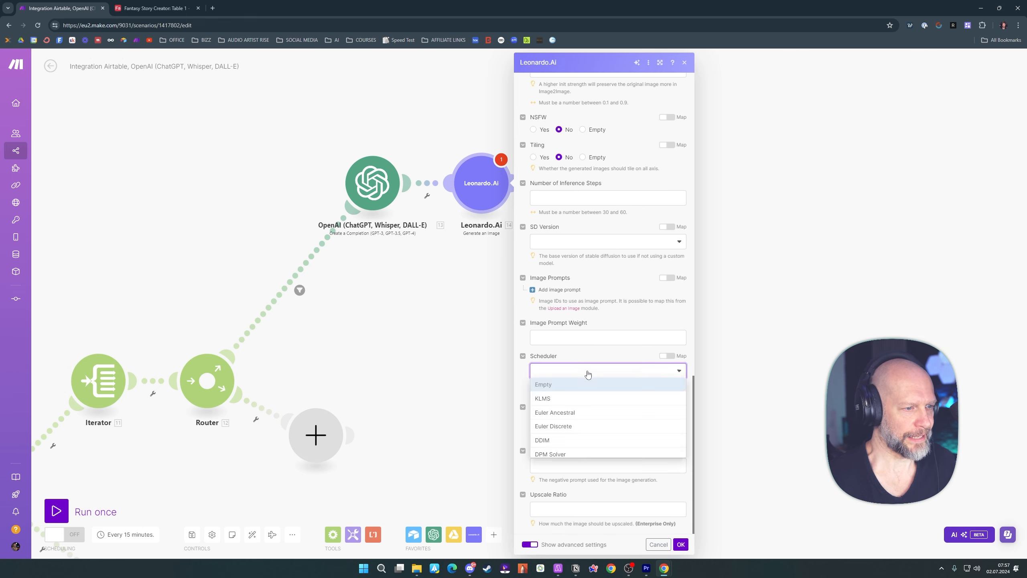
{"action": "left_click", "coordinate": [549, 482]}
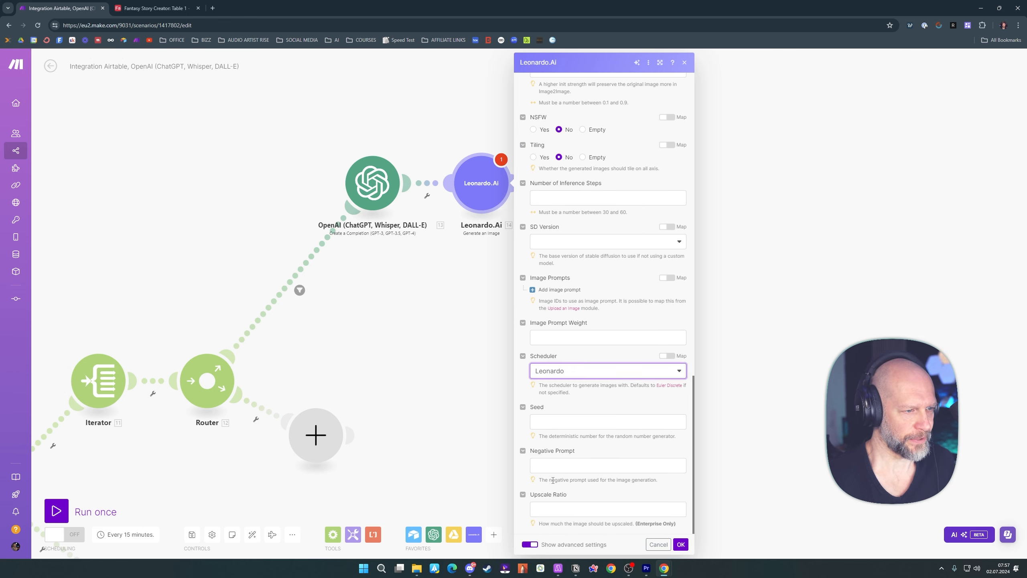
Confirm the Leonardo.Ai image settings, browse the available models while keeping Leonardo Kino XL, and close the module's settings
{"action": "left_click", "coordinate": [682, 544]}
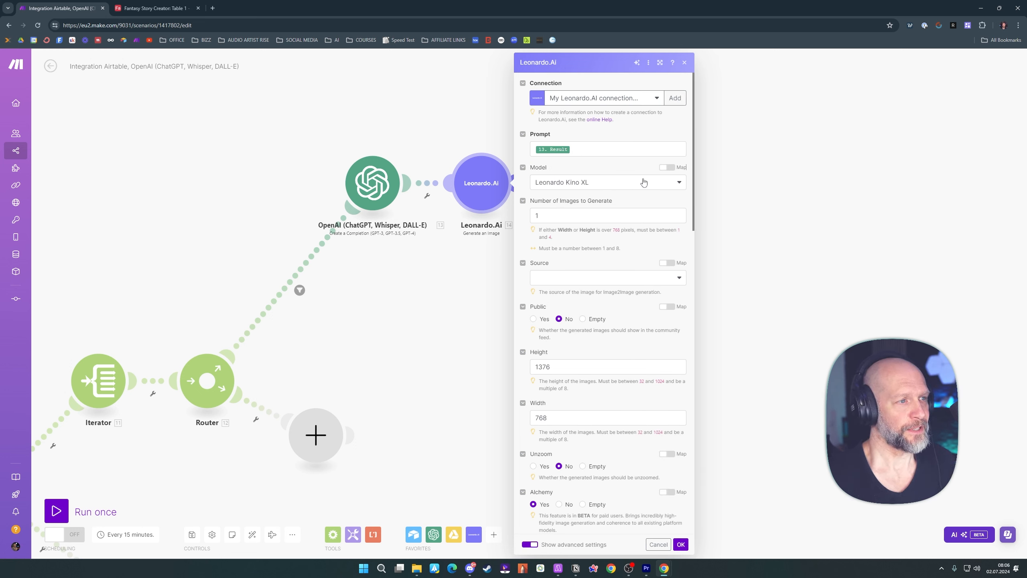
{"action": "left_click", "coordinate": [572, 187]}
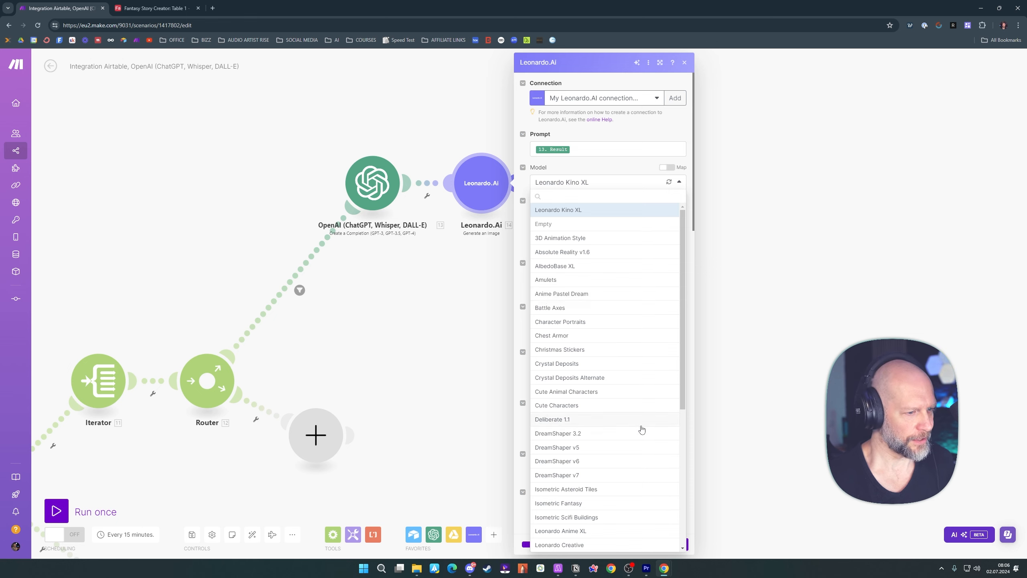
{"action": "scroll", "coordinate": [631, 417], "scroll_direction": "down", "scroll_amount": 5}
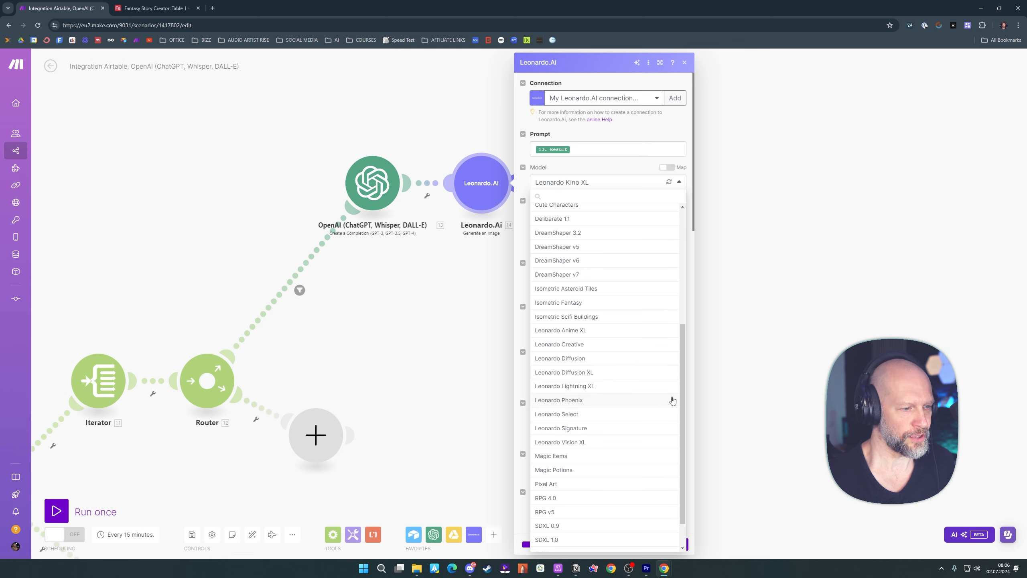
{"action": "scroll", "coordinate": [648, 425], "scroll_direction": "down", "scroll_amount": 1}
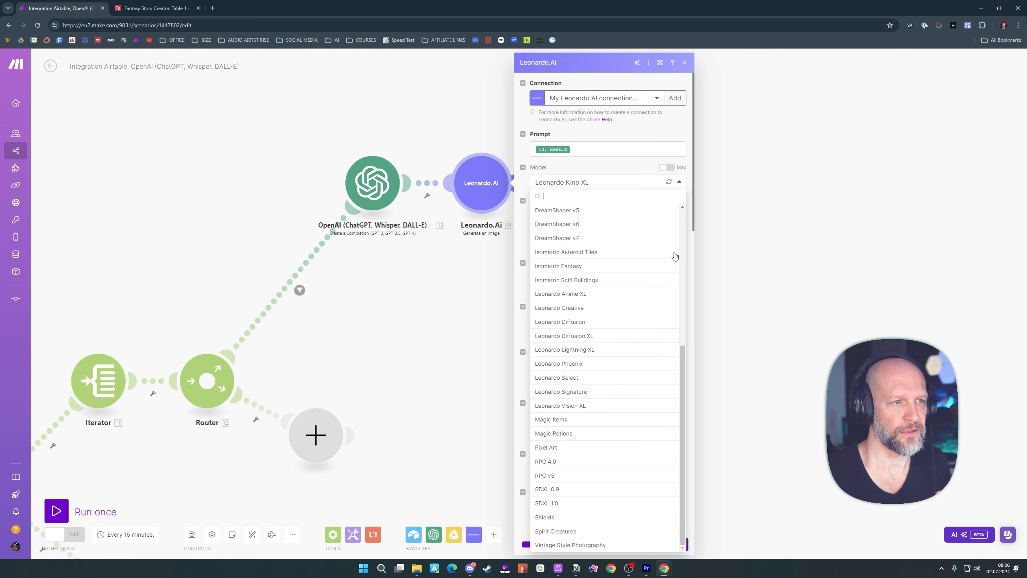
{"action": "left_click", "coordinate": [686, 134]}
{"action": "left_click", "coordinate": [585, 186]}
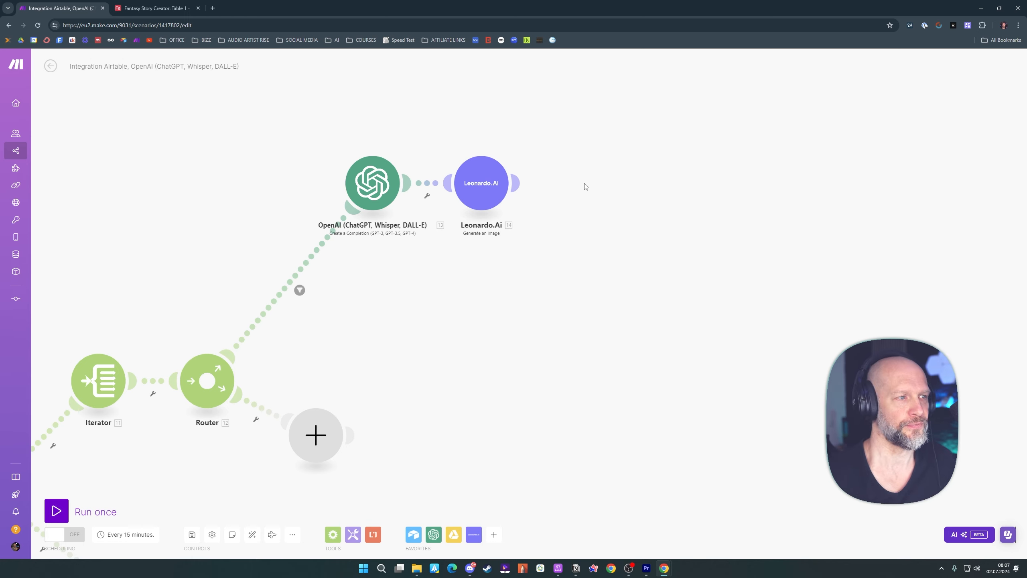
Add a Leonardo.Ai Make an API Call module after the Generate an Image module
{"action": "left_click", "coordinate": [518, 185]}
{"action": "left_click", "coordinate": [660, 187]}
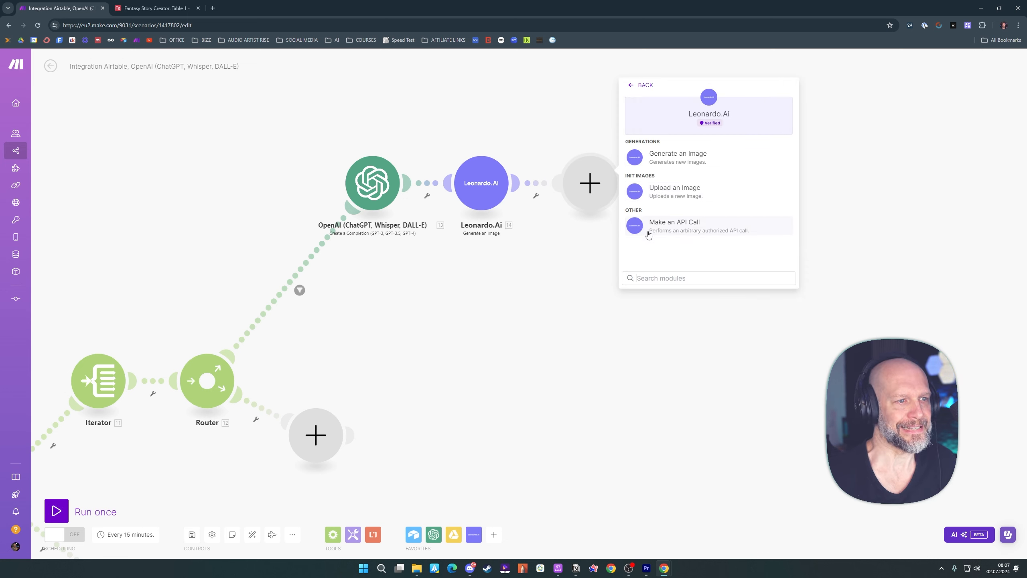
{"action": "left_click", "coordinate": [676, 225]}
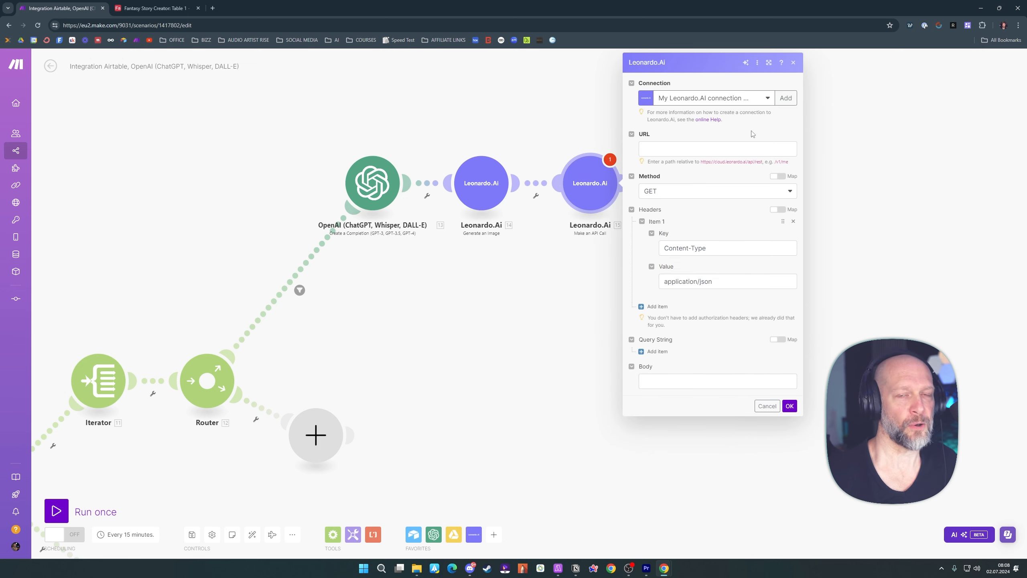
Set the API call's URL to /v1/generations-motion-svd and its method to POST
{"action": "left_click", "coordinate": [687, 150]}
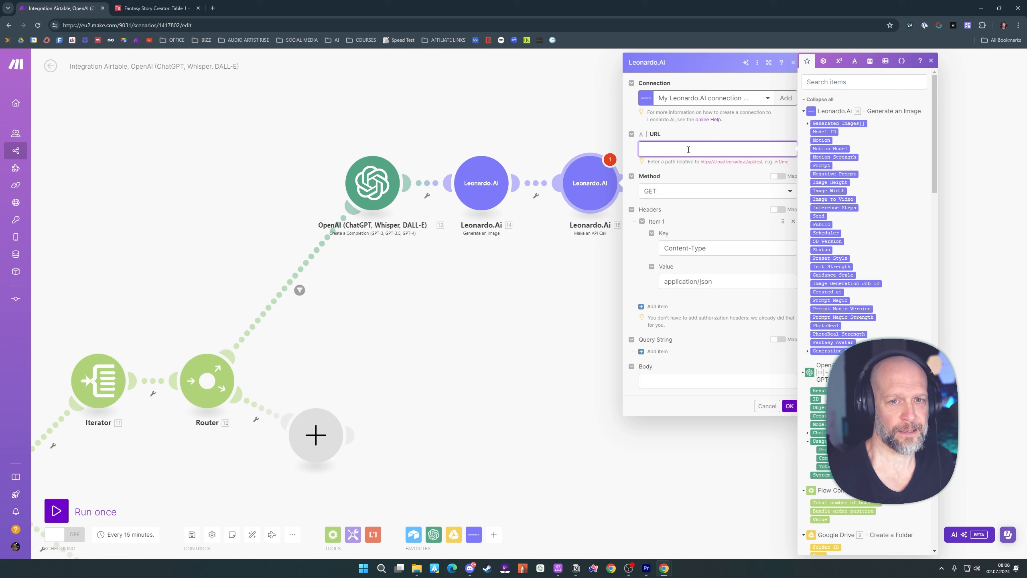
{"action": "type", "text": "/v1/generations-motion-svd"}
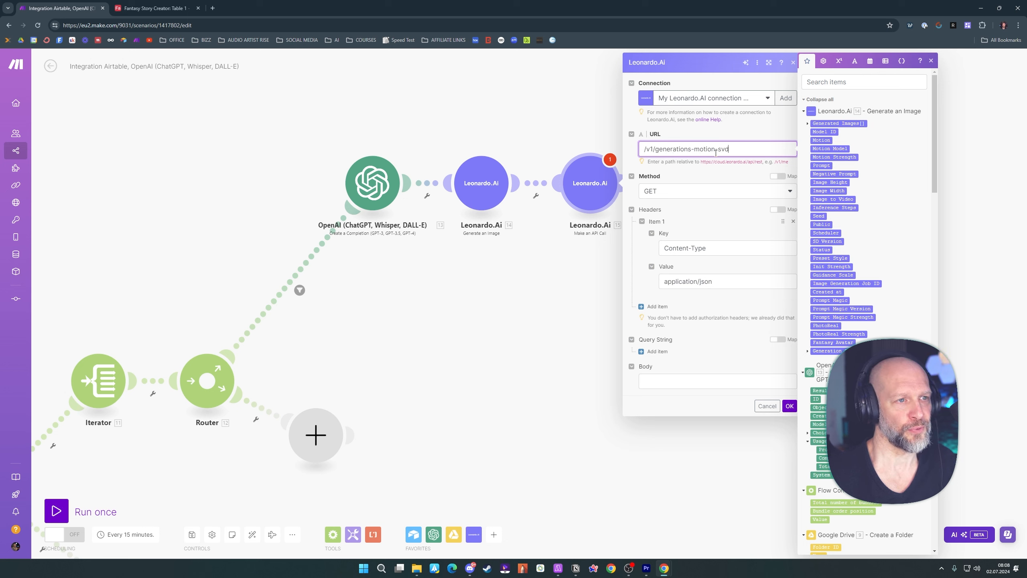
{"action": "left_click", "coordinate": [743, 132]}
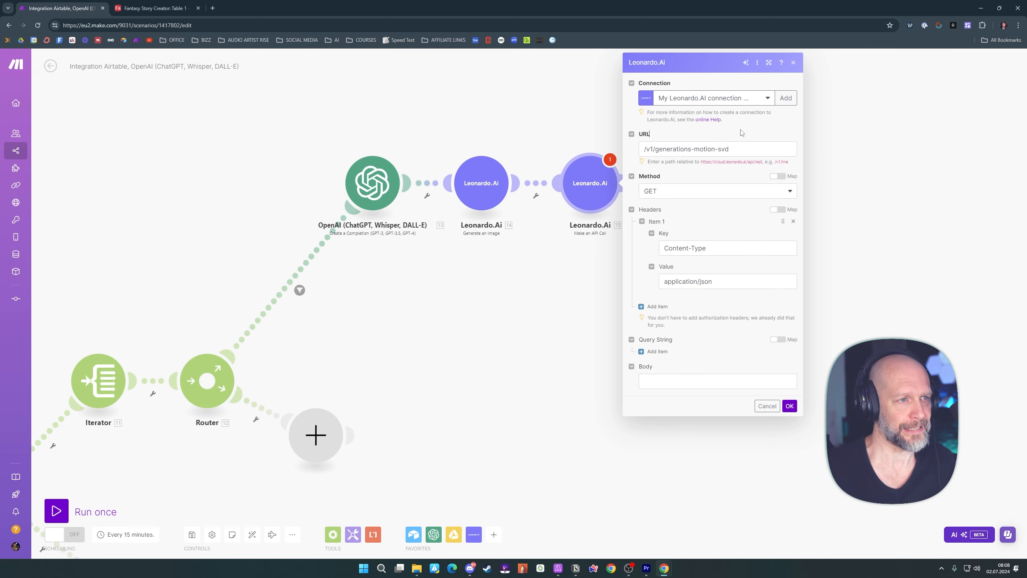
{"action": "left_click", "coordinate": [675, 196]}
{"action": "left_click", "coordinate": [656, 225]}
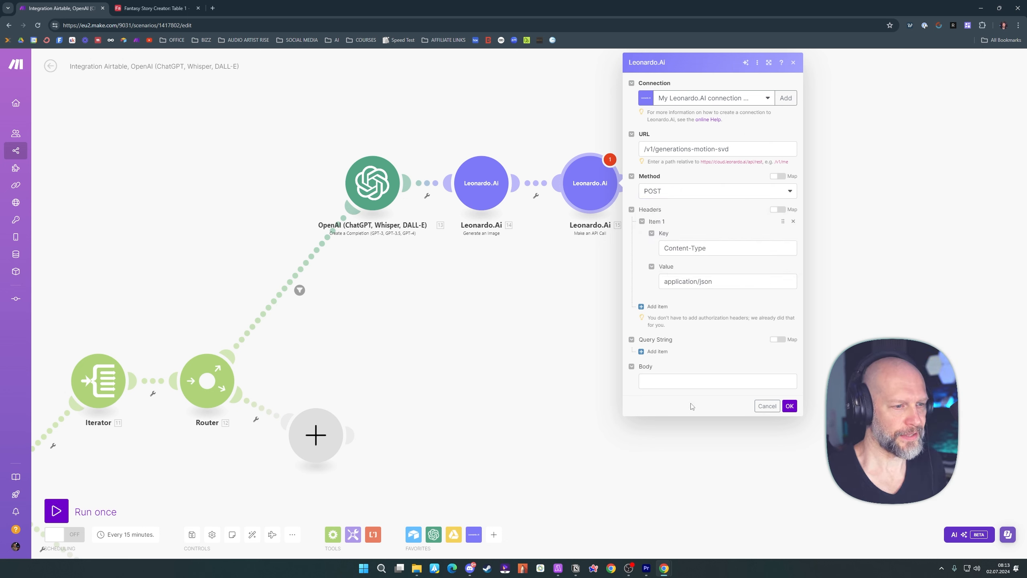
Fill the request body with JSON for imageId, isPublic false, isVariation false and motionStrength 2, and remove the foreign mapping from imageId
{"action": "left_click", "coordinate": [711, 381]}
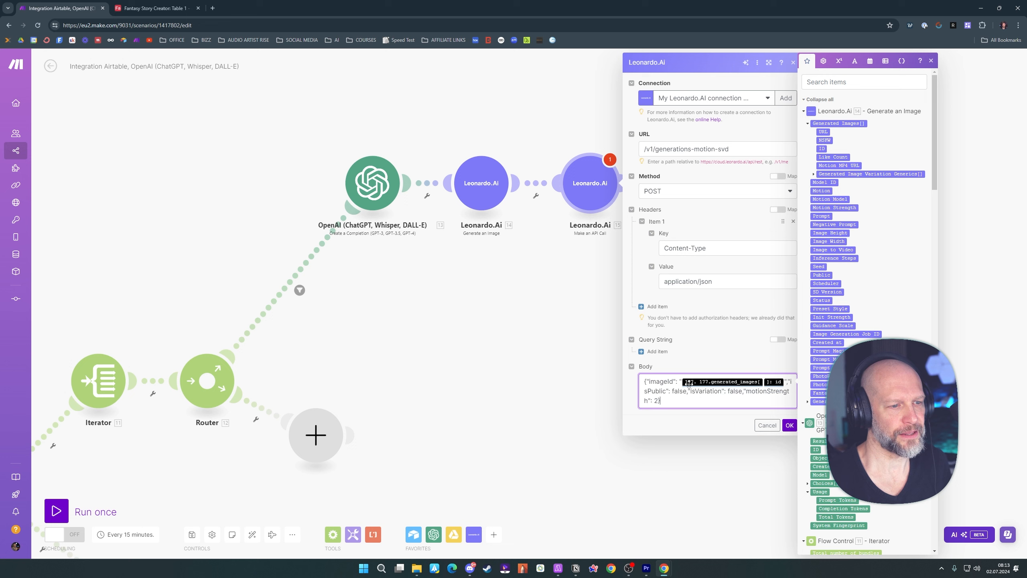
{"action": "left_click", "coordinate": [719, 422]}
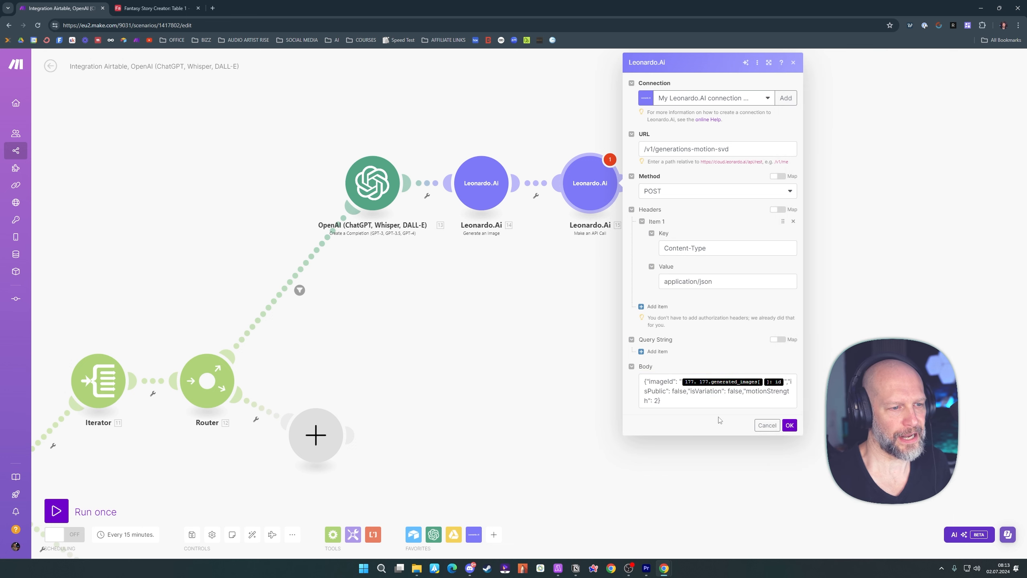
{"action": "left_click", "coordinate": [784, 382]}
{"action": "key", "text": "BackSpace"}
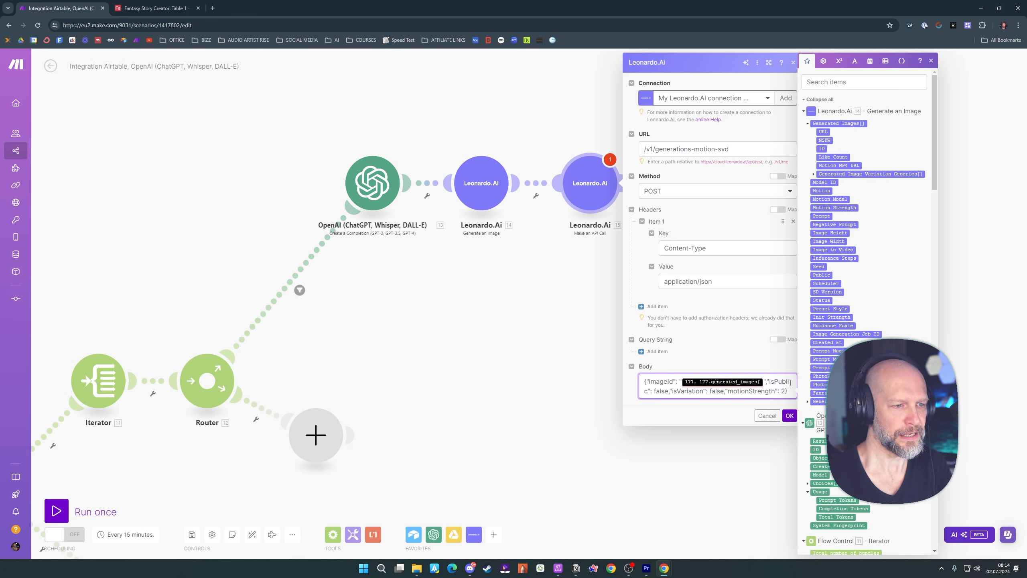
{"action": "key", "text": "BackSpace"}
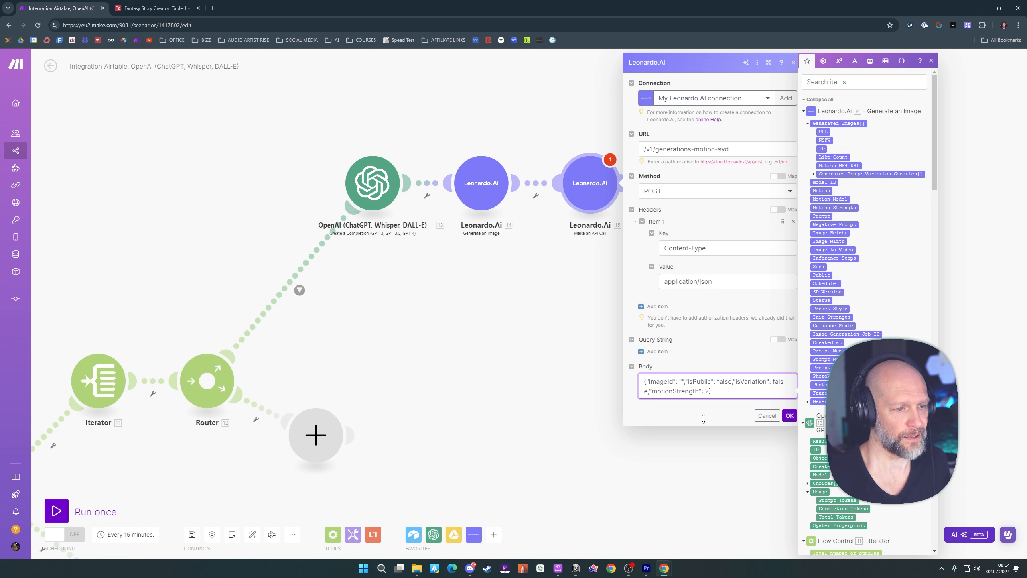
Map imageId in the request body to the Generated Images ID from the Generate an Image module and save the API call
{"action": "left_click", "coordinate": [682, 380]}
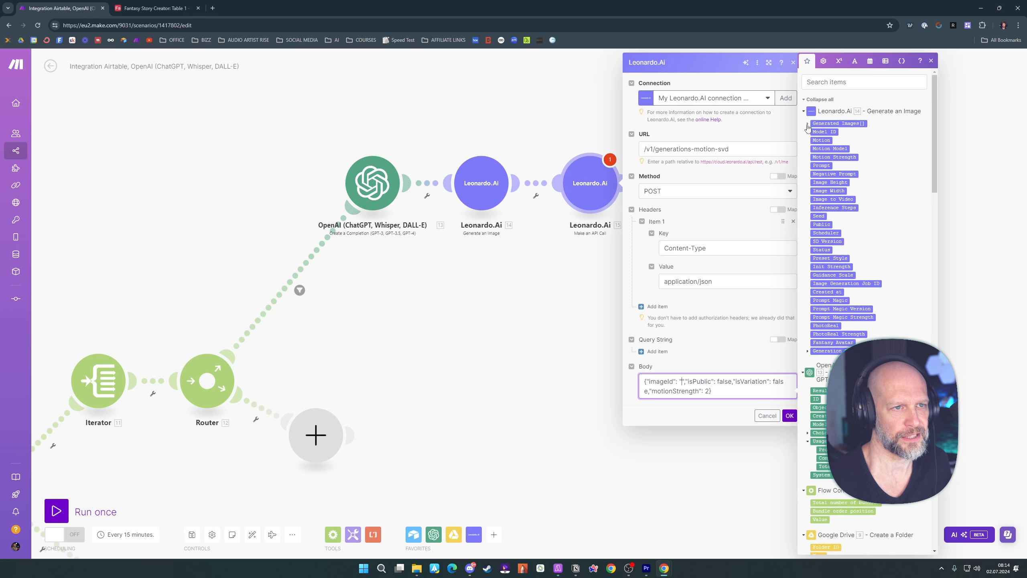
{"action": "left_click", "coordinate": [822, 149]}
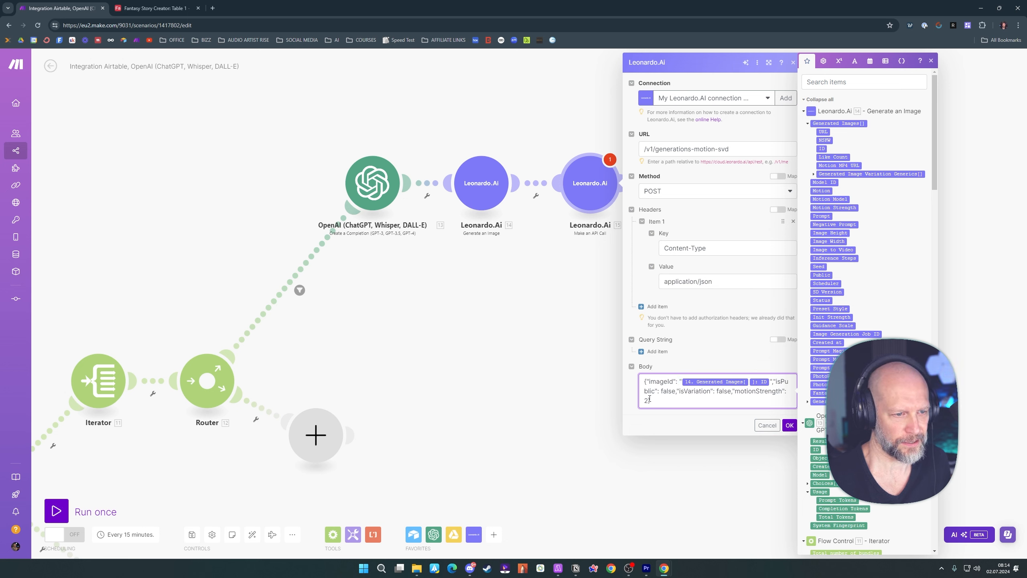
{"action": "left_click_drag", "start_coordinate": [651, 401], "coordinate": [644, 382]}
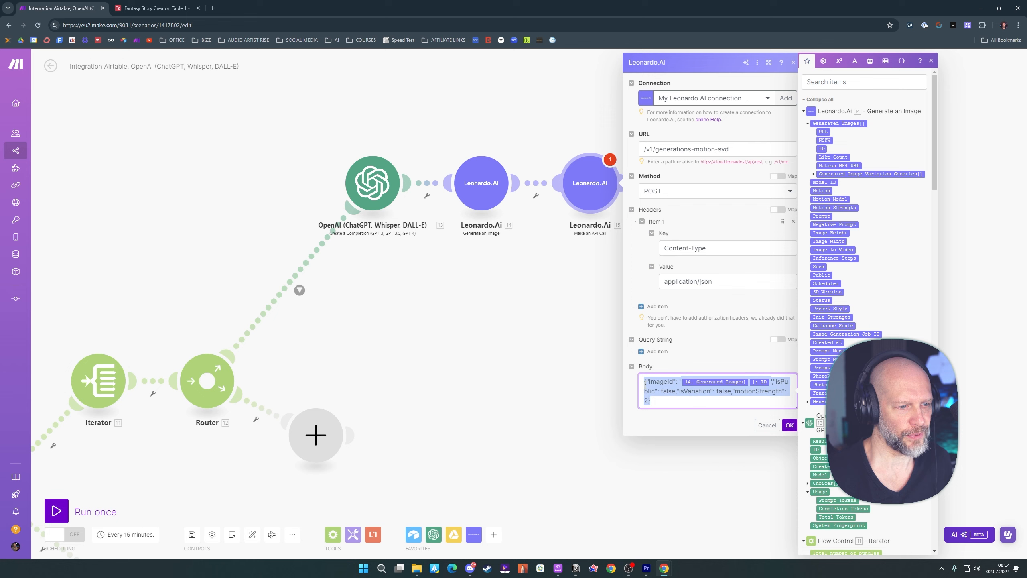
{"action": "left_click", "coordinate": [692, 422]}
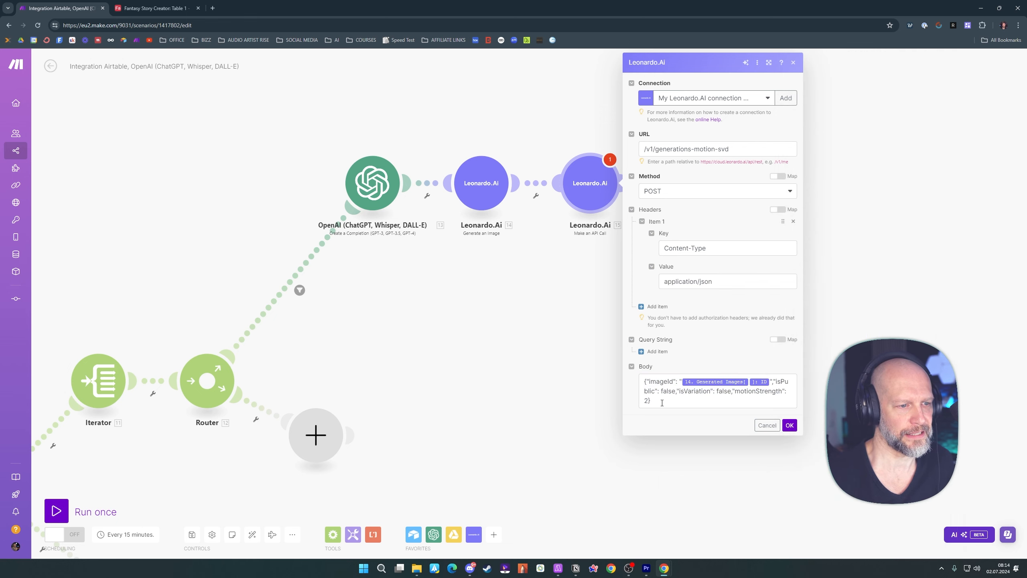
{"action": "left_click", "coordinate": [789, 425]}
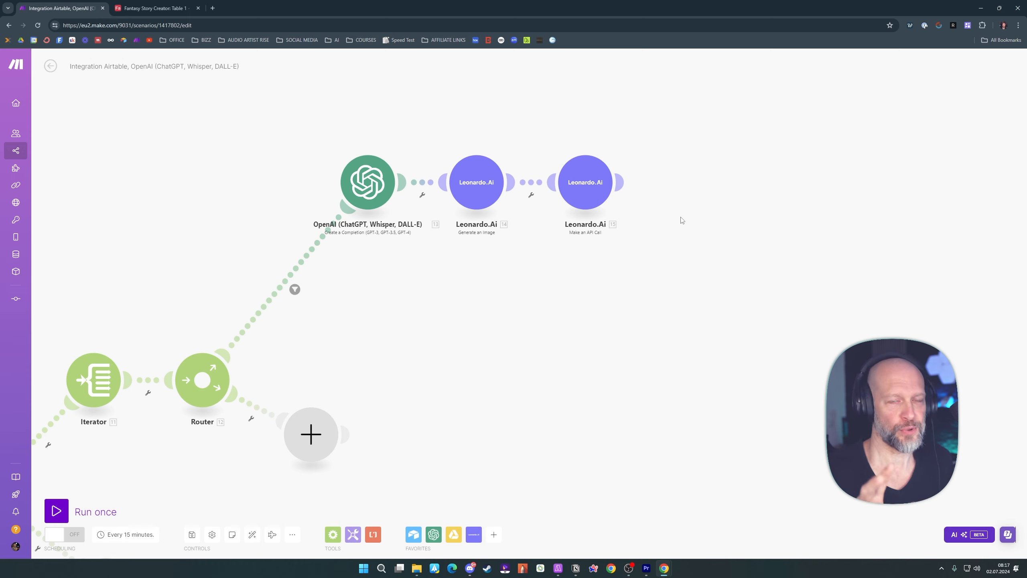
Add a Tools Sleep module after the API call with a delay of 90 seconds
{"action": "left_click", "coordinate": [621, 184]}
{"action": "left_click", "coordinate": [759, 275]}
{"action": "type", "text": "too"}
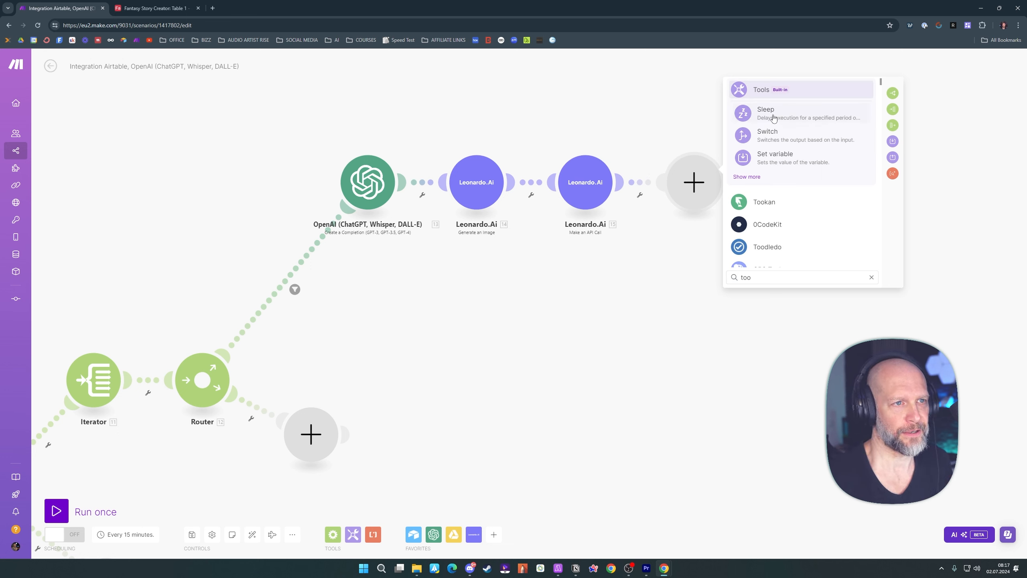
{"action": "left_click", "coordinate": [773, 118]}
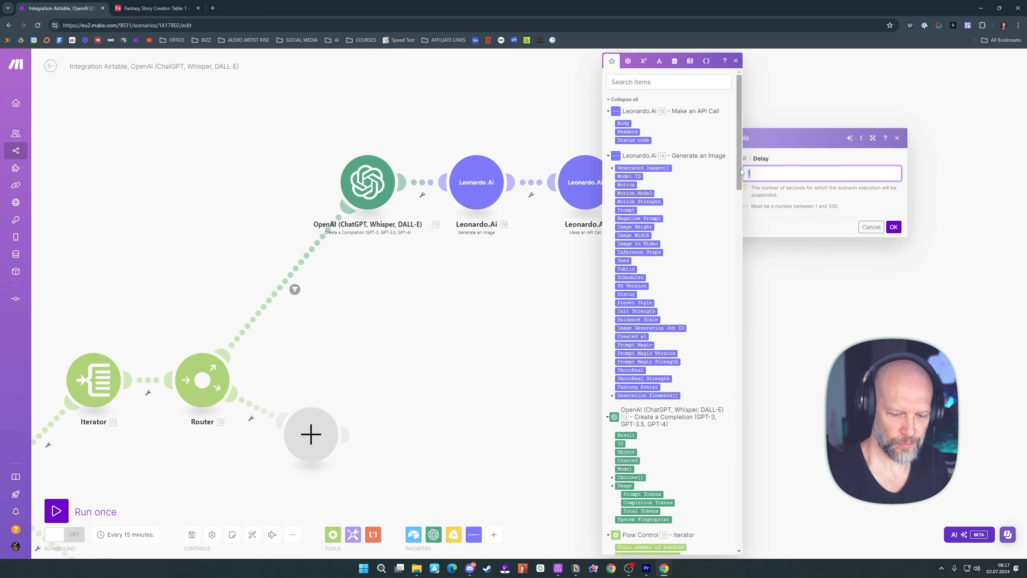
{"action": "type", "text": "90"}
{"action": "left_click", "coordinate": [807, 211]}
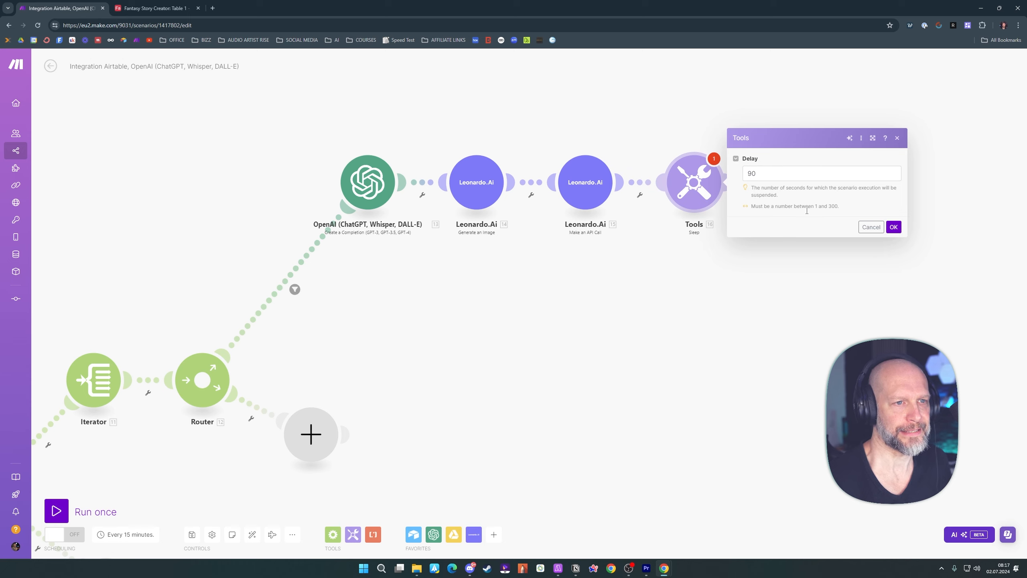
{"action": "left_click", "coordinate": [894, 227]}
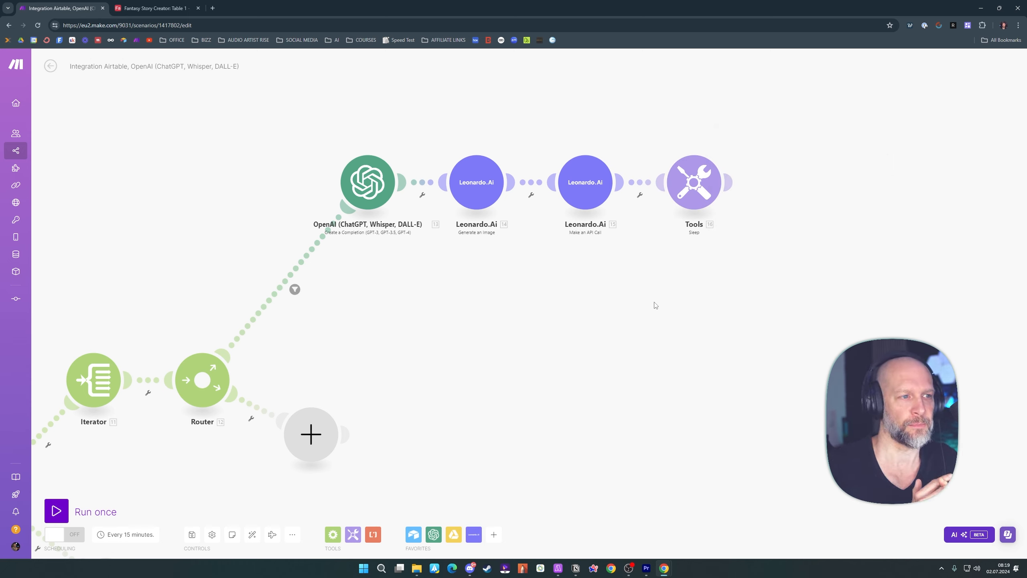
{"action": "left_click", "coordinate": [687, 193]}
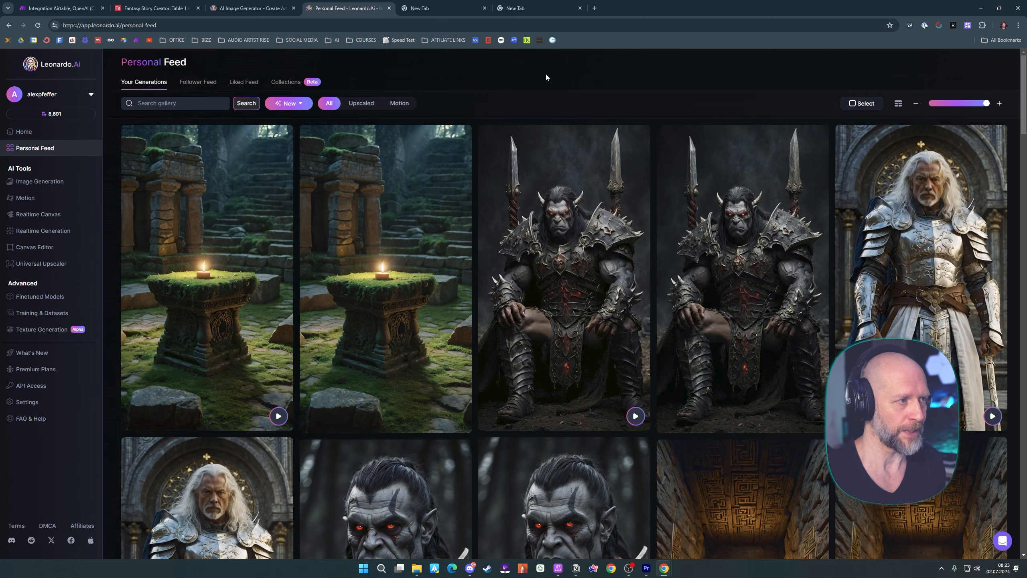
Open the mossy pedestal video in the Leonardo.Ai personal feed and copy its video link
{"action": "left_click", "coordinate": [367, 202]}
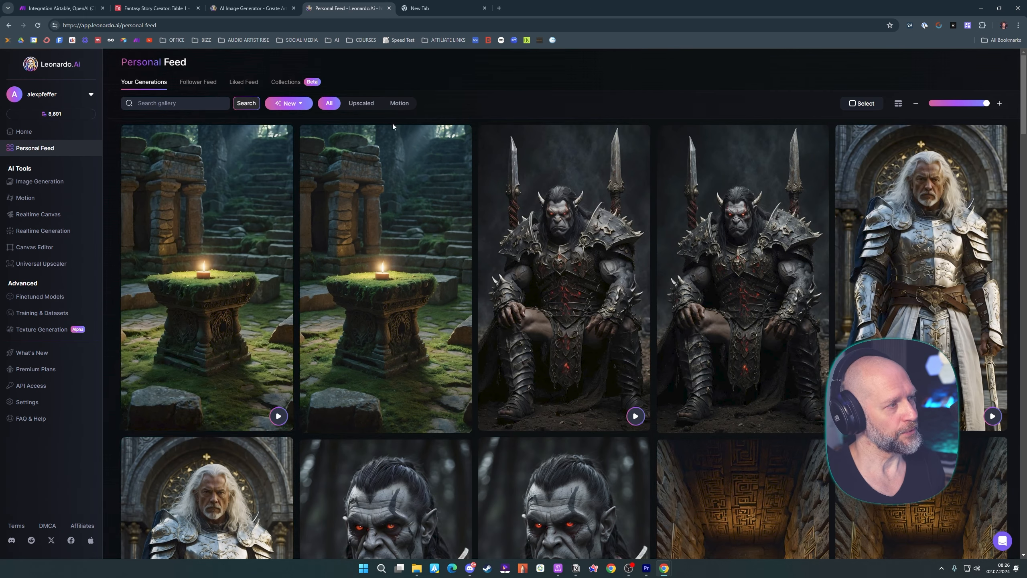
{"action": "left_click", "coordinate": [215, 208]}
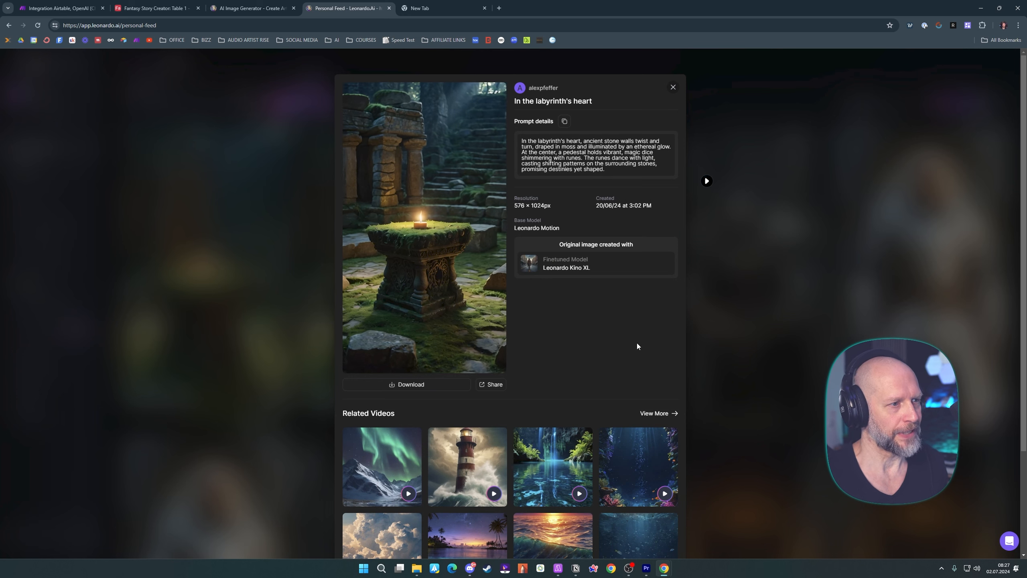
{"action": "left_click", "coordinate": [491, 384]}
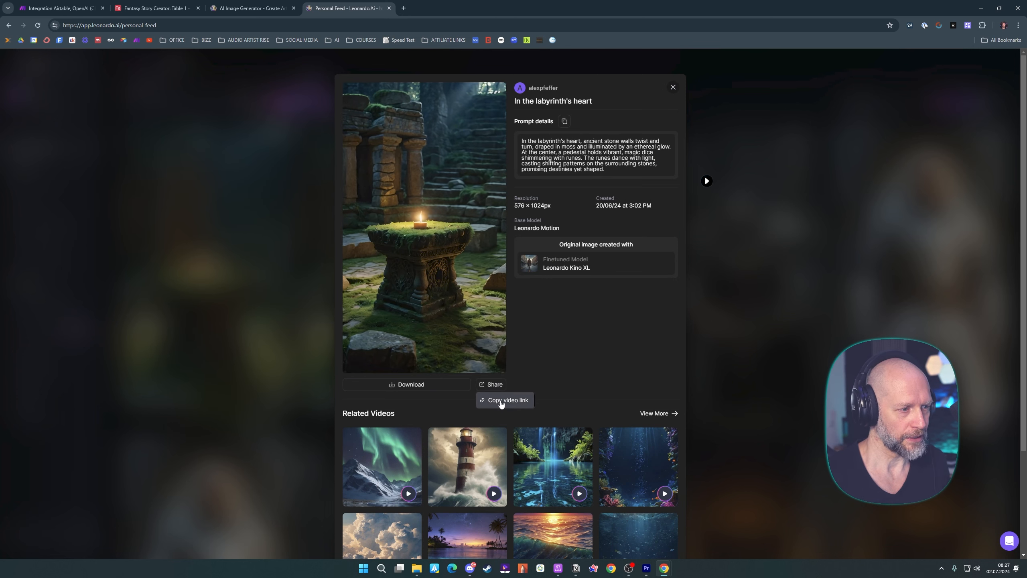
{"action": "left_click", "coordinate": [501, 400]}
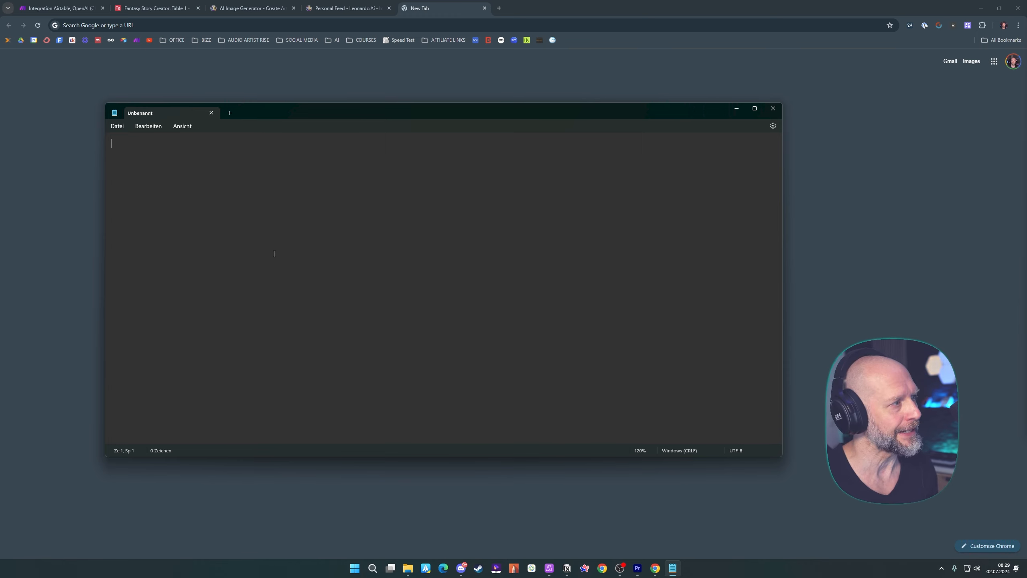
Paste the video link into an empty Notepad document and examine its base address, user ID and generation ID parts
{"action": "key", "text": "ctrl+v"}
{"action": "left_click_drag", "start_coordinate": [112, 144], "coordinate": [227, 148]}
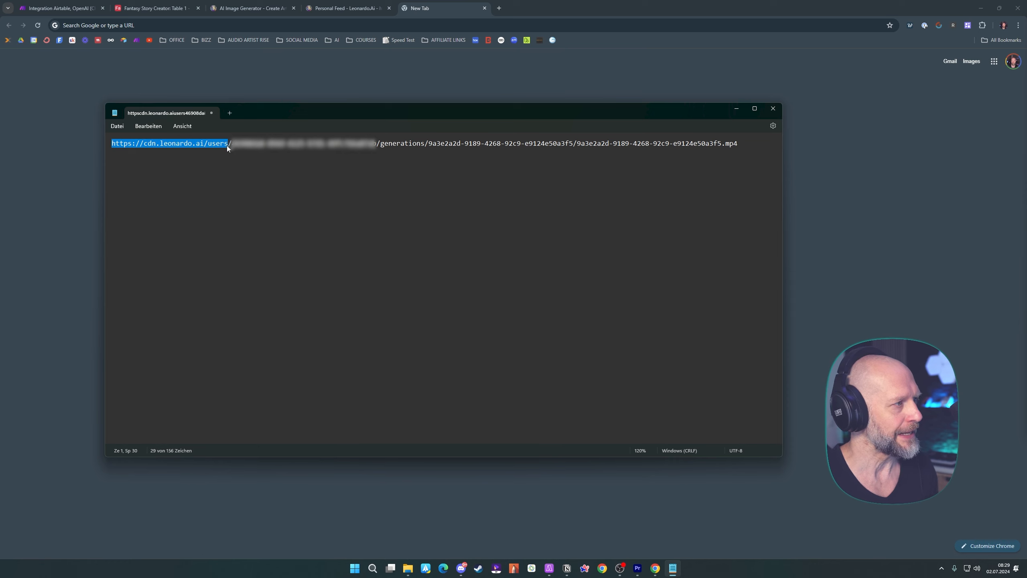
{"action": "left_click", "coordinate": [230, 146]}
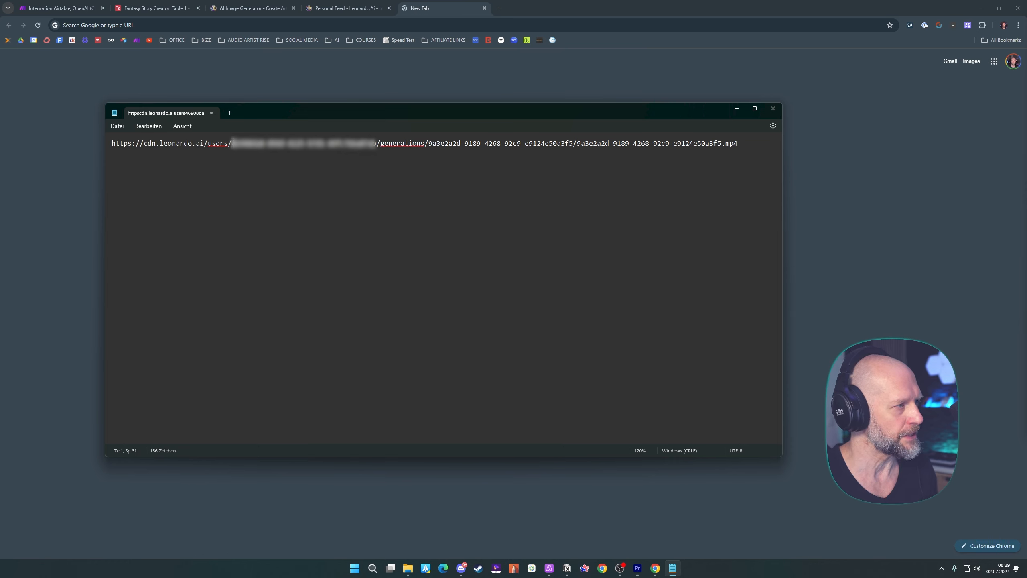
{"action": "left_click_drag", "start_coordinate": [233, 144], "coordinate": [377, 144]}
{"action": "left_click", "coordinate": [378, 145]}
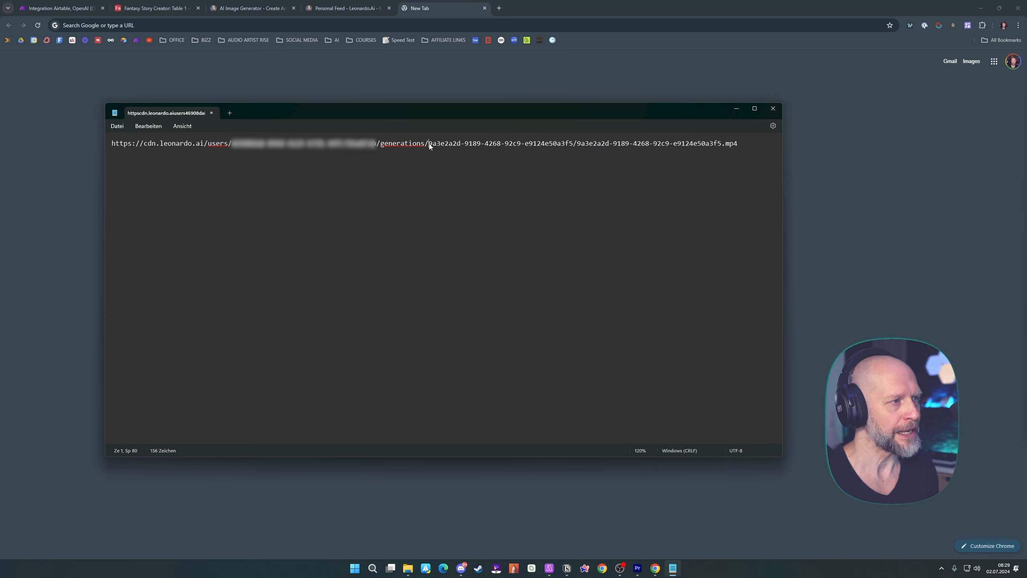
{"action": "left_click_drag", "start_coordinate": [429, 144], "coordinate": [577, 148]}
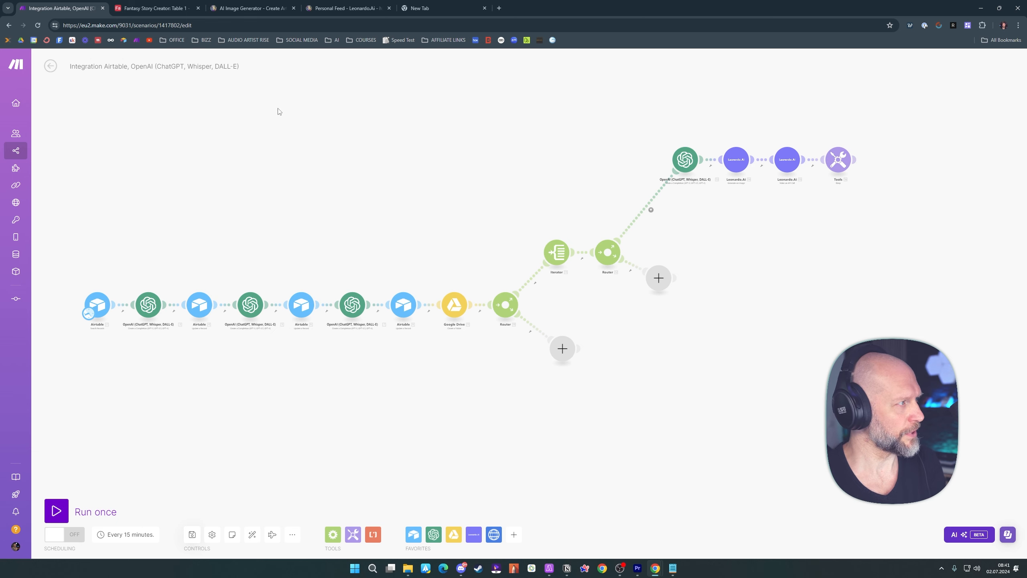
Clear the Hero Prompt, Villian Prompt and Story cells of the Airtable record, and run the Make scenario once
{"action": "left_click", "coordinate": [155, 8]}
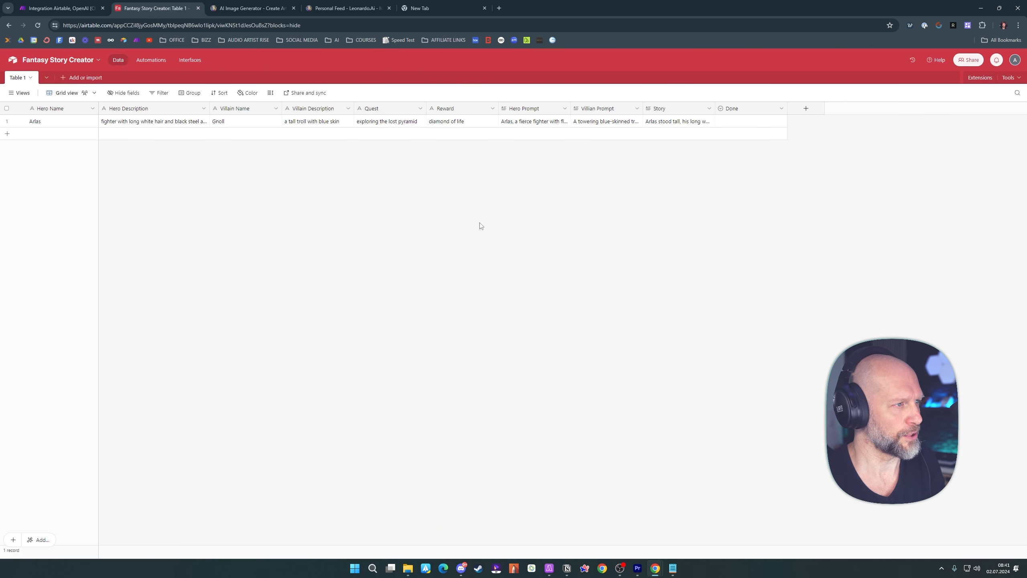
{"action": "left_click", "coordinate": [534, 123]}
{"action": "key", "text": "Delete"}
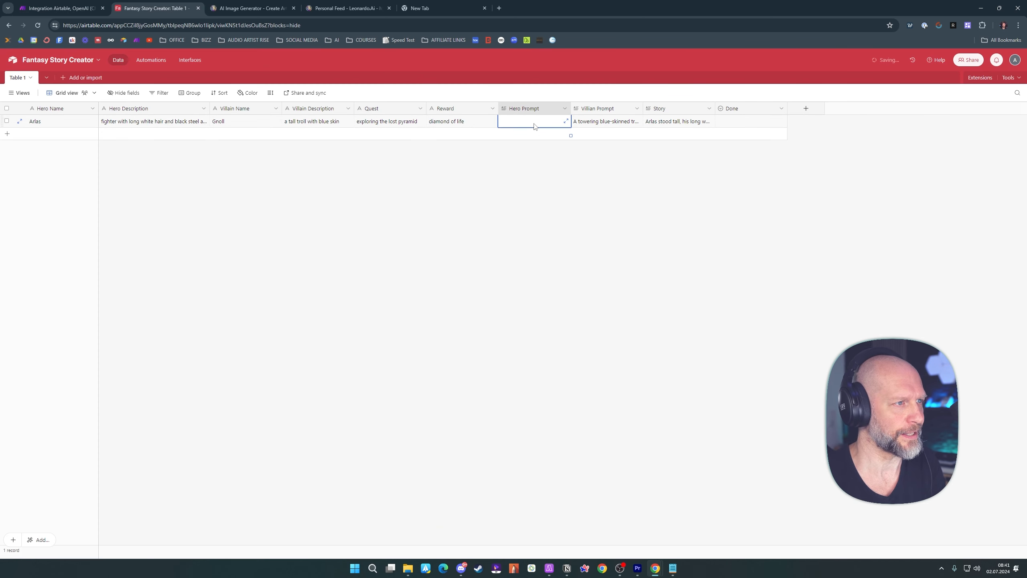
{"action": "left_click", "coordinate": [607, 125]}
{"action": "key", "text": "Delete"}
{"action": "left_click", "coordinate": [670, 127]}
{"action": "key", "text": "ctrl+z"}
{"action": "key", "text": "Delete"}
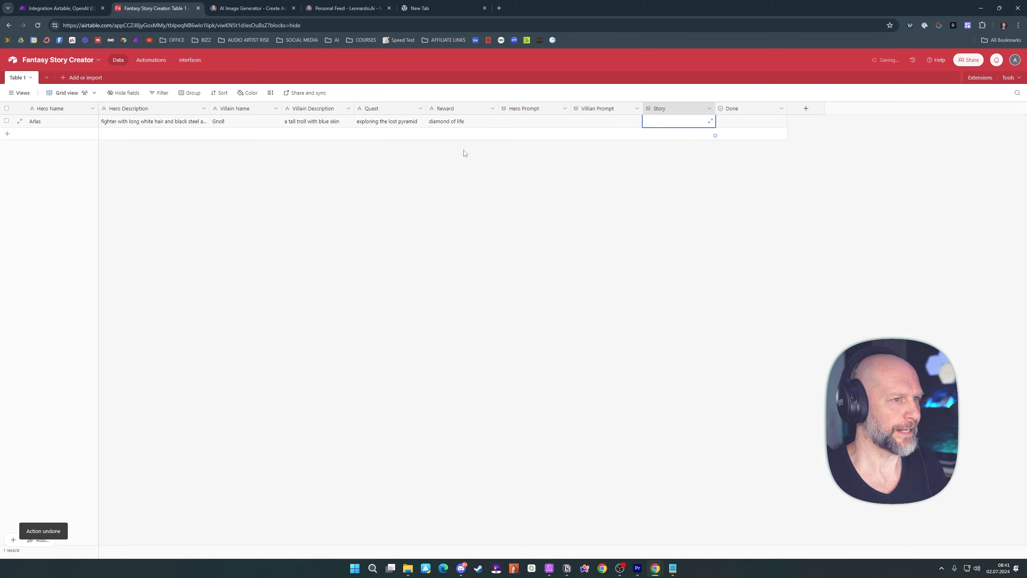
{"action": "key", "text": "ctrl+shift+Tab"}
{"action": "left_click", "coordinate": [62, 511]}
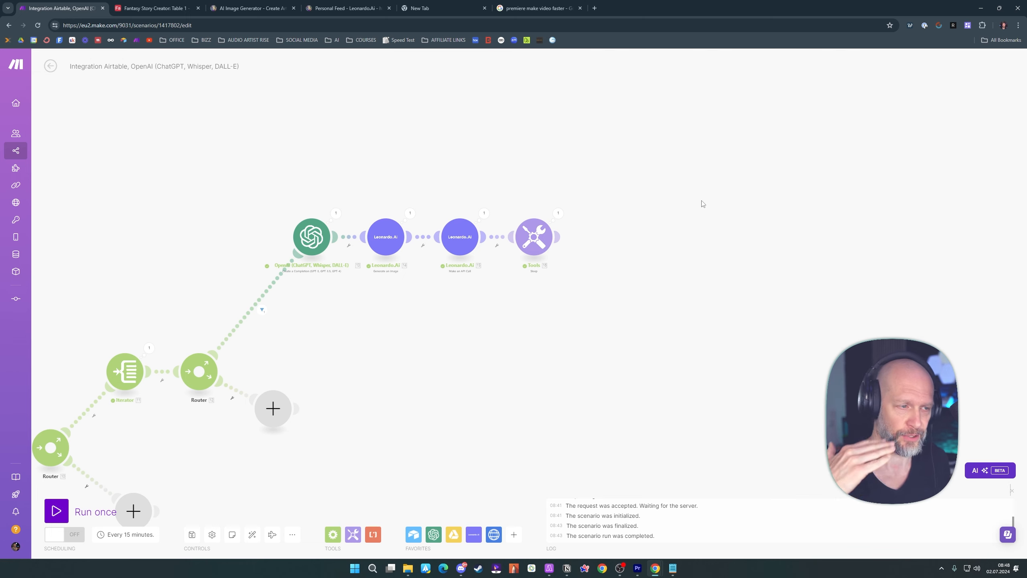
Add an HTTP Get a file module after the Tools Sleep module
{"action": "left_click", "coordinate": [561, 236]}
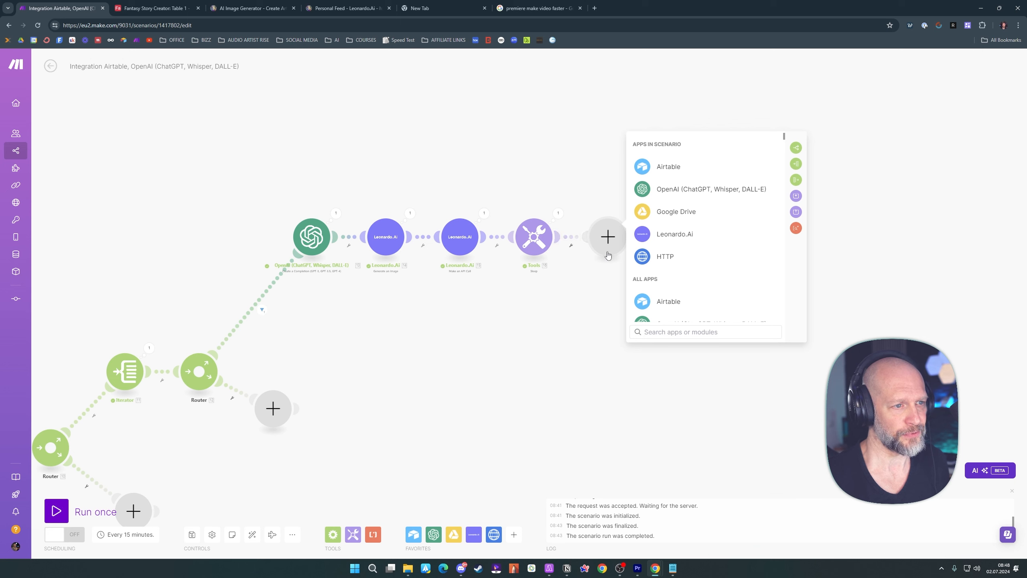
{"action": "left_click", "coordinate": [661, 329]}
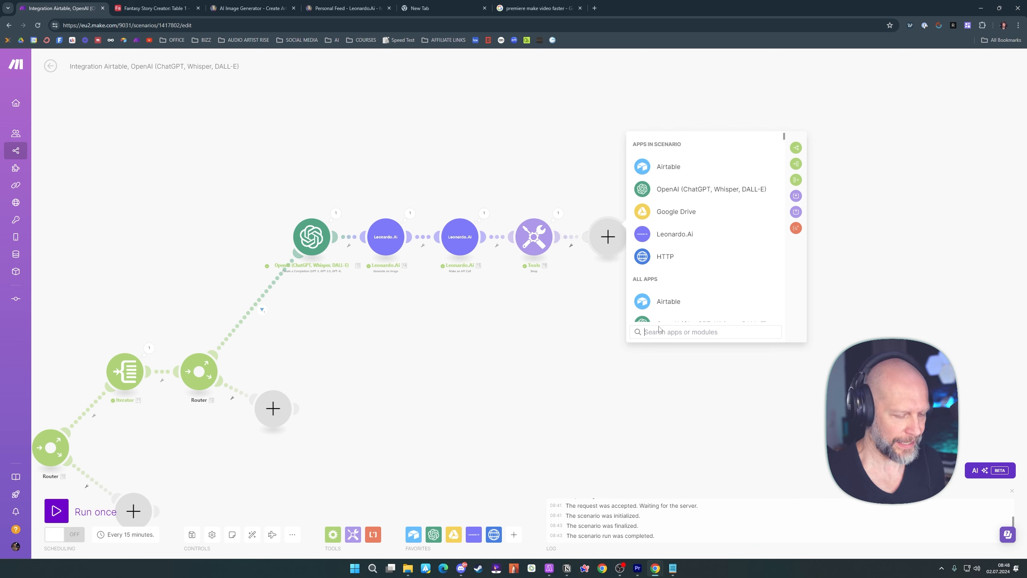
{"action": "type", "text": "http"}
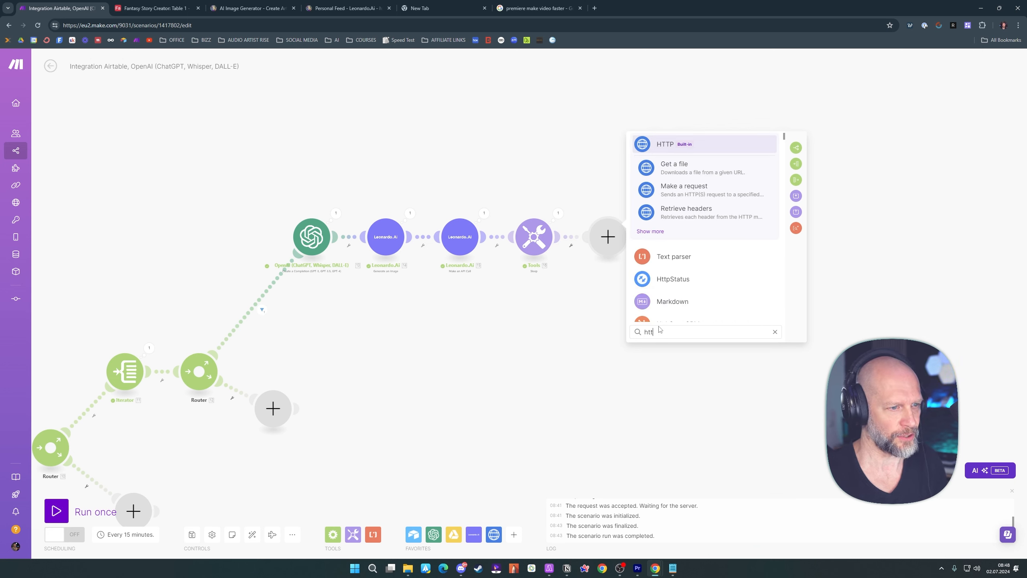
{"action": "left_click", "coordinate": [674, 170]}
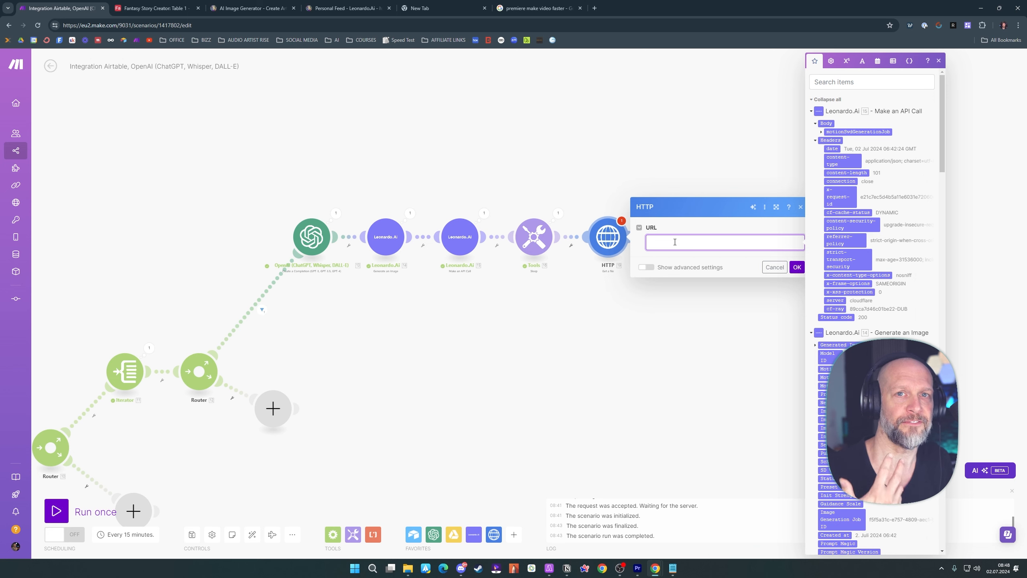
Paste the Leonardo.Ai video link as the HTTP module's URL and delete everything after "generations/"
{"action": "key", "text": "ctrl+v"}
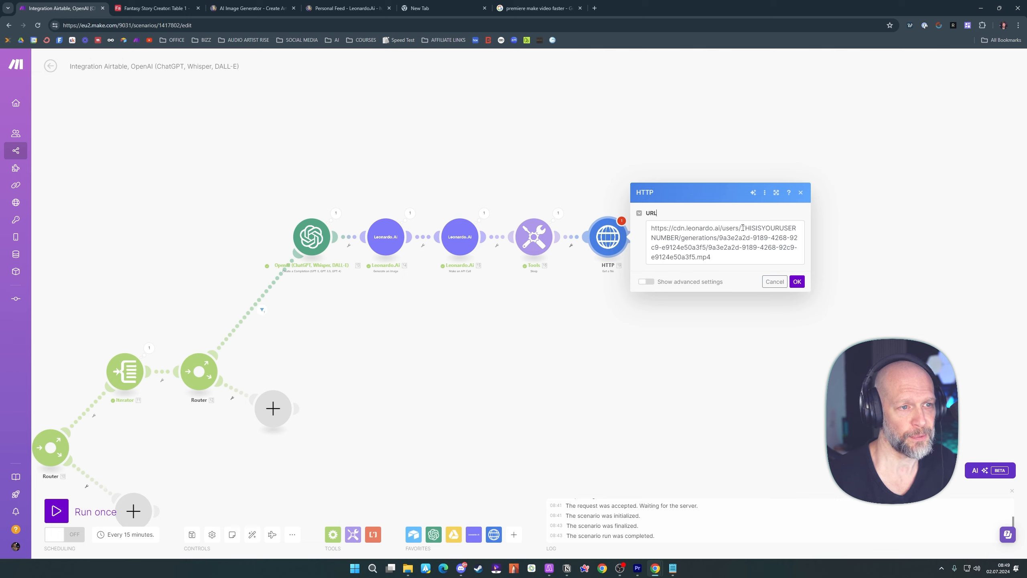
{"action": "left_click_drag", "start_coordinate": [742, 228], "coordinate": [679, 238]}
{"action": "left_click", "coordinate": [725, 212]}
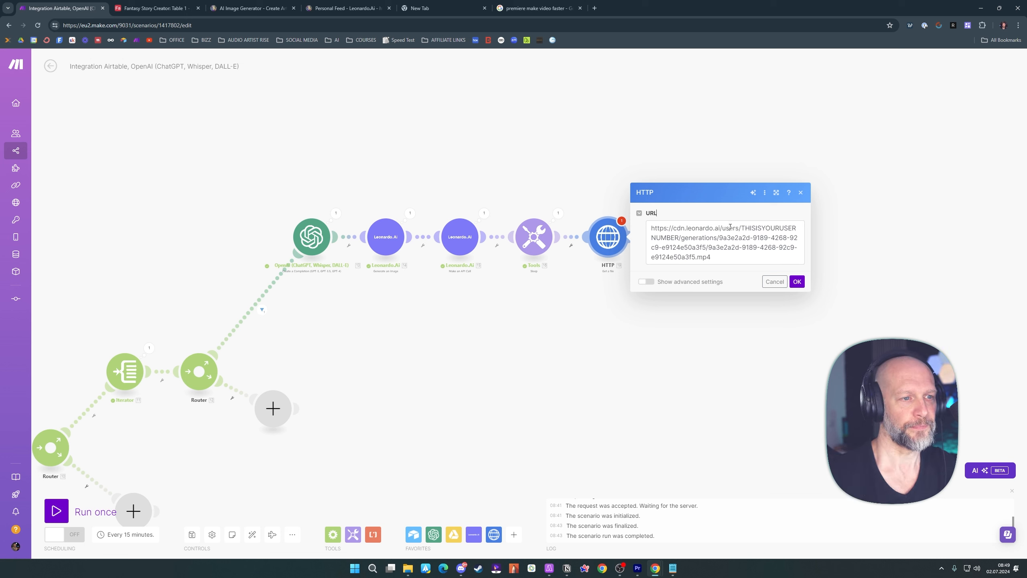
{"action": "left_click", "coordinate": [721, 238]}
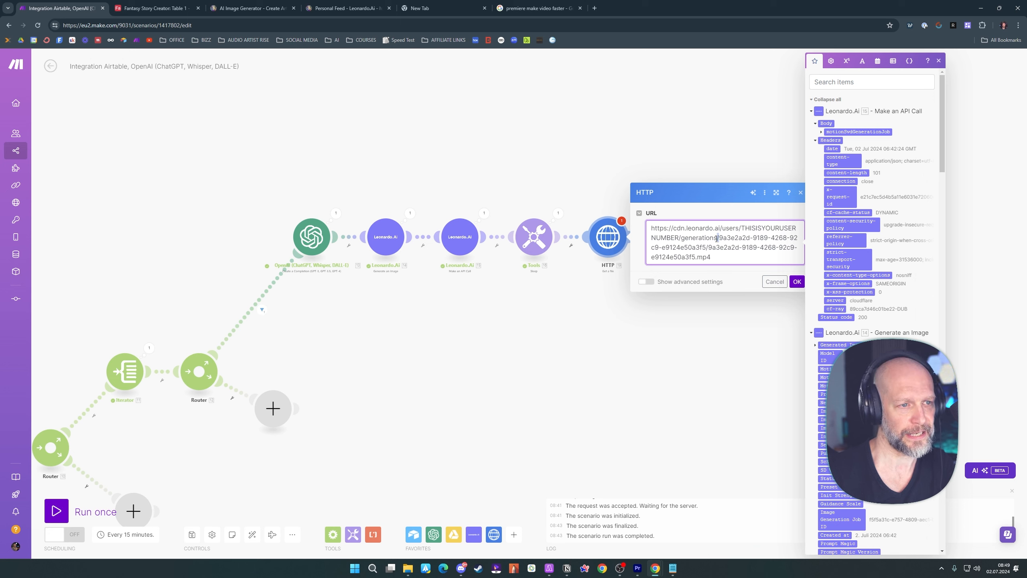
{"action": "left_click_drag", "start_coordinate": [720, 239], "coordinate": [755, 258]}
{"action": "key", "text": "BackSpace"}
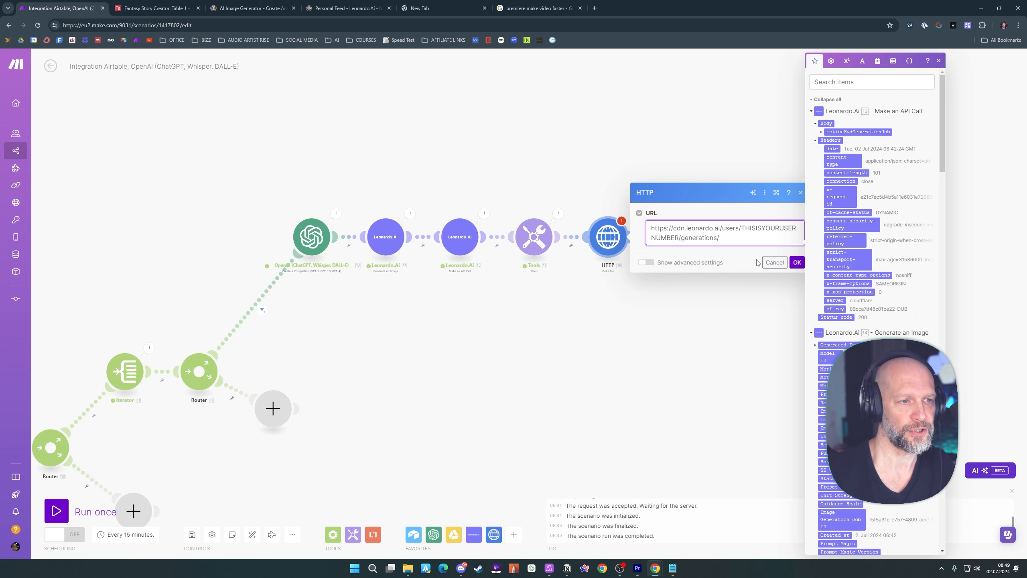
{"action": "left_click", "coordinate": [754, 254]}
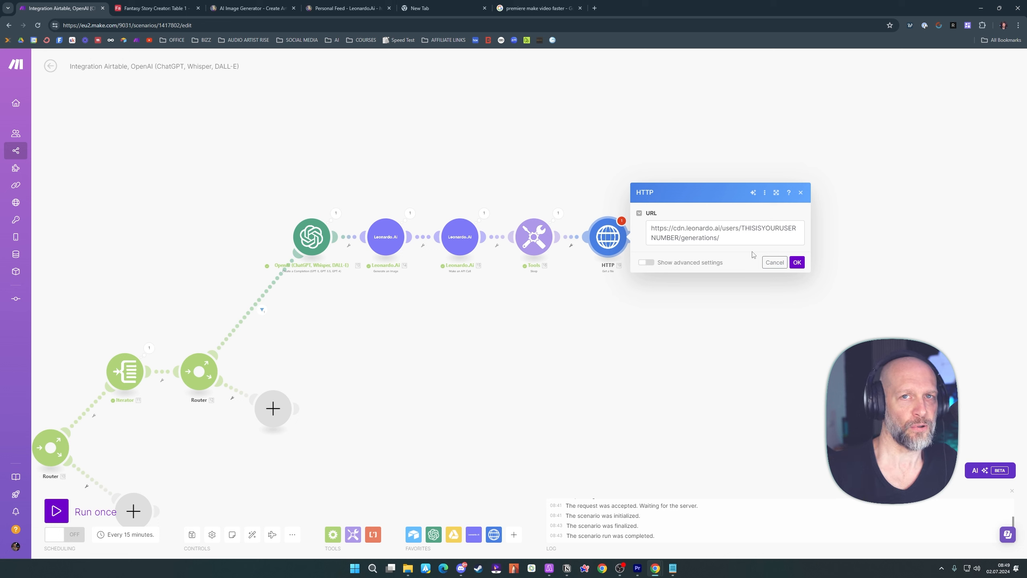
Complete the URL with the API call's generationId, a slash, the same generationId again and ".mp4", and save the HTTP module
{"action": "left_click", "coordinate": [733, 239]}
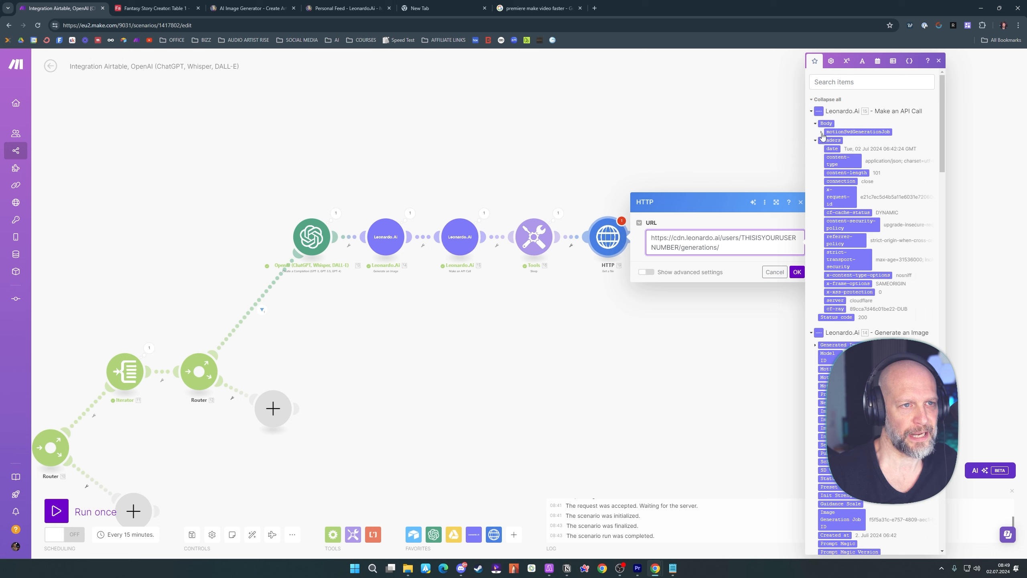
{"action": "left_click", "coordinate": [822, 134]}
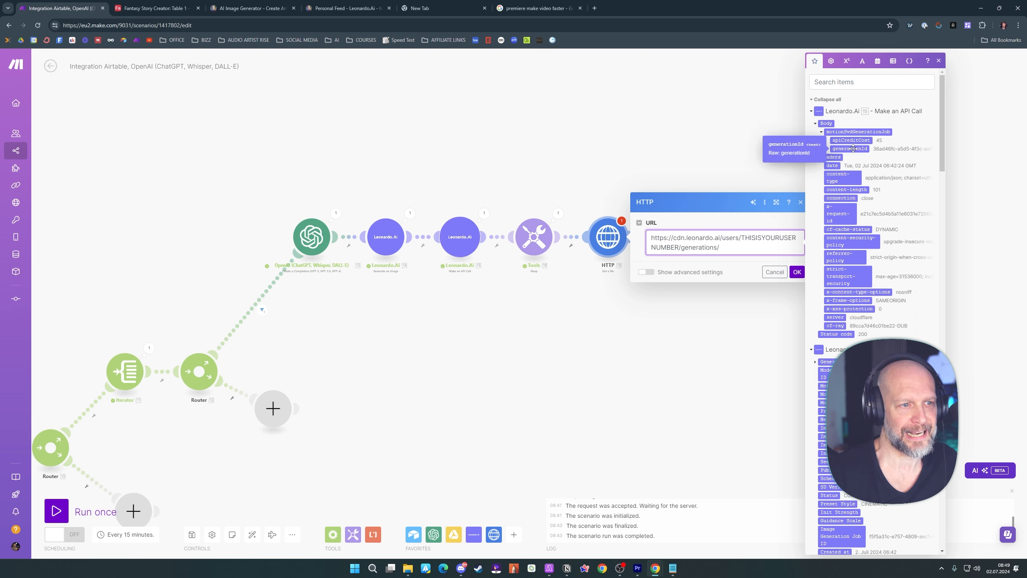
{"action": "left_click", "coordinate": [853, 148]}
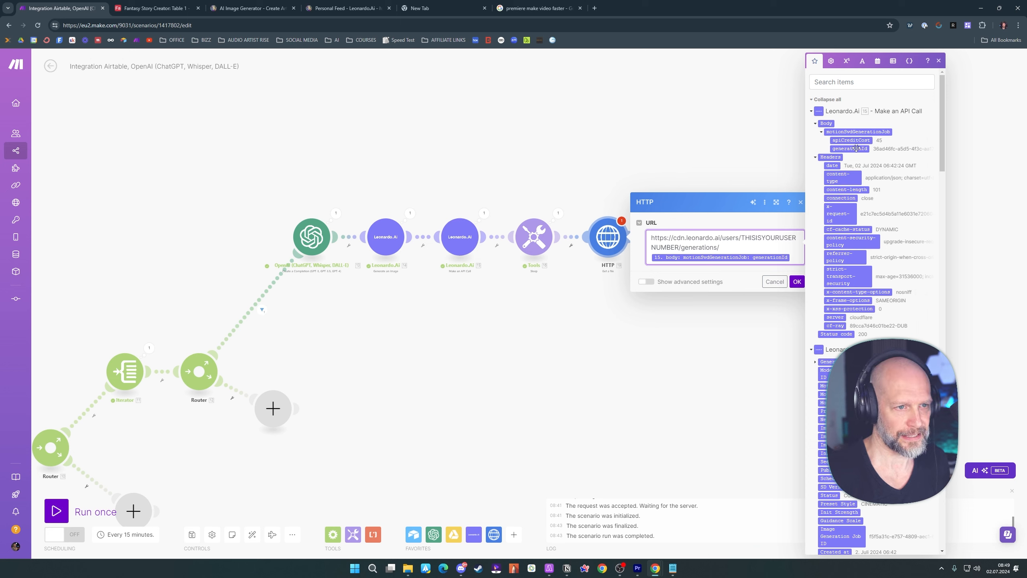
{"action": "type", "text": "/"}
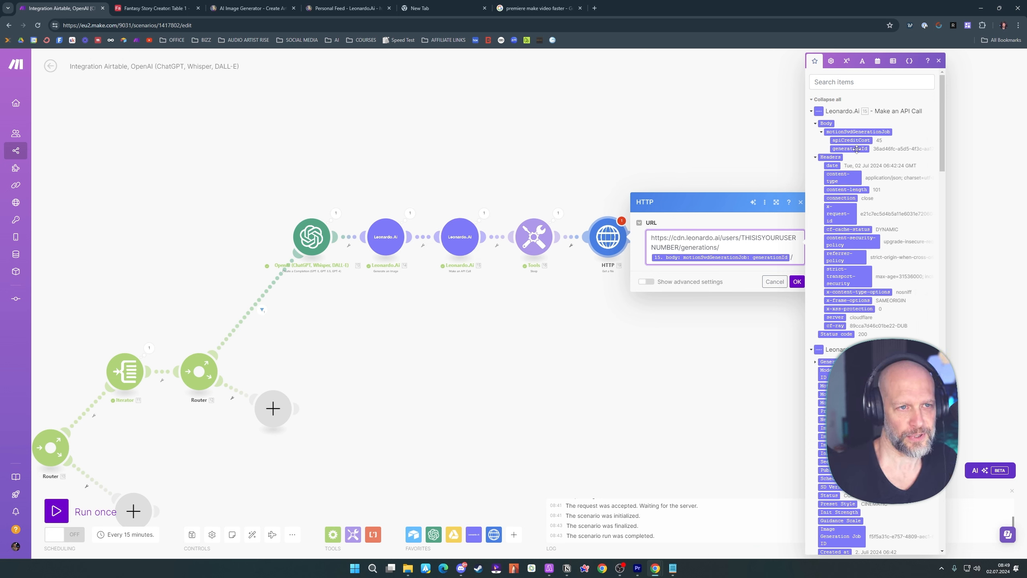
{"action": "left_click", "coordinate": [857, 149]}
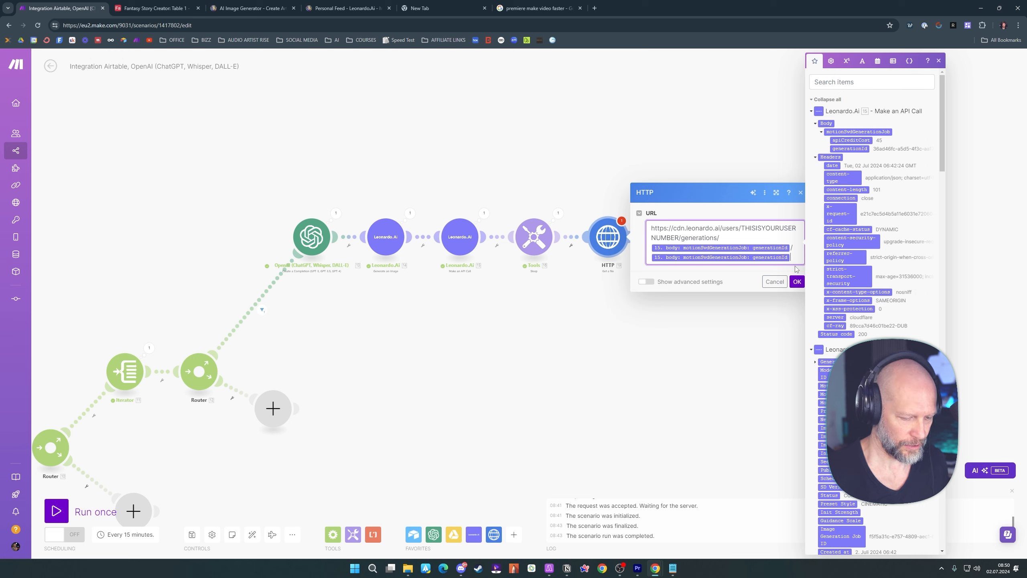
{"action": "type", "text": ".mp4"}
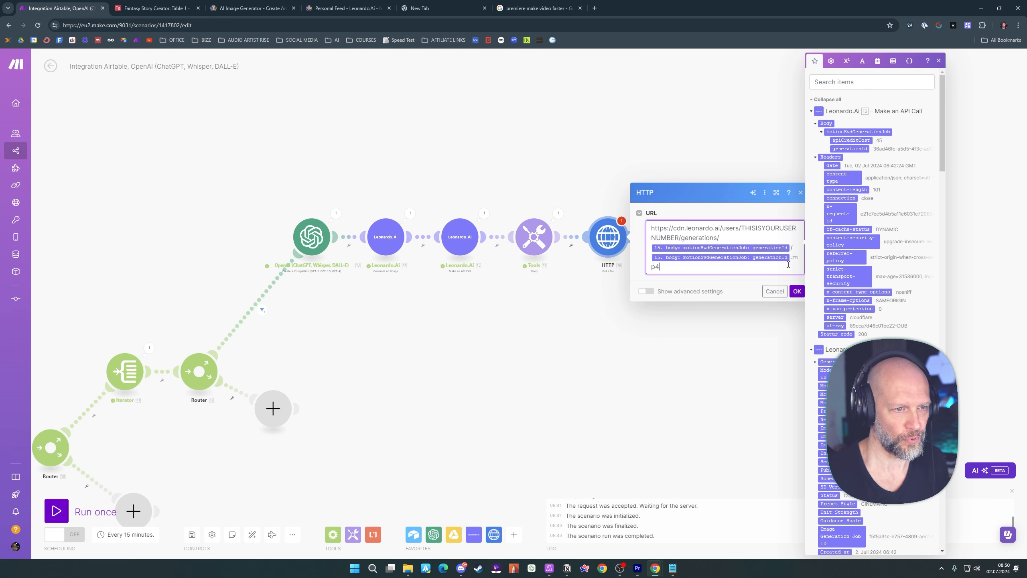
{"action": "left_click", "coordinate": [787, 279]}
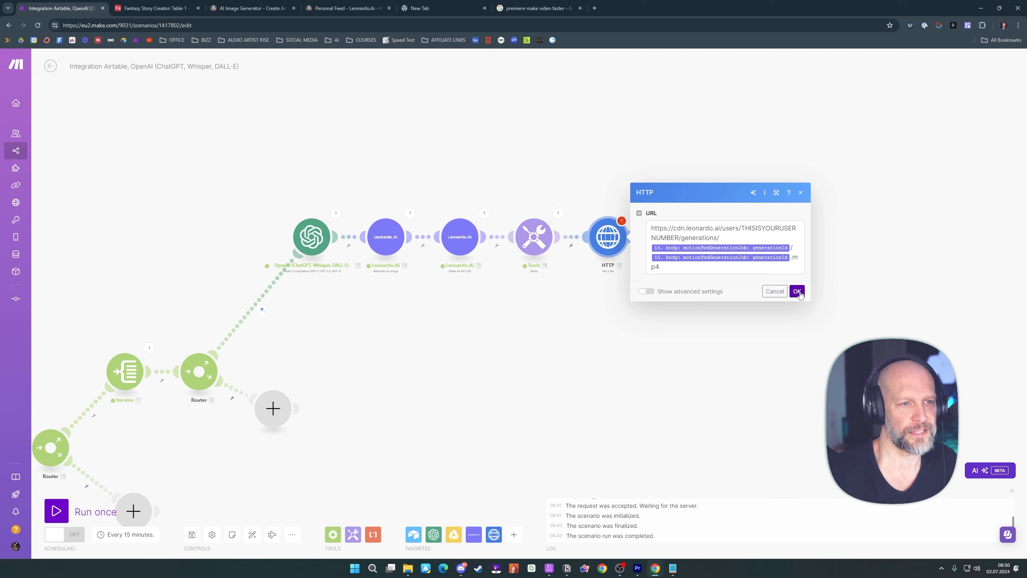
{"action": "left_click", "coordinate": [797, 291]}
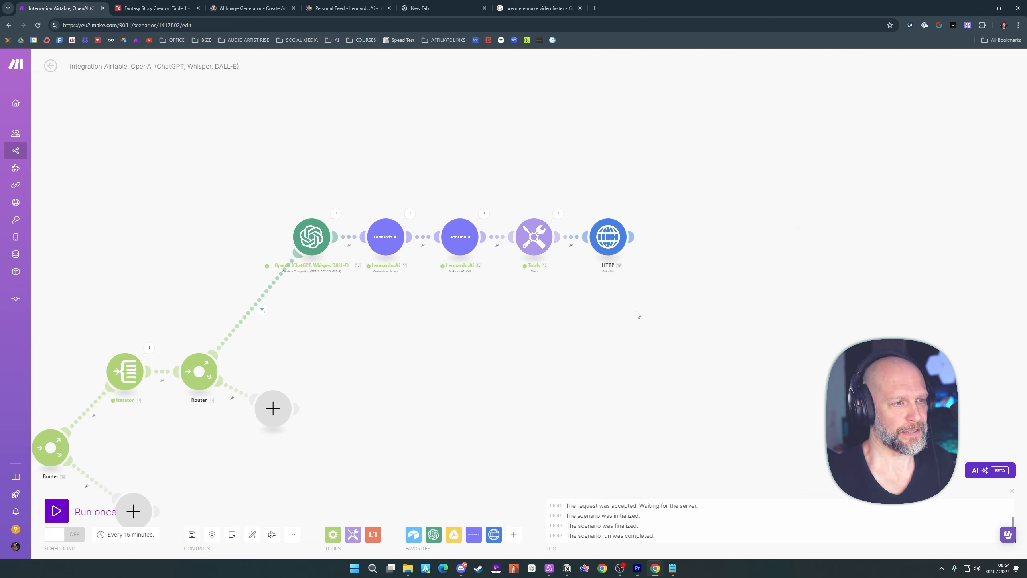
Add a Google Drive Upload a File module after the HTTP module
{"action": "left_click", "coordinate": [633, 235]}
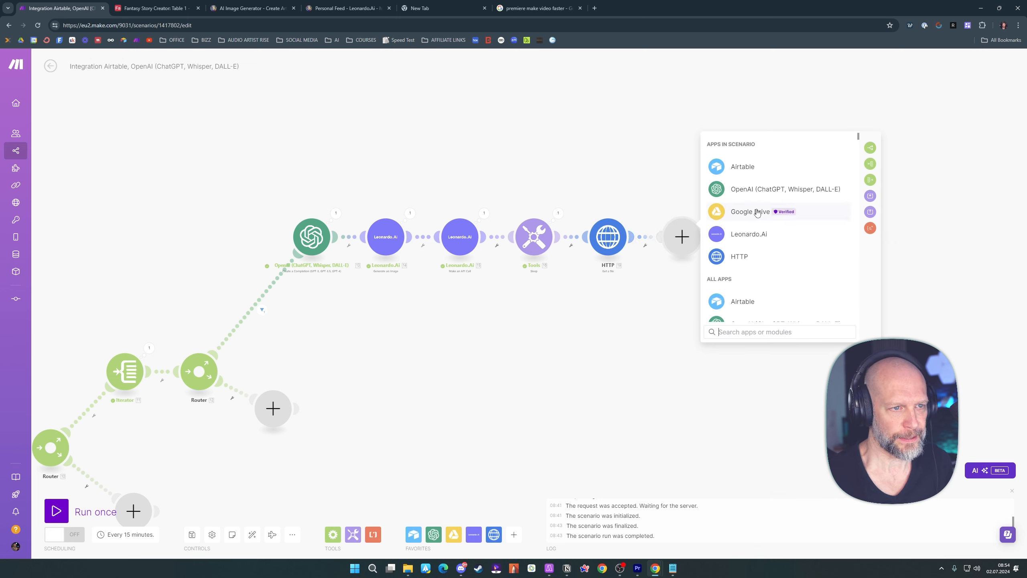
{"action": "left_click", "coordinate": [758, 212]}
{"action": "scroll", "coordinate": [755, 207], "scroll_direction": "down", "scroll_amount": 2}
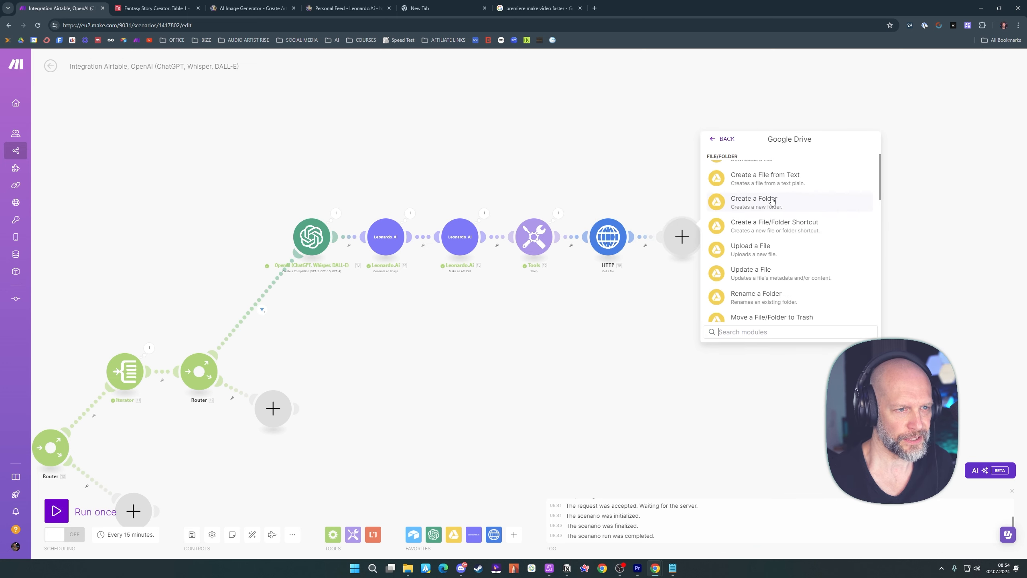
{"action": "left_click", "coordinate": [746, 248]}
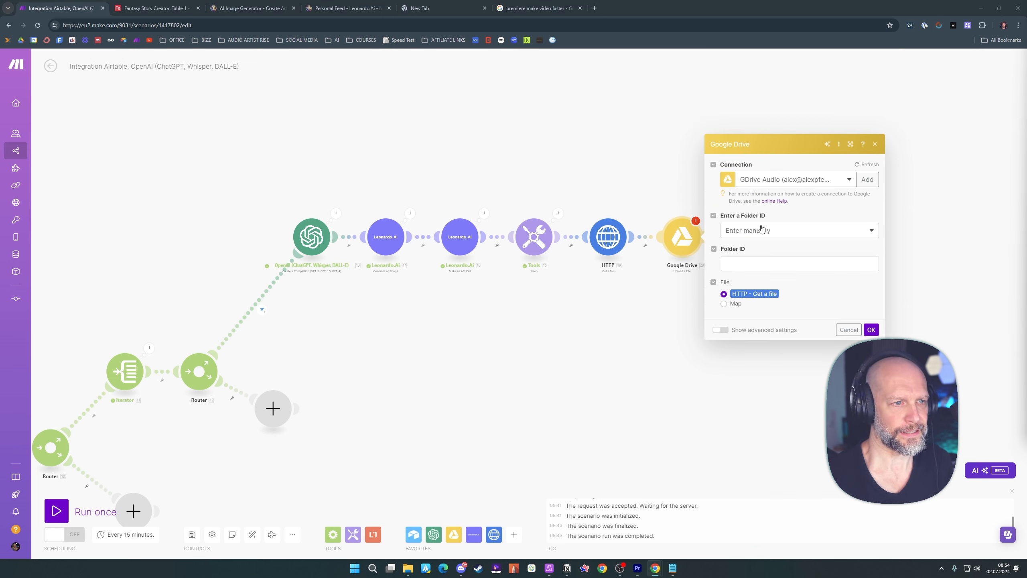
Set the upload's folder selection to Select from the list and map New Folder Location to the Folder ID from Create a Folder
{"action": "left_click", "coordinate": [761, 230]}
{"action": "left_click", "coordinate": [761, 261]}
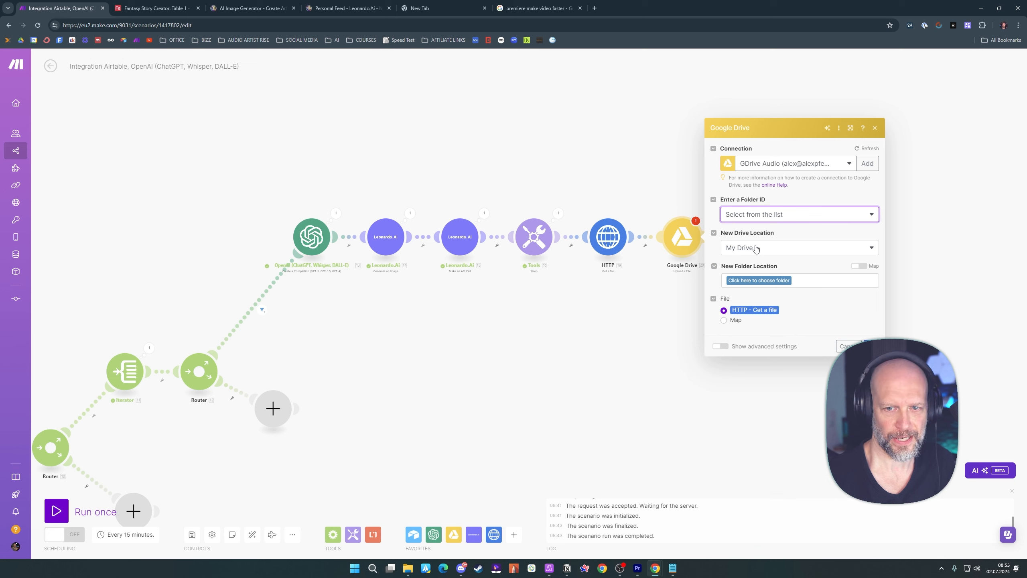
{"action": "left_click", "coordinate": [854, 267]}
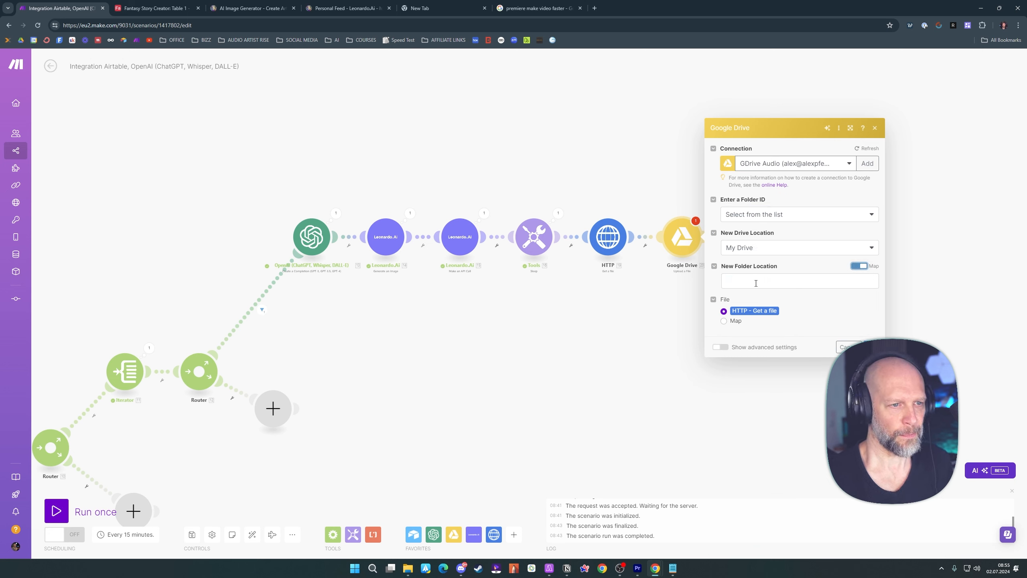
{"action": "left_click", "coordinate": [757, 283]}
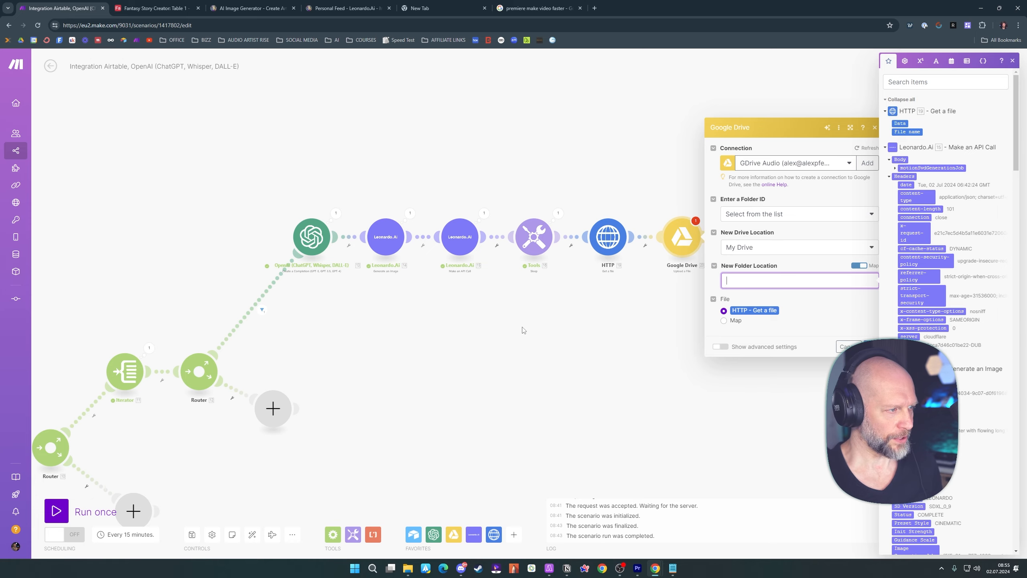
{"action": "left_click_drag", "start_coordinate": [507, 327], "coordinate": [711, 229]}
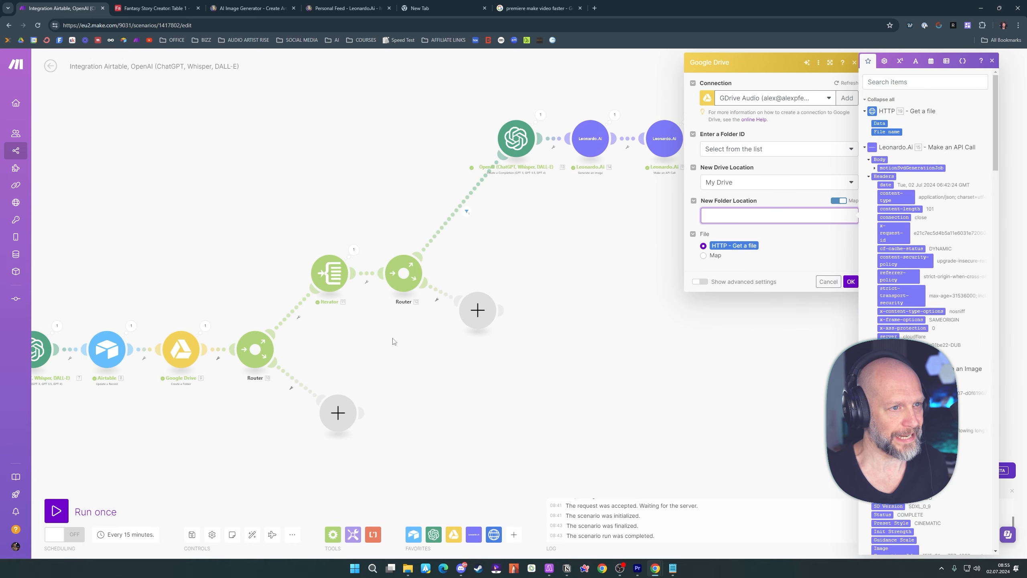
{"action": "scroll", "coordinate": [898, 197], "scroll_direction": "down", "scroll_amount": 6}
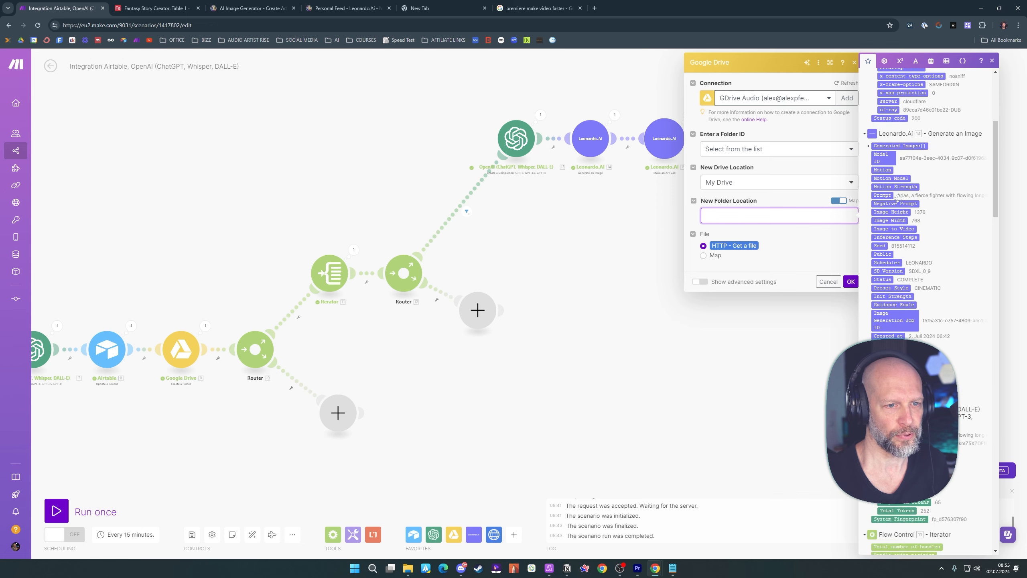
{"action": "scroll", "coordinate": [898, 197], "scroll_direction": "down", "scroll_amount": 11}
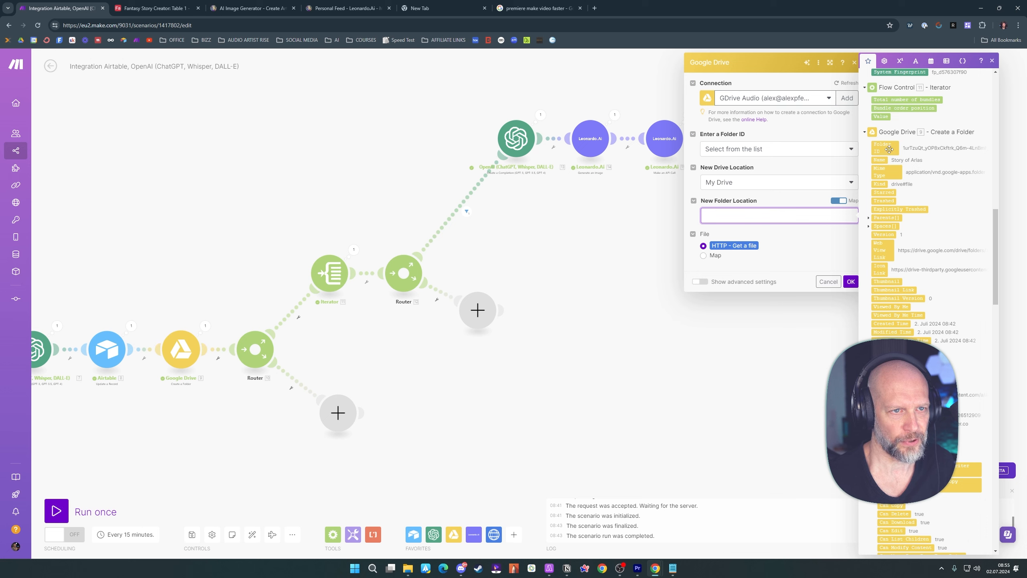
{"action": "left_click_drag", "start_coordinate": [890, 150], "coordinate": [728, 215]}
{"action": "left_click", "coordinate": [790, 233]}
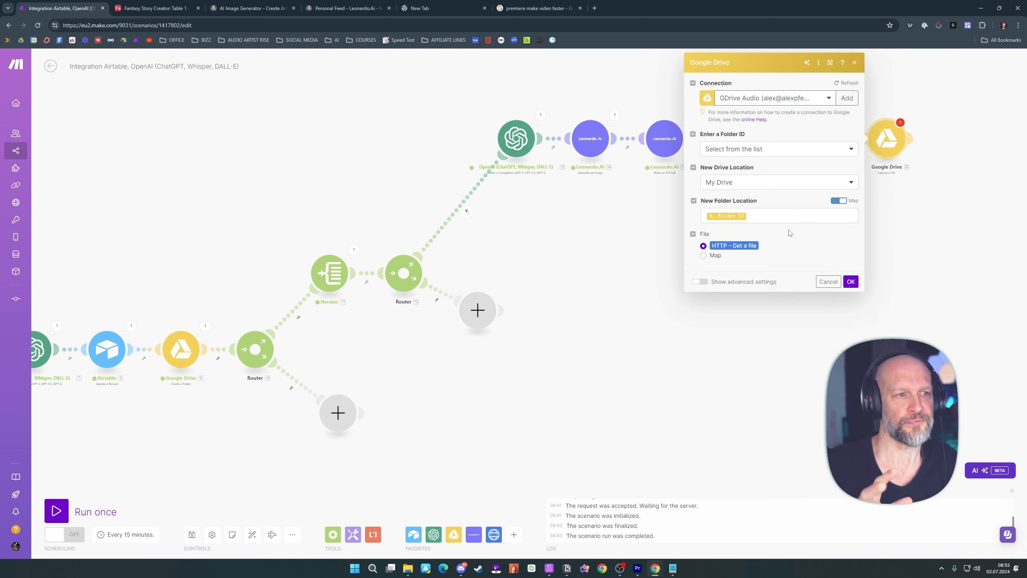
Map the upload's file name to Airtable's Hero Name followed by "Chapter I.mp4", map Data to the HTTP file's Data, and save the module
{"action": "left_click", "coordinate": [705, 256]}
{"action": "left_click", "coordinate": [772, 284]}
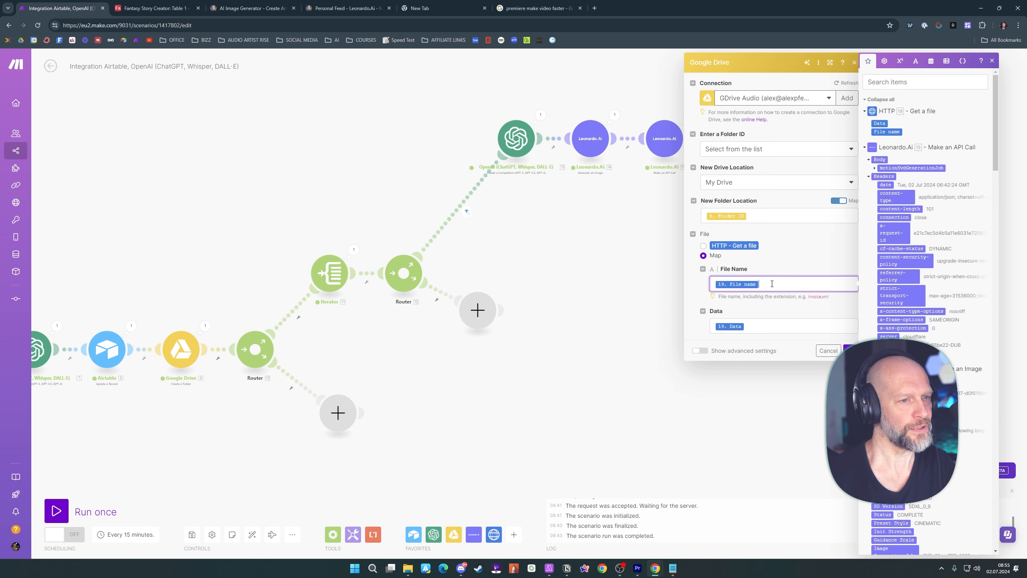
{"action": "key", "text": "BackSpace"}
{"action": "scroll", "coordinate": [924, 227], "scroll_direction": "down", "scroll_amount": 15}
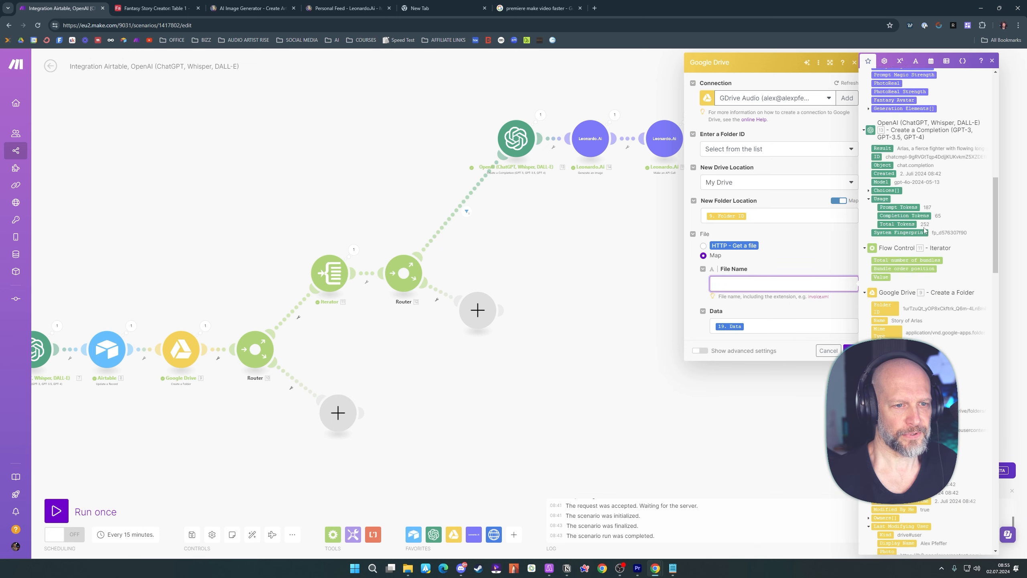
{"action": "scroll", "coordinate": [924, 226], "scroll_direction": "down", "scroll_amount": 8}
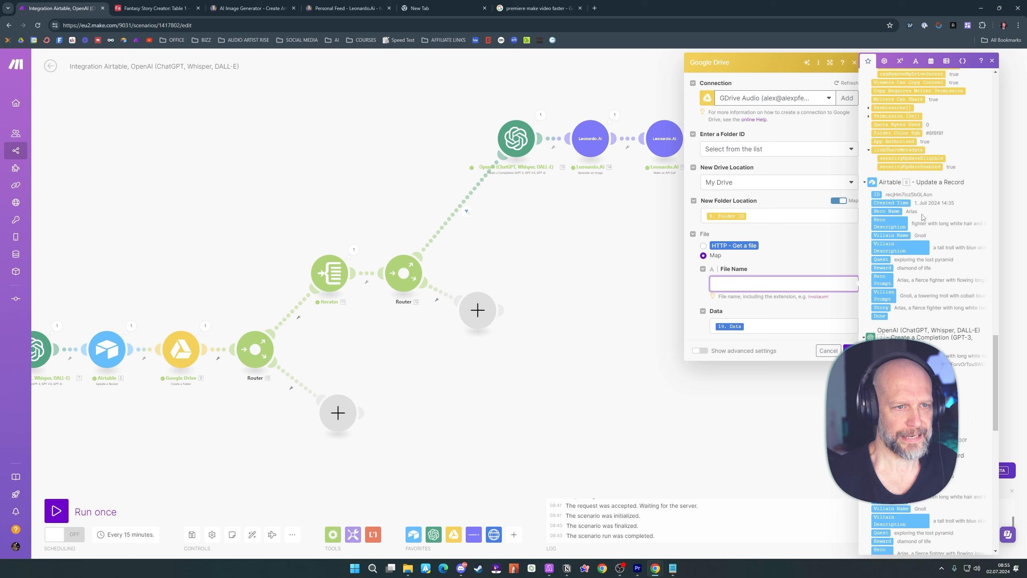
{"action": "left_click", "coordinate": [884, 211]}
{"action": "type", "text": "Chapter "}
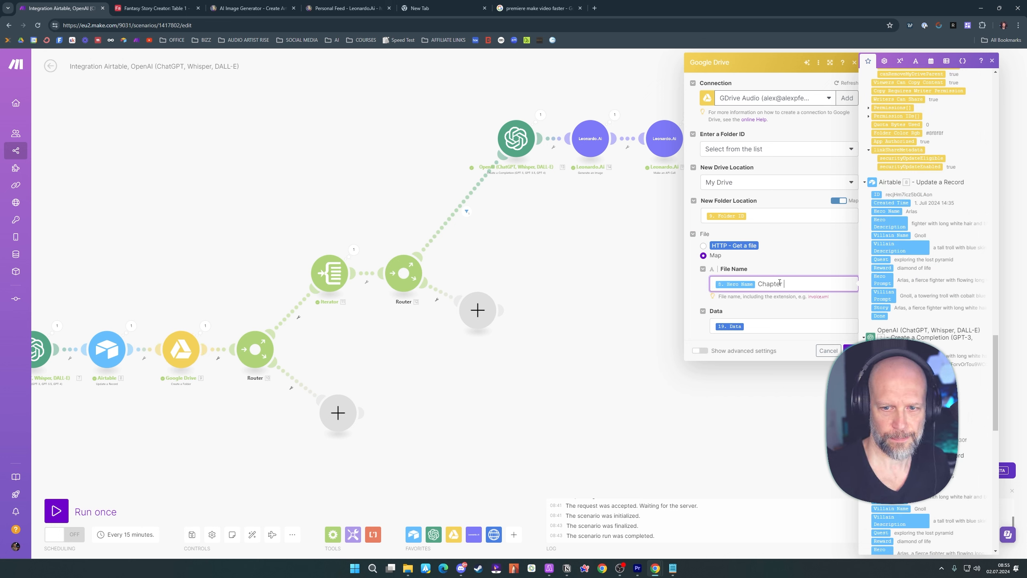
{"action": "type", "text": "I."}
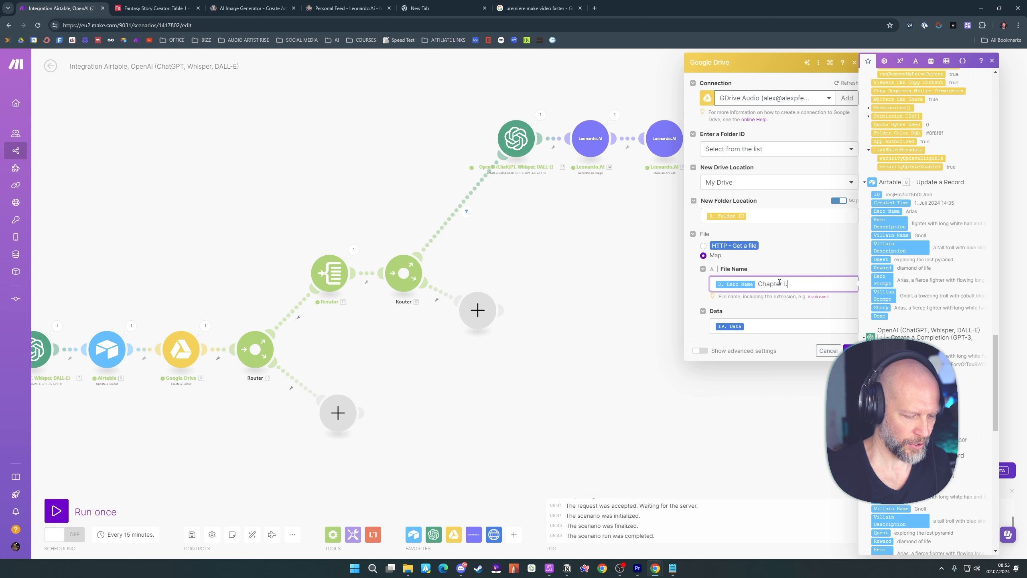
{"action": "type", "text": "mp45"}
{"action": "key", "text": "BackSpace"}
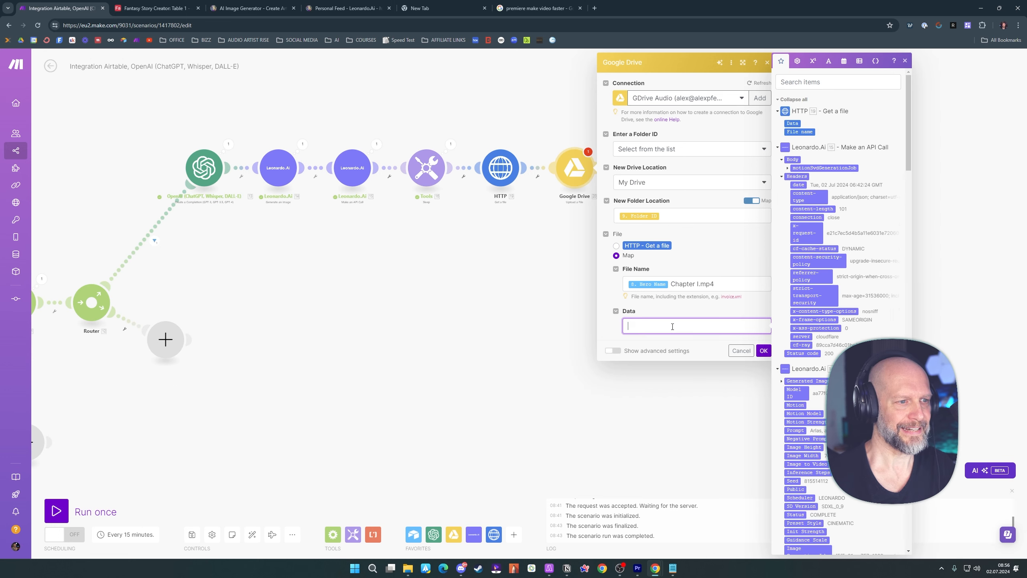
{"action": "left_click", "coordinate": [790, 123]}
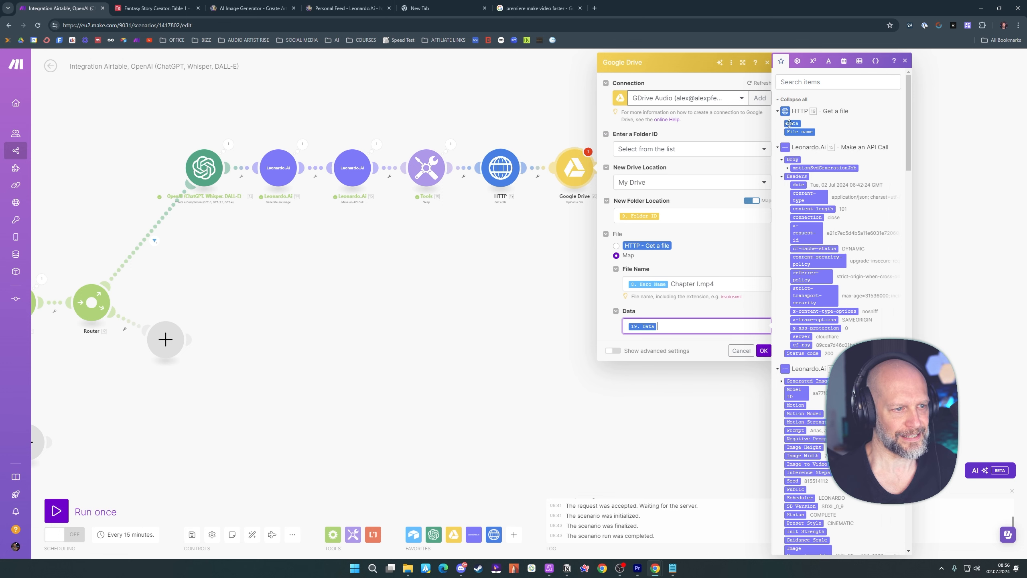
{"action": "left_click", "coordinate": [764, 351]}
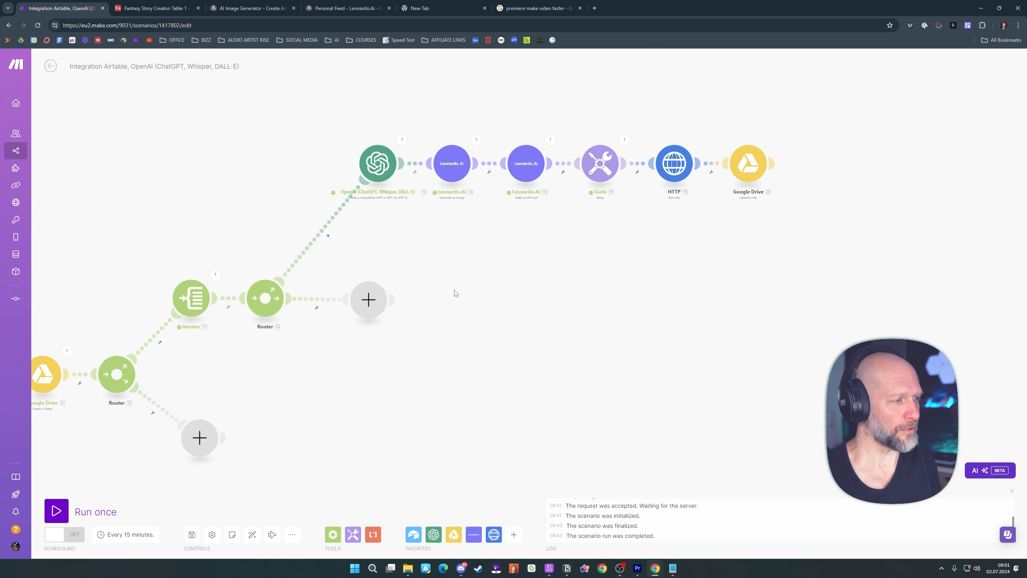
Set a filter on the second router's empty route requiring the Iterator's Bundle order position to equal 2
{"action": "left_click_drag", "start_coordinate": [374, 308], "coordinate": [387, 283]}
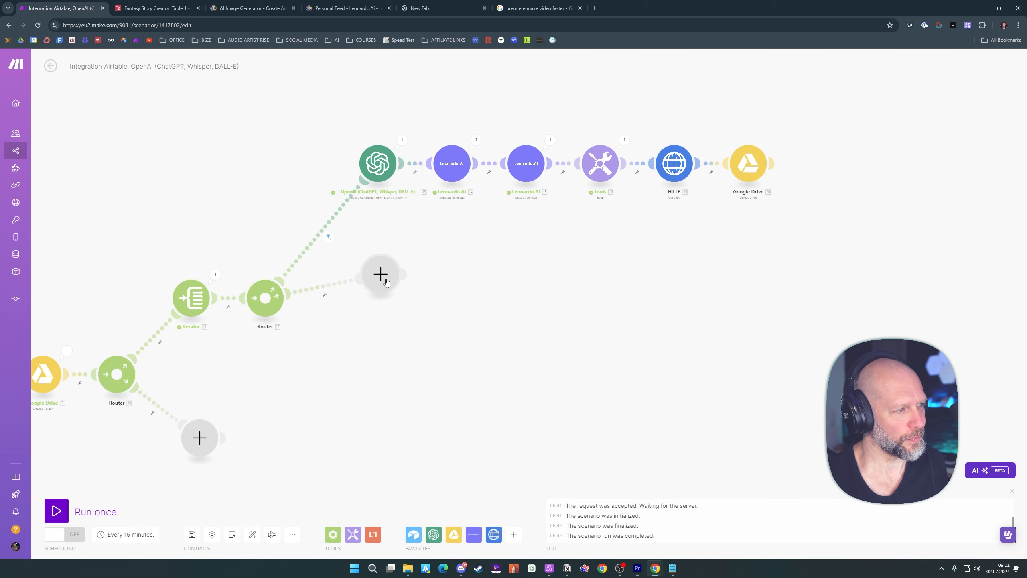
{"action": "left_click", "coordinate": [325, 298]}
{"action": "left_click", "coordinate": [326, 301]}
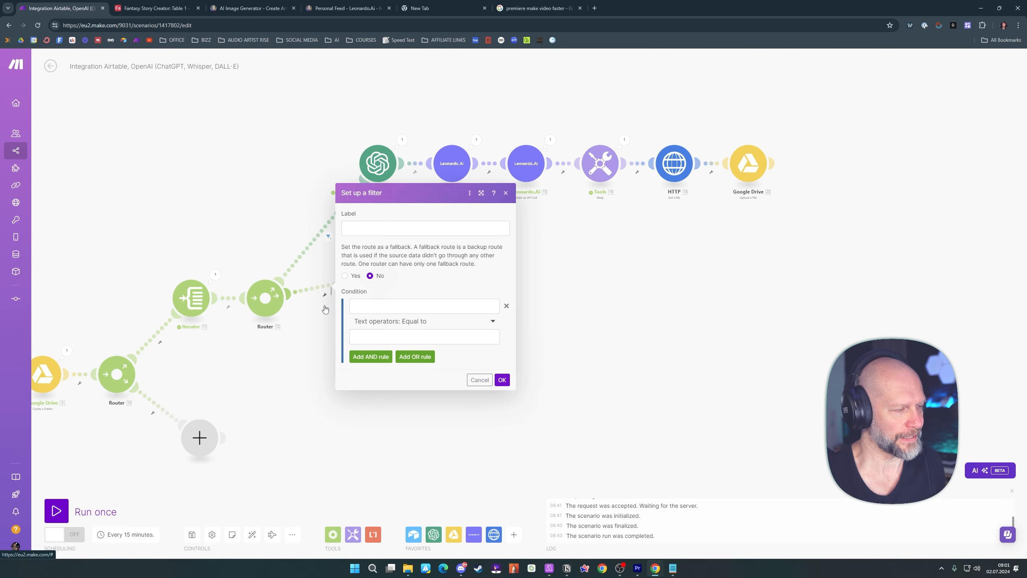
{"action": "left_click", "coordinate": [389, 305]}
{"action": "left_click", "coordinate": [527, 132]}
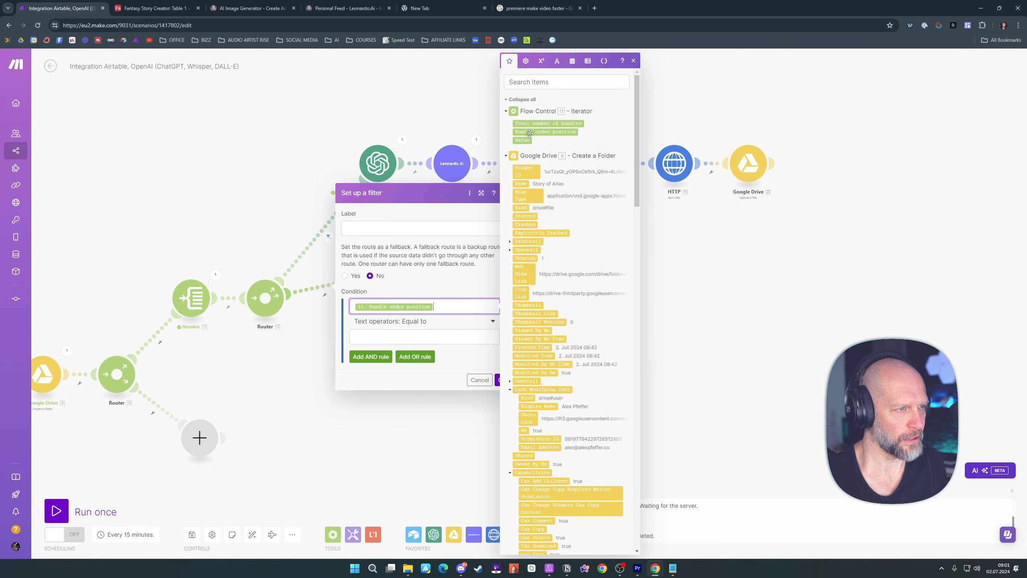
{"action": "left_click", "coordinate": [388, 335]}
{"action": "type", "text": "2"}
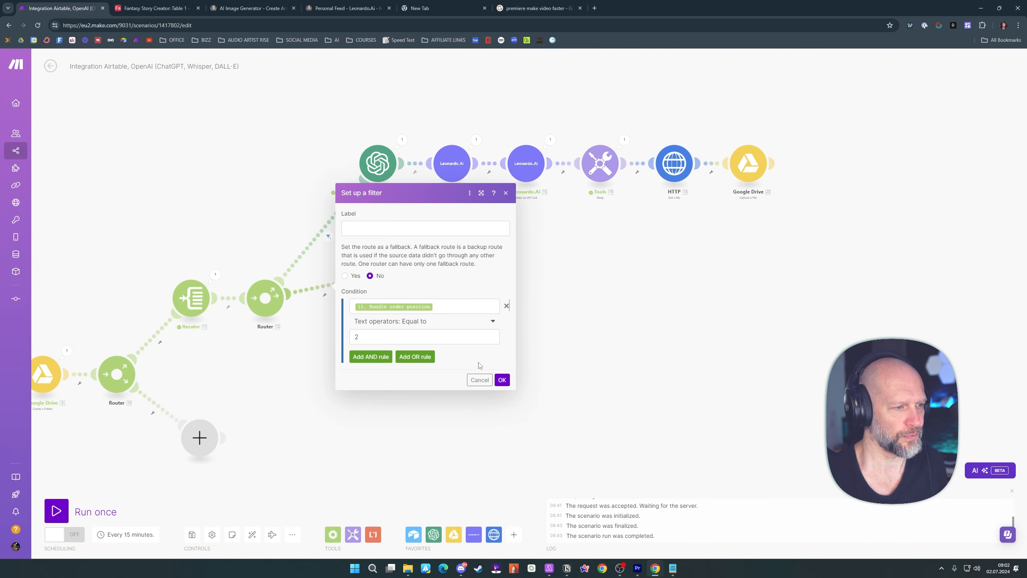
{"action": "left_click", "coordinate": [500, 380]}
Add an OpenAI Create a Completion module to the filtered route with model gpt-4o (system) and a message with the User role
{"action": "left_click", "coordinate": [380, 274]}
{"action": "left_click", "coordinate": [453, 230]}
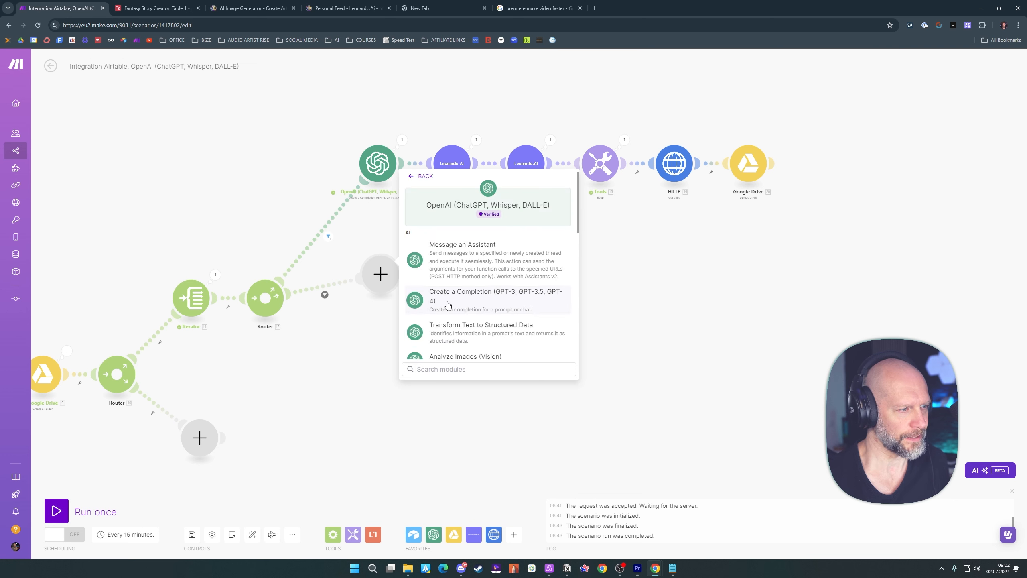
{"action": "left_click", "coordinate": [460, 303]}
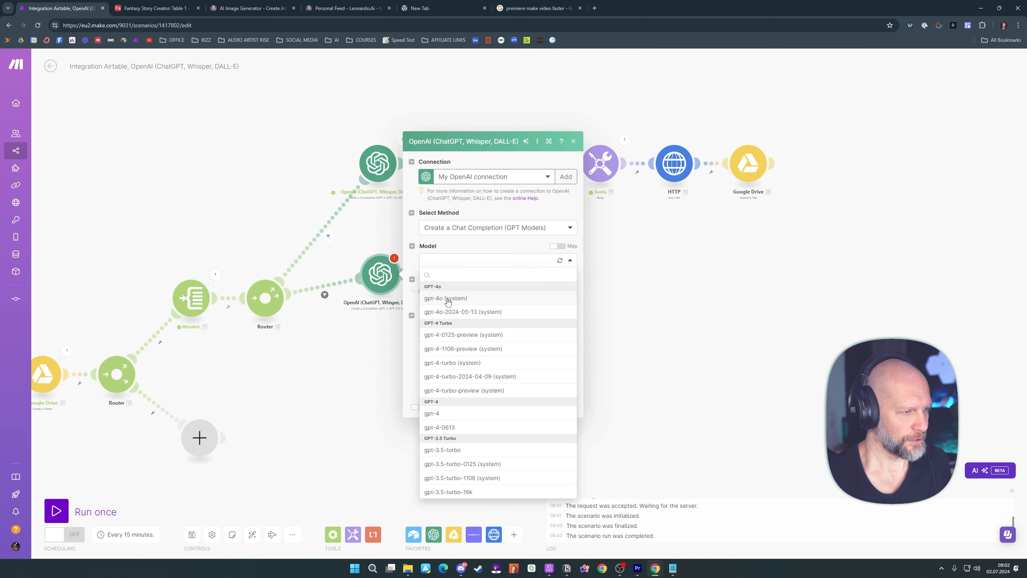
{"action": "left_click", "coordinate": [448, 300]}
{"action": "left_click", "coordinate": [448, 300]}
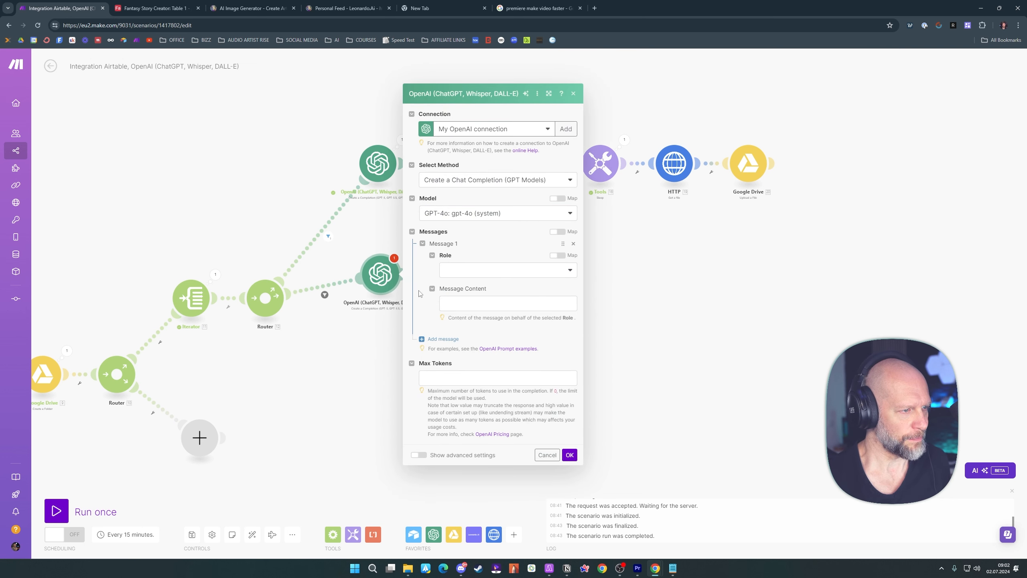
{"action": "left_click", "coordinate": [463, 272]}
{"action": "left_click", "coordinate": [458, 298]}
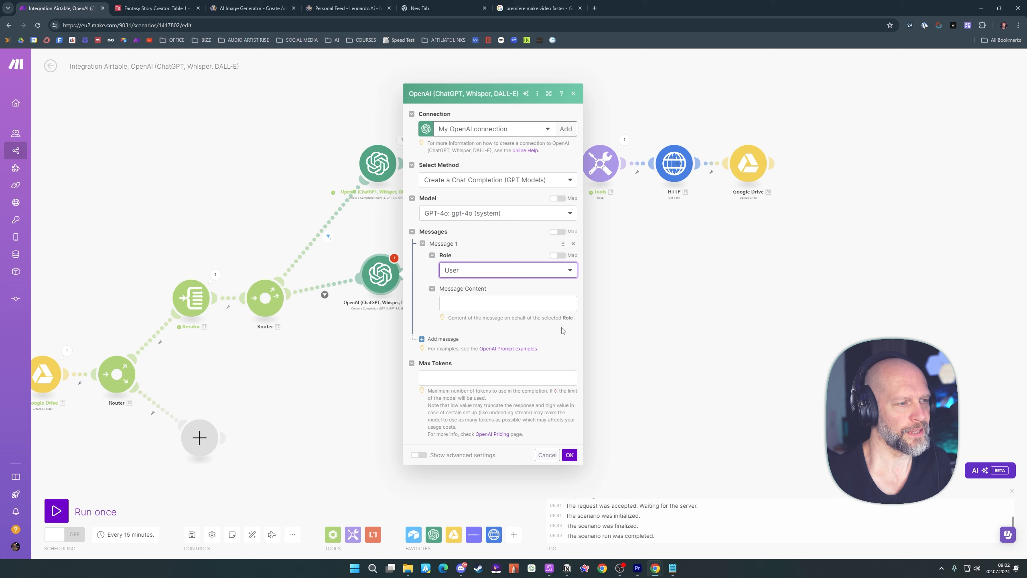
Paste the location picture prompt as the message content and replace the placeholder after "Read this text:" with the Iterator's Value
{"action": "left_click", "coordinate": [475, 302]}
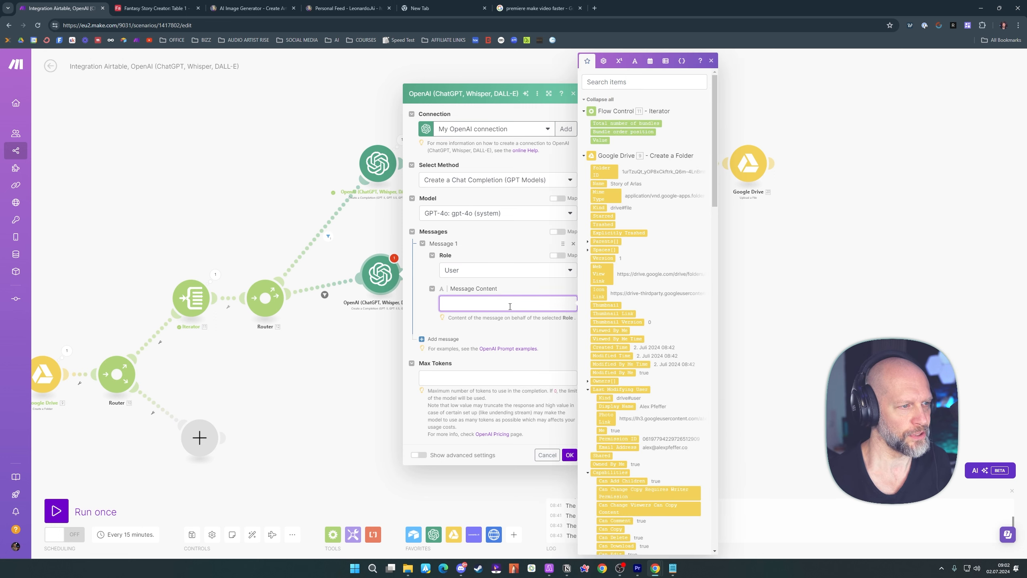
{"action": "type", "text": "Read this text: 55.value  Then generate a visually detailed picture prompt on only the described location.  Do not mention 52.`Hero Name` or any other characters  Do not exceed 300 characters and only focus on the prompt text itself.  Do NOT add any prompt commands such as \"create\" or \"envision\" or \"generate\".  ONLY focus on the prompt text itself."}
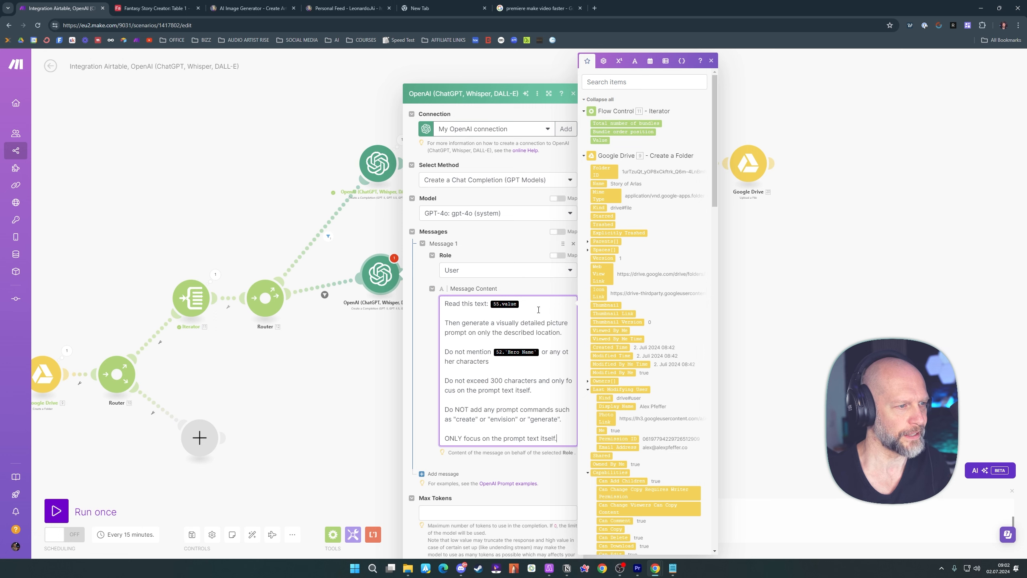
{"action": "key", "text": "BackSpace"}
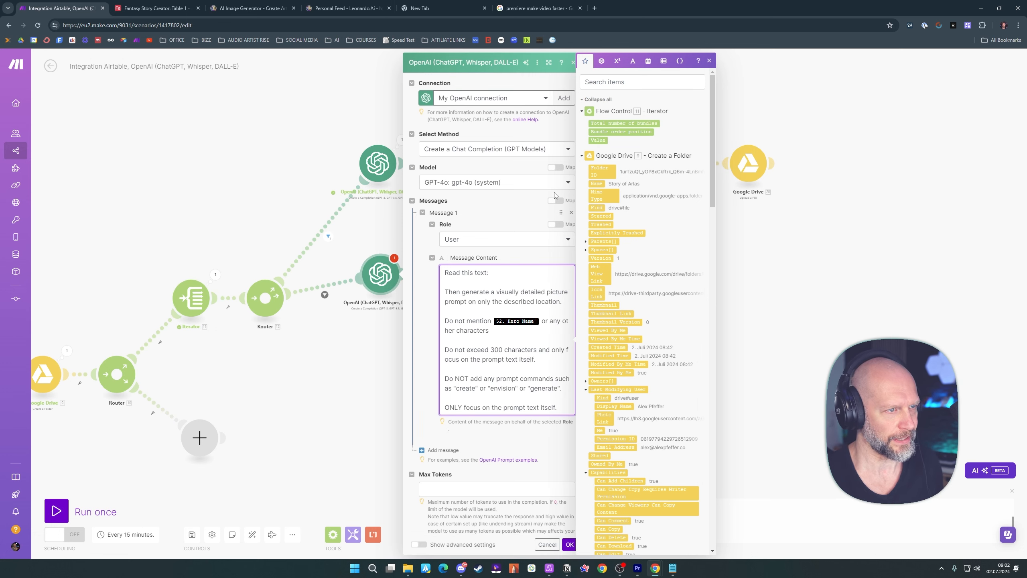
{"action": "left_click", "coordinate": [598, 140]}
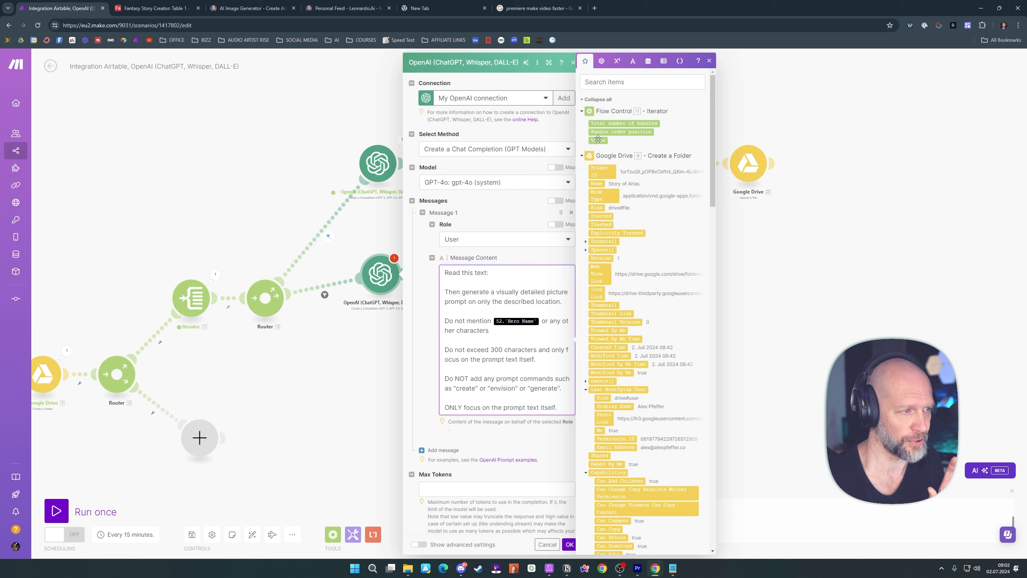
{"action": "left_click", "coordinate": [326, 295]}
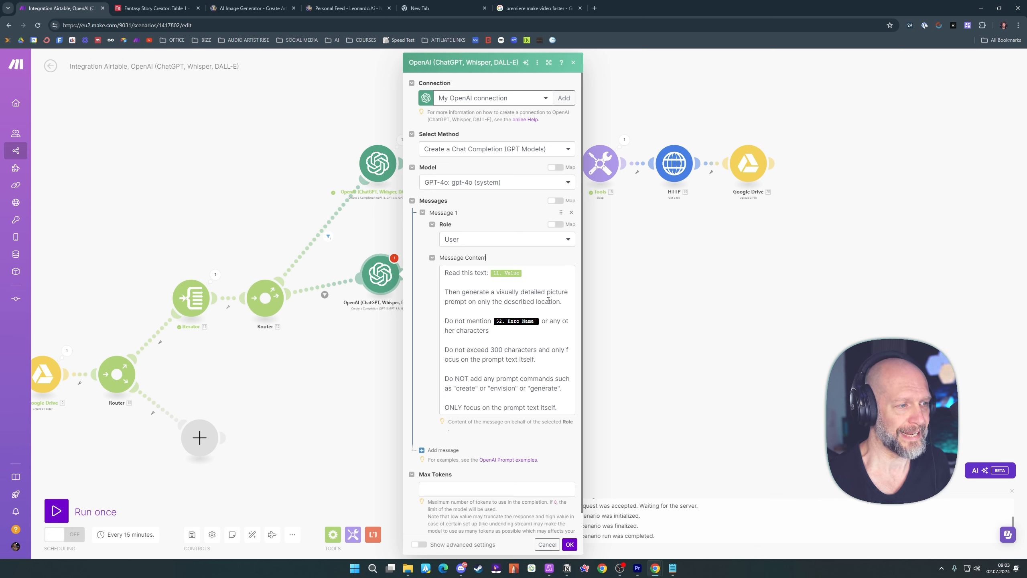
Replace the placeholder after "Do not mention" with Hero Name from Airtable's Update a Record, and open Max Tokens for entry
{"action": "left_click", "coordinate": [541, 322]}
{"action": "key", "text": "BackSpace"}
{"action": "scroll", "coordinate": [609, 231], "scroll_direction": "down", "scroll_amount": 15}
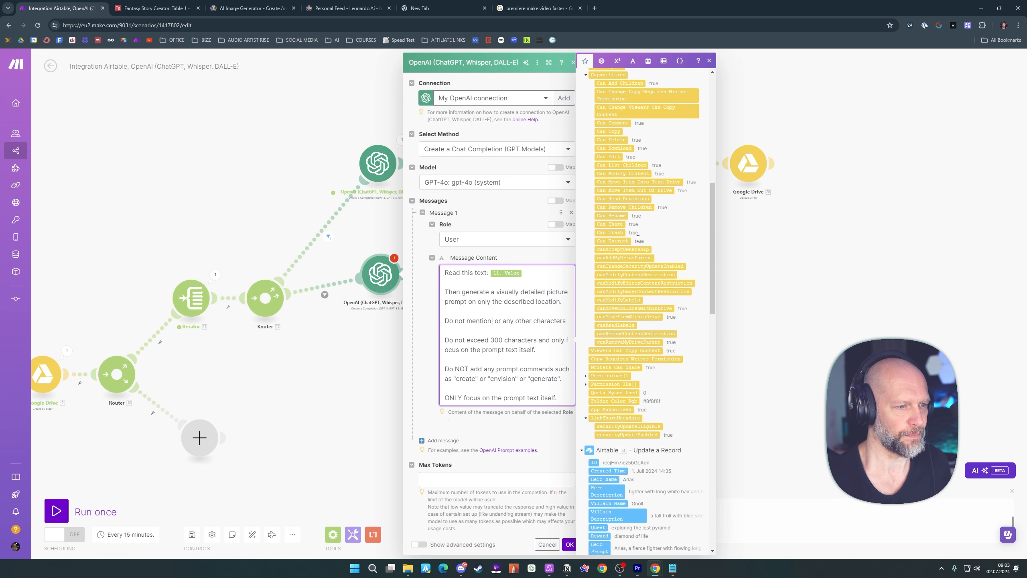
{"action": "left_click", "coordinate": [606, 234]}
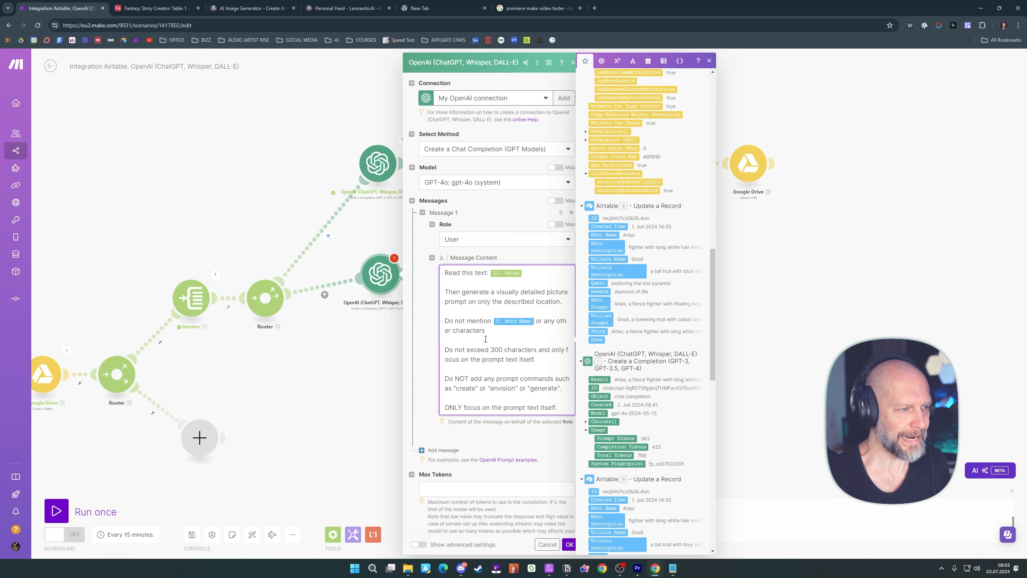
{"action": "scroll", "coordinate": [511, 346], "scroll_direction": "down", "scroll_amount": 1}
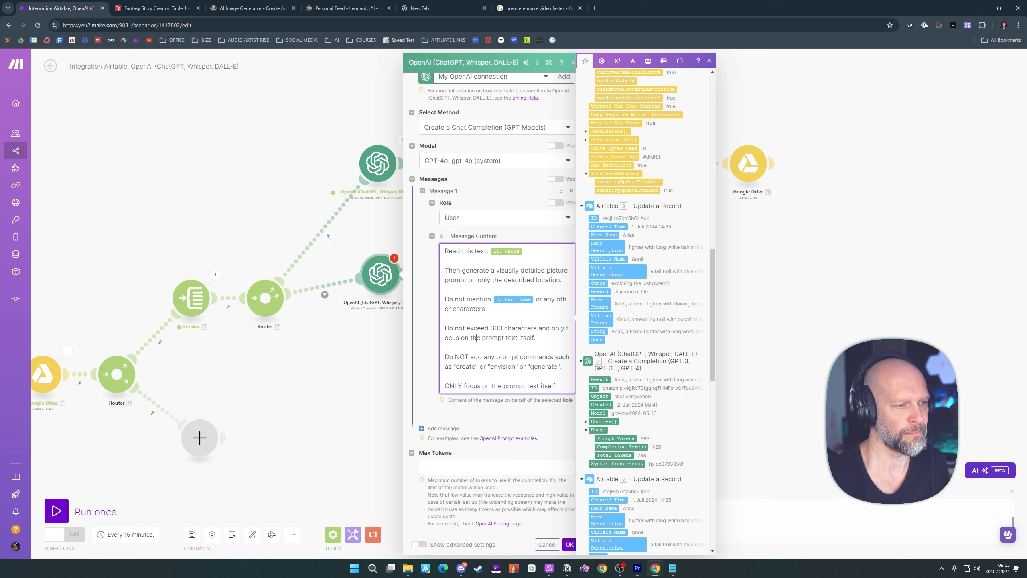
{"action": "left_click", "coordinate": [438, 468]}
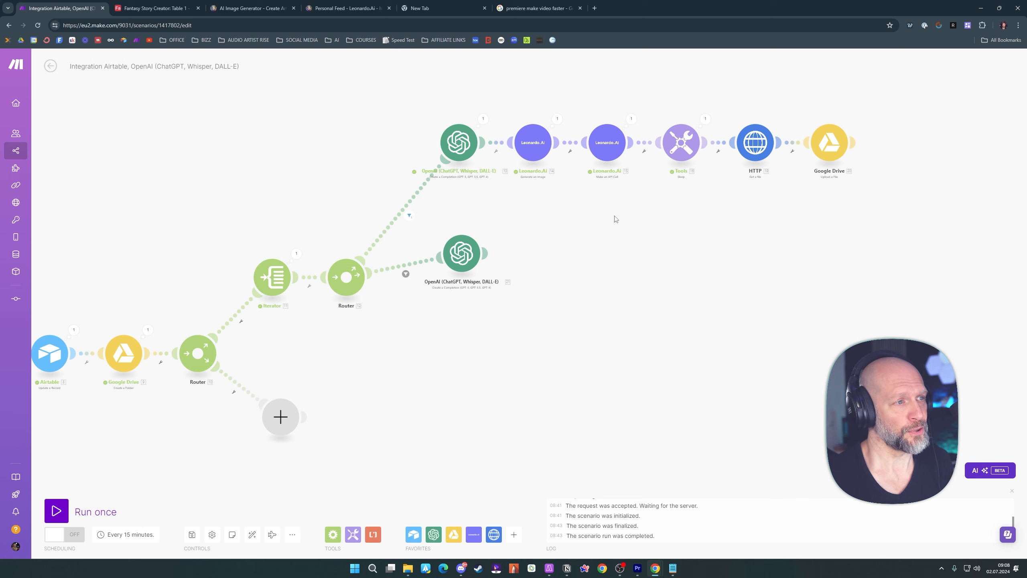
Clone the Leonardo.Ai Generate an Image module and attach the copy after the new OpenAI module on the second route
{"action": "right_click", "coordinate": [533, 147]}
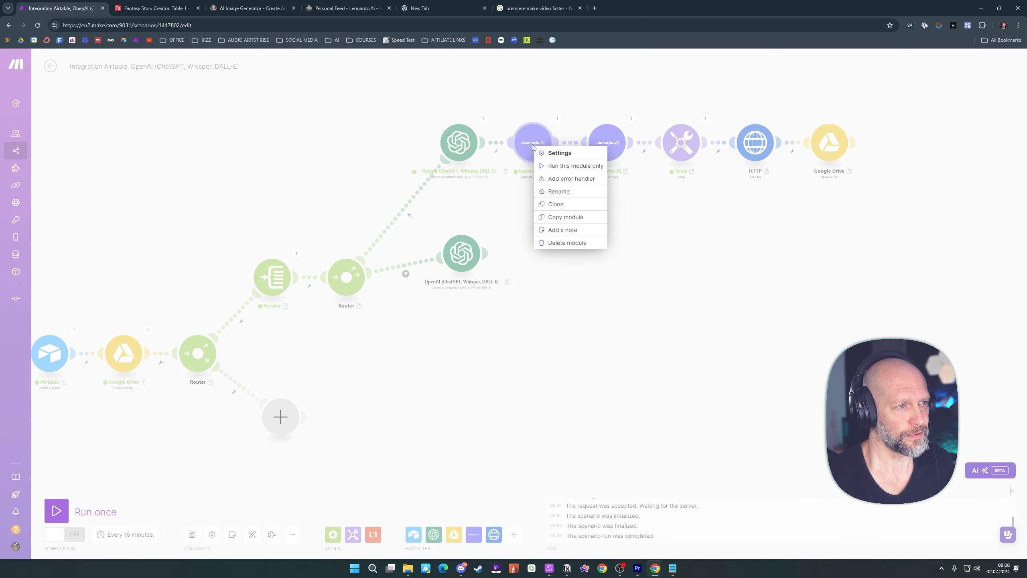
{"action": "left_click", "coordinate": [556, 204]}
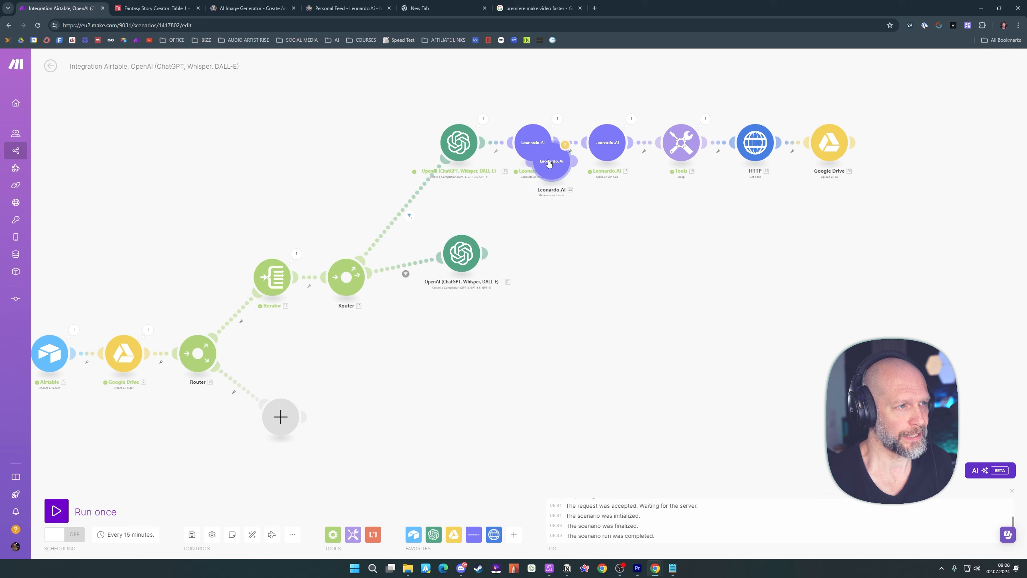
{"action": "left_click", "coordinate": [546, 251]}
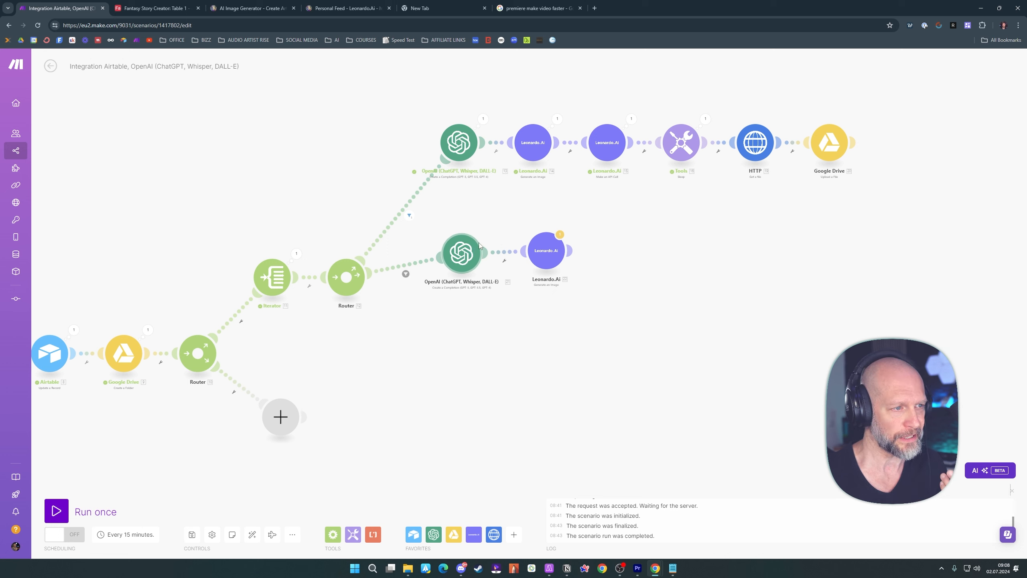
Replace the cloned image module's prompt with the Result of the second route's OpenAI completion and save it
{"action": "left_click", "coordinate": [547, 251]}
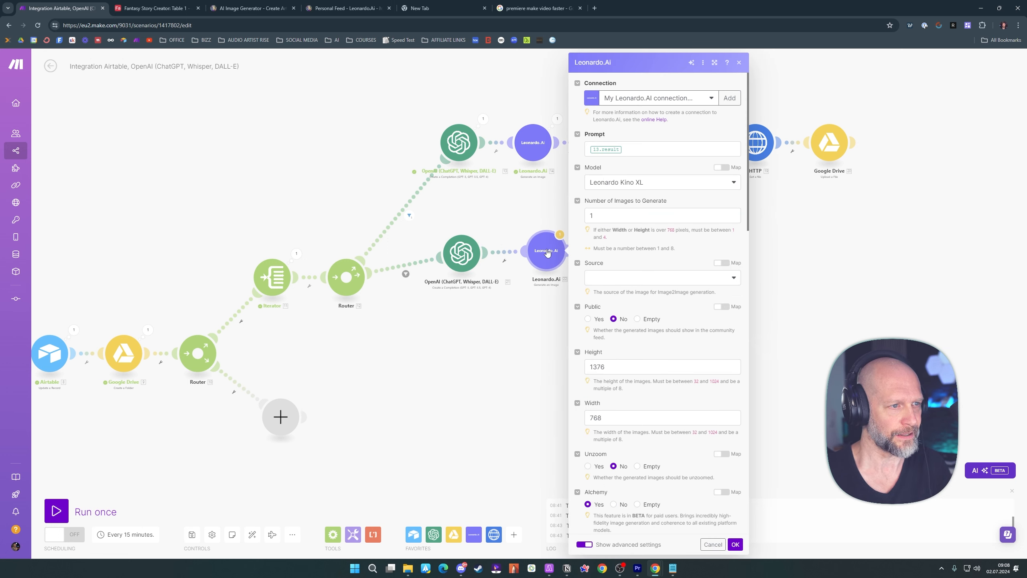
{"action": "left_click", "coordinate": [628, 150]}
{"action": "key", "text": "BackSpace"}
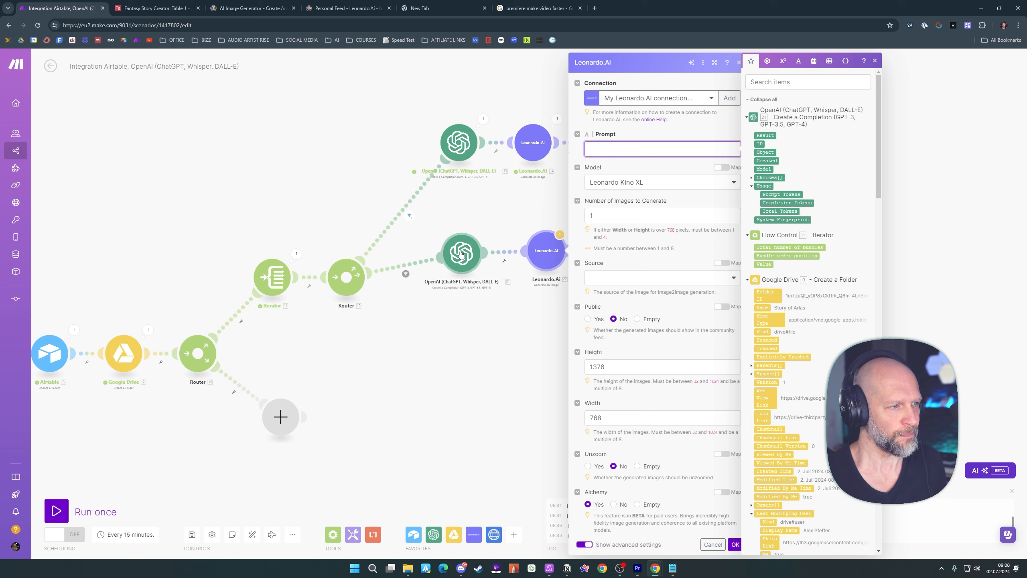
{"action": "left_click", "coordinate": [765, 135]}
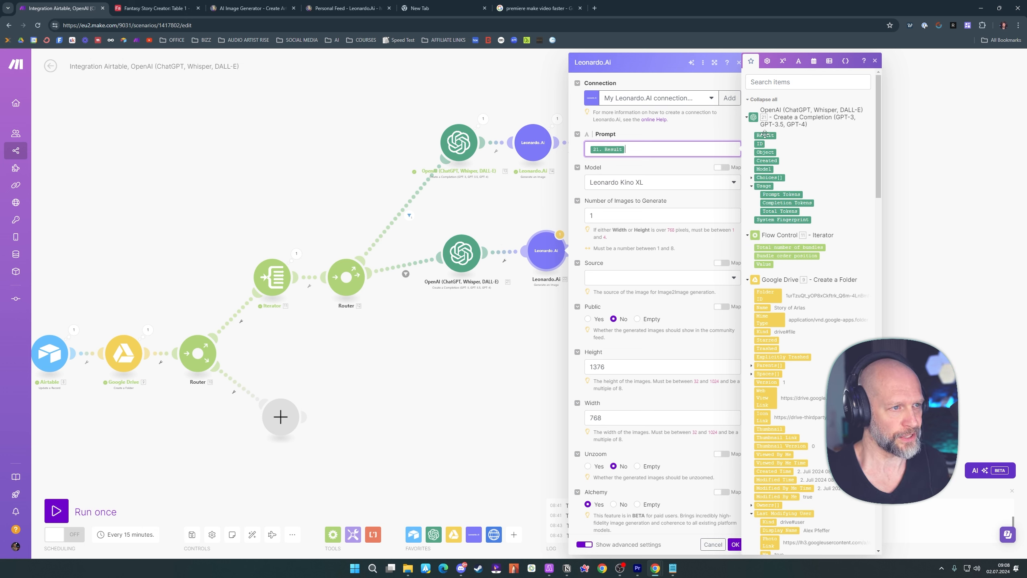
{"action": "left_click", "coordinate": [735, 545]}
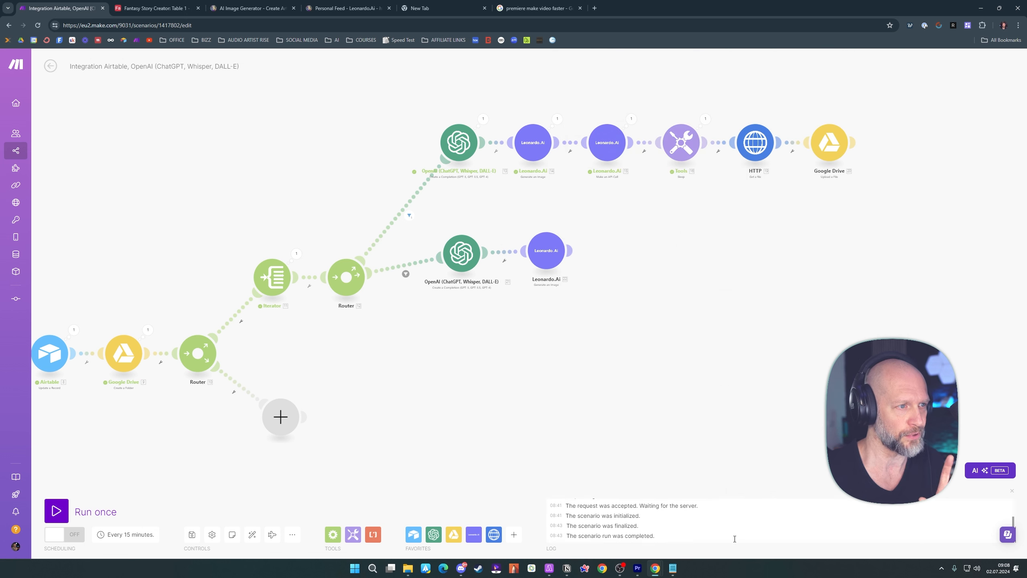
Clone the Leonardo.Ai Make an API Call module and attach the copy after the second route's image module
{"action": "left_click_drag", "start_coordinate": [545, 258], "coordinate": [543, 258]}
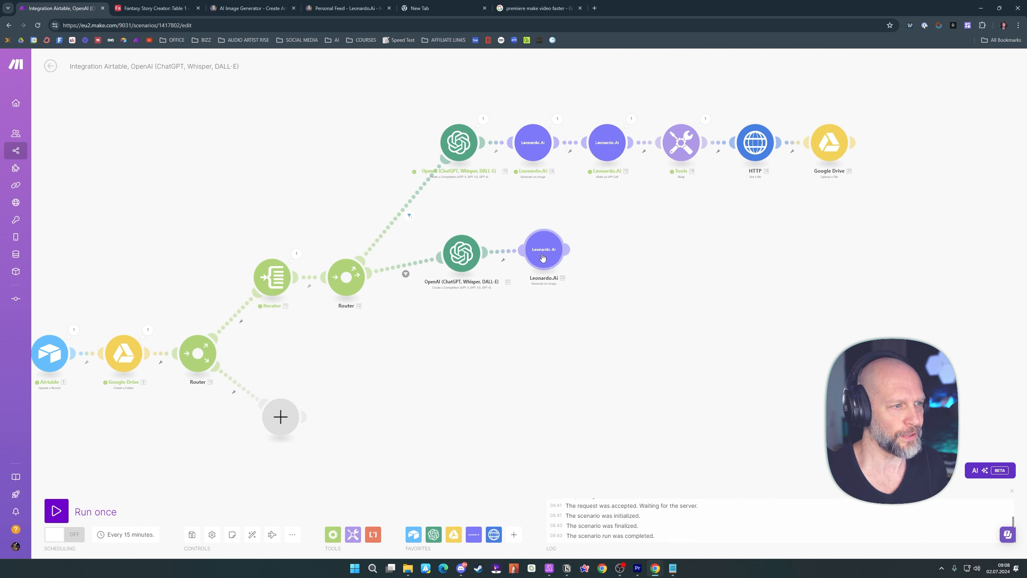
{"action": "right_click", "coordinate": [608, 144]}
{"action": "left_click", "coordinate": [627, 199]}
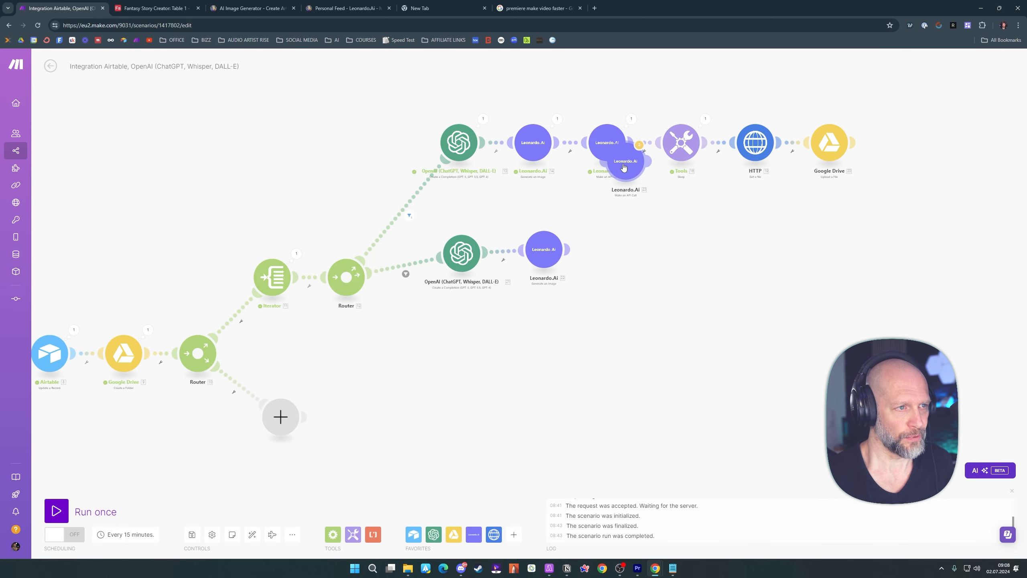
{"action": "left_click", "coordinate": [616, 243]}
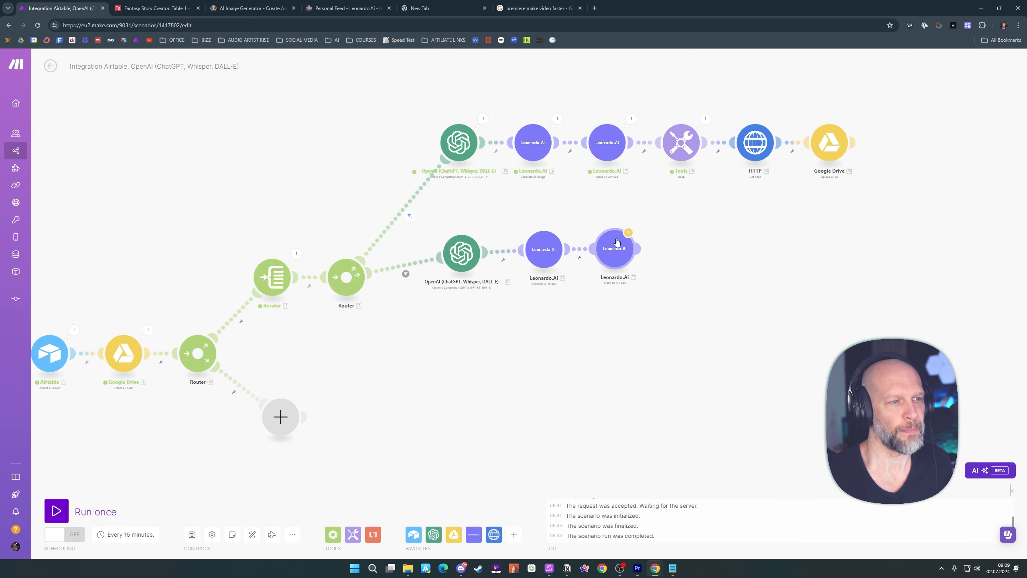
Map the second route's API call imageId to the ID under Generated Images from its Generate an Image module and save
{"action": "left_click", "coordinate": [616, 247]}
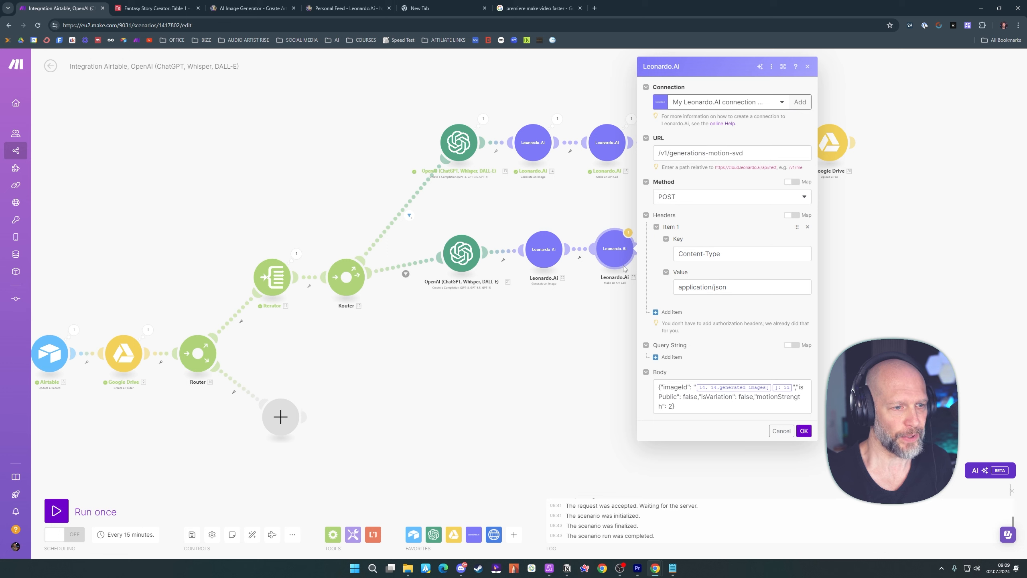
{"action": "left_click", "coordinate": [800, 387]}
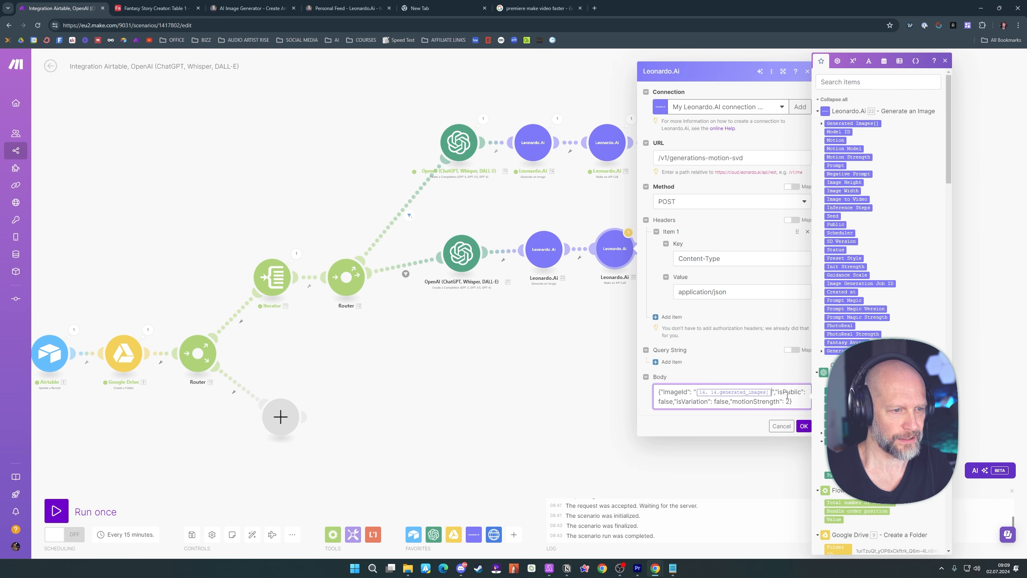
{"action": "key", "text": "BackSpace"}
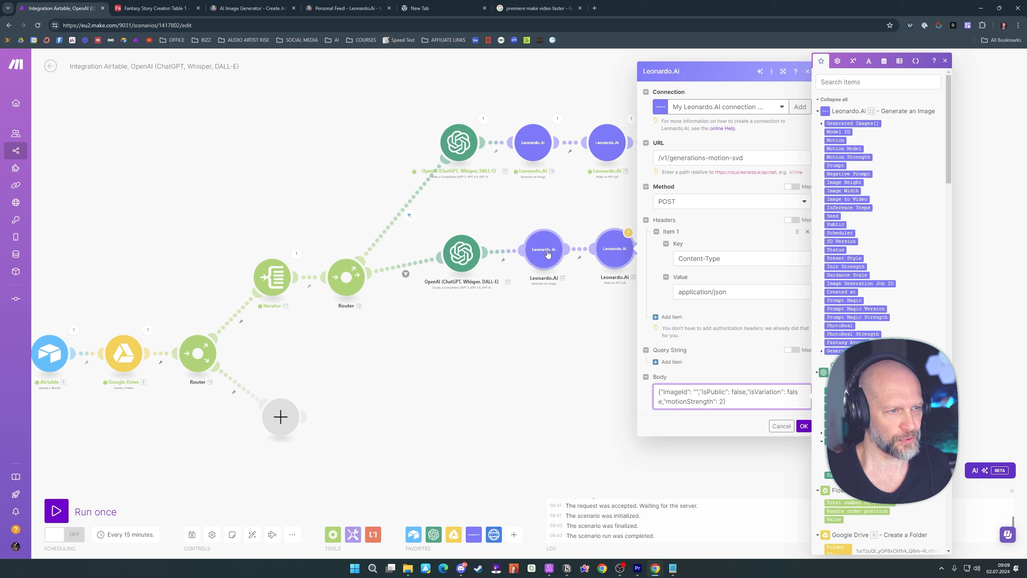
{"action": "left_click", "coordinate": [822, 126]}
{"action": "left_click", "coordinate": [835, 148]}
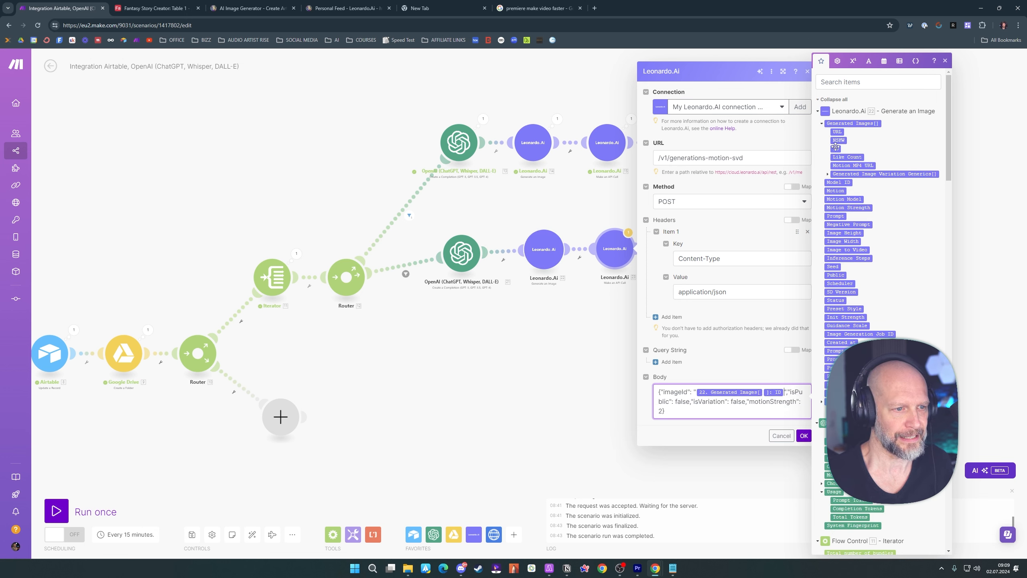
{"action": "left_click", "coordinate": [802, 433]}
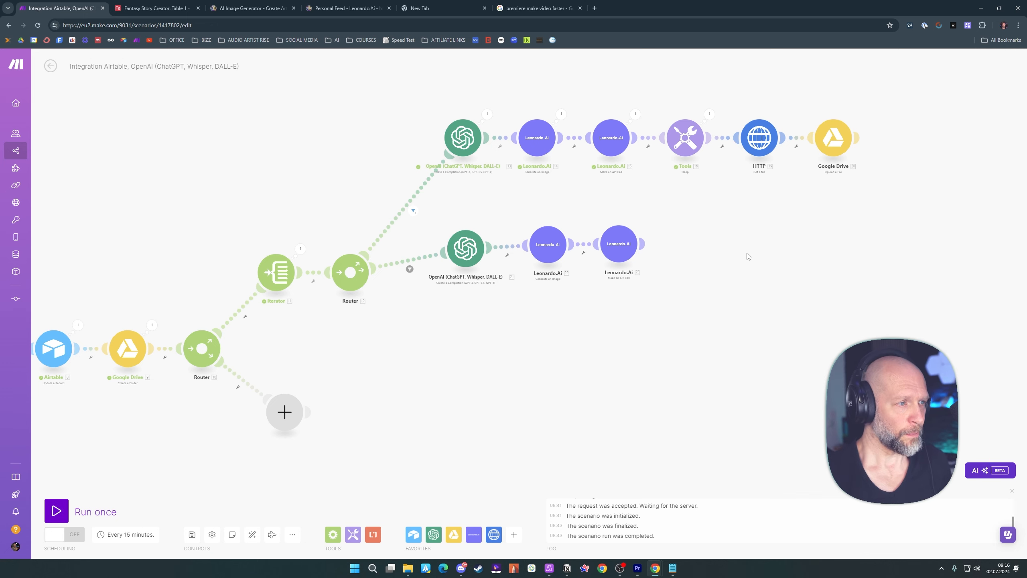
Clone the second route's OpenAI module and attach the copy to the router as a third route
{"action": "right_click", "coordinate": [468, 259]}
{"action": "left_click", "coordinate": [491, 313]}
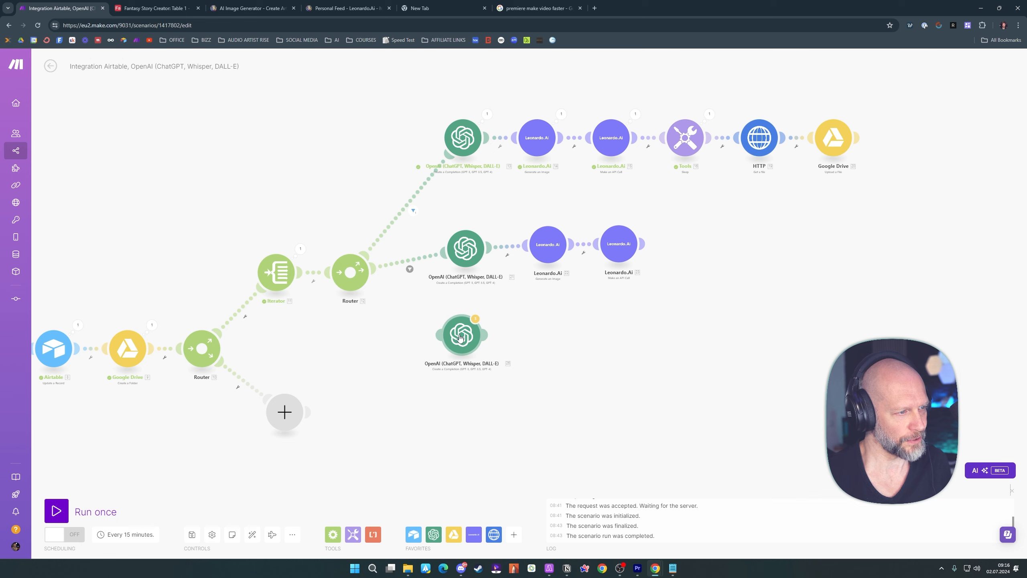
{"action": "left_click", "coordinate": [441, 333]}
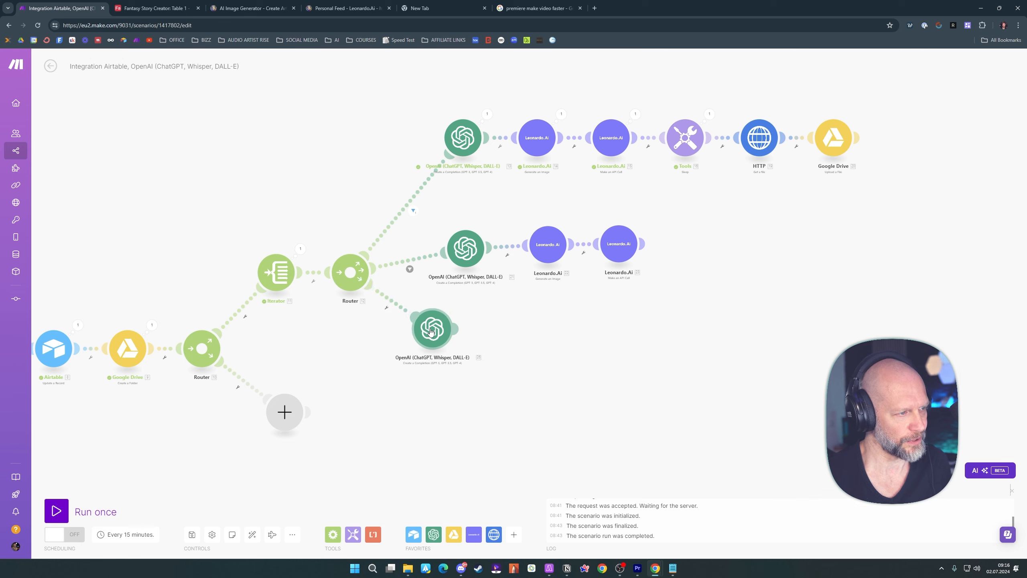
{"action": "left_click", "coordinate": [434, 330]}
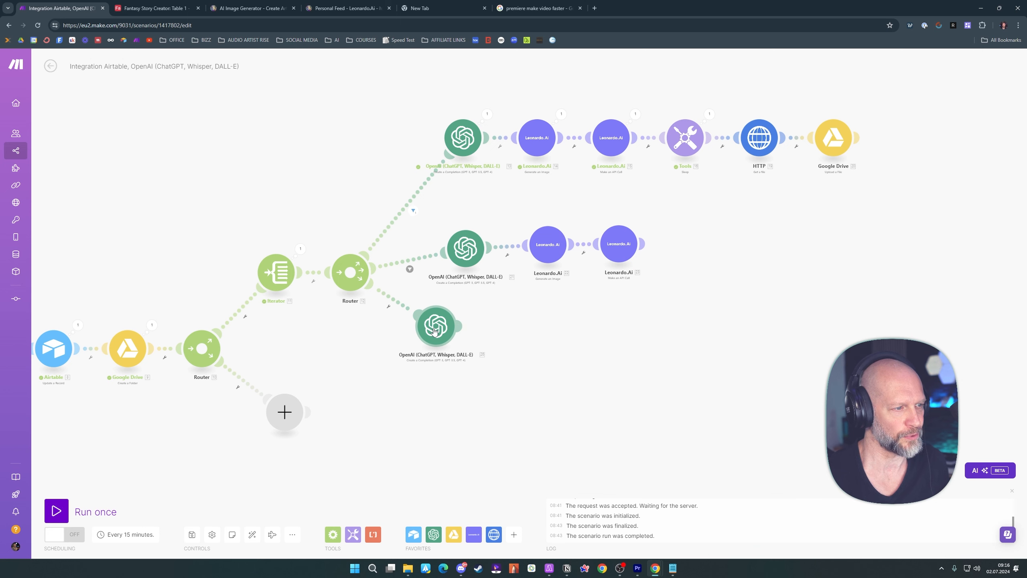
Replace the third route's OpenAI message with the copied location prompt and map the Iterator's Value after "Read this text:"
{"action": "left_click", "coordinate": [436, 330]}
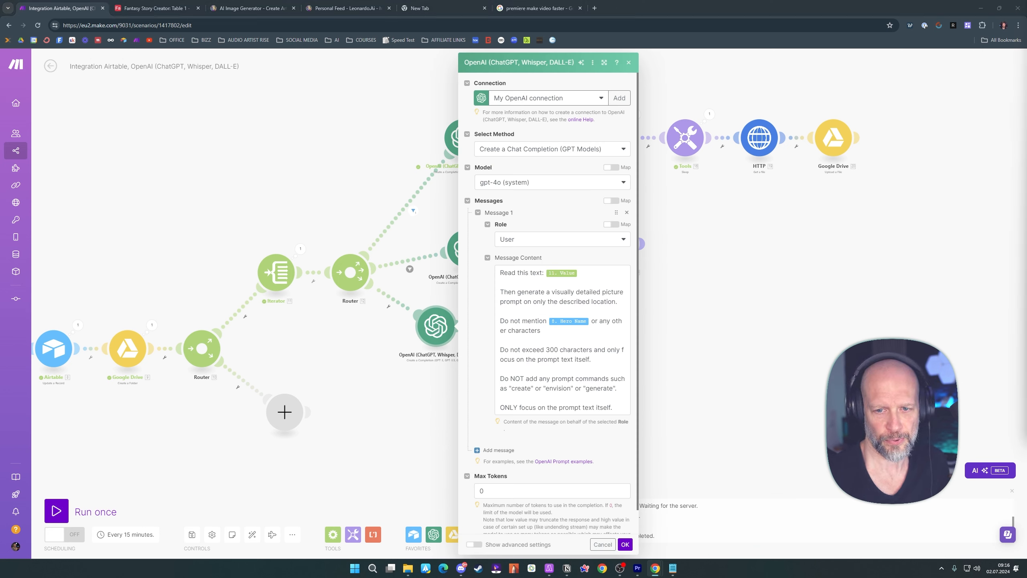
{"action": "left_click", "coordinate": [548, 303]}
{"action": "key", "text": "ctrl+a"}
{"action": "key", "text": "BackSpace"}
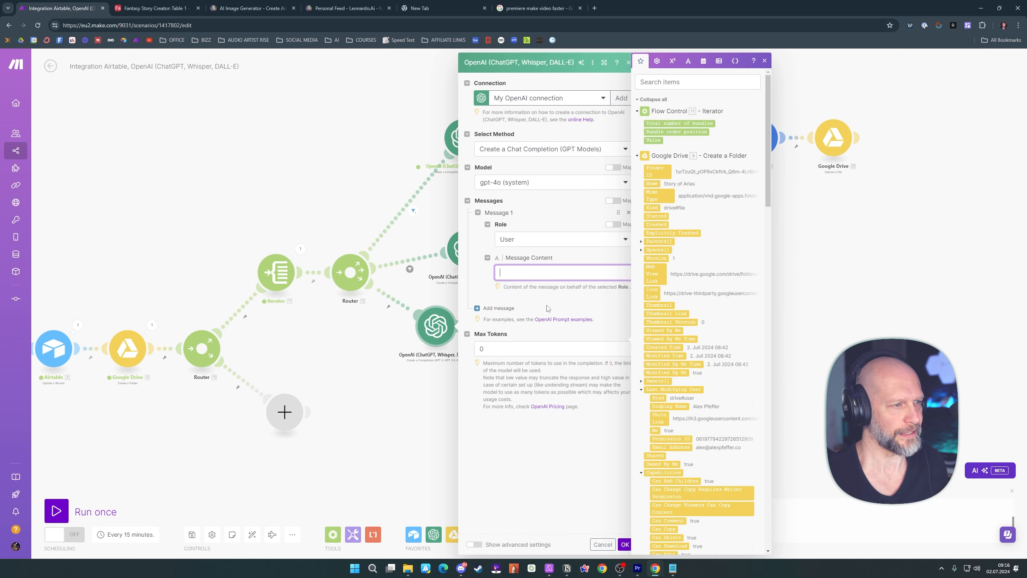
{"action": "type", "text": "Read this text: 55.value  Then generate a visually detailed picture prompt on only the described location.  Do not mention 52.`Hero Name` or any other characters  Do not exceed 300 characters and only focus on the prompt text itself.  Do NOT add any prompt commands such as \"create\" or \"envision\" or \"generate\".  ONLY focus on the prompt text itself."}
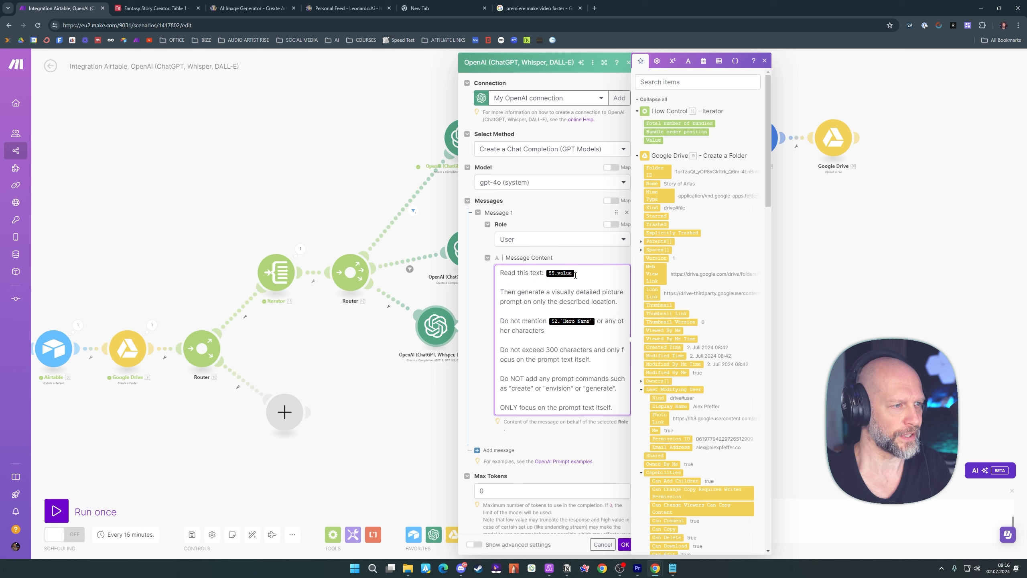
{"action": "key", "text": "BackSpace"}
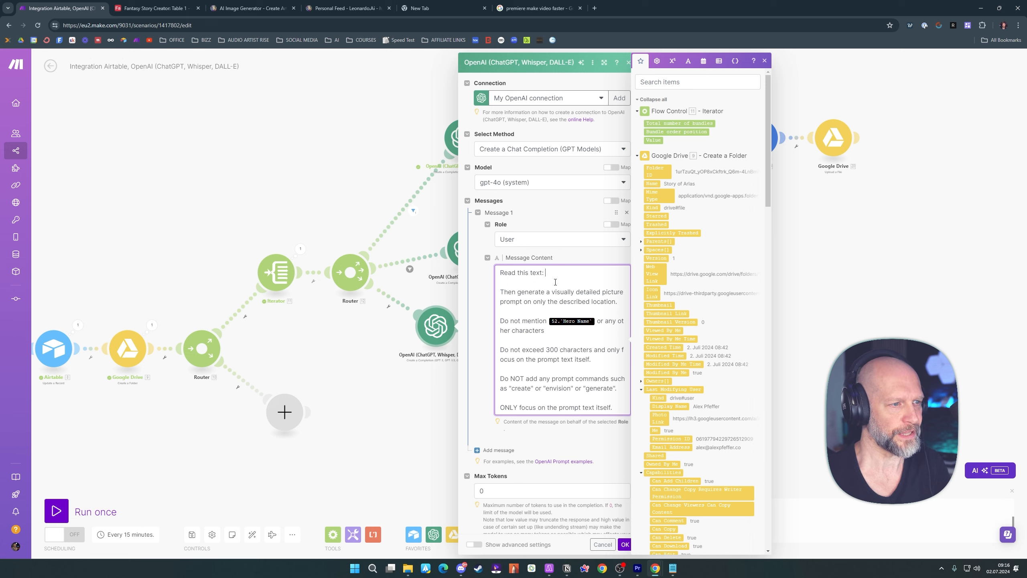
{"action": "left_click", "coordinate": [654, 140]}
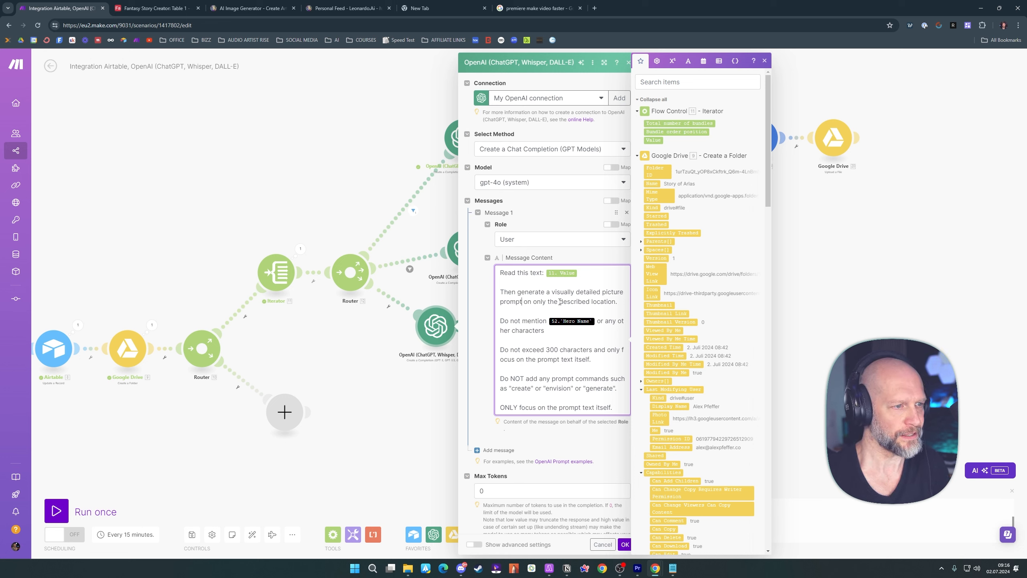
Replace the placeholder after "Do not mention" in the third route's prompt with Hero Name from Airtable's Update a Record and save
{"action": "left_click", "coordinate": [521, 302]}
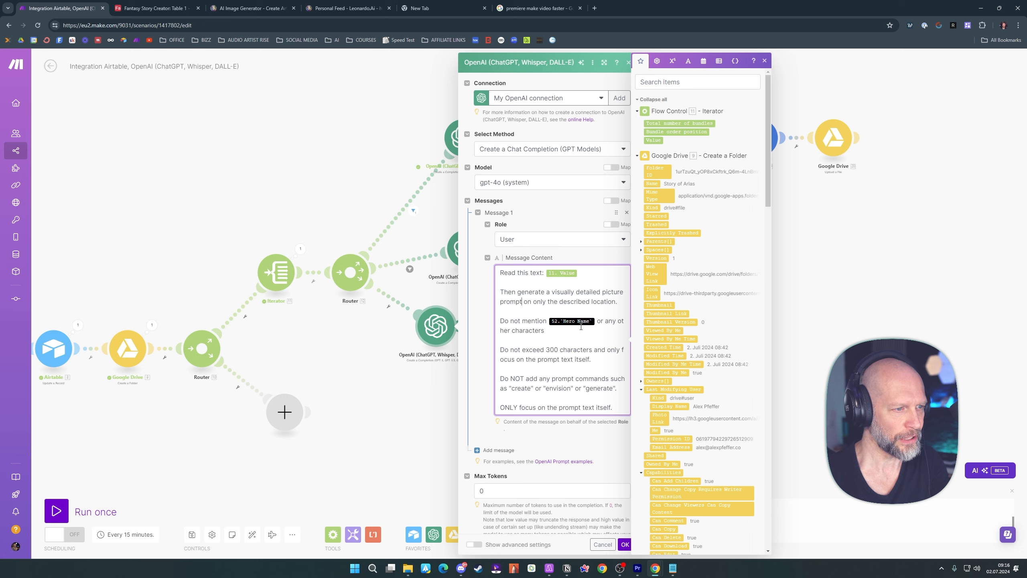
{"action": "key", "text": "BackSpace"}
{"action": "scroll", "coordinate": [722, 306], "scroll_direction": "down", "scroll_amount": 15}
{"action": "left_click", "coordinate": [660, 276]}
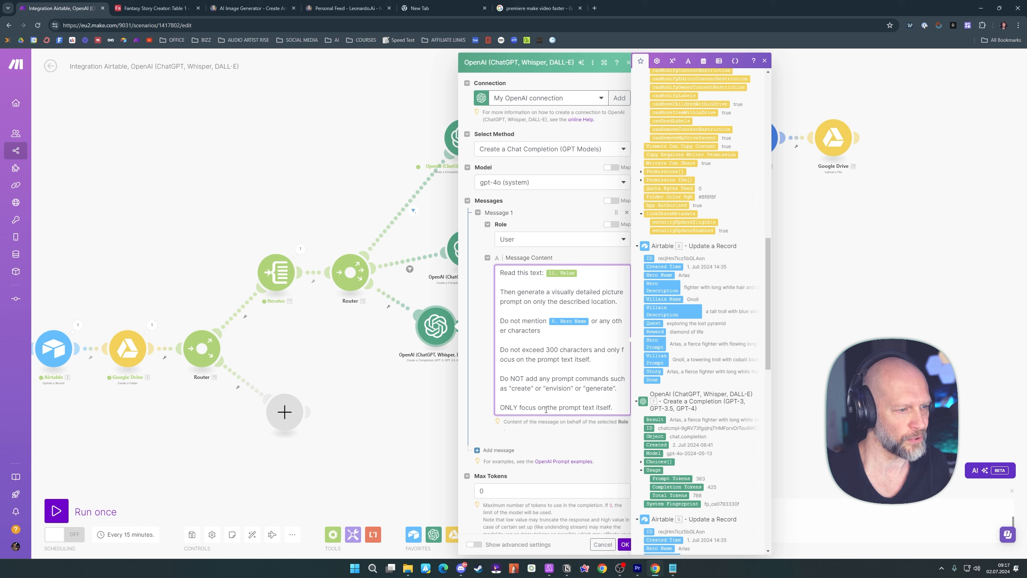
{"action": "left_click", "coordinate": [608, 441]}
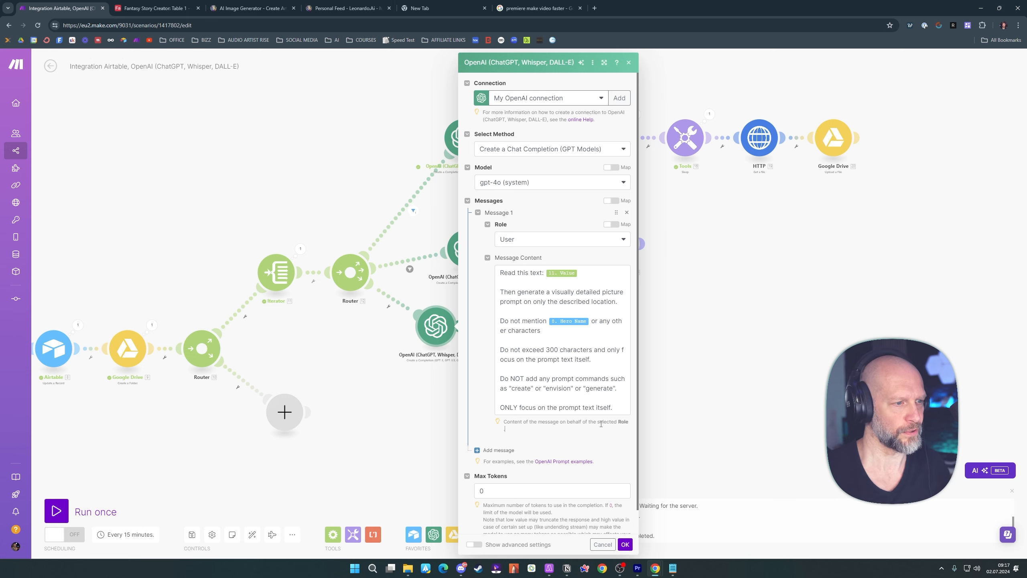
{"action": "left_click", "coordinate": [625, 544]}
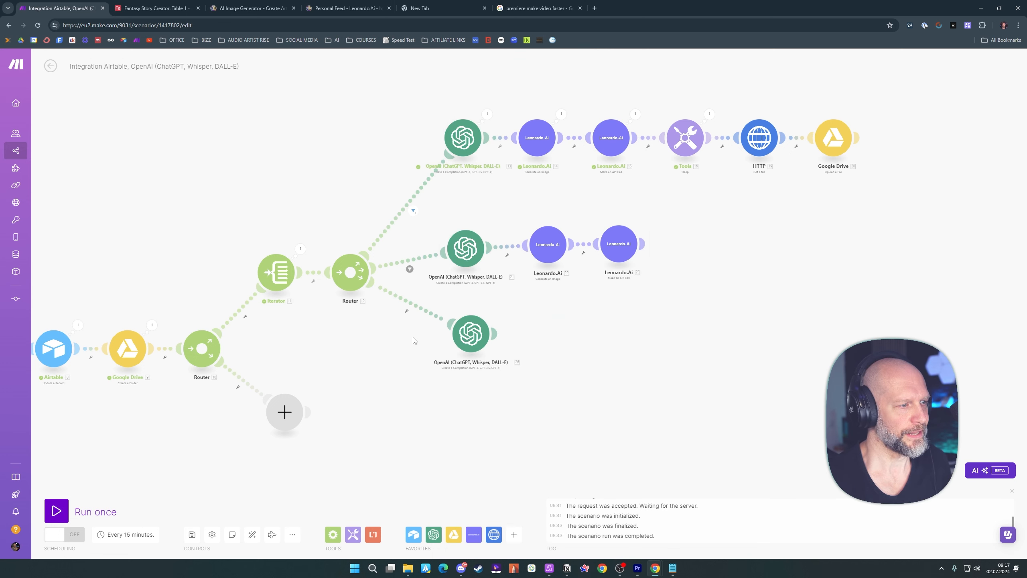
Set up a filter on the third route requiring the Iterator's Bundle order position to equal 3
{"action": "left_click", "coordinate": [406, 312]}
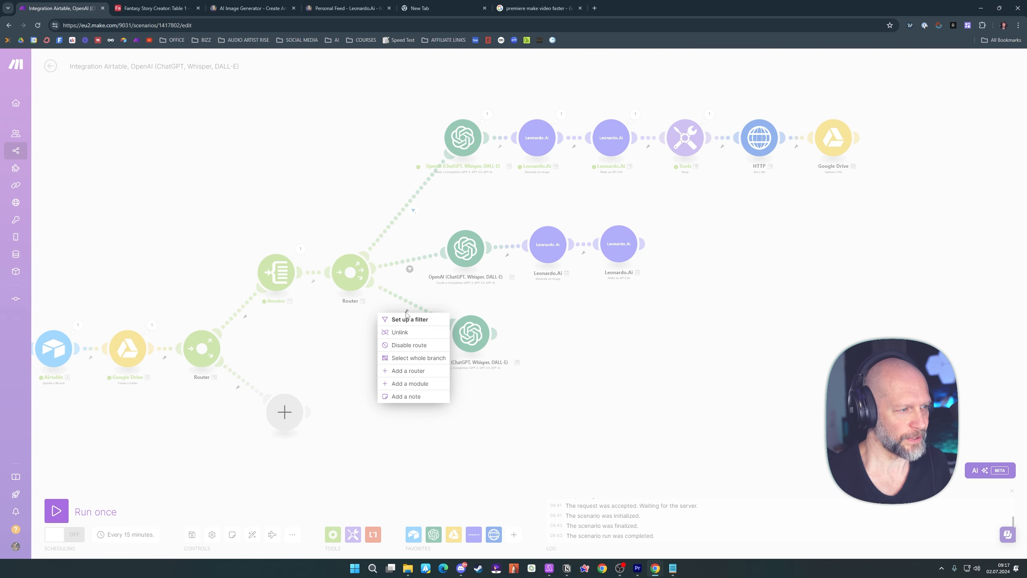
{"action": "left_click", "coordinate": [407, 319]}
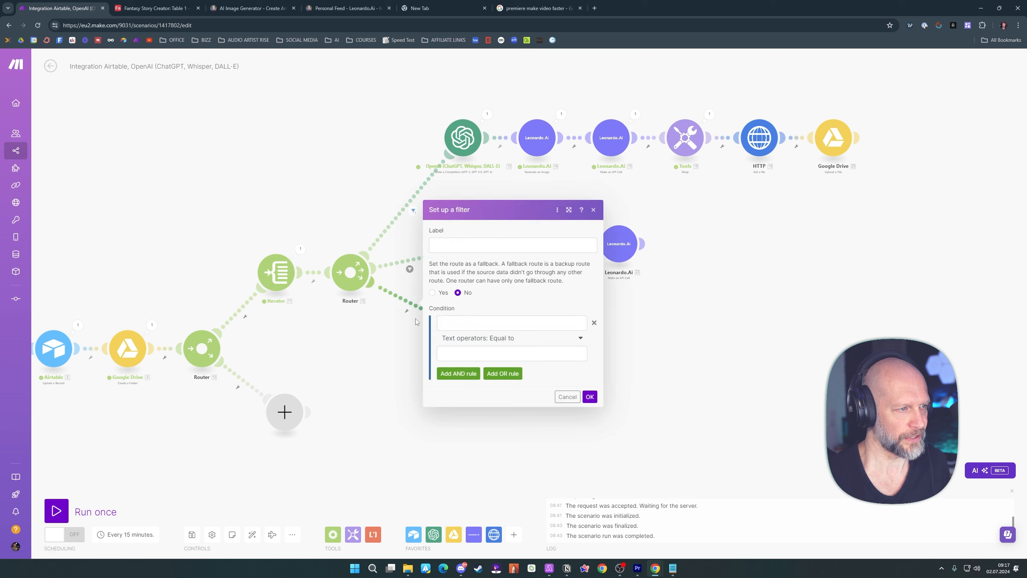
{"action": "left_click", "coordinate": [496, 324]}
{"action": "left_click", "coordinate": [633, 132]}
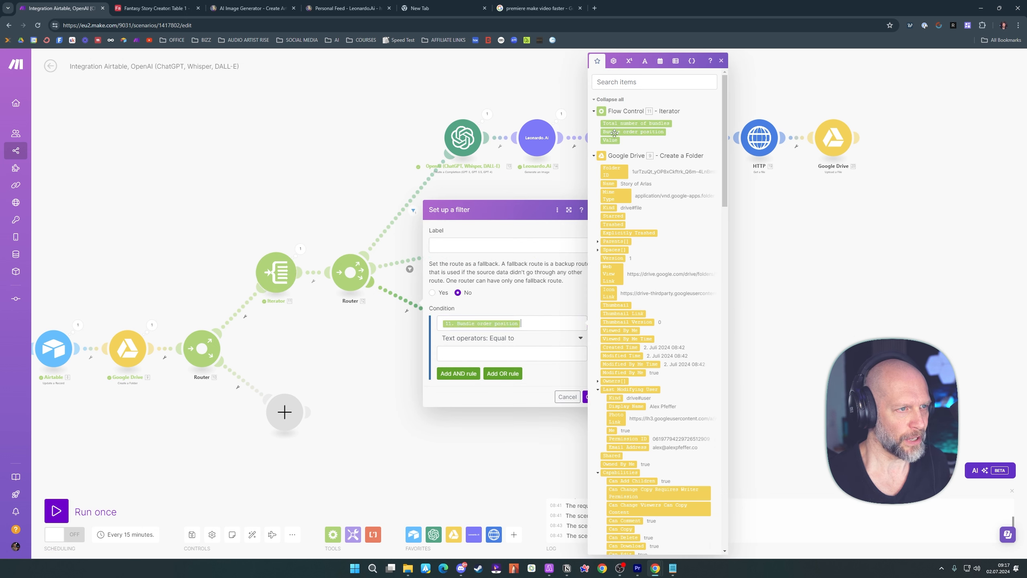
{"action": "left_click", "coordinate": [502, 354]}
{"action": "type", "text": "3"}
{"action": "left_click", "coordinate": [562, 380]}
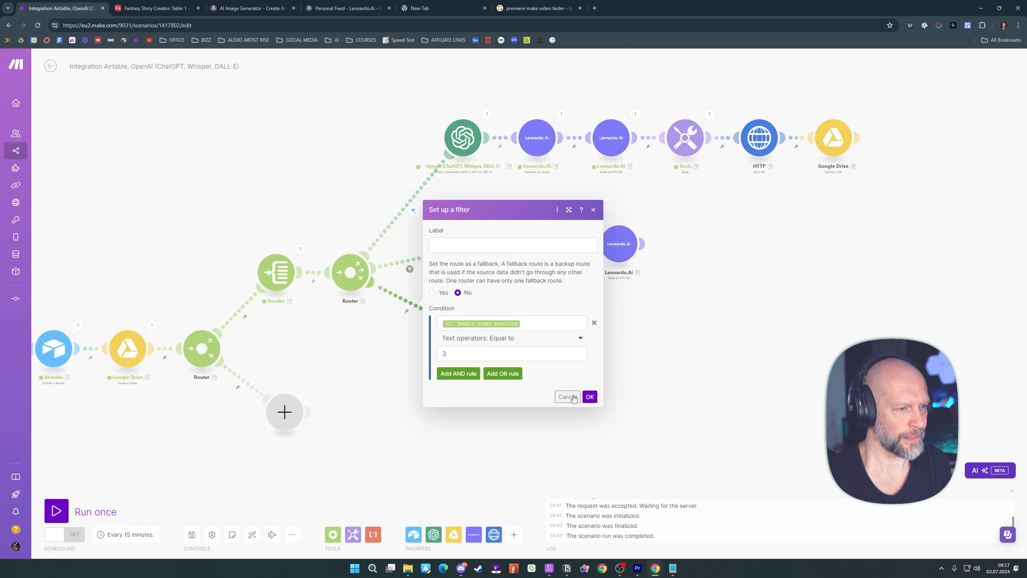
{"action": "left_click", "coordinate": [588, 395]}
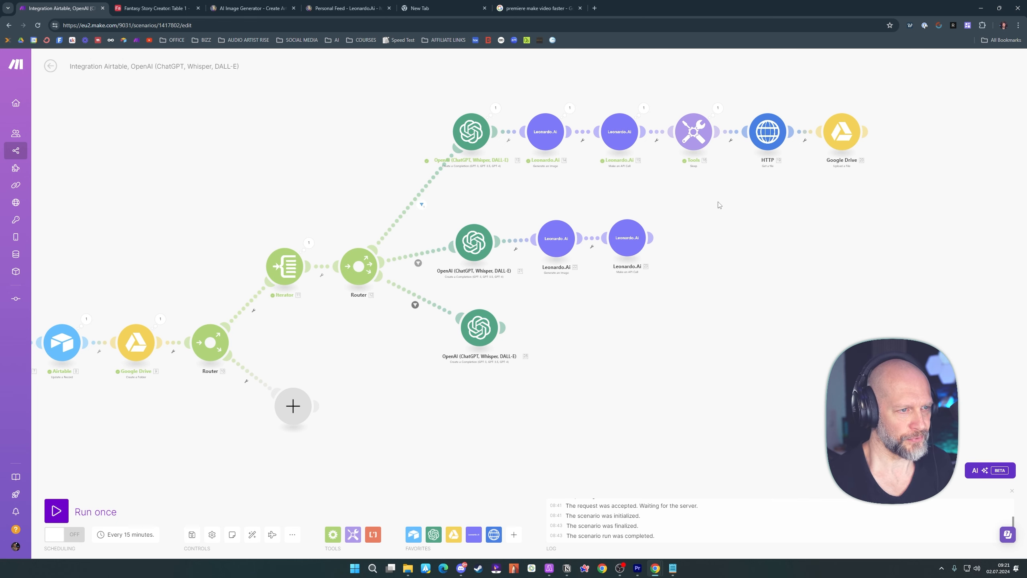
Move the second and third routes' modules up, and attach a clone of the OpenAI module to the router as a fourth route
{"action": "mouse_move", "coordinate": [724, 201]}
{"action": "left_mouse_down"}
{"action": "mouse_move", "coordinate": [454, 268]}
{"action": "mouse_move", "coordinate": [474, 220]}
{"action": "left_mouse_up"}
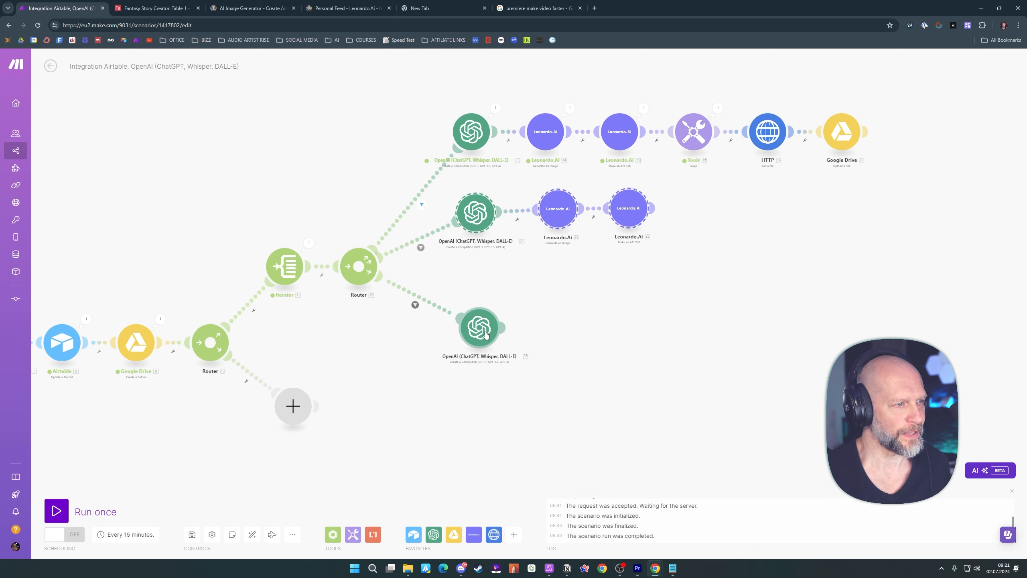
{"action": "left_click_drag", "start_coordinate": [481, 331], "coordinate": [478, 287]}
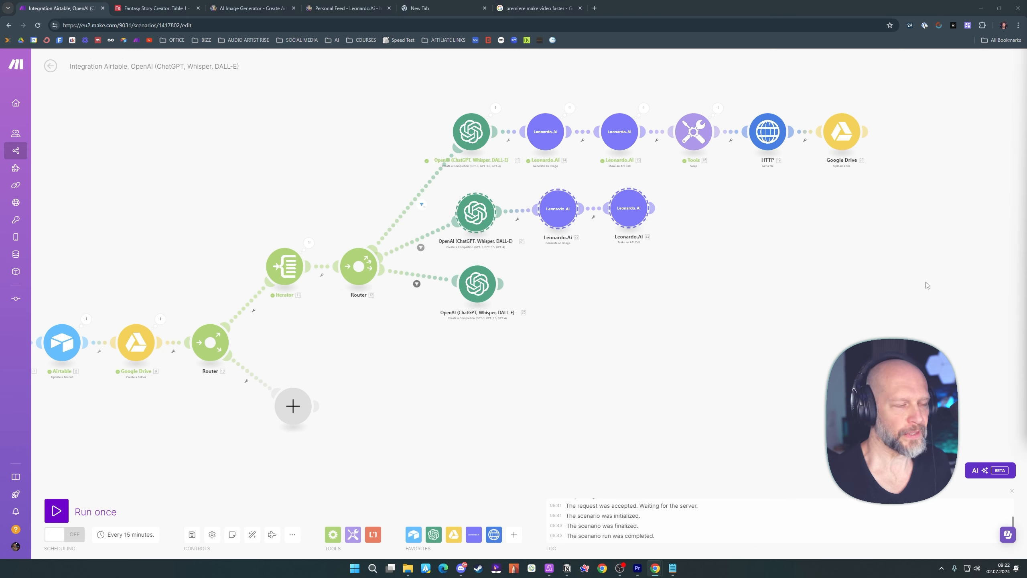
{"action": "right_click", "coordinate": [480, 288]}
{"action": "left_click", "coordinate": [501, 344]}
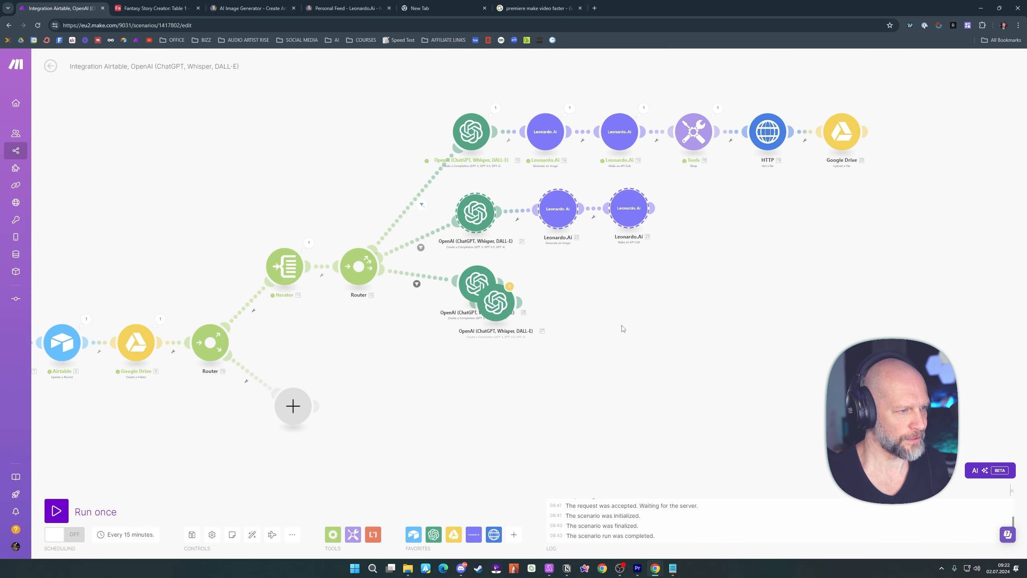
{"action": "left_click", "coordinate": [421, 356]}
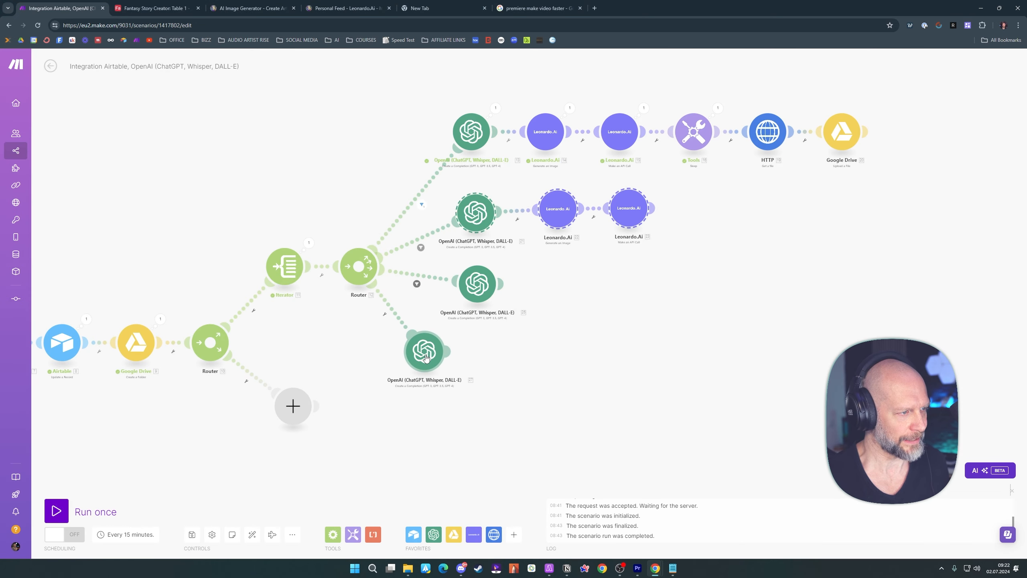
{"action": "mouse_move", "coordinate": [422, 356]}
{"action": "left_mouse_down"}
{"action": "mouse_move", "coordinate": [563, 312]}
{"action": "mouse_move", "coordinate": [634, 237]}
{"action": "mouse_move", "coordinate": [617, 304]}
{"action": "mouse_move", "coordinate": [324, 352]}
{"action": "mouse_move", "coordinate": [432, 355]}
{"action": "left_mouse_up"}
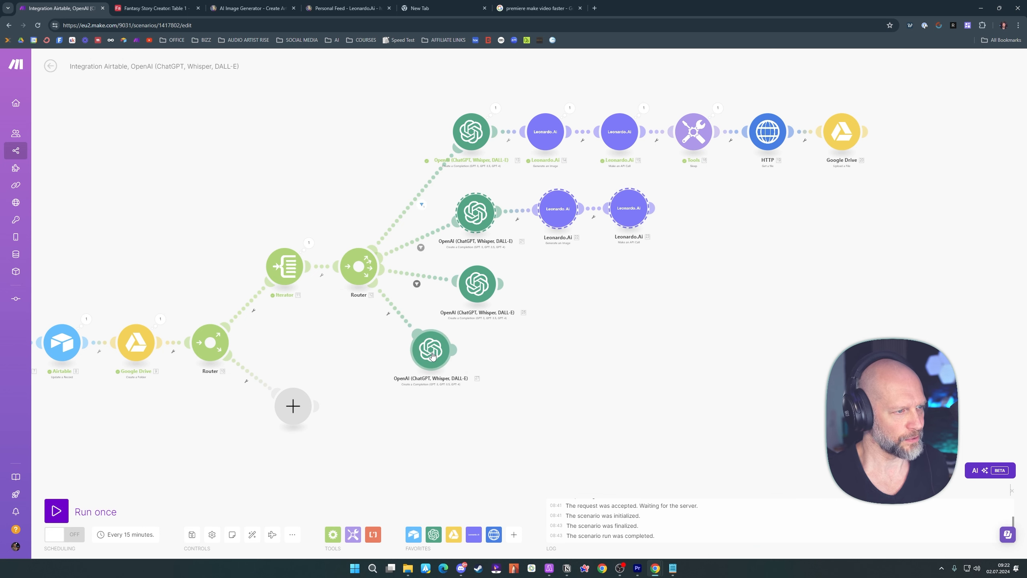
Set up a filter on the fourth route requiring the Iterator's Bundle order position to equal 1
{"action": "left_click", "coordinate": [388, 314]}
{"action": "left_click", "coordinate": [465, 328]}
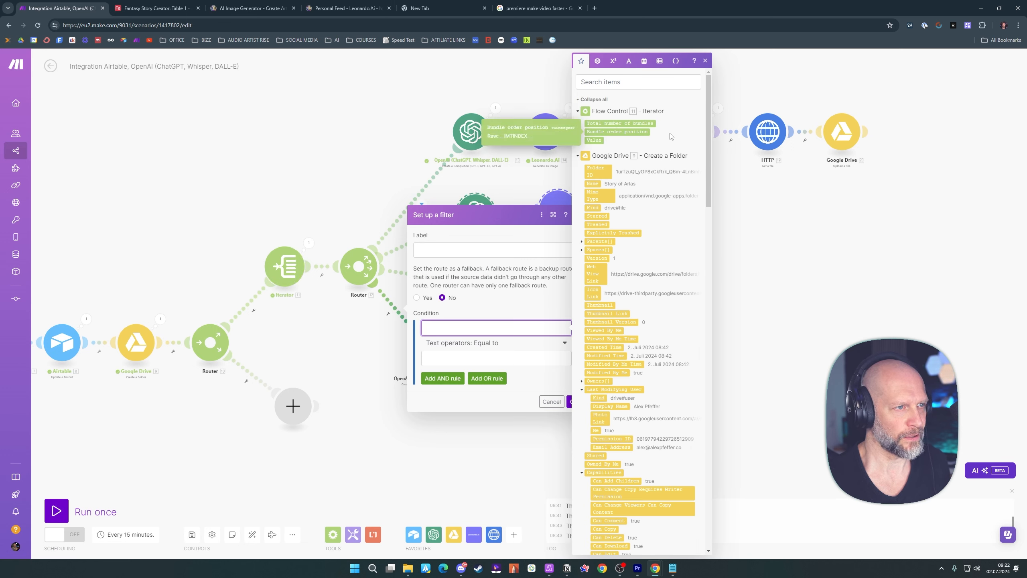
{"action": "left_click", "coordinate": [631, 132]}
{"action": "left_click", "coordinate": [441, 360]}
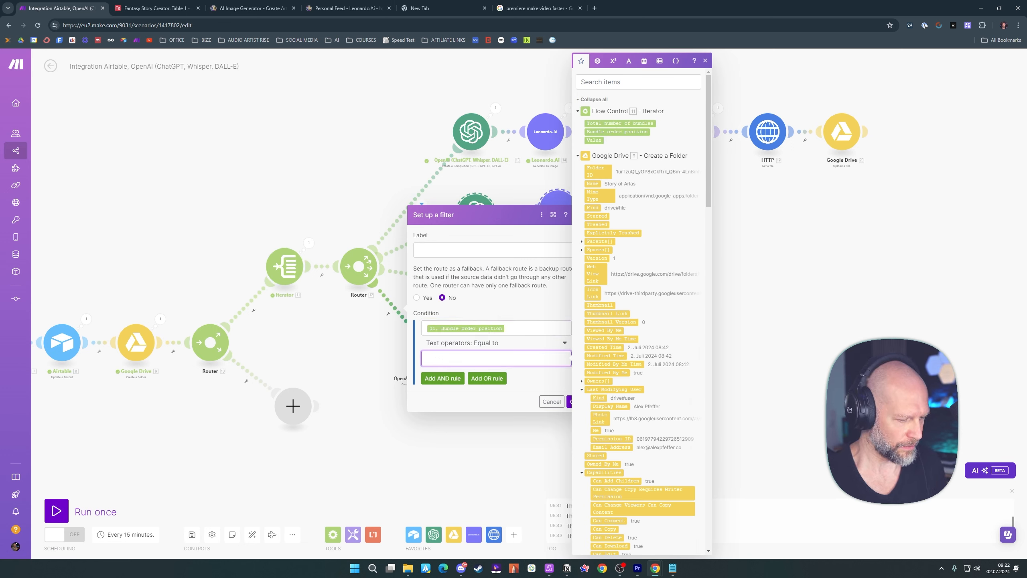
{"action": "type", "text": "1"}
{"action": "left_click", "coordinate": [576, 402]}
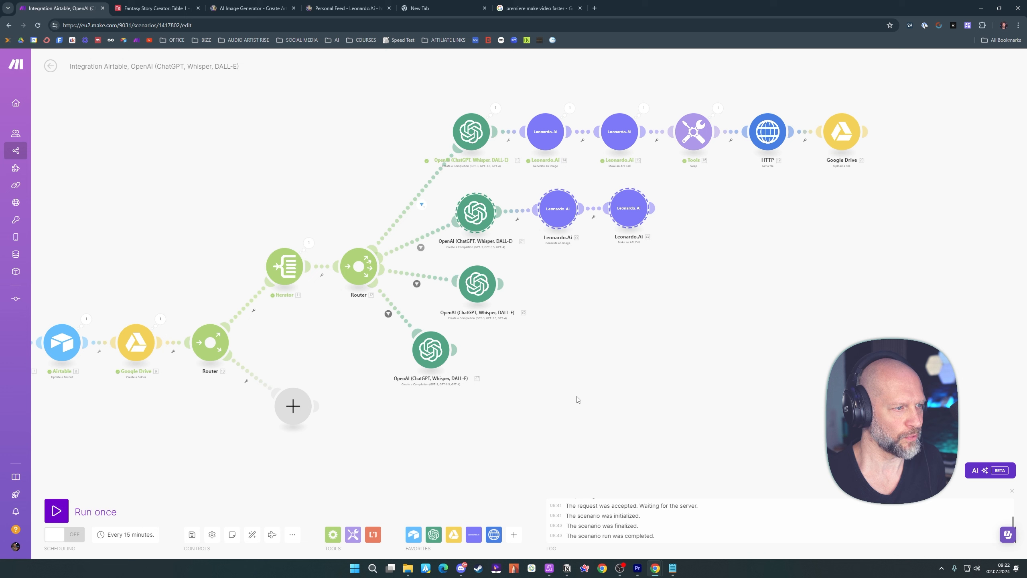
Replace the fourth route's OpenAI message with the copied location prompt and map the Iterator's Value after "Read this text:"
{"action": "left_click", "coordinate": [431, 349]}
{"action": "key", "text": "ctrl+a"}
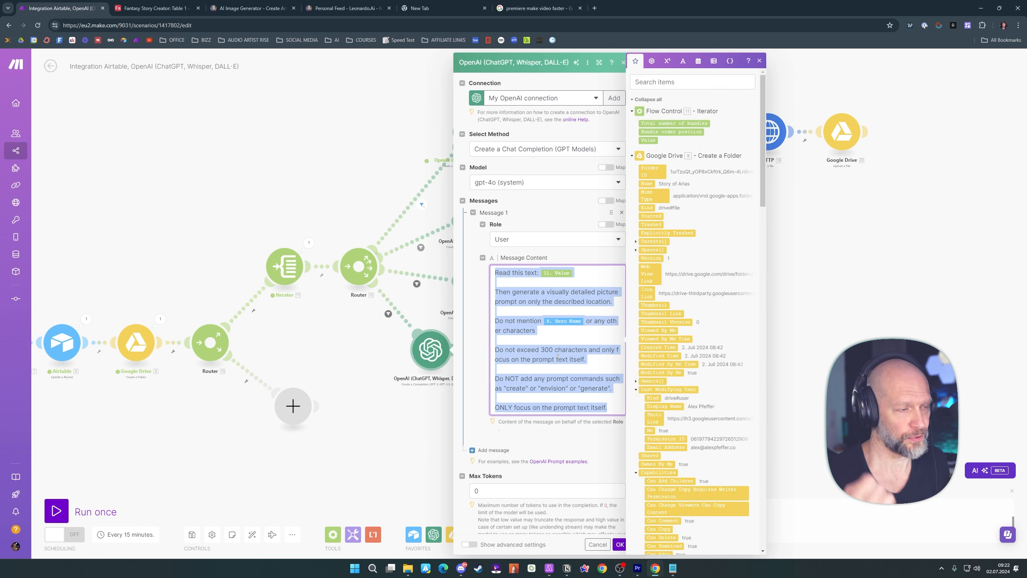
{"action": "type", "text": "Read this text: 55.value  Then generate a visually detailed picture prompt on only the described location.  Do not mention 52.`Hero Name` or any other characters  Do not exceed 300 characters and only focus on the prompt text itself.  Do NOT add any prompt commands such as \"create\" or \"envision\" or \"generate\".  ONLY focus on the prompt text itself."}
{"action": "left_click", "coordinate": [574, 273]}
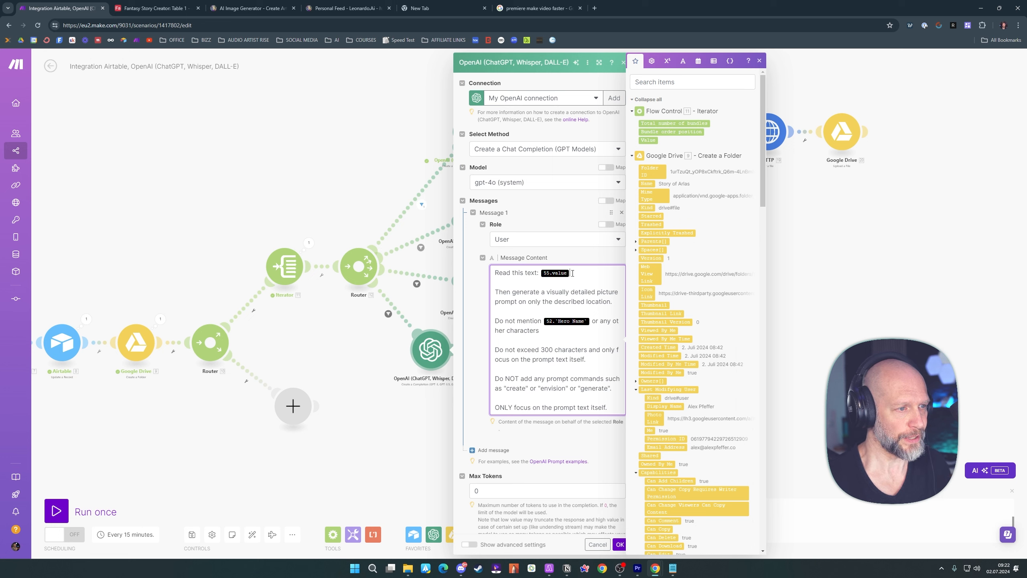
{"action": "key", "text": "BackSpace"}
{"action": "left_click", "coordinate": [649, 140]}
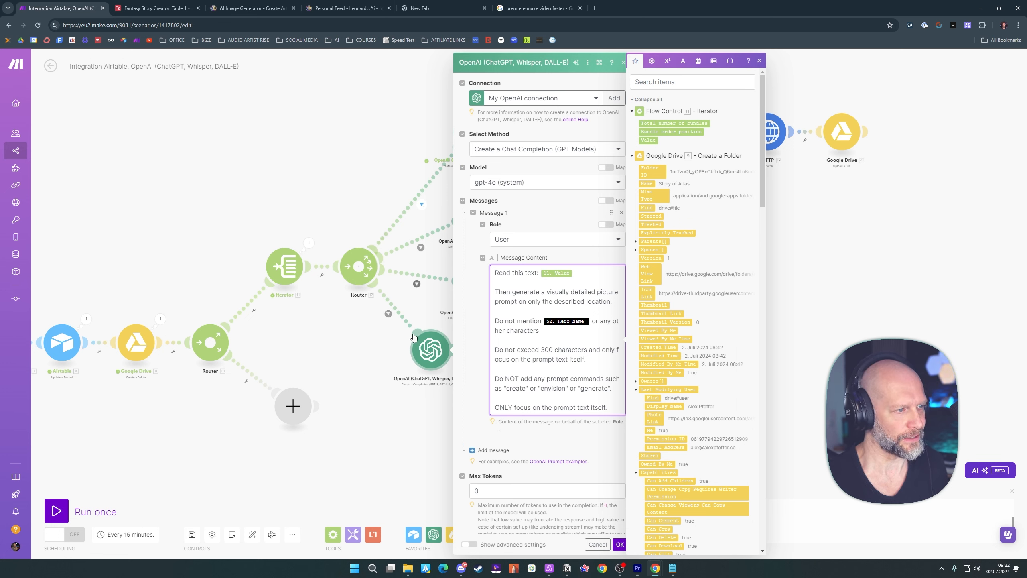
Replace the placeholder after "Do not mention" in the fourth route's prompt with Hero Name from Airtable's Update a Record
{"action": "left_click", "coordinate": [591, 322]}
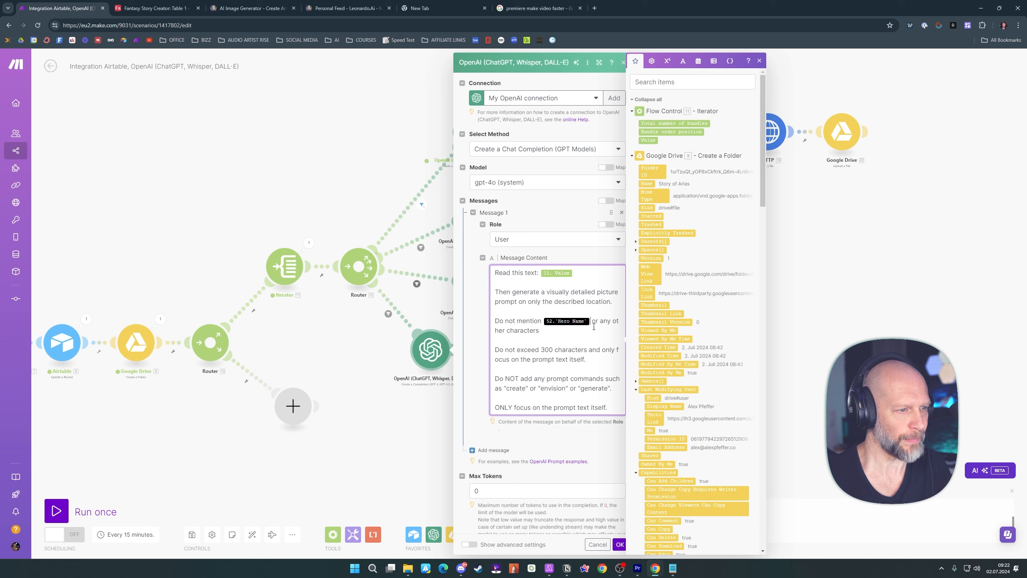
{"action": "key", "text": "BackSpace"}
{"action": "scroll", "coordinate": [729, 316], "scroll_direction": "down", "scroll_amount": 15}
{"action": "left_click", "coordinate": [654, 195]}
{"action": "left_click", "coordinate": [522, 360]}
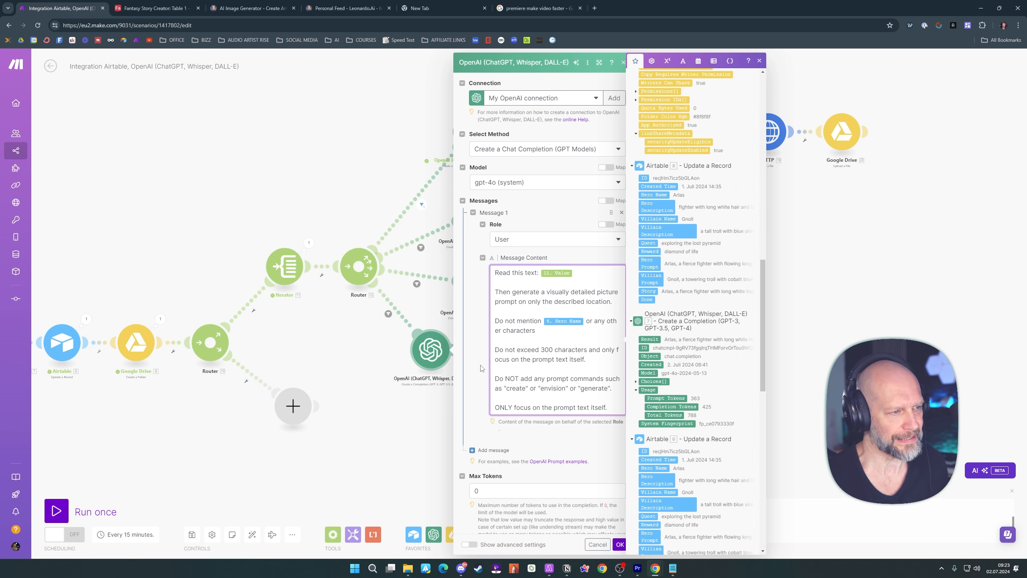
Save the fourth route's OpenAI settings and move its module in line below the other routes' OpenAI modules
{"action": "left_click", "coordinate": [561, 441]}
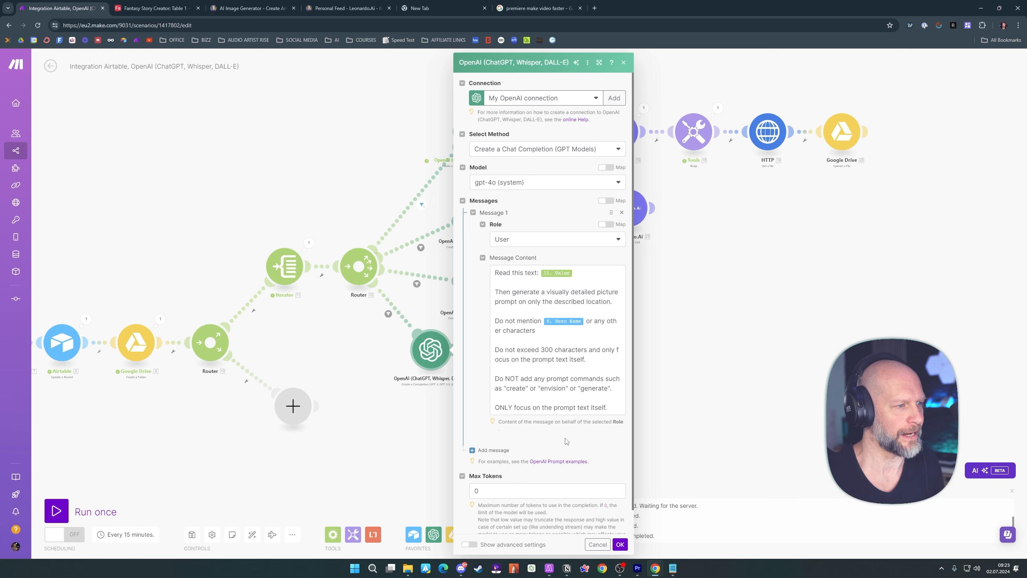
{"action": "left_click", "coordinate": [620, 544]}
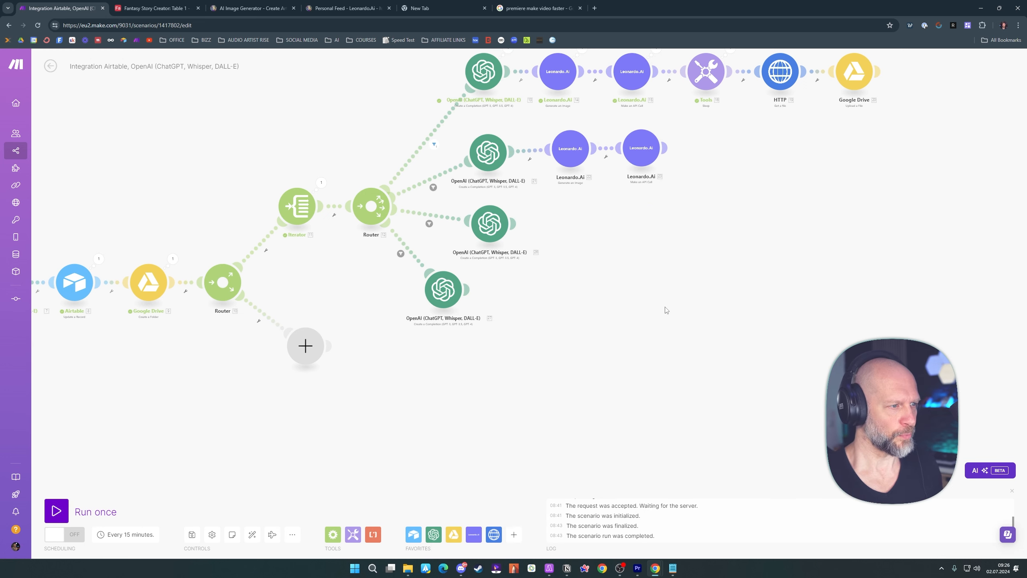
{"action": "left_click_drag", "start_coordinate": [444, 290], "coordinate": [484, 307]}
Clone the fourth route's OpenAI module and attach the copy to the second router as a fifth route
{"action": "right_click", "coordinate": [489, 313]}
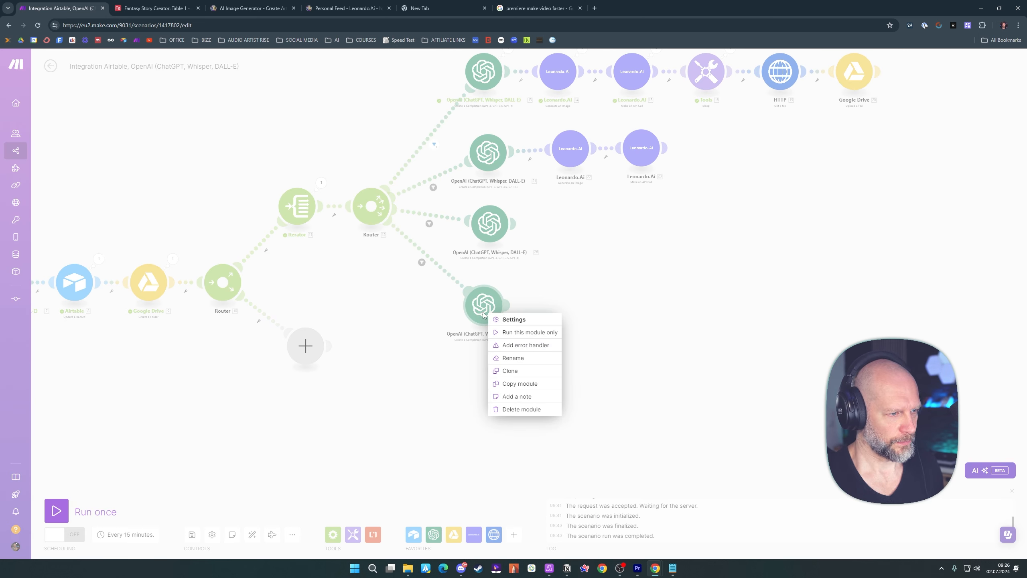
{"action": "left_click", "coordinate": [507, 372]}
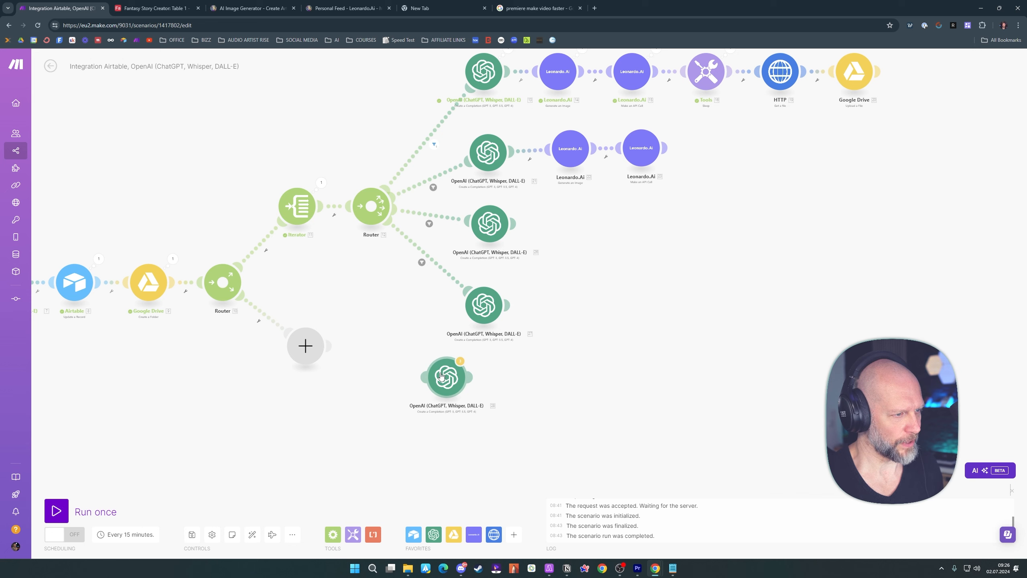
{"action": "left_click", "coordinate": [441, 377]}
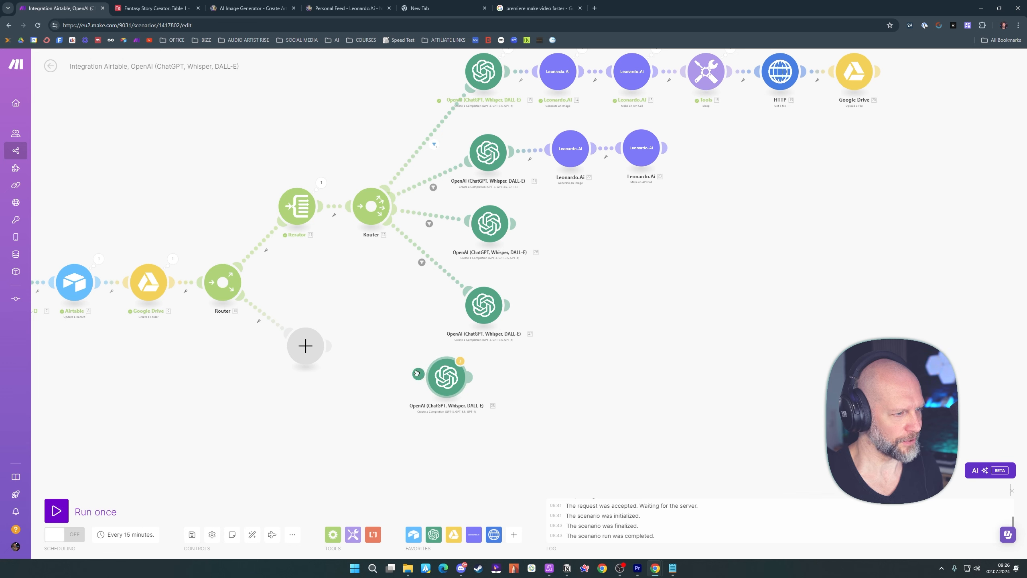
{"action": "left_click_drag", "start_coordinate": [416, 373], "coordinate": [380, 230]}
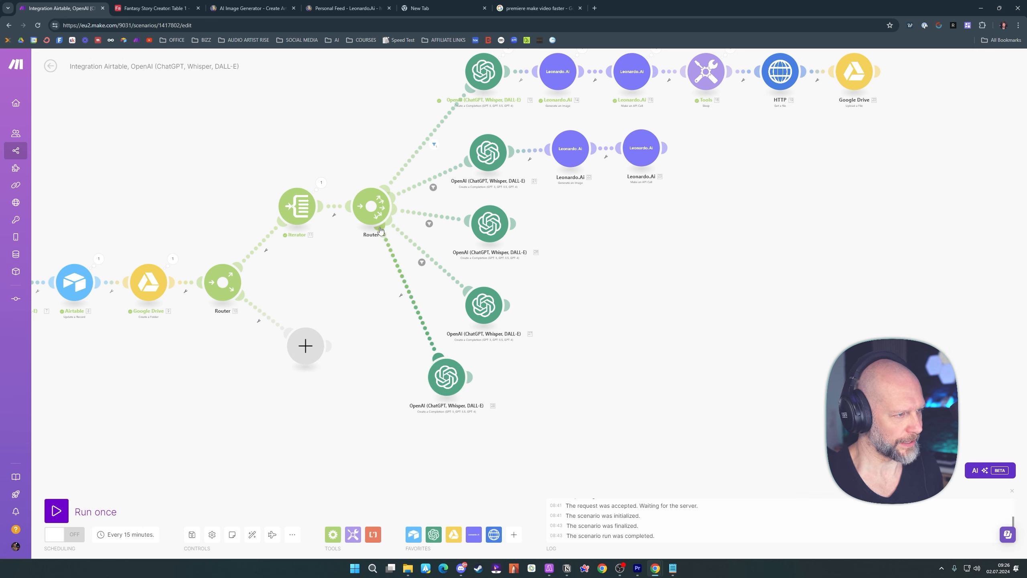
Replace the fifth route's OpenAI message with the copied villain prompt and map the Iterator's Value after "Read this text:"
{"action": "left_click", "coordinate": [448, 383]}
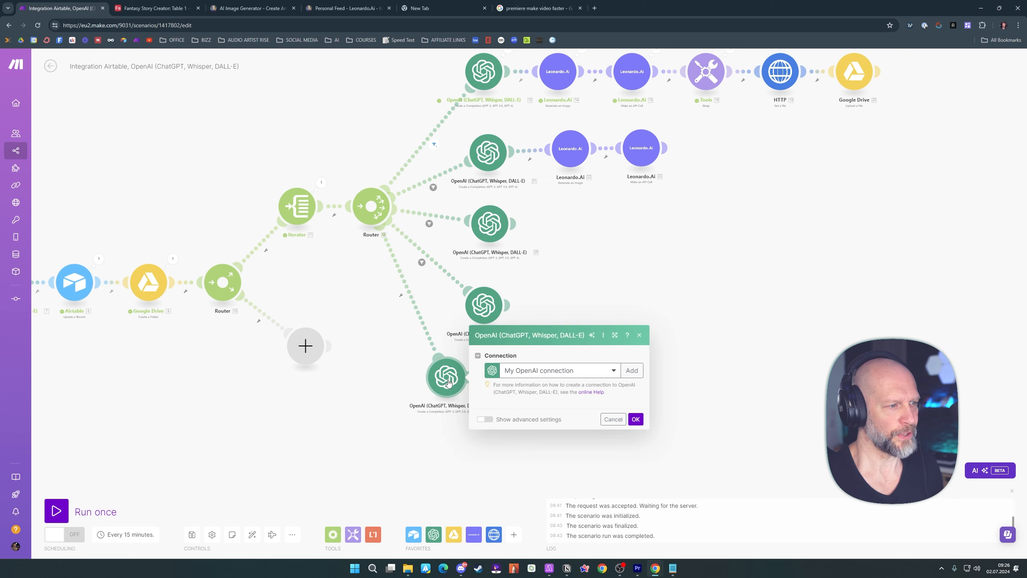
{"action": "key", "text": "ctrl+a"}
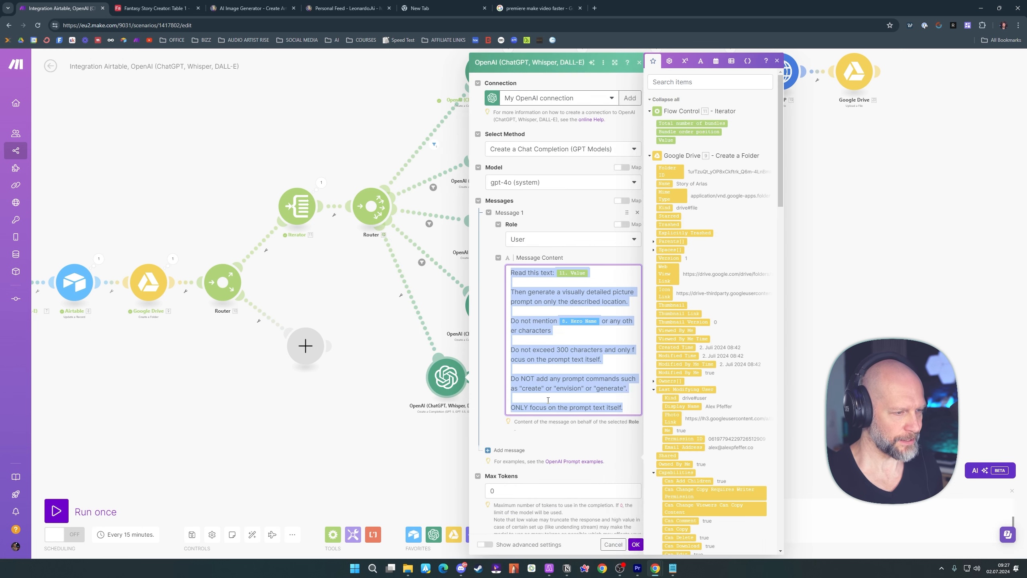
{"action": "key", "text": "BackSpace"}
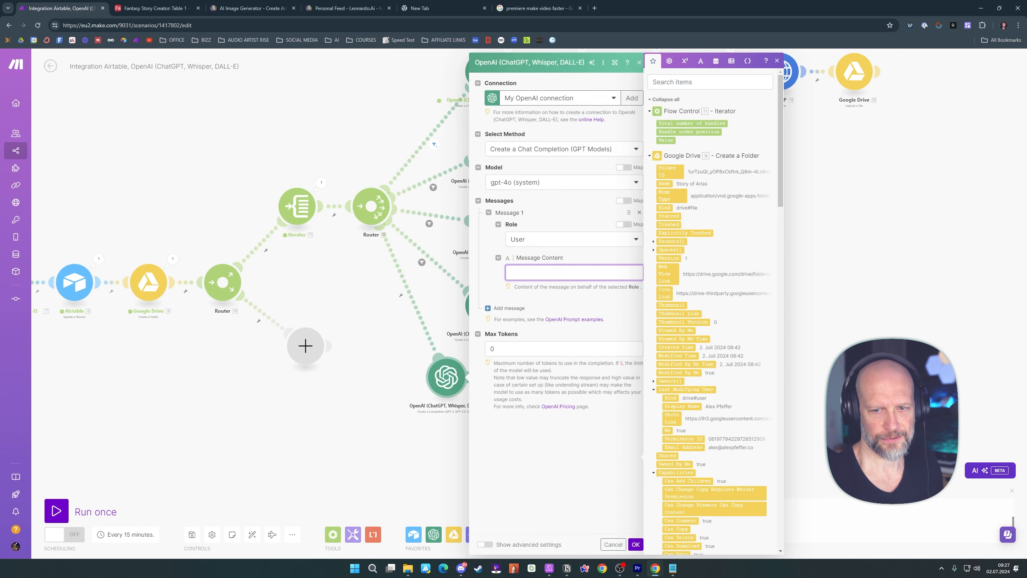
{"action": "key", "text": "alt+Tab"}
{"action": "key", "text": "alt+Tab"}
{"action": "type", "text": "Read this text: 51.value  Describe 52.`Villain Name` as detailed as possible by using the exact information given here: 52.`Villain Prompt`  Do not exceed 300 characters and only focus on the prompt text itself.  Do NOT add any prompt commands such as \"create\" or \"envision\" or \"generate\".  ONLY focus on the prompt text itself."}
{"action": "left_click", "coordinate": [589, 389]}
{"action": "key", "text": "BackSpace"}
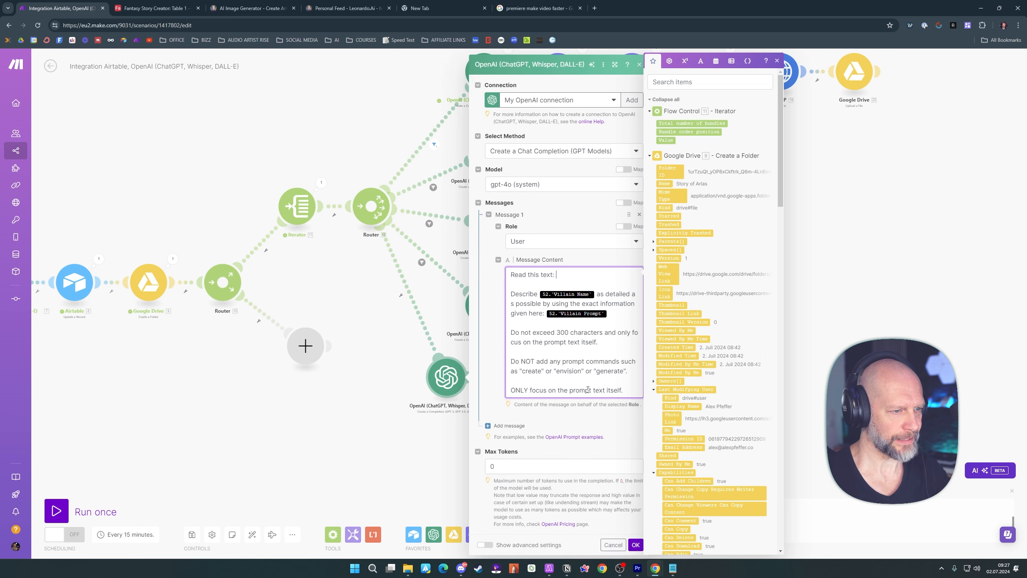
{"action": "left_click", "coordinate": [667, 140]}
Replace the two villain placeholders in the fifth route's prompt with Villain Name and Villain Prompt from Airtable's Update a Record
{"action": "left_click", "coordinate": [595, 294]}
{"action": "key", "text": "BackSpace"}
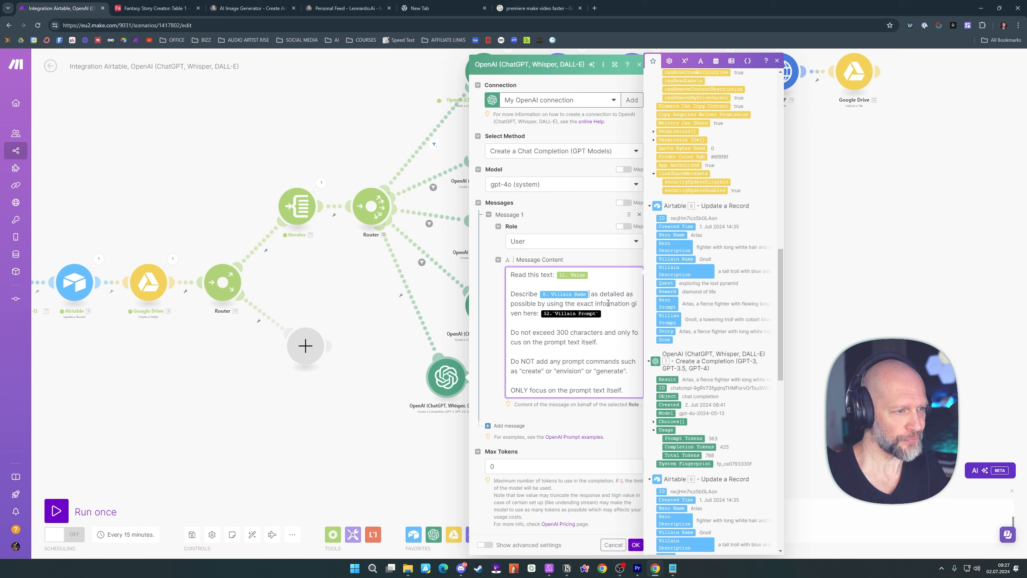
{"action": "left_click", "coordinate": [606, 314]}
{"action": "key", "text": "BackSpace"}
{"action": "left_click", "coordinate": [669, 317]}
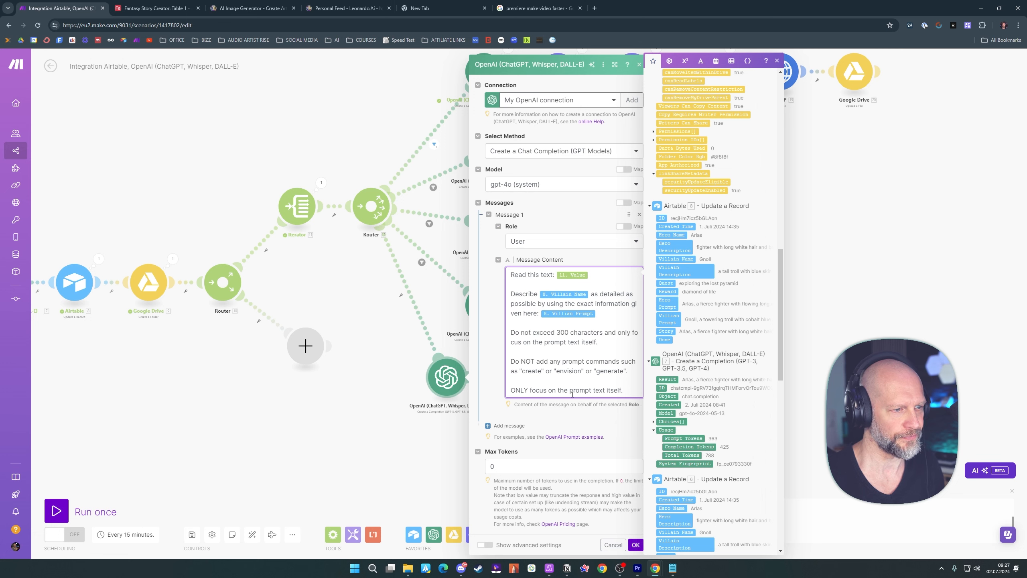
Save the fifth route's OpenAI settings and auto-align all modules of the scenario
{"action": "left_click", "coordinate": [616, 420]}
{"action": "left_click", "coordinate": [636, 547]}
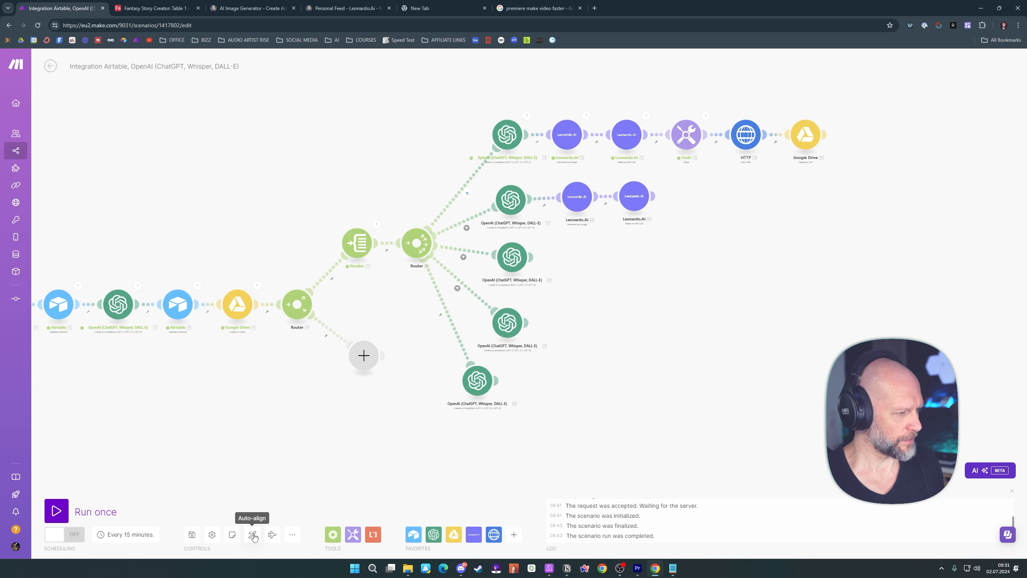
{"action": "left_click", "coordinate": [253, 535]}
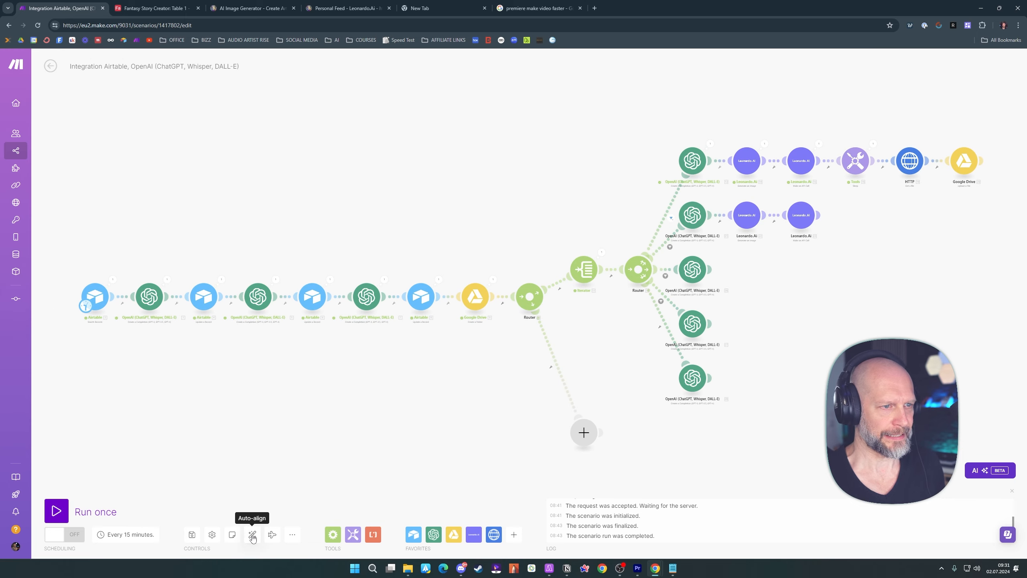
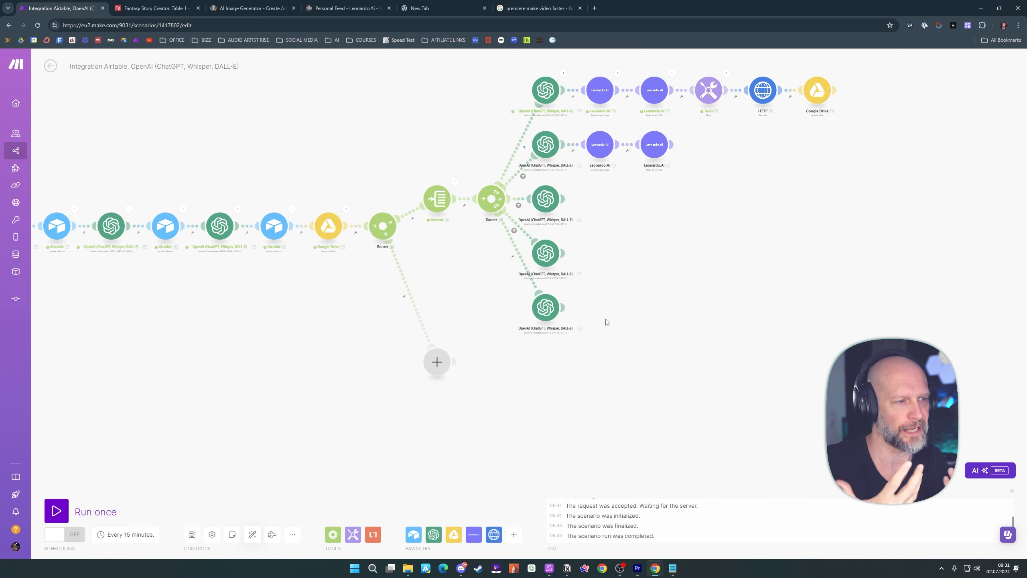
Clone the fifth route's OpenAI module and attach the copy to the second router as a sixth route
{"action": "right_click", "coordinate": [546, 309]}
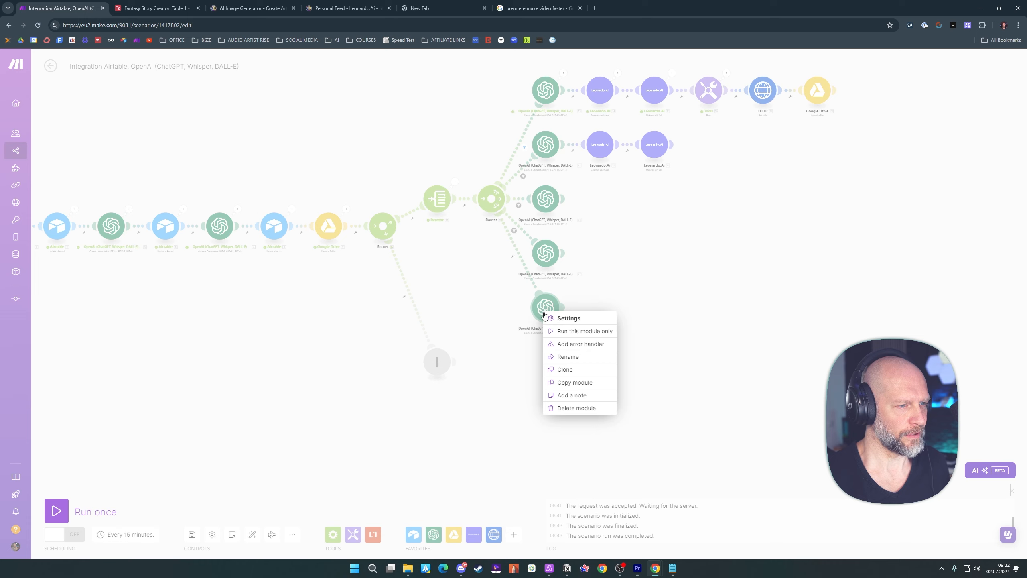
{"action": "left_click", "coordinate": [565, 371]}
{"action": "mouse_move", "coordinate": [560, 327]}
{"action": "left_mouse_down"}
{"action": "mouse_move", "coordinate": [534, 375]}
{"action": "mouse_move", "coordinate": [490, 369]}
{"action": "mouse_move", "coordinate": [534, 370]}
{"action": "mouse_move", "coordinate": [484, 322]}
{"action": "mouse_move", "coordinate": [490, 232]}
{"action": "left_mouse_up"}
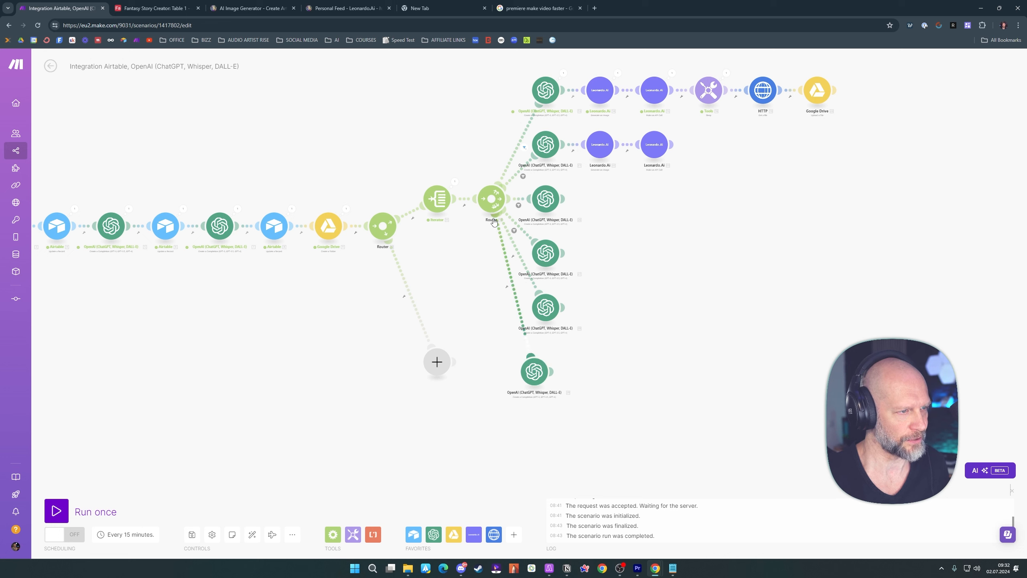
Replace the sixth route's OpenAI message with the copied hero prompt for a close-up portrait in action fighting style
{"action": "left_click", "coordinate": [533, 374]}
{"action": "left_click", "coordinate": [625, 360]}
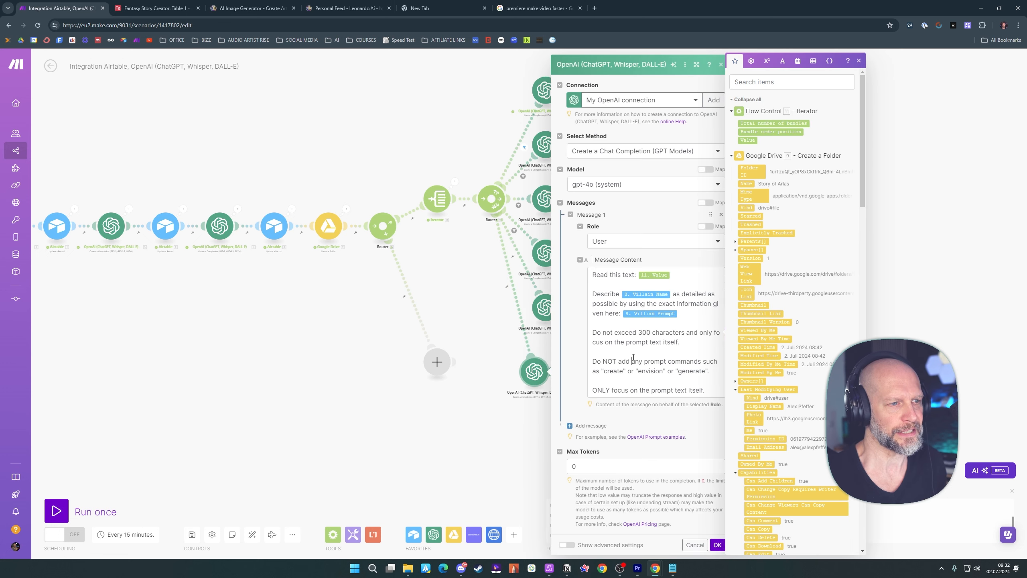
{"action": "key", "text": "ctrl+a"}
{"action": "key", "text": "BackSpace"}
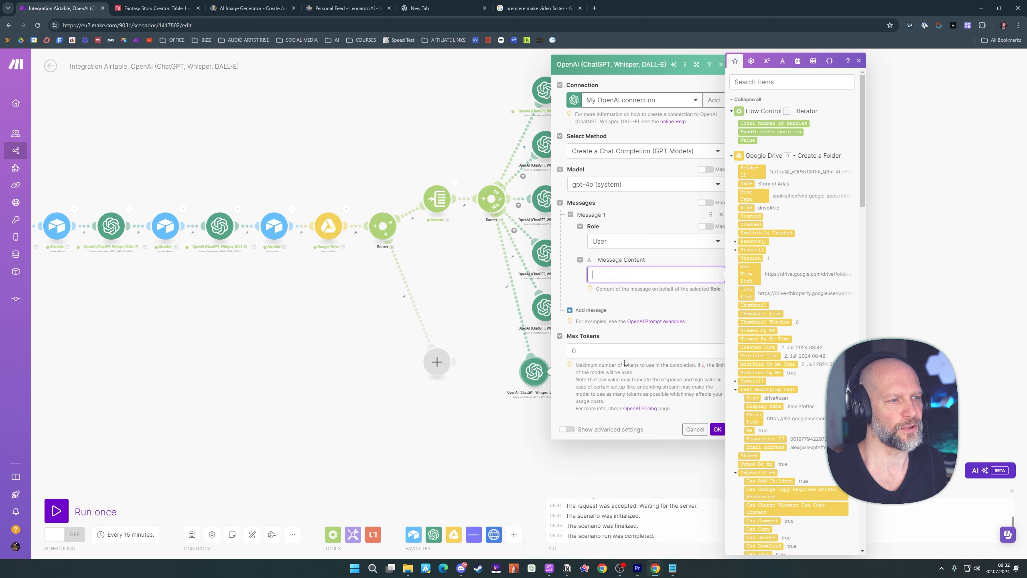
{"action": "type", "text": "Generate a visually detailed picture prompt of 52.`Hero Name` and use the exact same character description of 52.`Hero Prompt`. The prompt should be a close-up portrait in action fighting style.  Do NOT mention any locations and only focus on the fighting character.  Do not exceed 600 characters and only focus on the prompt text itself.  Do NOT add any prompt commands such as \"create\" or \"envision\" or \"generate\".  ONLY focus on the prompt text itself."}
{"action": "left_click", "coordinate": [577, 424]}
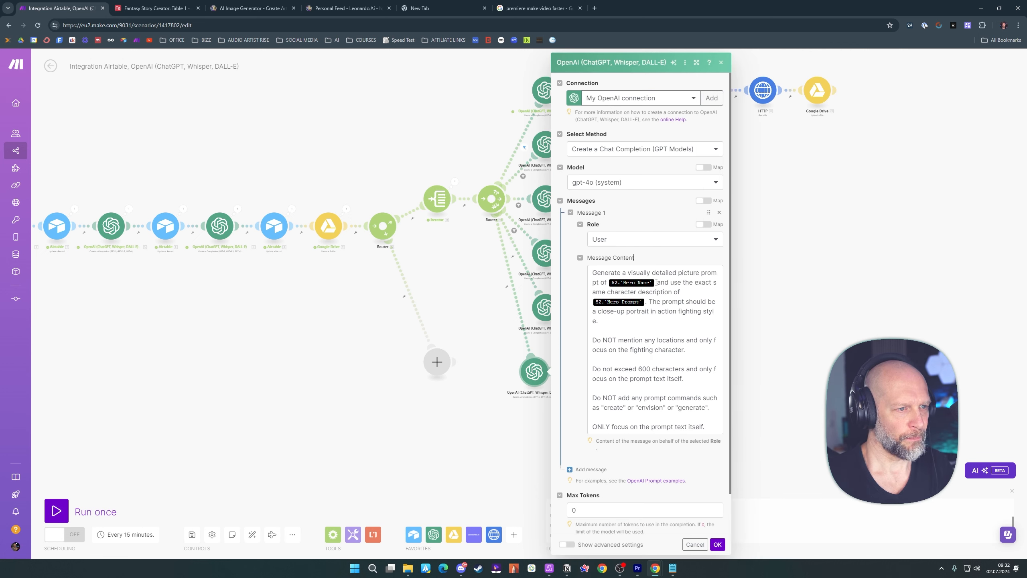
Replace the hero placeholders in the sixth route's prompt with Hero Name and Hero Prompt from Airtable's Update a Record, and save the module
{"action": "left_click", "coordinate": [657, 282]}
{"action": "key", "text": "BackSpace"}
{"action": "scroll", "coordinate": [783, 282], "scroll_direction": "down", "scroll_amount": 10}
{"action": "left_click", "coordinate": [755, 235]}
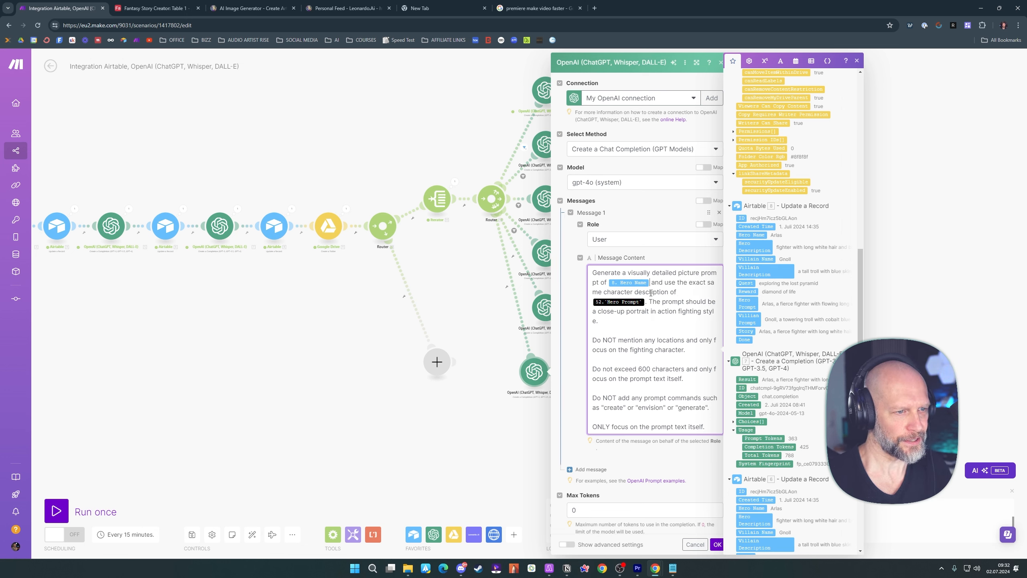
{"action": "key", "text": "BackSpace"}
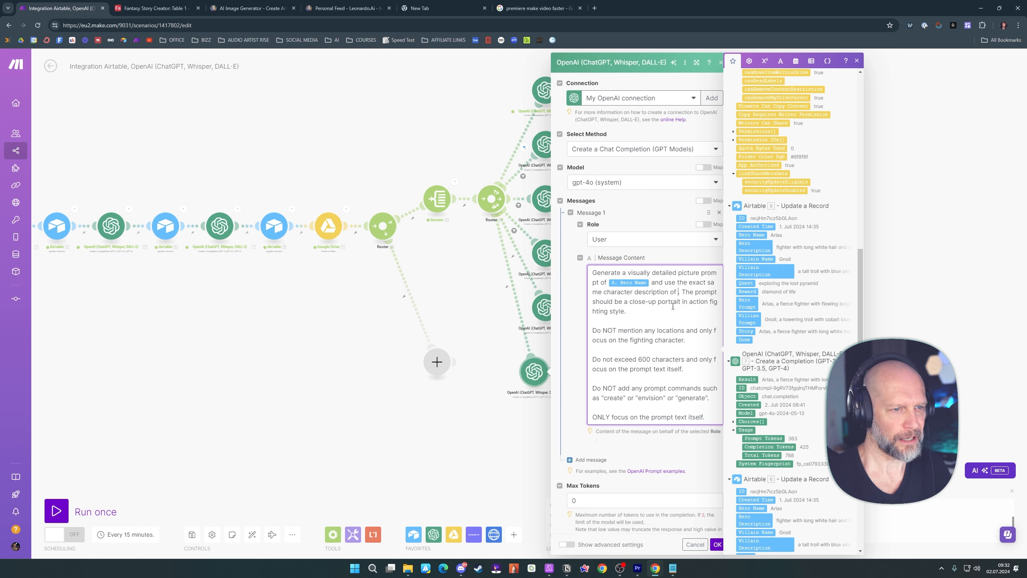
{"action": "left_click", "coordinate": [747, 305]}
{"action": "scroll", "coordinate": [656, 306], "scroll_direction": "down", "scroll_amount": 1}
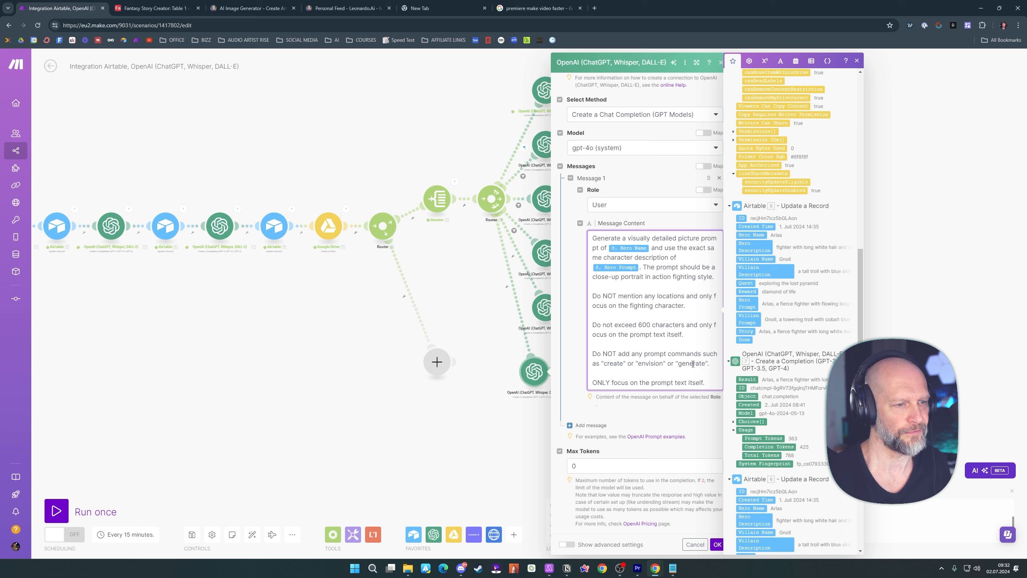
{"action": "left_click", "coordinate": [668, 413]}
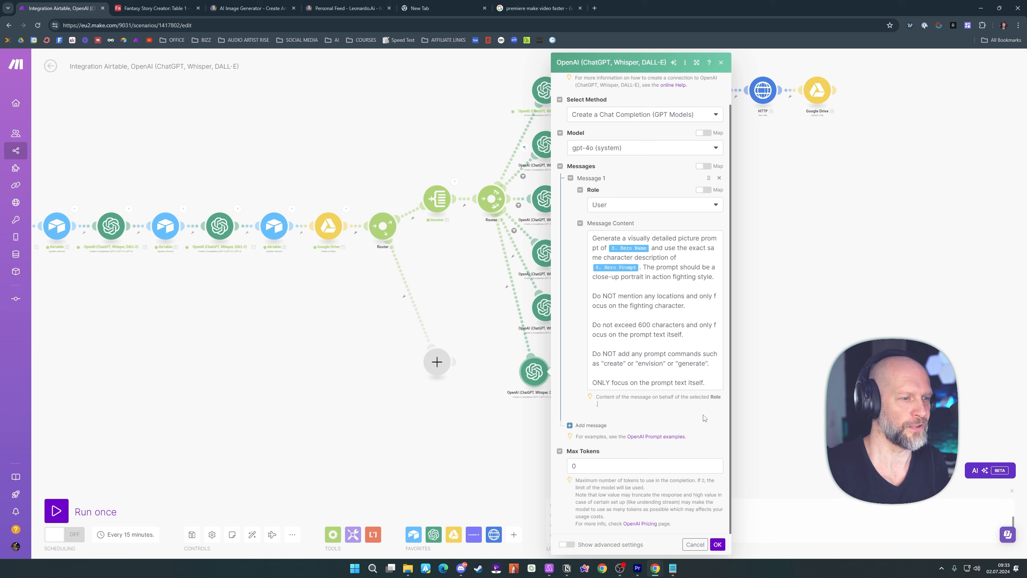
{"action": "left_click", "coordinate": [718, 544]}
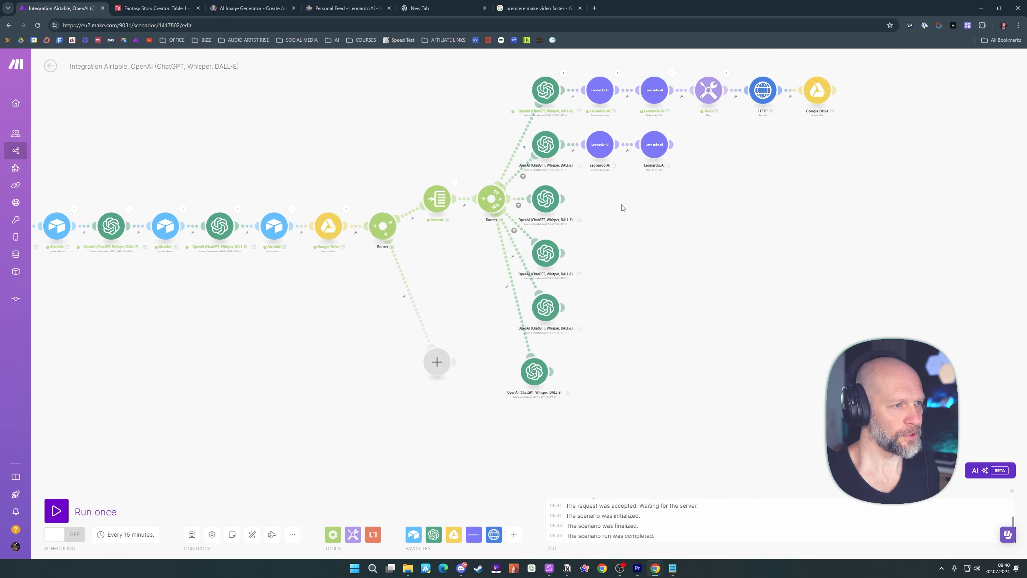
Move the OpenAI modules of routes three to six aside, and attach a clone of the sixth to the second router as a seventh route
{"action": "left_click_drag", "start_coordinate": [620, 194], "coordinate": [616, 374]}
{"action": "left_click", "coordinate": [717, 348]}
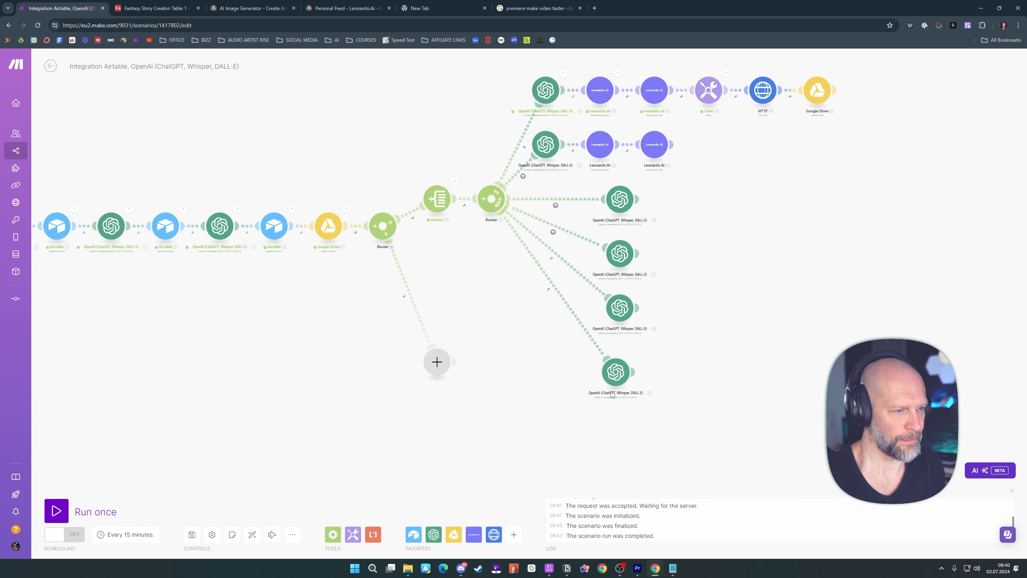
{"action": "right_click", "coordinate": [612, 373]}
{"action": "left_click", "coordinate": [635, 431]}
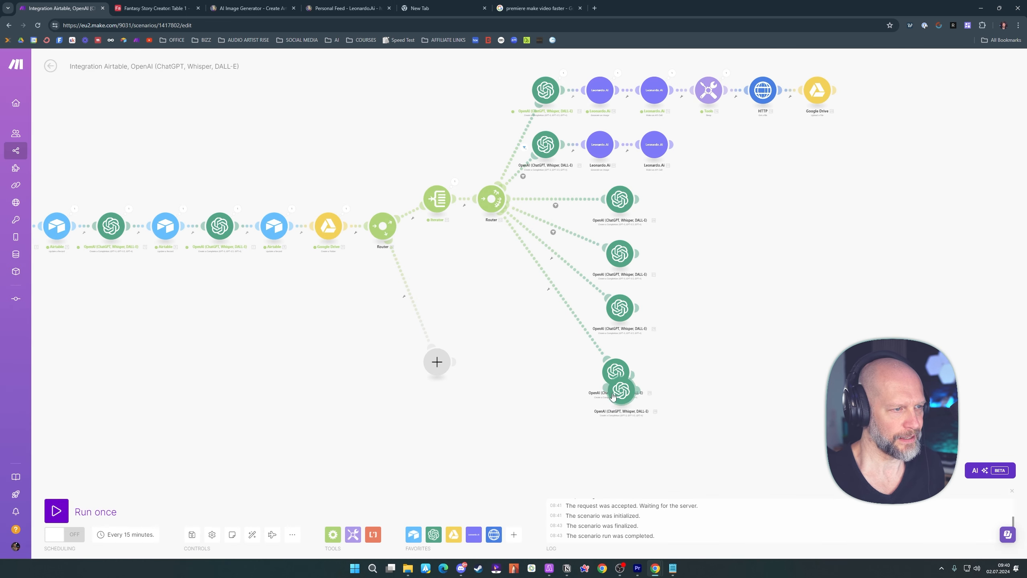
{"action": "left_click", "coordinate": [527, 360]}
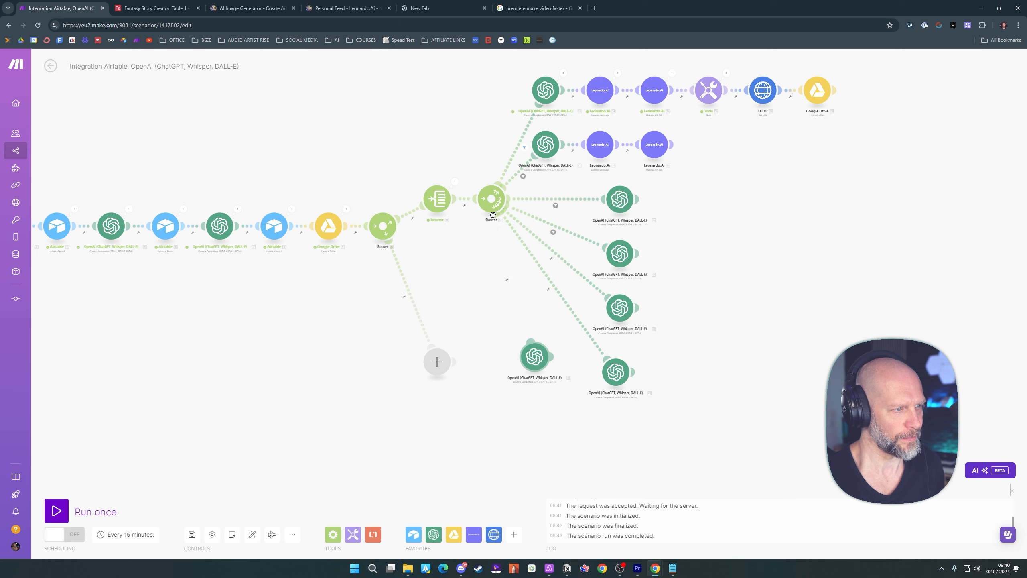
{"action": "left_click_drag", "start_coordinate": [493, 214], "coordinate": [533, 353]}
Set the seventh route's OpenAI message to the copied villain fighting-pose prompt, mapping Villain Name and Villain Prompt from Airtable's Update a Record
{"action": "left_click", "coordinate": [535, 356]}
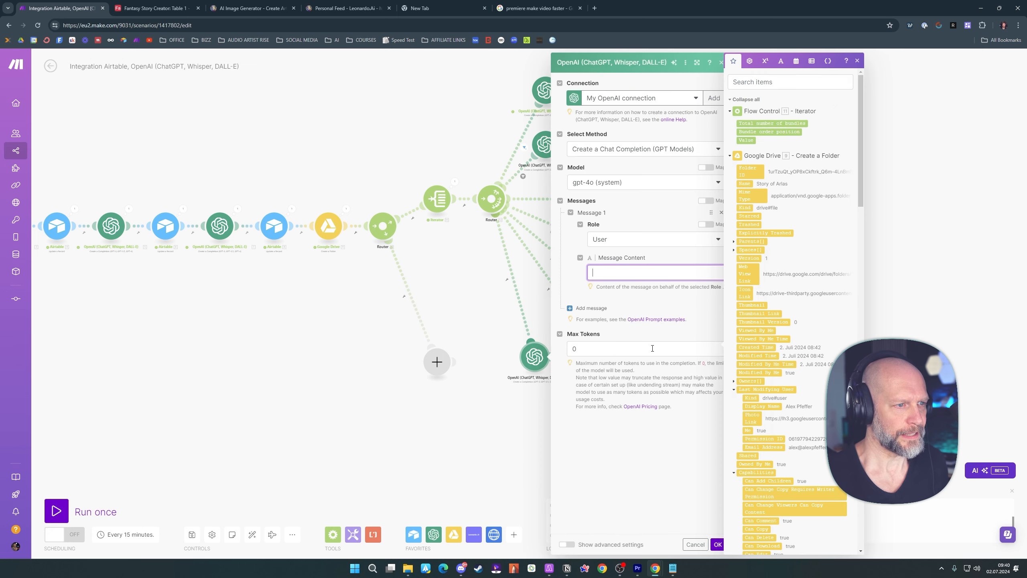
{"action": "type", "text": "Generate a visually detailed picture prompt of 52.`Villain Name` and use the exact same character description of 52.`Villain Prompt`. The prompt should contain elements of a fighting pose.  Do NOT mention any locations and only focus on the fighting character.  Do not exceed 600 characters and only focus on the prompt text itself.  Do NOT add any prompt commands such as \"create\" or \"envision\" or \"generate\".  ONLY focus on the prompt text itself."}
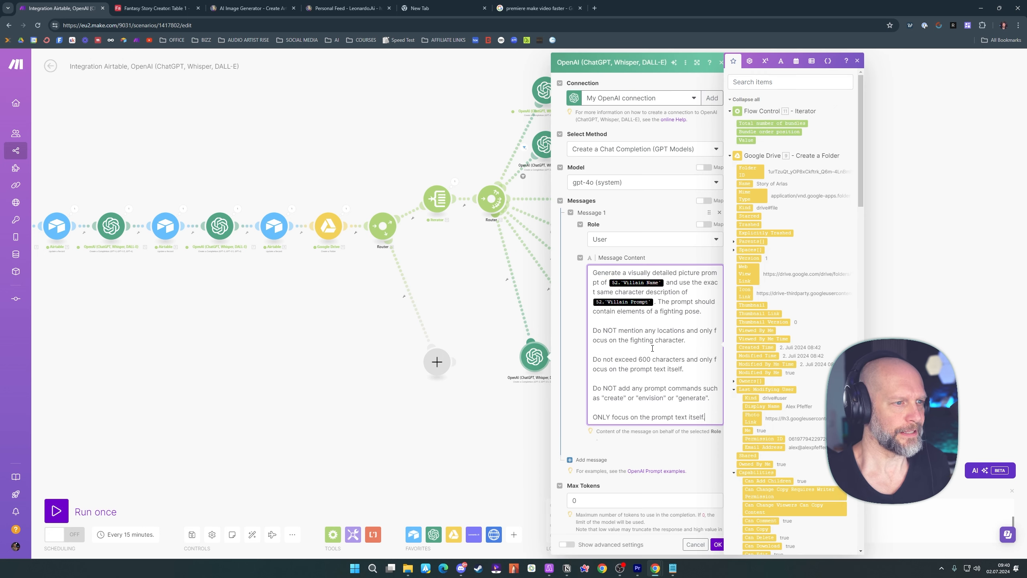
{"action": "left_click", "coordinate": [665, 282]}
{"action": "key", "text": "BackSpace"}
{"action": "scroll", "coordinate": [812, 253], "scroll_direction": "down", "scroll_amount": 16}
{"action": "left_click", "coordinate": [756, 179]}
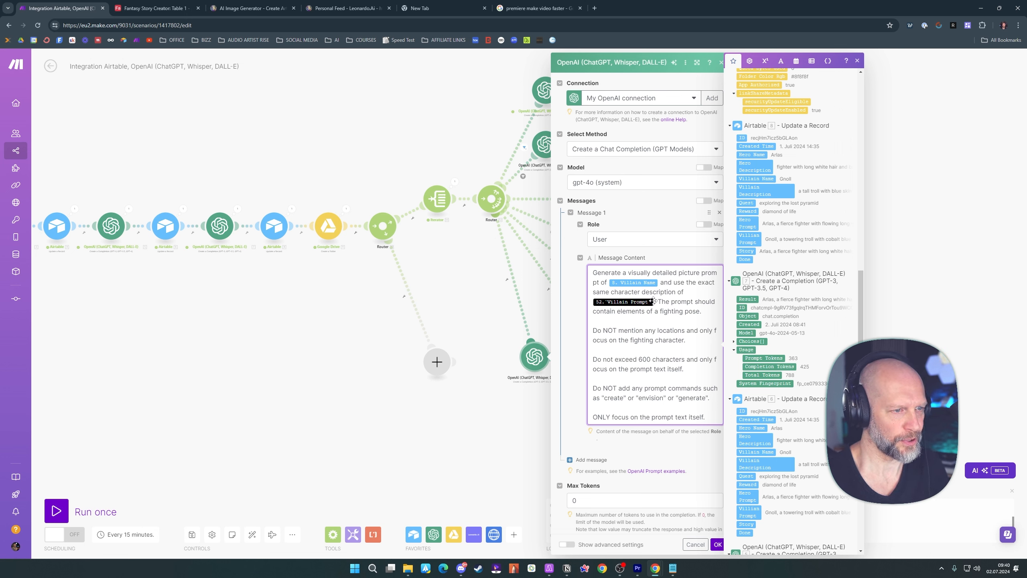
{"action": "left_click", "coordinate": [654, 302]}
{"action": "key", "text": "BackSpace"}
{"action": "left_click", "coordinate": [749, 239]}
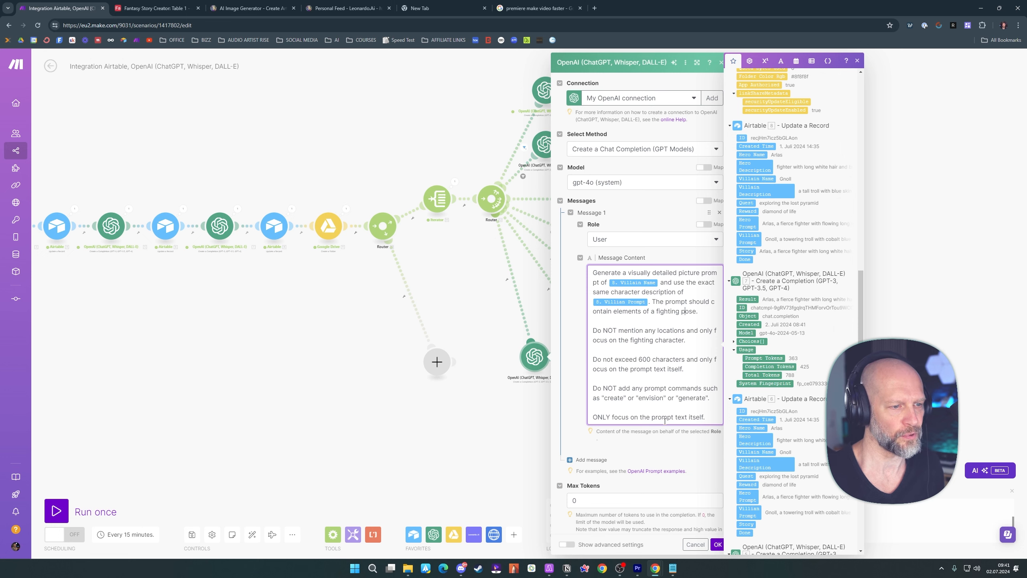
{"action": "left_click", "coordinate": [696, 443]}
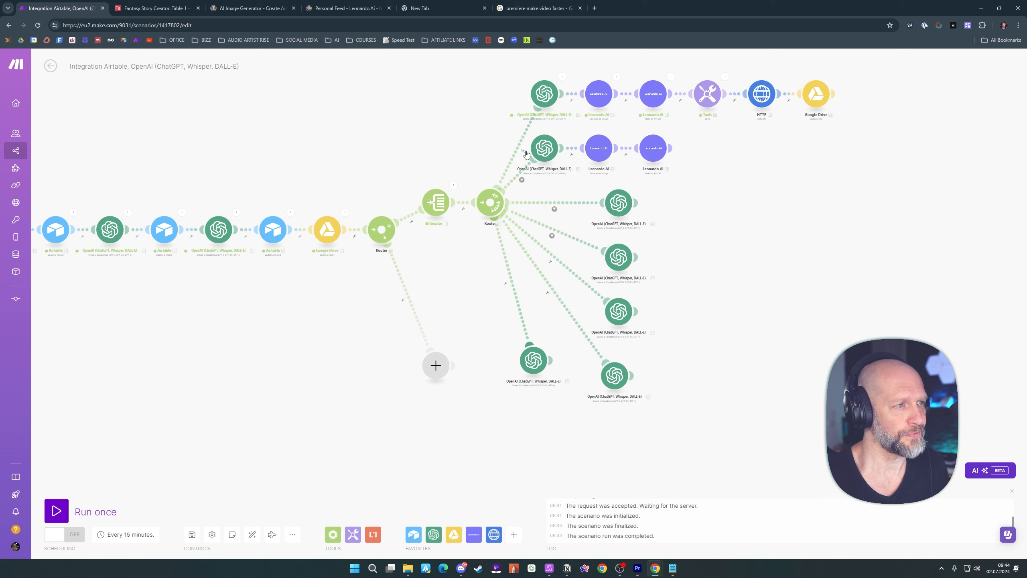
Set up a filter on the fifth route requiring the Iterator's Bundle order position to equal 5
{"action": "left_click", "coordinate": [552, 237]}
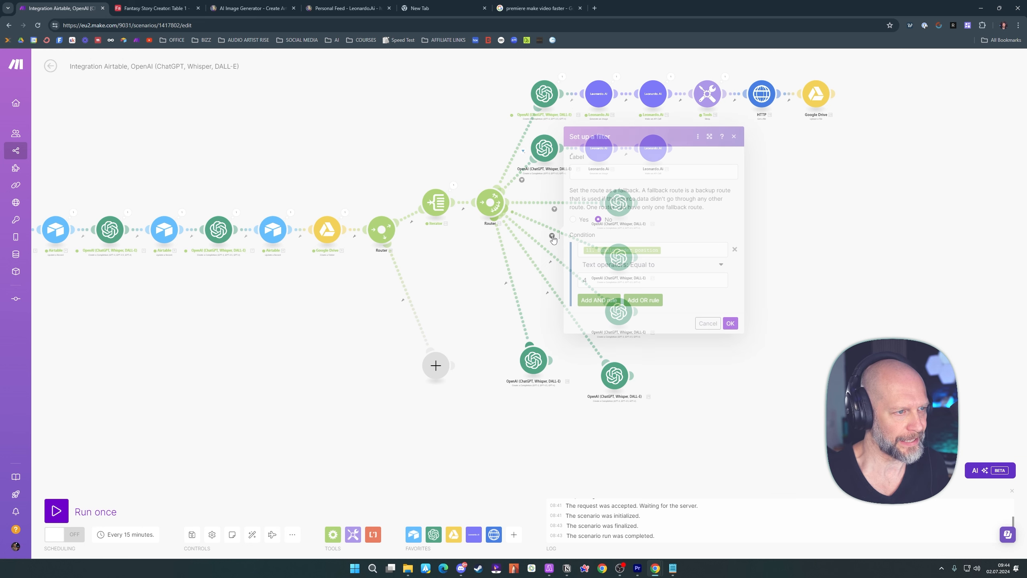
{"action": "left_click", "coordinate": [771, 288]}
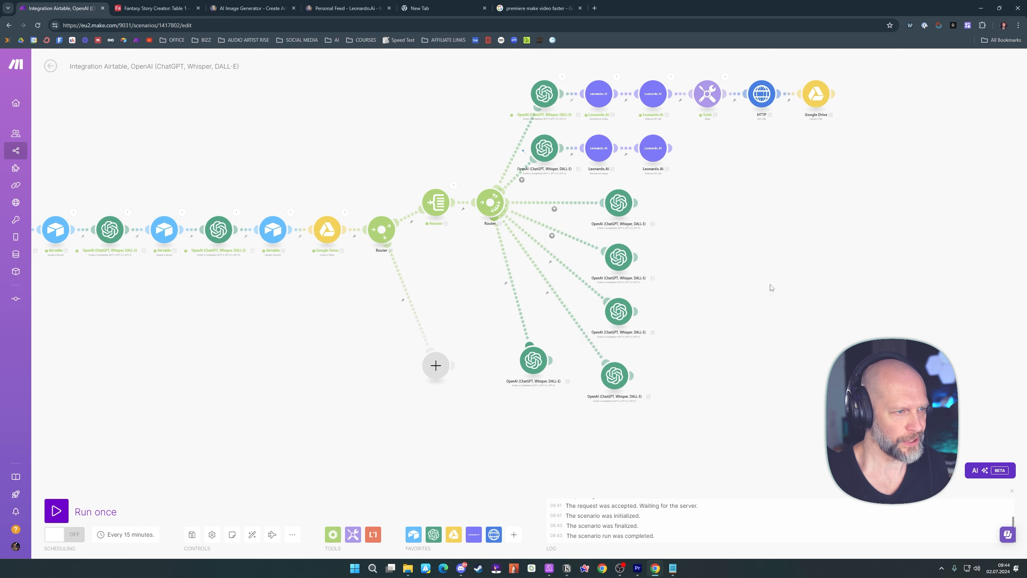
{"action": "right_click", "coordinate": [551, 266]}
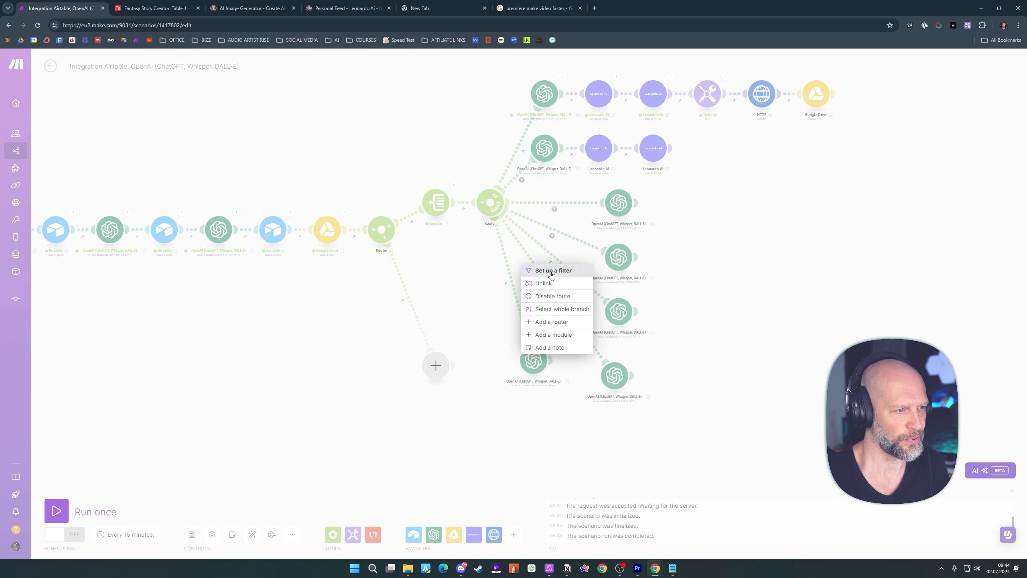
{"action": "left_click", "coordinate": [560, 271]}
{"action": "left_click", "coordinate": [604, 277]}
{"action": "left_click", "coordinate": [773, 132]}
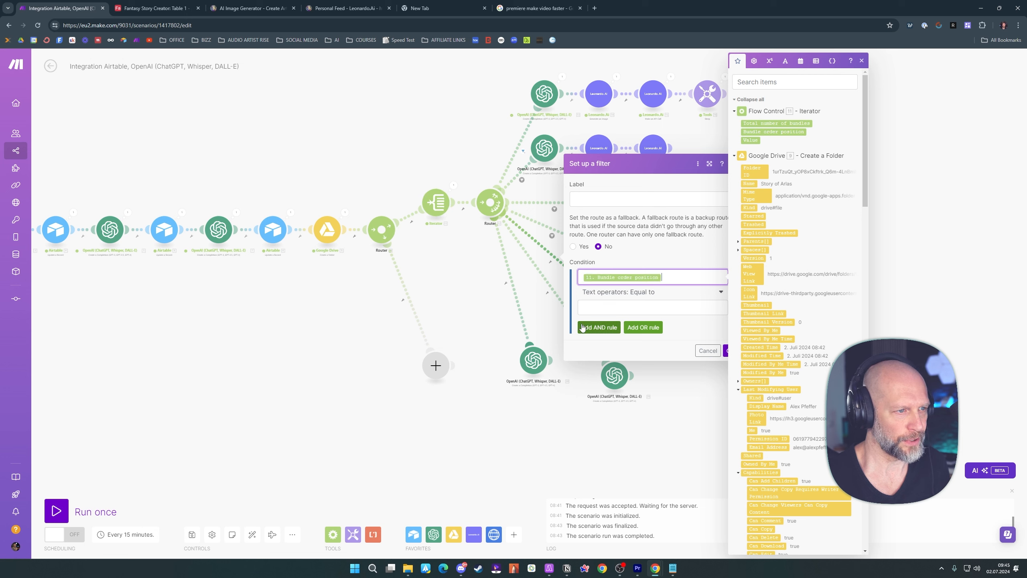
{"action": "left_click", "coordinate": [606, 307]}
{"action": "type", "text": "5"}
{"action": "left_click", "coordinate": [726, 350]}
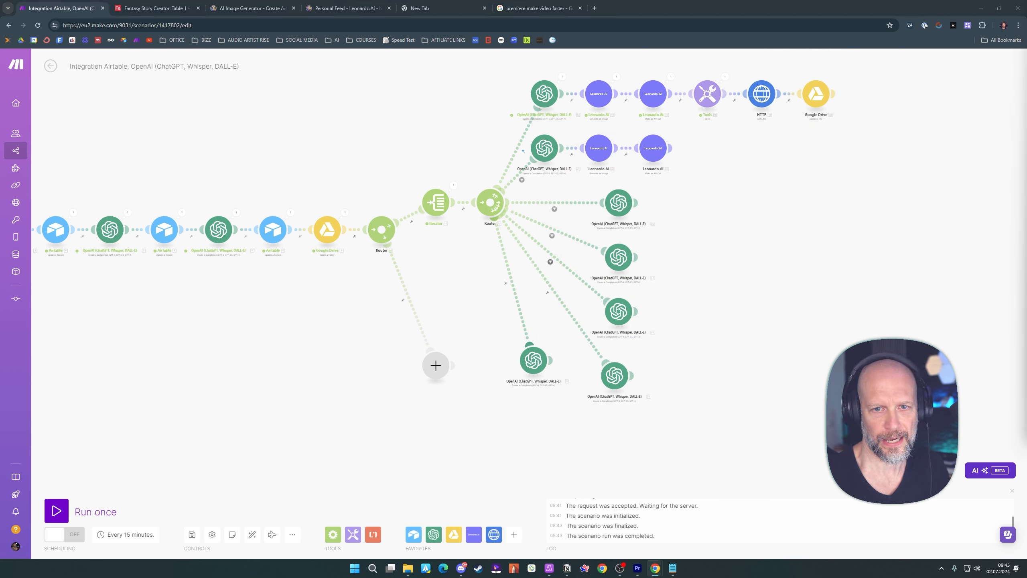
Set up a filter on the sixth route with an Equal to condition on the Iterator's Bundle order position
{"action": "left_click", "coordinate": [547, 294]}
{"action": "left_click", "coordinate": [549, 301]}
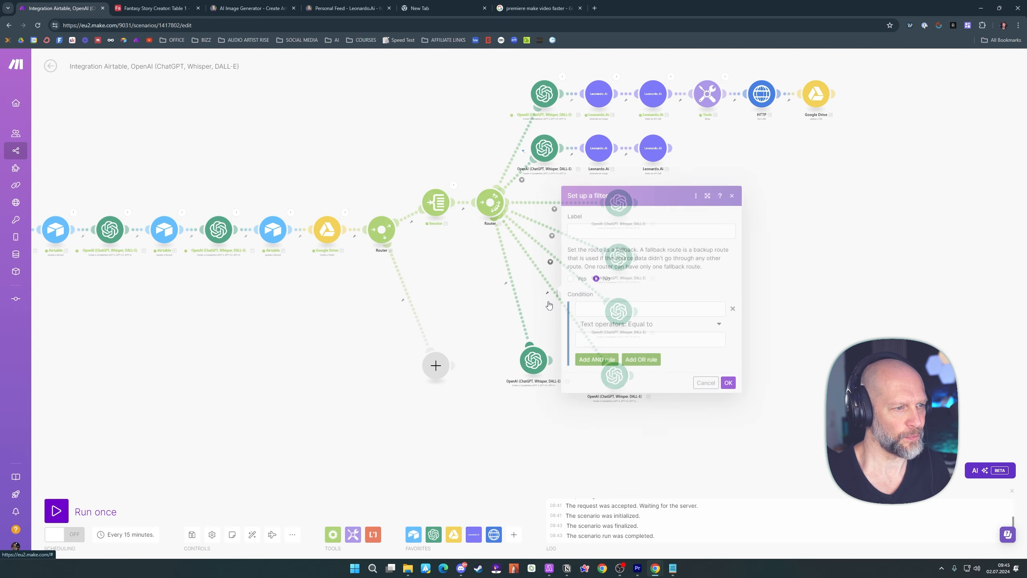
{"action": "left_click", "coordinate": [585, 303]}
{"action": "left_click", "coordinate": [772, 131]}
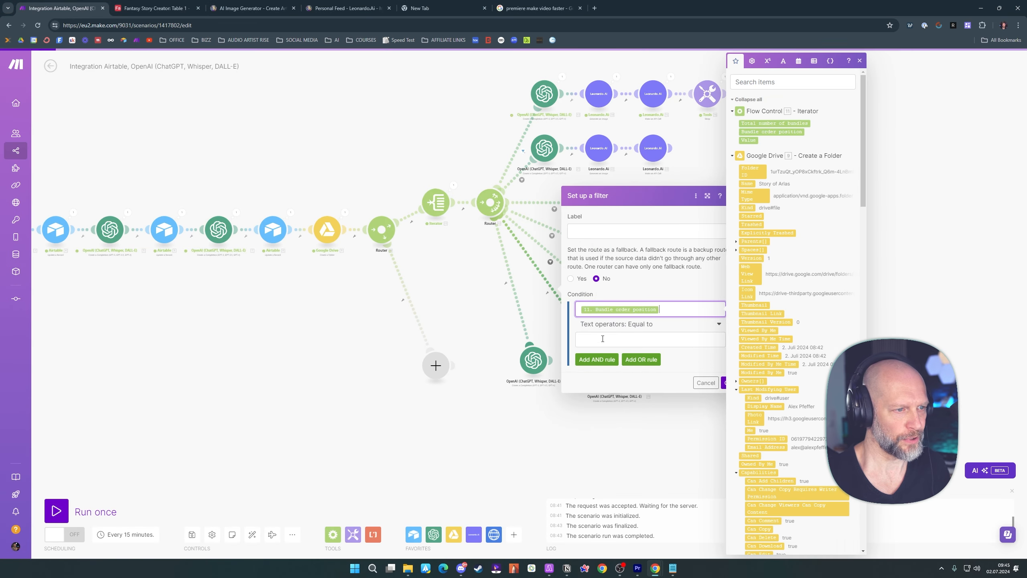
{"action": "left_click", "coordinate": [597, 343]}
{"action": "left_click", "coordinate": [724, 382]}
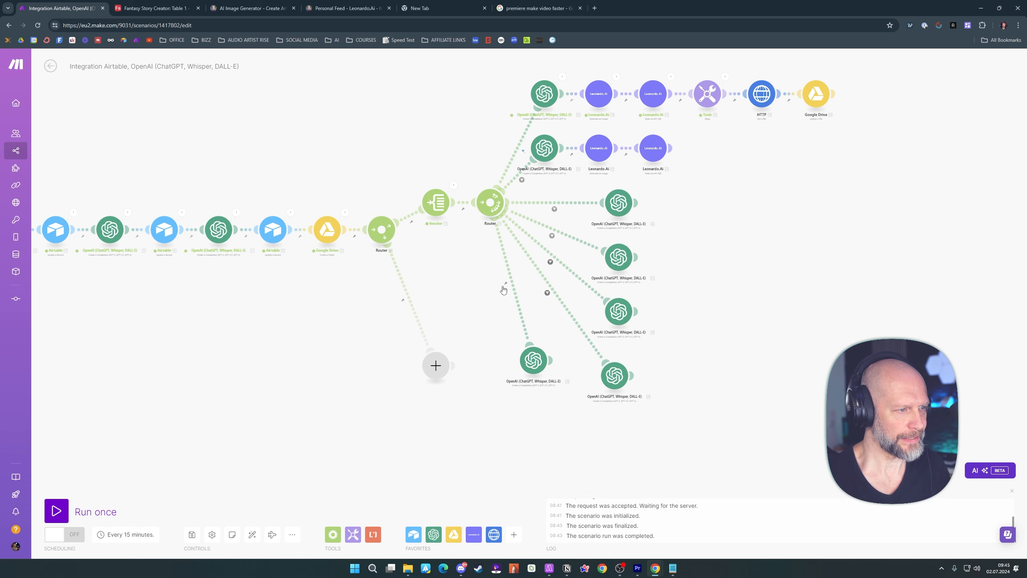
Set up a filter on the seventh route requiring the Iterator's Bundle order position to equal 6
{"action": "left_click", "coordinate": [505, 285]}
{"action": "left_click", "coordinate": [508, 291]}
{"action": "left_click", "coordinate": [585, 302]}
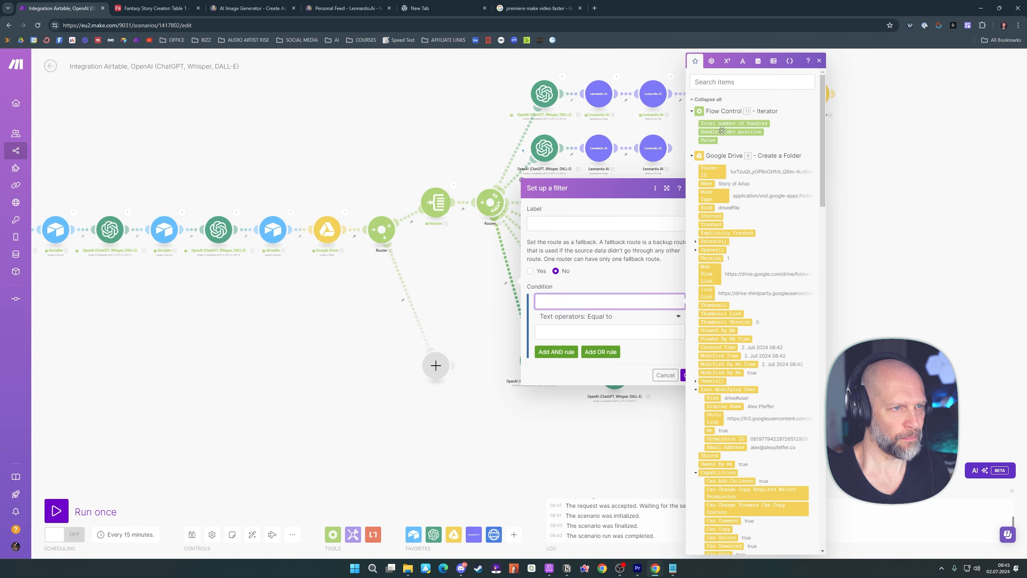
{"action": "left_click", "coordinate": [724, 132]}
{"action": "left_click", "coordinate": [566, 330]}
{"action": "left_click", "coordinate": [671, 351]}
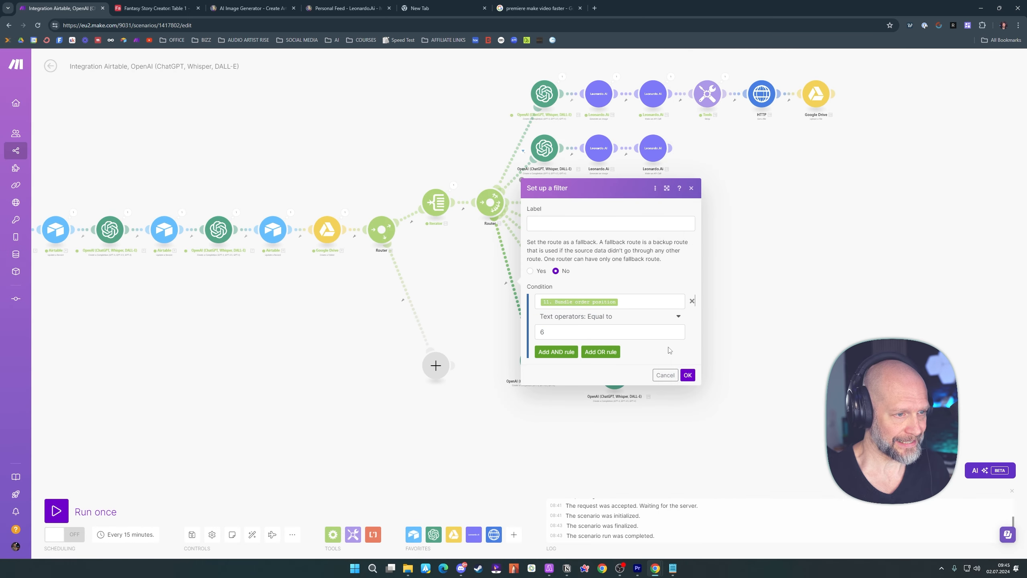
{"action": "left_click", "coordinate": [686, 375]}
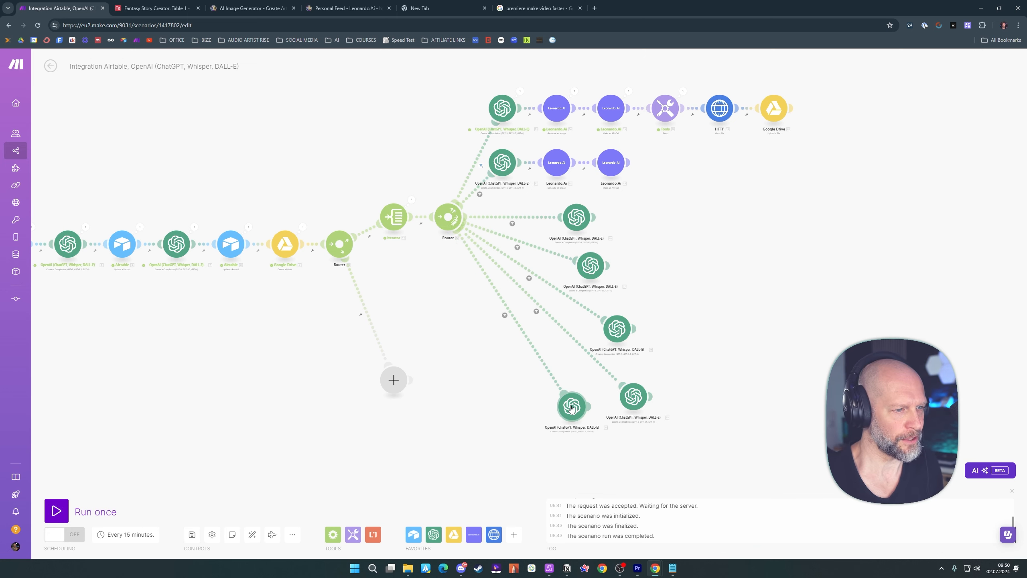
Clone the seventh route's OpenAI module and attach the copy to the second router as an eighth route
{"action": "right_click", "coordinate": [572, 407]}
{"action": "left_click", "coordinate": [591, 466]}
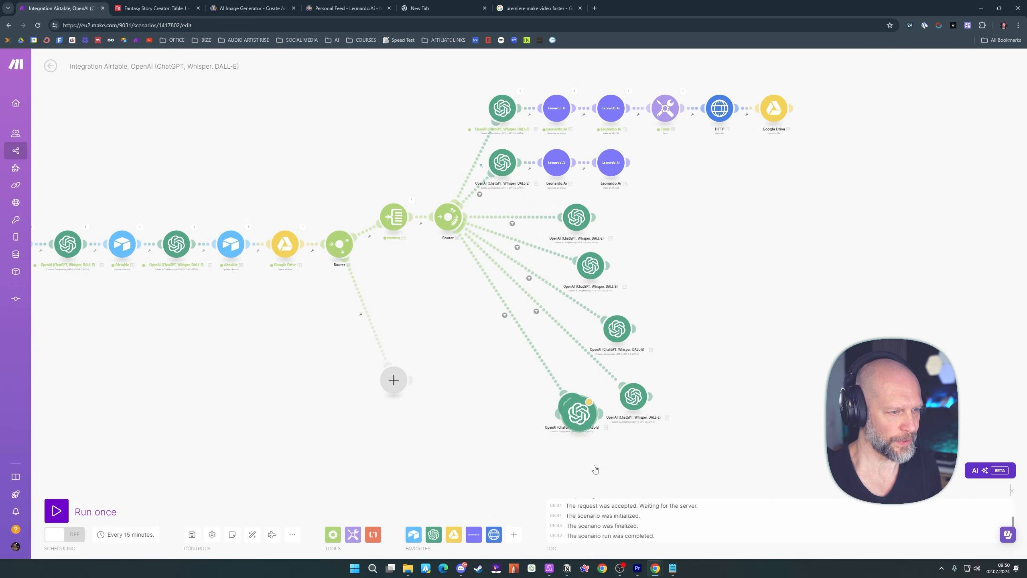
{"action": "mouse_move", "coordinate": [588, 426]}
{"action": "left_mouse_down"}
{"action": "mouse_move", "coordinate": [491, 412]}
{"action": "mouse_move", "coordinate": [496, 378]}
{"action": "mouse_move", "coordinate": [463, 309]}
{"action": "mouse_move", "coordinate": [463, 349]}
{"action": "mouse_move", "coordinate": [501, 386]}
{"action": "mouse_move", "coordinate": [497, 398]}
{"action": "mouse_move", "coordinate": [469, 368]}
{"action": "mouse_move", "coordinate": [454, 232]}
{"action": "left_mouse_up"}
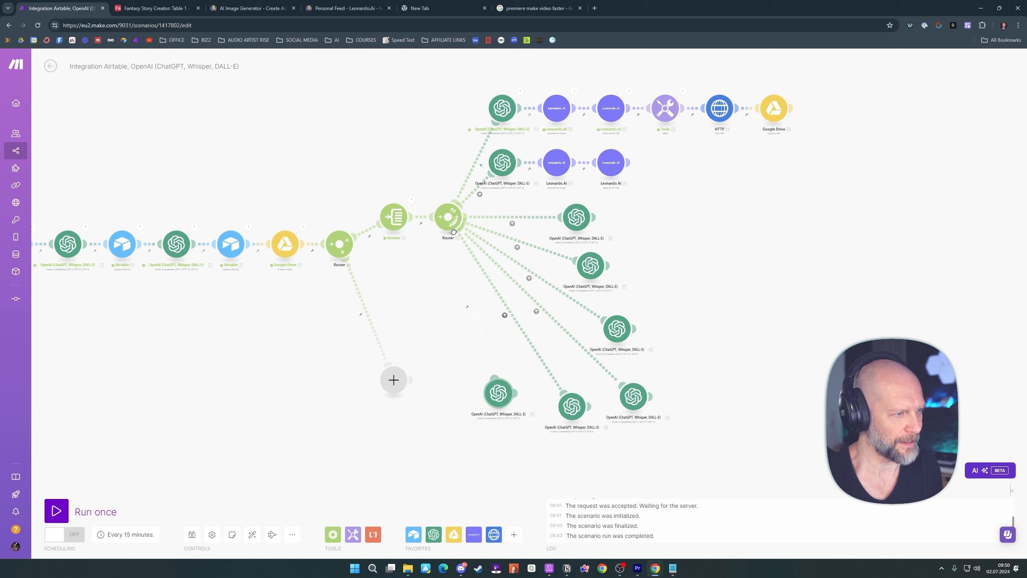
Set up a filter on the eighth route requiring the Iterator's Bundle order position to equal 7
{"action": "left_click", "coordinate": [467, 307]}
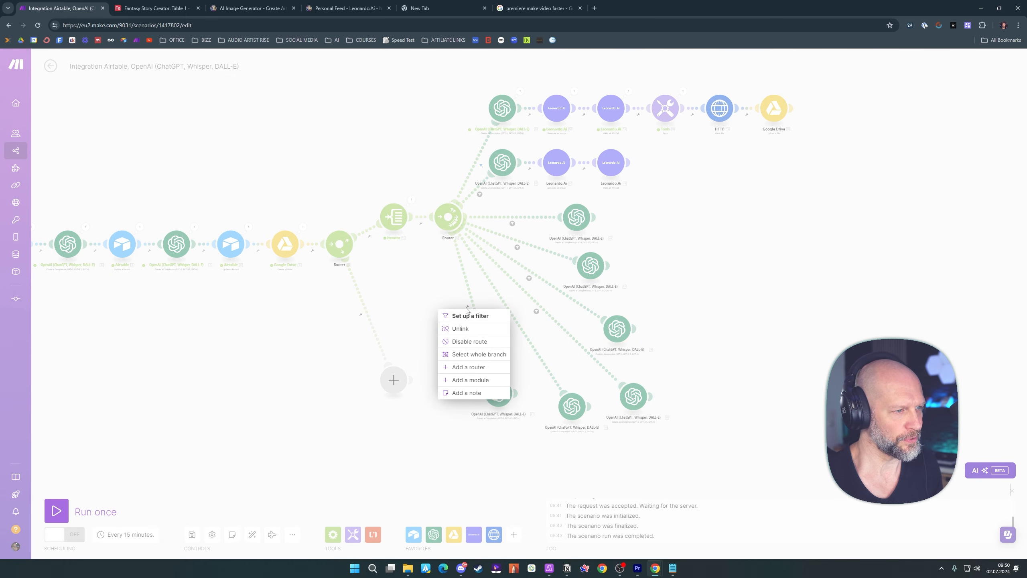
{"action": "left_click", "coordinate": [470, 315]}
{"action": "left_click", "coordinate": [517, 326]}
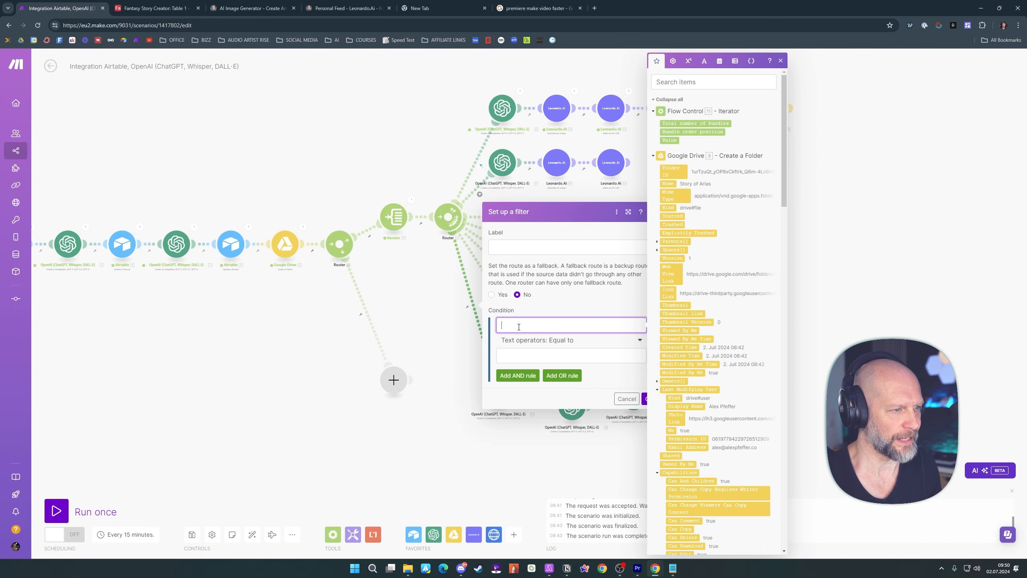
{"action": "left_click", "coordinate": [675, 132]}
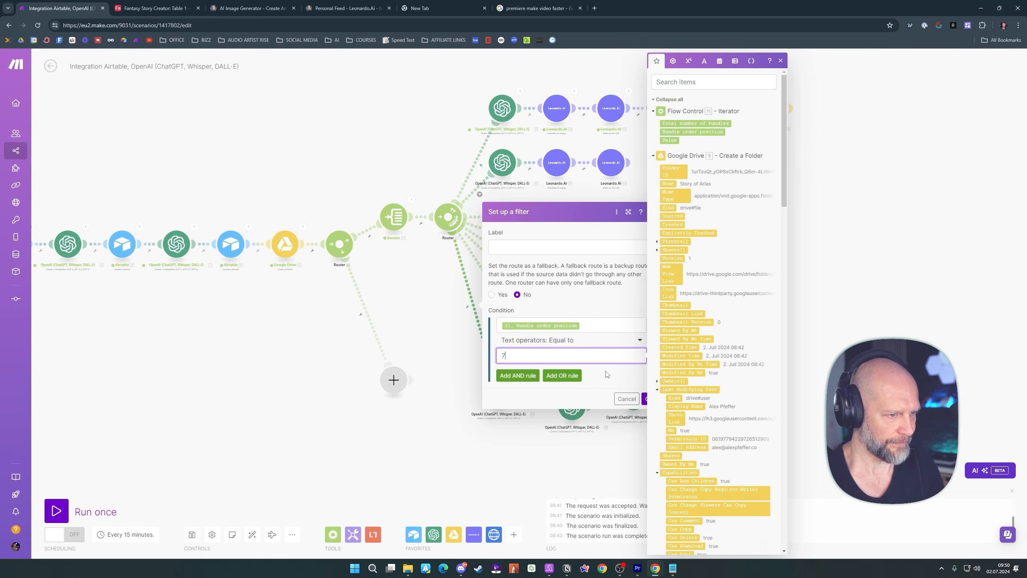
{"action": "left_click", "coordinate": [627, 398]}
Replace the eighth route's OpenAI message content with the copied location-and-reward picture prompt limited to 300 characters
{"action": "left_click", "coordinate": [505, 398]}
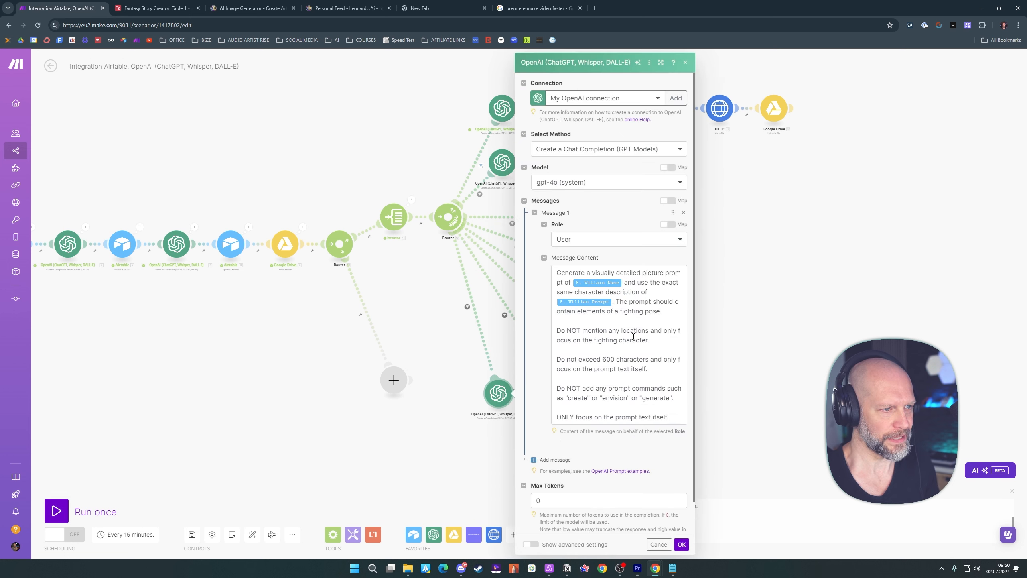
{"action": "left_click", "coordinate": [639, 347]}
{"action": "key", "text": "ctrl+a"}
{"action": "key", "text": "BackSpace"}
{"action": "type", "text": "Read this text: 55.value  Then generate a visually detailed picture prompt on the location and the 52.Reward.  Do not mention 52.`Hero Name` or 52.`Villain Name`.  Do not exceed 300 characters and only focus on the prompt text itself.  Do NOT add any prompt commands such as \"create\" or \"envision\" or \"generate\".  ONLY focus on the prompt text itself."}
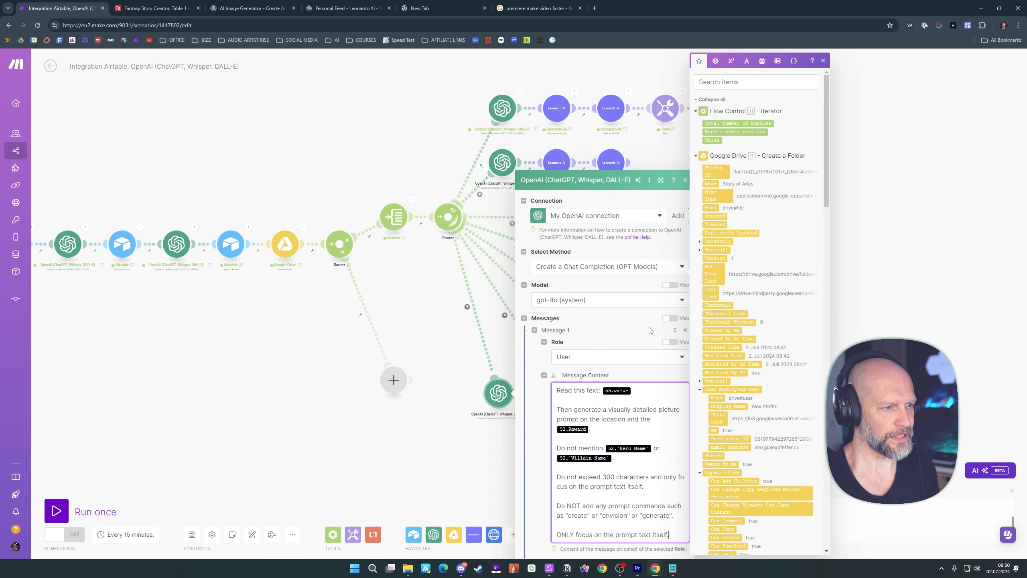
Remap the message's story text placeholder to the Iterator's Value and the reward placeholder to the Airtable record's Reward
{"action": "left_click", "coordinate": [632, 390]}
{"action": "key", "text": "BackSpace"}
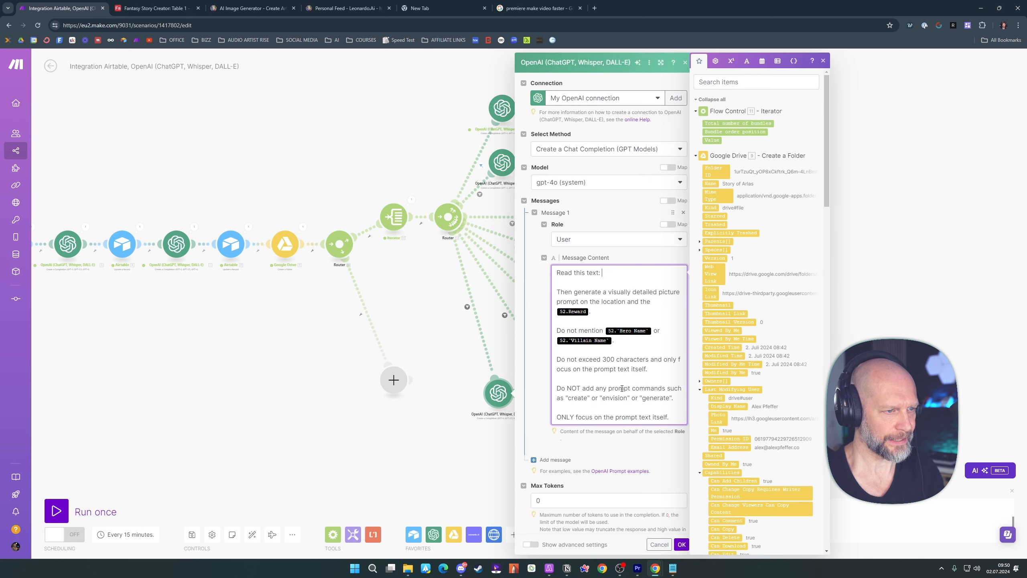
{"action": "left_click_drag", "start_coordinate": [711, 139], "coordinate": [616, 275]}
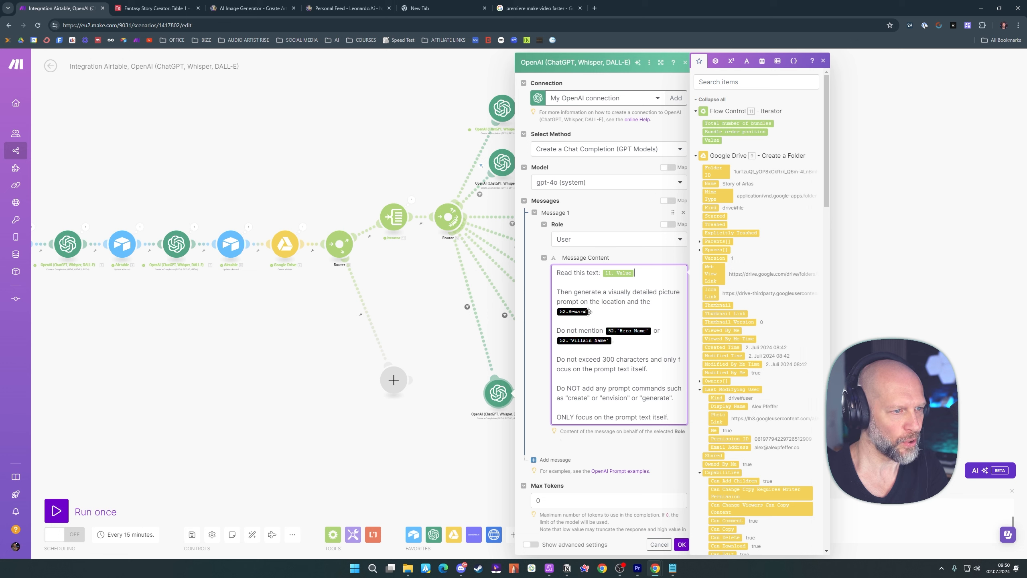
{"action": "key", "text": "BackSpace"}
{"action": "scroll", "coordinate": [723, 293], "scroll_direction": "down", "scroll_amount": 16}
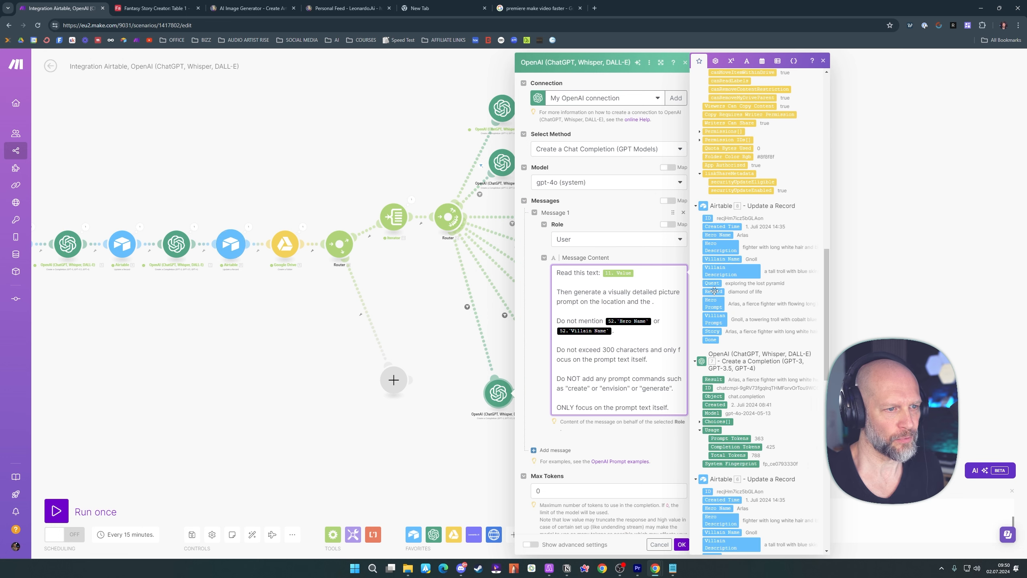
{"action": "left_click", "coordinate": [714, 291]}
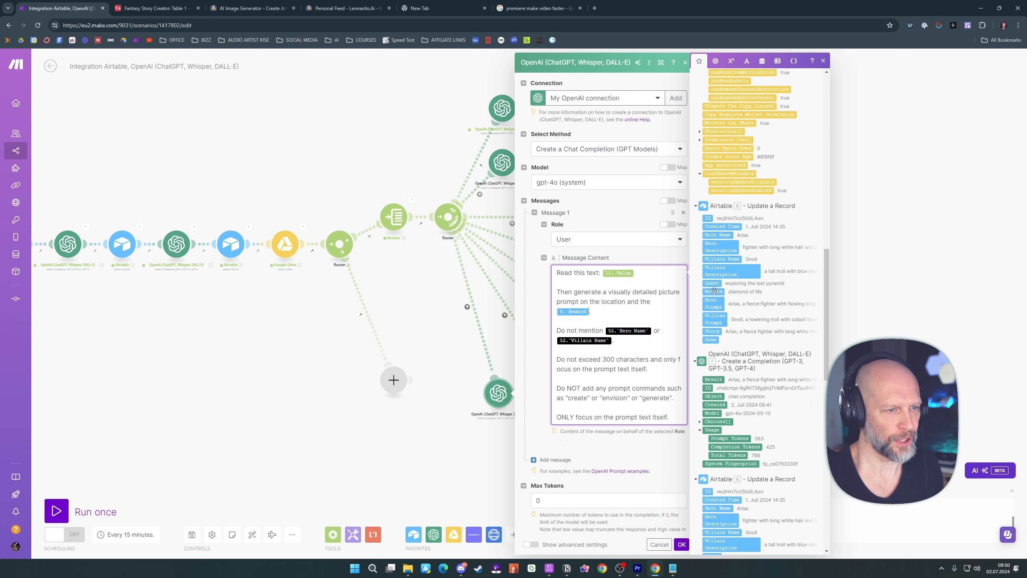
Remap the two excluded character placeholders to the Airtable record's Hero Name and Villain Name and accept the OpenAI module settings
{"action": "left_click", "coordinate": [647, 327]}
{"action": "left_click", "coordinate": [653, 331]}
{"action": "key", "text": "BackSpace"}
{"action": "scroll", "coordinate": [751, 263], "scroll_direction": "down", "scroll_amount": 7}
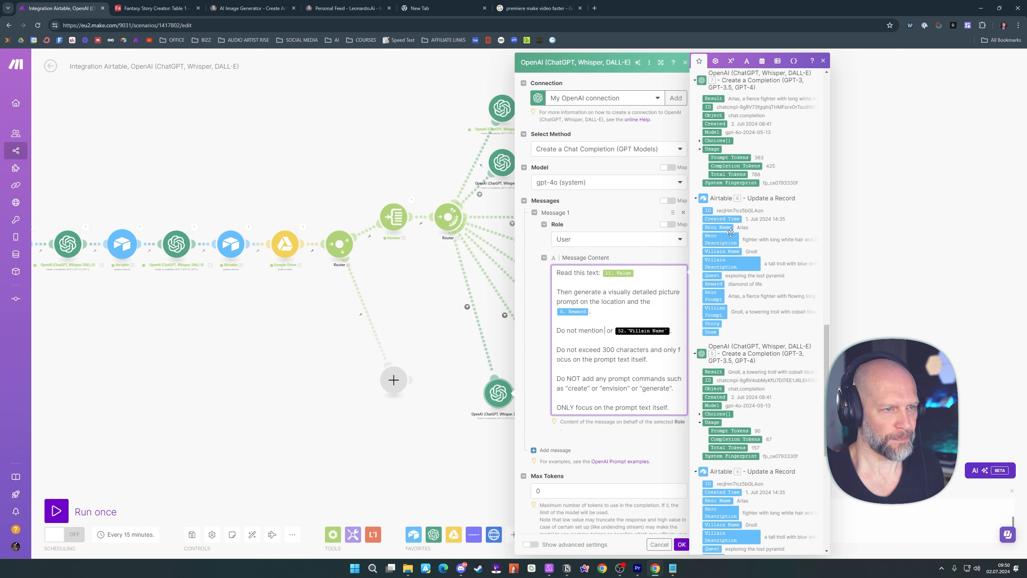
{"action": "left_click", "coordinate": [718, 228]}
{"action": "left_click", "coordinate": [613, 341]}
{"action": "key", "text": "BackSpace"}
{"action": "left_click", "coordinate": [722, 252]}
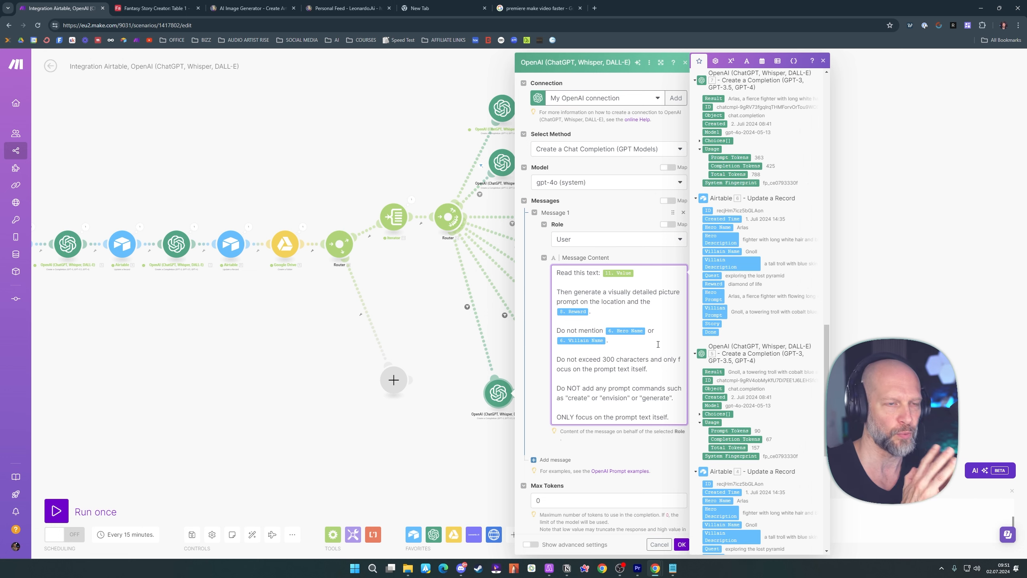
{"action": "scroll", "coordinate": [581, 344], "scroll_direction": "down", "scroll_amount": 1}
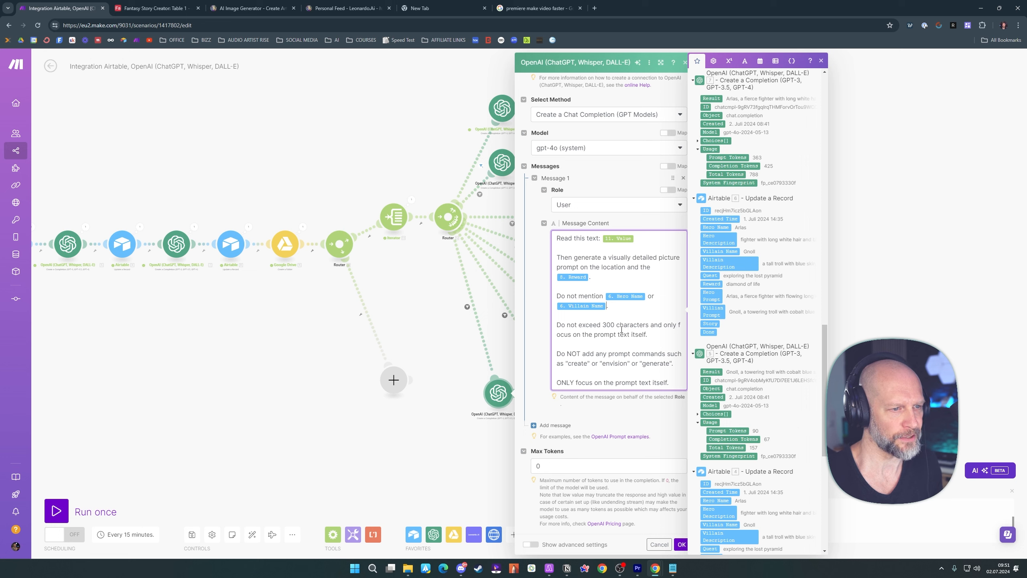
{"action": "left_click", "coordinate": [652, 421]}
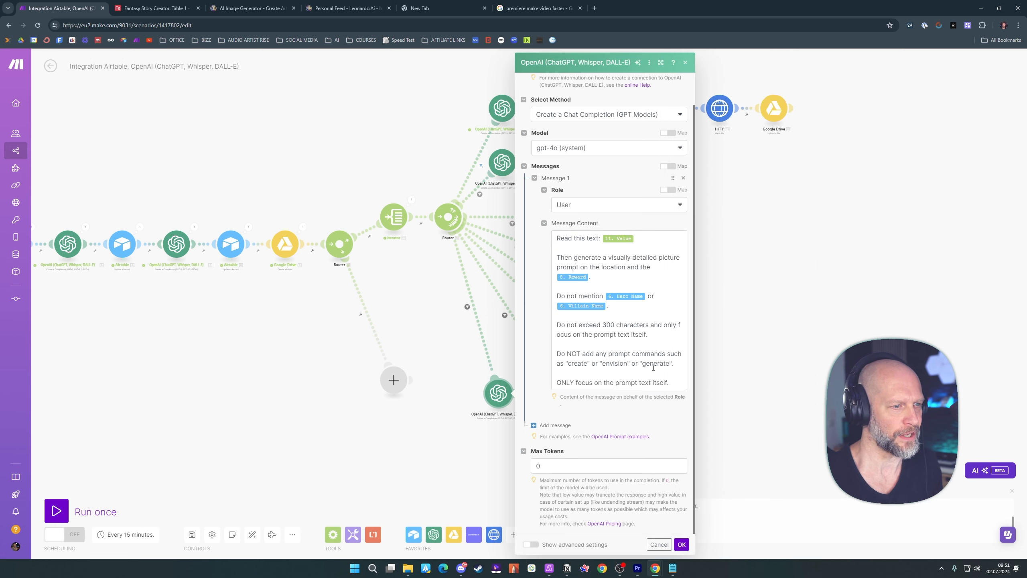
{"action": "left_click", "coordinate": [682, 544]}
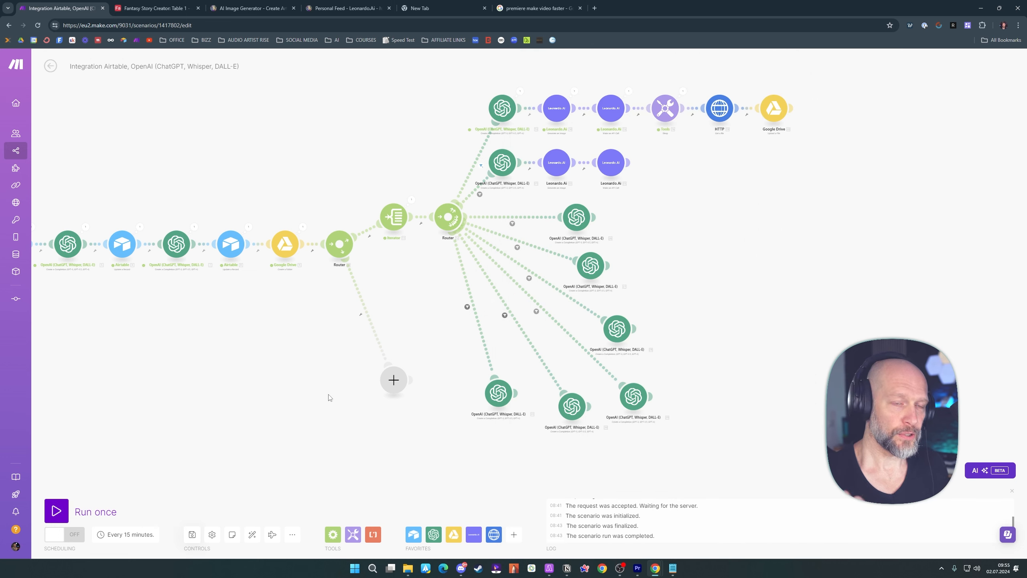
Save the scenario and auto-align all its modules
{"action": "left_click", "coordinate": [192, 535]}
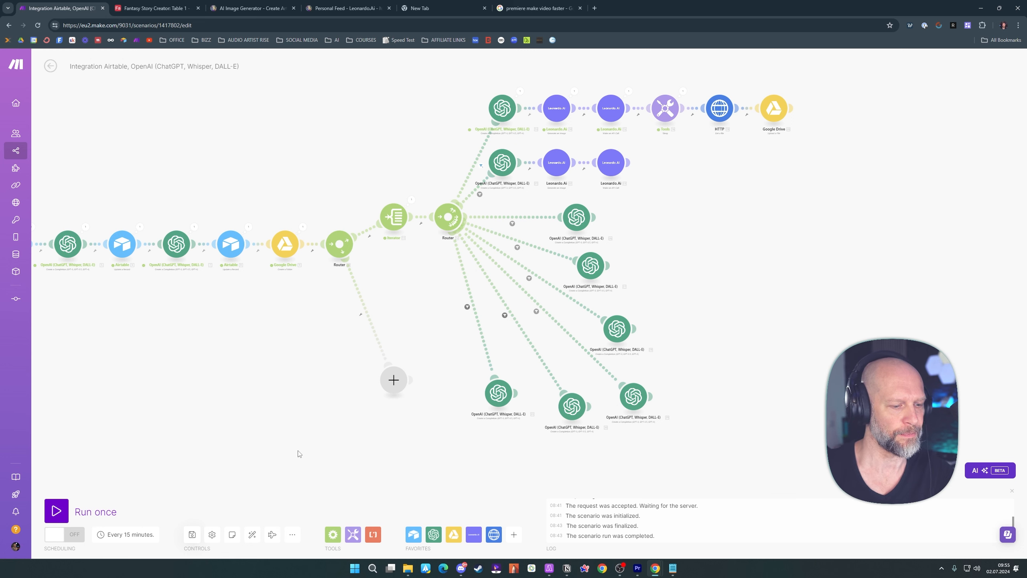
{"action": "left_click_drag", "start_coordinate": [299, 454], "coordinate": [275, 421]}
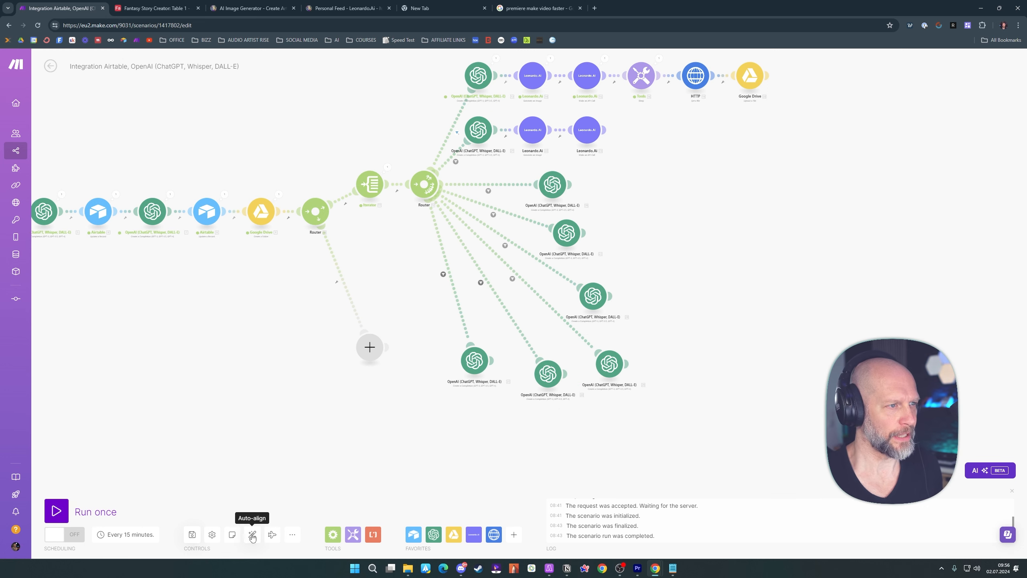
{"action": "left_click", "coordinate": [252, 535]}
Clone the second route's Leonardo.Ai Generate an Image module and attach the copy to the third route's OpenAI module
{"action": "left_click_drag", "start_coordinate": [774, 279], "coordinate": [711, 254]}
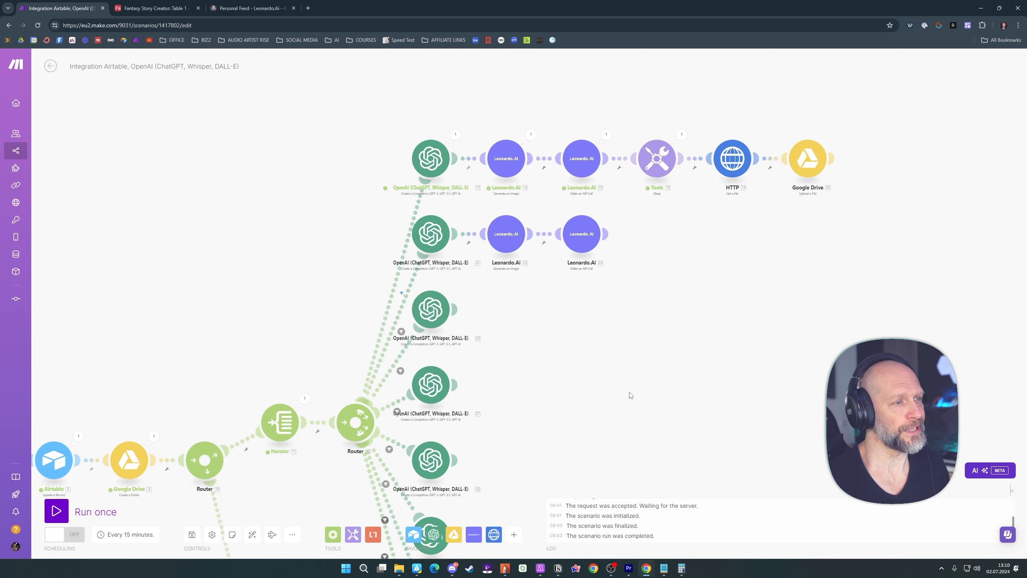
{"action": "left_click_drag", "start_coordinate": [631, 395], "coordinate": [601, 338]}
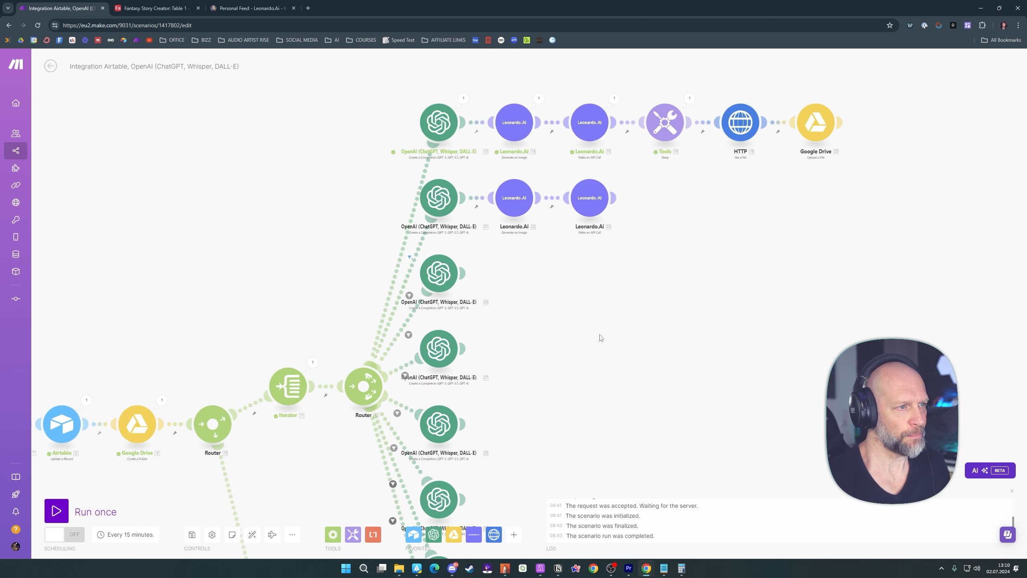
{"action": "right_click", "coordinate": [524, 203]}
{"action": "left_click", "coordinate": [528, 261]}
{"action": "left_click_drag", "start_coordinate": [532, 219], "coordinate": [519, 272]}
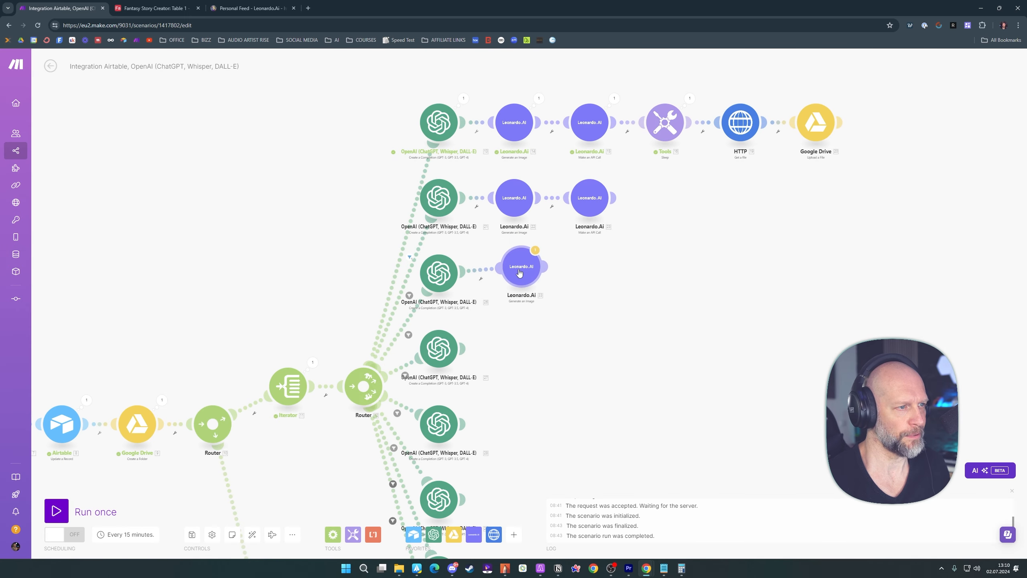
Map the third route's image prompt to the Result of its own OpenAI module
{"action": "left_click", "coordinate": [517, 275]}
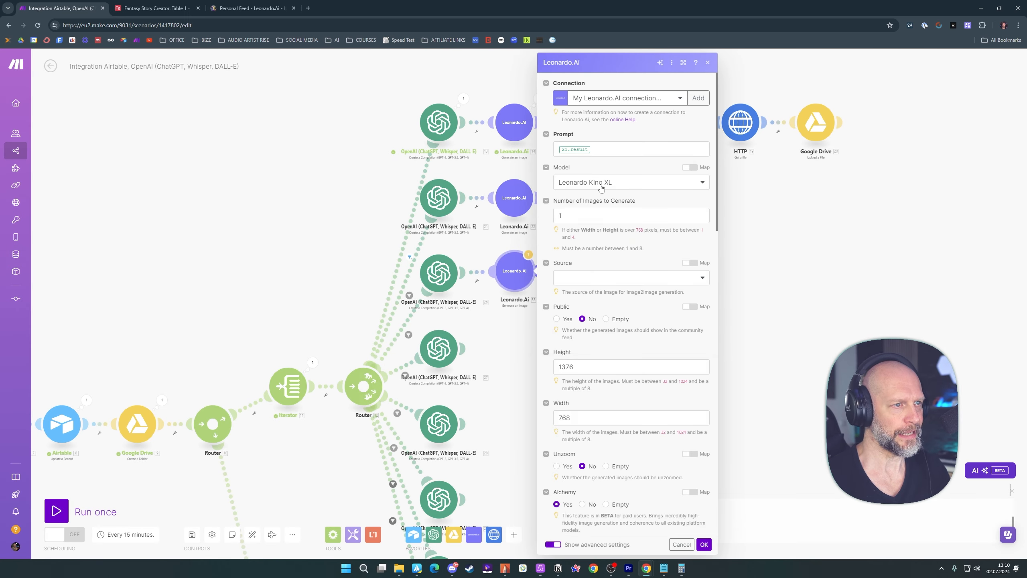
{"action": "left_click", "coordinate": [606, 149]}
{"action": "key", "text": "BackSpace"}
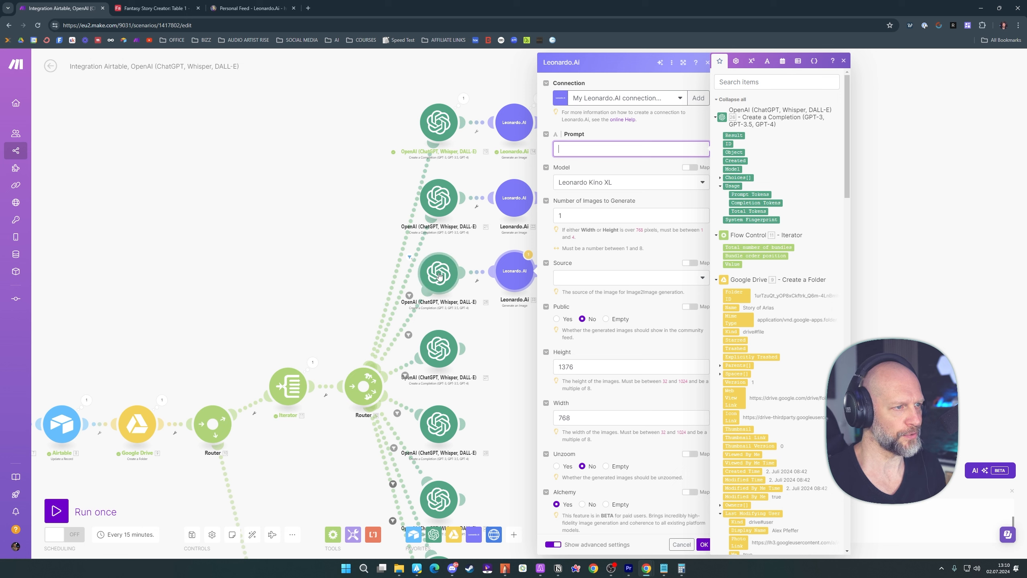
{"action": "left_click", "coordinate": [735, 136]}
{"action": "left_click", "coordinate": [703, 545]}
Clone the Leonardo.Ai image module onto the fourth route and map its prompt to that route's OpenAI Result
{"action": "right_click", "coordinate": [521, 206]}
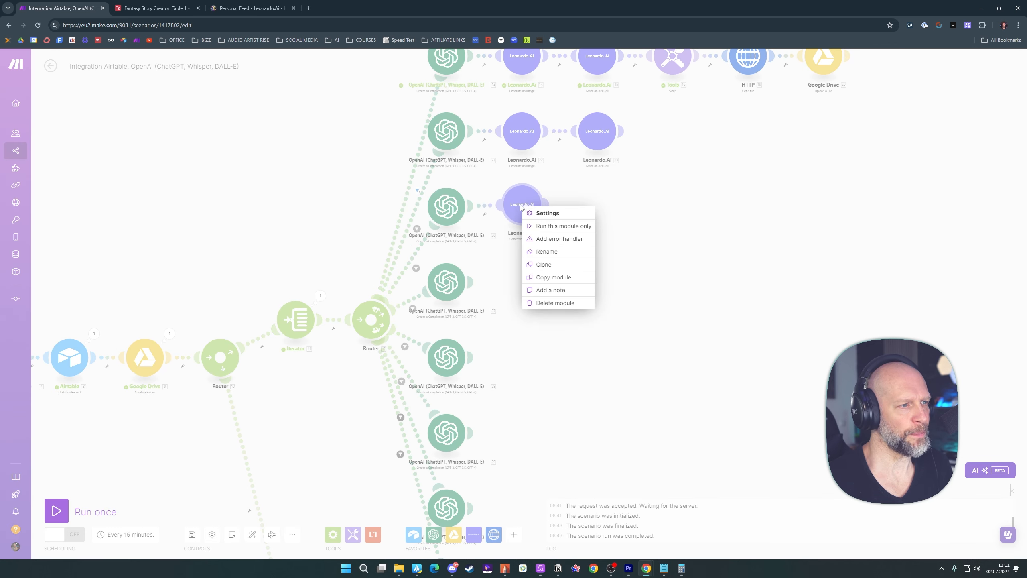
{"action": "left_click", "coordinate": [543, 264]}
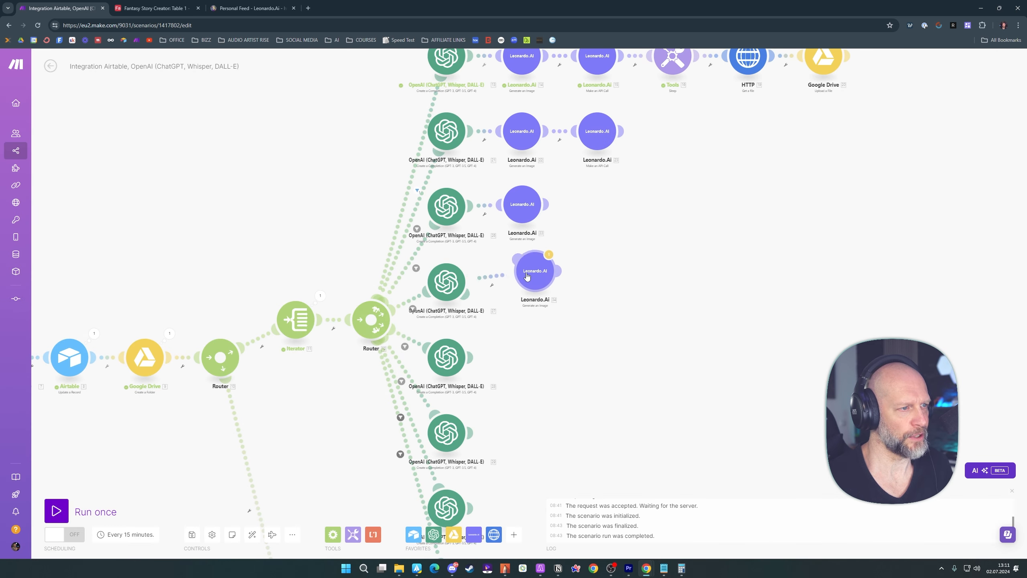
{"action": "left_click", "coordinate": [526, 284]}
{"action": "left_click", "coordinate": [522, 287]}
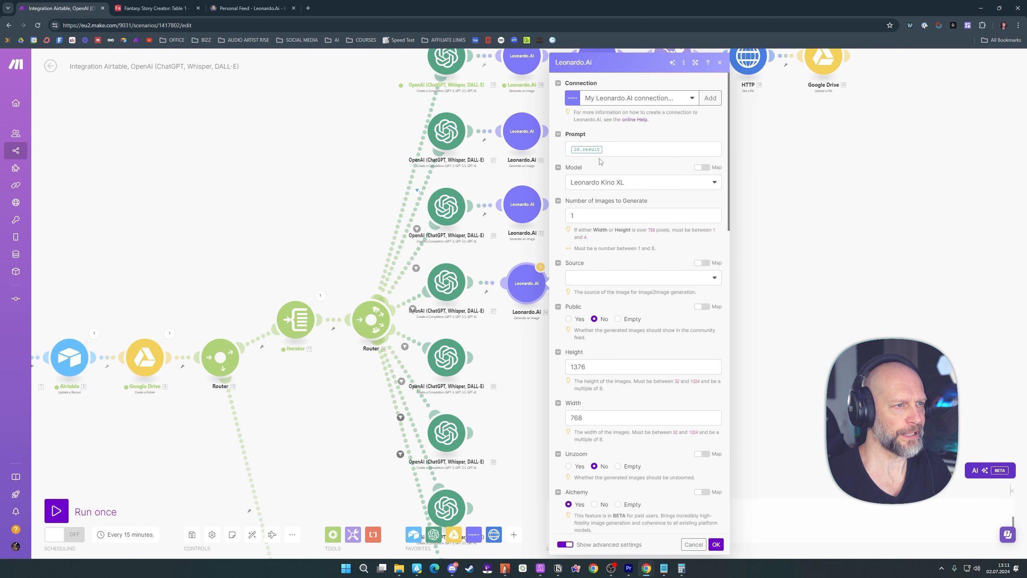
{"action": "left_click", "coordinate": [619, 150]}
{"action": "key", "text": "BackSpace"}
{"action": "left_click", "coordinate": [739, 138]}
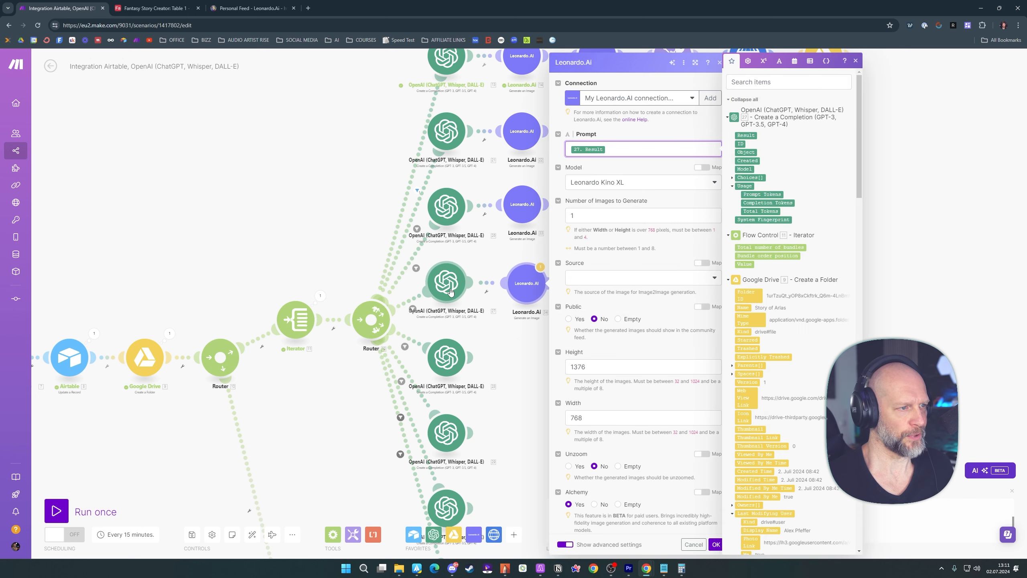
{"action": "left_click", "coordinate": [715, 544]}
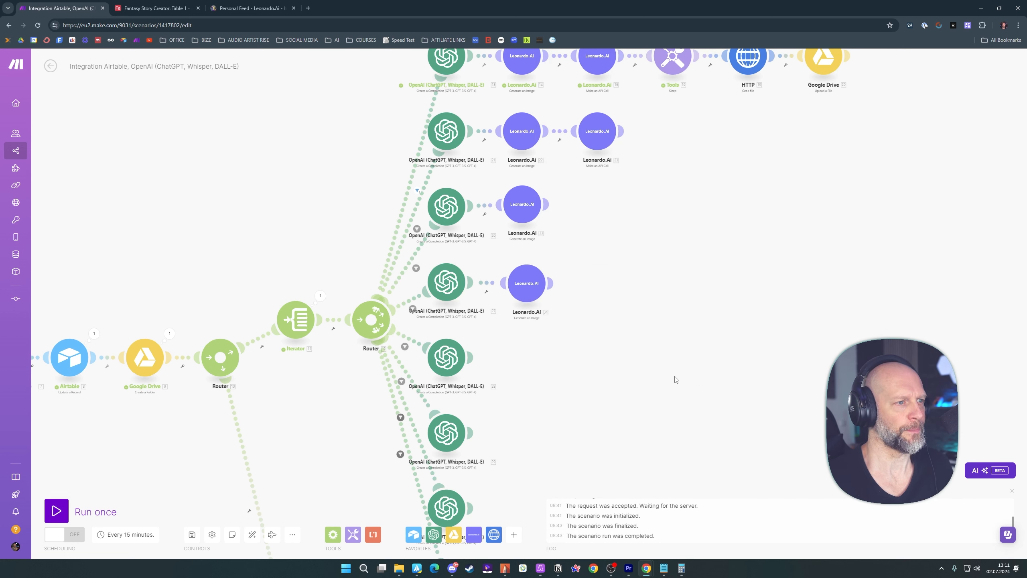
Clone the Leonardo.Ai image module onto the fifth route and map its prompt to that route's OpenAI Result
{"action": "left_click_drag", "start_coordinate": [676, 380], "coordinate": [672, 247]}
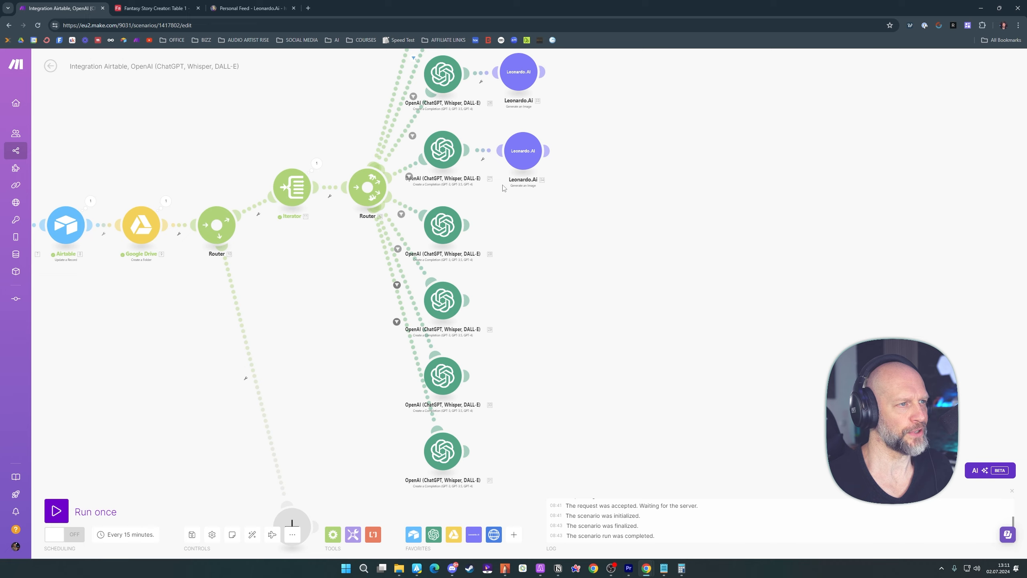
{"action": "right_click", "coordinate": [522, 161]}
{"action": "left_click", "coordinate": [552, 219]}
{"action": "left_click", "coordinate": [531, 234]}
{"action": "left_click", "coordinate": [619, 149]}
{"action": "key", "text": "BackSpace"}
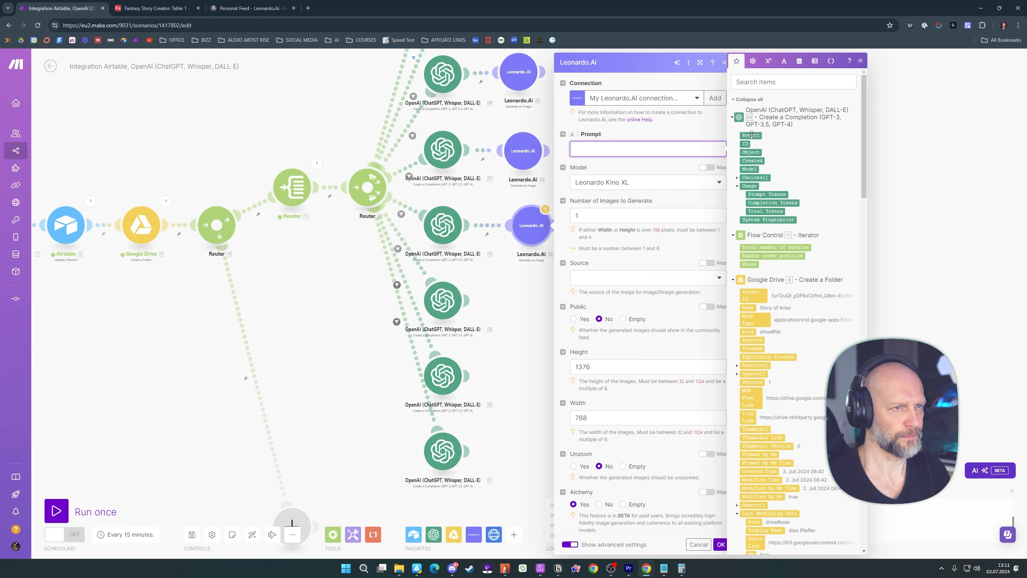
{"action": "left_click", "coordinate": [740, 138]}
{"action": "left_click", "coordinate": [718, 544]}
Clone the Leonardo.Ai image module onto the sixth route and map its prompt to that route's OpenAI Result
{"action": "right_click", "coordinate": [531, 239]}
{"action": "left_click", "coordinate": [554, 298]}
{"action": "left_click", "coordinate": [541, 314]}
{"action": "left_click", "coordinate": [631, 149]}
{"action": "key", "text": "BackSpace"}
{"action": "left_click", "coordinate": [756, 137]}
{"action": "left_click", "coordinate": [727, 544]}
Clone the Leonardo.Ai image module onto the seventh route and map its prompt to that route's OpenAI Result
{"action": "left_click_drag", "start_coordinate": [664, 364], "coordinate": [649, 319]}
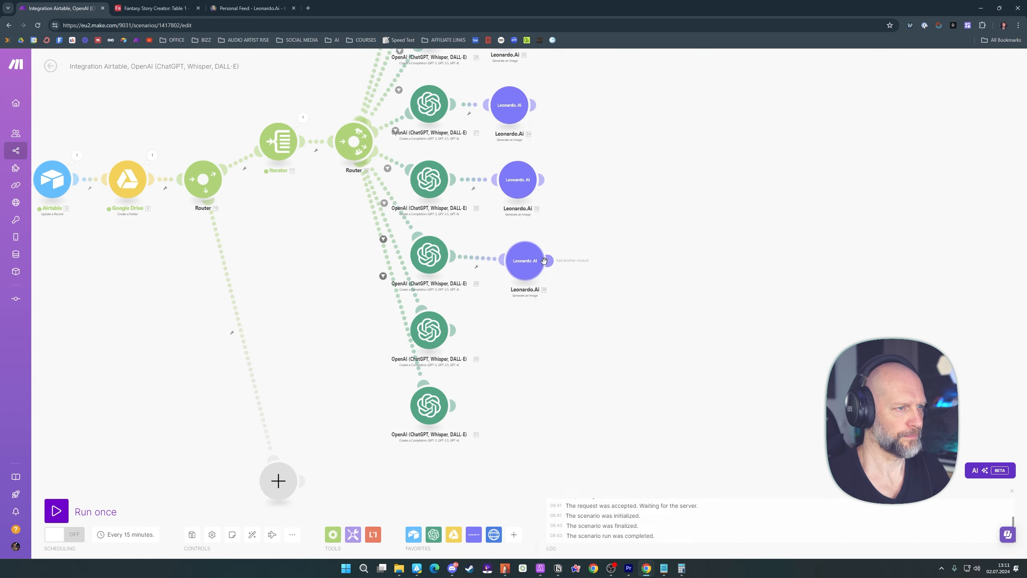
{"action": "right_click", "coordinate": [528, 271]}
{"action": "left_click", "coordinate": [550, 331]}
{"action": "left_click_drag", "start_coordinate": [543, 286], "coordinate": [527, 409]}
{"action": "left_click", "coordinate": [533, 336]}
{"action": "left_click", "coordinate": [624, 150]}
{"action": "key", "text": "BackSpace"}
{"action": "left_click", "coordinate": [749, 137]}
{"action": "left_click", "coordinate": [721, 544]}
Clone the Leonardo.Ai image module onto the eighth route and map its prompt to that route's OpenAI Result
{"action": "right_click", "coordinate": [538, 344]}
{"action": "left_click", "coordinate": [527, 409]}
{"action": "left_click", "coordinate": [619, 149]}
{"action": "key", "text": "BackSpace"}
{"action": "left_click", "coordinate": [743, 137]}
{"action": "left_click", "coordinate": [716, 545]}
Clone the second route's Leonardo.Ai API call module and attach the copy after the third route's image module
{"action": "left_click_drag", "start_coordinate": [700, 277], "coordinate": [755, 309]}
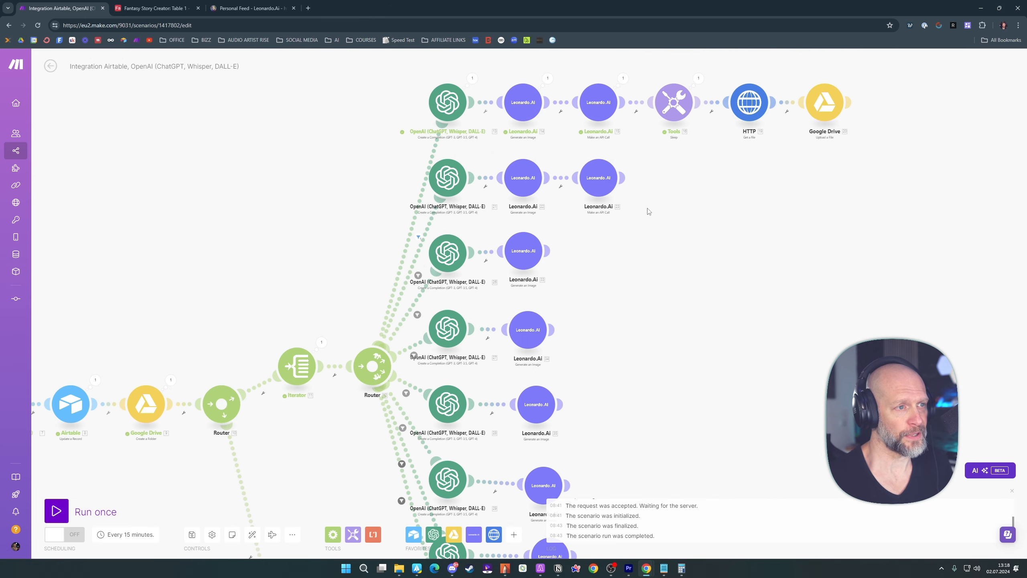
{"action": "right_click", "coordinate": [596, 179]}
{"action": "left_click", "coordinate": [619, 235]}
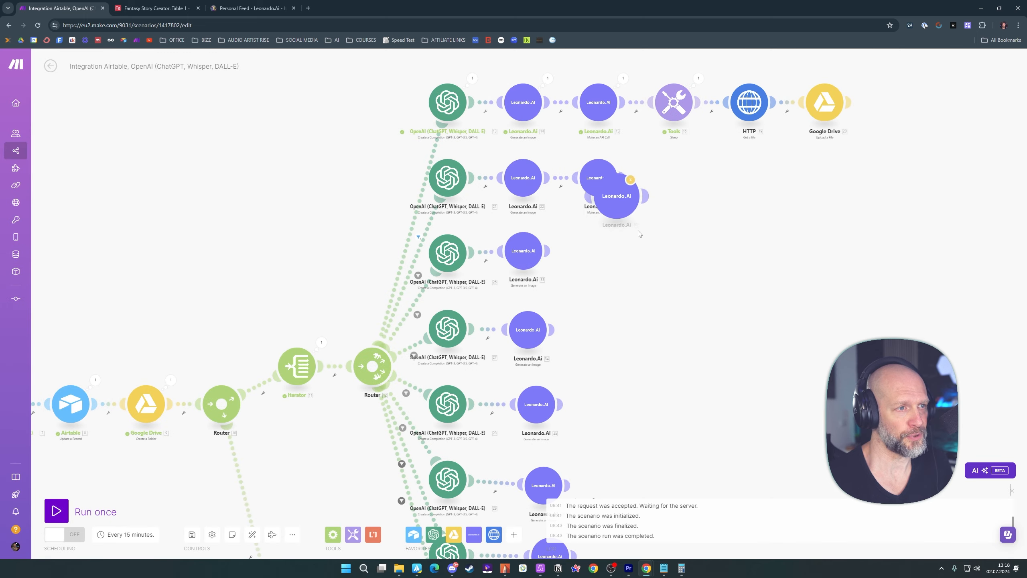
{"action": "left_click", "coordinate": [603, 253]}
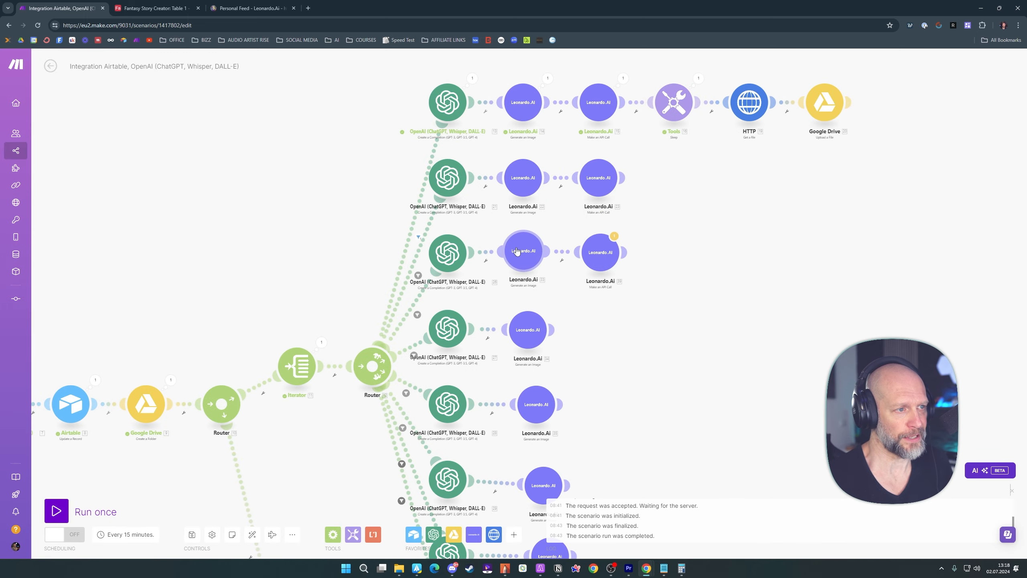
Remap the imageId in the third route's API call body to the Generated Images ID from that route's image module
{"action": "left_click", "coordinate": [600, 254]}
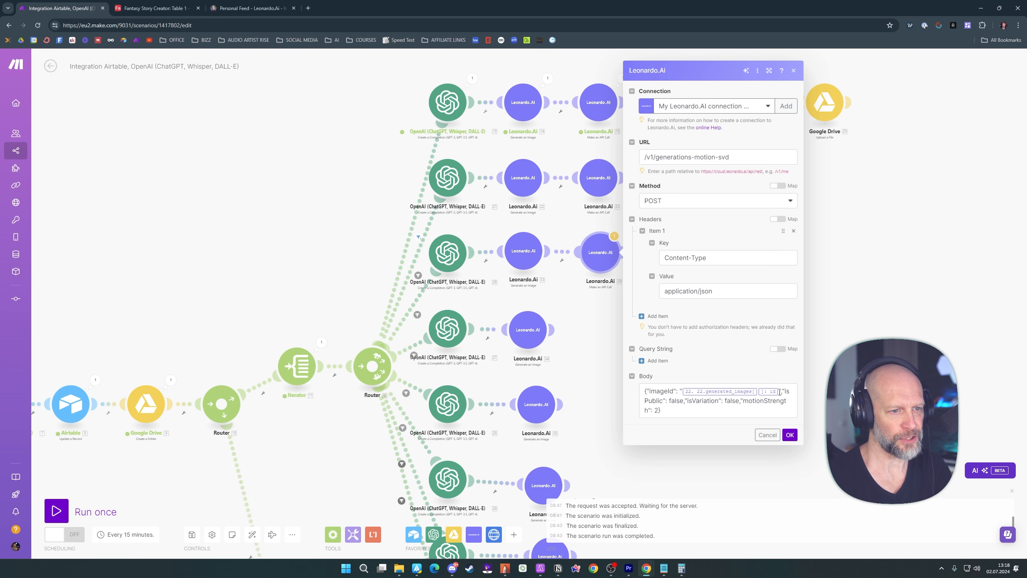
{"action": "left_click", "coordinate": [779, 392]}
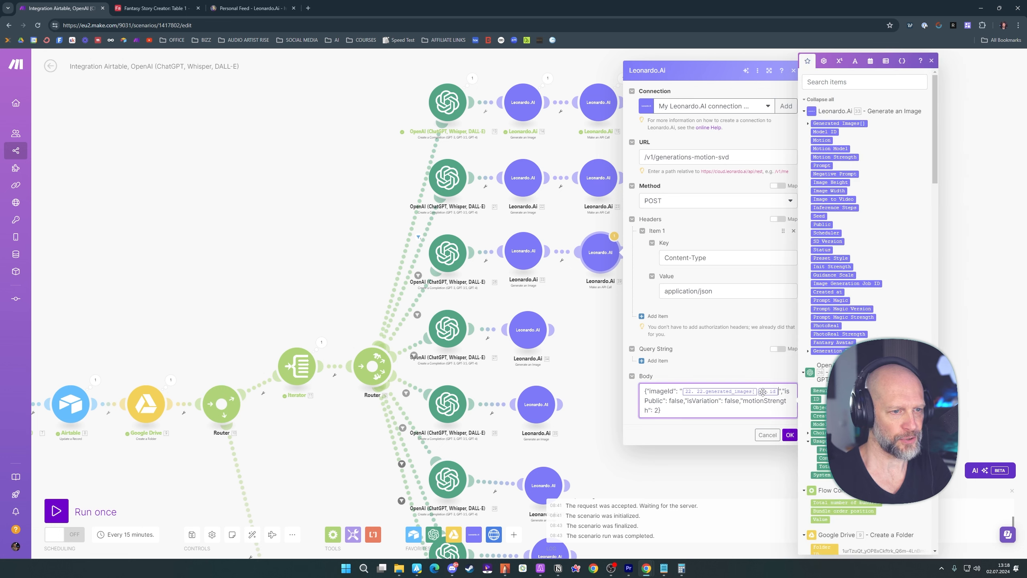
{"action": "key", "text": "BackSpace"}
{"action": "key", "text": "BackSpace"}
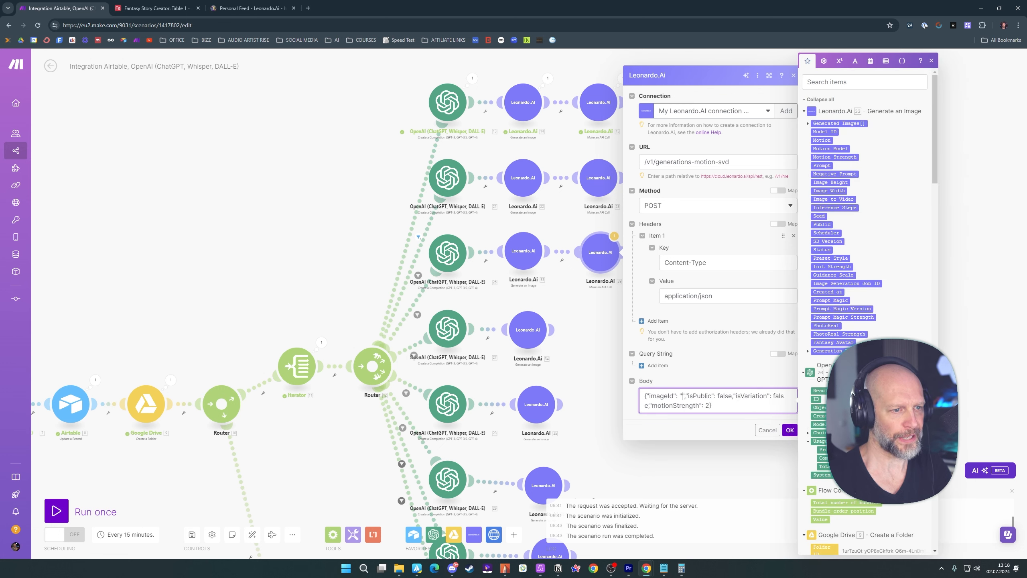
{"action": "left_click", "coordinate": [809, 124]}
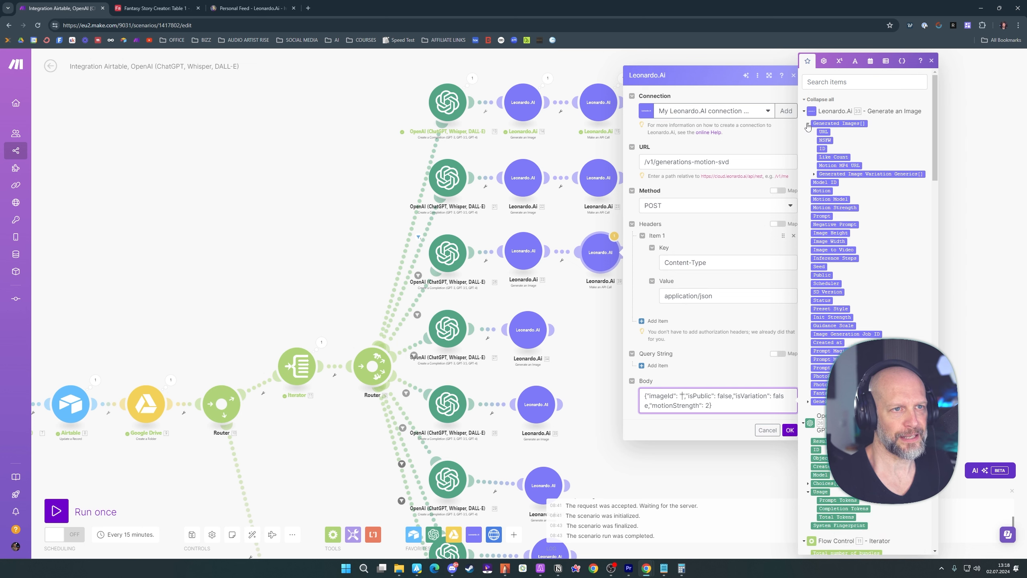
{"action": "left_click", "coordinate": [821, 149]}
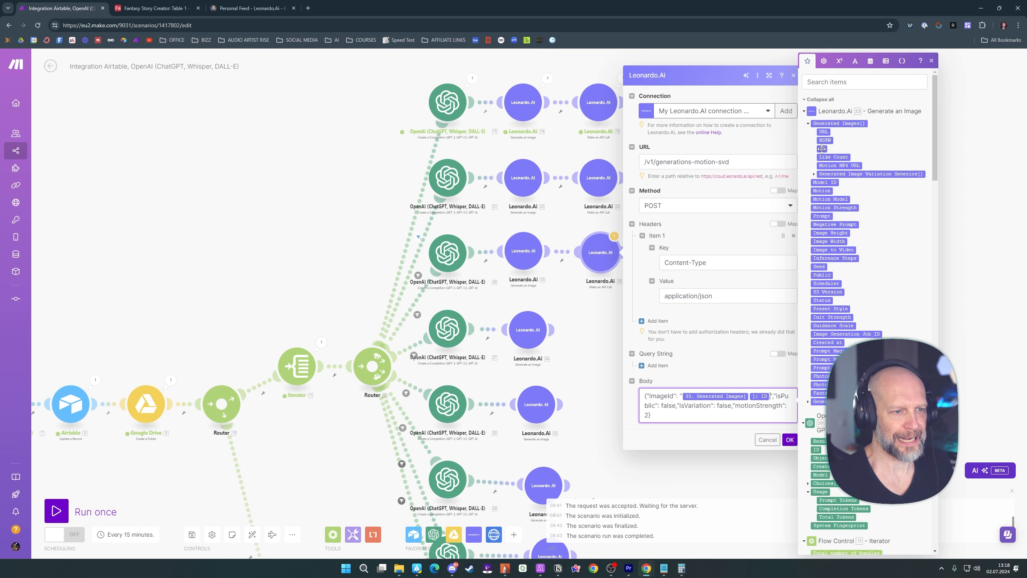
{"action": "left_click", "coordinate": [789, 433]}
Clone the first route's Tools Sleep module onto the second route after its Leonardo.Ai API call, keeping the 90-second delay
{"action": "left_click_drag", "start_coordinate": [632, 321], "coordinate": [579, 216]}
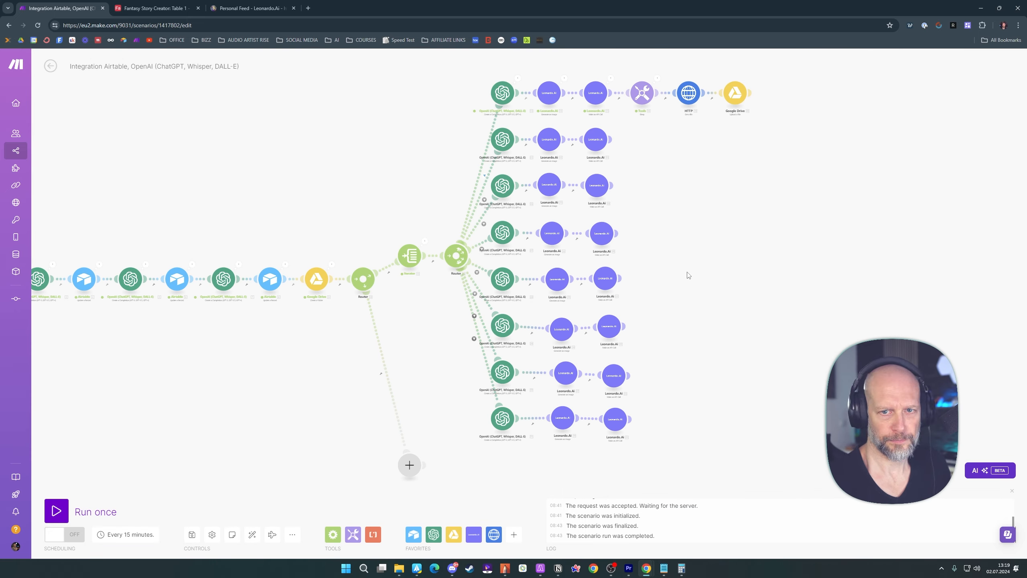
{"action": "right_click", "coordinate": [593, 134]}
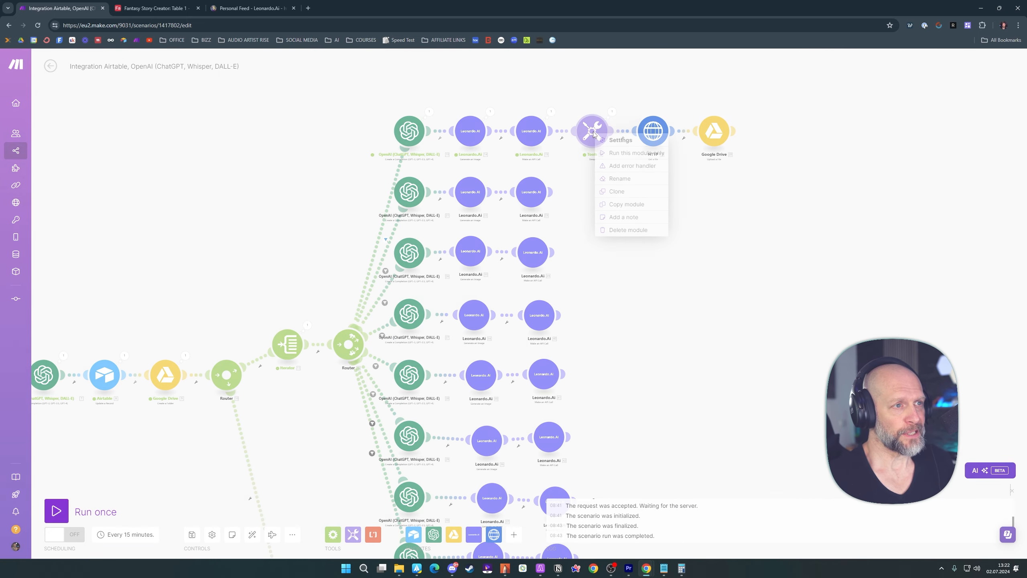
{"action": "left_click", "coordinate": [615, 187]}
{"action": "left_click", "coordinate": [602, 196]}
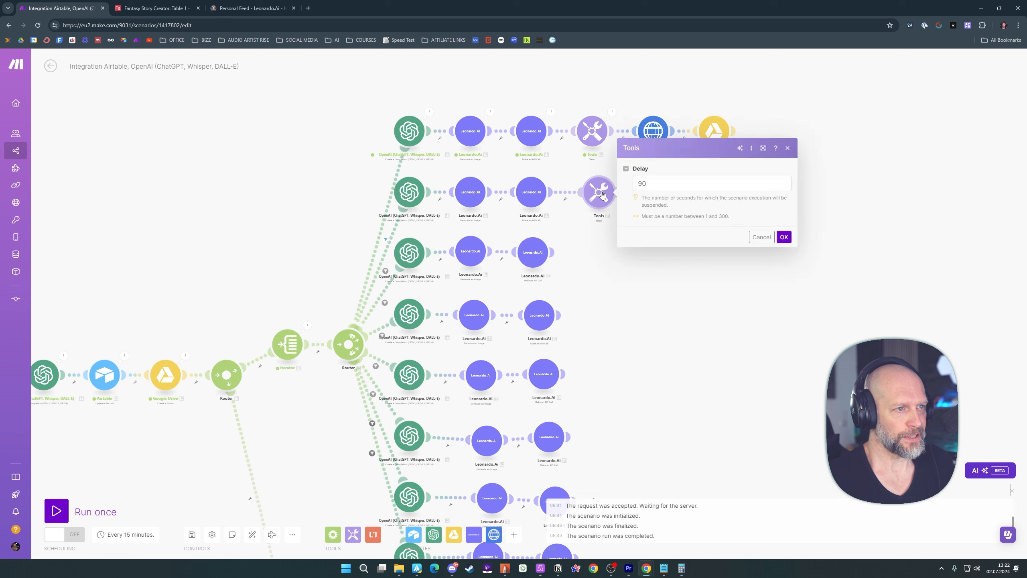
{"action": "left_click", "coordinate": [784, 237]}
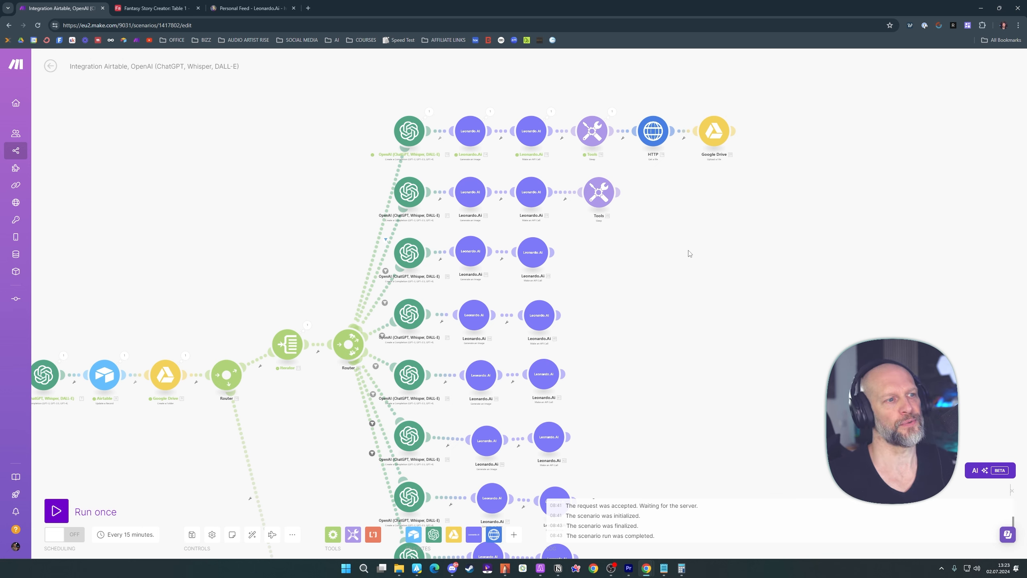
Clone the Tools Sleep module onto the third and fourth routes, after each route's Leonardo.Ai API call
{"action": "right_click", "coordinate": [600, 193]}
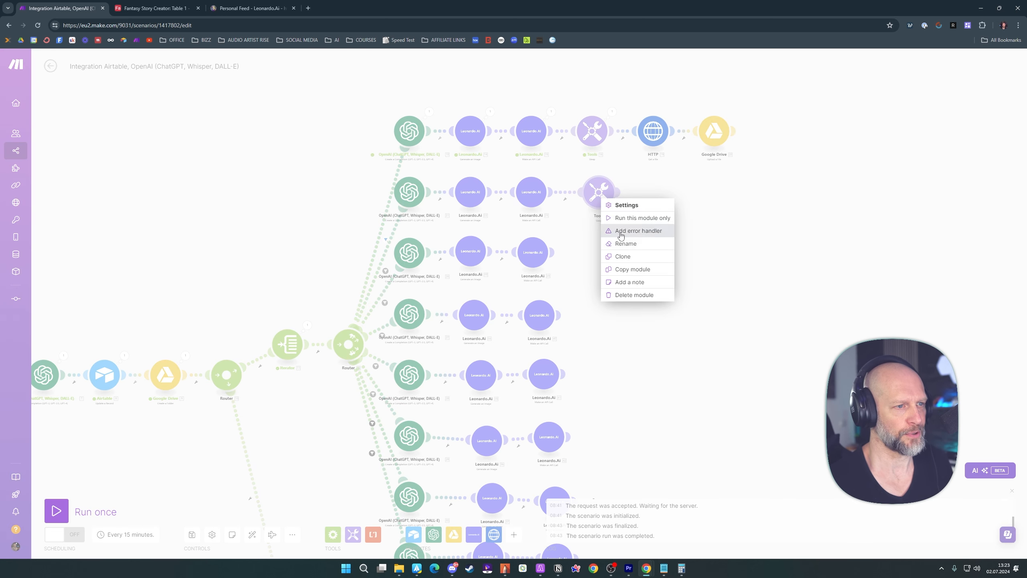
{"action": "left_click", "coordinate": [613, 257]}
{"action": "right_click", "coordinate": [602, 257]}
{"action": "left_click", "coordinate": [622, 319]}
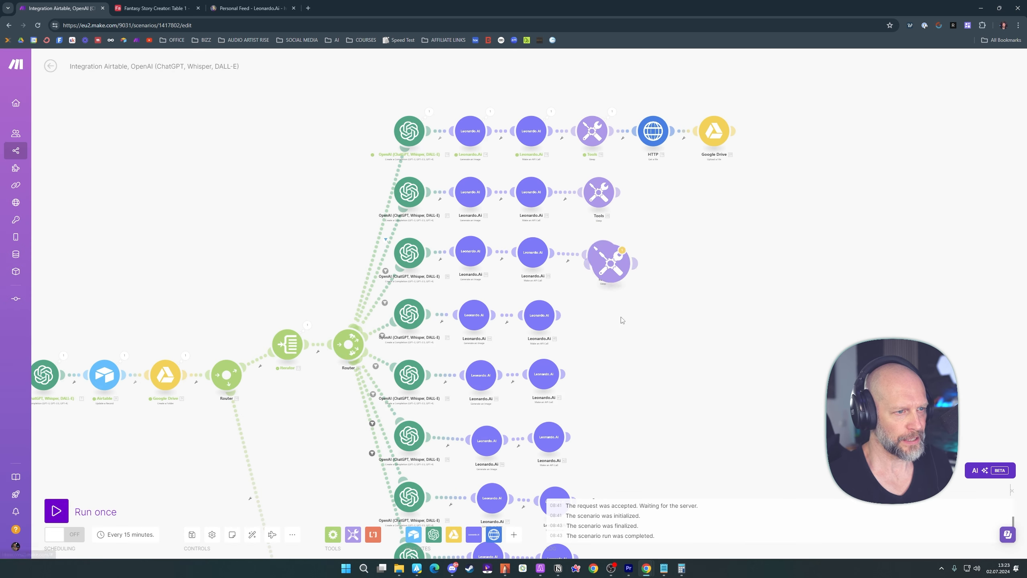
{"action": "left_click_drag", "start_coordinate": [711, 335], "coordinate": [706, 253]}
{"action": "mouse_move", "coordinate": [606, 204]}
{"action": "left_mouse_down"}
{"action": "mouse_move", "coordinate": [596, 242]}
{"action": "mouse_move", "coordinate": [618, 483]}
{"action": "left_mouse_up"}
Clone the Tools Sleep module onto the fifth through eighth routes and auto-align all modules in the scenario
{"action": "right_click", "coordinate": [598, 237]}
{"action": "left_click", "coordinate": [625, 294]}
{"action": "right_click", "coordinate": [607, 285]}
{"action": "left_click", "coordinate": [631, 352]}
{"action": "right_click", "coordinate": [611, 359]}
{"action": "left_click", "coordinate": [631, 420]}
{"action": "right_click", "coordinate": [618, 408]}
{"action": "left_click", "coordinate": [638, 468]}
{"action": "left_click_drag", "start_coordinate": [718, 220], "coordinate": [715, 209]}
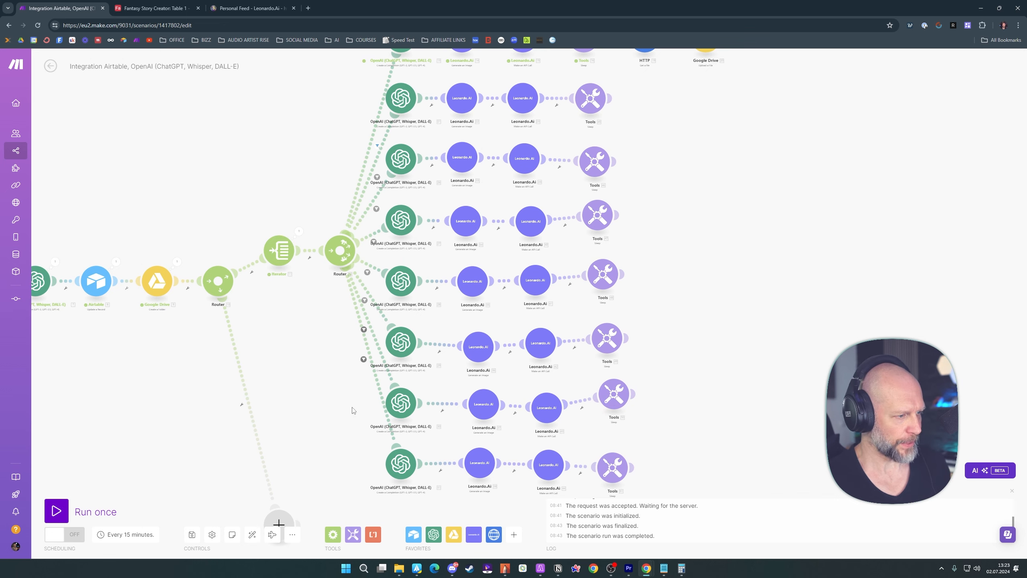
{"action": "left_click", "coordinate": [252, 534]}
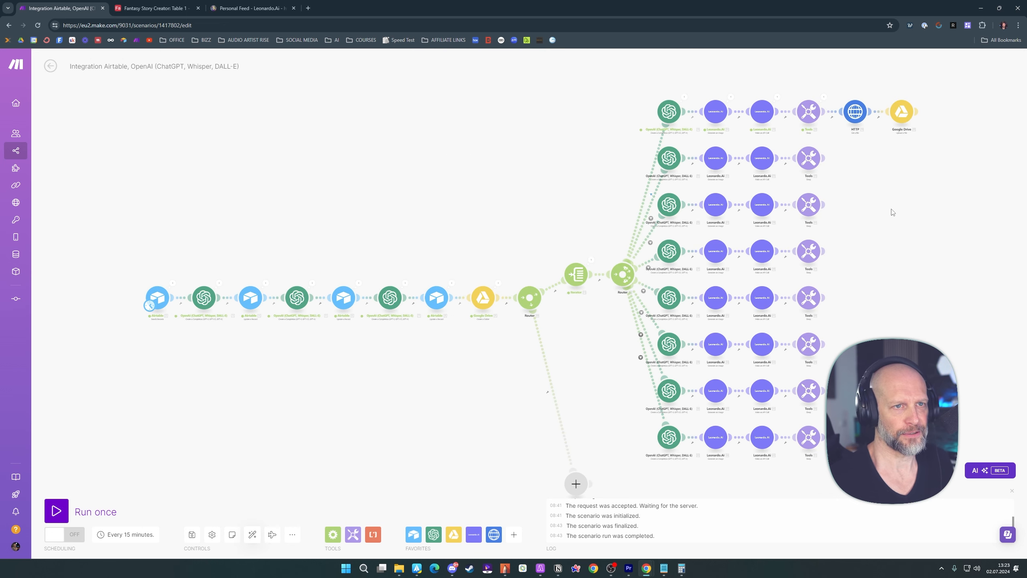
{"action": "left_click_drag", "start_coordinate": [892, 212], "coordinate": [613, 218]}
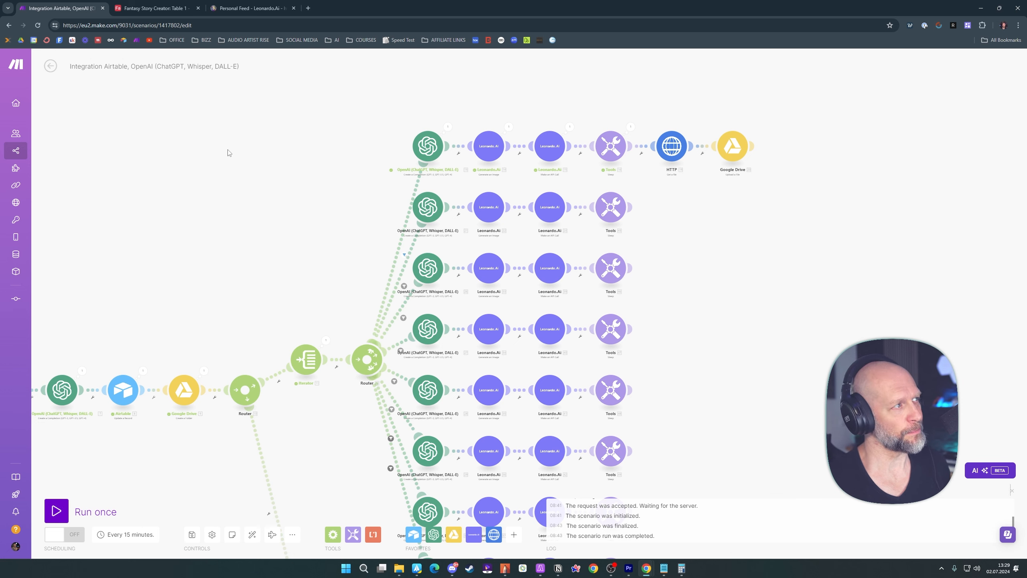
Switch to the Airtable base and clear the Hero Prompt, Villian Prompt and Story cells of the Arlas record
{"action": "left_click", "coordinate": [153, 9]}
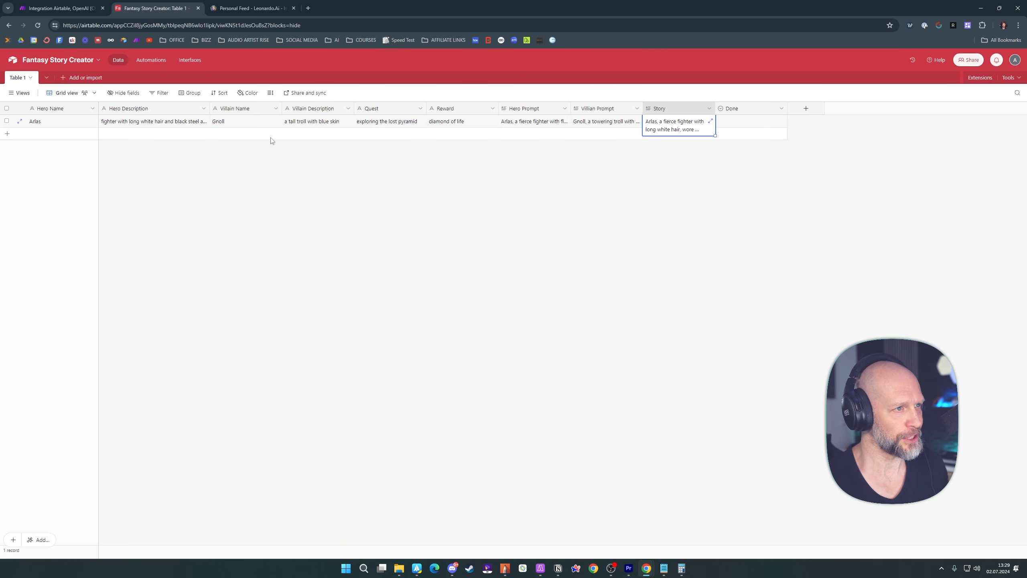
{"action": "left_click", "coordinate": [533, 127]}
{"action": "key", "text": "Delete"}
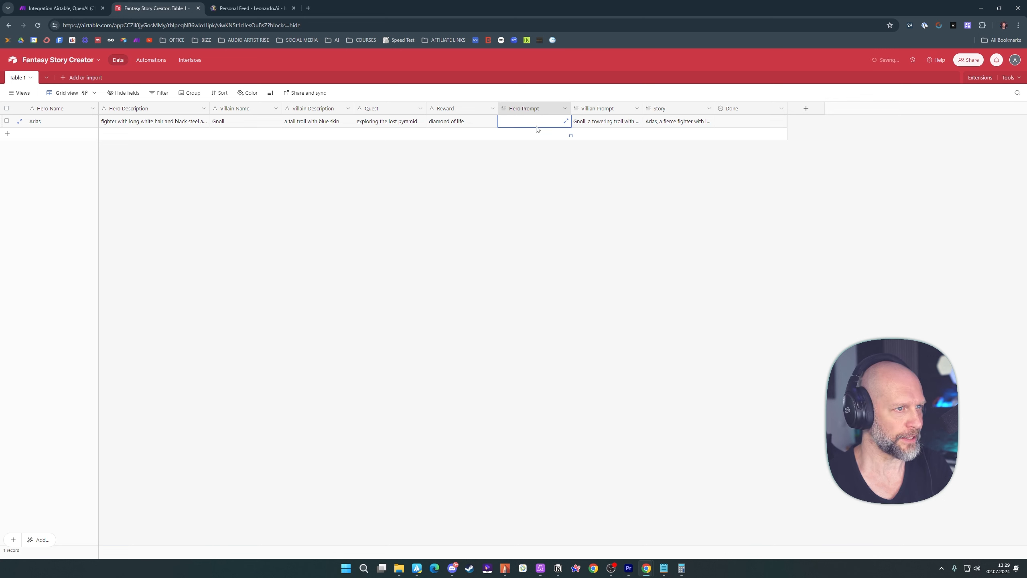
{"action": "left_click", "coordinate": [605, 127]}
{"action": "key", "text": "Delete"}
{"action": "left_click", "coordinate": [678, 128]}
{"action": "key", "text": "Delete"}
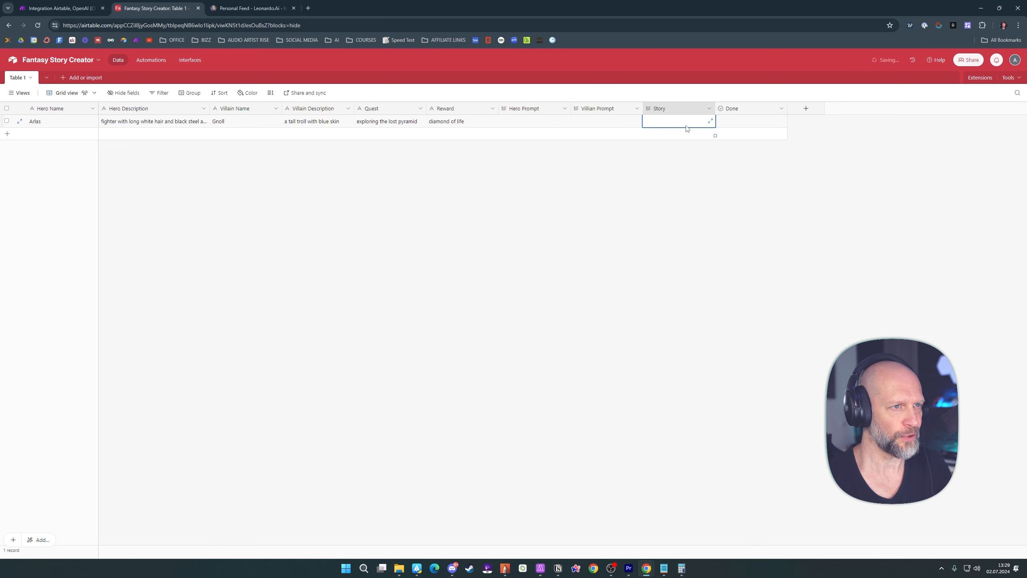
Return to the Make scenario and run it once with all eight routes
{"action": "left_click", "coordinate": [57, 12]}
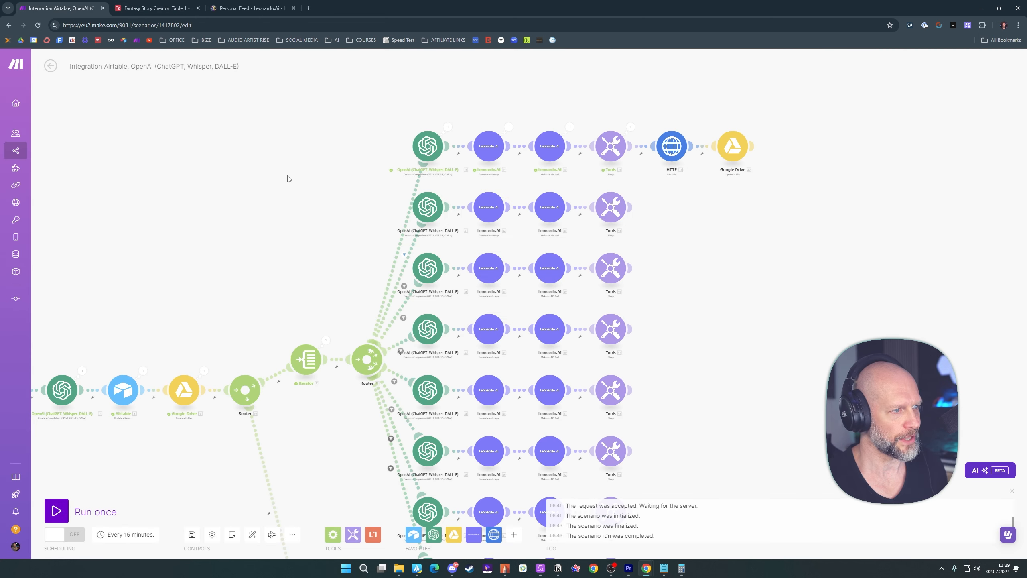
{"action": "left_click_drag", "start_coordinate": [313, 190], "coordinate": [344, 180]}
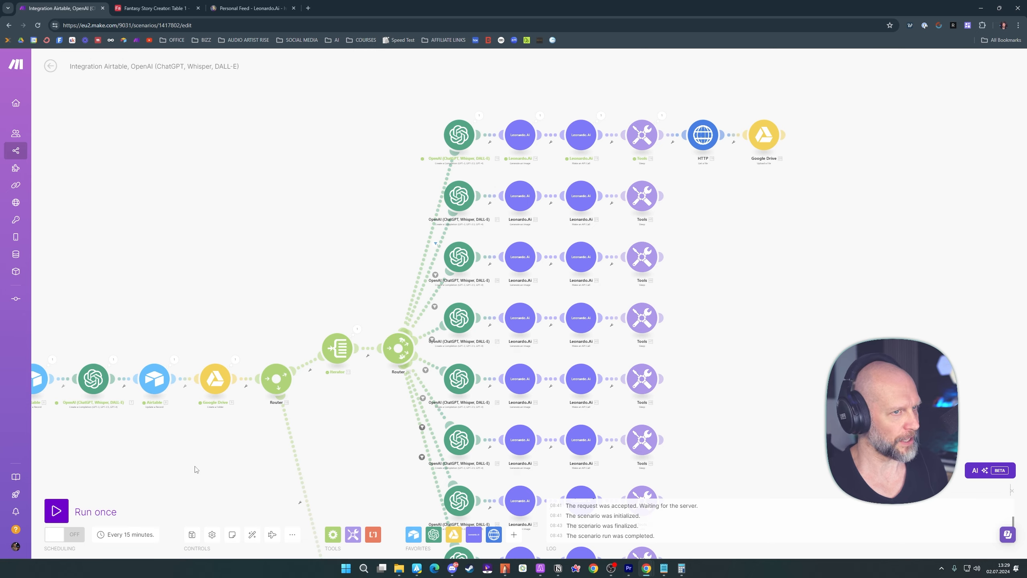
{"action": "left_click_drag", "start_coordinate": [195, 470], "coordinate": [292, 446]}
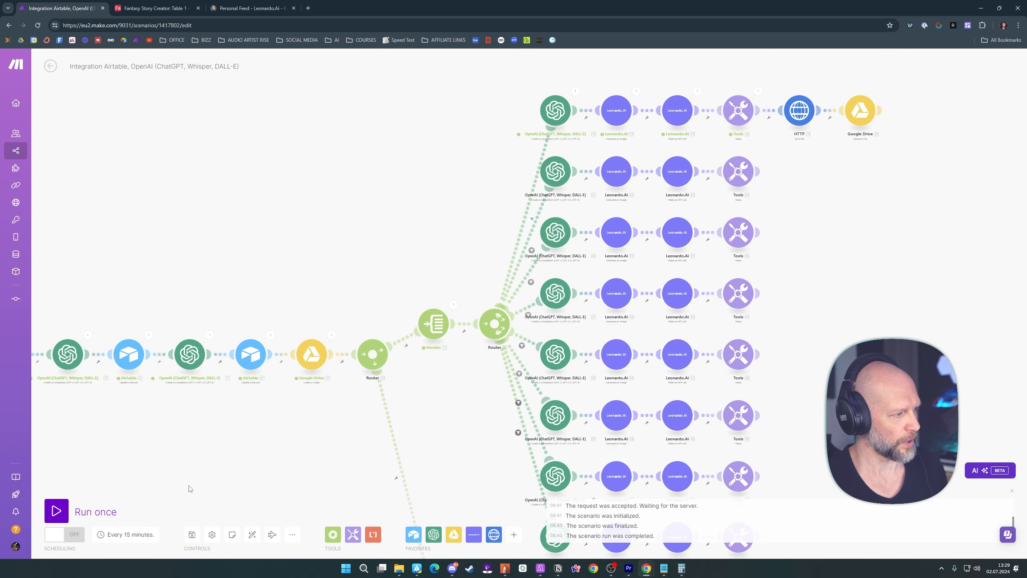
{"action": "left_click", "coordinate": [56, 512]}
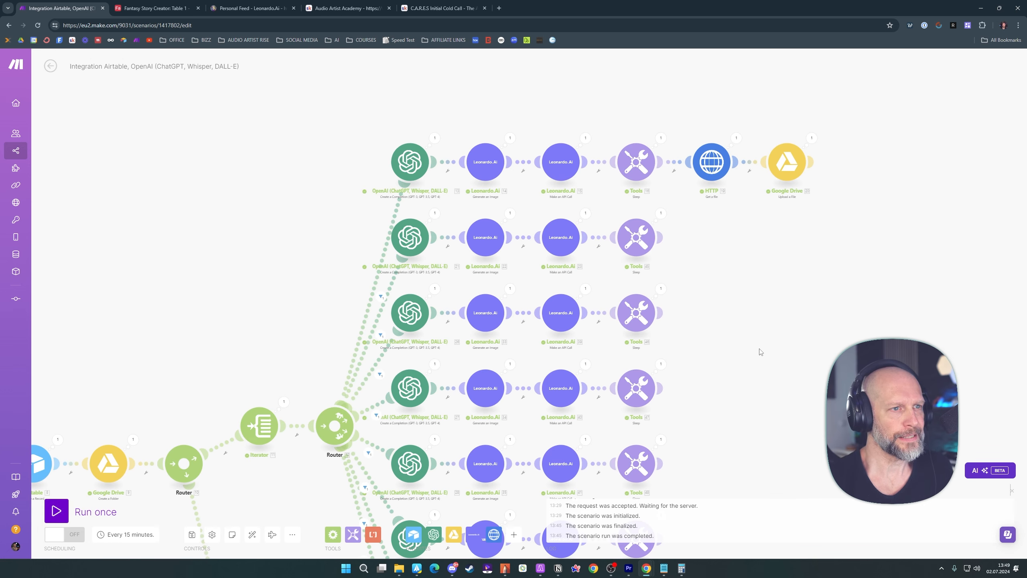
{"action": "scroll", "coordinate": [760, 352], "scroll_direction": "down", "scroll_amount": 5}
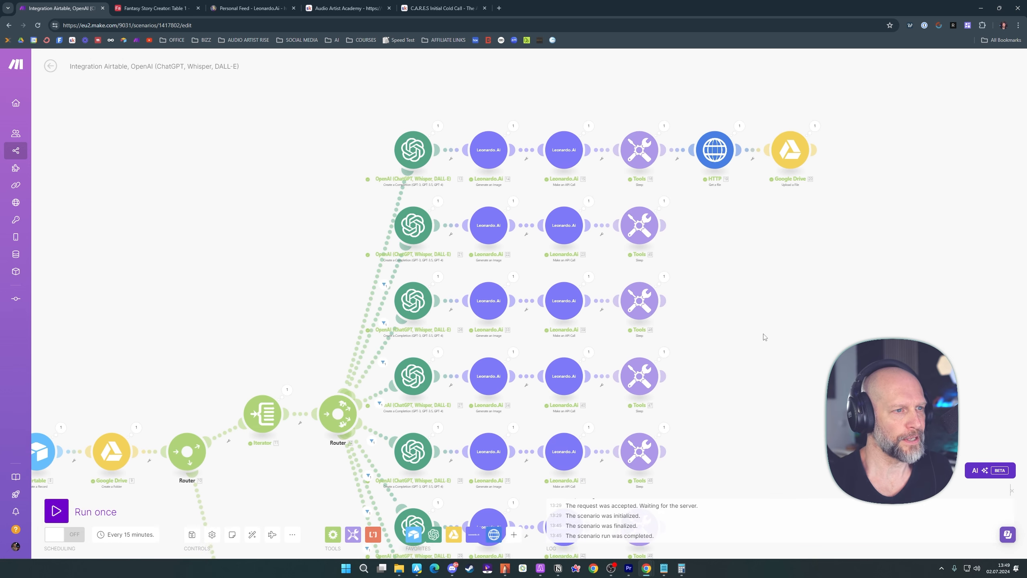
Check the executed routes and inspect the run output of the second route's OpenAI module
{"action": "left_click_drag", "start_coordinate": [747, 329], "coordinate": [733, 430]}
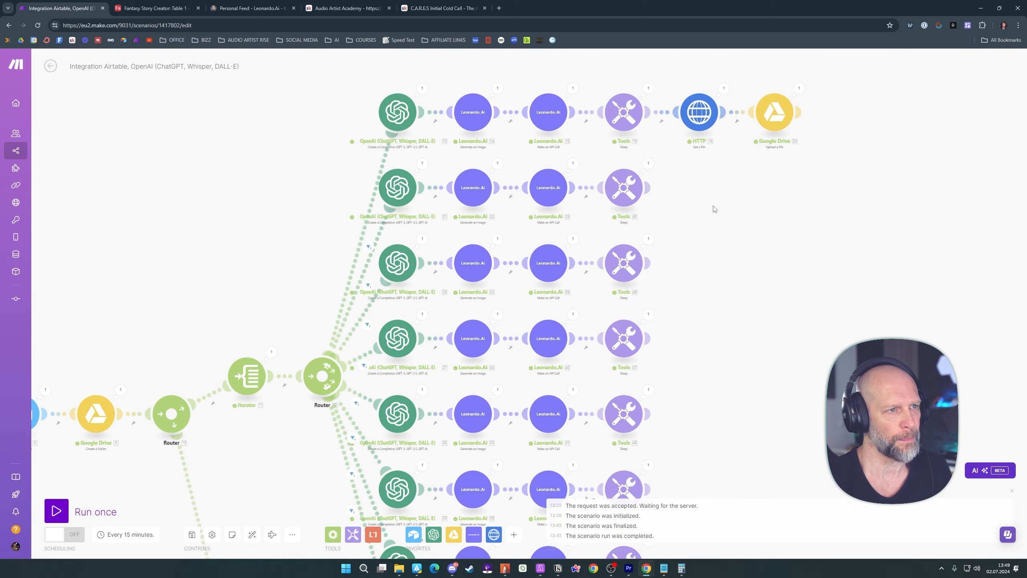
{"action": "scroll", "coordinate": [712, 206], "scroll_direction": "up", "scroll_amount": 2}
{"action": "left_click_drag", "start_coordinate": [723, 267], "coordinate": [764, 268]}
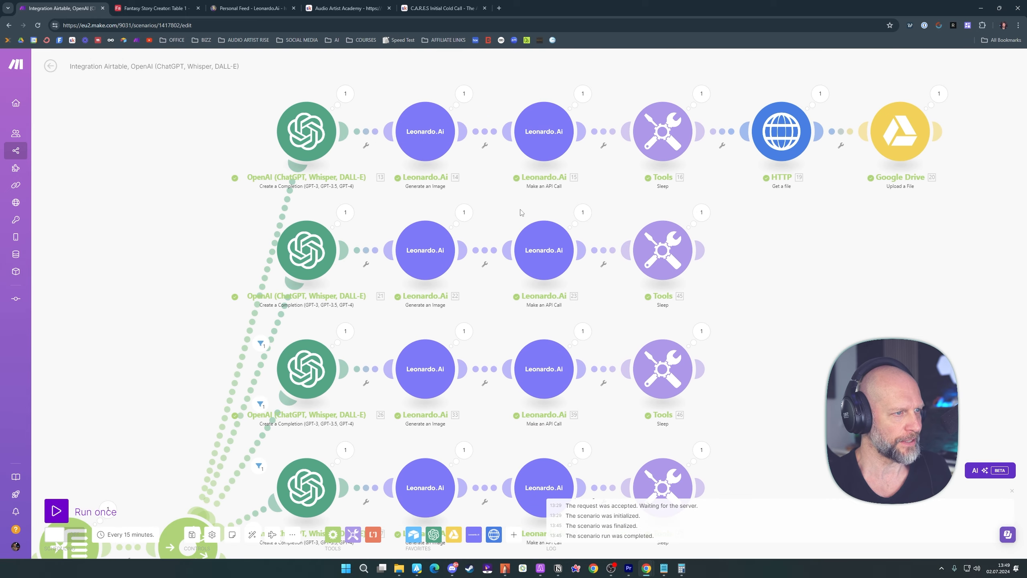
{"action": "left_click", "coordinate": [345, 212]}
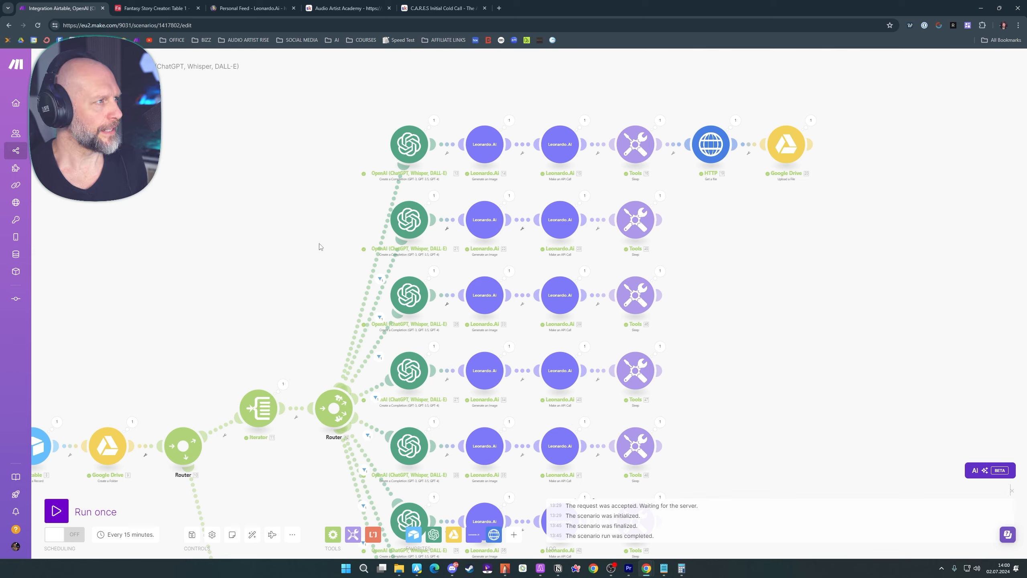
Switch to the Leonardo.Ai personal feed and view the generated Arlas image and its motion video
{"action": "left_click", "coordinate": [242, 9]}
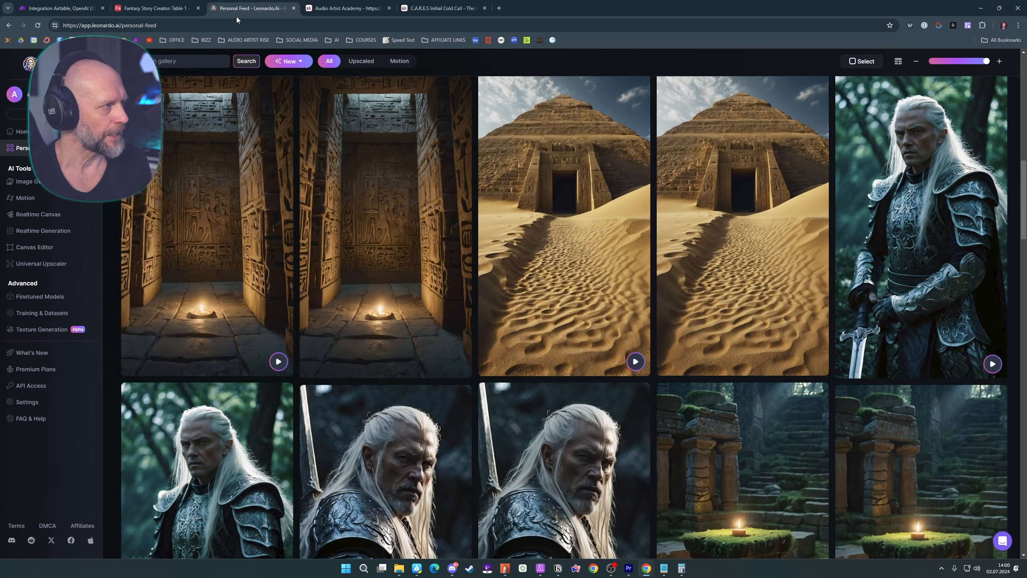
{"action": "scroll", "coordinate": [346, 289], "scroll_direction": "down", "scroll_amount": 6}
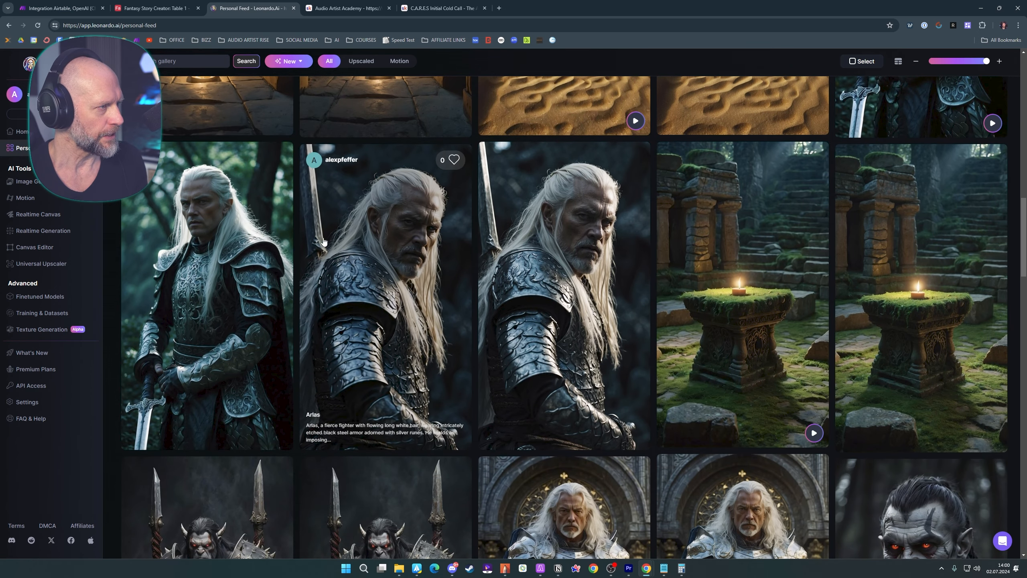
{"action": "left_click", "coordinate": [216, 230]}
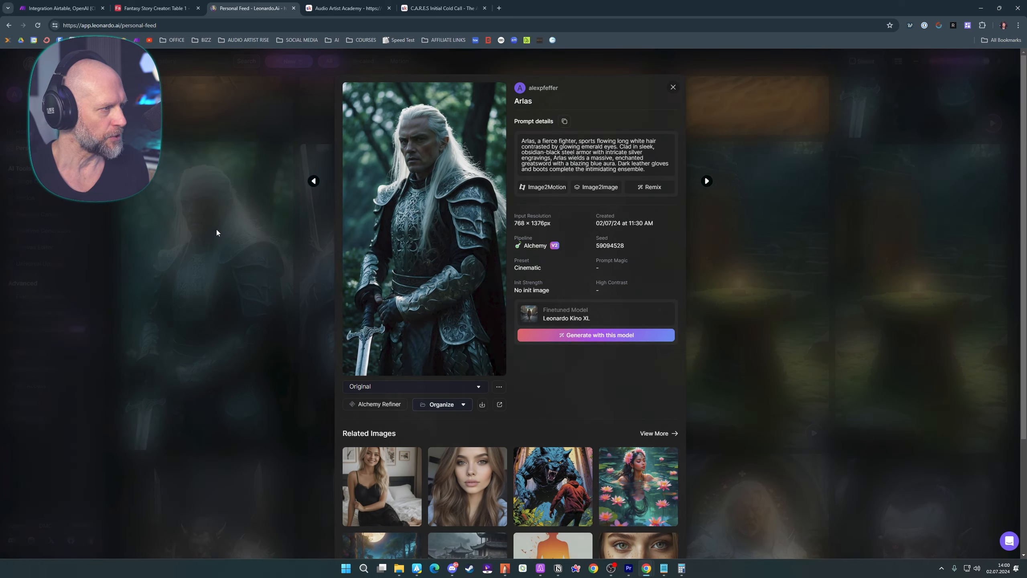
{"action": "left_click", "coordinate": [913, 156]}
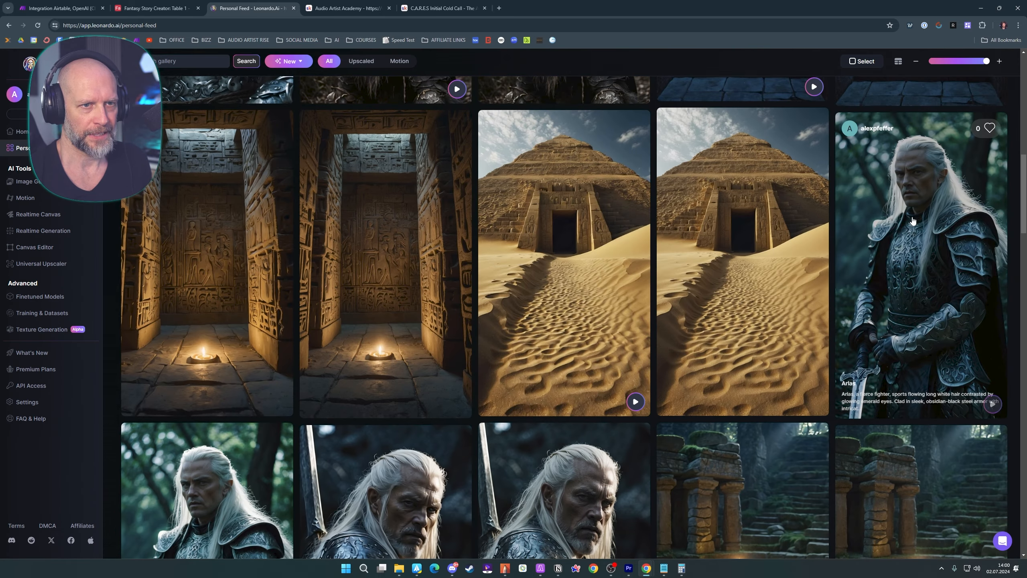
{"action": "left_click", "coordinate": [913, 157]}
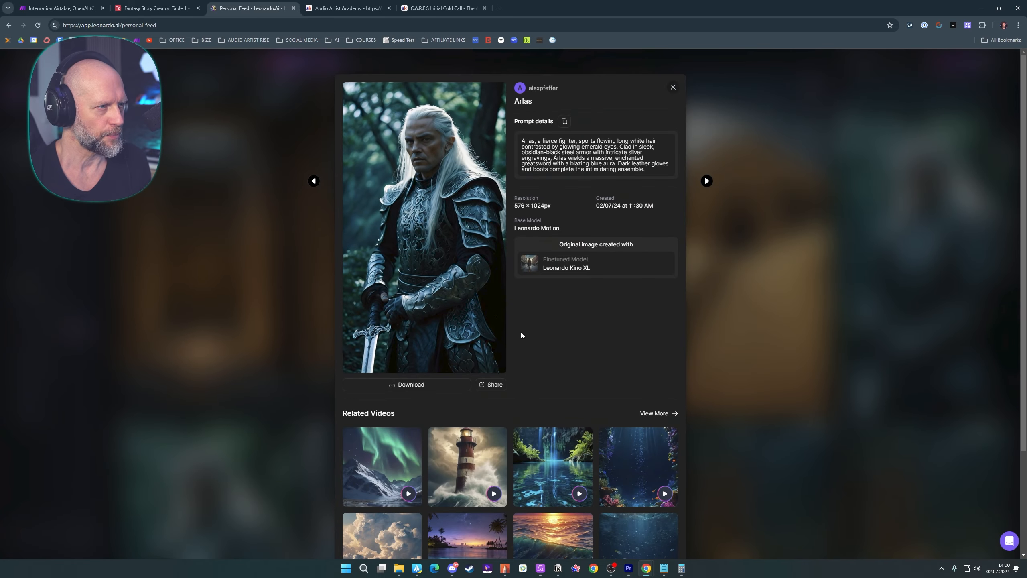
{"action": "left_click", "coordinate": [773, 299]}
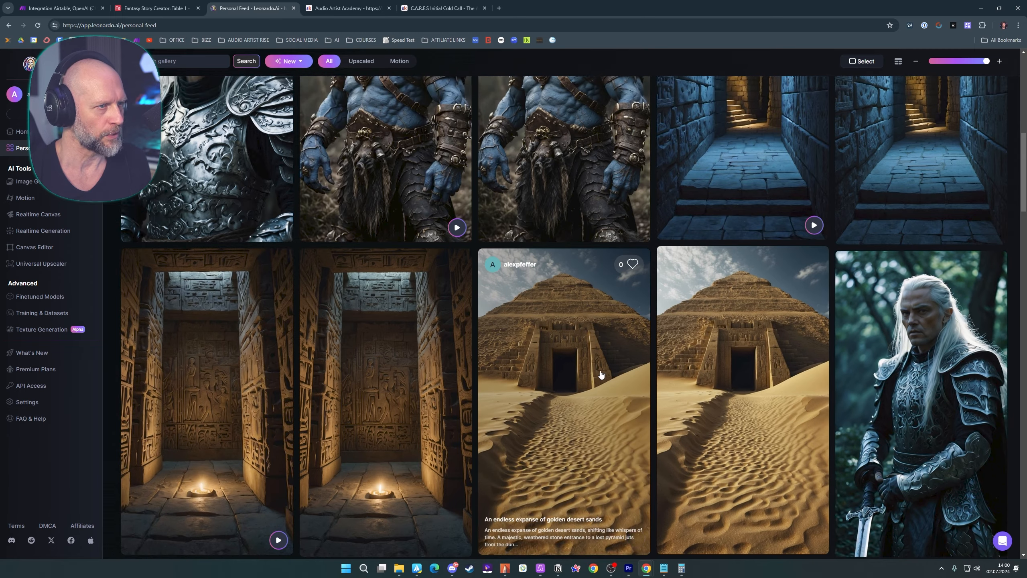
View the full-body blue troll Gnoll image and its motion video in the personal feed
{"action": "scroll", "coordinate": [577, 276], "scroll_direction": "up", "scroll_amount": 6}
{"action": "left_click", "coordinate": [577, 276]}
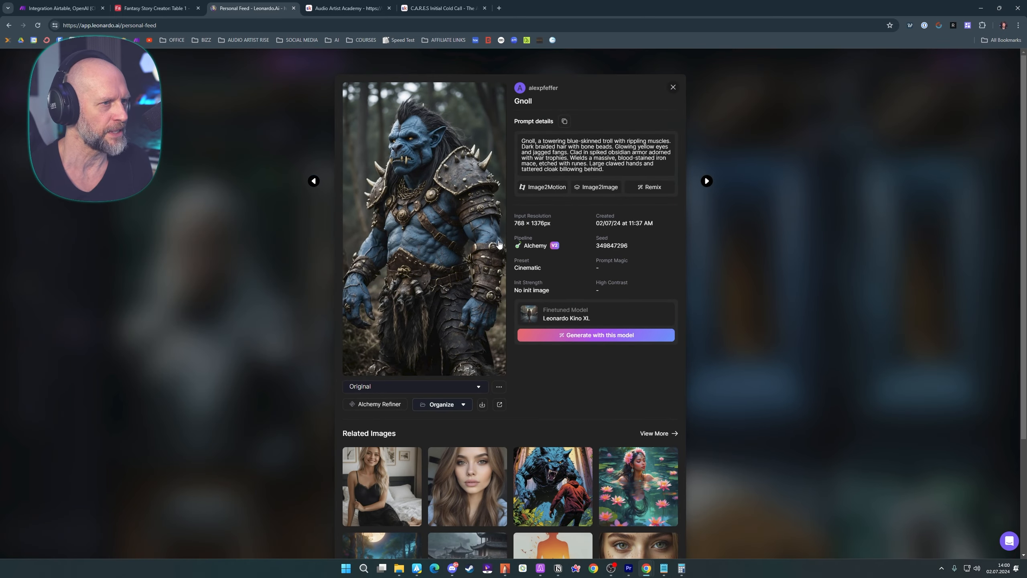
{"action": "key", "text": "Left"}
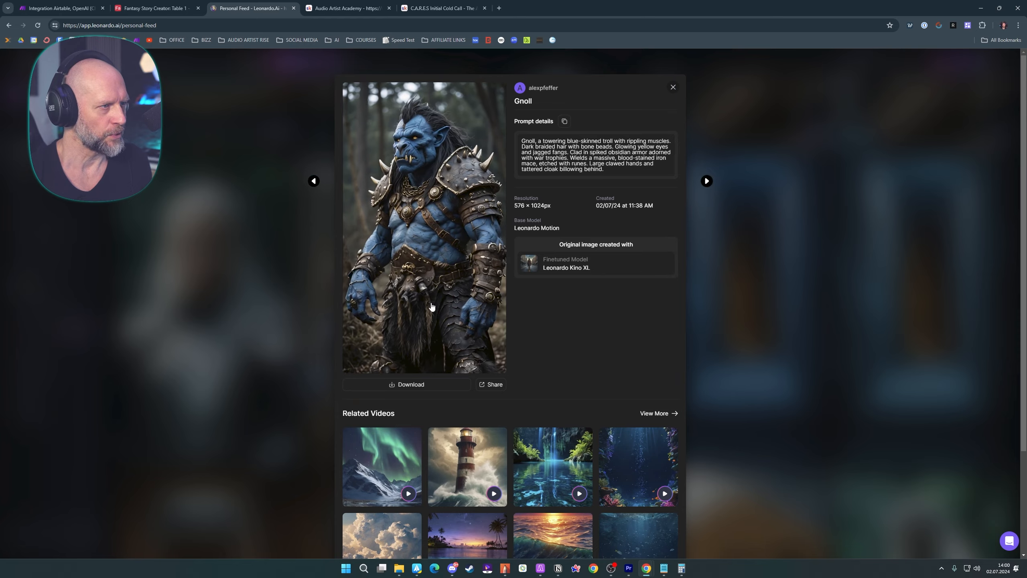
{"action": "key", "text": "Escape"}
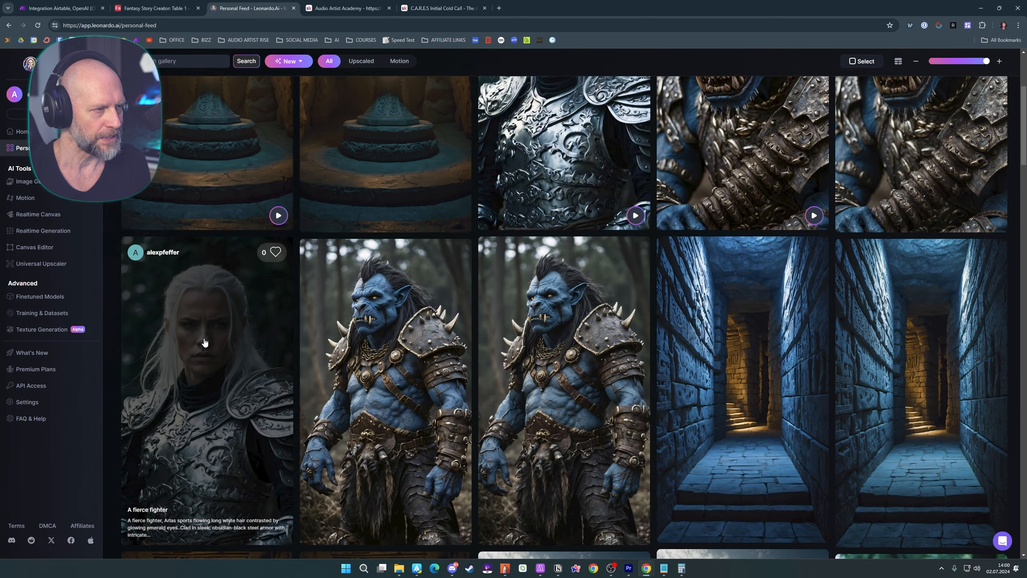
Browse the newest generated story images and motion videos in the Leonardo.Ai feed
{"action": "scroll", "coordinate": [205, 342], "scroll_direction": "up", "scroll_amount": 1}
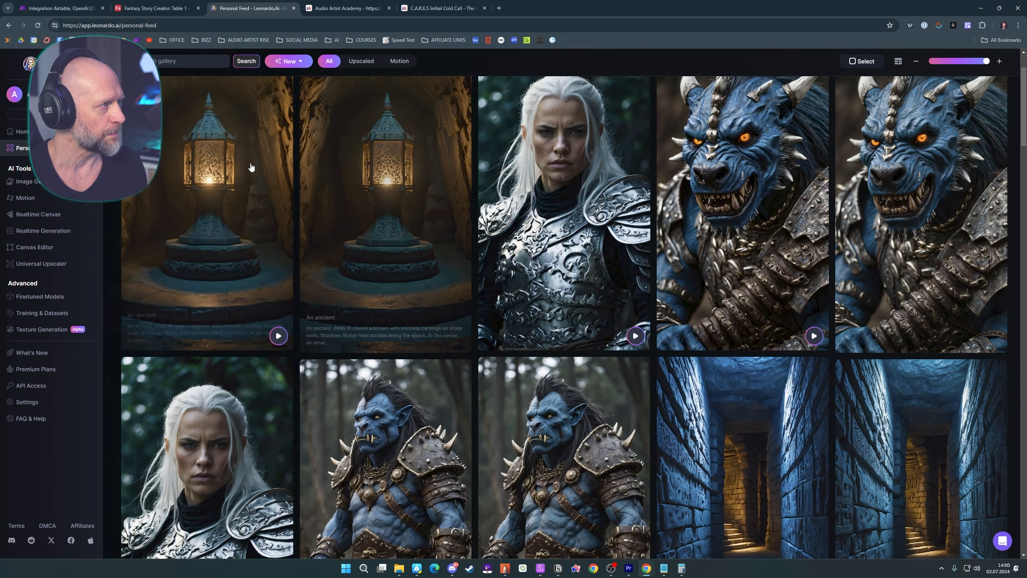
{"action": "key", "text": "ctrl+shift+Tab"}
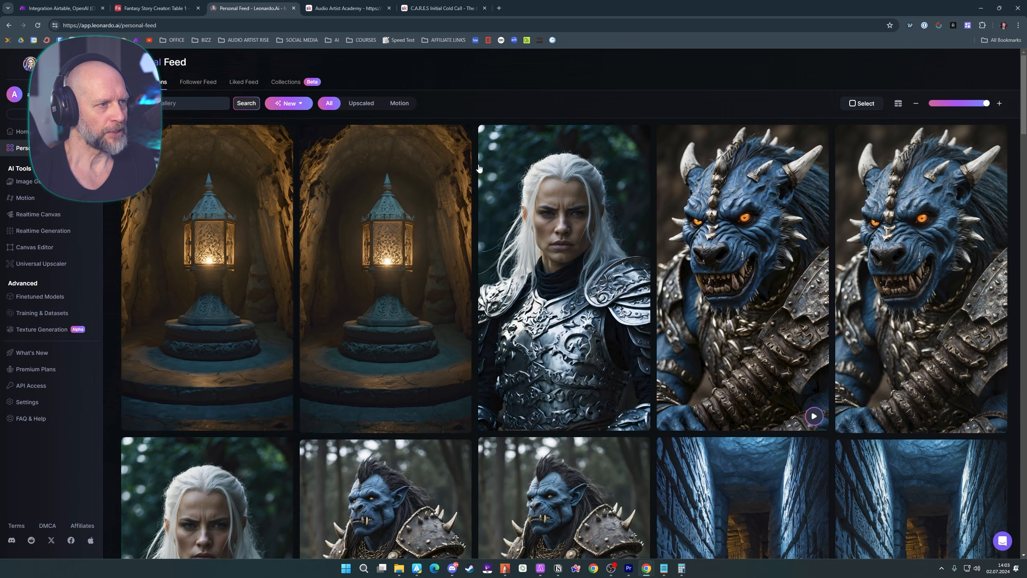
{"action": "scroll", "coordinate": [476, 162], "scroll_direction": "down", "scroll_amount": 5}
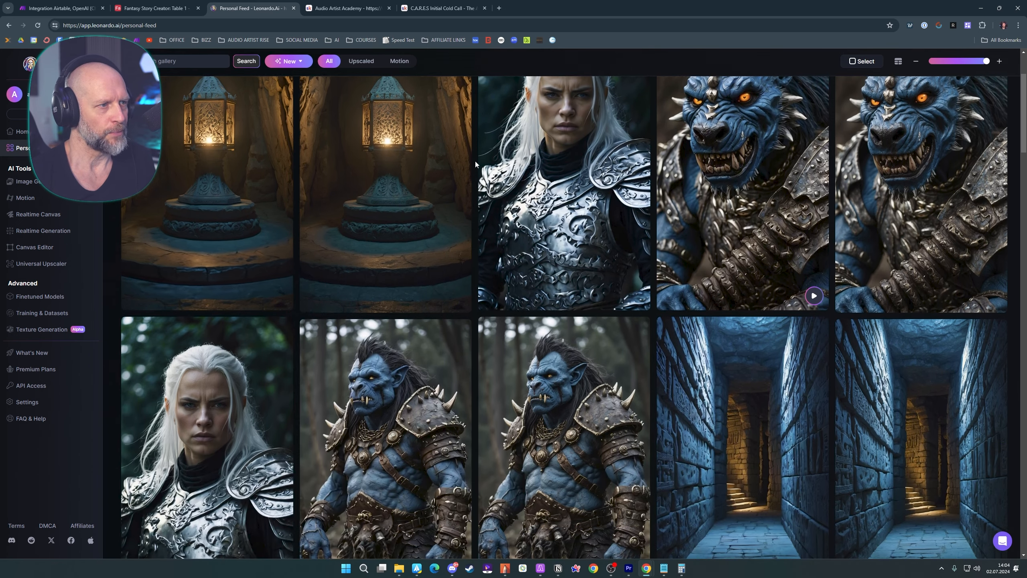
{"action": "scroll", "coordinate": [475, 160], "scroll_direction": "down", "scroll_amount": 5}
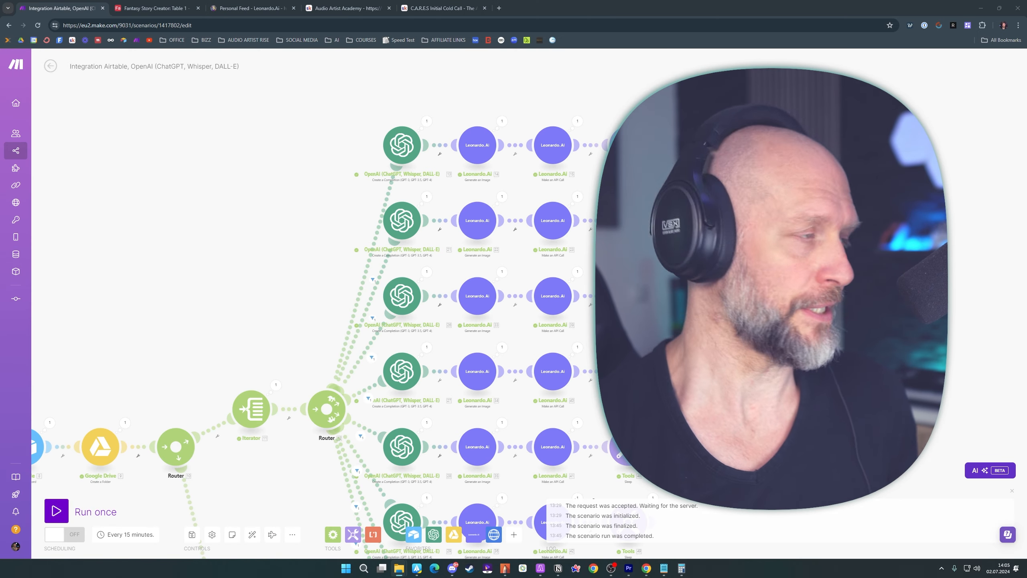
Switch to File Explorer and play Arlas Chapter I.mp4 from the Story of Arlas (1) folder inside FANTASY STORY CREATOR
{"action": "left_click_drag", "start_coordinate": [0, 135], "coordinate": [439, 146]}
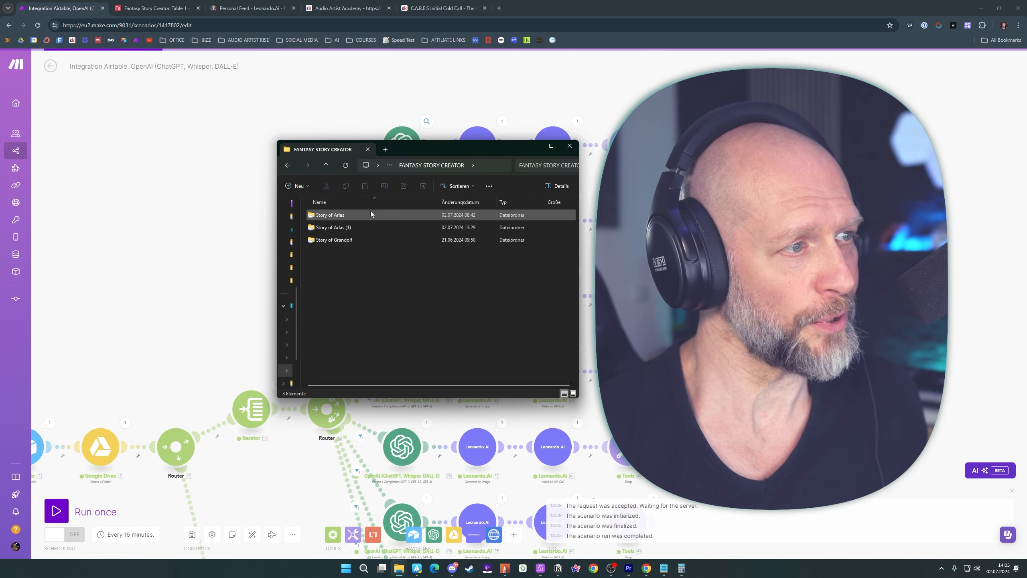
{"action": "left_click", "coordinate": [321, 215]}
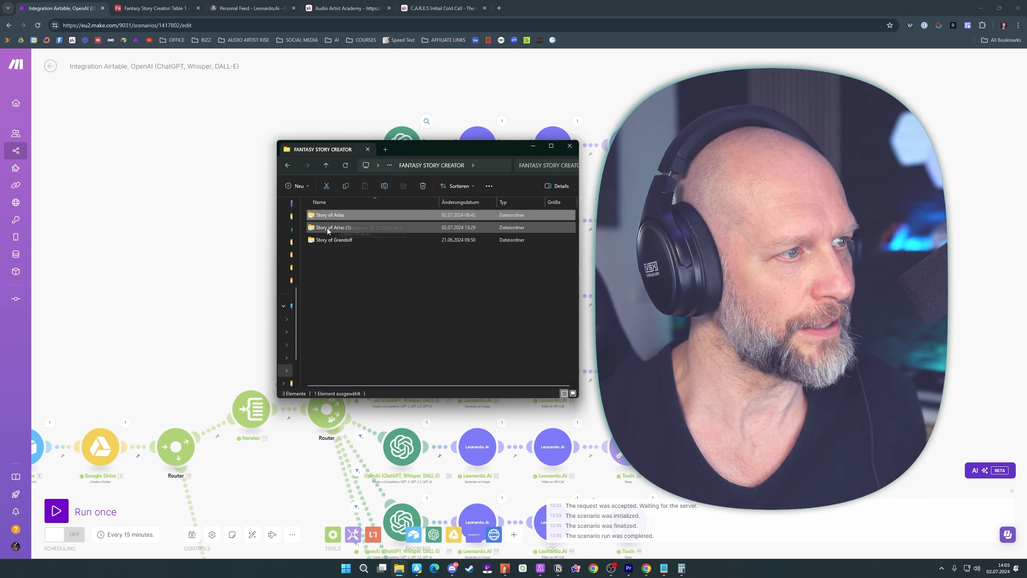
{"action": "left_click", "coordinate": [320, 228]}
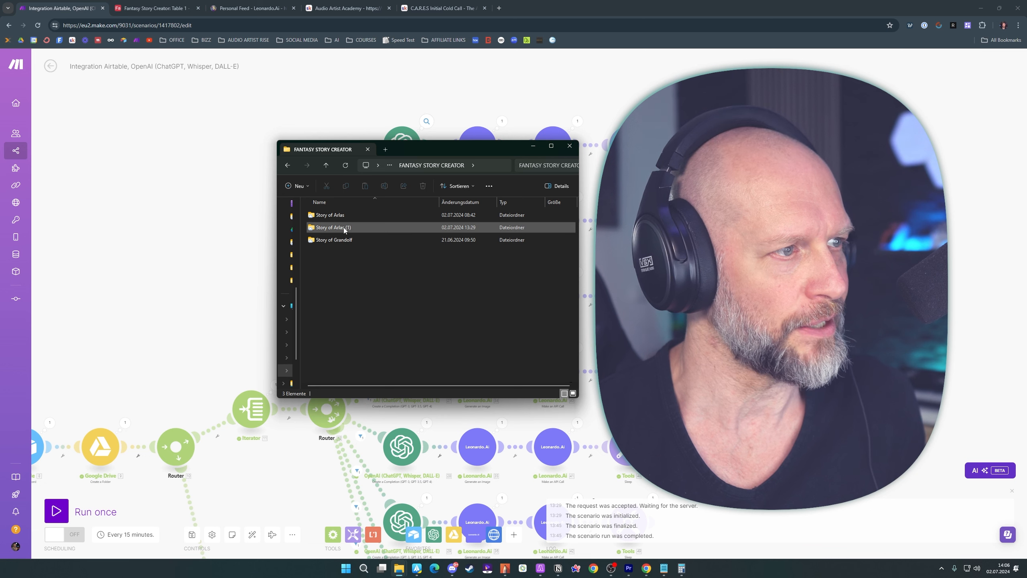
{"action": "double_click", "coordinate": [343, 228]}
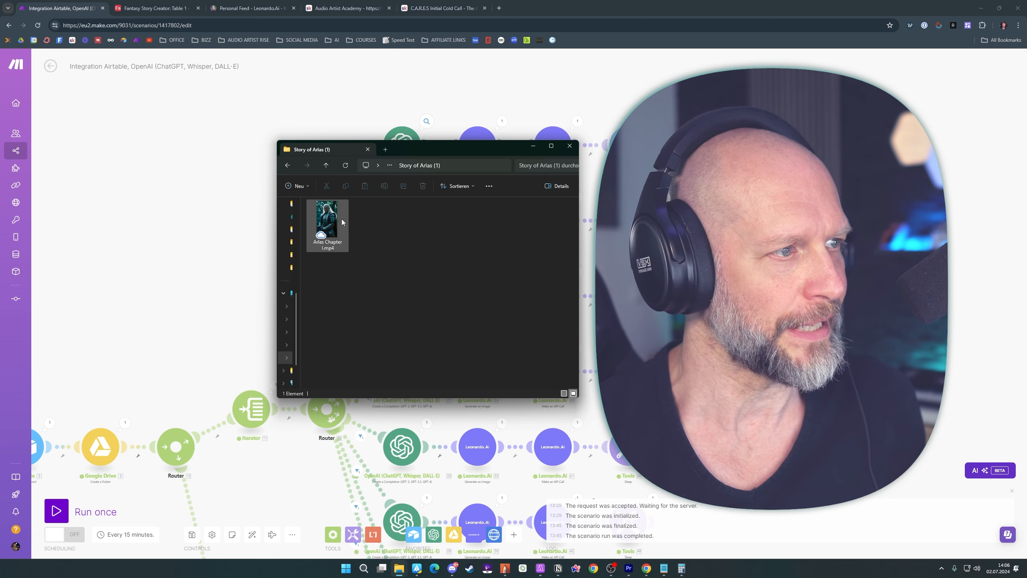
{"action": "double_click", "coordinate": [328, 217]}
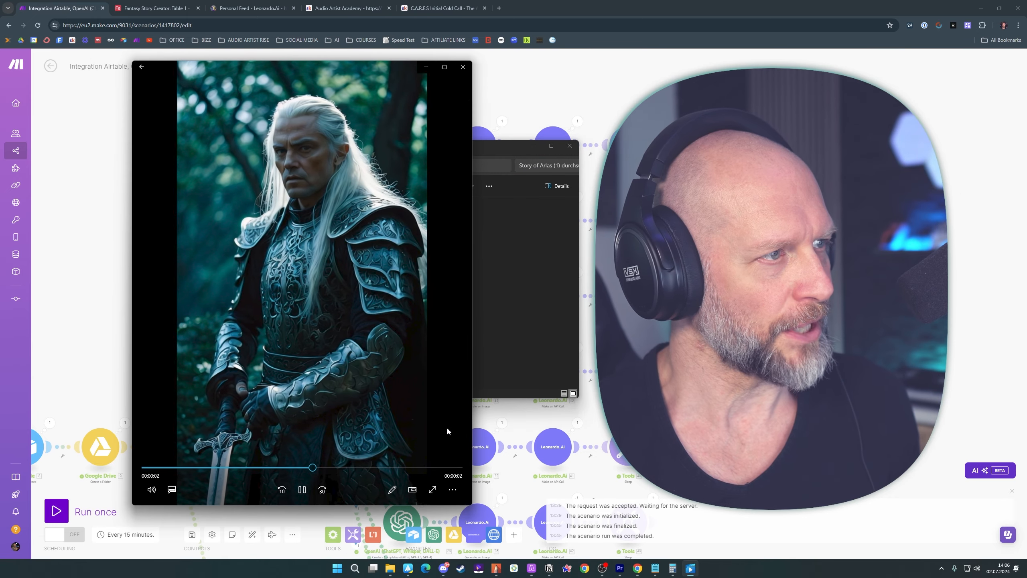
{"action": "left_click", "coordinate": [463, 69]}
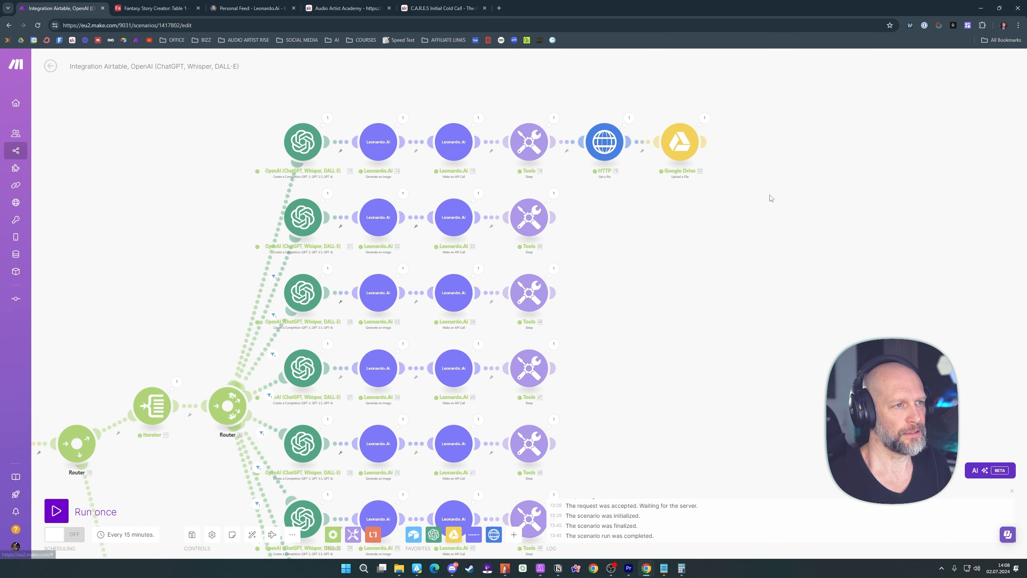
Clone the first route's HTTP Get a file module and attach the copy after the second route's Sleep module
{"action": "right_click", "coordinate": [604, 144]}
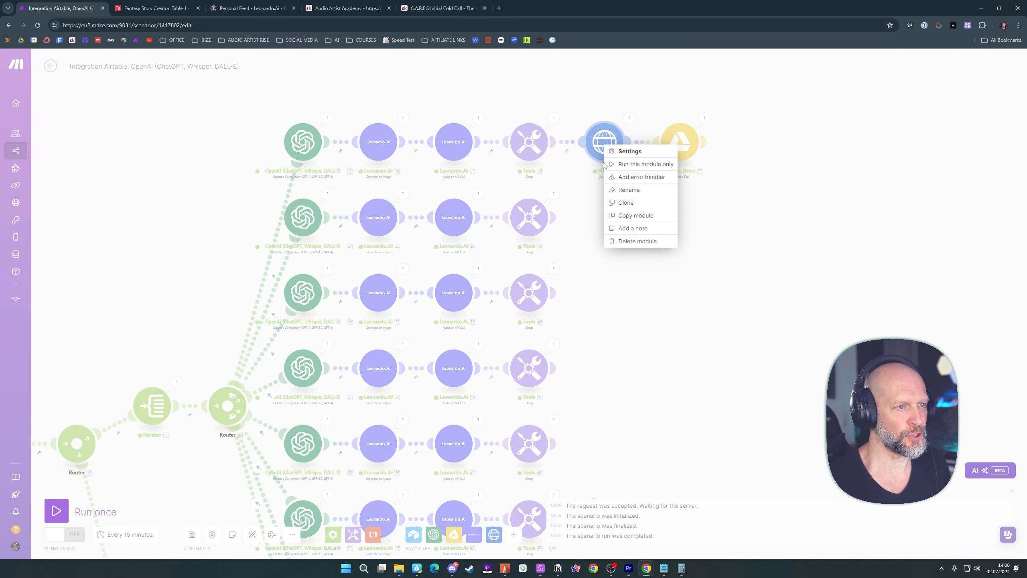
{"action": "left_click", "coordinate": [626, 202]}
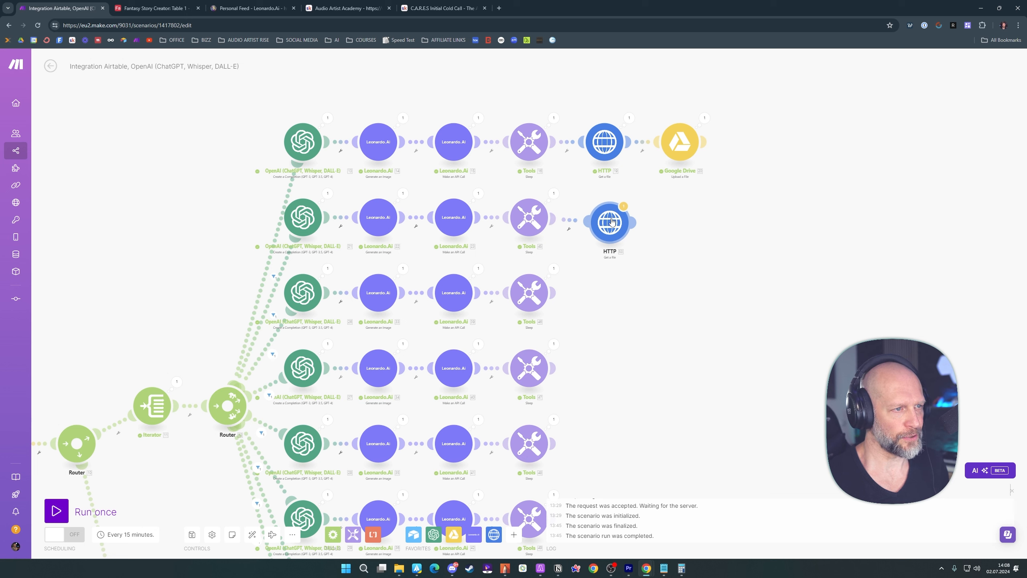
{"action": "left_click", "coordinate": [615, 222]}
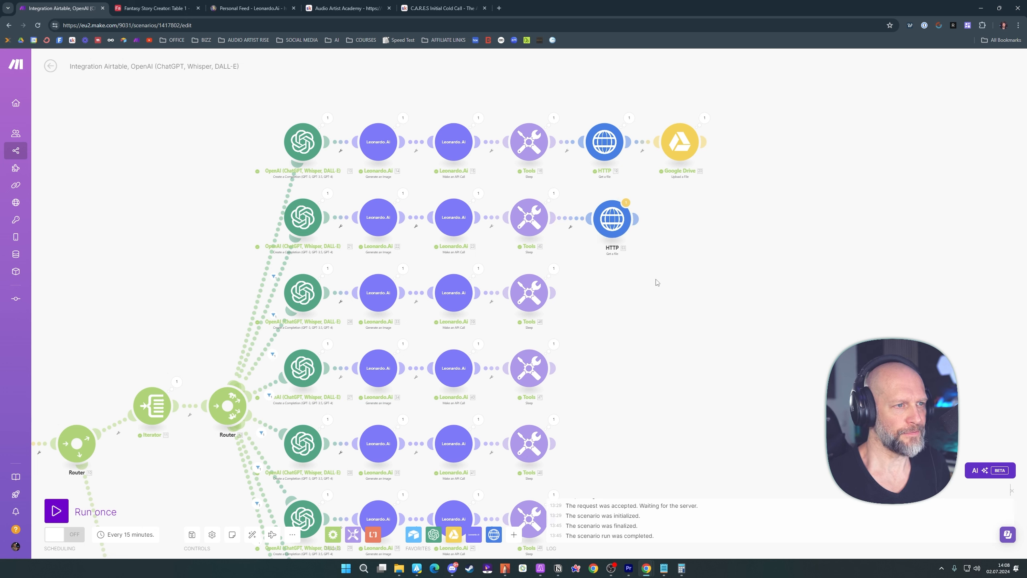
Replace both ID placeholders in the second route's HTTP URL with motionSvdGenerationJob generationId from that route's Leonardo.Ai API call, and save
{"action": "left_click", "coordinate": [614, 228]}
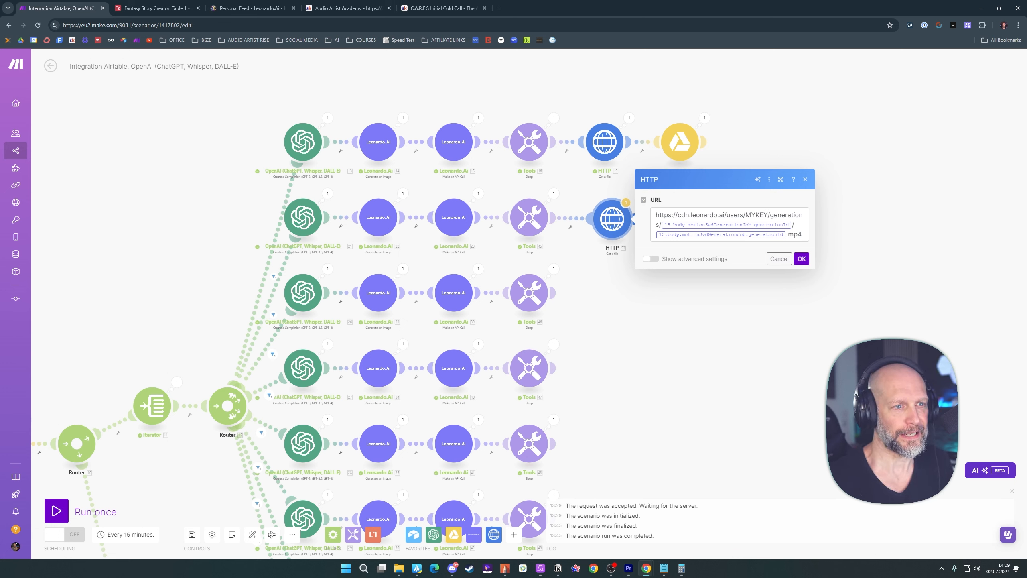
{"action": "left_click", "coordinate": [791, 223]}
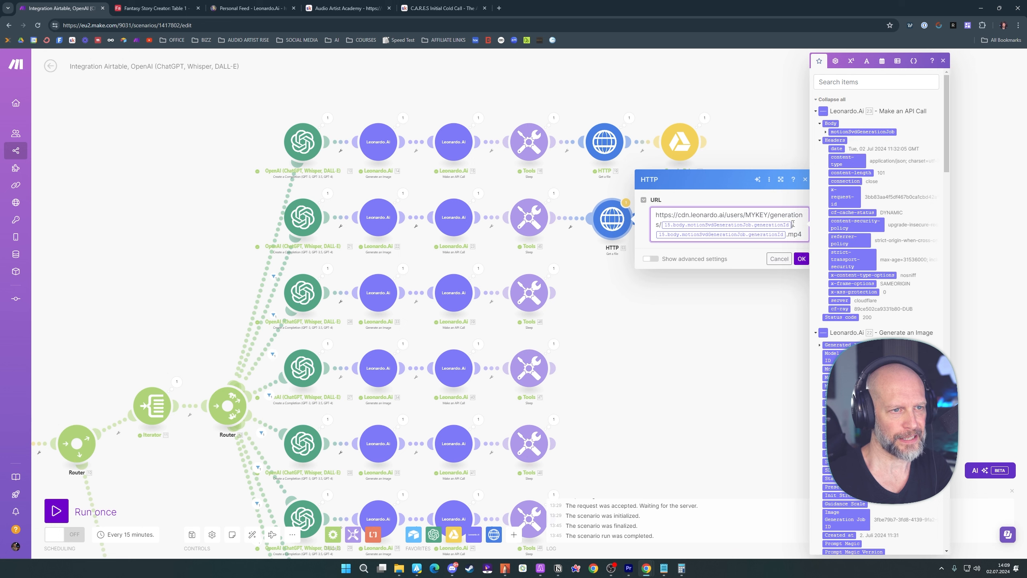
{"action": "key", "text": "BackSpace"}
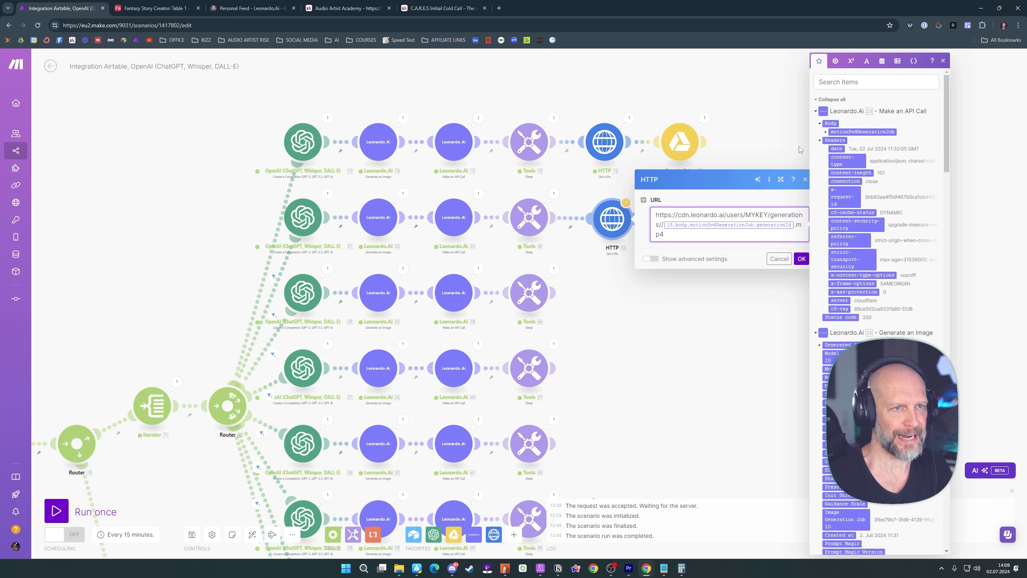
{"action": "left_click", "coordinate": [825, 133]}
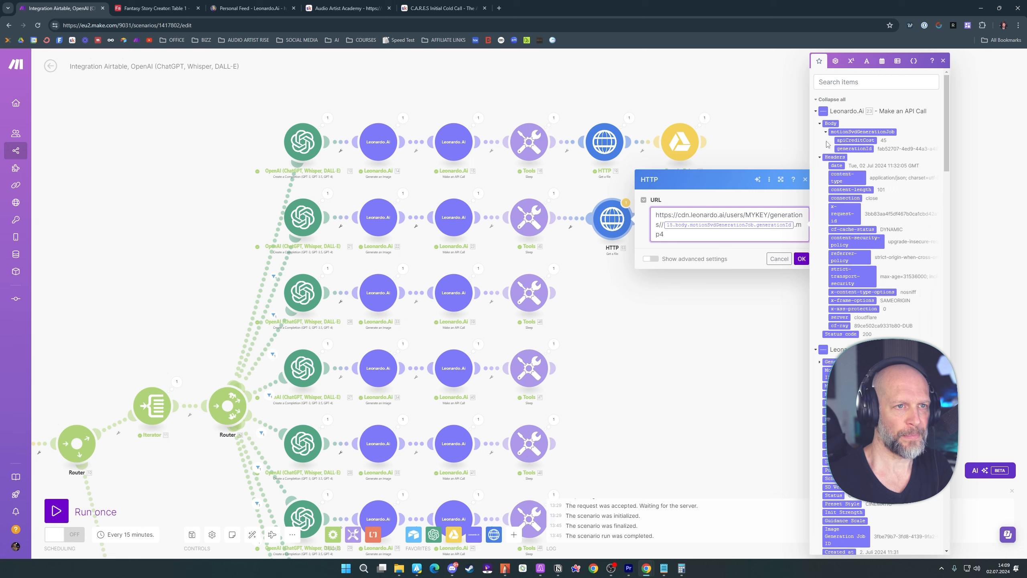
{"action": "left_click", "coordinate": [852, 149]}
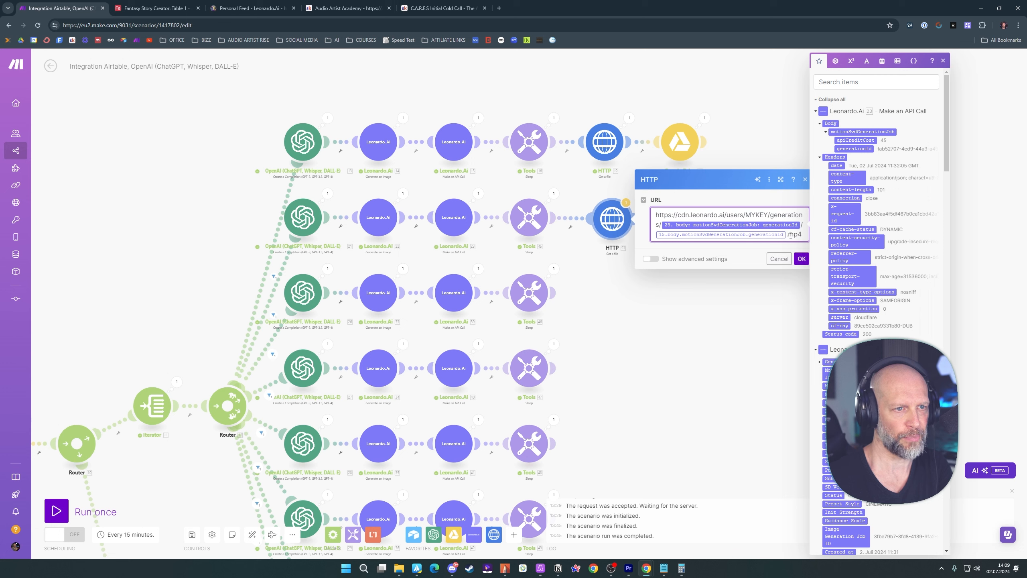
{"action": "key", "text": "BackSpace"}
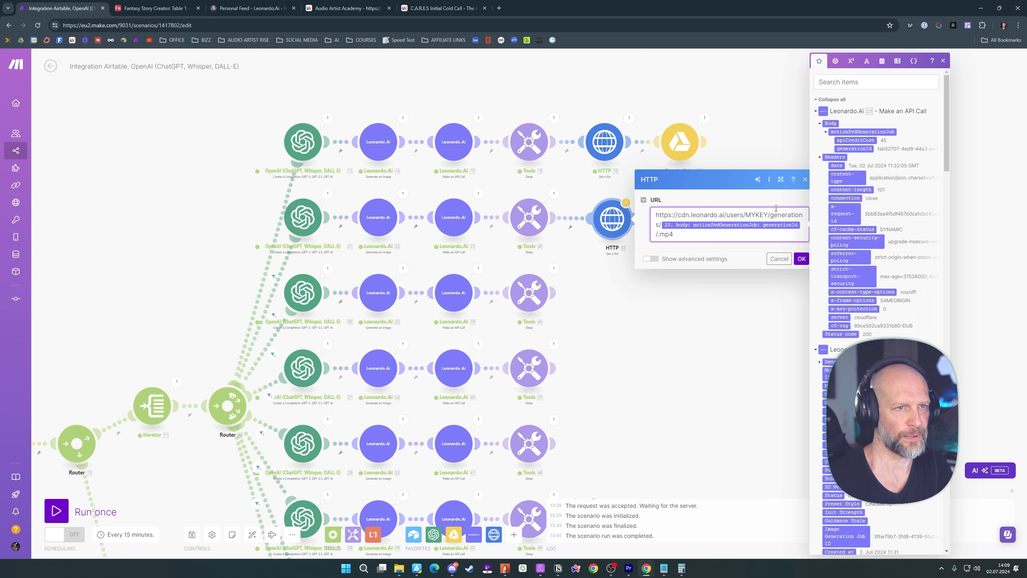
{"action": "left_click", "coordinate": [852, 149]}
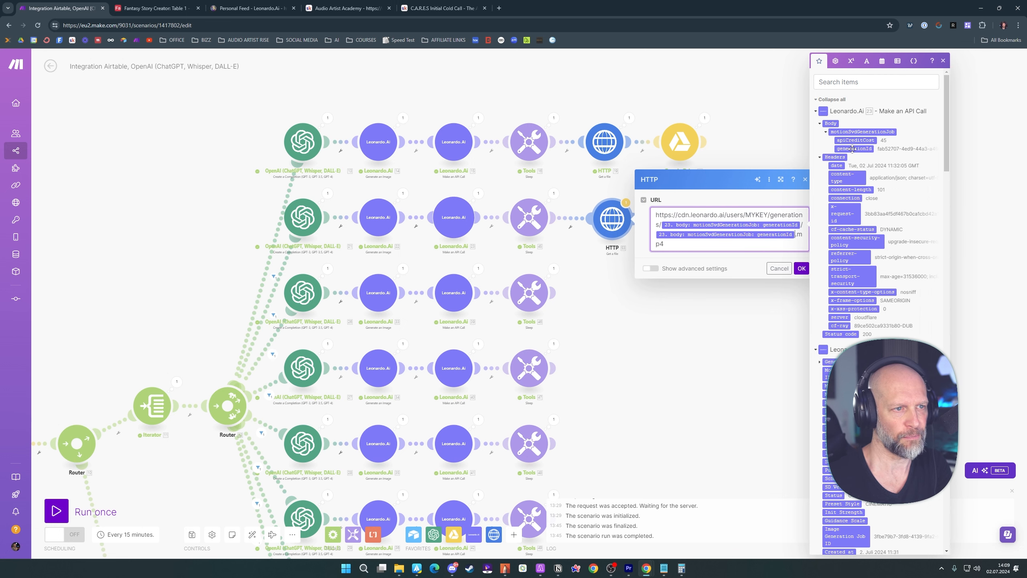
{"action": "left_click", "coordinate": [749, 259]}
{"action": "left_click", "coordinate": [801, 269]}
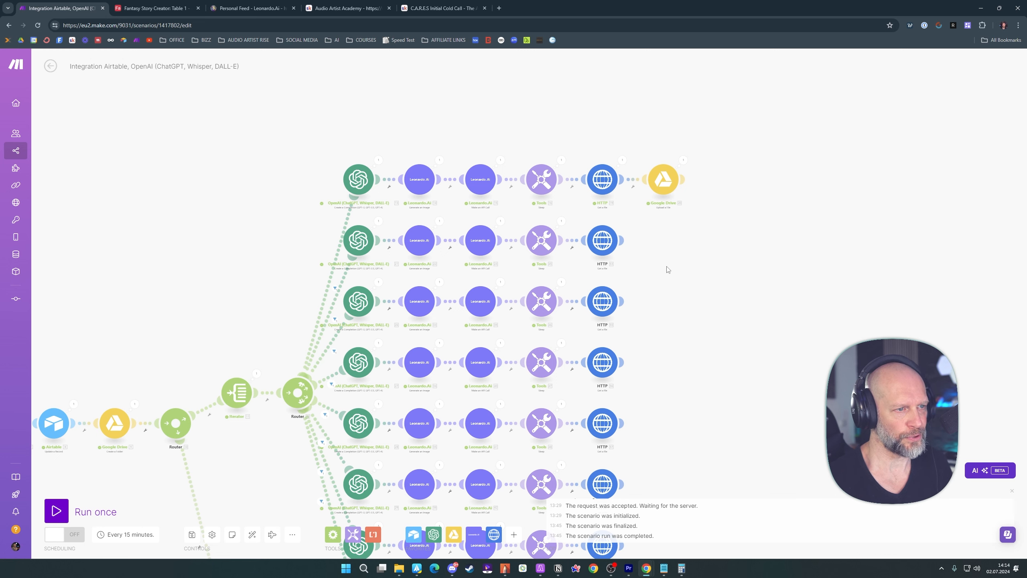
Clone the first route's Google Drive upload module onto the second route and set its file name to Hero Name Chapter II.mp4
{"action": "right_click", "coordinate": [663, 183]}
{"action": "left_click", "coordinate": [687, 240]}
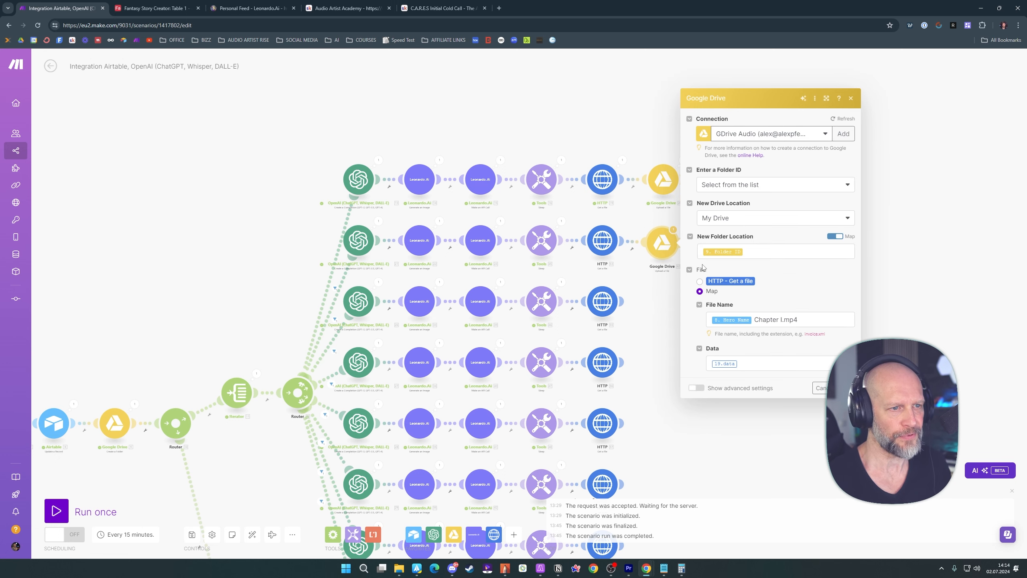
{"action": "left_click", "coordinate": [827, 286]}
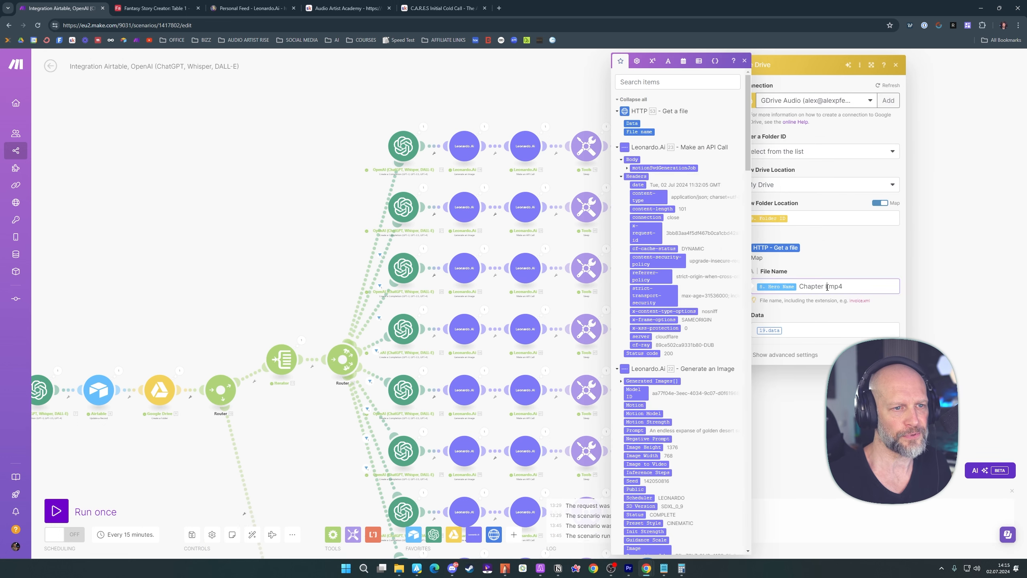
{"action": "type", "text": "I"}
{"action": "left_click", "coordinate": [888, 315]}
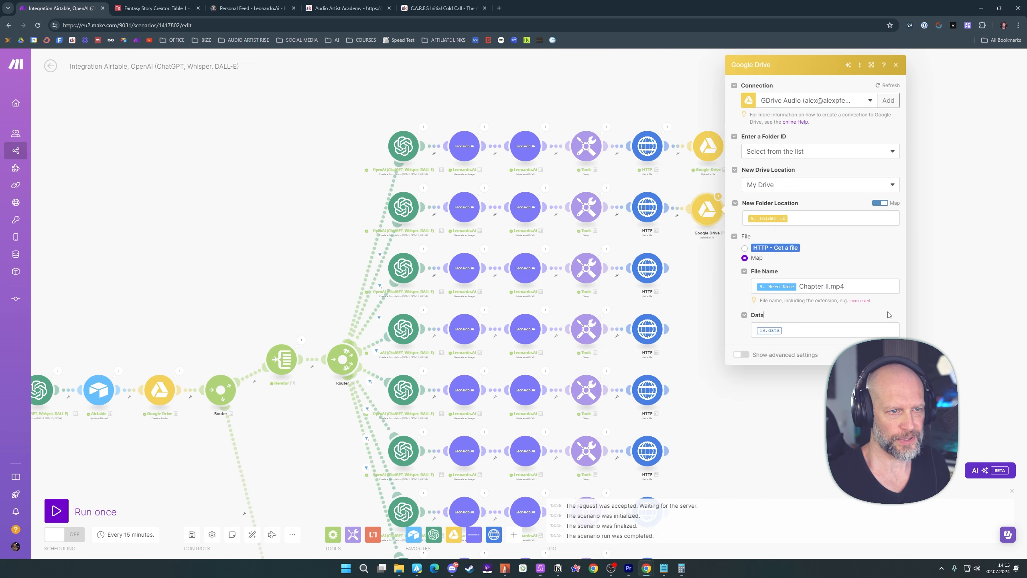
Map the second Google Drive module's Data field to Data from the second route's HTTP Get a file module
{"action": "left_click", "coordinate": [792, 335]}
{"action": "key", "text": "BackSpace"}
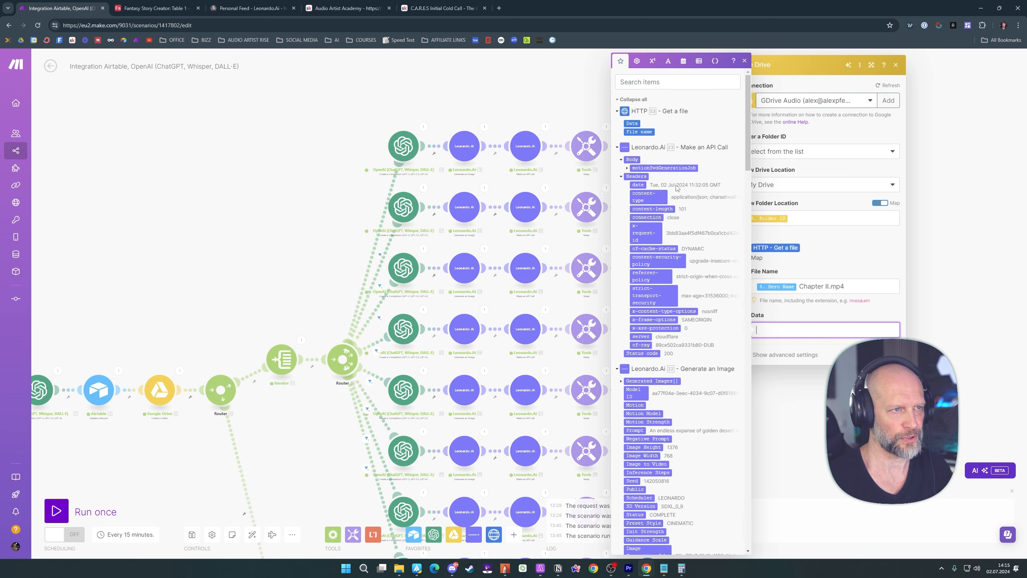
{"action": "left_click_drag", "start_coordinate": [546, 107], "coordinate": [384, 126]}
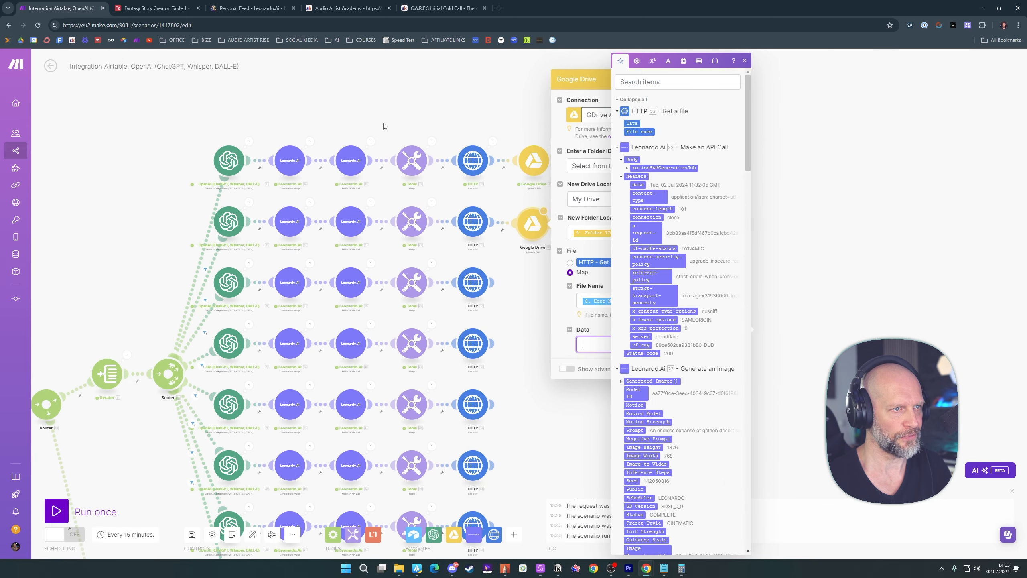
{"action": "left_click", "coordinate": [633, 124]}
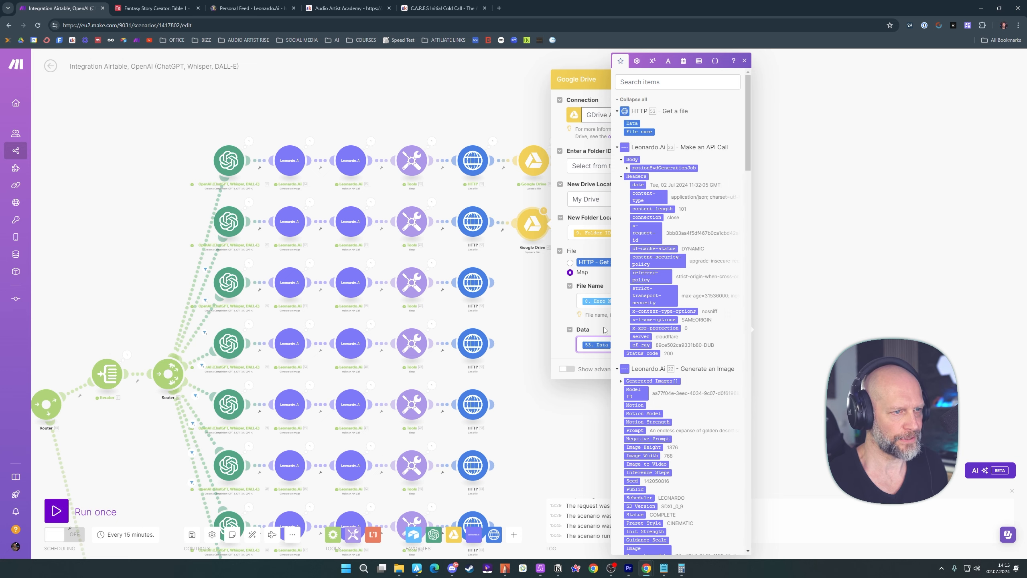
{"action": "left_click", "coordinate": [595, 328]}
{"action": "left_click", "coordinate": [718, 369]}
Clone the second route's Google Drive module onto the third route and set its file name to Hero Name Chapter III.mp4
{"action": "right_click", "coordinate": [532, 223]}
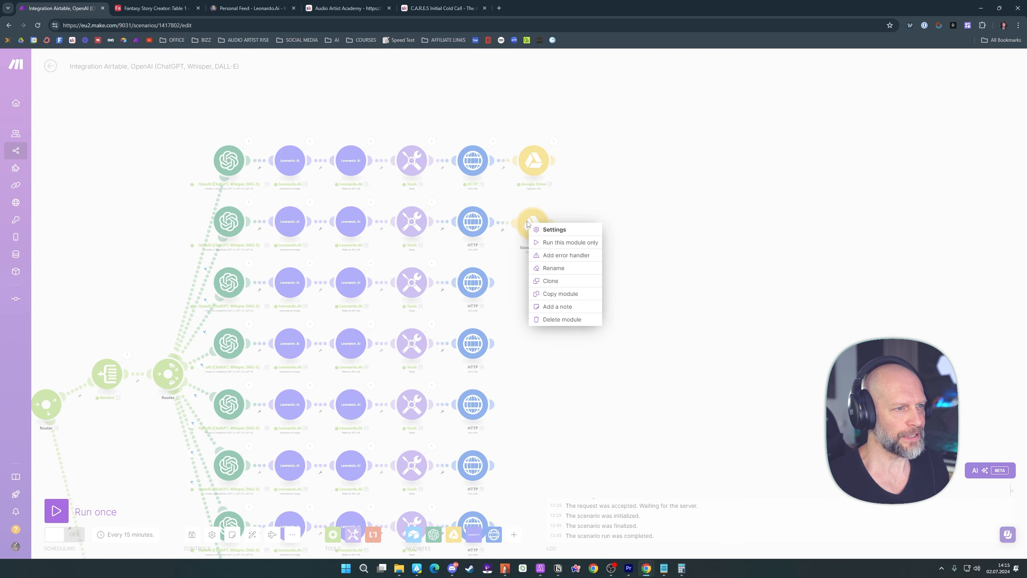
{"action": "left_click", "coordinate": [564, 281]}
{"action": "left_click", "coordinate": [538, 285]}
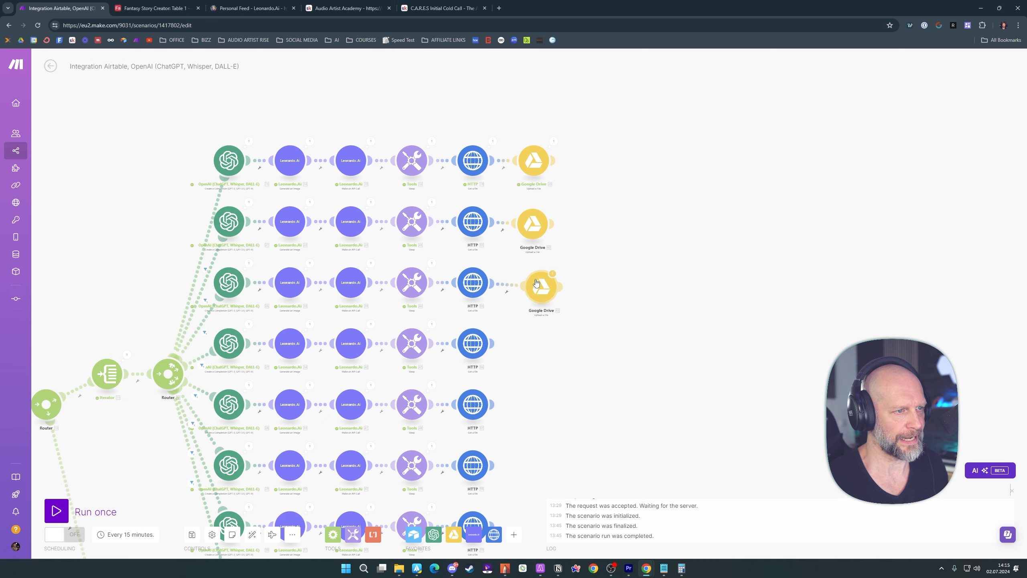
{"action": "left_click", "coordinate": [539, 286]}
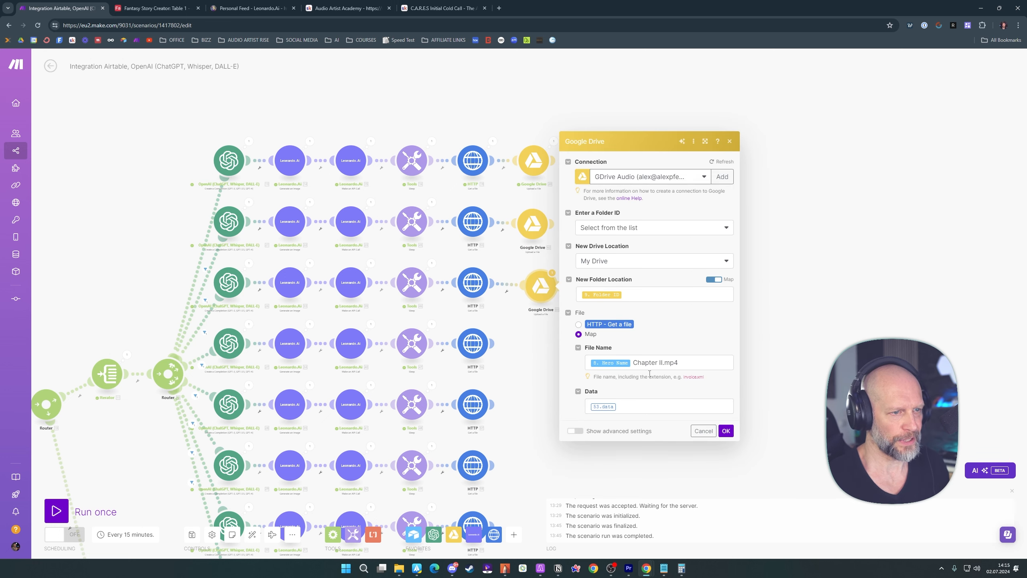
{"action": "left_click", "coordinate": [662, 364]}
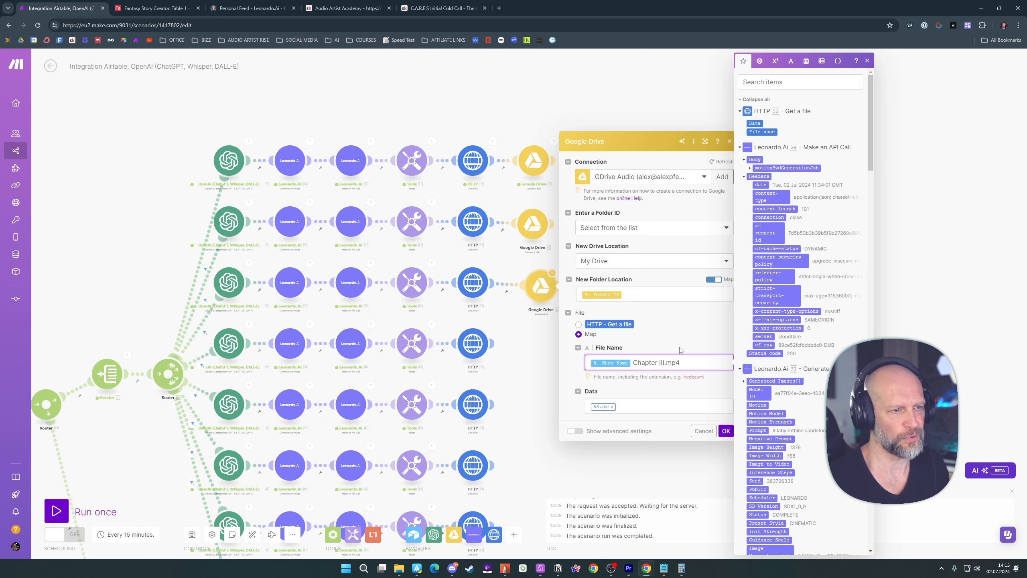
{"action": "left_click", "coordinate": [694, 335]}
Map the third Google Drive module's Data field to Data from the third route's HTTP Get a file module
{"action": "left_click", "coordinate": [627, 405]}
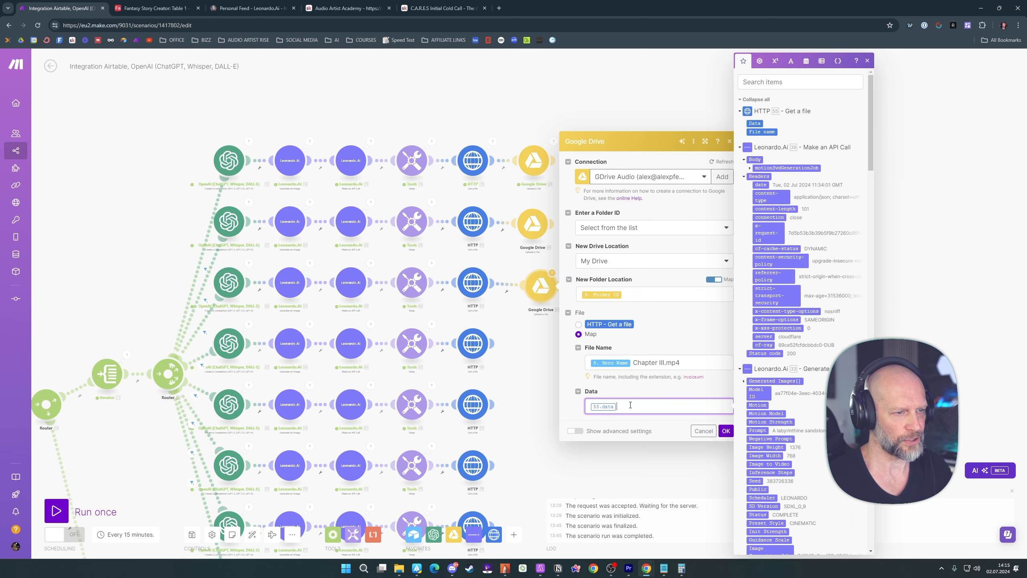
{"action": "key", "text": "BackSpace"}
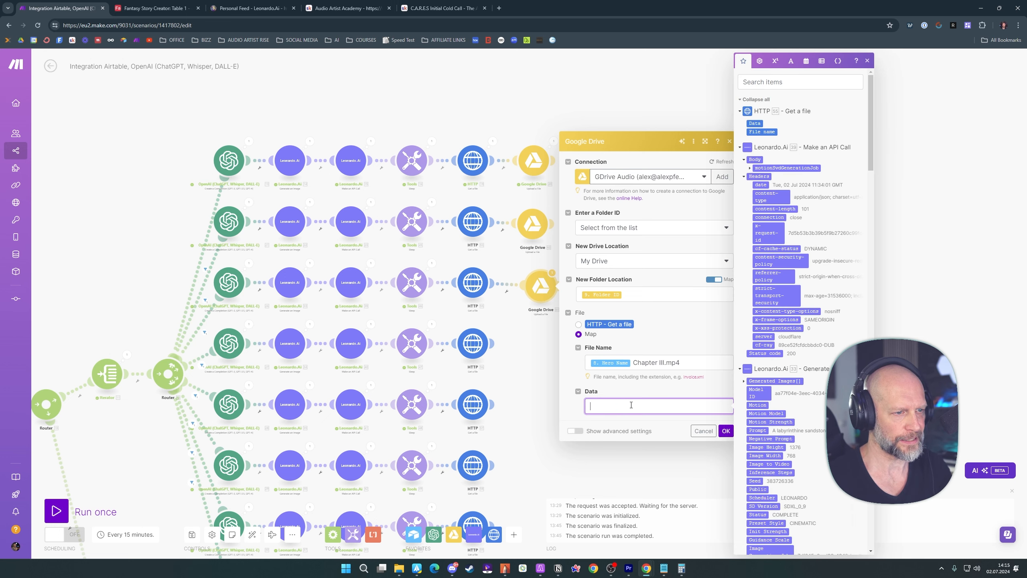
{"action": "left_click", "coordinate": [756, 123]}
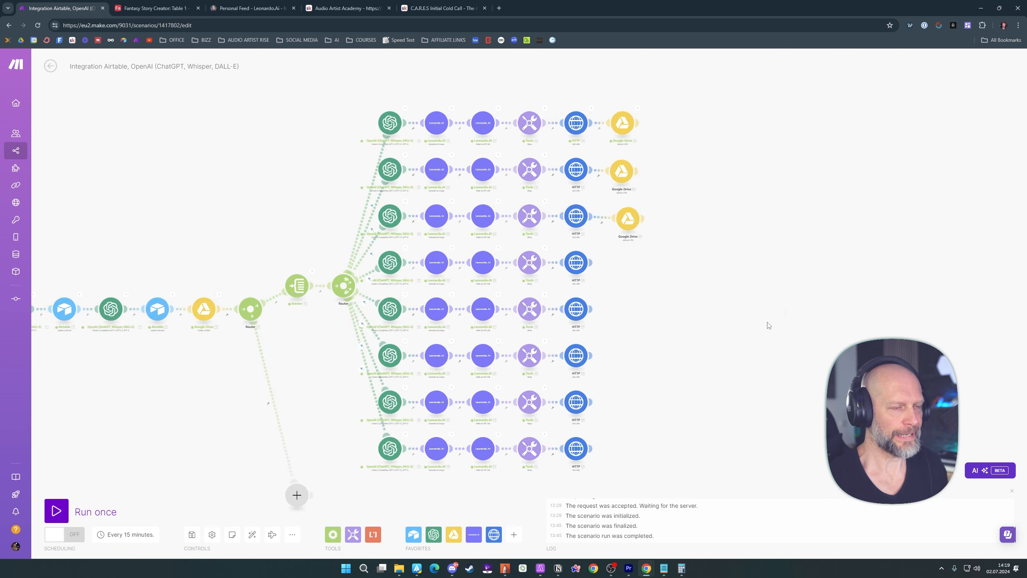
Clone the third route's Google Drive module, attach it after the fourth route's HTTP module, and open its settings
{"action": "scroll", "coordinate": [767, 325], "scroll_direction": "up", "scroll_amount": 3}
{"action": "left_click_drag", "start_coordinate": [701, 288], "coordinate": [709, 322]}
{"action": "right_click", "coordinate": [591, 228]}
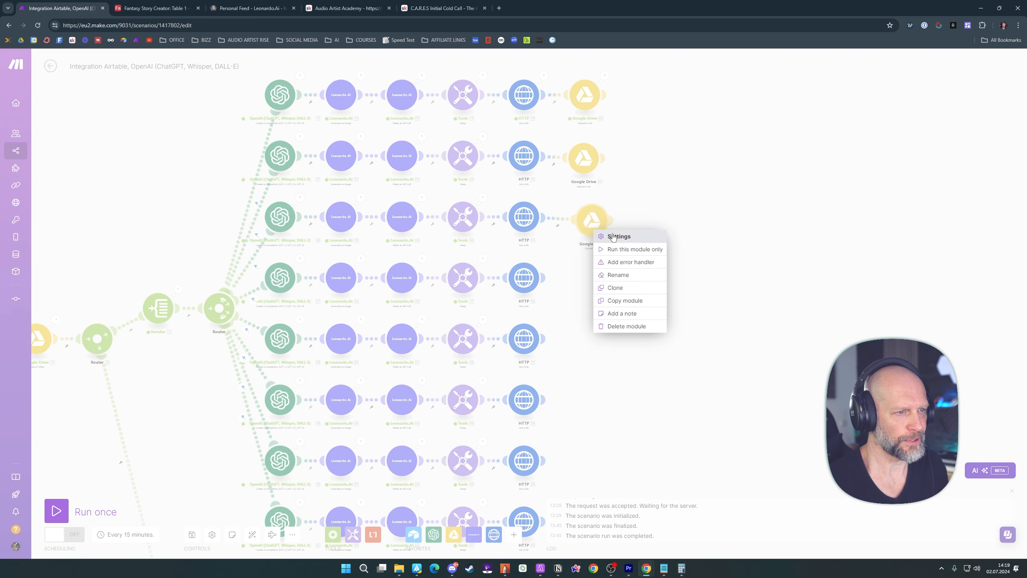
{"action": "left_click", "coordinate": [619, 286]}
{"action": "left_click", "coordinate": [601, 288]}
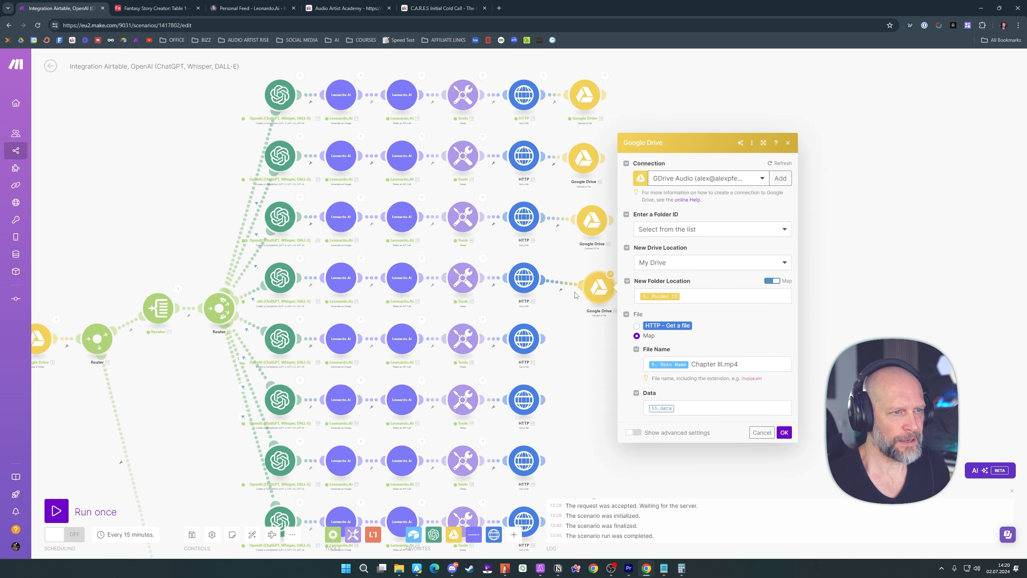
Set the fourth route's Google Drive file name to Hero Name Chapter IV.mp4
{"action": "left_click", "coordinate": [723, 364]}
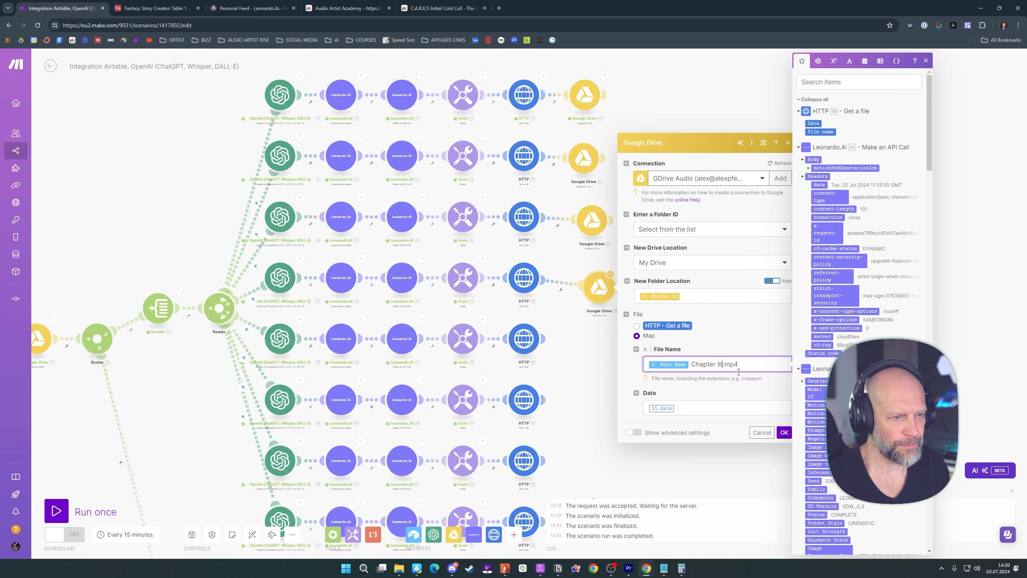
{"action": "key", "text": "BackSpace"}
{"action": "key", "text": "BackSpace"}
{"action": "key", "text": "BackSpace"}
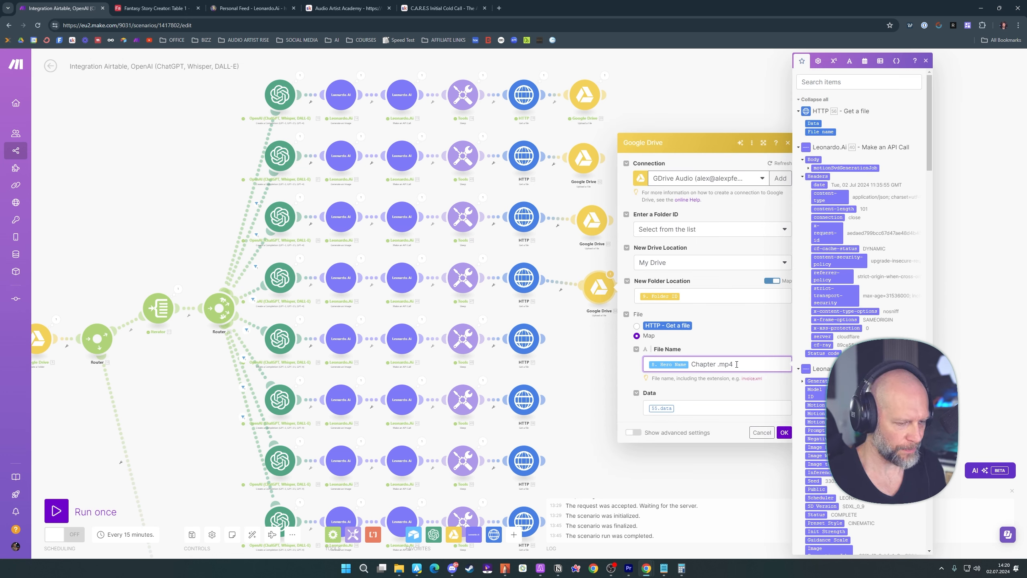
{"action": "type", "text": "IV"}
{"action": "left_click", "coordinate": [728, 342]}
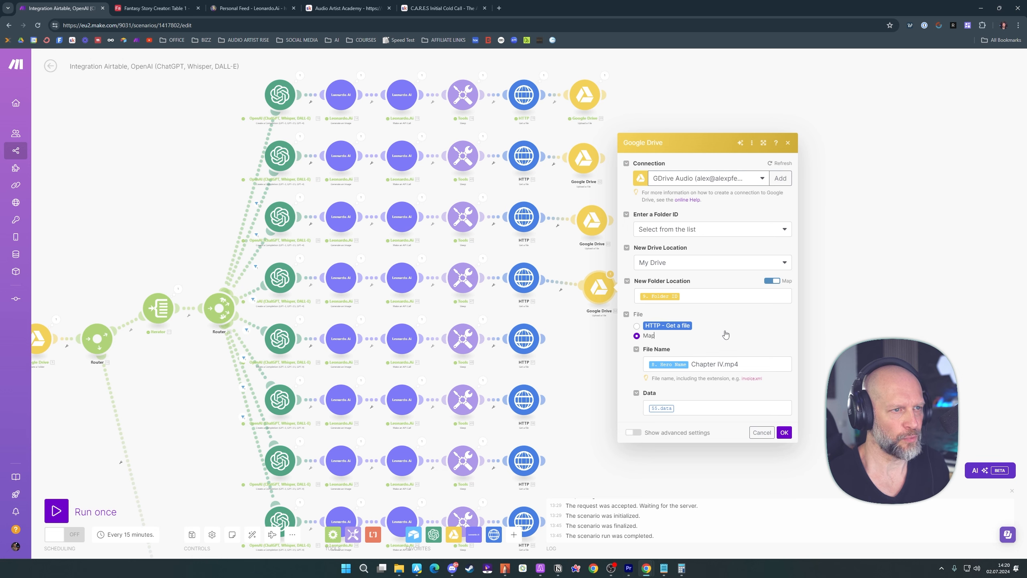
Map the fourth Google Drive module's Data field to Data from the fourth route's HTTP Get a file module
{"action": "left_click", "coordinate": [682, 407]}
{"action": "key", "text": "BackSpace"}
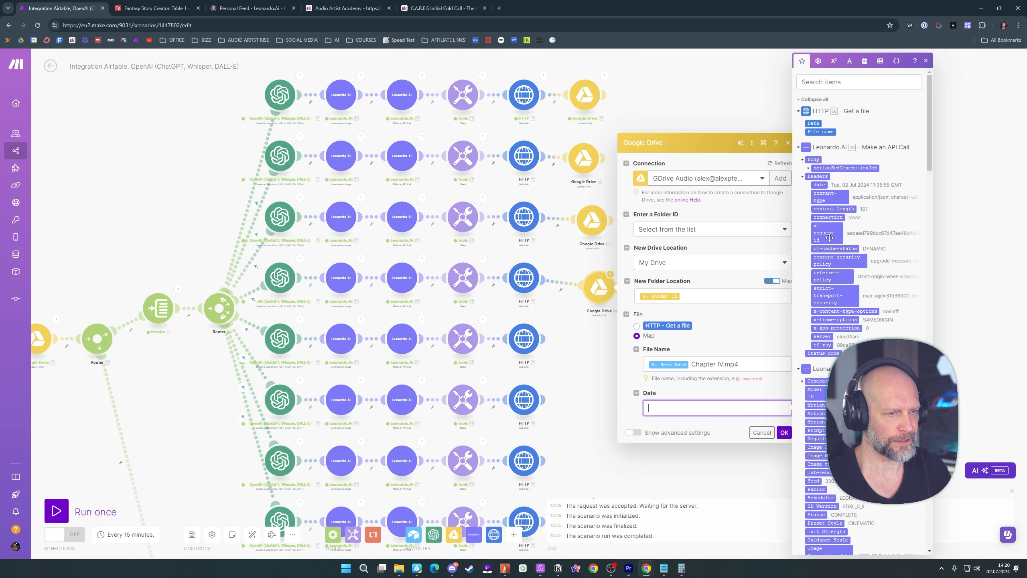
{"action": "left_click", "coordinate": [814, 123]}
Clone the fourth route's Google Drive module, attach it after the fifth route's HTTP module, and open its settings
{"action": "right_click", "coordinate": [593, 194]}
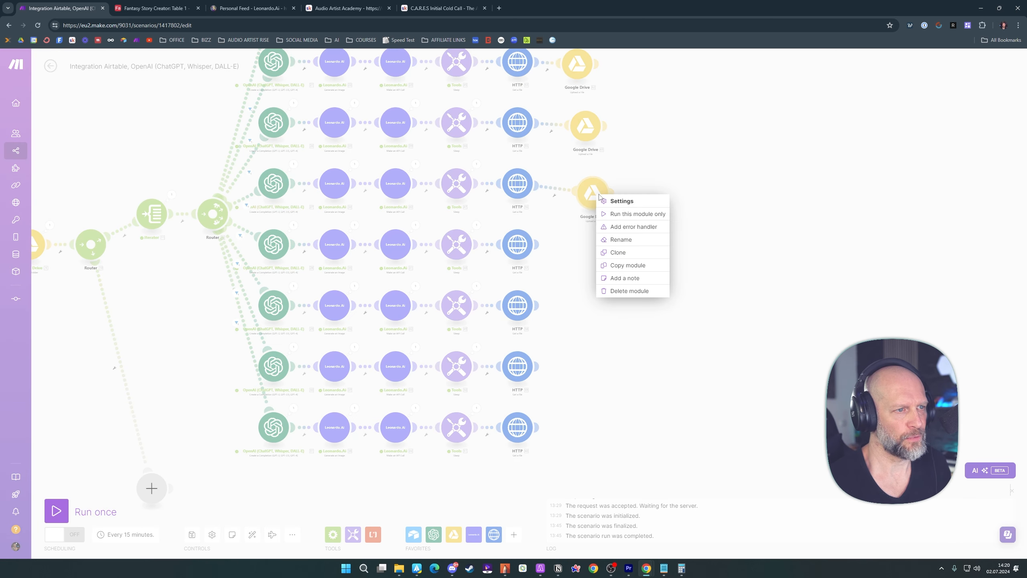
{"action": "left_click", "coordinate": [615, 254]}
{"action": "left_click", "coordinate": [594, 260]}
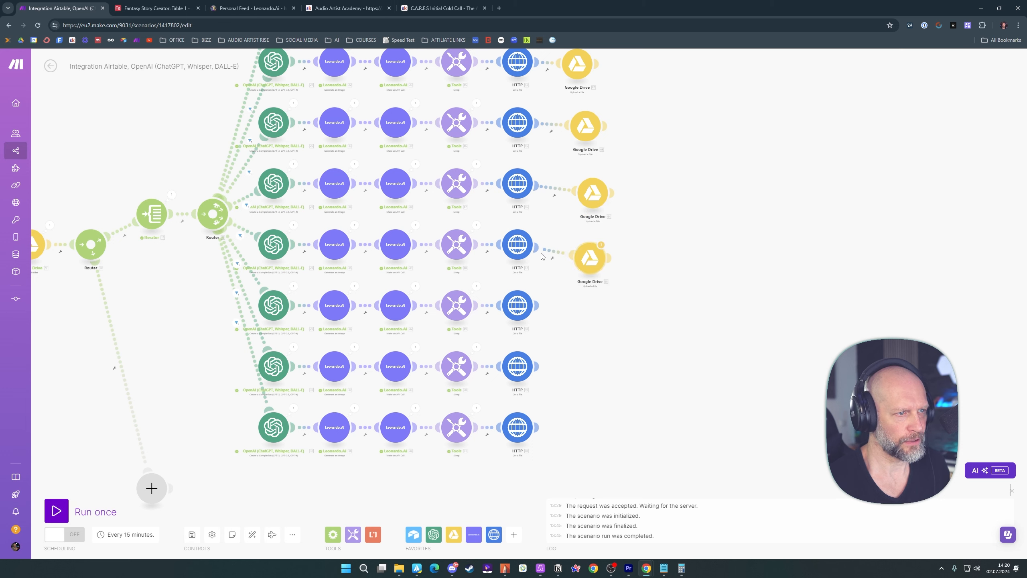
{"action": "left_click", "coordinate": [596, 262]}
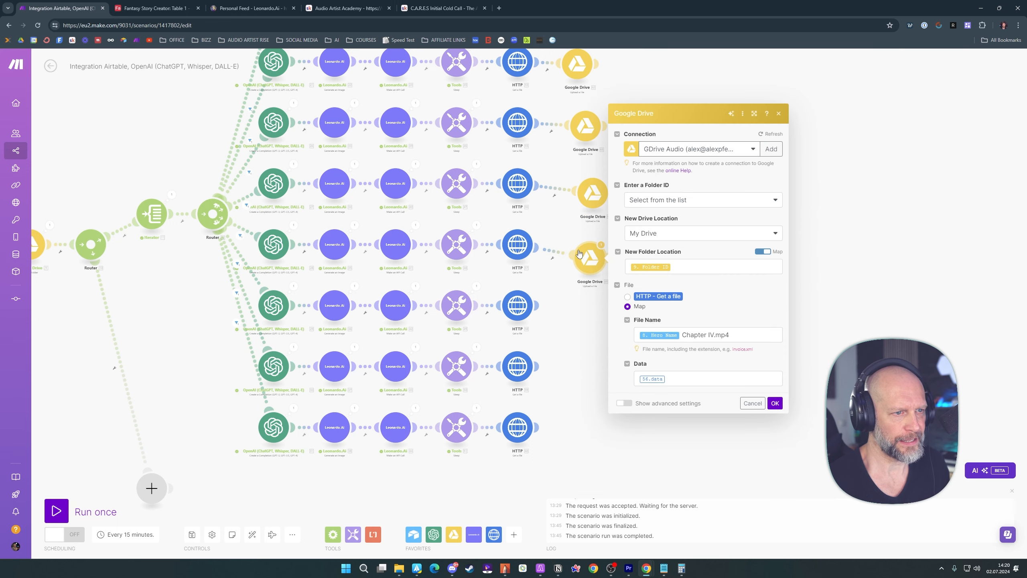
Set the fifth Google Drive file name to Hero Name Chapter V.mp4 and map Data from the fifth route's HTTP module
{"action": "left_click", "coordinate": [711, 335]}
{"action": "key", "text": "BackSpace"}
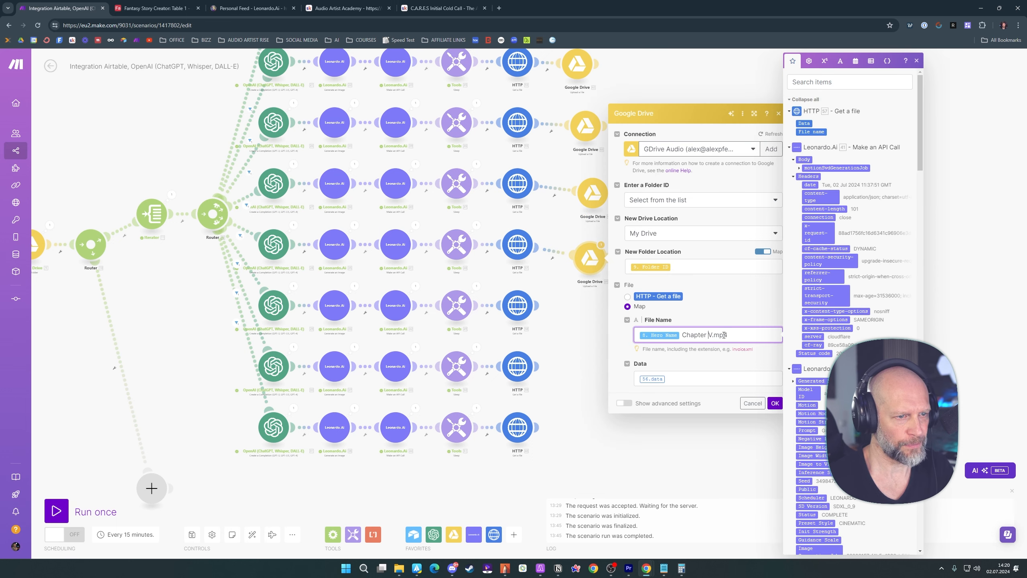
{"action": "key", "text": "Tab"}
{"action": "key", "text": "BackSpace"}
{"action": "left_click", "coordinate": [808, 123]}
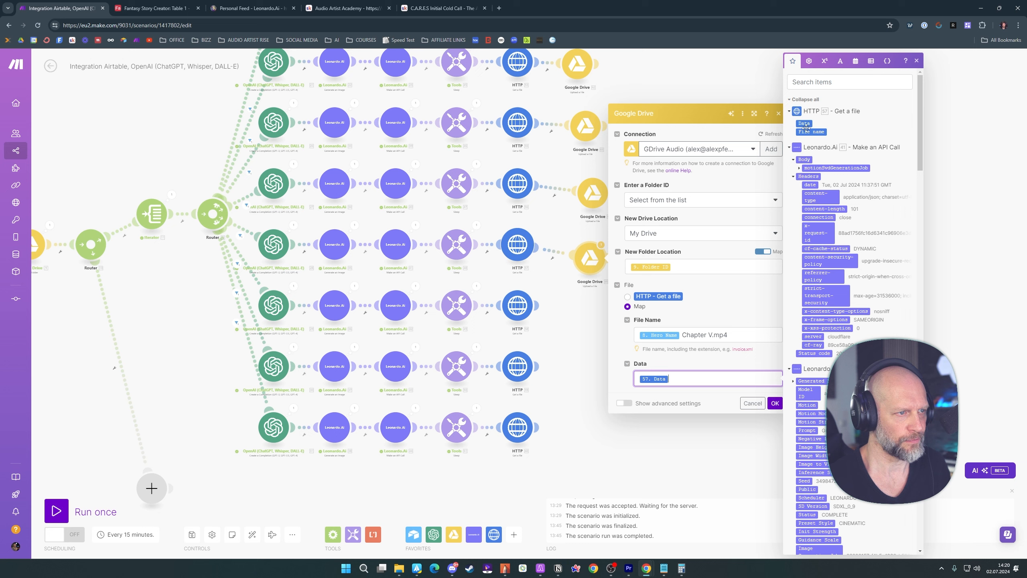
{"action": "left_click", "coordinate": [775, 403]}
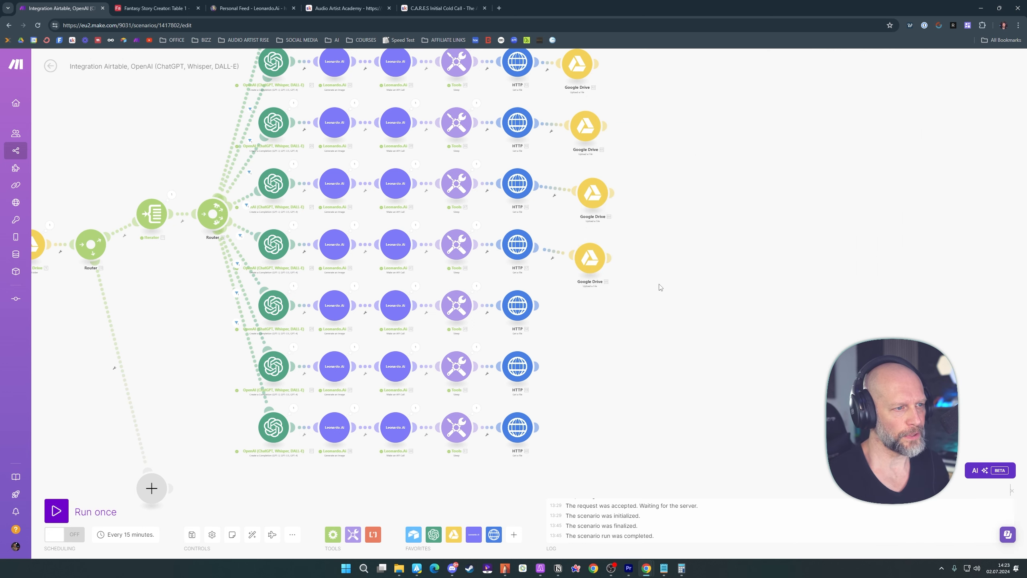
Clone the fifth route's Google Drive module, attach it after the sixth route's HTTP module, and open its settings
{"action": "right_click", "coordinate": [591, 261]}
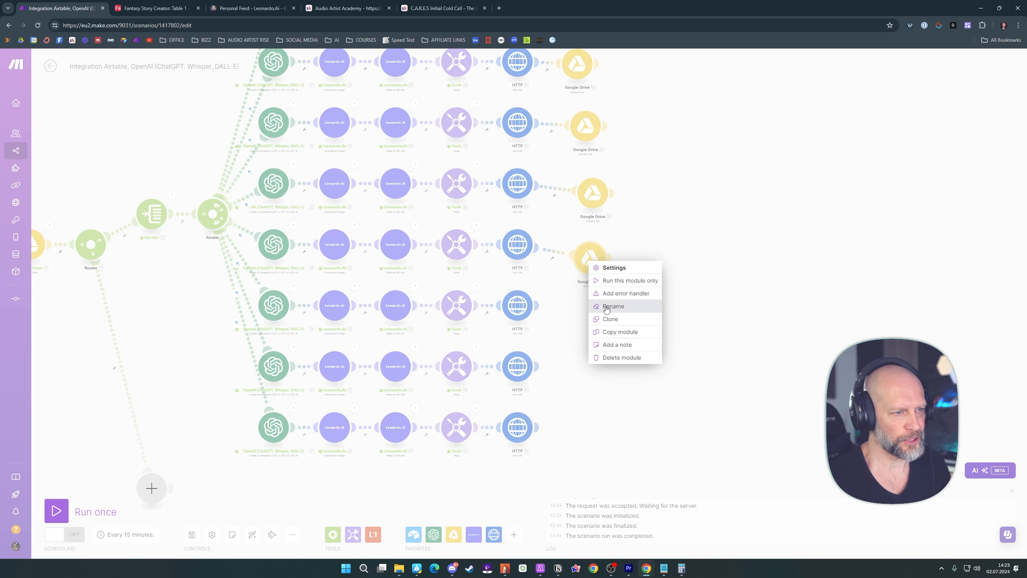
{"action": "left_click", "coordinate": [614, 323]}
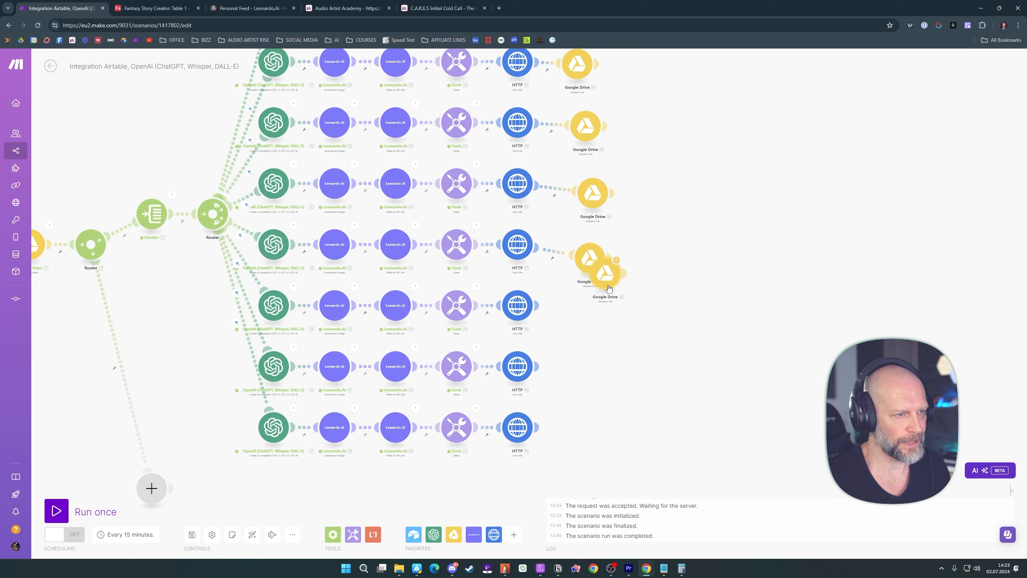
{"action": "mouse_move", "coordinate": [600, 278]}
{"action": "left_mouse_down"}
{"action": "mouse_move", "coordinate": [592, 319]}
{"action": "mouse_move", "coordinate": [581, 320]}
{"action": "left_mouse_up"}
{"action": "left_click", "coordinate": [581, 317]}
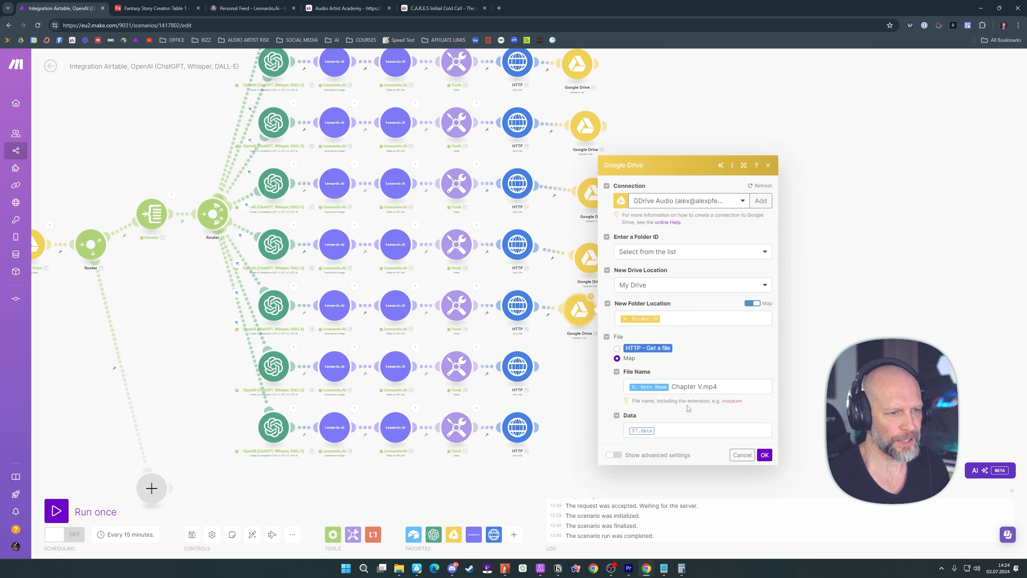
Set the sixth Google Drive file name to Hero Name Chapter VI Hero.mp4 and map Data from the sixth route's HTTP module
{"action": "left_click", "coordinate": [702, 387]}
{"action": "type", "text": "Ia"}
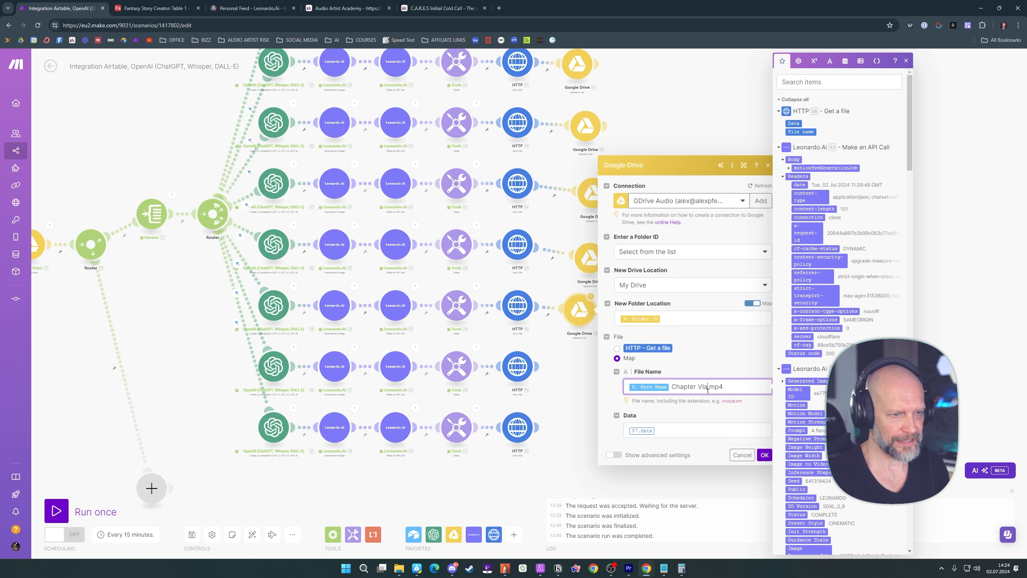
{"action": "left_click", "coordinate": [724, 417]}
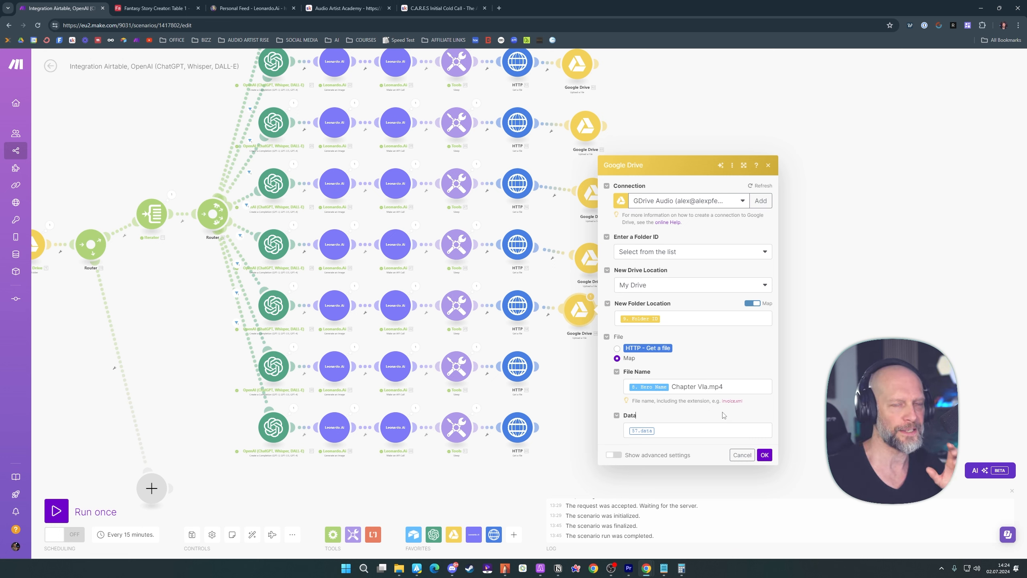
{"action": "left_click", "coordinate": [708, 387]}
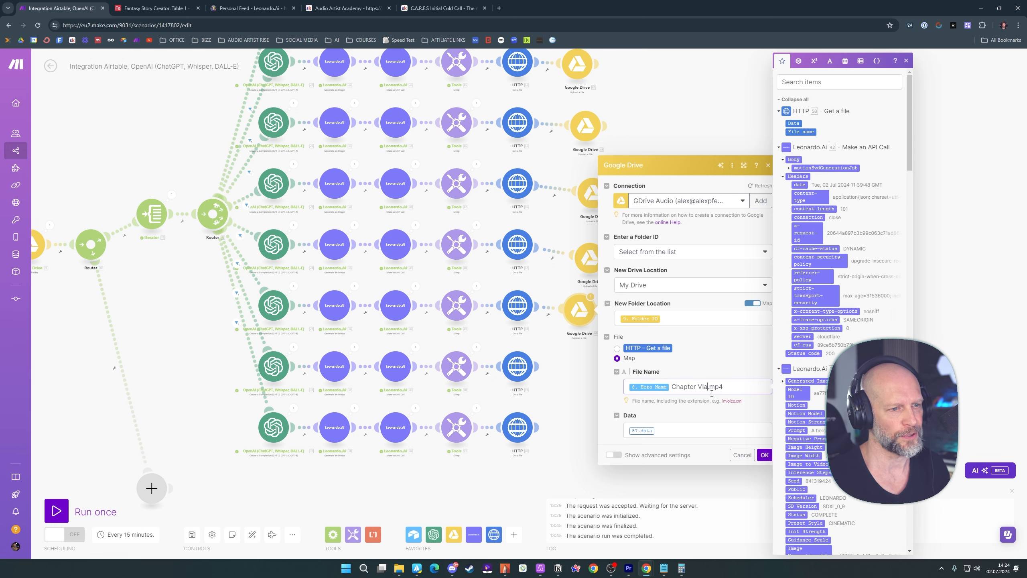
{"action": "type", "text": ". "}
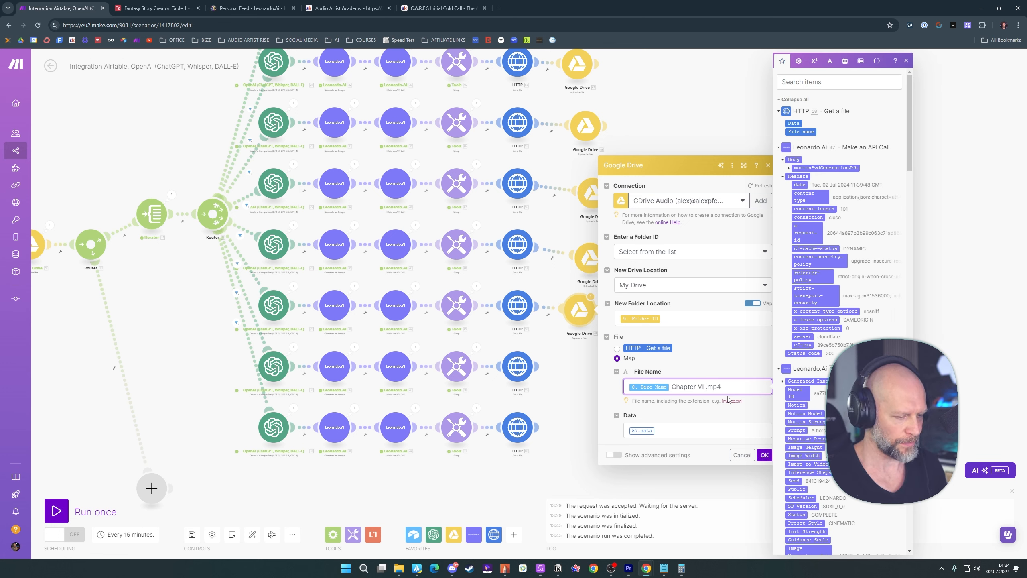
{"action": "type", "text": "Hero"}
{"action": "key", "text": "Tab"}
{"action": "key", "text": "BackSpace"}
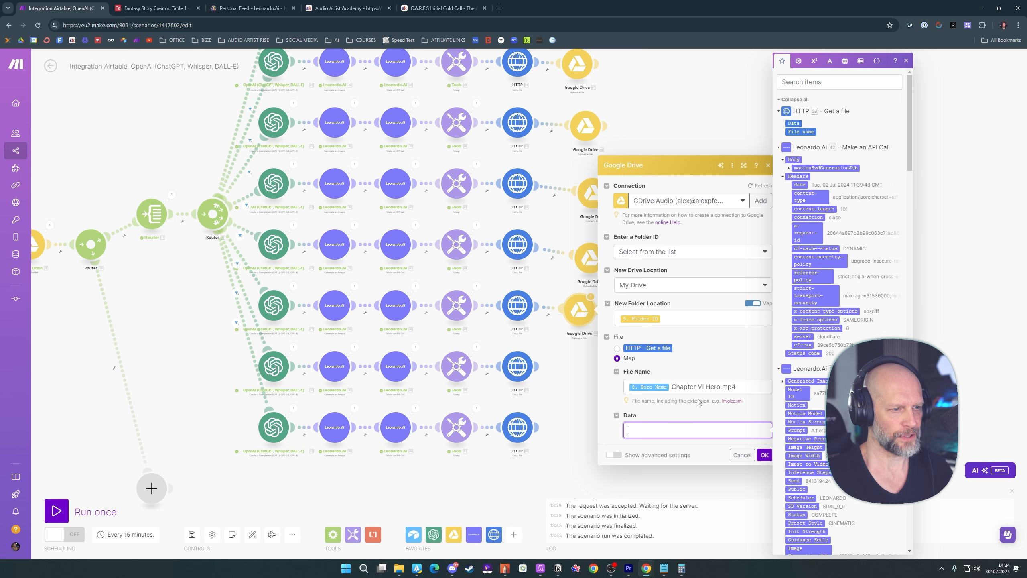
{"action": "left_click", "coordinate": [793, 123]}
{"action": "left_click", "coordinate": [764, 455]}
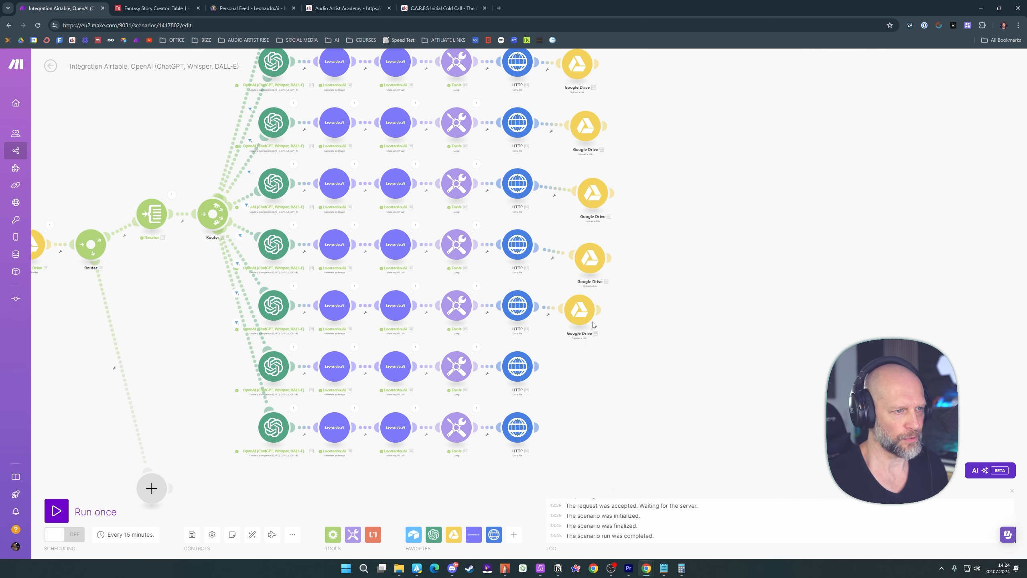
Duplicate the sixth route's Google Drive module onto the end of the seventh route and open its settings
{"action": "key", "text": "ctrl+c"}
{"action": "key", "text": "ctrl+v"}
{"action": "left_click", "coordinate": [586, 368]}
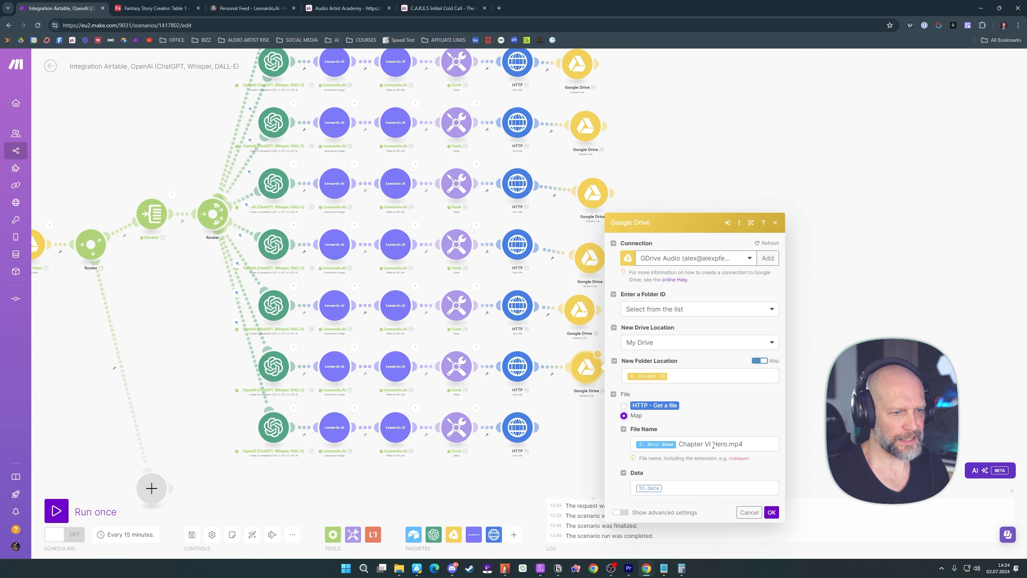
Set the seventh Google Drive file name to Hero Name Chapter VI Villain.mp4 and map Data from the seventh route's HTTP module
{"action": "left_click", "coordinate": [713, 445]}
{"action": "double_click", "coordinate": [722, 444]}
{"action": "type", "text": "Vill"}
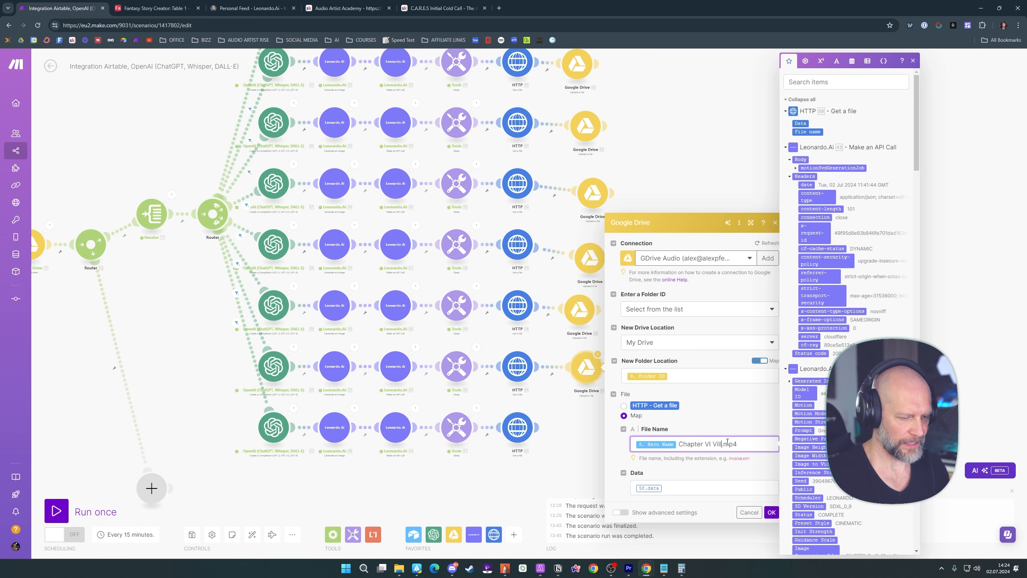
{"action": "type", "text": "ain"}
{"action": "left_click", "coordinate": [672, 489]}
{"action": "key", "text": "BackSpace"}
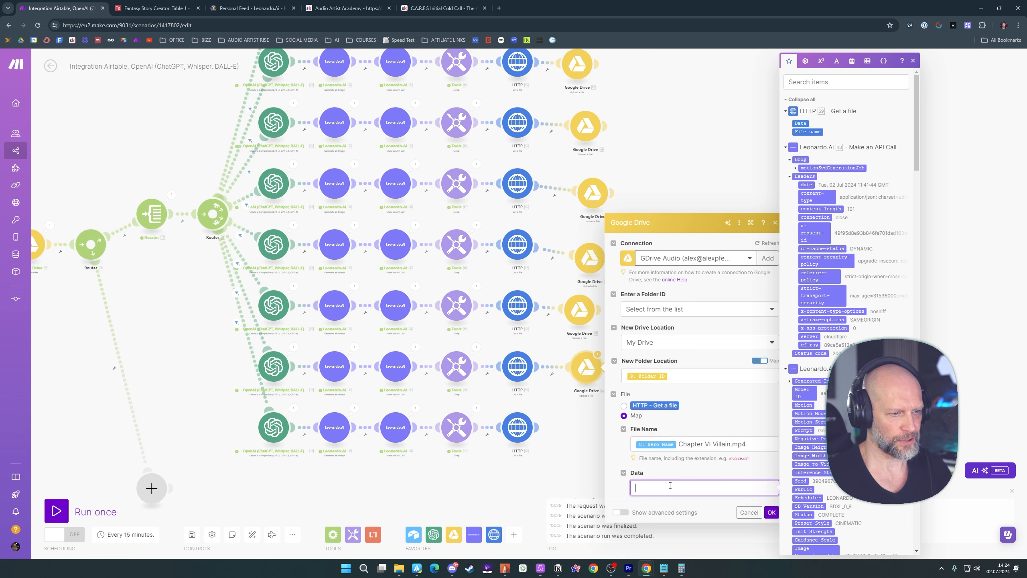
{"action": "left_click", "coordinate": [798, 123]}
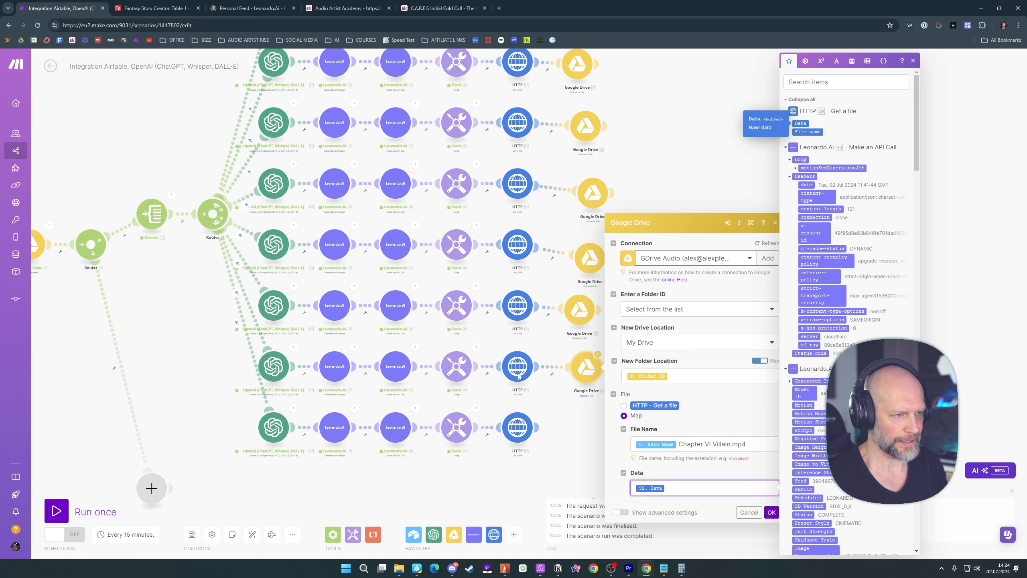
{"action": "left_click", "coordinate": [769, 511]}
Clone the seventh route's Google Drive module, attach it after the eighth route's HTTP module, and open its settings
{"action": "right_click", "coordinate": [589, 369]}
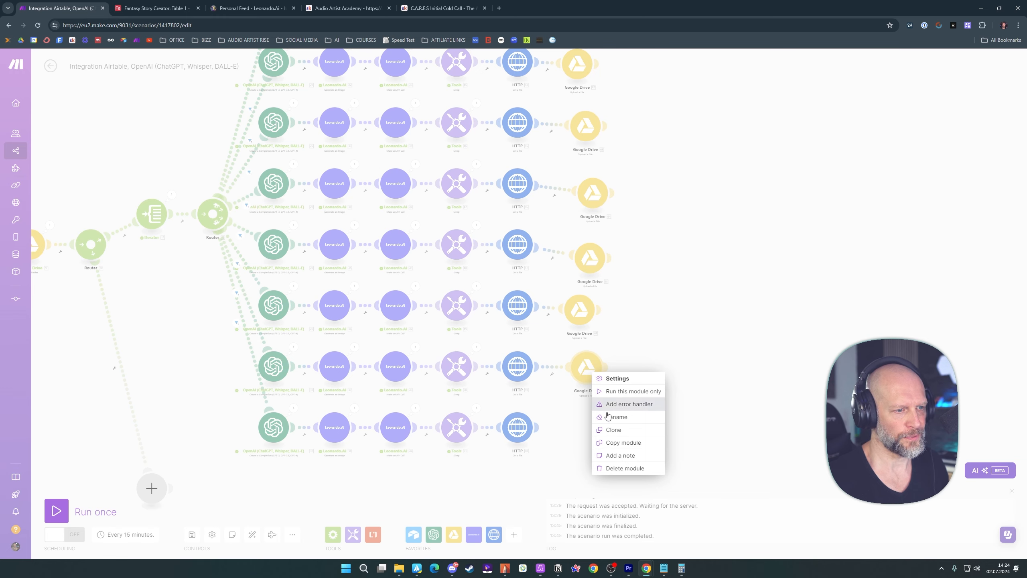
{"action": "left_click", "coordinate": [606, 428]}
{"action": "left_click", "coordinate": [591, 430]}
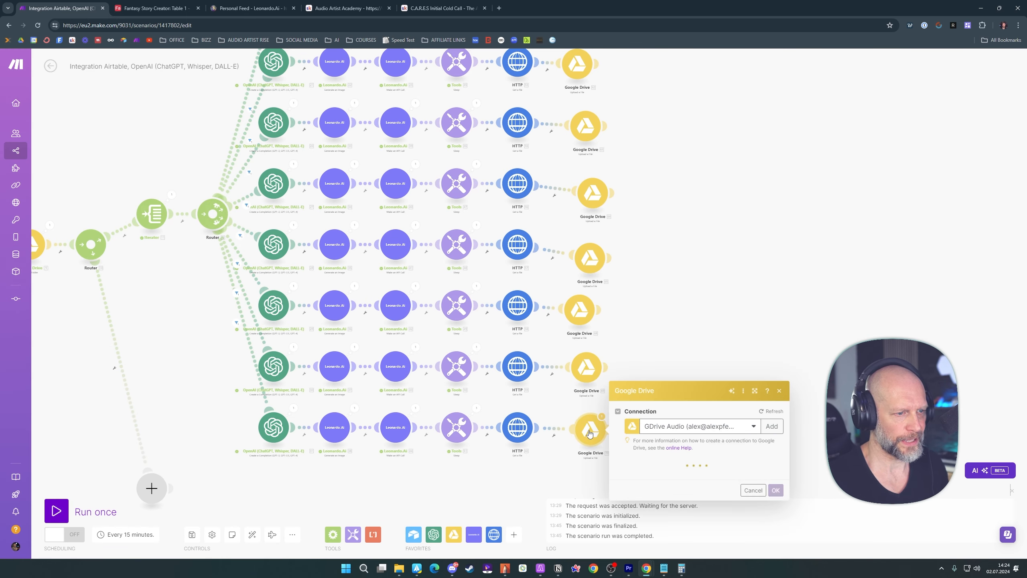
{"action": "left_click", "coordinate": [588, 433]}
Set the eighth Google Drive file name to Hero Name Chapter VII Villain.mp4 and map Data from the eighth route's HTTP module
{"action": "left_click", "coordinate": [737, 481]}
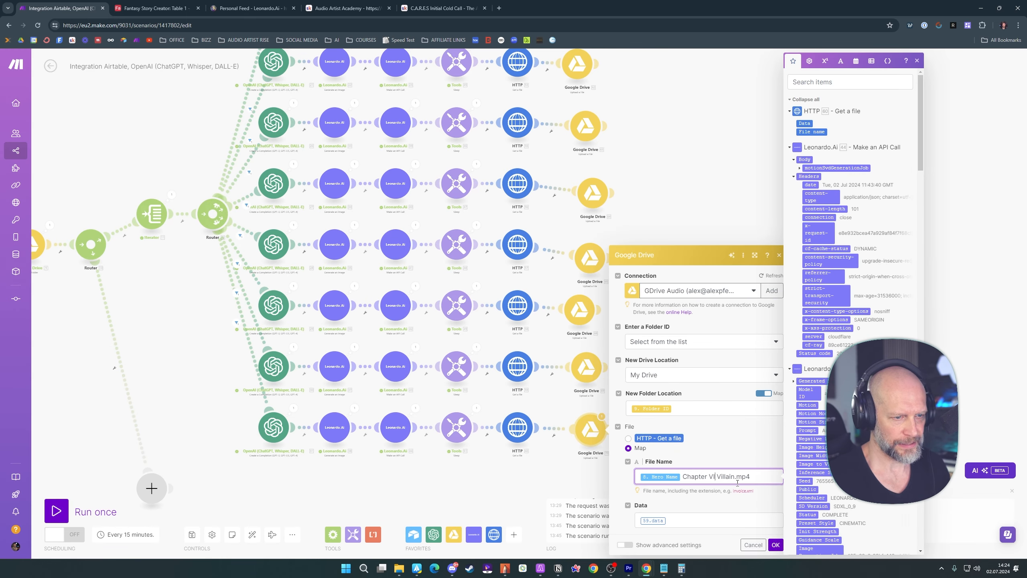
{"action": "type", "text": "I"}
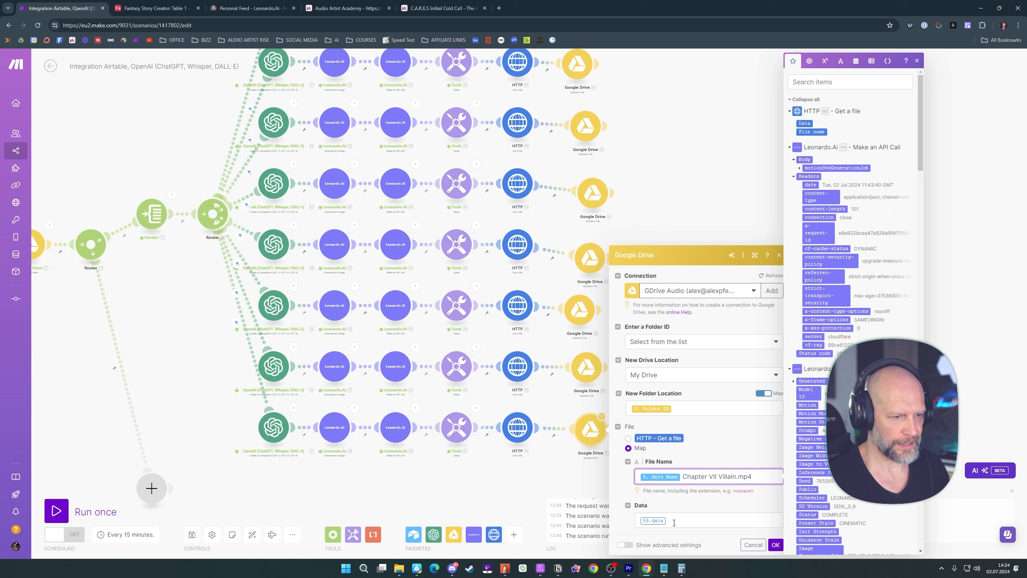
{"action": "left_click", "coordinate": [674, 523]}
{"action": "key", "text": "BackSpace"}
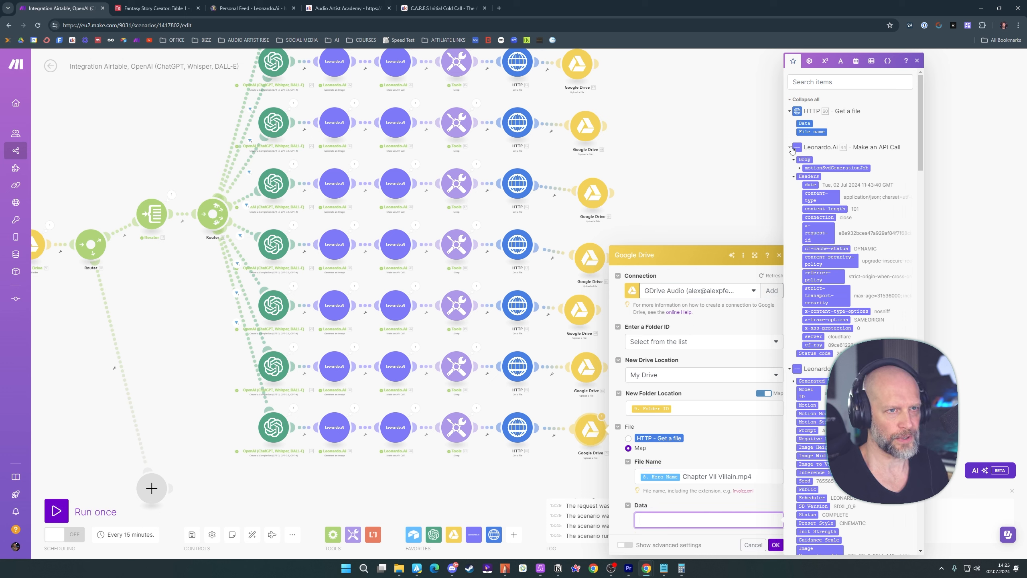
{"action": "left_click", "coordinate": [805, 123]}
{"action": "left_click", "coordinate": [776, 544]}
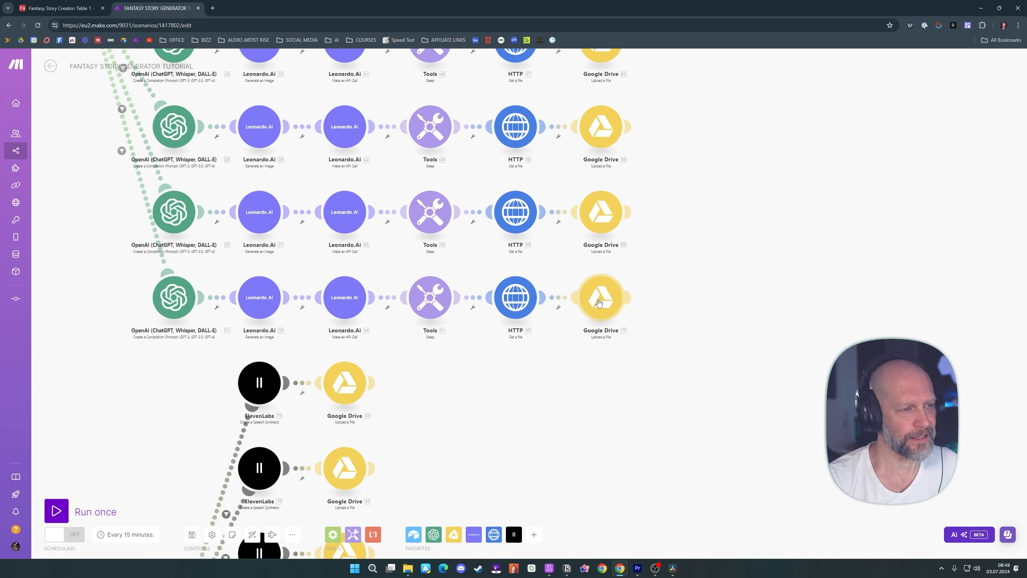
{"action": "scroll", "coordinate": [687, 298], "scroll_direction": "down", "scroll_amount": 4}
{"action": "scroll", "coordinate": [696, 324], "scroll_direction": "up", "scroll_amount": 2}
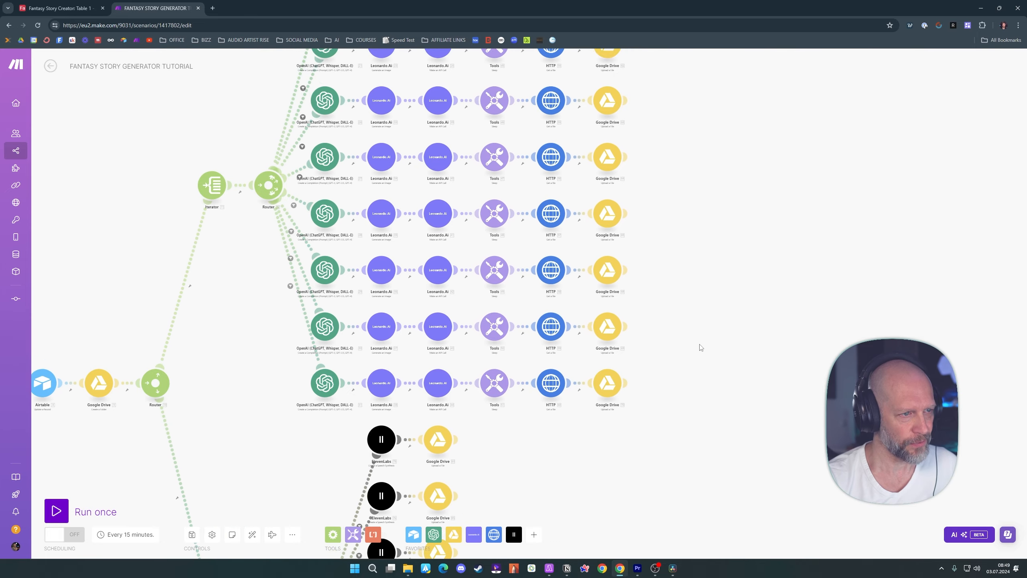
{"action": "left_click", "coordinate": [593, 317]}
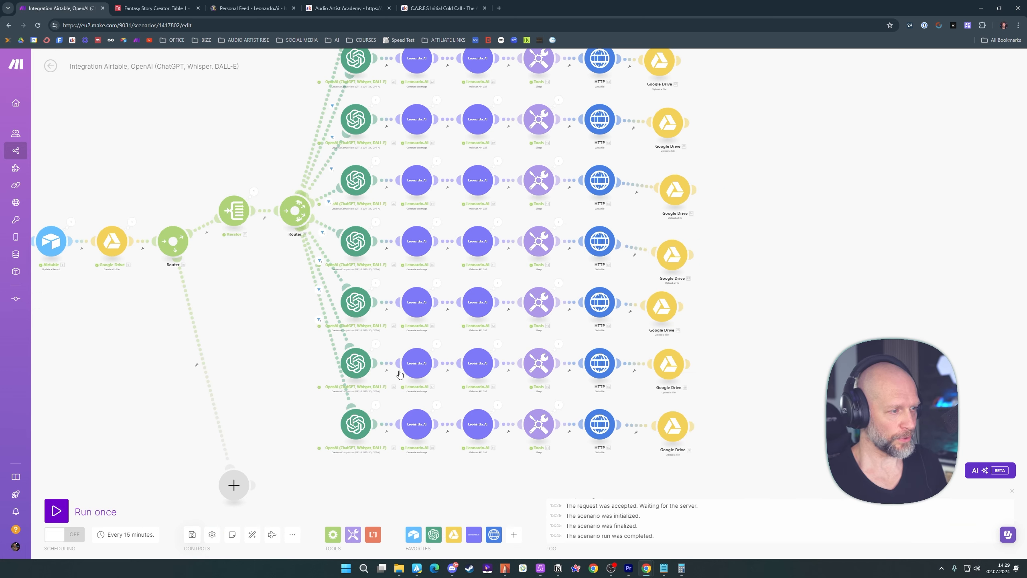
Save the scenario and auto-align all its modules
{"action": "left_click", "coordinate": [192, 535]}
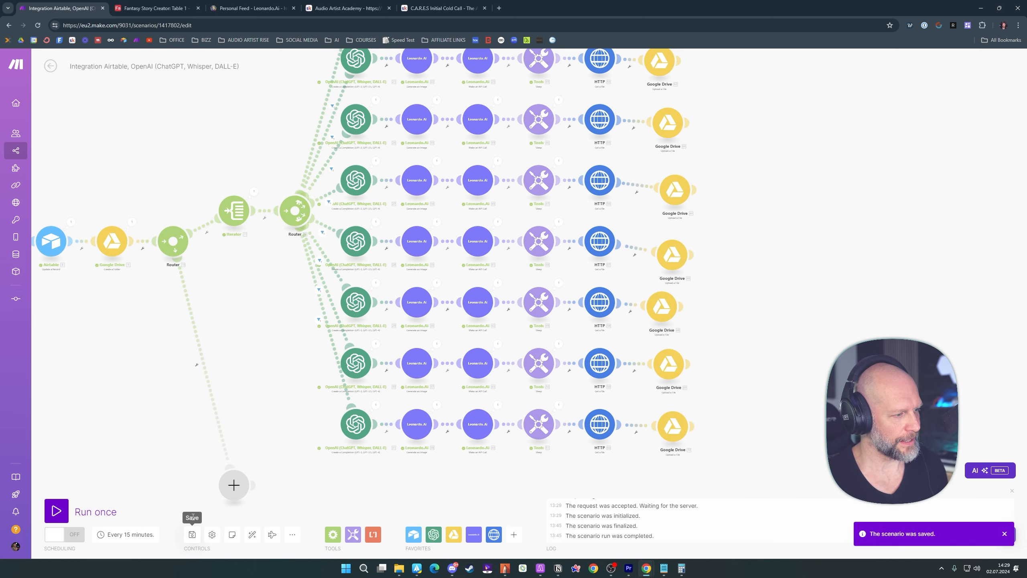
{"action": "left_click", "coordinate": [252, 534]}
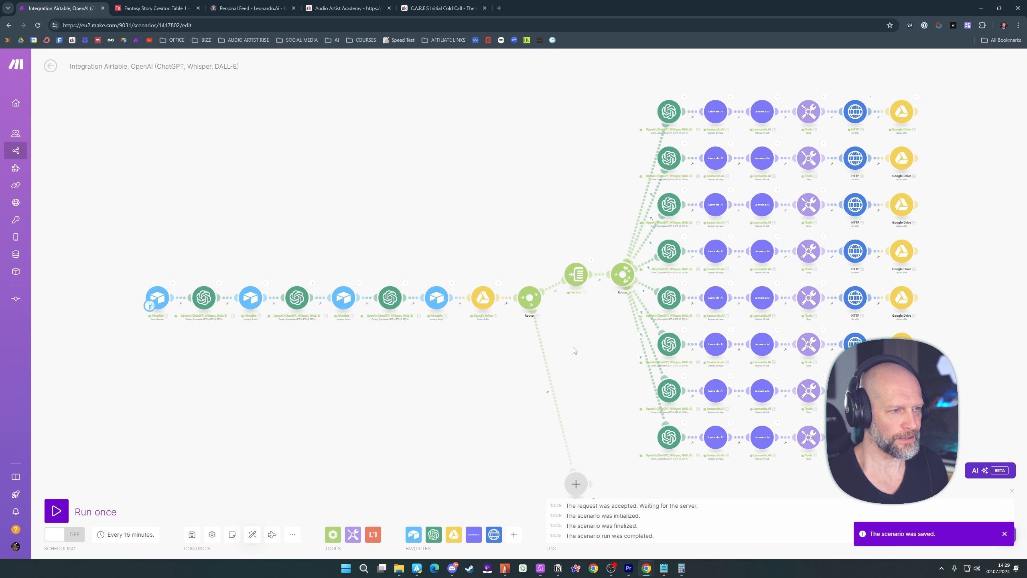
{"action": "left_click_drag", "start_coordinate": [592, 344], "coordinate": [493, 202]}
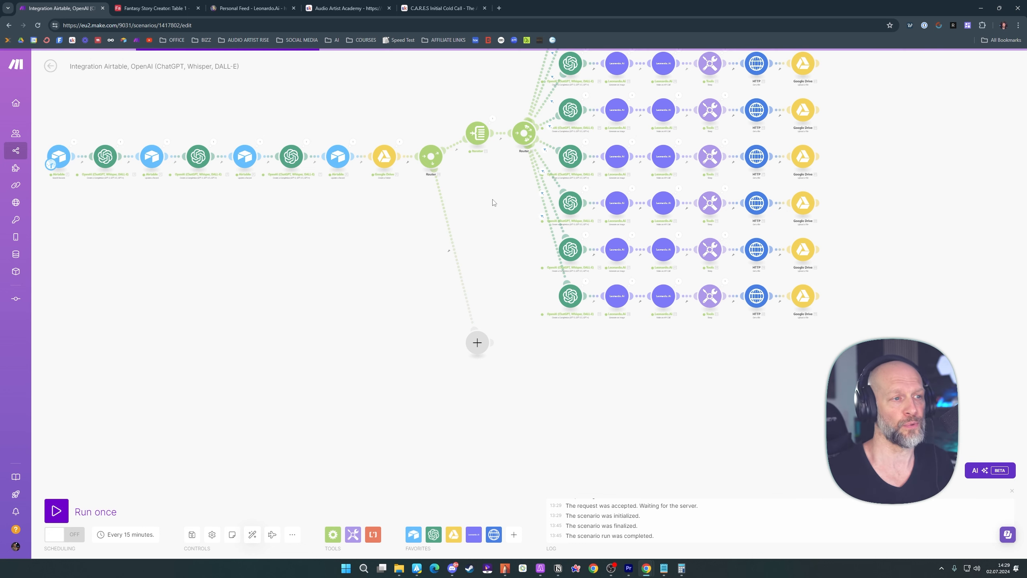
{"action": "left_click_drag", "start_coordinate": [490, 201], "coordinate": [466, 148]}
{"action": "left_click", "coordinate": [453, 289]}
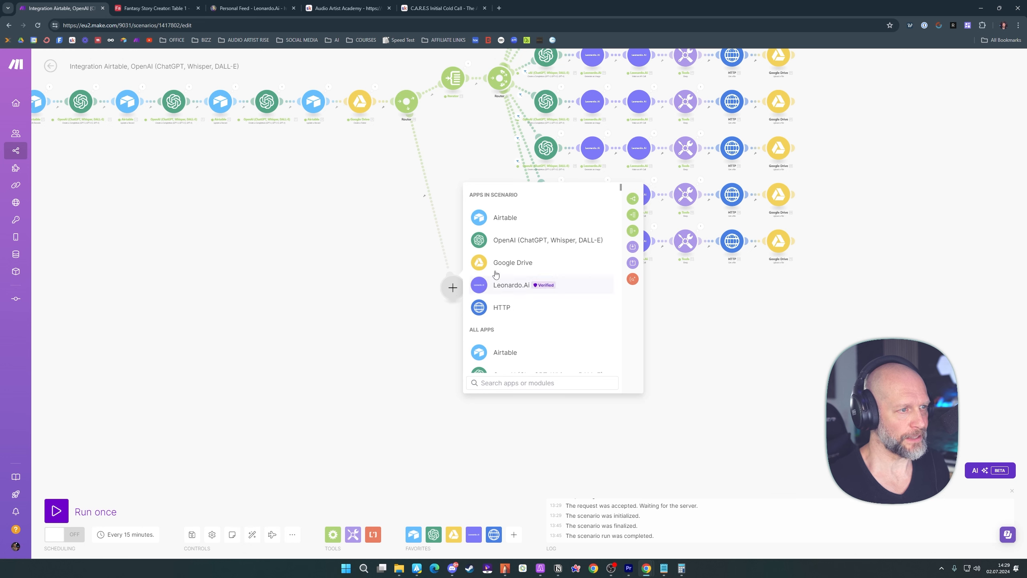
{"action": "left_click", "coordinate": [378, 179]}
{"action": "left_click_drag", "start_coordinate": [384, 207], "coordinate": [396, 369]}
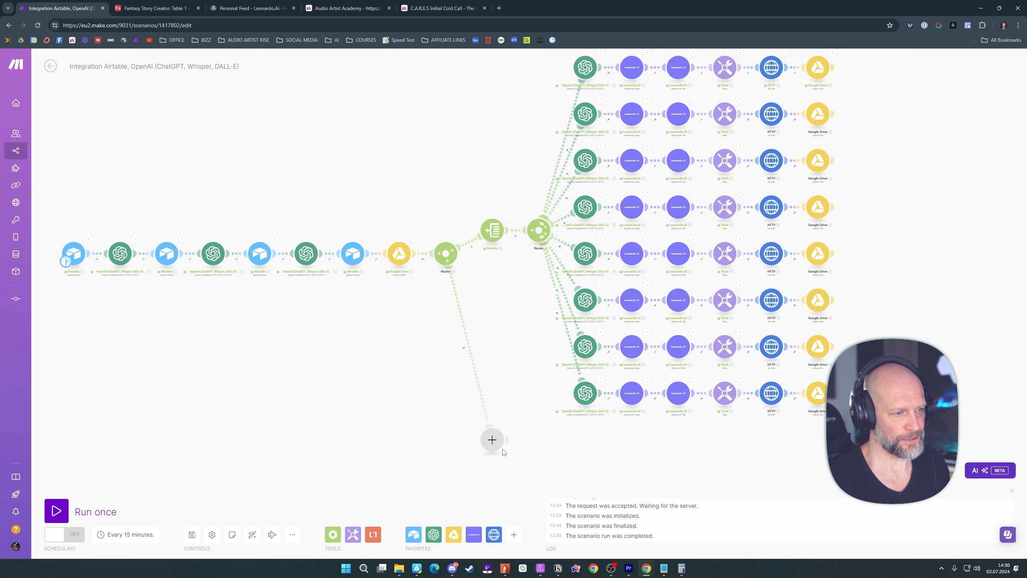
{"action": "left_click_drag", "start_coordinate": [505, 305], "coordinate": [461, 356]}
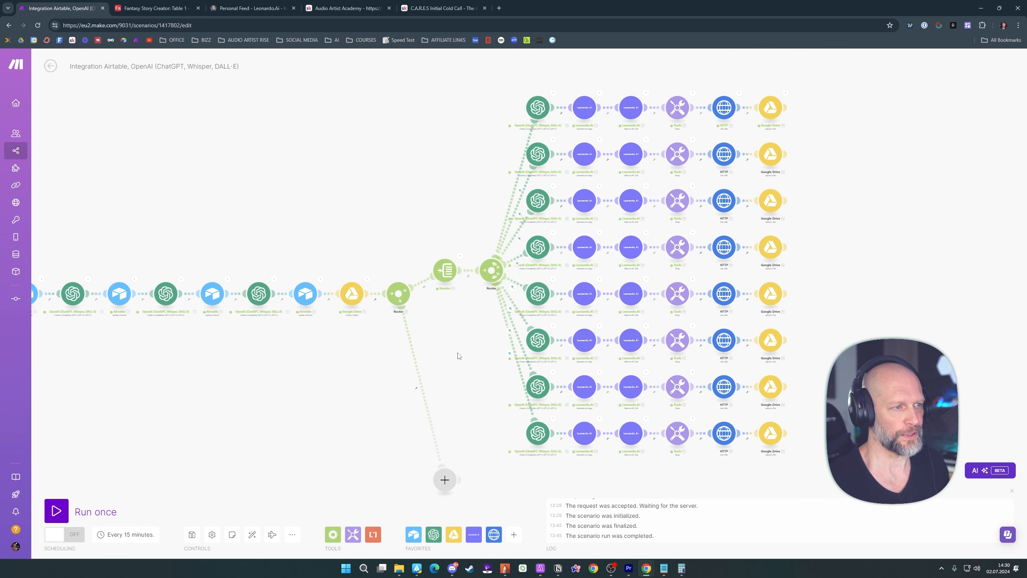
{"action": "left_click_drag", "start_coordinate": [459, 356], "coordinate": [460, 239]}
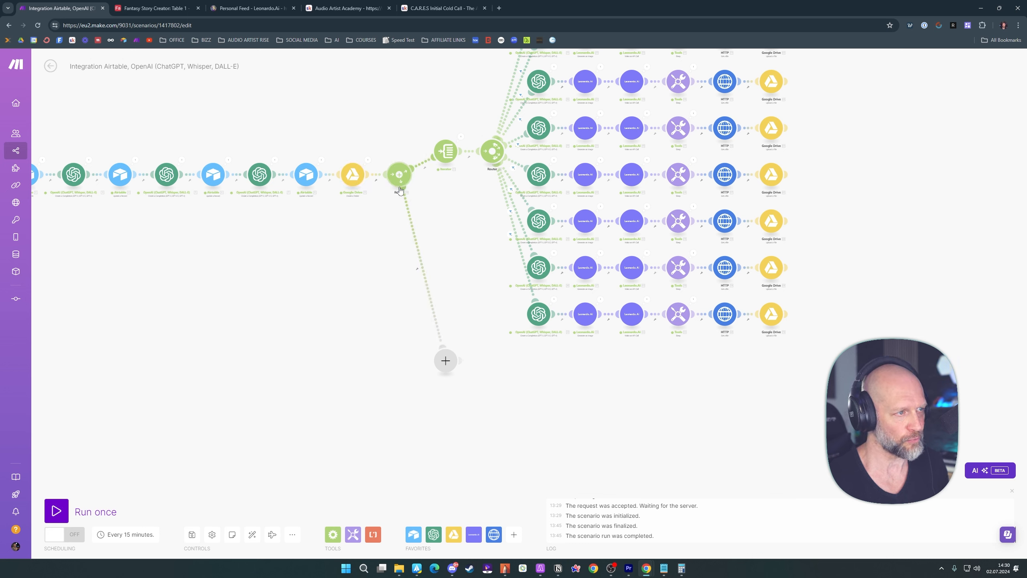
Add an OpenAI Create a Completion module to the first router's empty route and set its model to gpt-4o (system)
{"action": "left_click", "coordinate": [446, 362]}
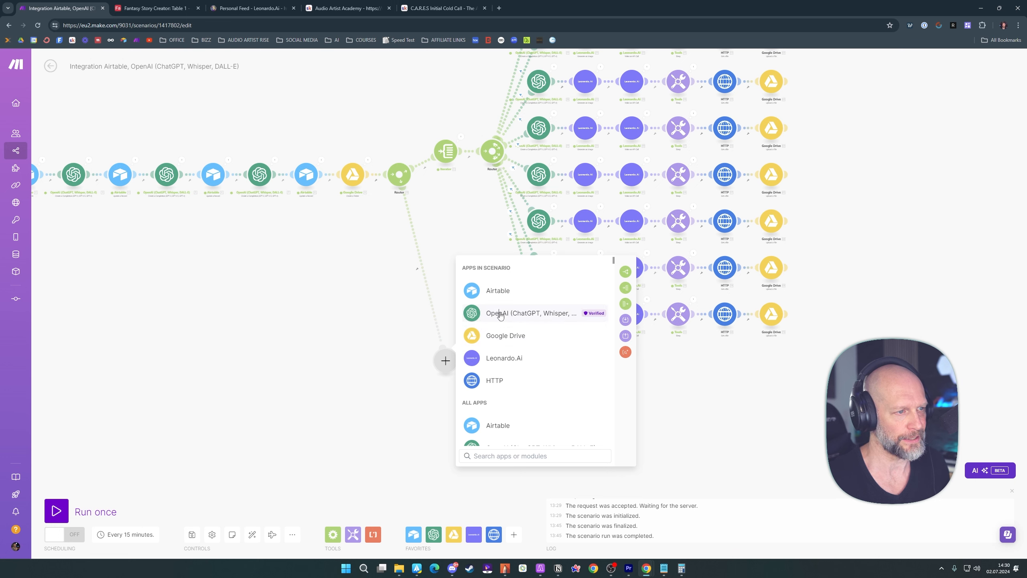
{"action": "left_click", "coordinate": [525, 313]}
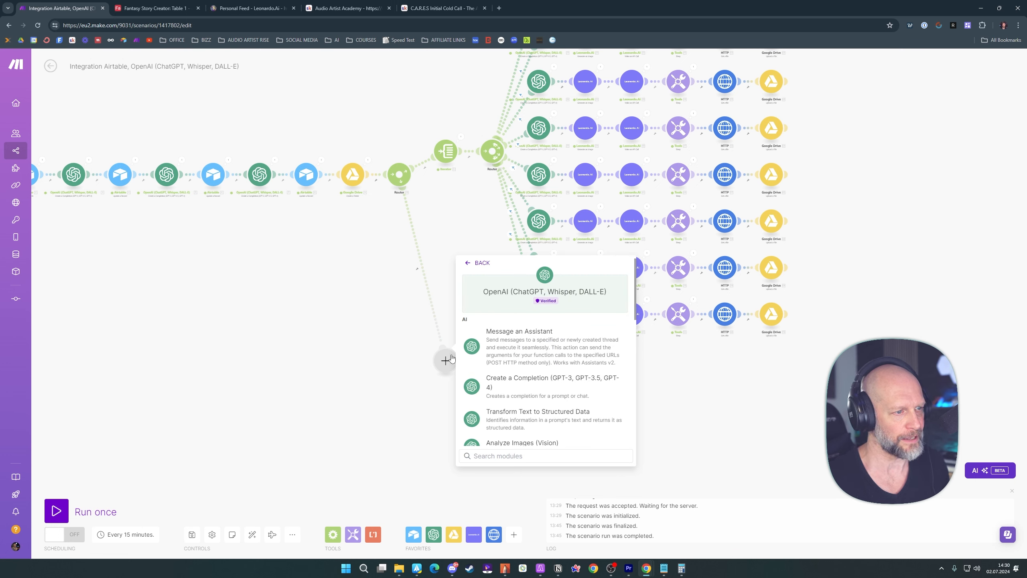
{"action": "left_click", "coordinate": [526, 384]}
{"action": "left_click", "coordinate": [505, 348]}
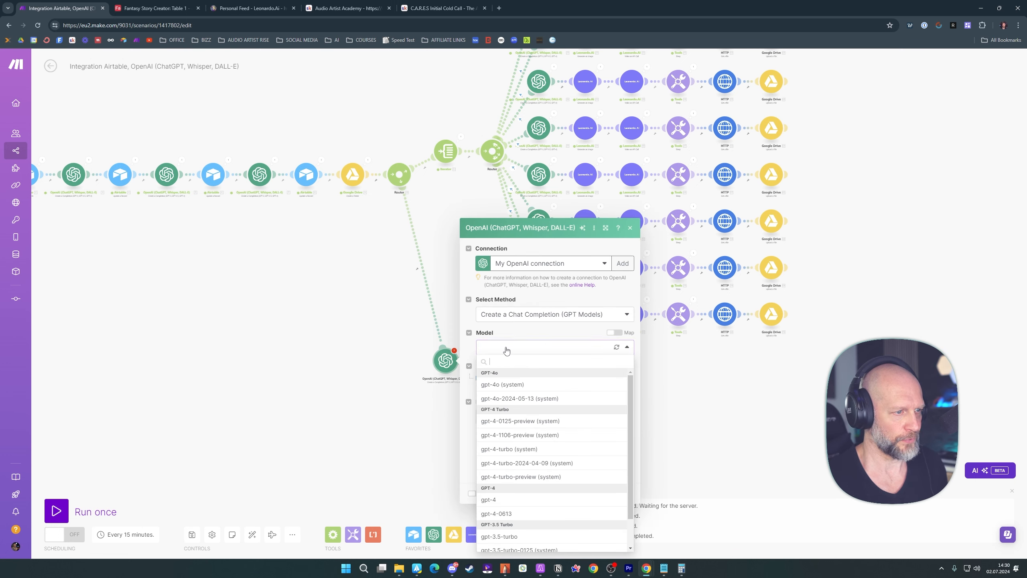
{"action": "left_click", "coordinate": [502, 388]}
Add a User message requesting a one-sentence short version of each paragraph, with sentences separated by an empty line and no separators used
{"action": "left_click", "coordinate": [499, 378]}
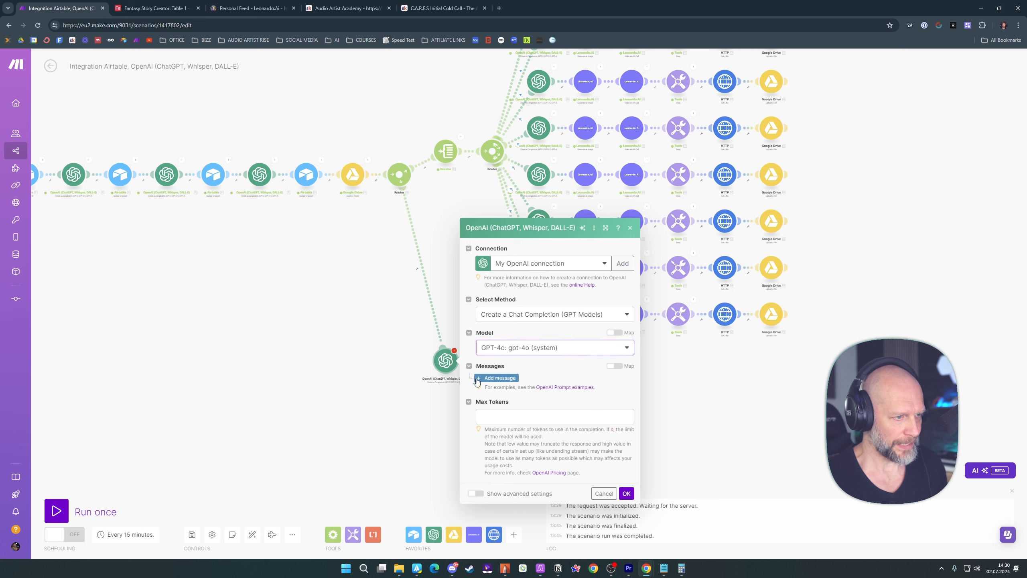
{"action": "left_click", "coordinate": [526, 357]}
{"action": "left_click", "coordinate": [511, 384]}
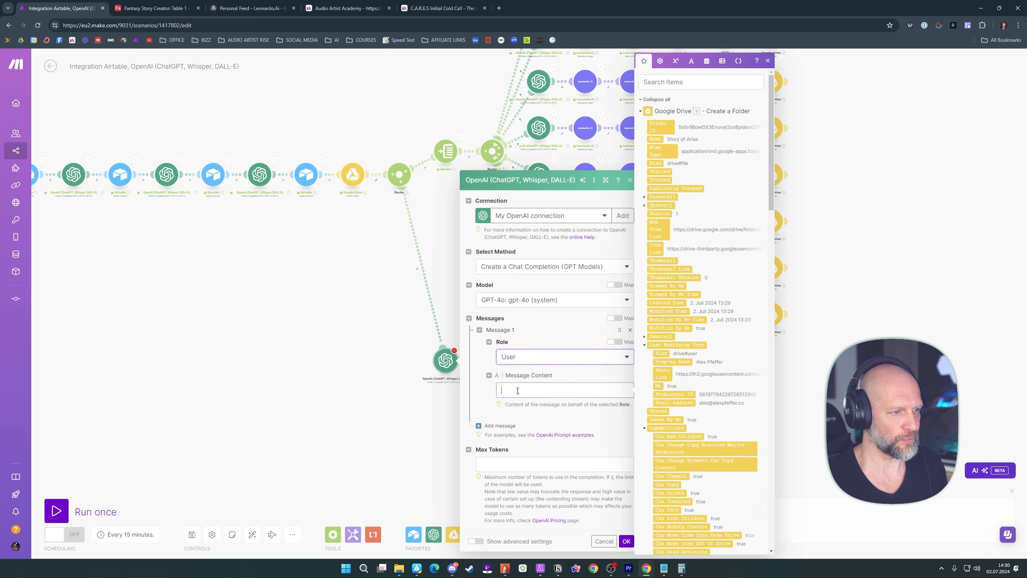
{"action": "type", "text": "Read {{174.result}} and provide a short version of each paragraph that isn't longer than one sentence. Again separate each sentence with an empty line. Do not use any separators."}
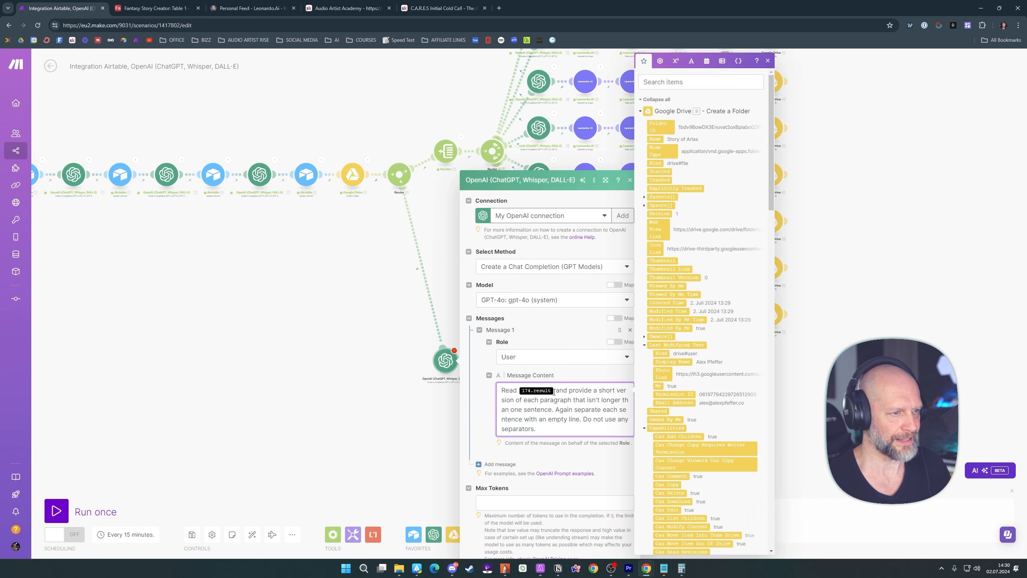
Replace the broken 174.result reference in the prompt with Result from the last OpenAI module before the router
{"action": "scroll", "coordinate": [554, 390], "scroll_direction": "down", "scroll_amount": 1}
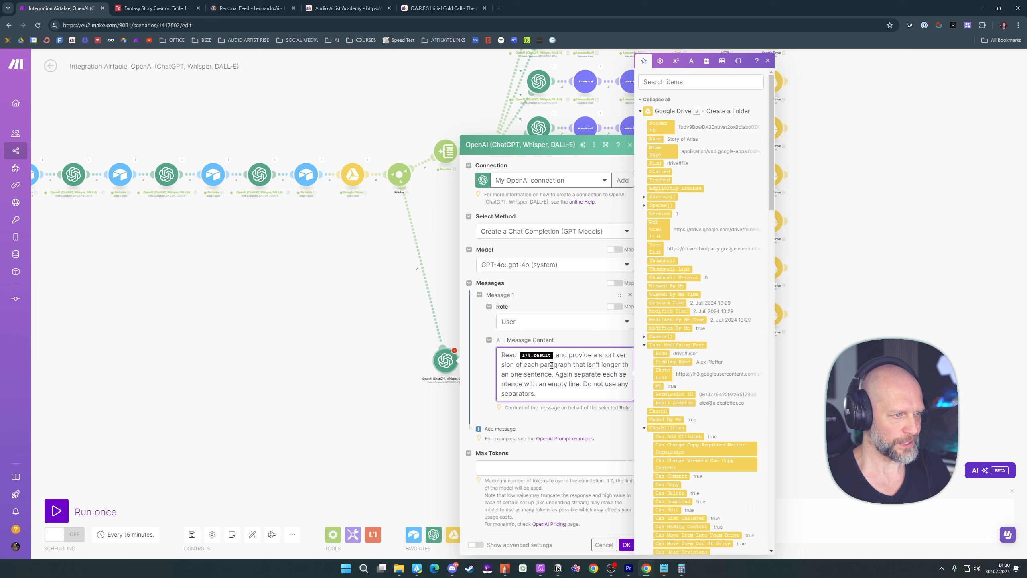
{"action": "left_click", "coordinate": [540, 359]}
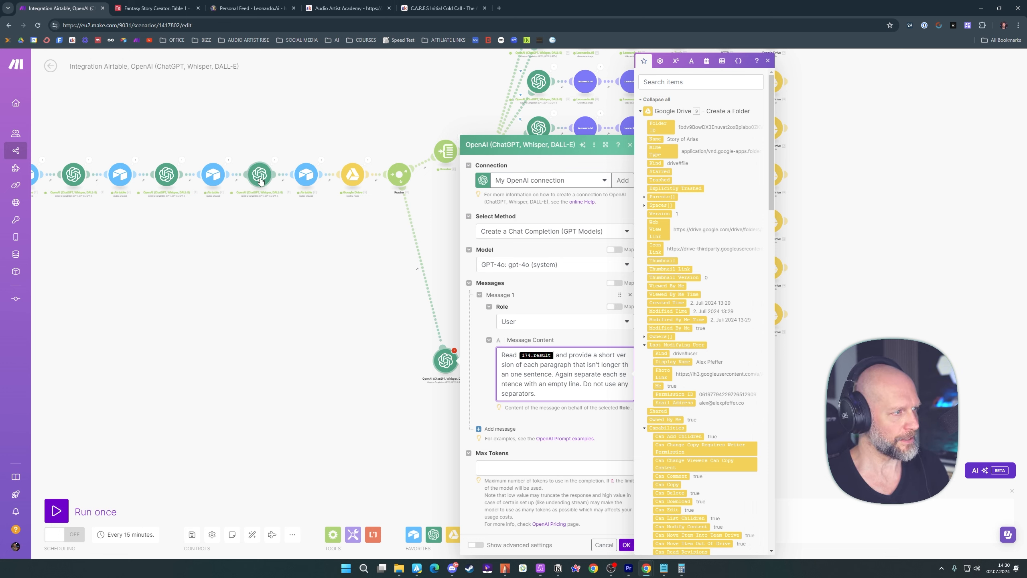
{"action": "scroll", "coordinate": [707, 224], "scroll_direction": "down", "scroll_amount": 10}
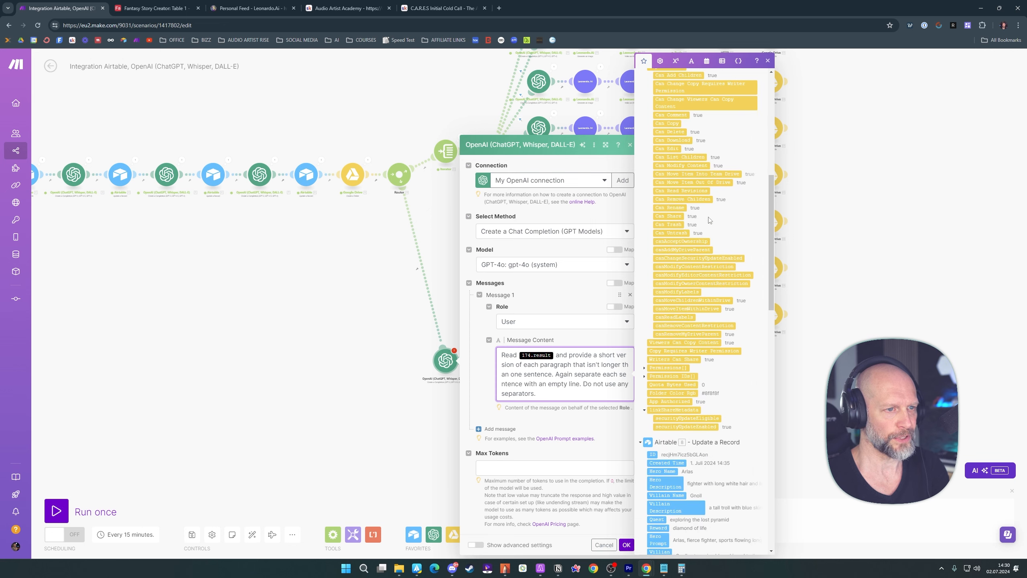
{"action": "scroll", "coordinate": [709, 215], "scroll_direction": "down", "scroll_amount": 2}
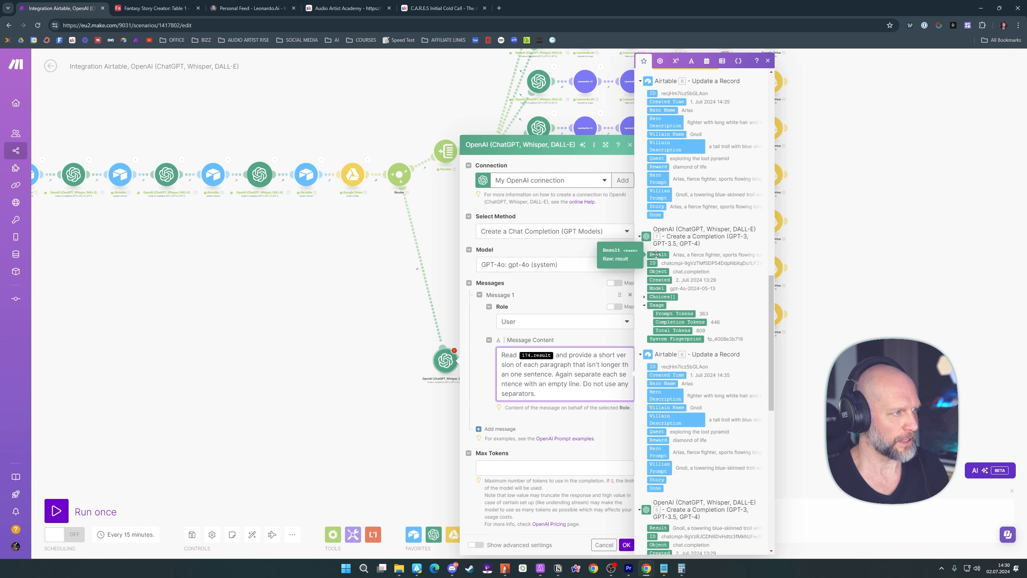
{"action": "left_click", "coordinate": [554, 356]}
{"action": "key", "text": "BackSpace"}
{"action": "left_click", "coordinate": [658, 254]}
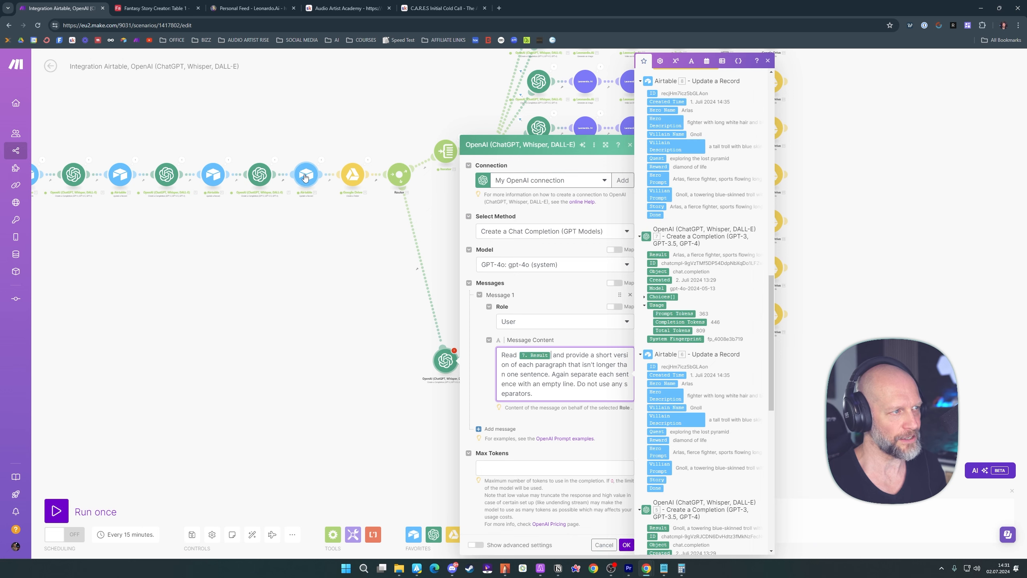
Check the Story field of the Airtable record and return to the Make scenario
{"action": "key", "text": "ctrl+Tab"}
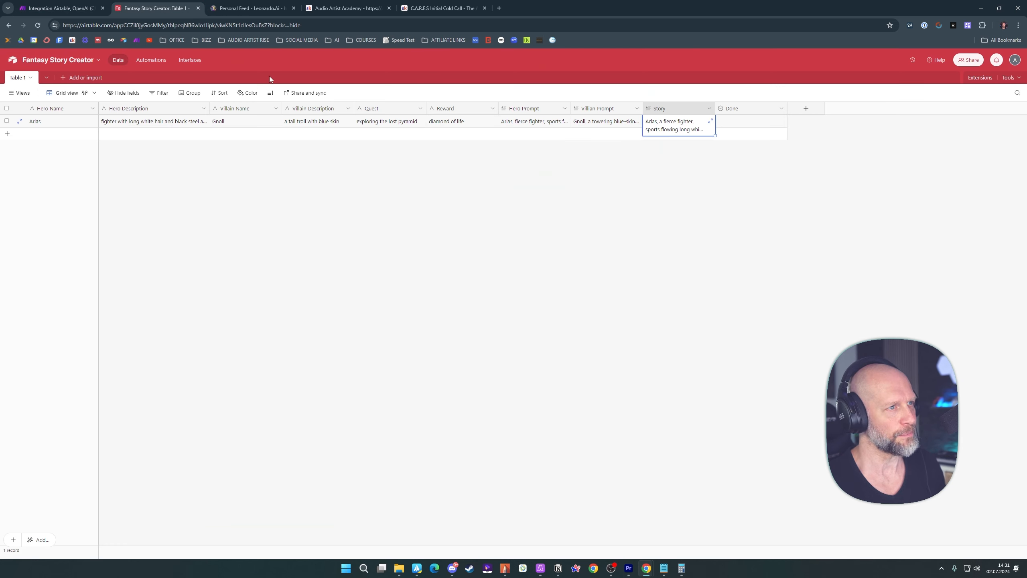
{"action": "left_click", "coordinate": [708, 123]}
{"action": "left_click", "coordinate": [76, 11]}
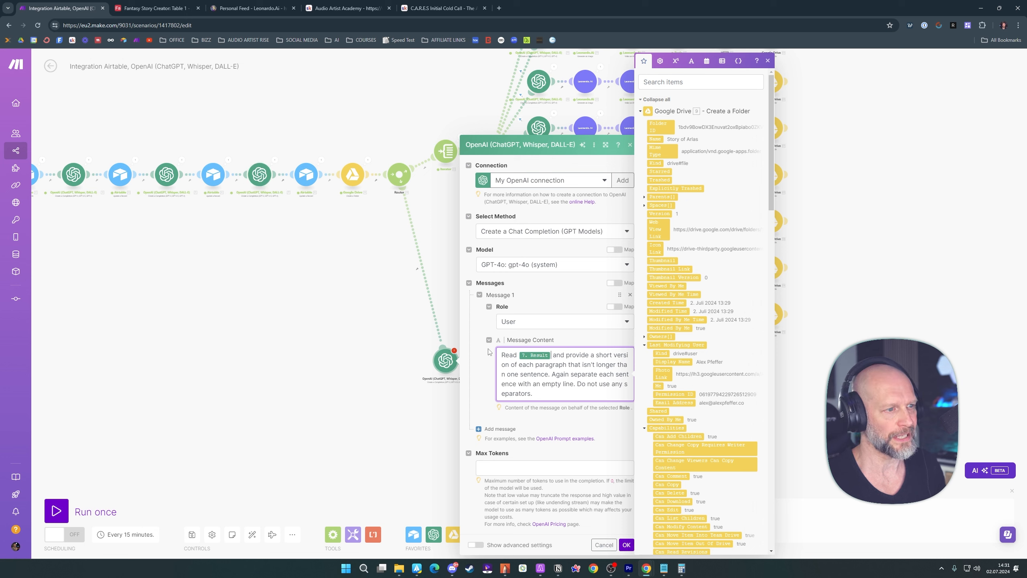
Set Max Tokens to 0 and save the new OpenAI module's settings
{"action": "left_click", "coordinate": [588, 424]}
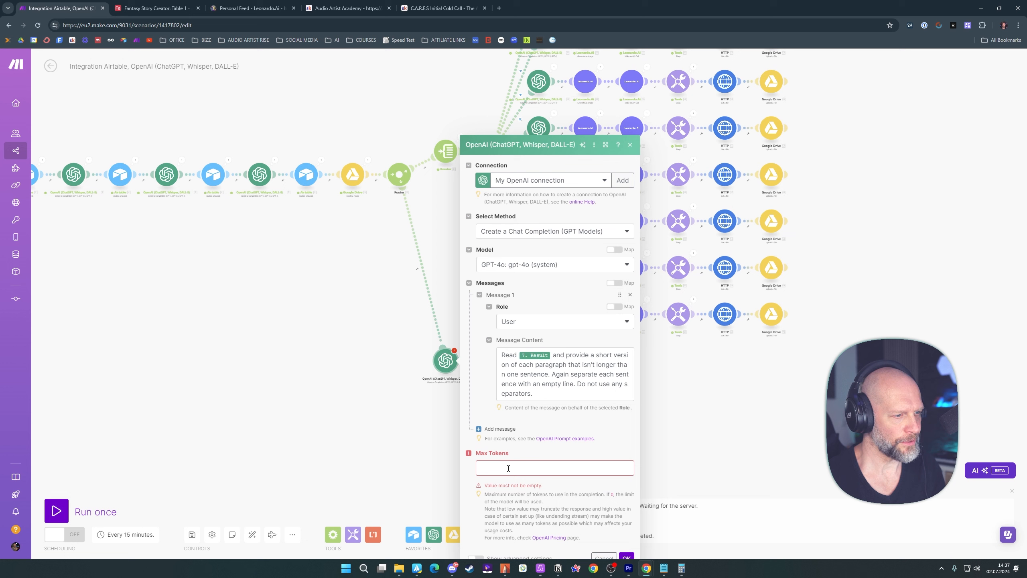
{"action": "left_click", "coordinate": [508, 468]}
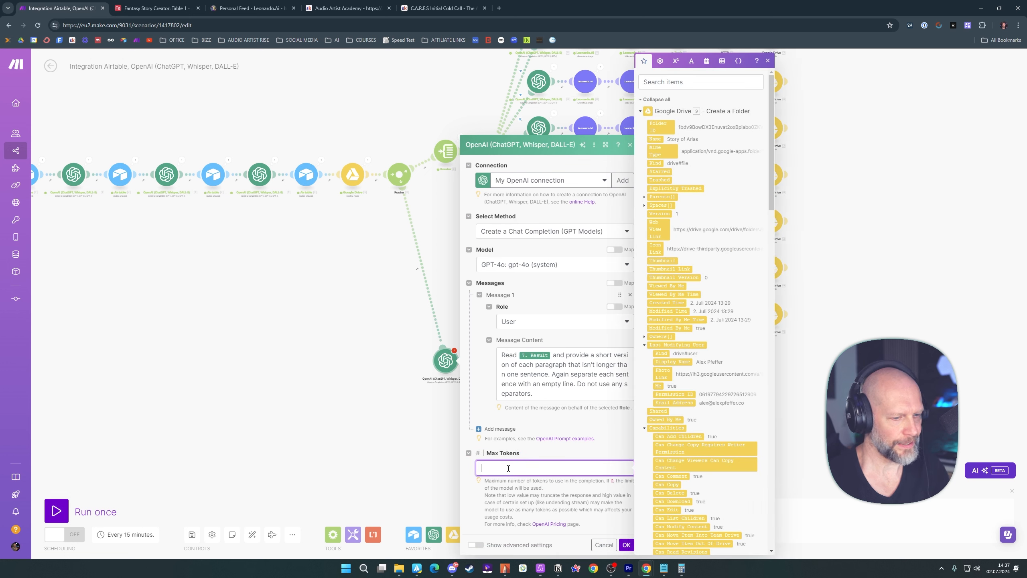
{"action": "left_click", "coordinate": [605, 433]}
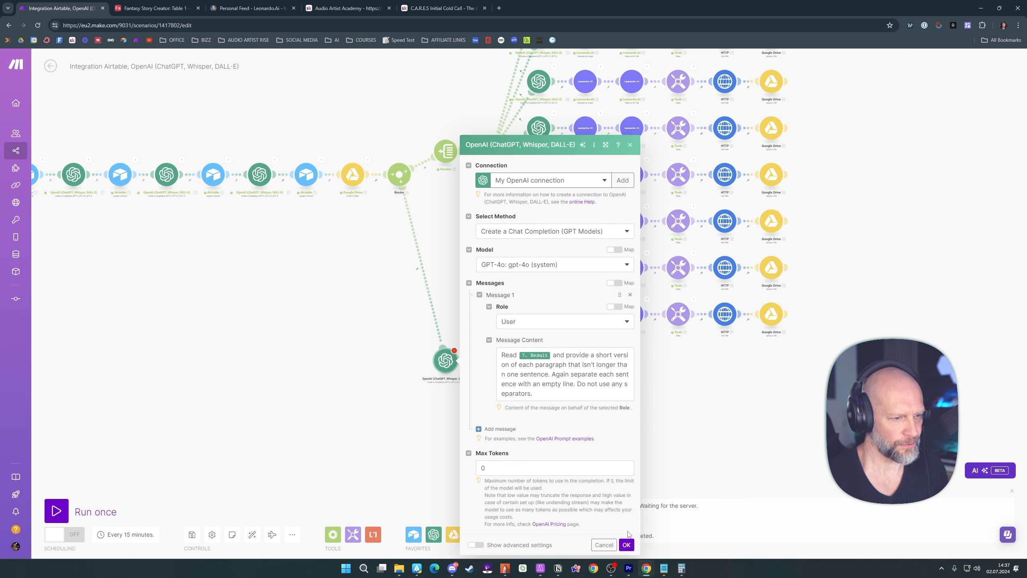
{"action": "left_click", "coordinate": [627, 545]}
Add an Iterator after the new OpenAI module and build its Array with the split function on that module's Result
{"action": "scroll", "coordinate": [574, 400], "scroll_direction": "down", "scroll_amount": 1}
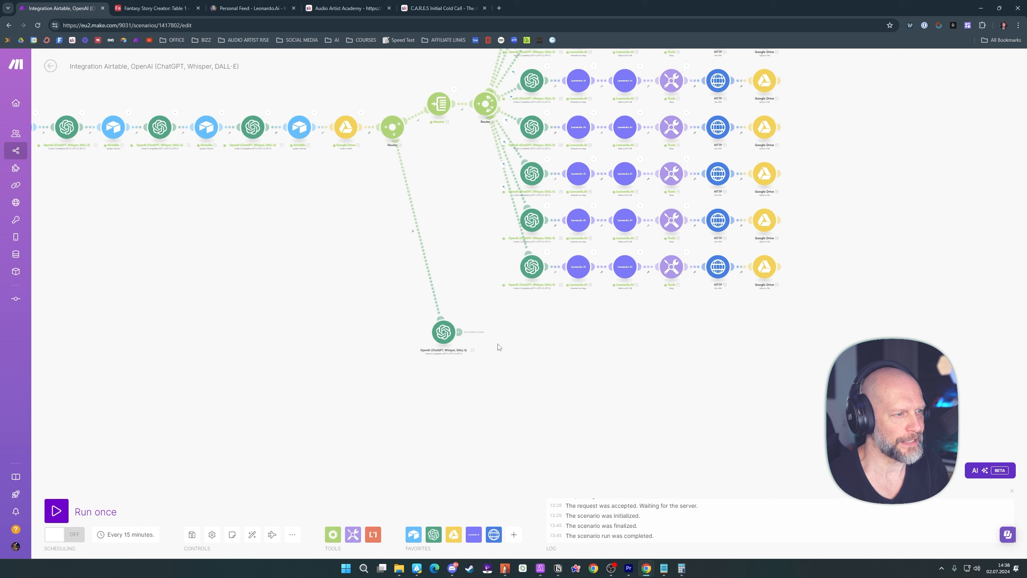
{"action": "left_click", "coordinate": [461, 336]}
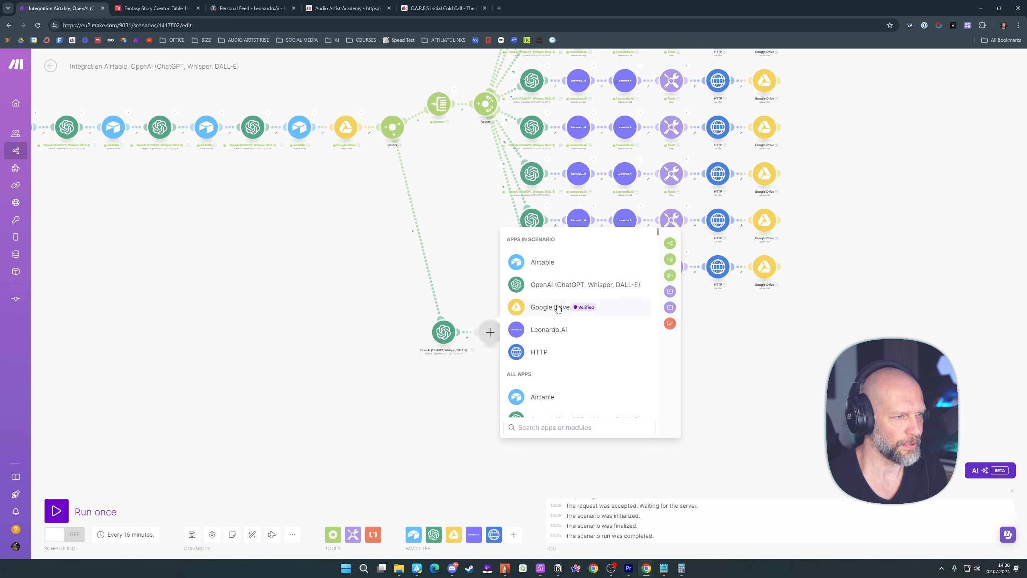
{"action": "left_click", "coordinate": [671, 259]}
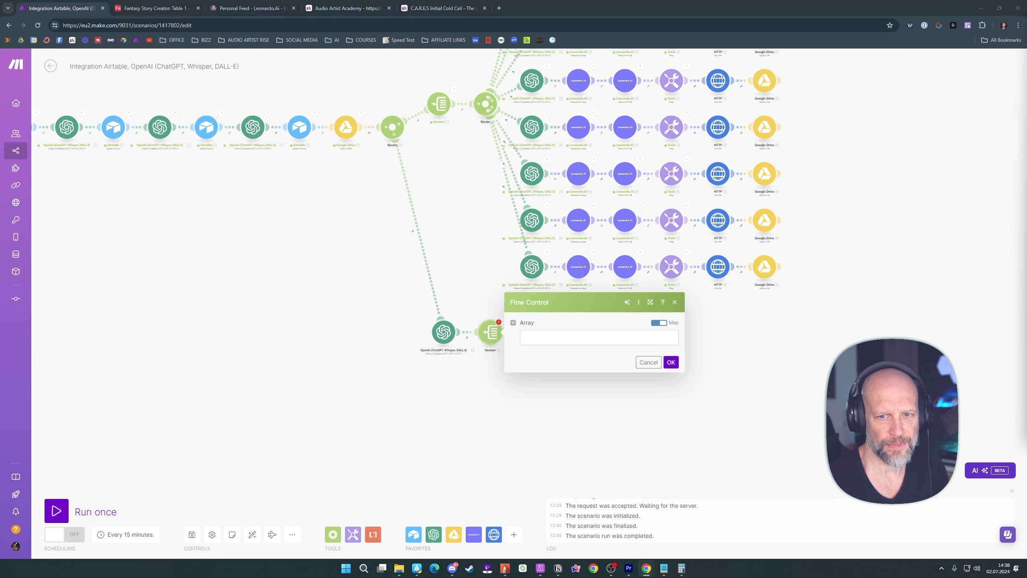
{"action": "left_click", "coordinate": [528, 339]}
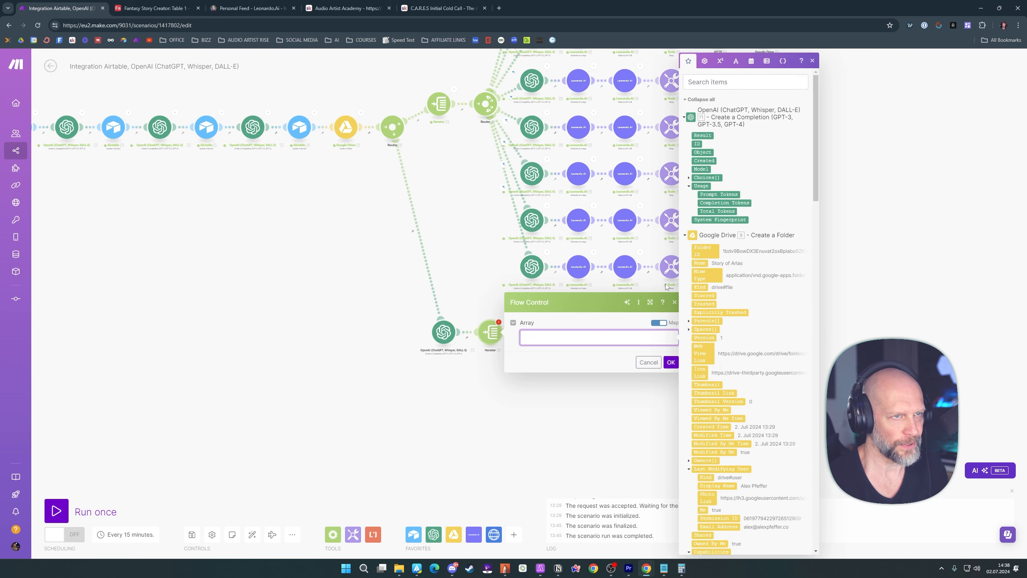
{"action": "left_click", "coordinate": [736, 62]}
{"action": "left_click", "coordinate": [755, 363]}
{"action": "left_click", "coordinate": [550, 339]}
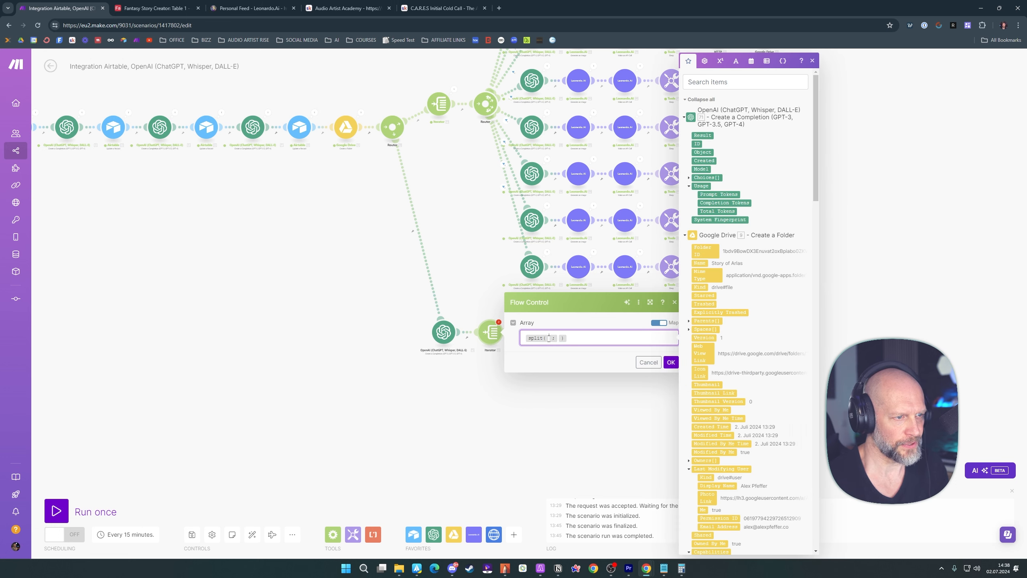
{"action": "left_click", "coordinate": [703, 135]}
Set newline as the split function's separator and save the Iterator
{"action": "left_click", "coordinate": [595, 337]}
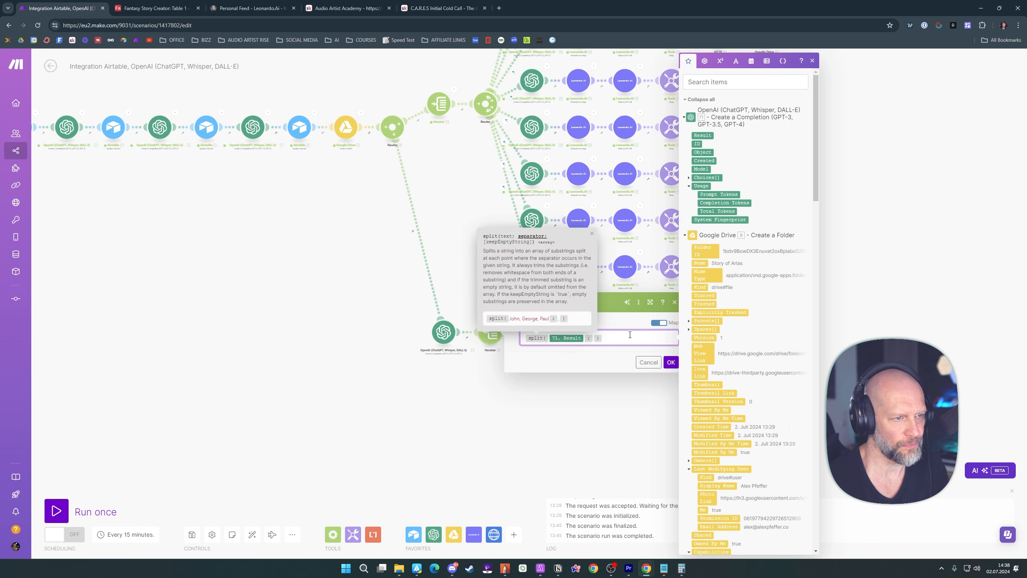
{"action": "left_click", "coordinate": [623, 322]}
{"action": "left_click", "coordinate": [595, 339]}
{"action": "left_click", "coordinate": [736, 61]}
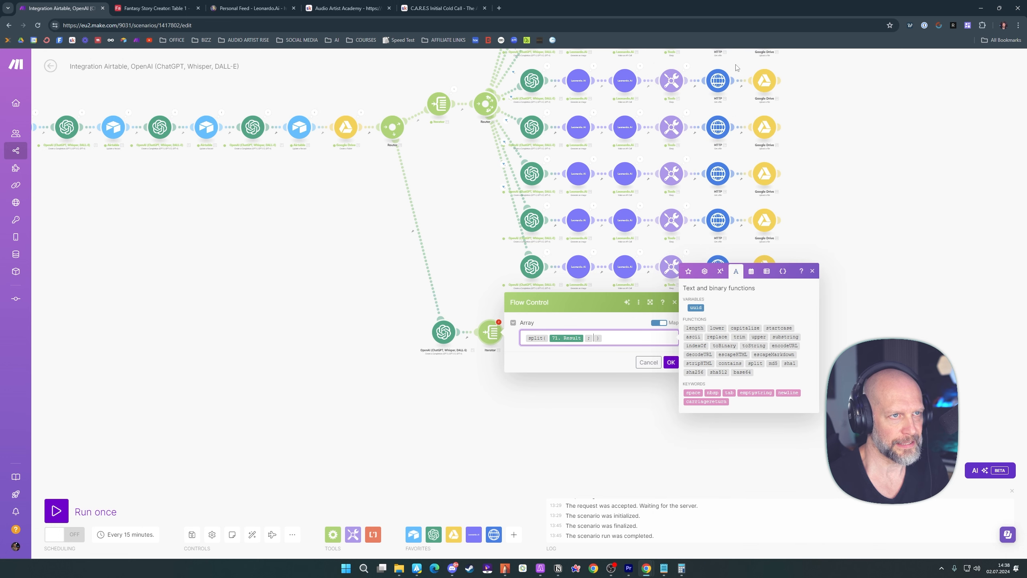
{"action": "left_click", "coordinate": [787, 392]}
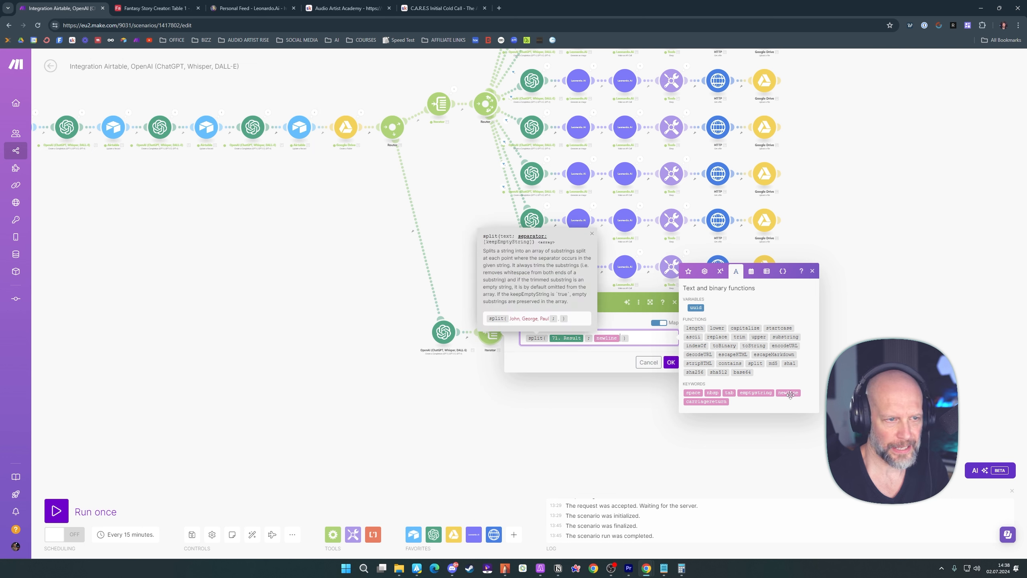
{"action": "left_click", "coordinate": [671, 362]}
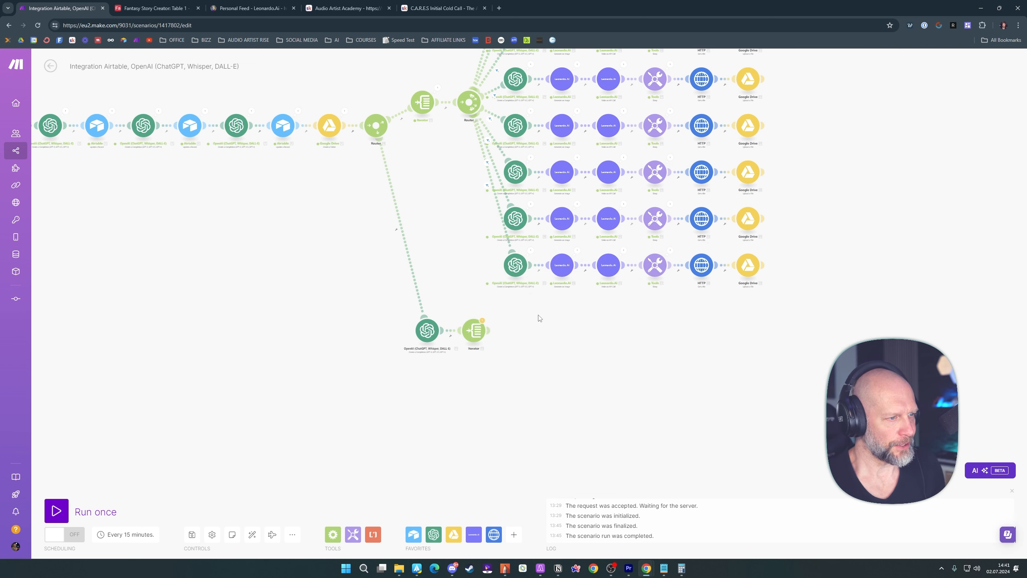
Move the second route's OpenAI module and Iterator together, well below the video branches
{"action": "left_click_drag", "start_coordinate": [539, 319], "coordinate": [422, 443]}
{"action": "left_click_drag", "start_coordinate": [589, 404], "coordinate": [592, 257]}
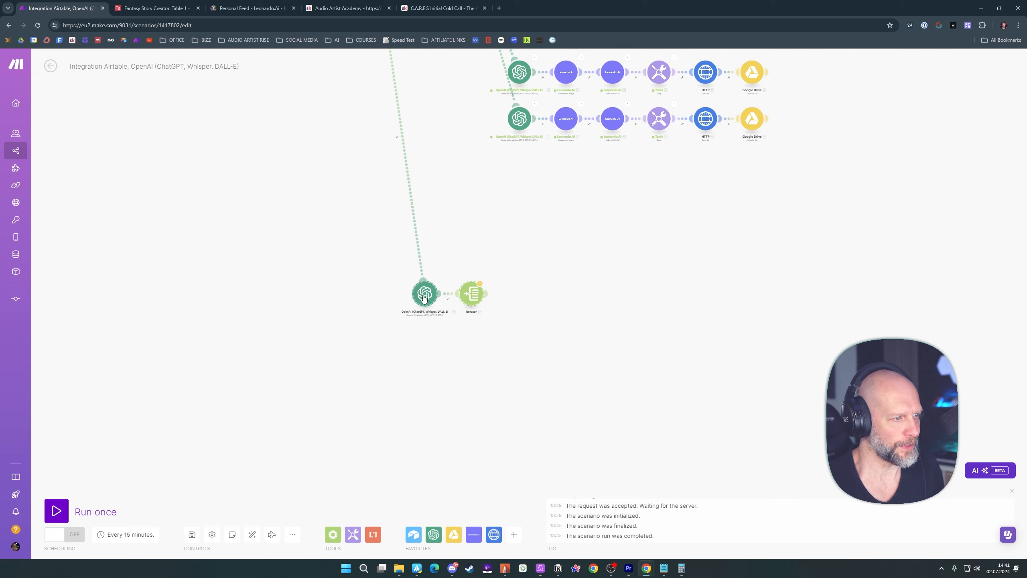
{"action": "left_click_drag", "start_coordinate": [423, 298], "coordinate": [435, 308]}
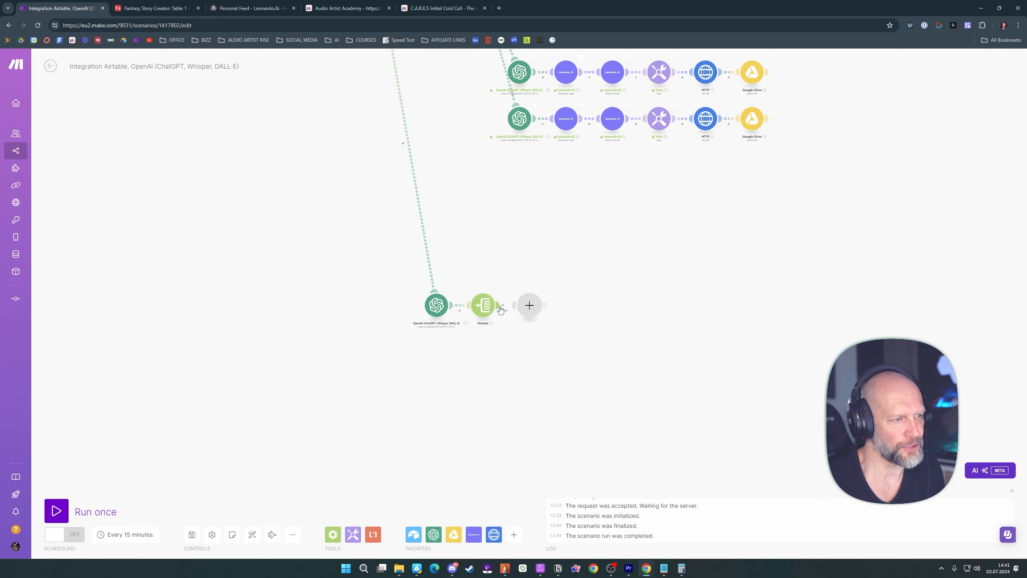
Add a Router after the new Iterator and move its upper empty branch further up
{"action": "left_click", "coordinate": [529, 305]}
{"action": "left_click", "coordinate": [709, 216]}
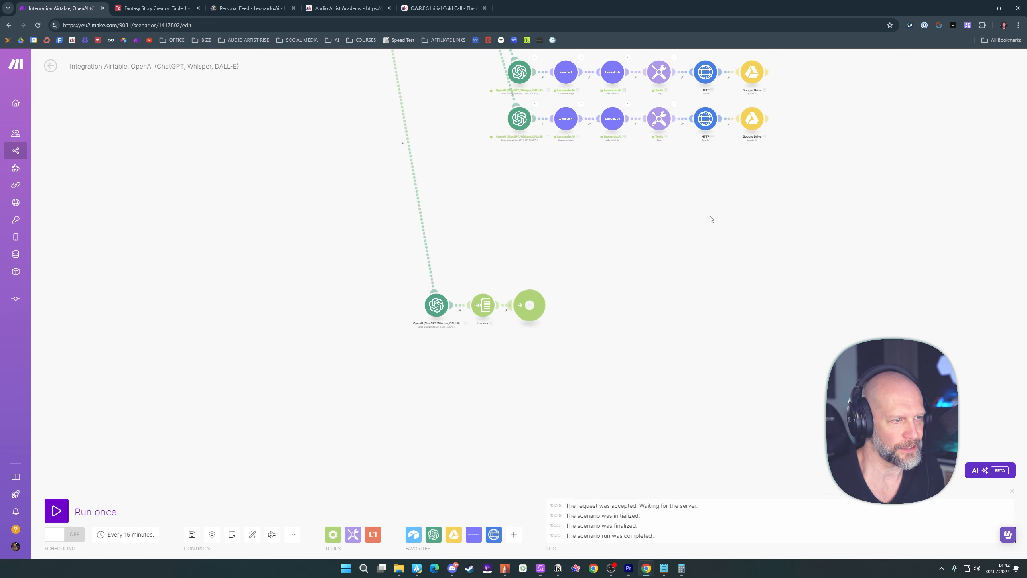
{"action": "left_click_drag", "start_coordinate": [576, 285], "coordinate": [578, 213]}
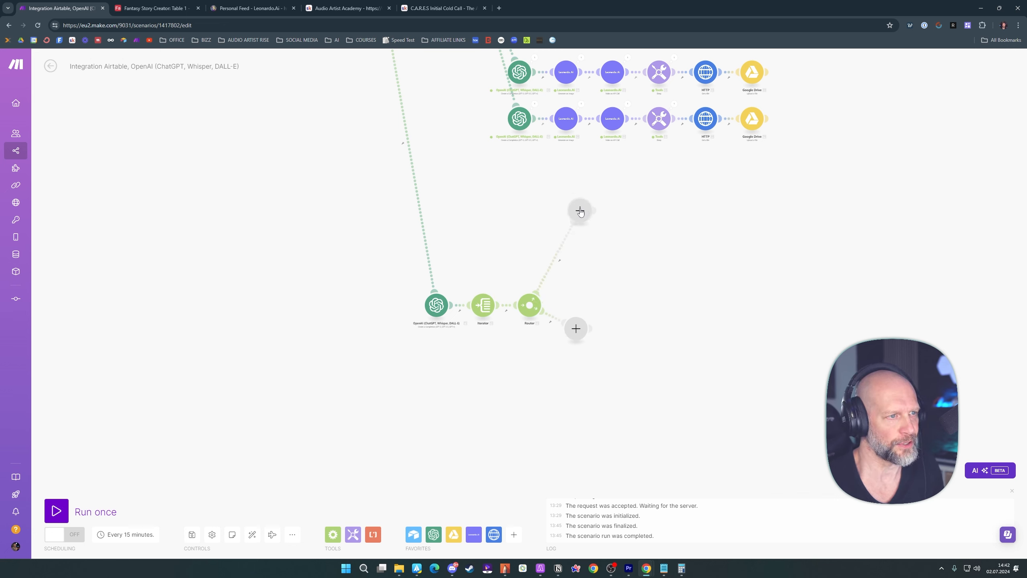
Add an ElevenLabs speech generation module to the new Router's upper branch
{"action": "left_click", "coordinate": [580, 211]}
{"action": "type", "text": "ele"}
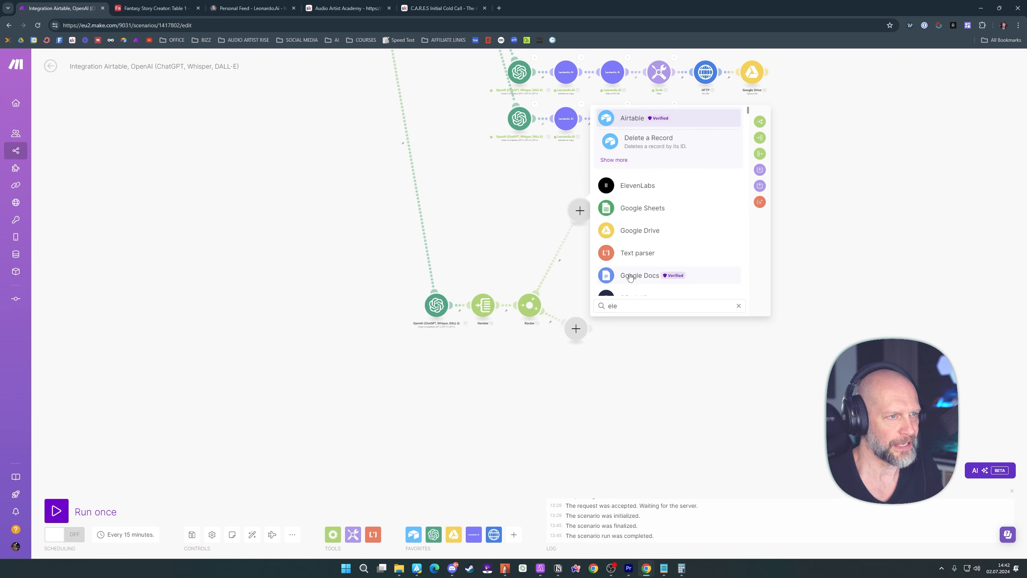
{"action": "left_click", "coordinate": [638, 186]}
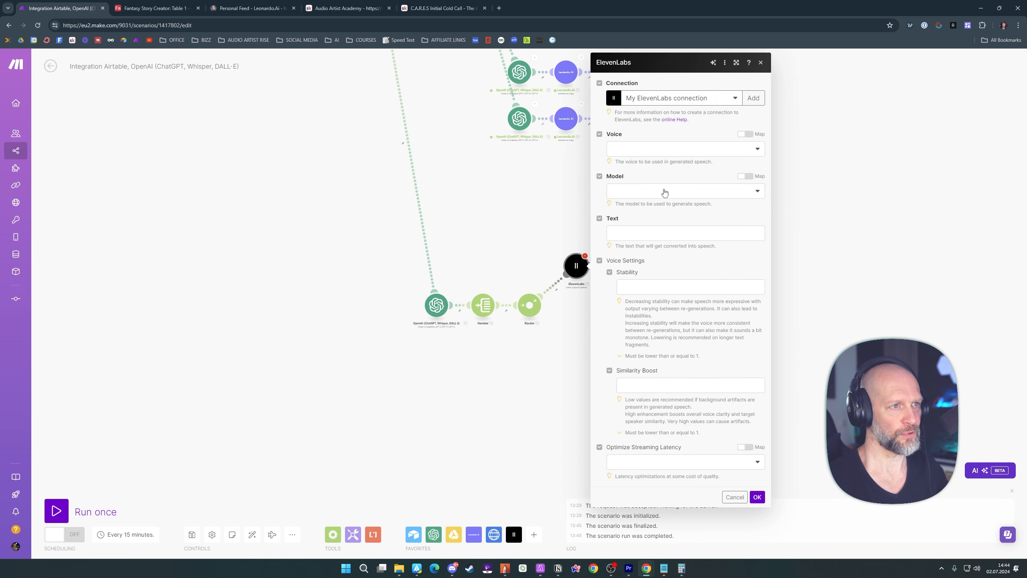
Set the ElevenLabs voice to professional/Carter the Mountain King and the model to Eleven Turbo v2
{"action": "left_click", "coordinate": [648, 149]}
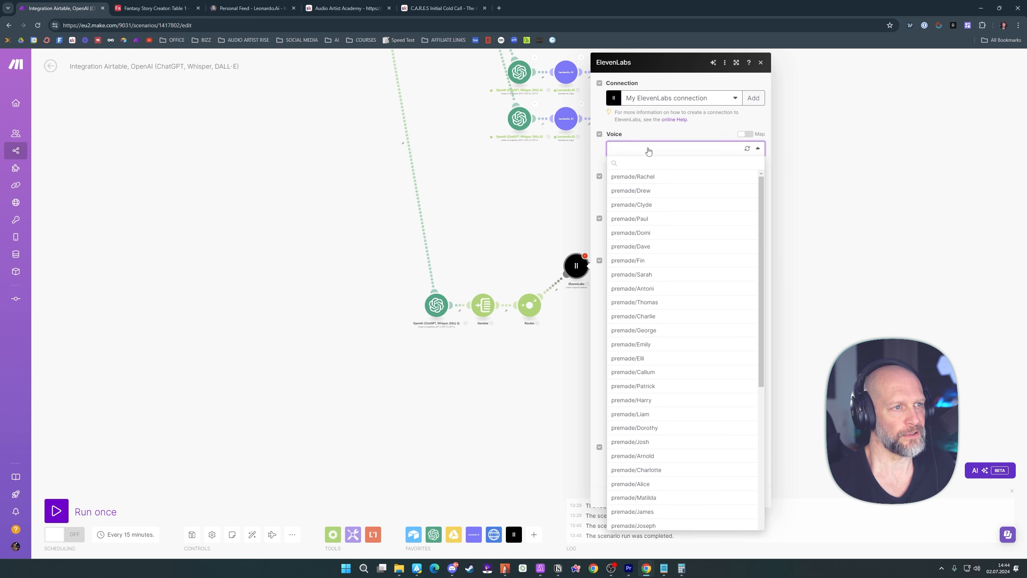
{"action": "scroll", "coordinate": [668, 200], "scroll_direction": "down", "scroll_amount": 7}
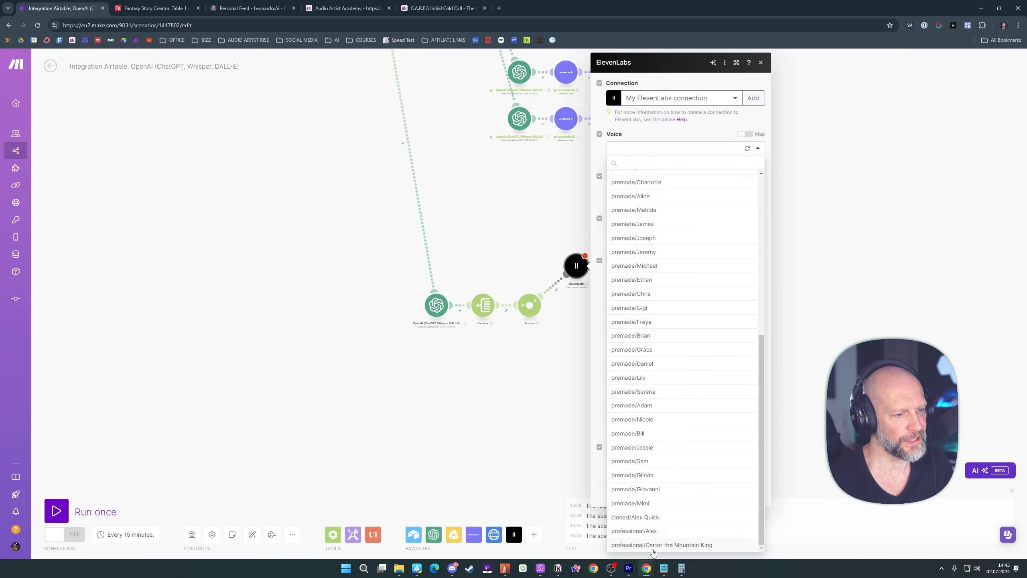
{"action": "left_click", "coordinate": [682, 545]}
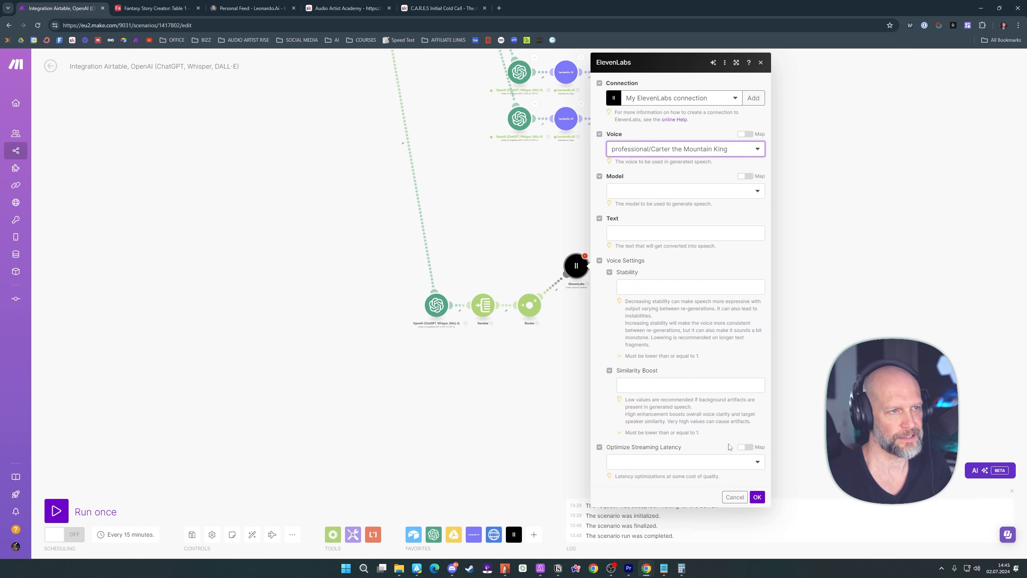
{"action": "left_click", "coordinate": [656, 193]}
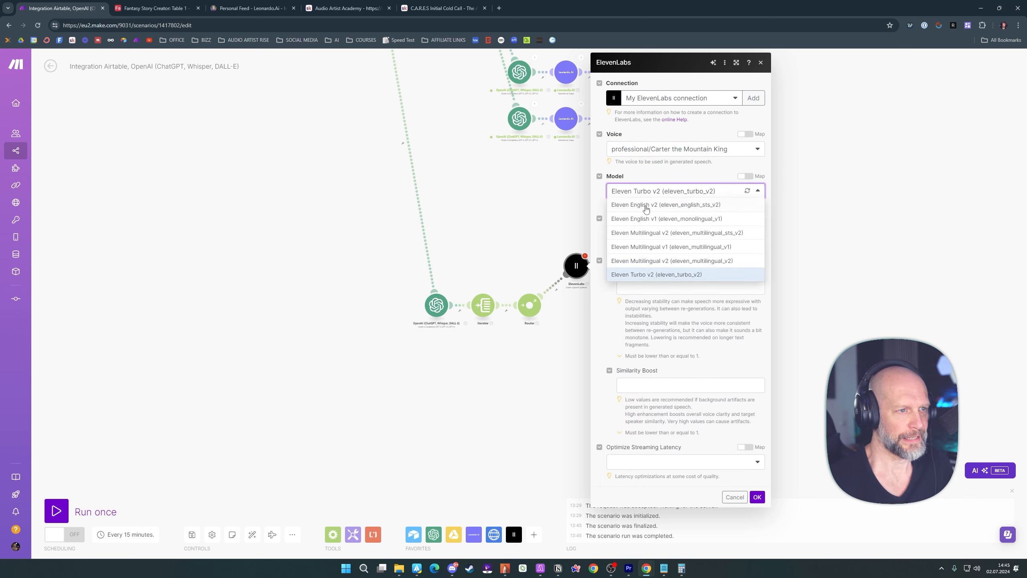
{"action": "left_click", "coordinate": [650, 275]}
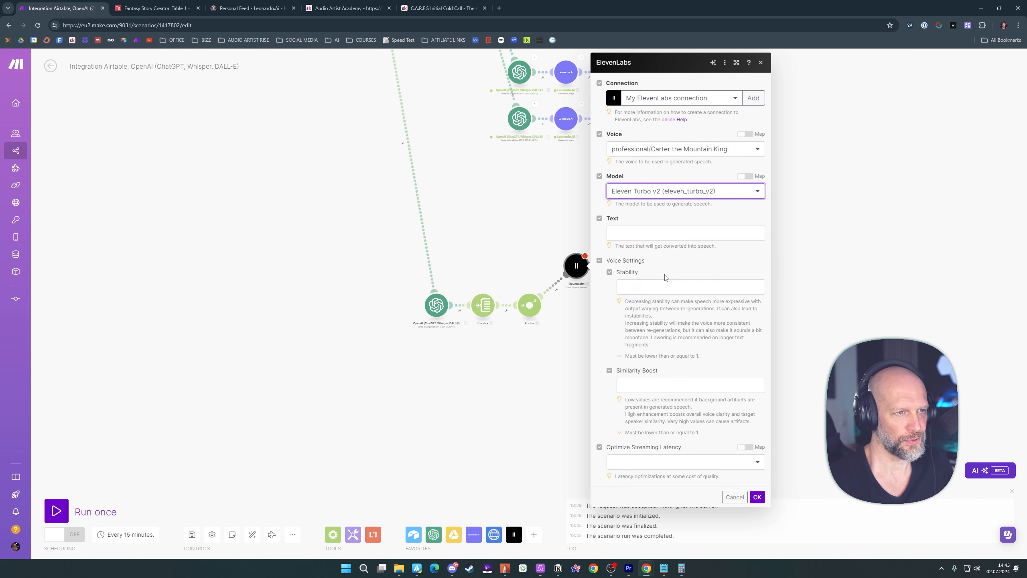
Map the Iterator's Value as the text to convert into speech and save the ElevenLabs module
{"action": "left_click", "coordinate": [635, 236]}
{"action": "left_click", "coordinate": [788, 140]}
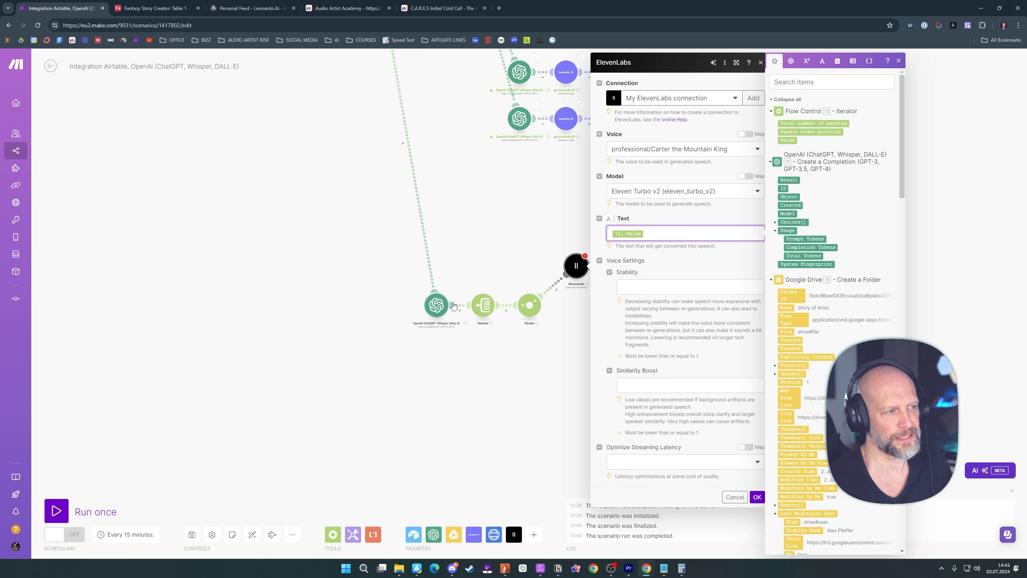
{"action": "left_click", "coordinate": [392, 327]}
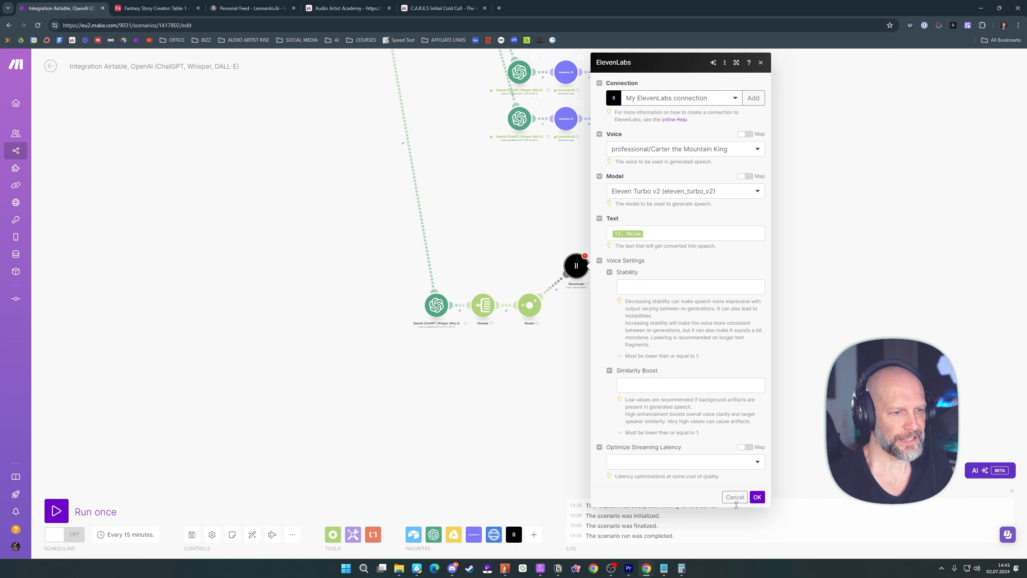
{"action": "left_click", "coordinate": [757, 497]}
Set up a filter on the route to ElevenLabs that compares the Iterator's Bundle order position using the text operator Equal to
{"action": "scroll", "coordinate": [611, 289], "scroll_direction": "up", "scroll_amount": 3}
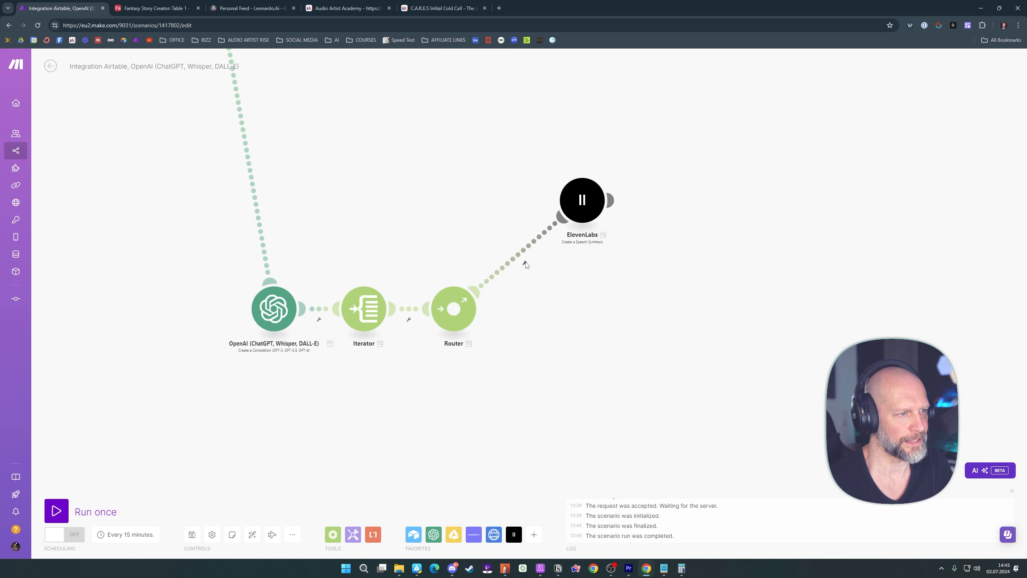
{"action": "left_click", "coordinate": [525, 263]}
{"action": "left_click", "coordinate": [529, 268]}
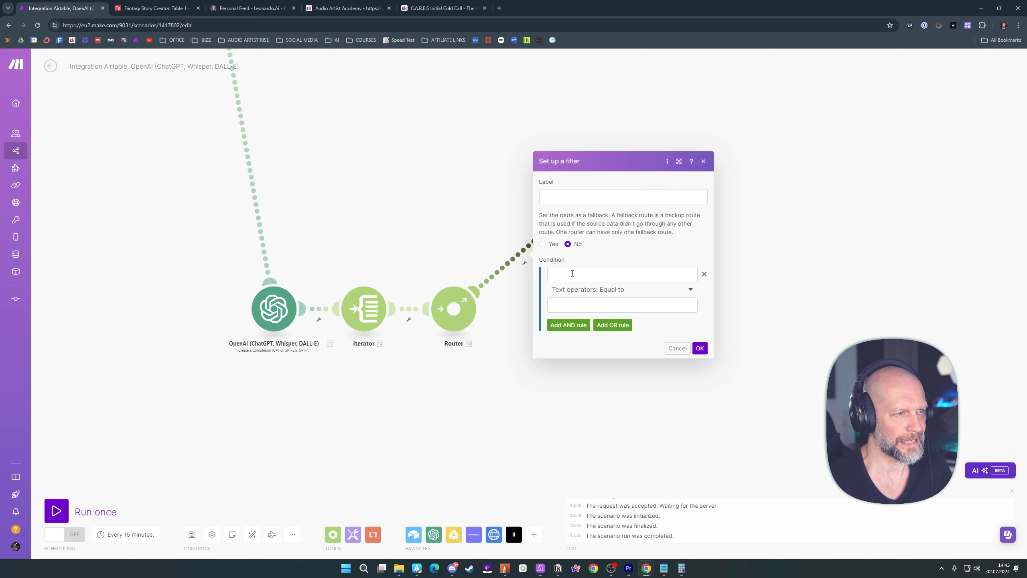
{"action": "left_click", "coordinate": [573, 273]}
{"action": "left_click", "coordinate": [743, 132]}
{"action": "left_click", "coordinate": [565, 303]}
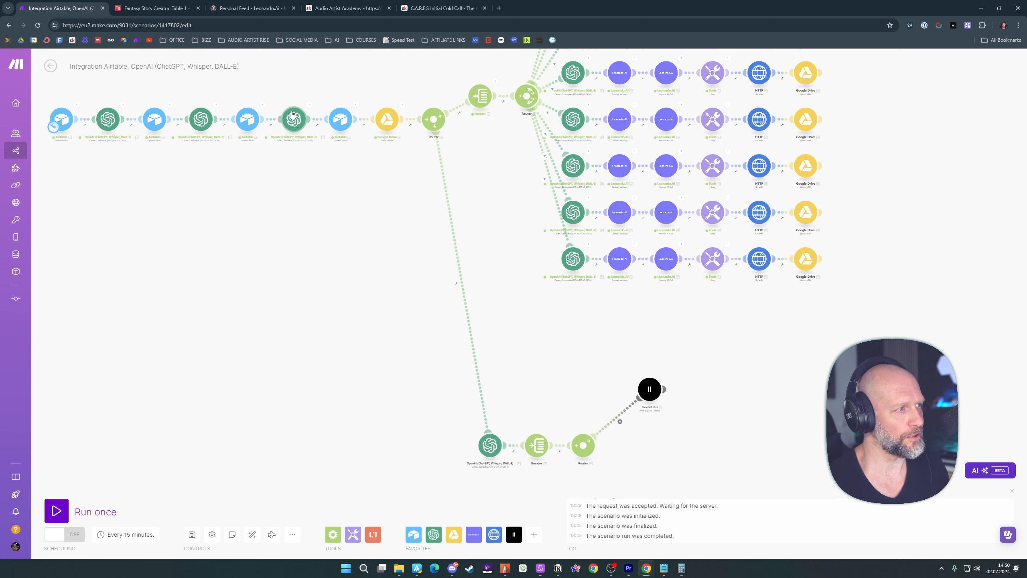
Clone the ElevenLabs module, connect the copy to the Router as a second branch, and save its unchanged settings
{"action": "left_click_drag", "start_coordinate": [382, 315], "coordinate": [365, 270]}
{"action": "scroll", "coordinate": [365, 271], "scroll_direction": "up", "scroll_amount": 2}
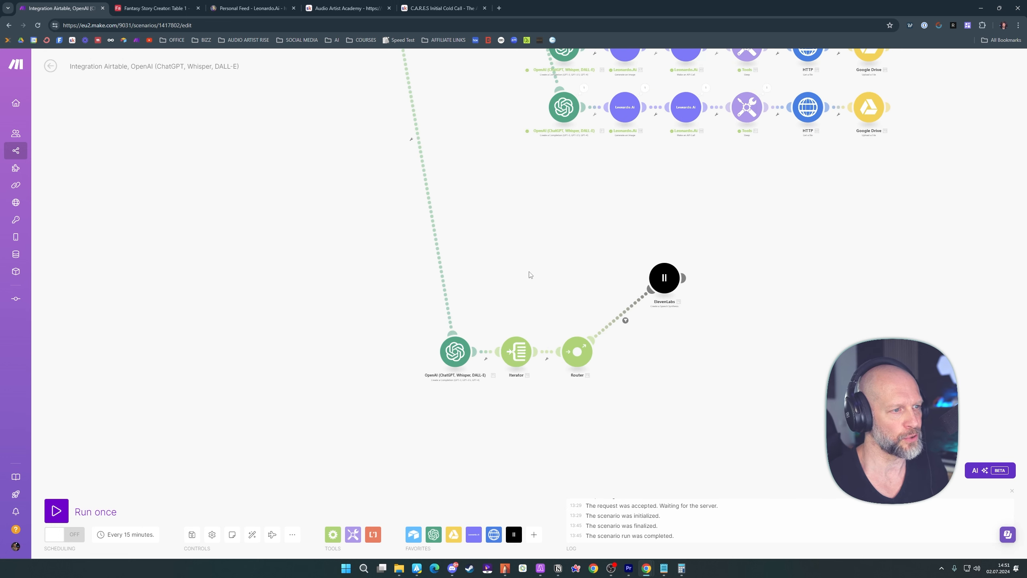
{"action": "left_click_drag", "start_coordinate": [530, 274], "coordinate": [498, 273]}
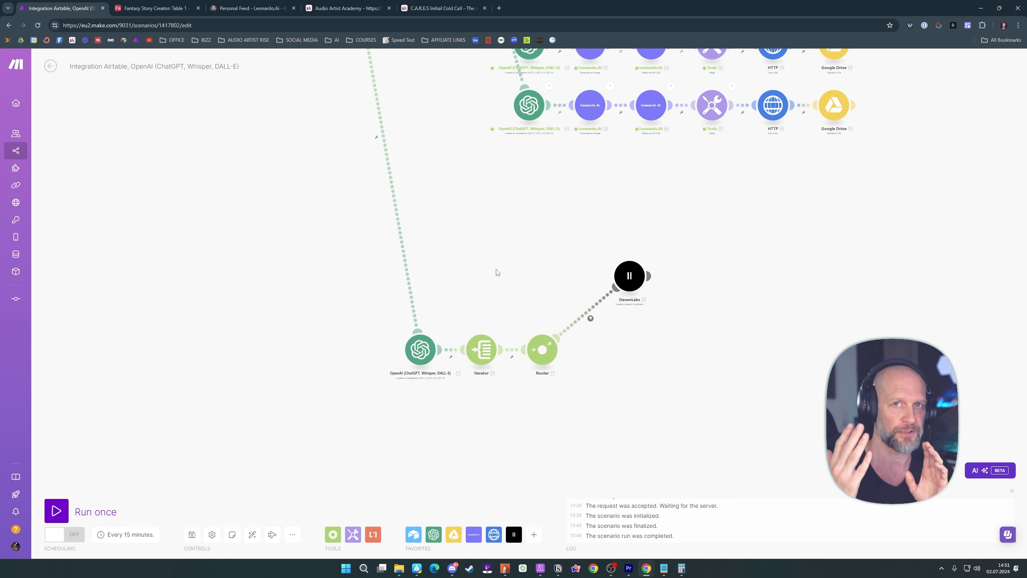
{"action": "scroll", "coordinate": [648, 170], "scroll_direction": "down", "scroll_amount": 2}
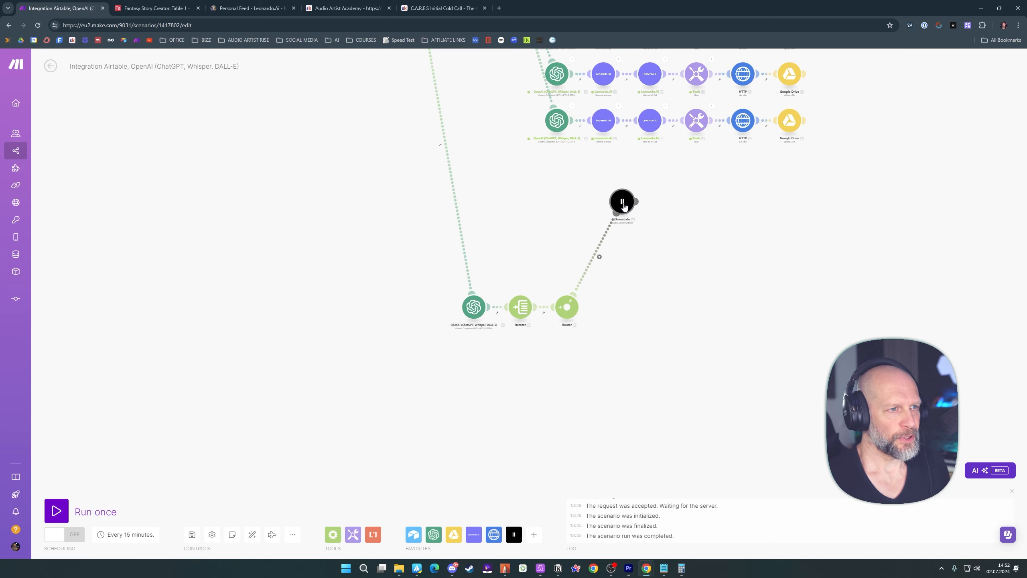
{"action": "right_click", "coordinate": [624, 204]}
{"action": "left_click", "coordinate": [648, 263]}
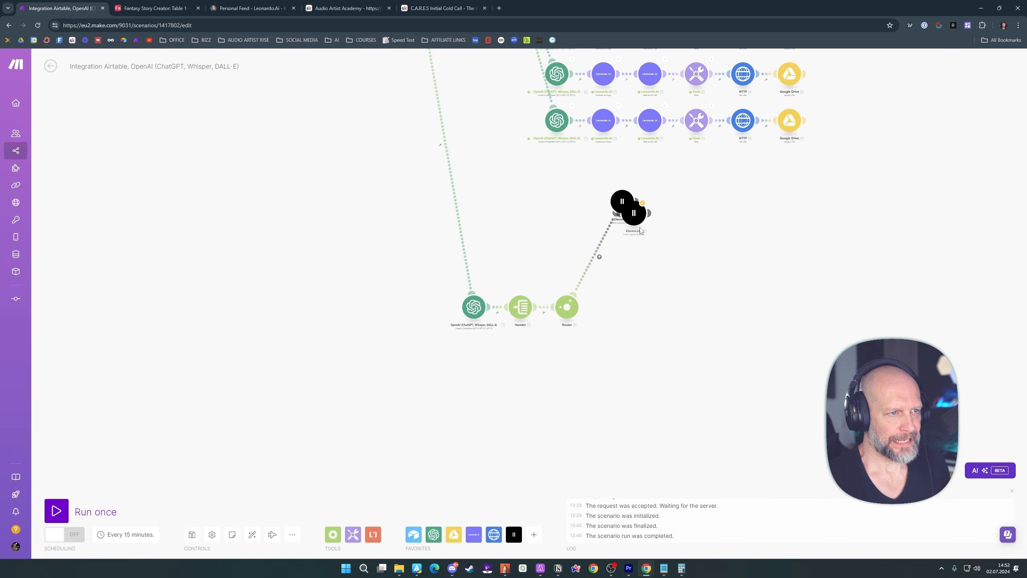
{"action": "left_click_drag", "start_coordinate": [645, 250], "coordinate": [620, 290]}
{"action": "left_click", "coordinate": [620, 289]}
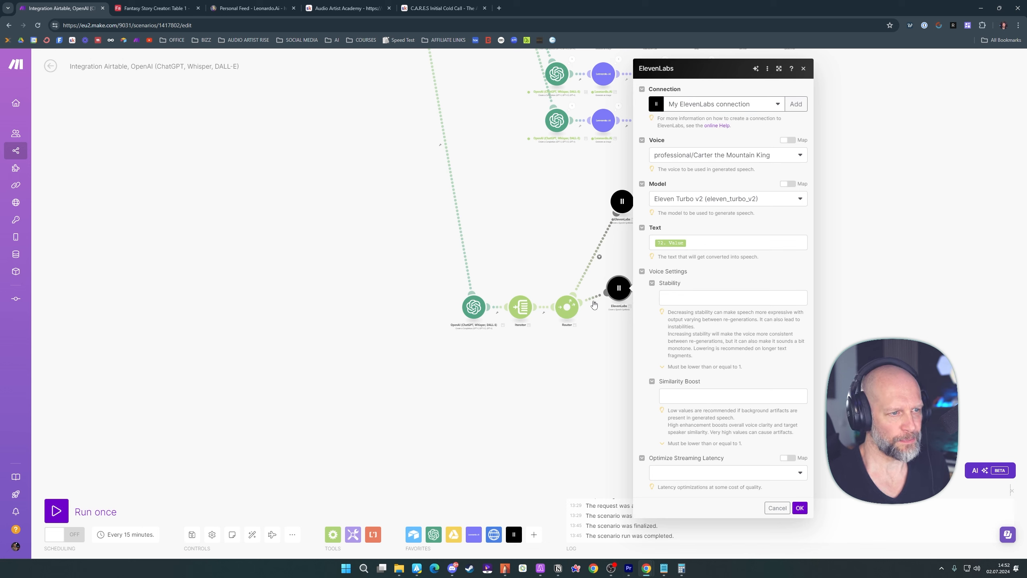
{"action": "left_click", "coordinate": [800, 508]}
Clone the second ElevenLabs module and its copy to create two more speech modules for the Router
{"action": "left_click_drag", "start_coordinate": [619, 288], "coordinate": [634, 276]}
{"action": "right_click", "coordinate": [635, 276]}
{"action": "left_click", "coordinate": [658, 334]}
{"action": "right_click", "coordinate": [632, 324]}
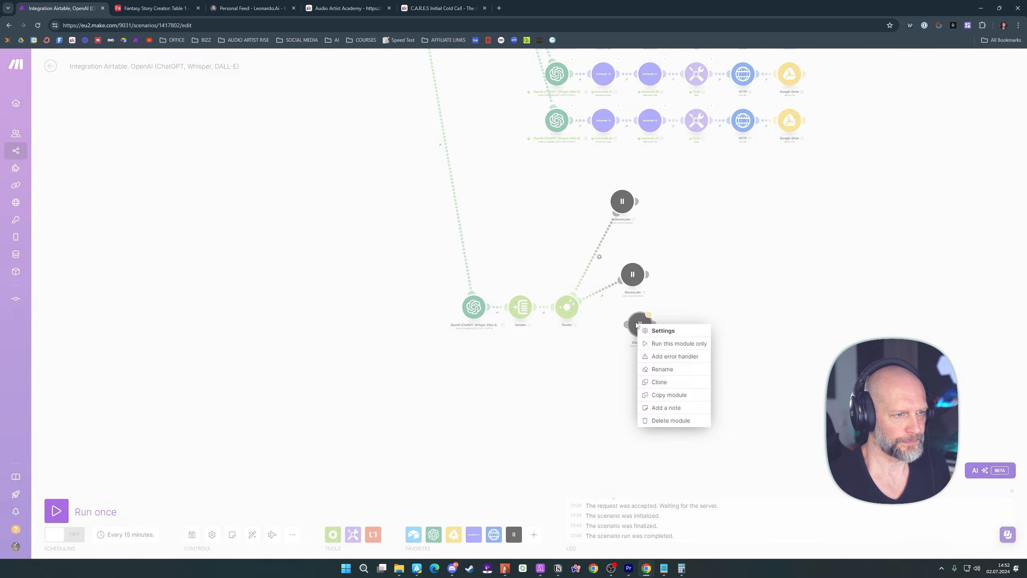
{"action": "left_click", "coordinate": [657, 386]}
Spread the four ElevenLabs modules in an arc beside the Router, one on each branch
{"action": "left_click_drag", "start_coordinate": [631, 375], "coordinate": [597, 367]}
{"action": "left_click_drag", "start_coordinate": [622, 201], "coordinate": [603, 195]}
{"action": "left_click_drag", "start_coordinate": [632, 276], "coordinate": [620, 243]}
{"action": "left_click_drag", "start_coordinate": [632, 326], "coordinate": [656, 277]}
{"action": "left_click_drag", "start_coordinate": [597, 368], "coordinate": [667, 339]}
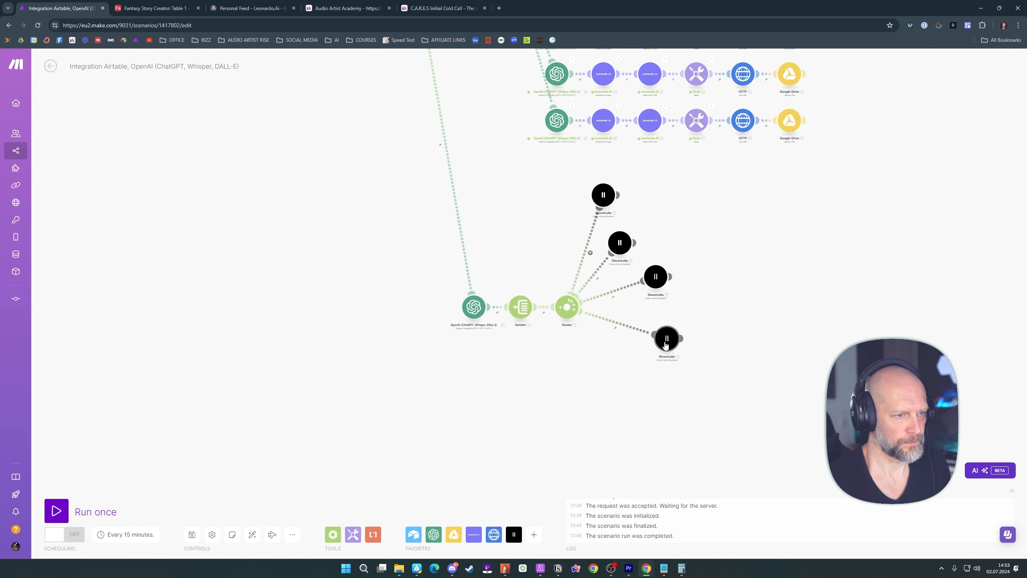
Clone ElevenLabs modules for three more Router branches and fan them out below the existing four
{"action": "right_click", "coordinate": [667, 339]}
{"action": "left_click", "coordinate": [689, 398]}
{"action": "right_click", "coordinate": [634, 376]}
{"action": "mouse_move", "coordinate": [597, 363]}
{"action": "left_mouse_down"}
{"action": "mouse_move", "coordinate": [634, 375]}
{"action": "mouse_move", "coordinate": [555, 439]}
{"action": "left_mouse_up"}
{"action": "left_click", "coordinate": [658, 436]}
{"action": "right_click", "coordinate": [597, 415]}
{"action": "left_click", "coordinate": [620, 473]}
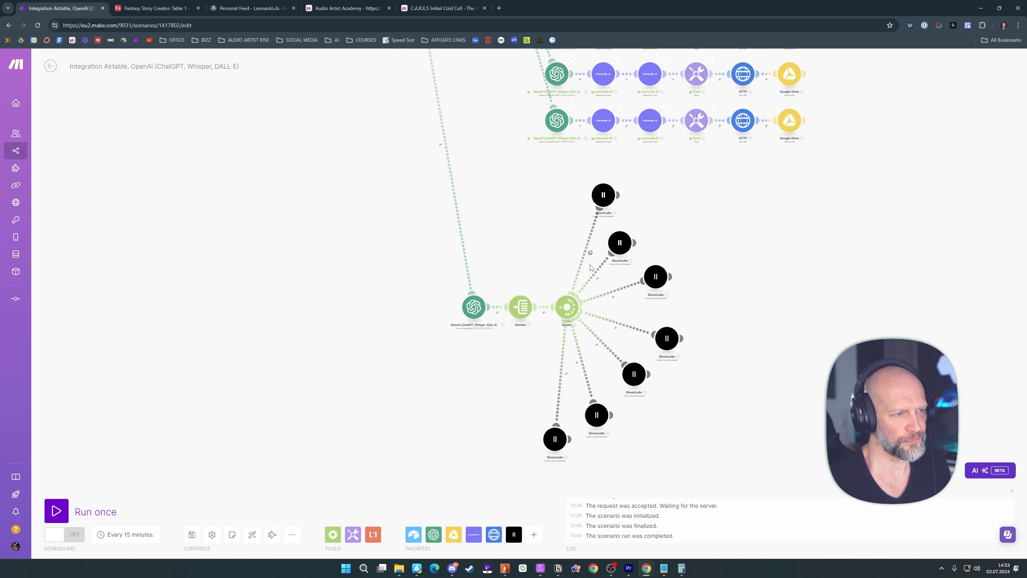
Filter the second ElevenLabs route to pass when the Iterator's Bundle order position equals 2
{"action": "scroll", "coordinate": [720, 278], "scroll_direction": "up", "scroll_amount": 2}
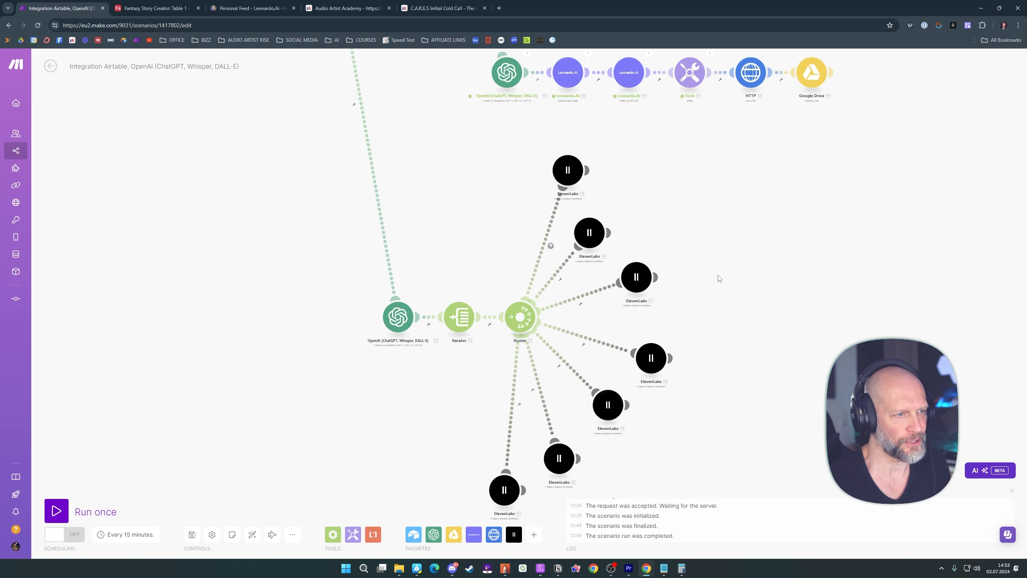
{"action": "scroll", "coordinate": [720, 278], "scroll_direction": "up", "scroll_amount": 2}
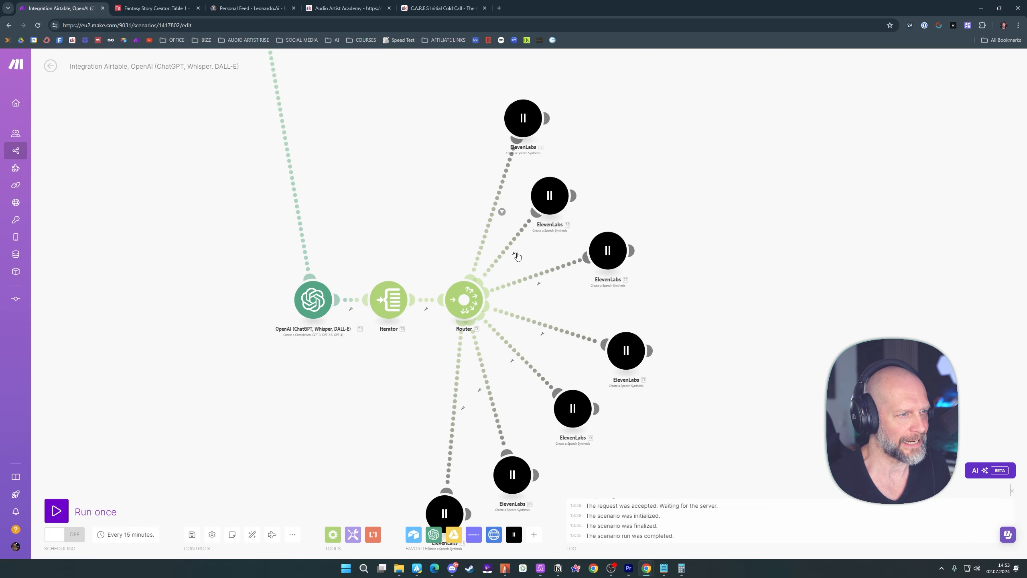
{"action": "left_click", "coordinate": [515, 255]}
{"action": "left_click", "coordinate": [516, 262]}
{"action": "left_click", "coordinate": [607, 268]}
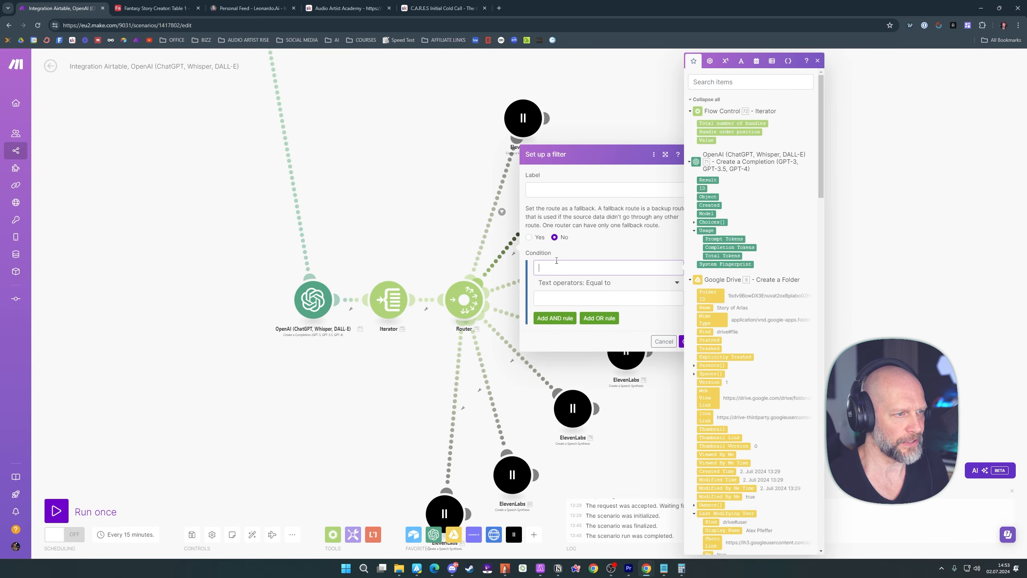
{"action": "left_click", "coordinate": [722, 131]}
{"action": "left_click", "coordinate": [607, 298]}
{"action": "left_click", "coordinate": [684, 341]}
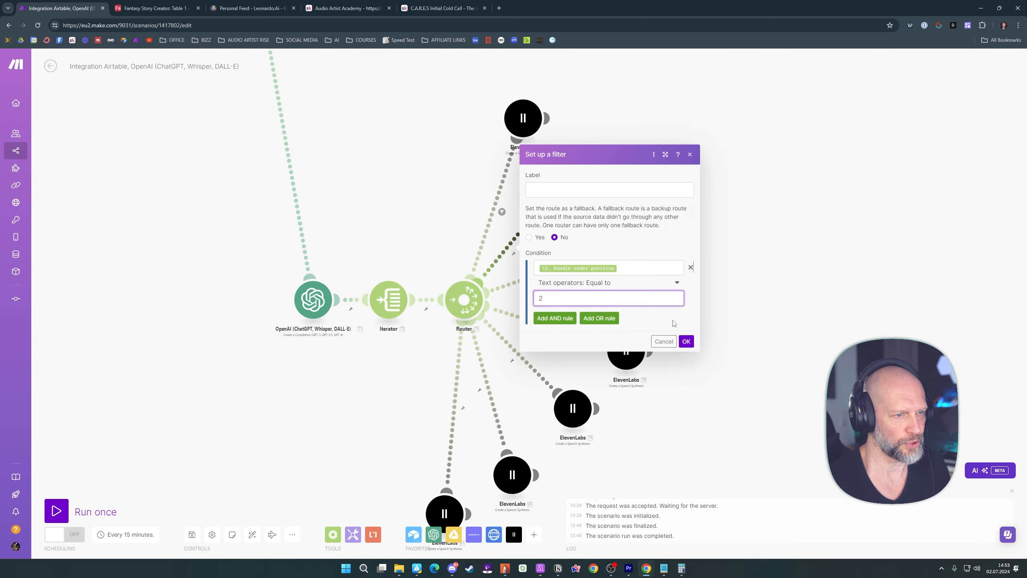
Filter the third ElevenLabs route to pass when the Iterator's Bundle order position equals 3
{"action": "left_click", "coordinate": [539, 284]}
{"action": "left_click", "coordinate": [541, 292]}
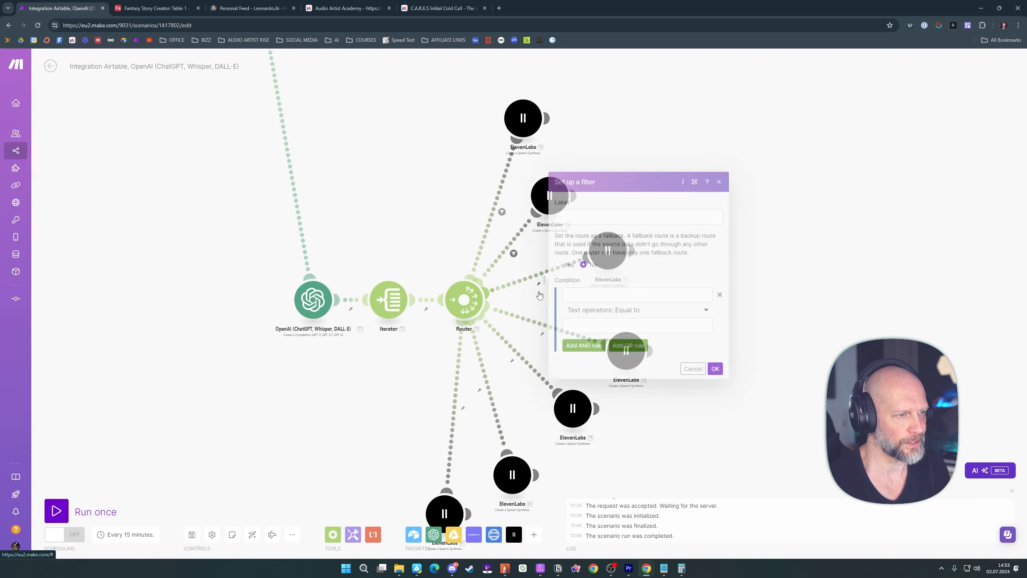
{"action": "left_click", "coordinate": [593, 296]}
{"action": "left_click", "coordinate": [742, 132]}
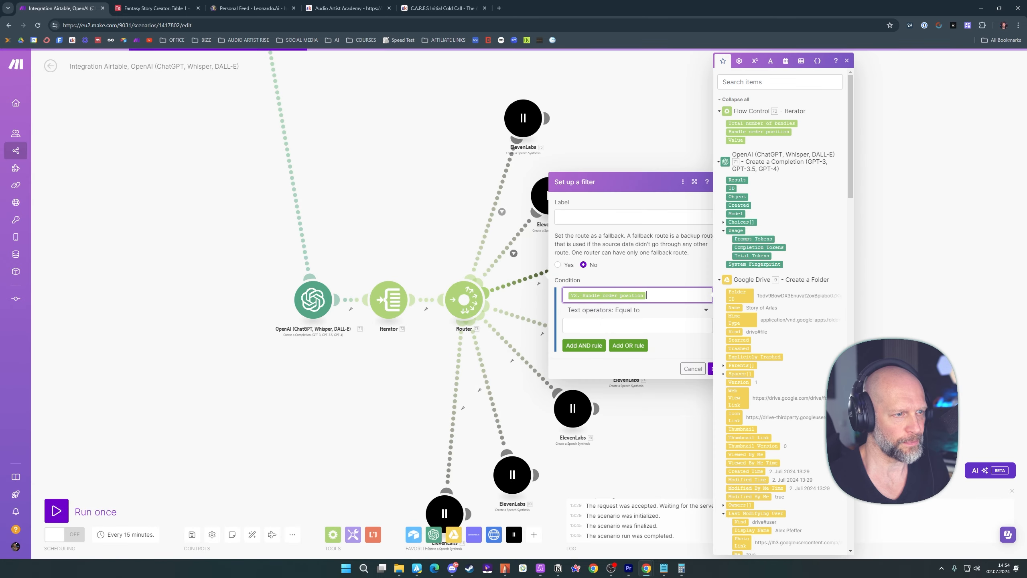
{"action": "left_click", "coordinate": [597, 325]}
{"action": "type", "text": "3"}
{"action": "left_click", "coordinate": [722, 369]}
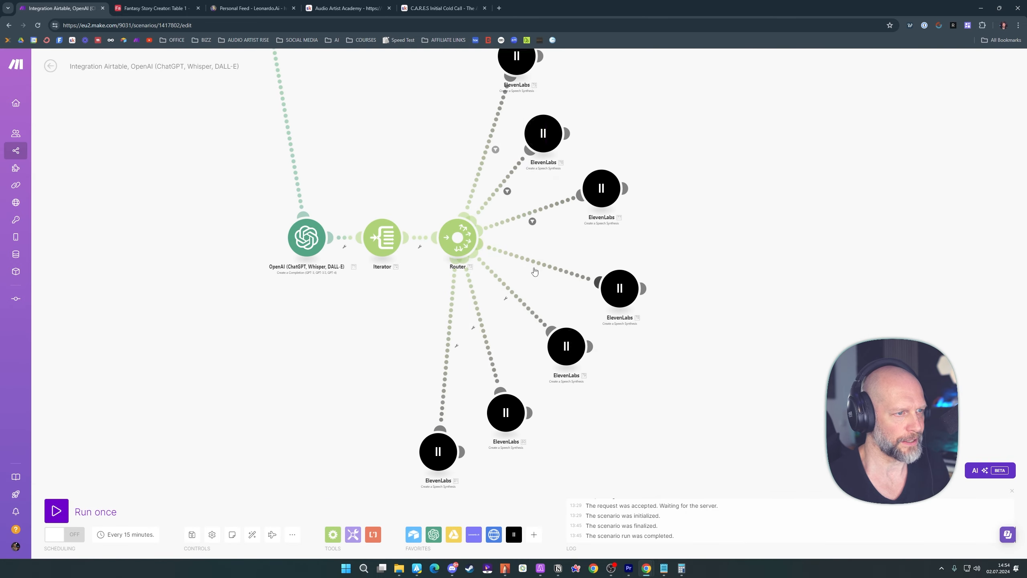
Filter the fourth ElevenLabs route to pass when the Iterator's Bundle order position equals 4
{"action": "left_click", "coordinate": [536, 275]}
{"action": "left_click", "coordinate": [539, 281]}
{"action": "left_click", "coordinate": [595, 284]}
{"action": "left_click", "coordinate": [755, 132]}
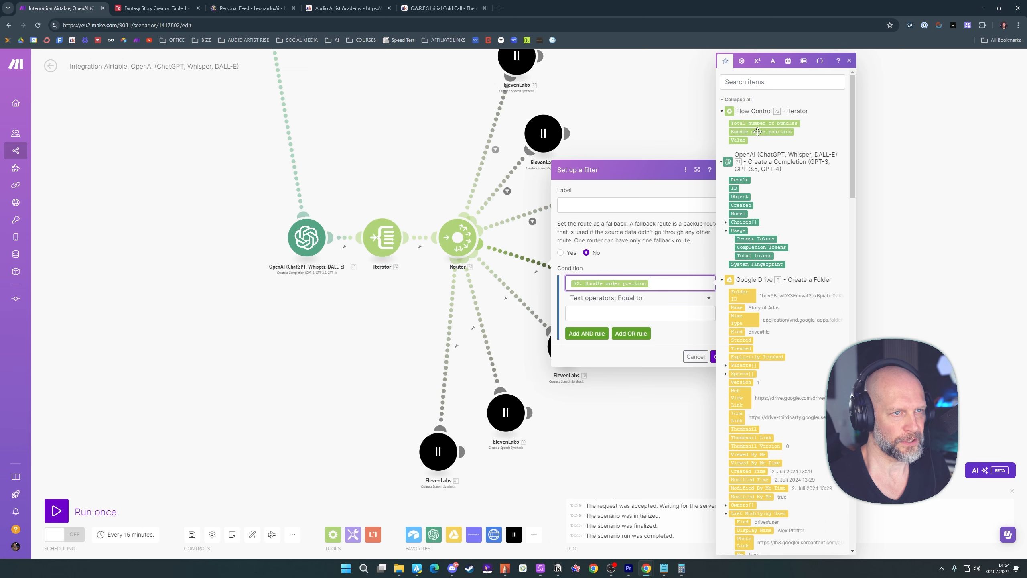
{"action": "left_click", "coordinate": [631, 313]}
{"action": "type", "text": "4"}
{"action": "left_click", "coordinate": [705, 341]}
{"action": "left_click", "coordinate": [718, 356]}
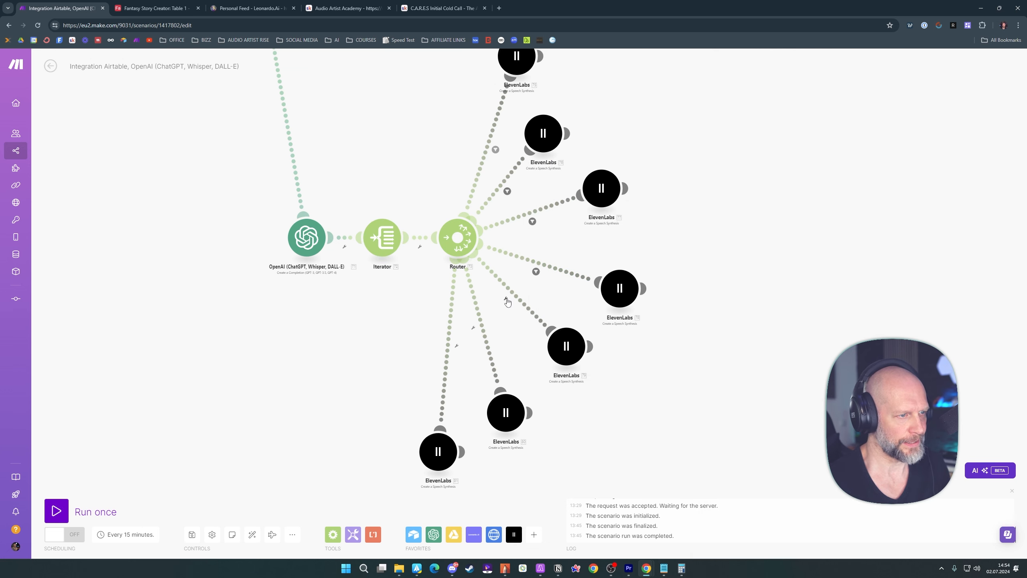
Filter the fifth ElevenLabs route to pass when the Iterator's Bundle order position equals 5
{"action": "left_click", "coordinate": [506, 299]}
{"action": "left_click", "coordinate": [509, 306]}
{"action": "left_click", "coordinate": [728, 132]}
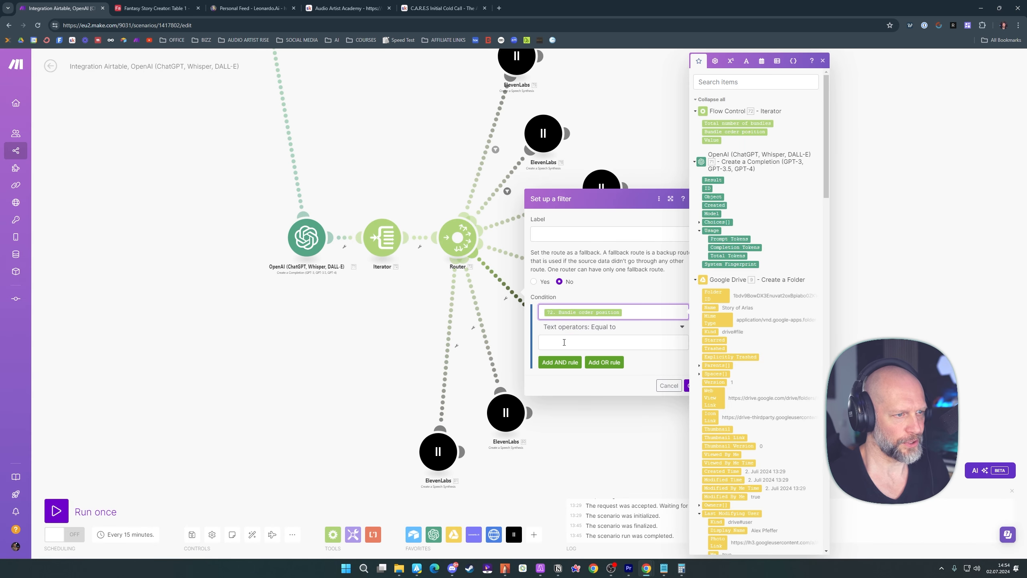
{"action": "left_click", "coordinate": [584, 342]}
{"action": "type", "text": "5"}
{"action": "left_click", "coordinate": [696, 385]}
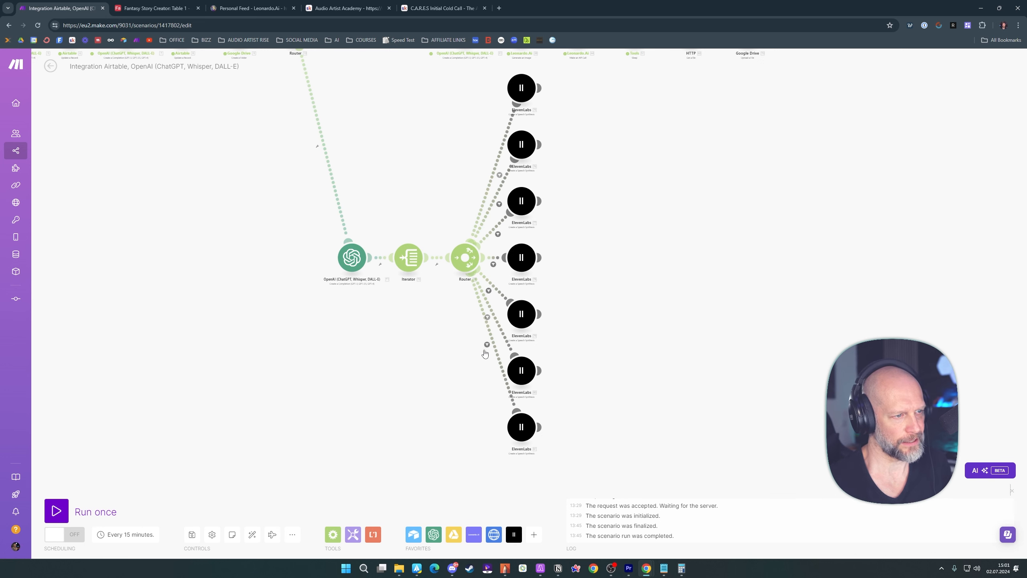
Add a Google Drive Upload a File module after the uppermost ElevenLabs module
{"action": "left_click_drag", "start_coordinate": [667, 214], "coordinate": [684, 366]}
{"action": "scroll", "coordinate": [606, 251], "scroll_direction": "up", "scroll_amount": 2}
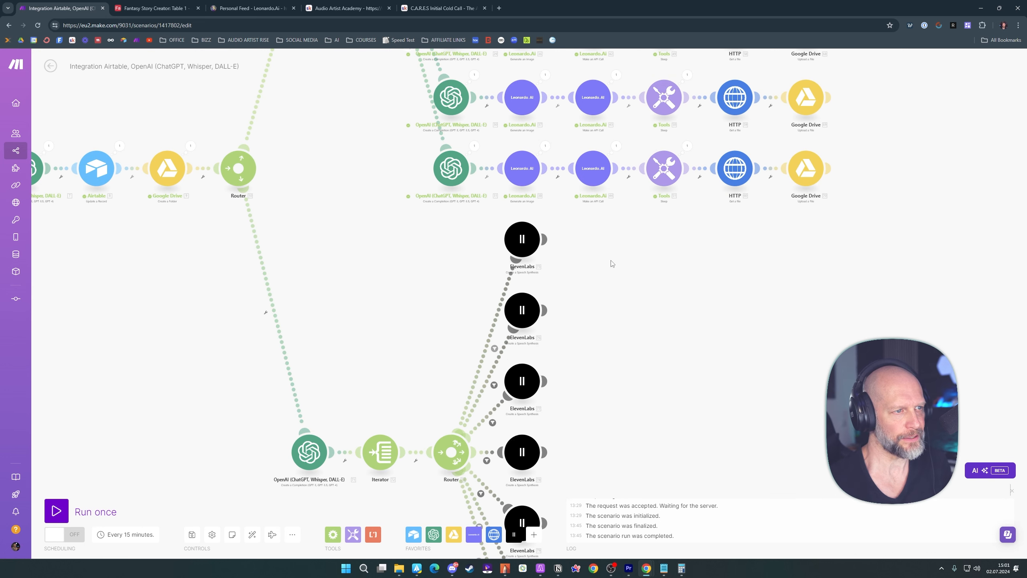
{"action": "left_click", "coordinate": [545, 236]}
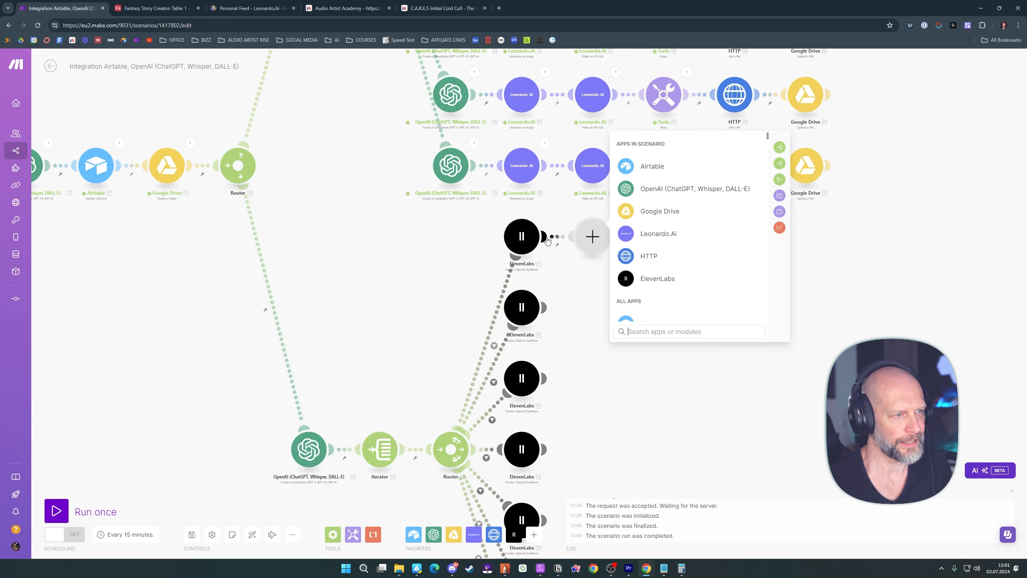
{"action": "left_click", "coordinate": [670, 211]}
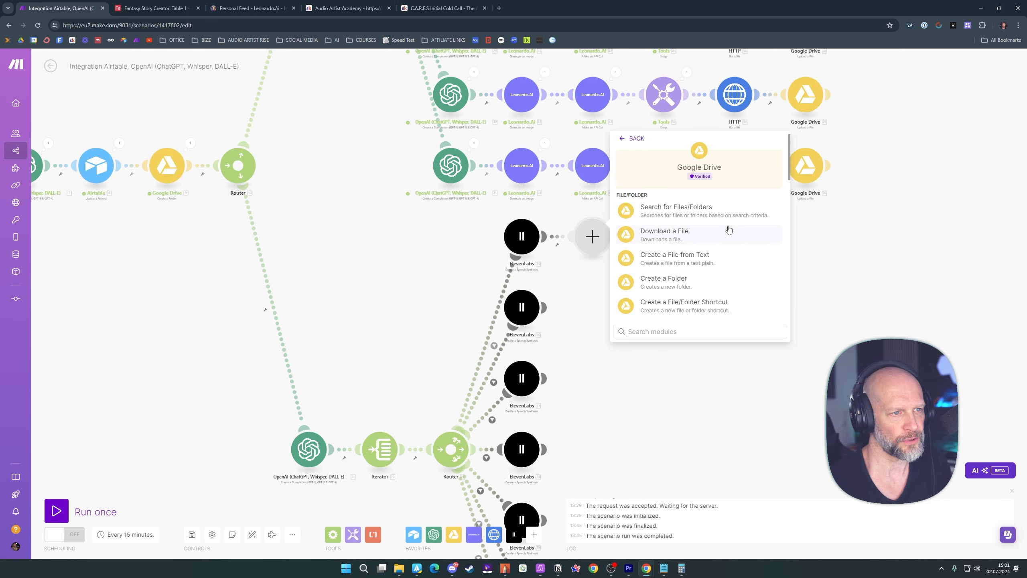
{"action": "scroll", "coordinate": [726, 229], "scroll_direction": "down", "scroll_amount": 4}
{"action": "left_click", "coordinate": [656, 209]}
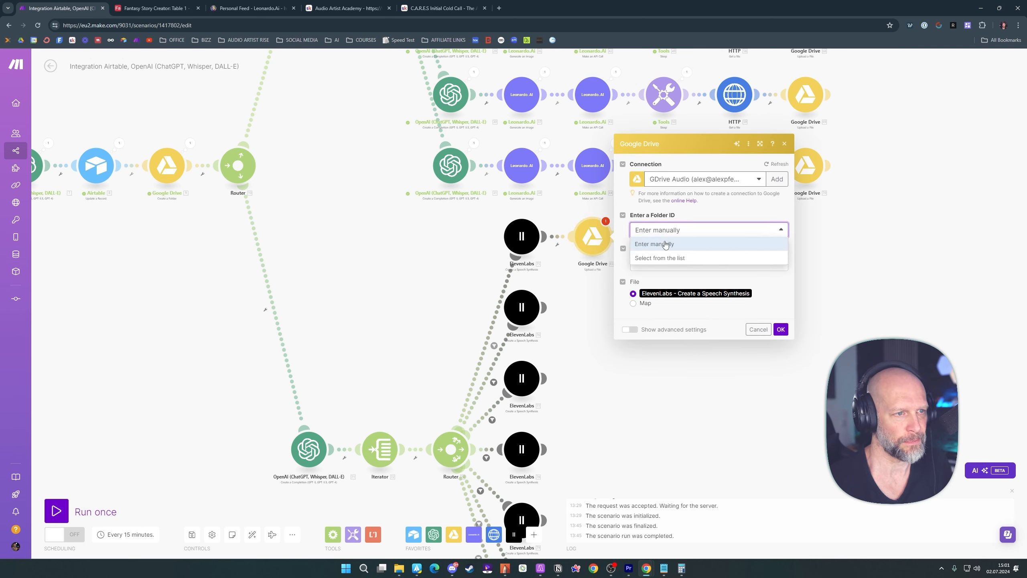
Set the first ElevenLabs upload's folder to be selected from the list and map it to the Folder ID from Create a Folder
{"action": "left_click", "coordinate": [671, 258]}
{"action": "left_click", "coordinate": [769, 265]}
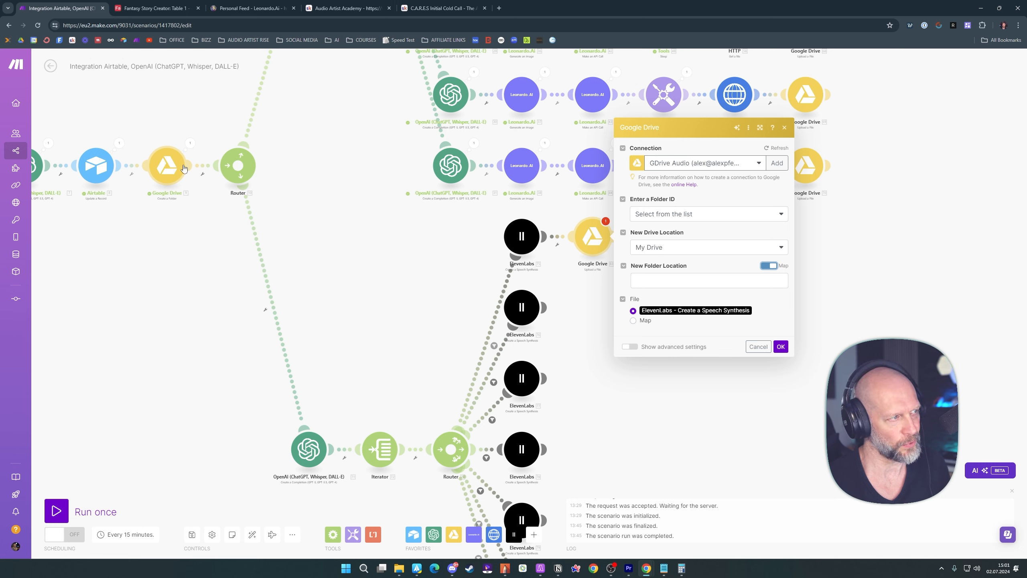
{"action": "left_click", "coordinate": [652, 279]}
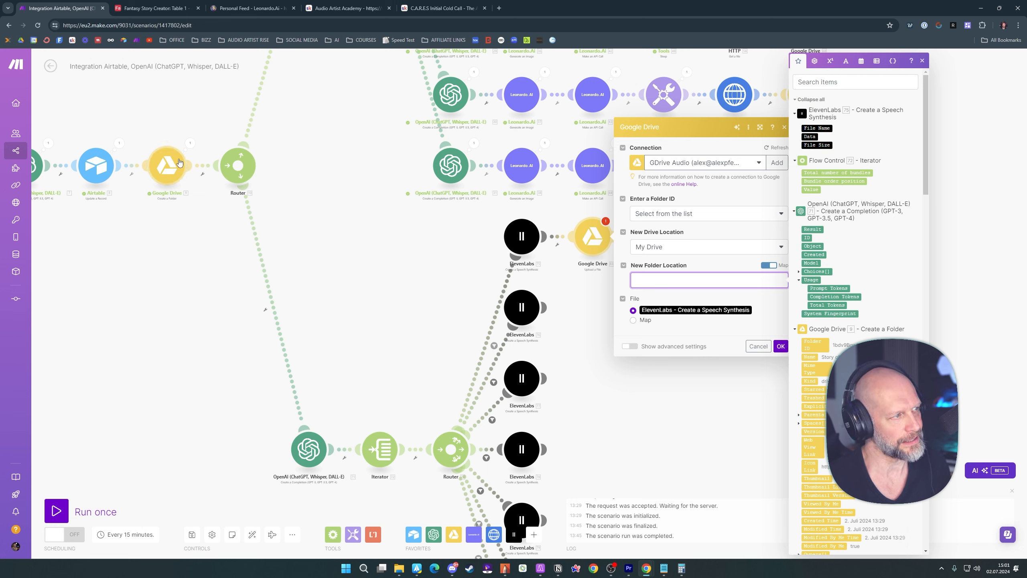
{"action": "left_click", "coordinate": [813, 344]}
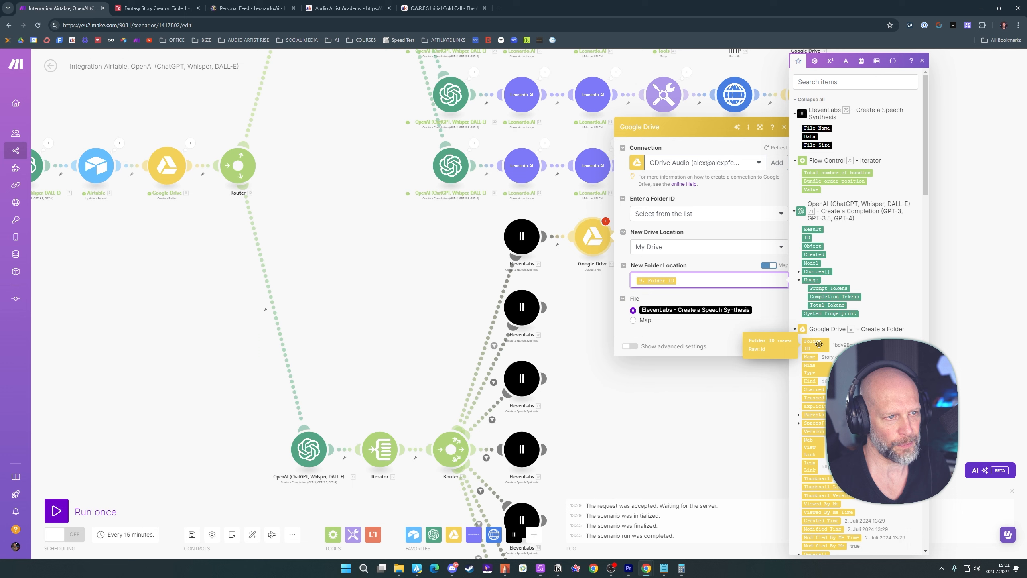
{"action": "left_click", "coordinate": [775, 296]}
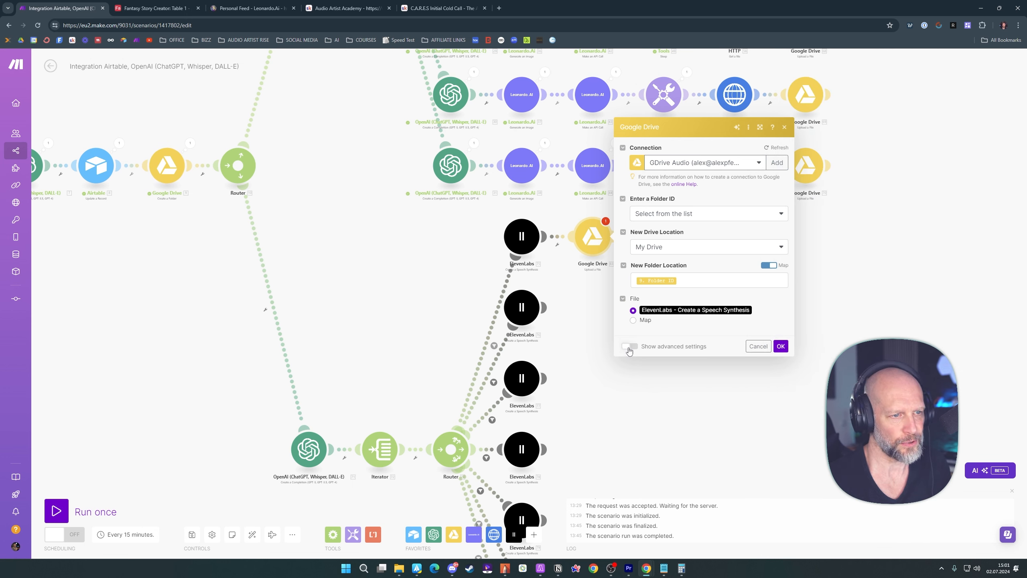
Name the first uploaded file with Airtable's Hero Name followed by "VO I" using the advanced settings, and save the module
{"action": "left_click", "coordinate": [629, 347]}
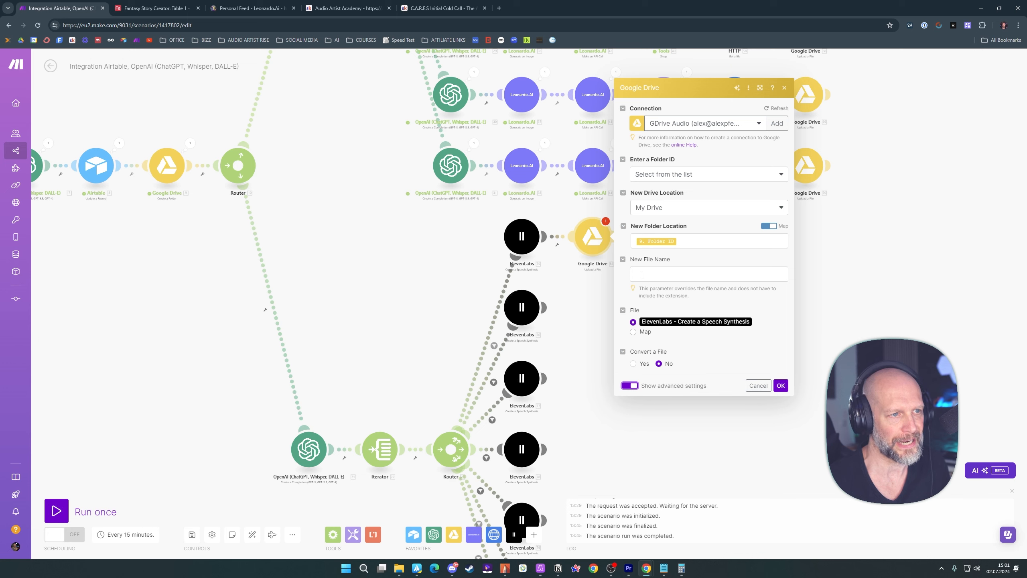
{"action": "left_click", "coordinate": [642, 274]}
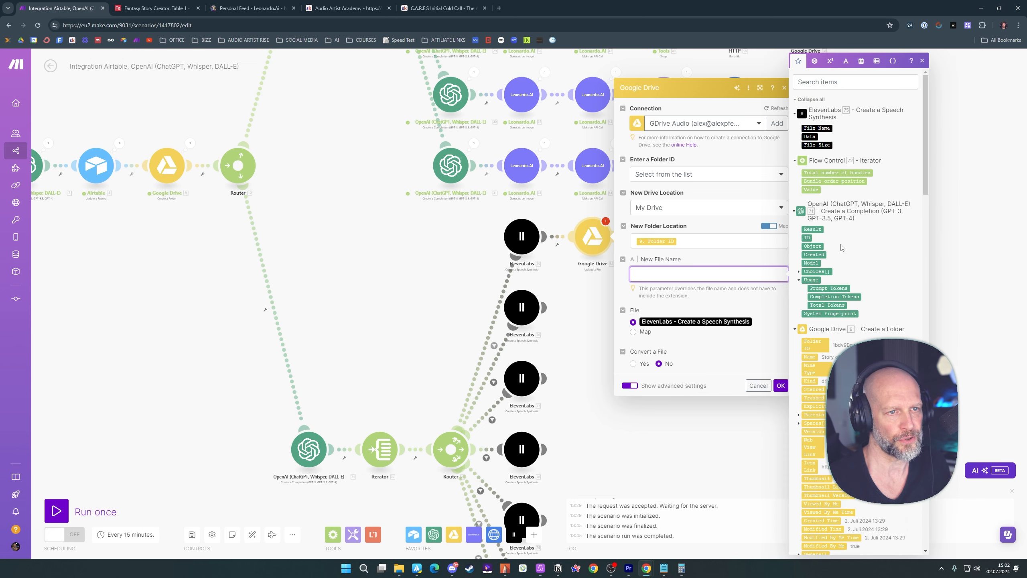
{"action": "scroll", "coordinate": [843, 248], "scroll_direction": "down", "scroll_amount": 15}
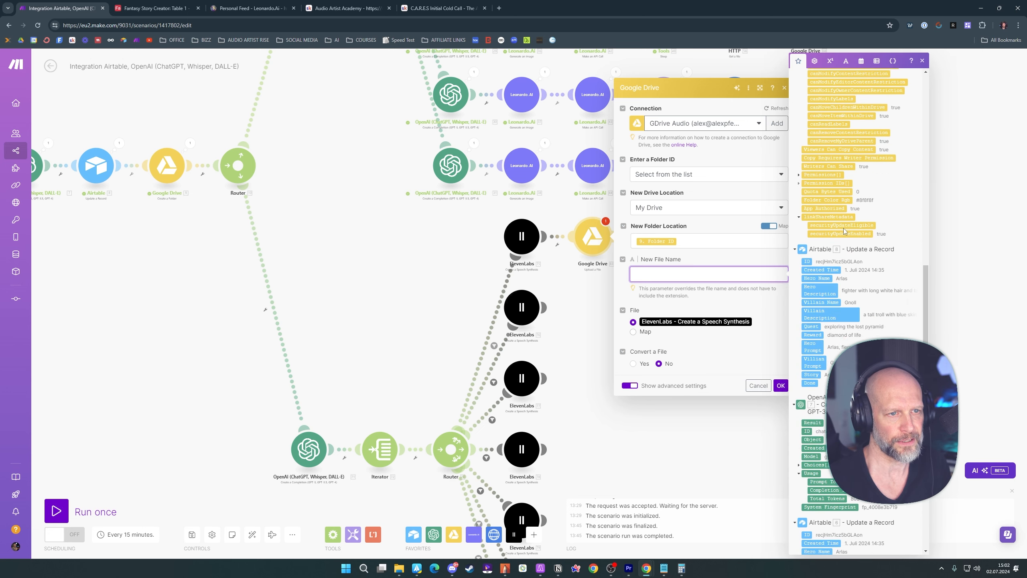
{"action": "scroll", "coordinate": [844, 231], "scroll_direction": "down", "scroll_amount": 2}
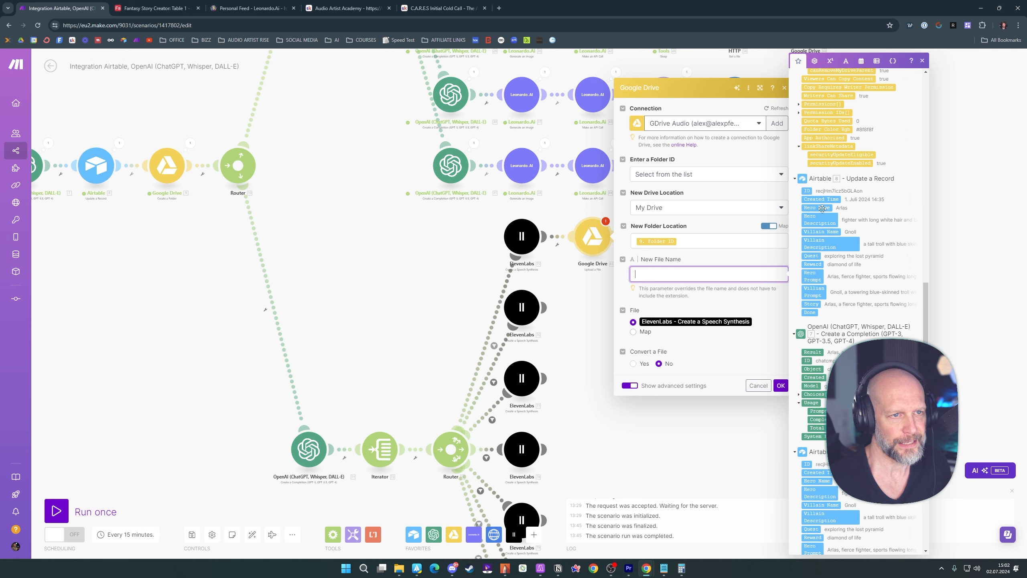
{"action": "left_click_drag", "start_coordinate": [817, 208], "coordinate": [696, 273]}
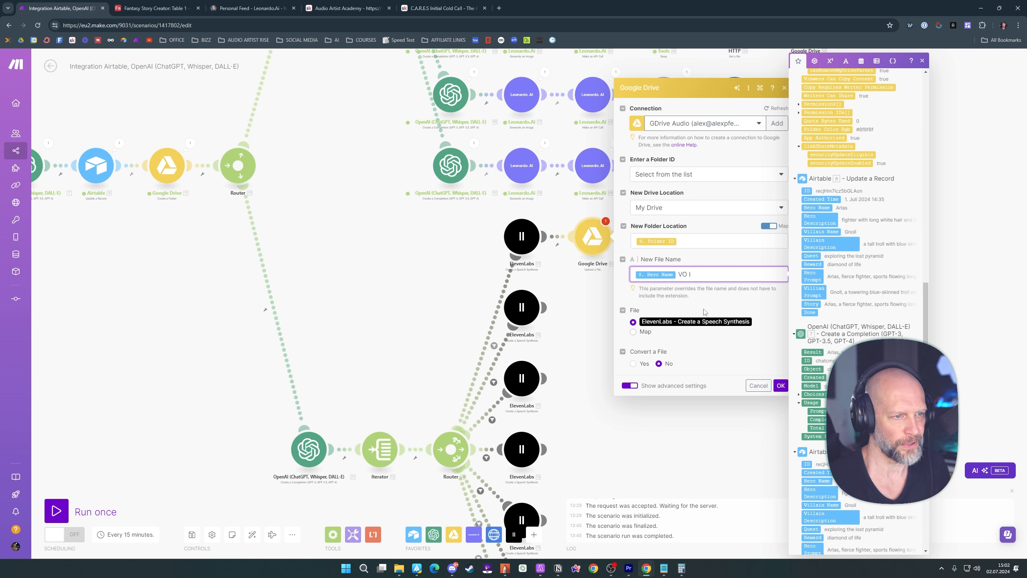
{"action": "left_click", "coordinate": [769, 369]}
{"action": "left_click", "coordinate": [780, 385]}
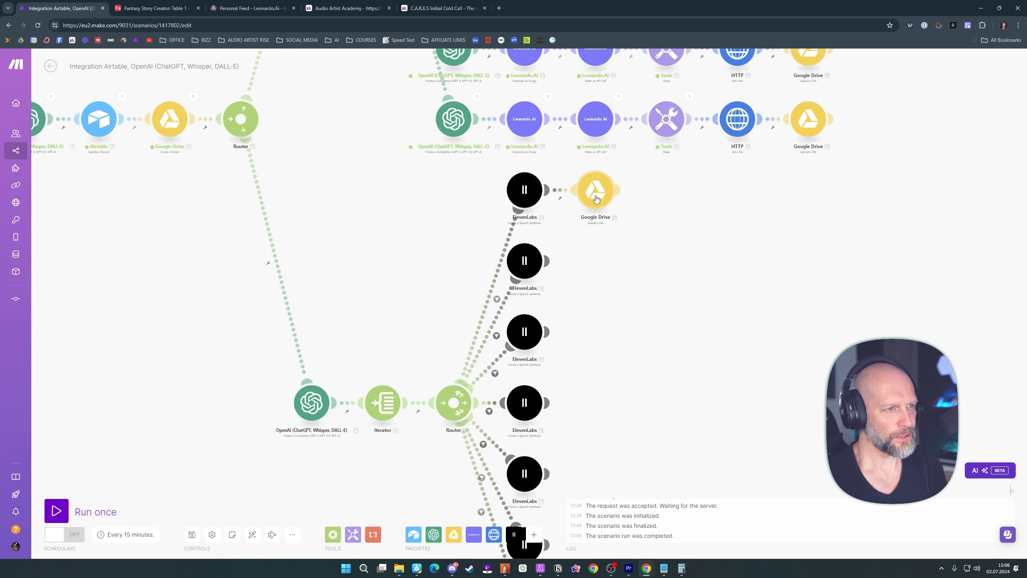
Clone the first narration's Google Drive upload module and attach it after the second ElevenLabs module
{"action": "right_click", "coordinate": [598, 199]}
{"action": "left_click", "coordinate": [617, 255]}
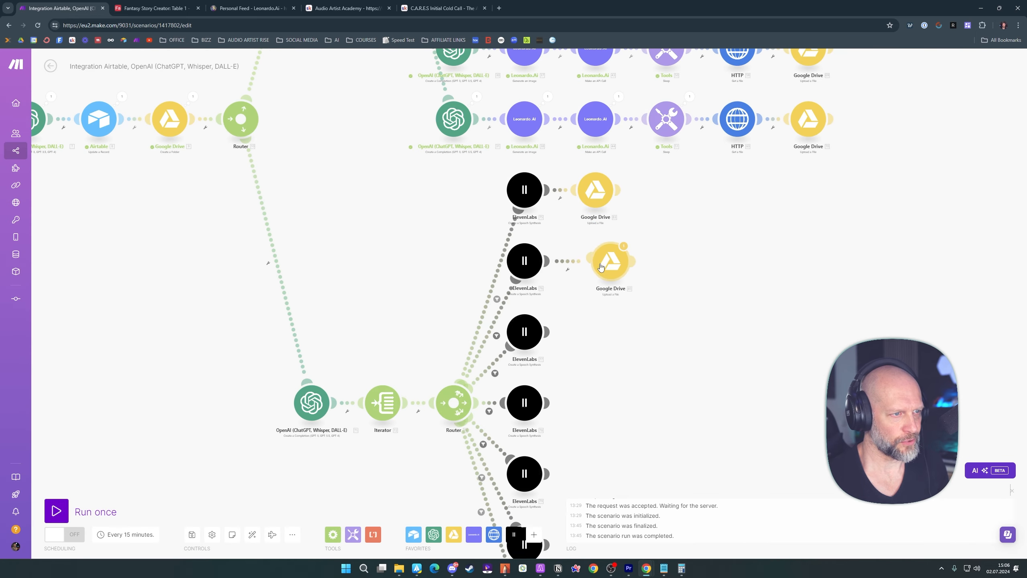
{"action": "left_click", "coordinate": [596, 266]}
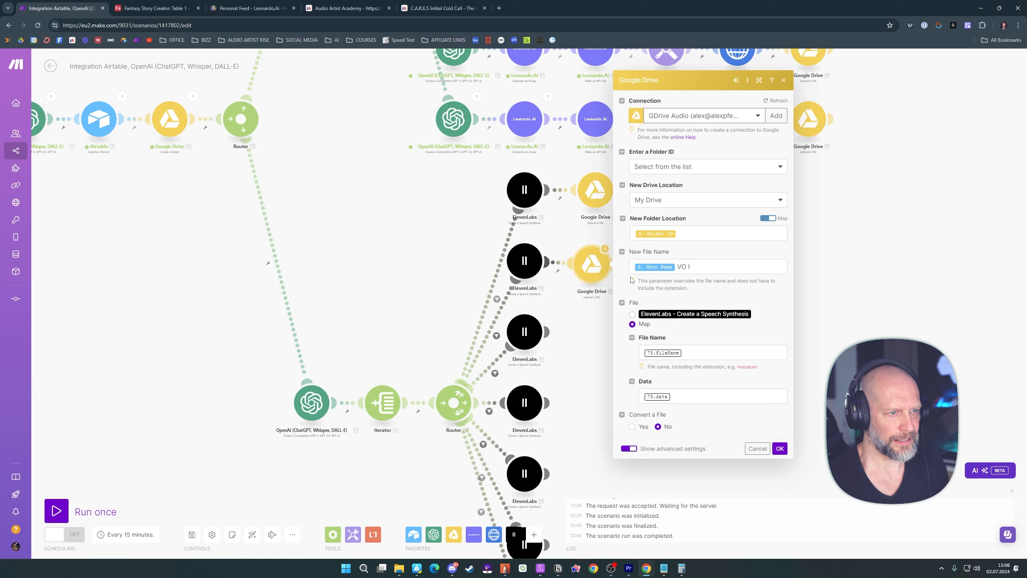
Name the second narration's file Hero Name "VO II" and use ElevenLabs - Create a Speech Synthesis as its file source
{"action": "left_click", "coordinate": [706, 269]}
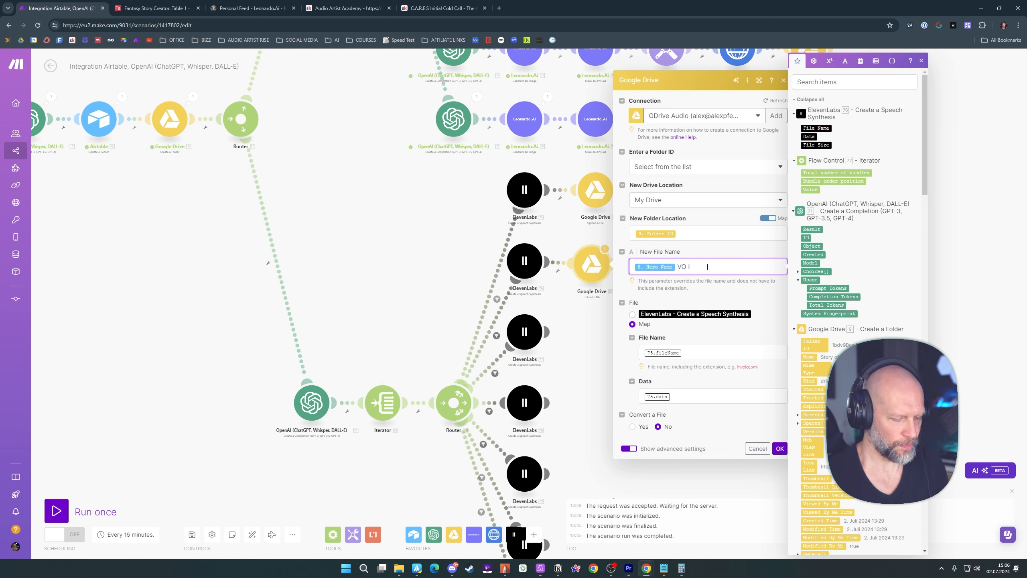
{"action": "left_click", "coordinate": [633, 315]}
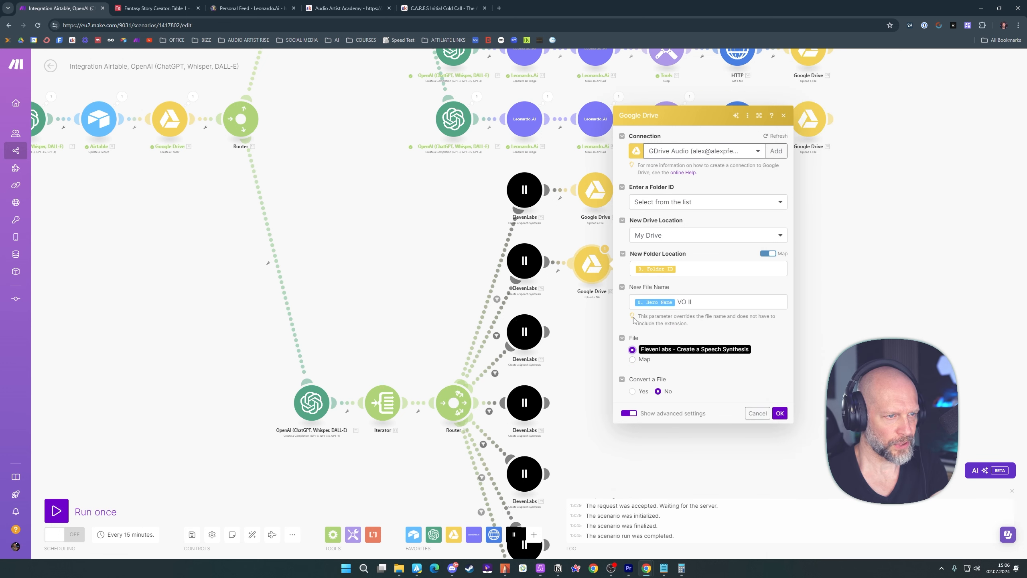
{"action": "left_click", "coordinate": [633, 360]}
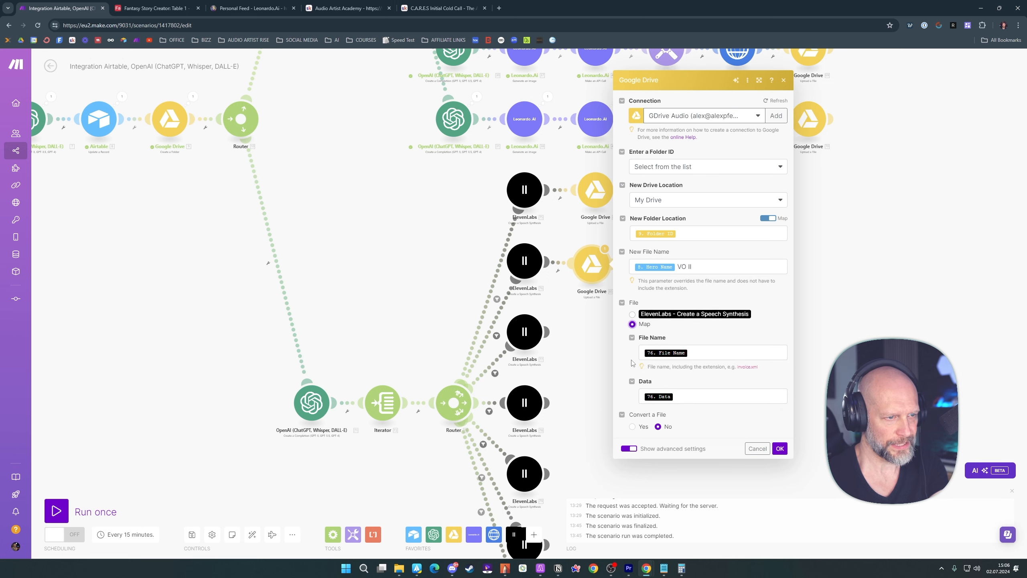
{"action": "left_click", "coordinate": [633, 315]}
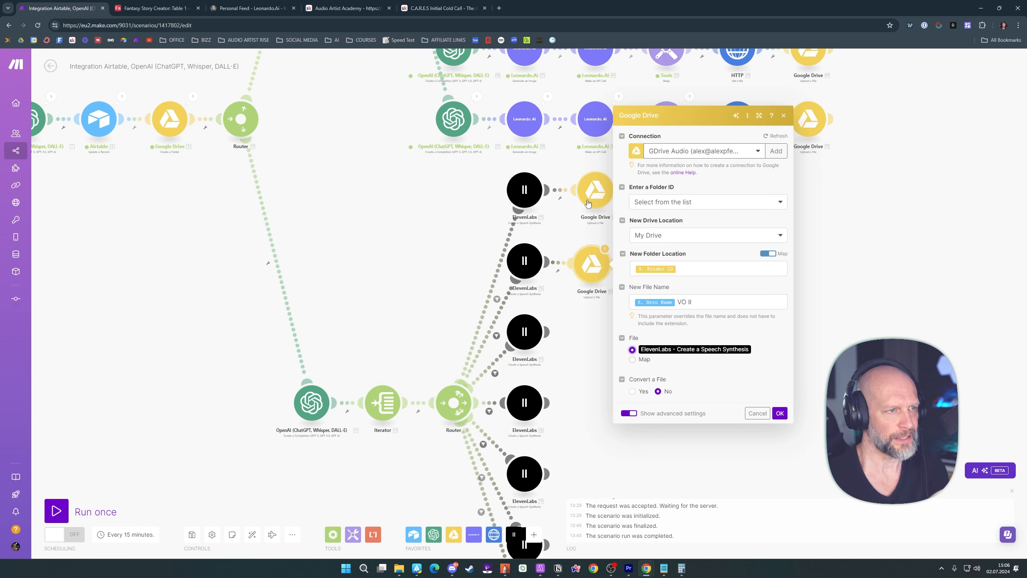
{"action": "left_click", "coordinate": [780, 413]}
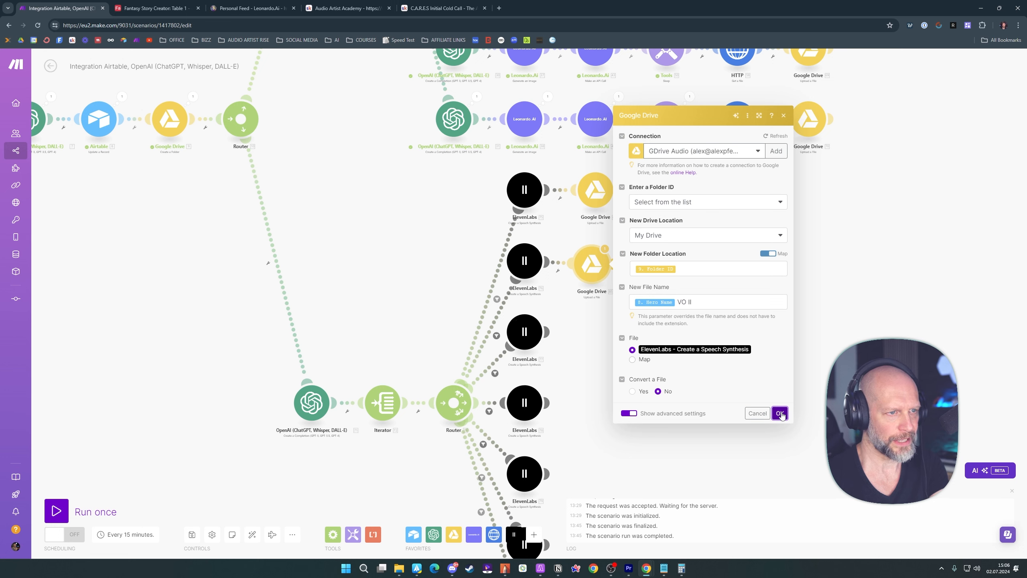
{"action": "left_click", "coordinate": [595, 199]}
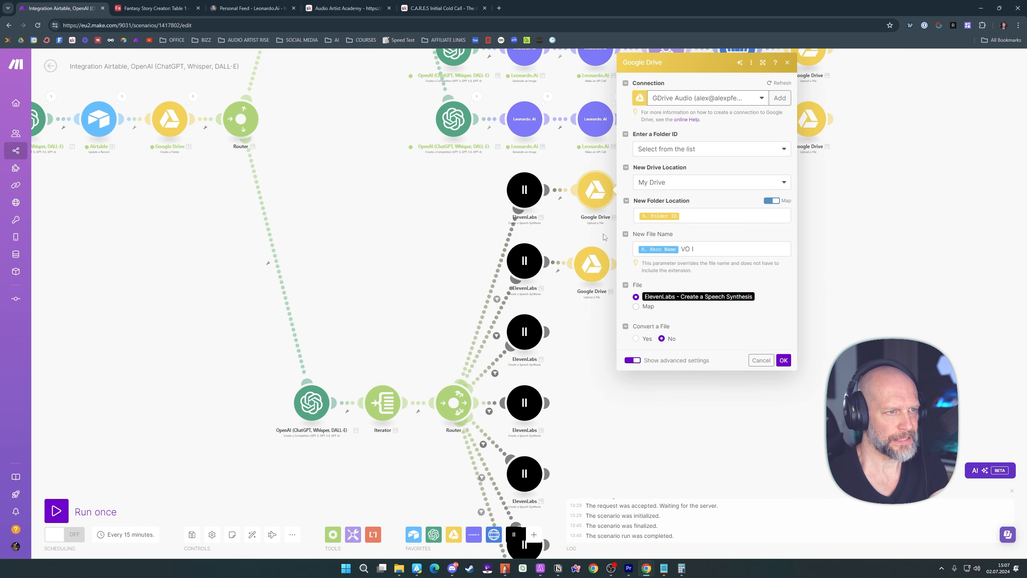
{"action": "left_click", "coordinate": [588, 271]}
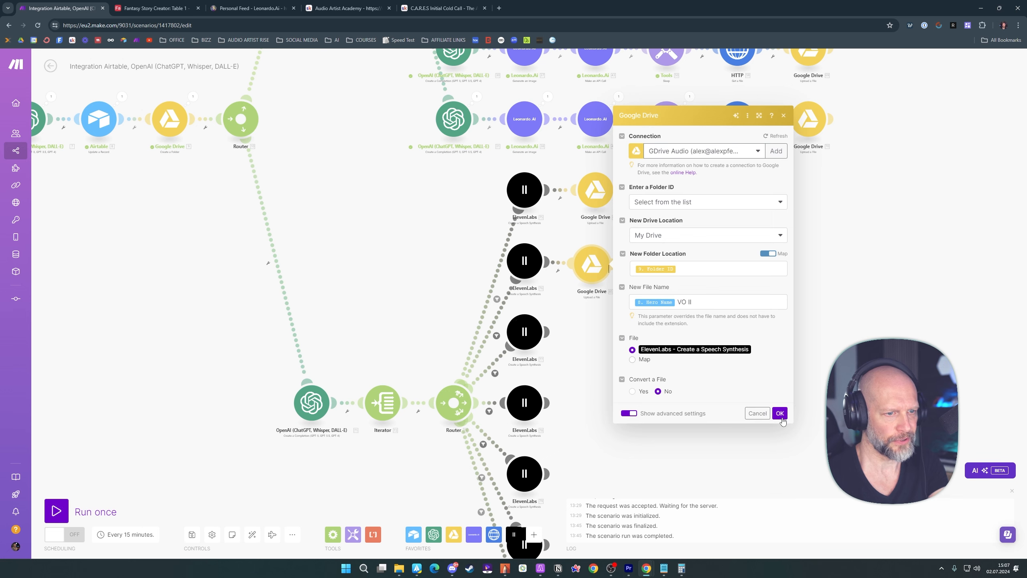
{"action": "left_click", "coordinate": [782, 420]}
Clone the Google Drive upload onto the third ElevenLabs module, using its speech file and the name Hero Name "VO III"
{"action": "right_click", "coordinate": [593, 266]}
{"action": "left_click", "coordinate": [620, 326]}
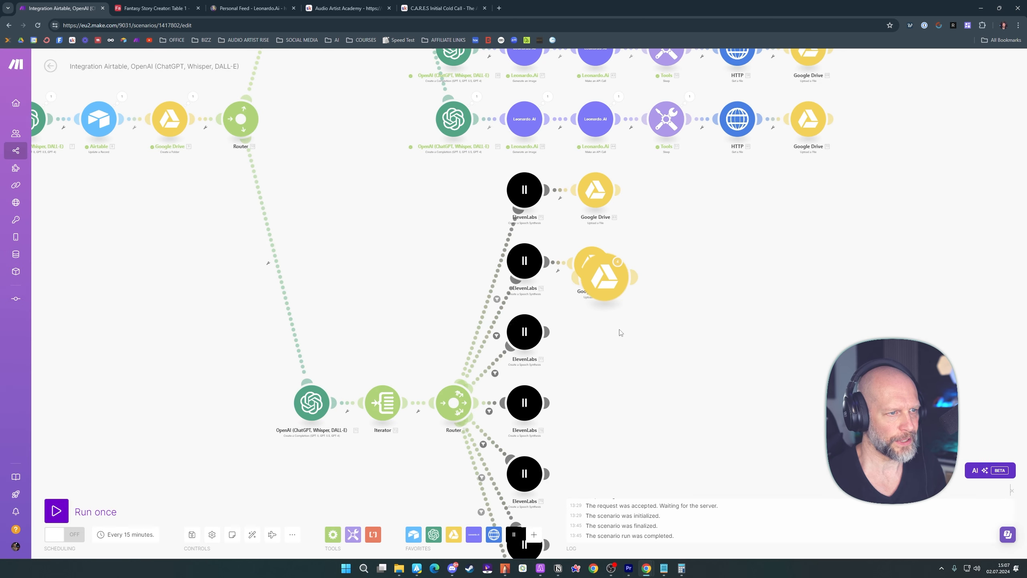
{"action": "left_click", "coordinate": [598, 342]}
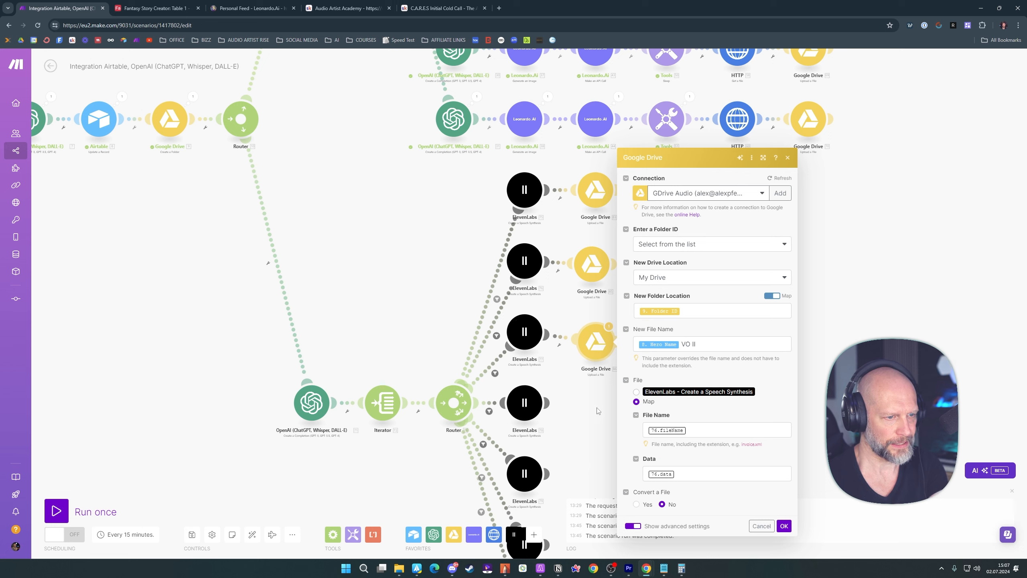
{"action": "left_click", "coordinate": [644, 393]}
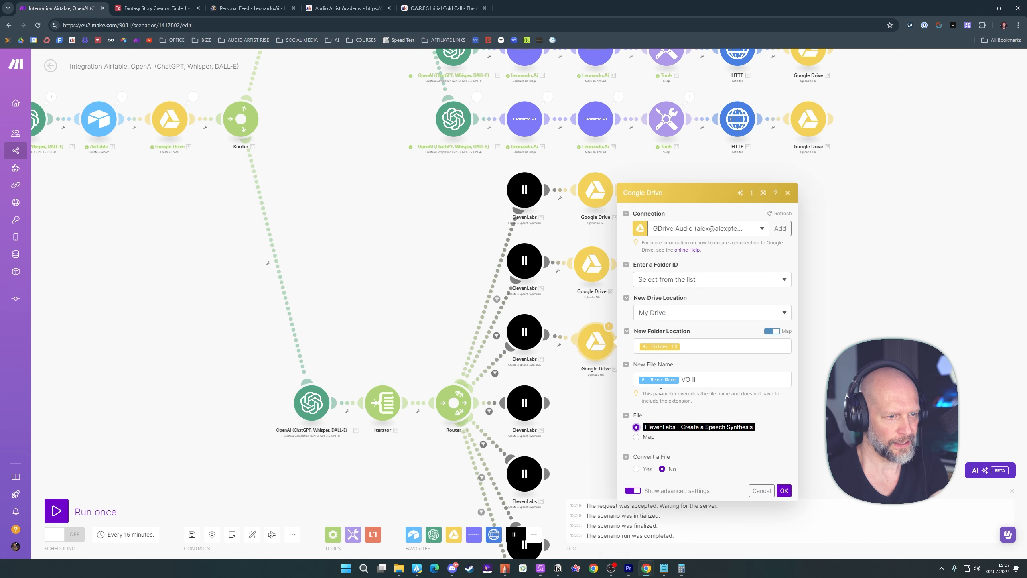
{"action": "left_click", "coordinate": [708, 380]}
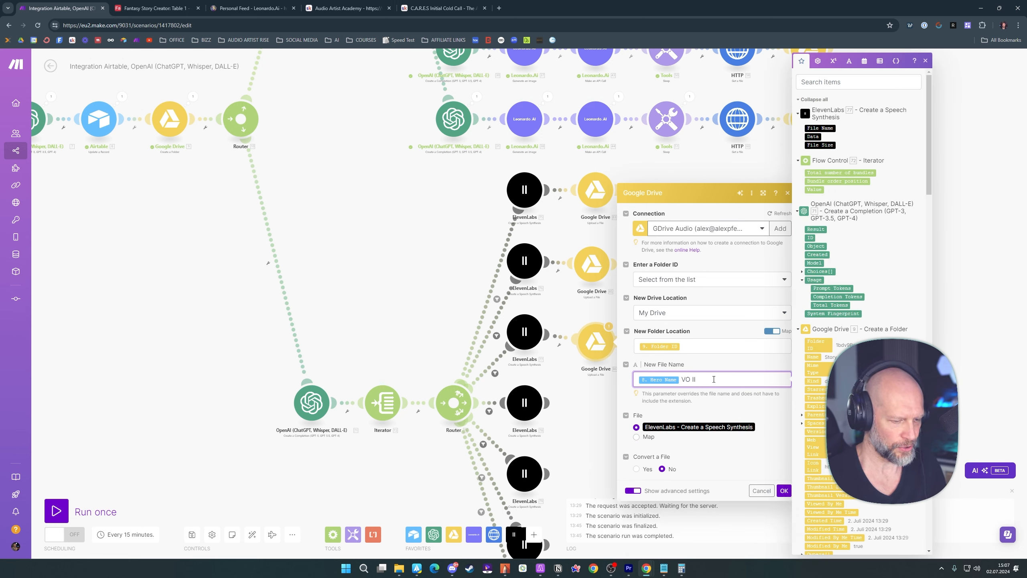
{"action": "left_click", "coordinate": [784, 490]}
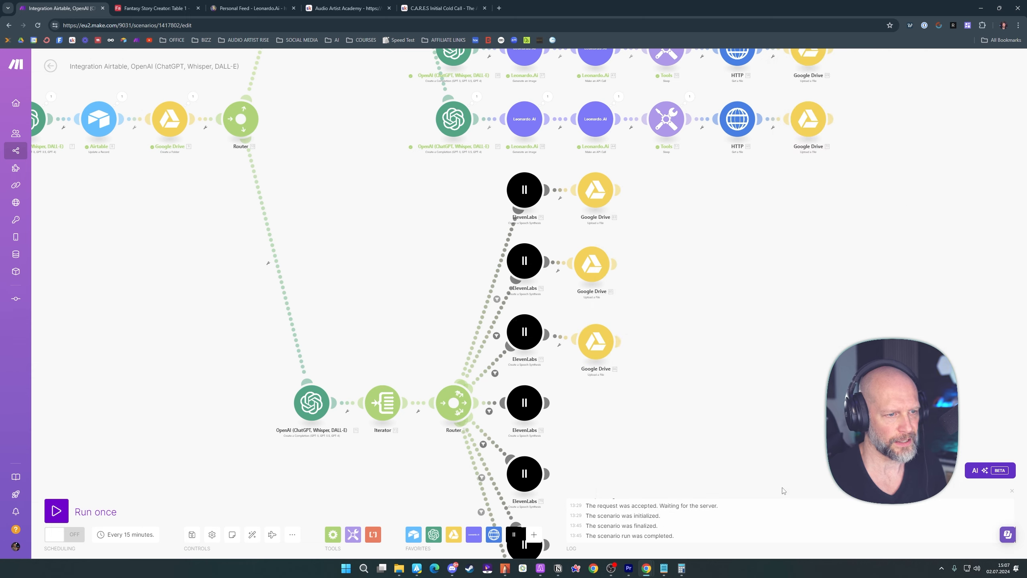
Clone the Google Drive upload onto the fourth ElevenLabs module, using its speech file and the name Hero Name "VO IV"
{"action": "mouse_move", "coordinate": [642, 371]}
{"action": "left_mouse_down"}
{"action": "mouse_move", "coordinate": [610, 229]}
{"action": "mouse_move", "coordinate": [573, 268]}
{"action": "left_mouse_up"}
{"action": "right_click", "coordinate": [561, 200]}
{"action": "left_click", "coordinate": [581, 263]}
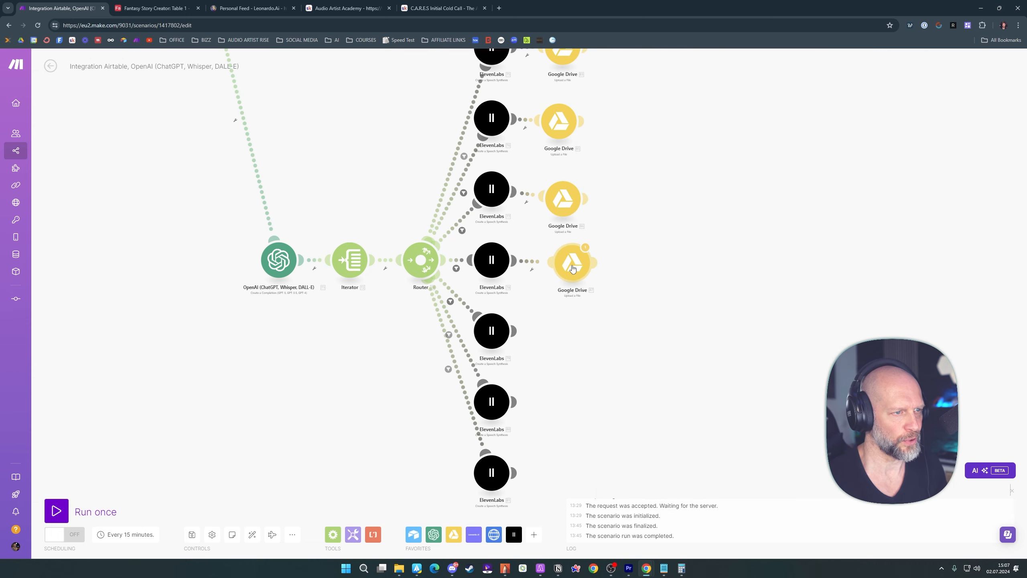
{"action": "left_click", "coordinate": [573, 268]}
{"action": "left_click", "coordinate": [613, 313]}
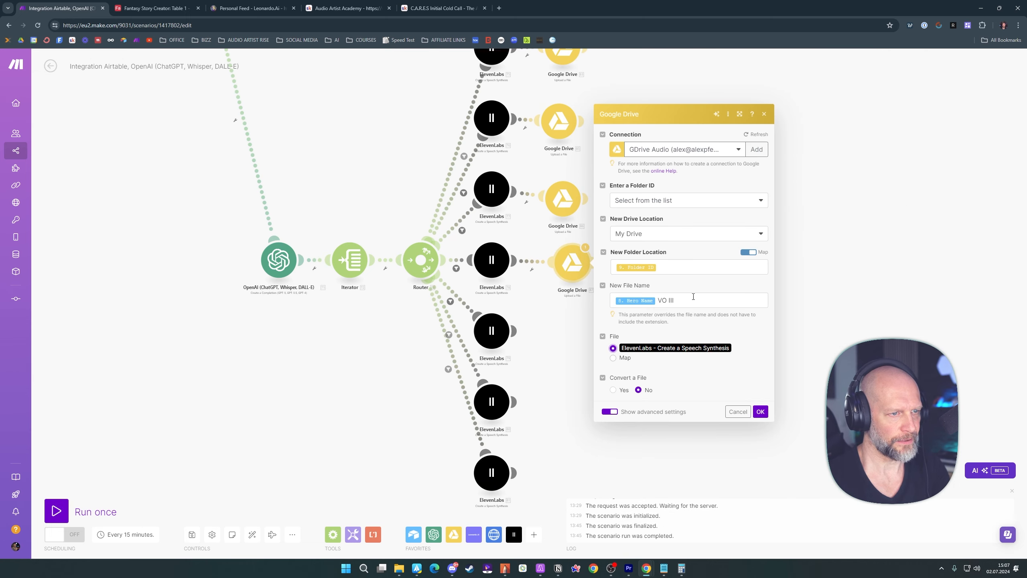
{"action": "left_click", "coordinate": [686, 300]}
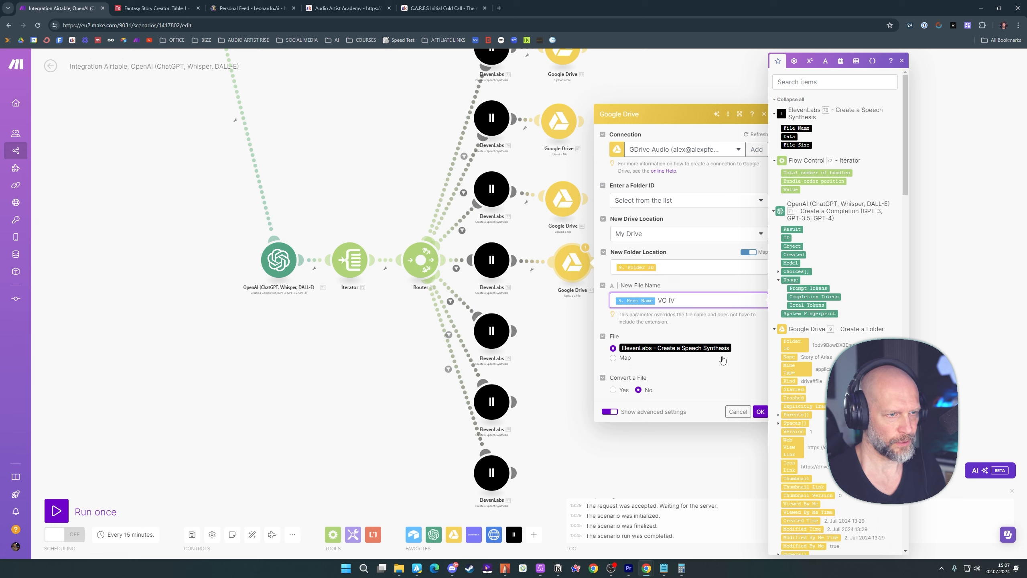
{"action": "left_click", "coordinate": [743, 388]}
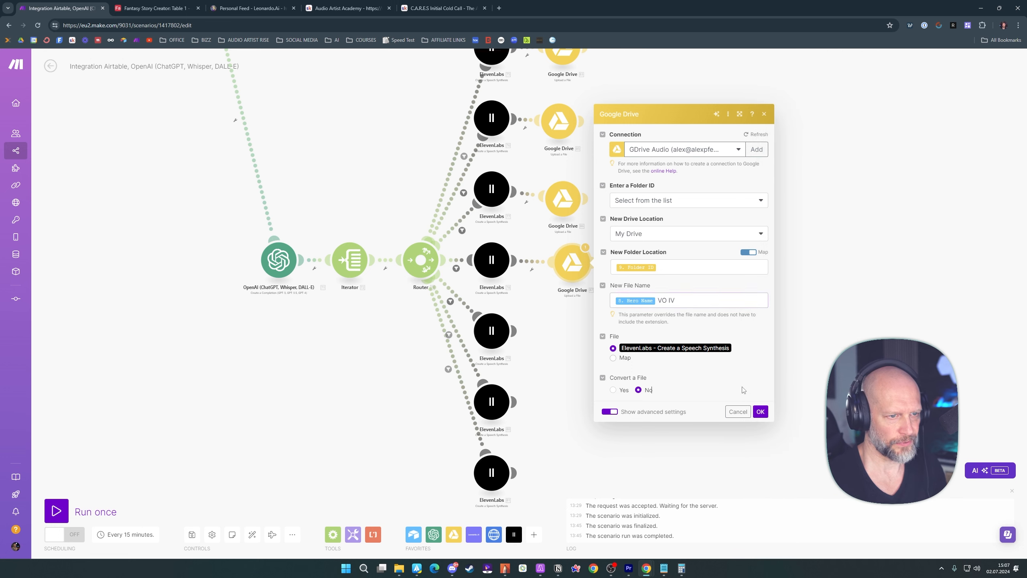
{"action": "left_click", "coordinate": [761, 413]}
Copy the Google Drive upload onto the fifth ElevenLabs module, using its speech file and the name Hero Name "VO V"
{"action": "key", "text": "ctrl+c"}
{"action": "key", "text": "ctrl+v"}
{"action": "left_click_drag", "start_coordinate": [589, 290], "coordinate": [580, 340]}
{"action": "left_click", "coordinate": [582, 336]}
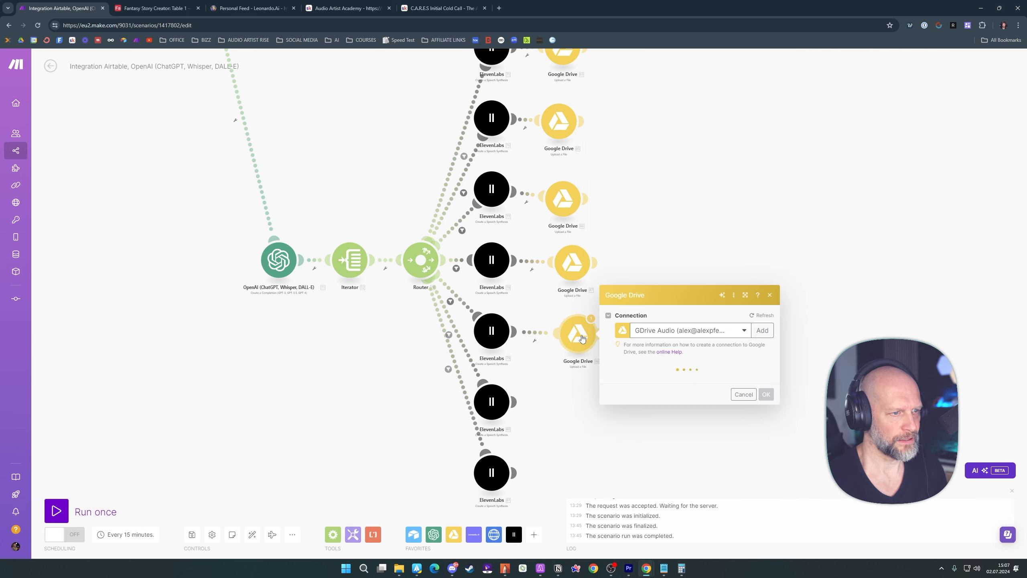
{"action": "left_click", "coordinate": [702, 334]}
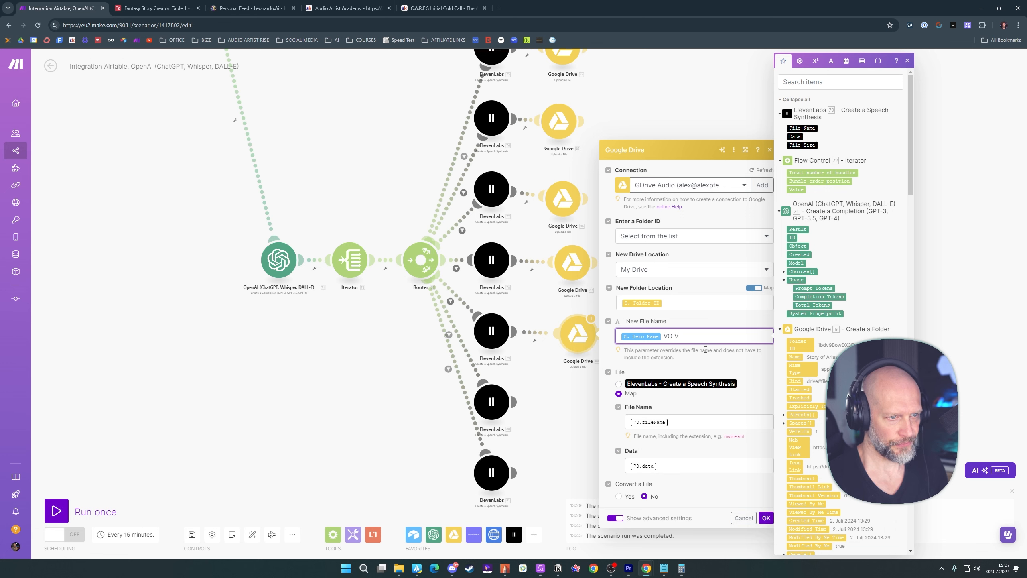
{"action": "left_click", "coordinate": [650, 380]}
{"action": "left_click", "coordinate": [766, 482]}
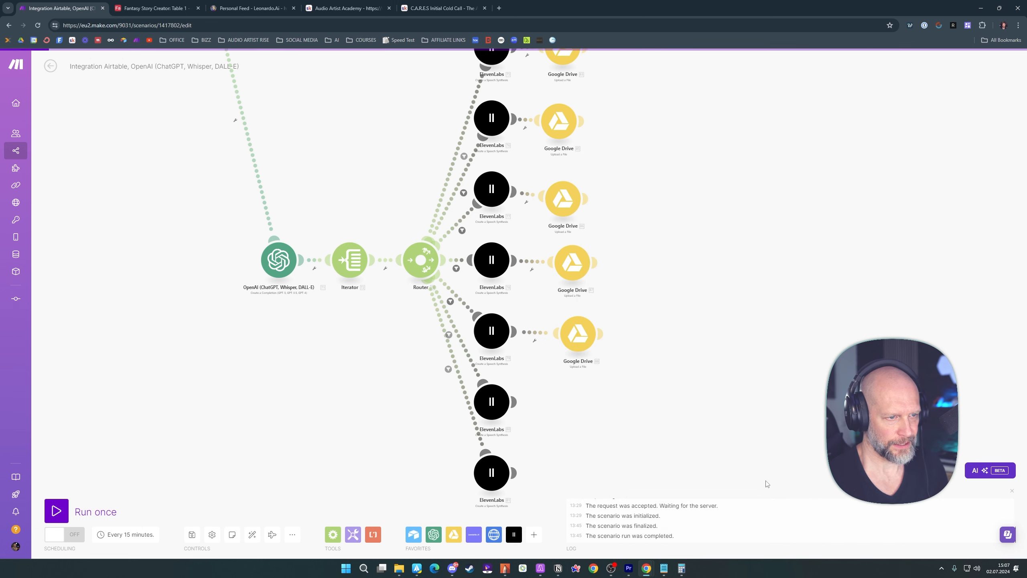
Copy the Google Drive upload onto the sixth ElevenLabs module, using its speech file and the name Hero Name "VO VI"
{"action": "left_click_drag", "start_coordinate": [686, 395], "coordinate": [679, 335]}
{"action": "key", "text": "ctrl+c"}
{"action": "key", "text": "ctrl+v"}
{"action": "left_click_drag", "start_coordinate": [588, 296], "coordinate": [572, 352]}
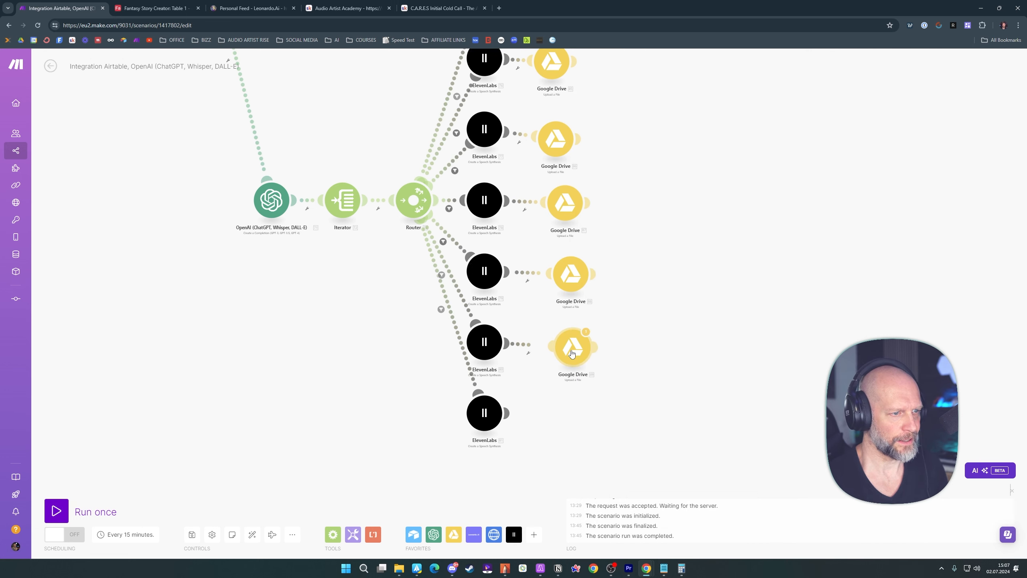
{"action": "left_click", "coordinate": [571, 354]}
{"action": "left_click", "coordinate": [694, 350]}
{"action": "left_click", "coordinate": [732, 377]}
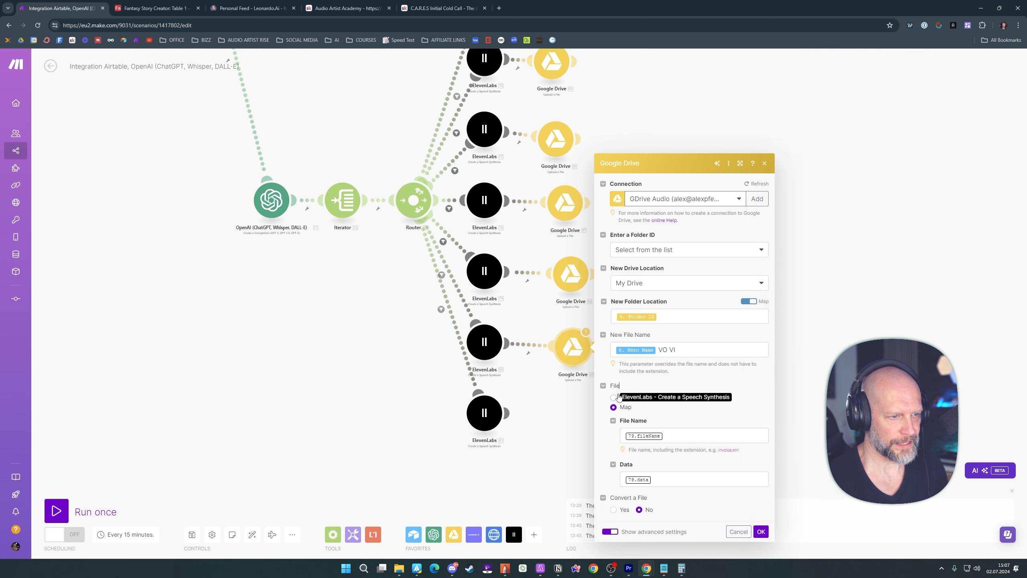
{"action": "left_click", "coordinate": [613, 397]}
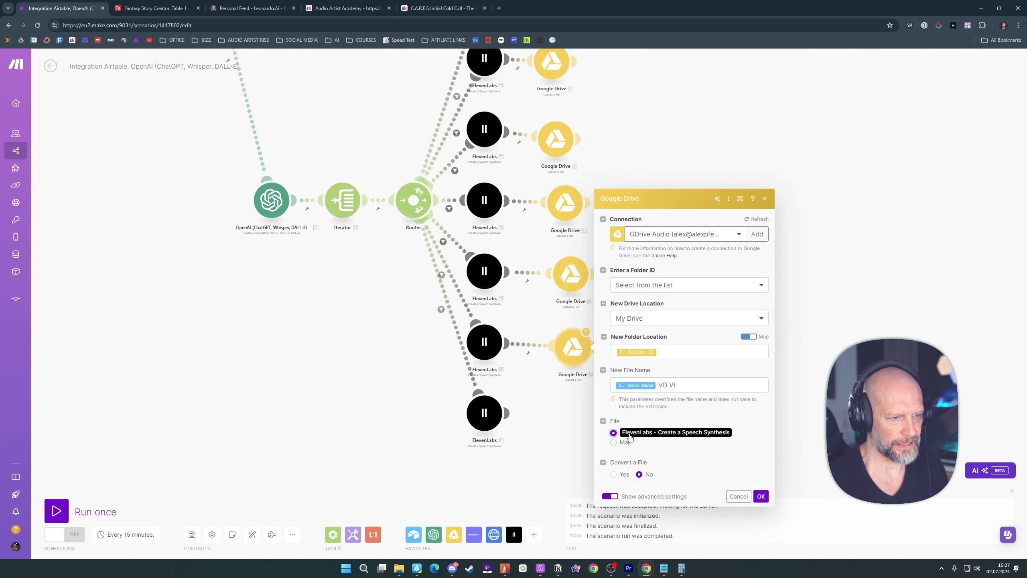
{"action": "left_click", "coordinate": [762, 496]}
Clone the Google Drive upload onto the seventh ElevenLabs module, using its speech file and the name Hero Name "VO VII"
{"action": "scroll", "coordinate": [672, 377], "scroll_direction": "down", "scroll_amount": 2}
{"action": "key", "text": "ctrl+c"}
{"action": "key", "text": "ctrl+v"}
{"action": "left_click_drag", "start_coordinate": [589, 309], "coordinate": [579, 362]}
{"action": "left_click", "coordinate": [579, 360]}
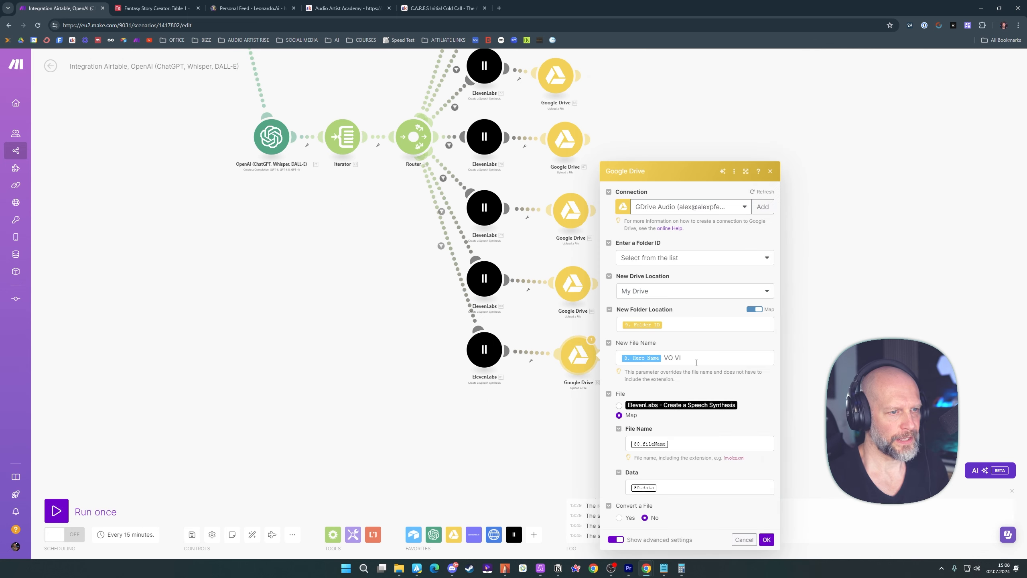
{"action": "left_click", "coordinate": [696, 360]}
{"action": "type", "text": "I"}
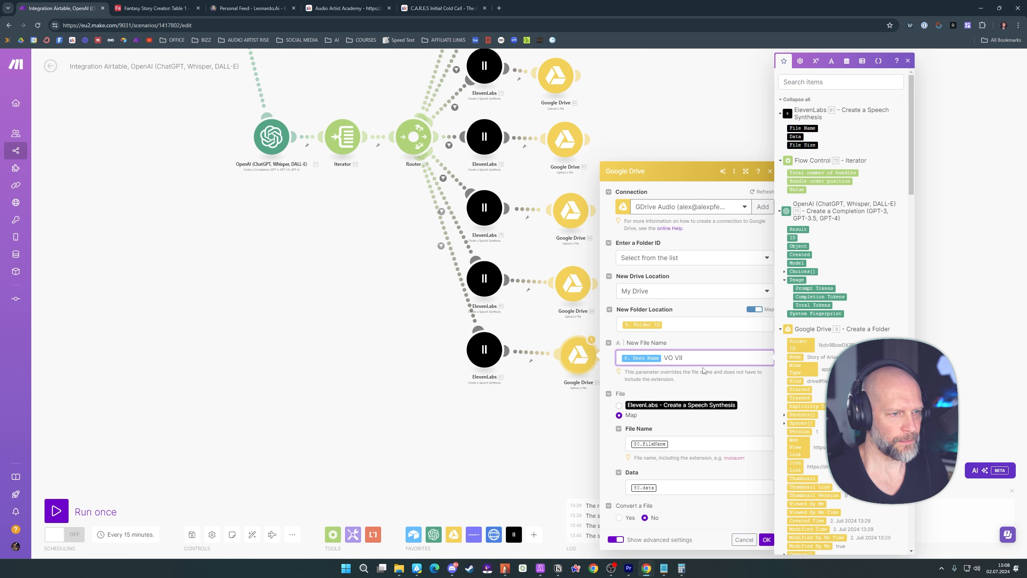
{"action": "left_click", "coordinate": [716, 388]}
{"action": "left_click", "coordinate": [619, 405]}
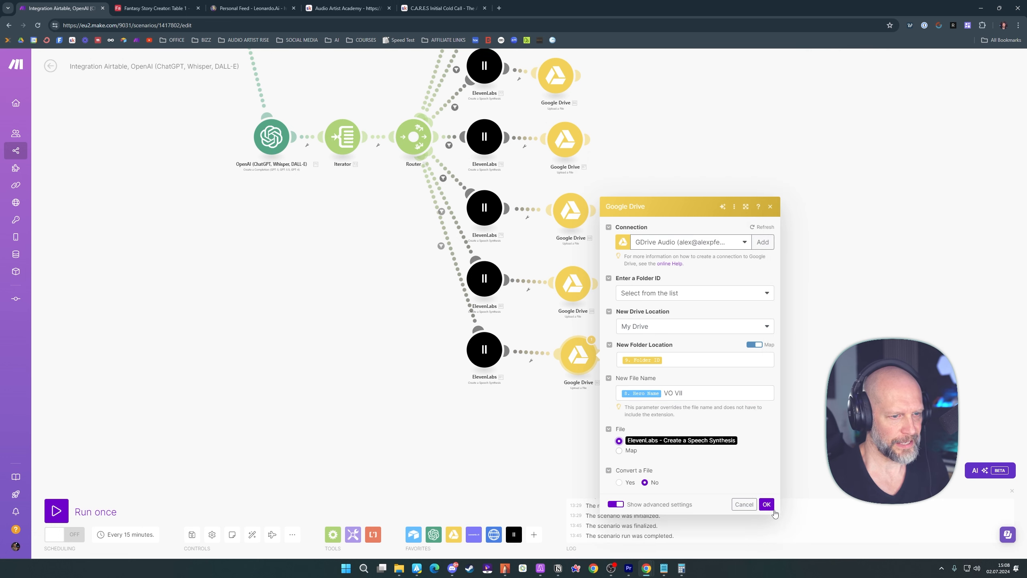
{"action": "left_click", "coordinate": [767, 504]}
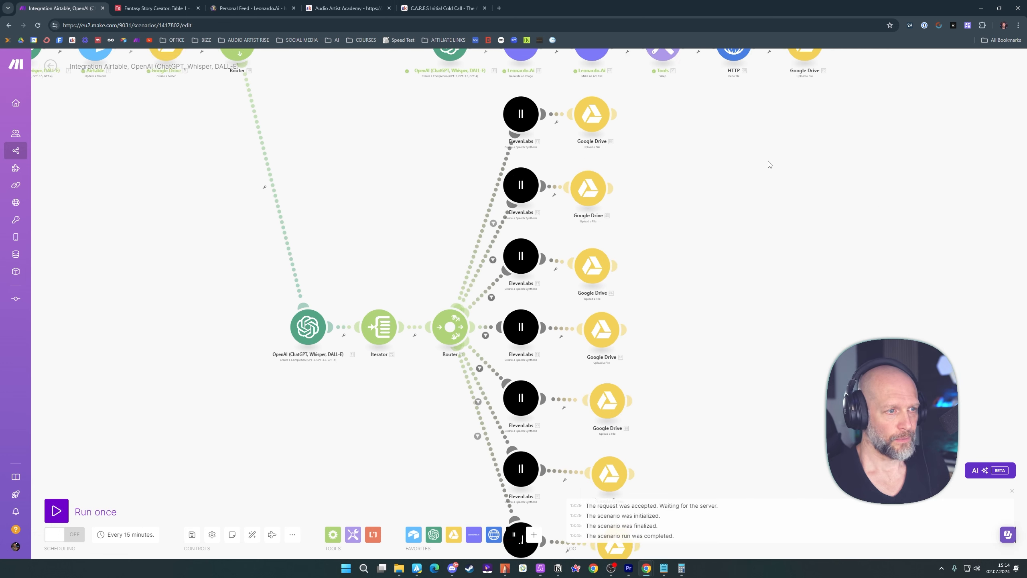
Save the scenario and auto-align all its modules
{"action": "scroll", "coordinate": [761, 214], "scroll_direction": "down", "scroll_amount": 3}
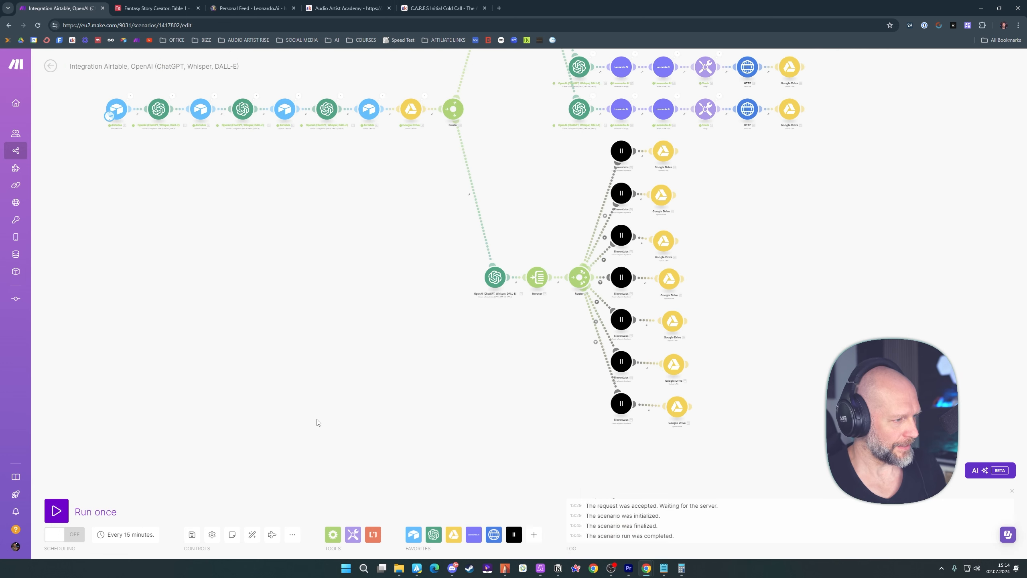
{"action": "left_click", "coordinate": [195, 535]}
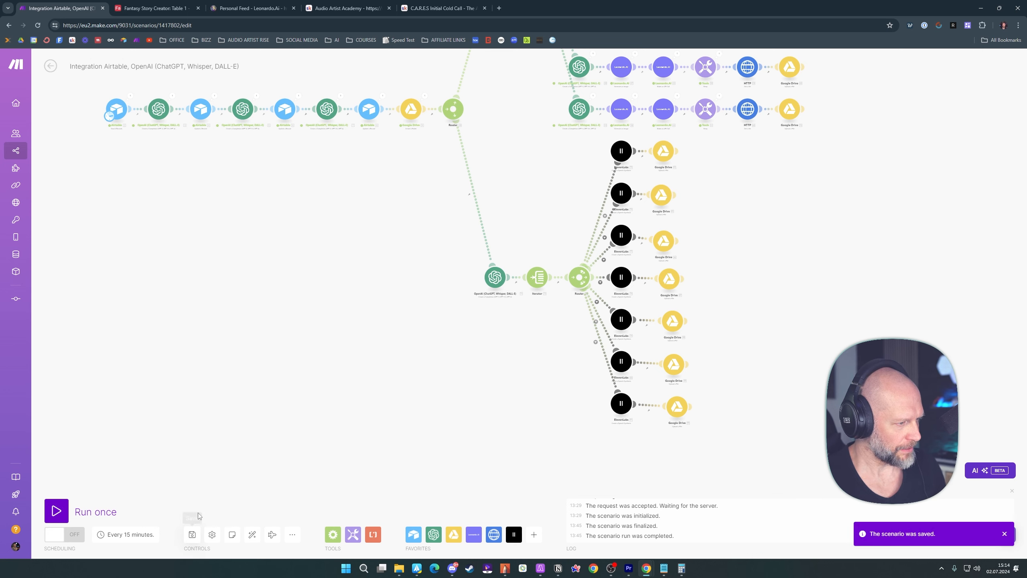
{"action": "left_click", "coordinate": [253, 535]}
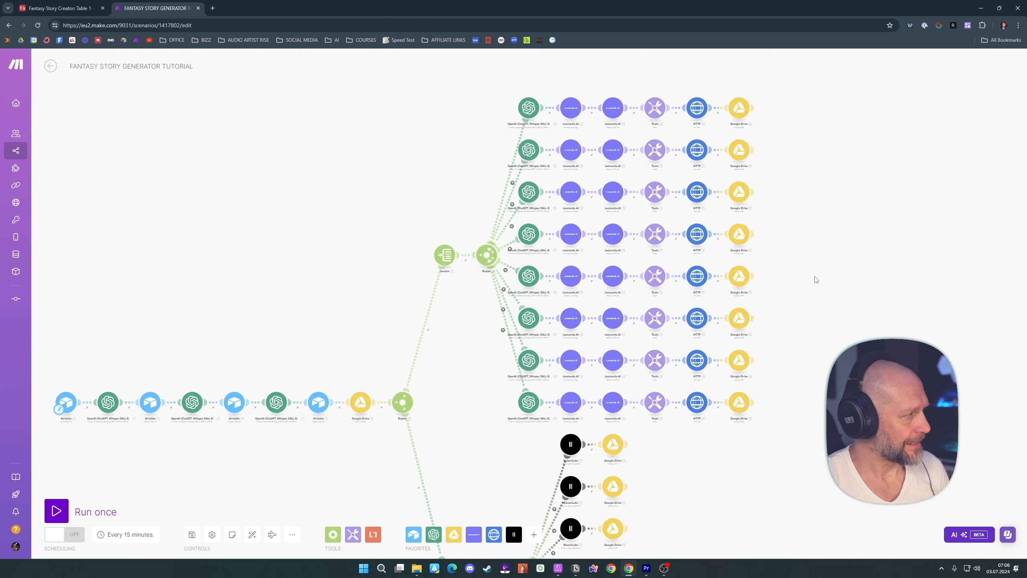
Check the delay settings of the Tools sleep modules in the first two Leonardo.Ai branches, leaving them without changes
{"action": "key", "text": "alt+Tab"}
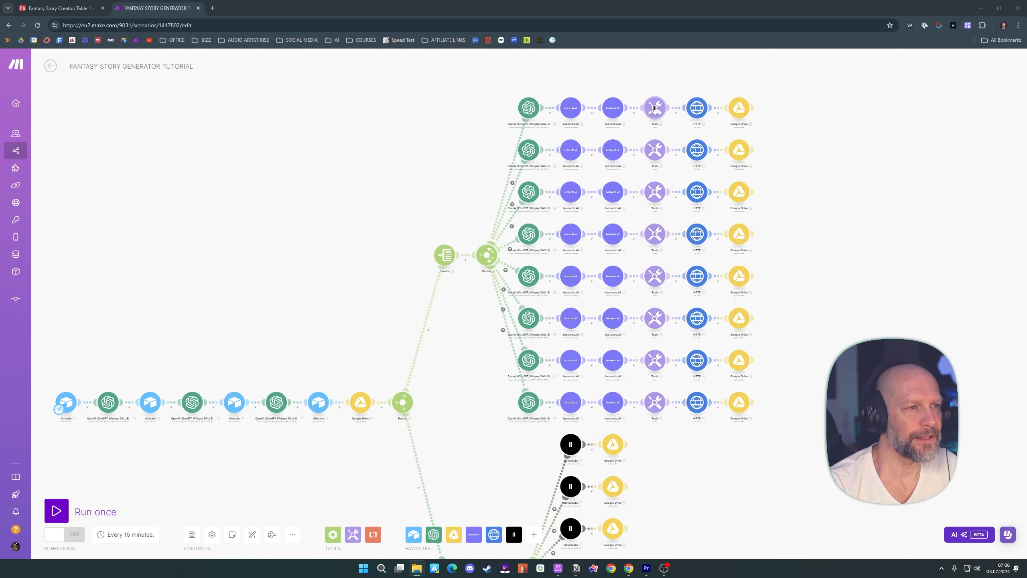
{"action": "left_click", "coordinate": [655, 108]}
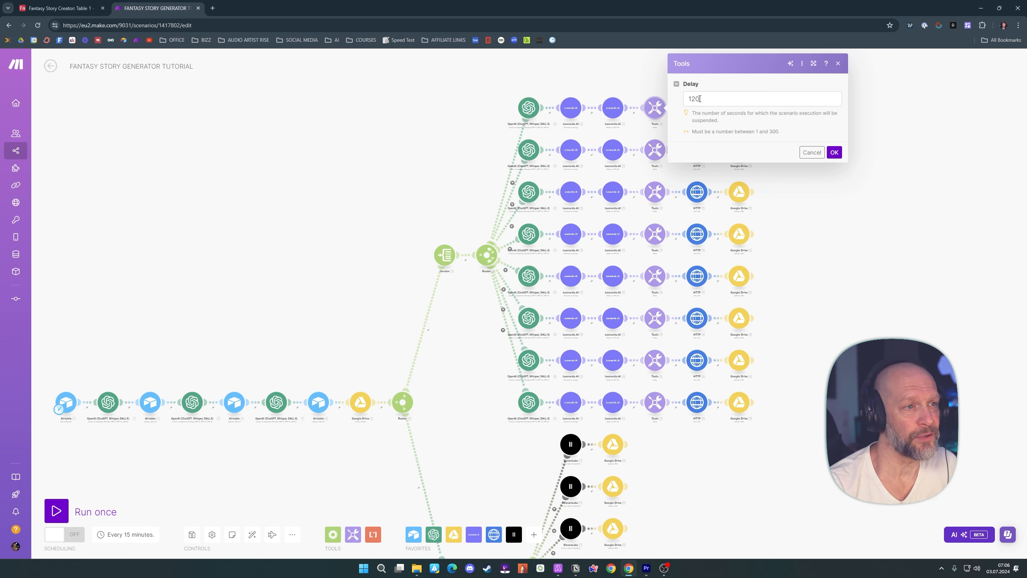
{"action": "left_click", "coordinate": [812, 153]}
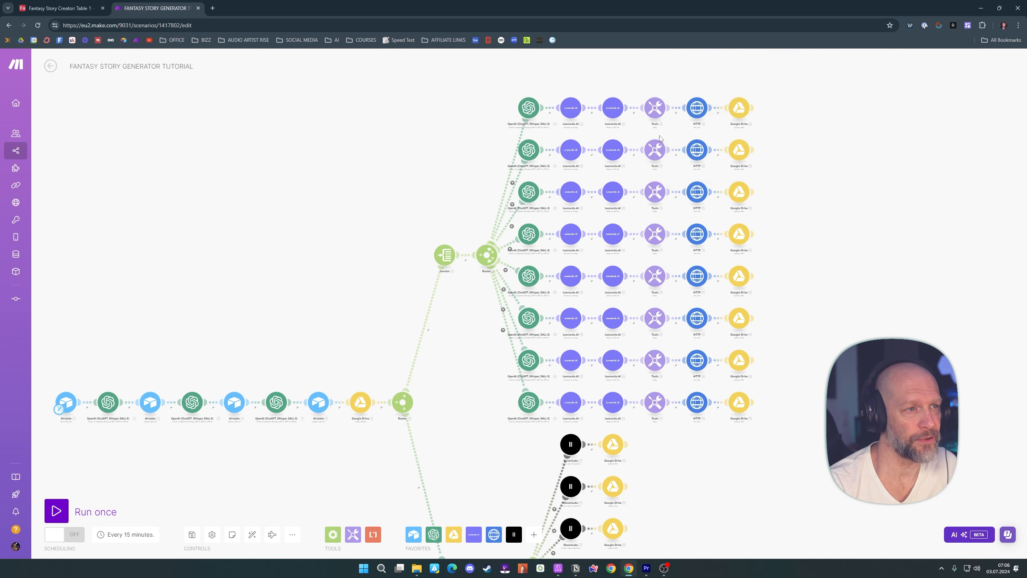
{"action": "left_click", "coordinate": [656, 155]}
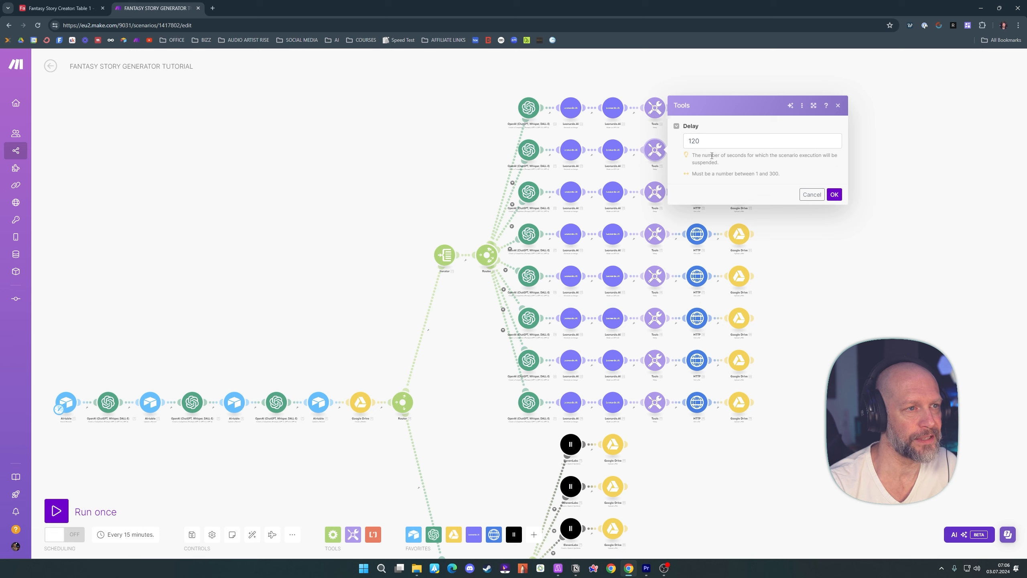
{"action": "left_click", "coordinate": [813, 195]}
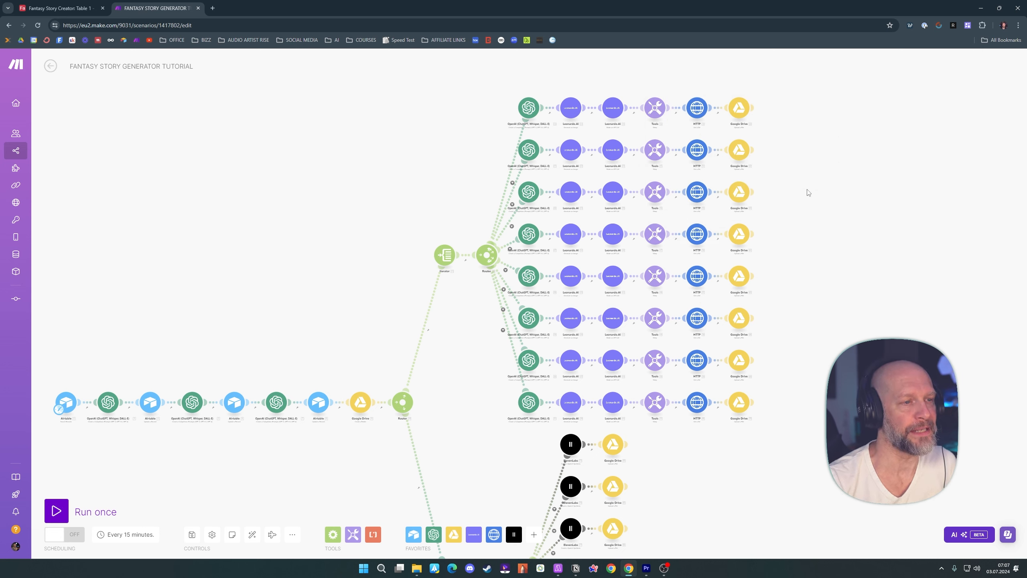
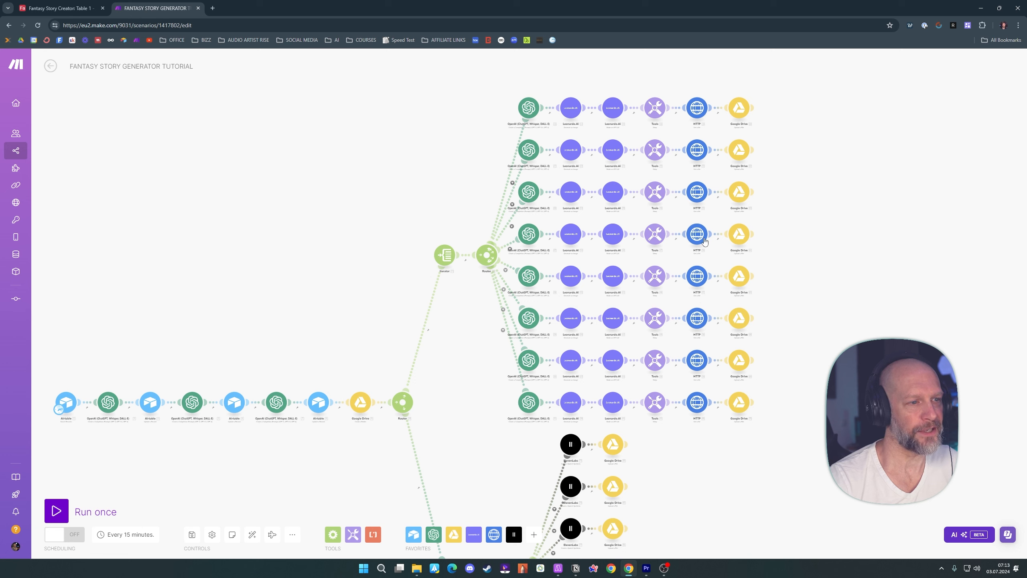
Review the generated chapter videos and voice-over files in the Story of Grollok folder, highlighting each group
{"action": "key", "text": "alt+Tab"}
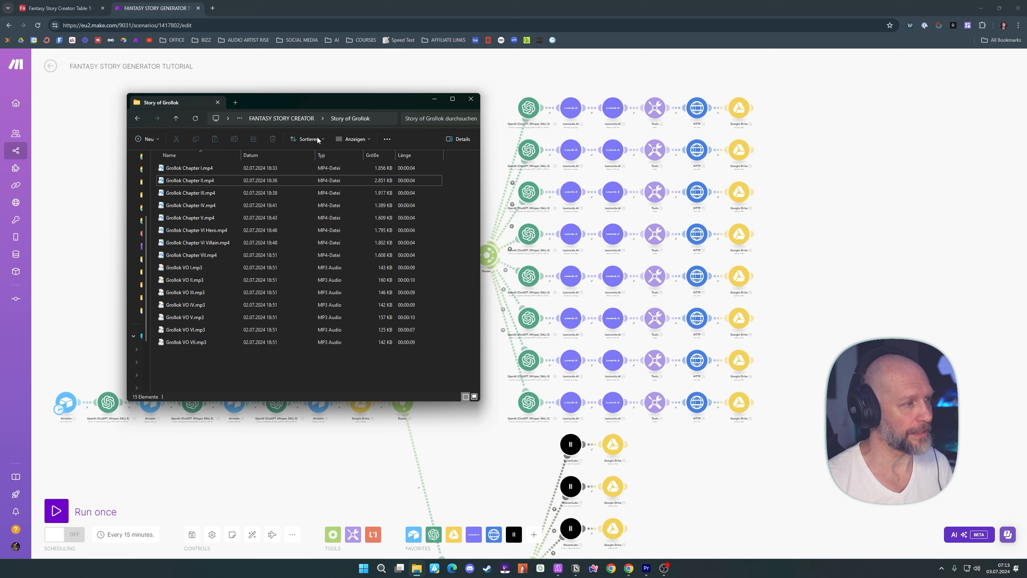
{"action": "left_click", "coordinate": [317, 168]}
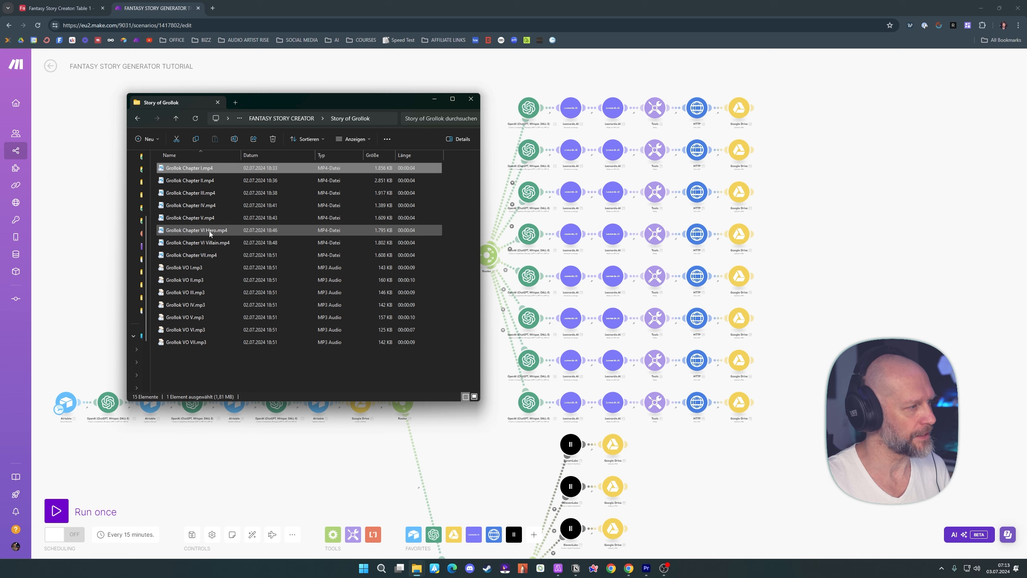
{"action": "left_click", "coordinate": [216, 255], "text": "shift"}
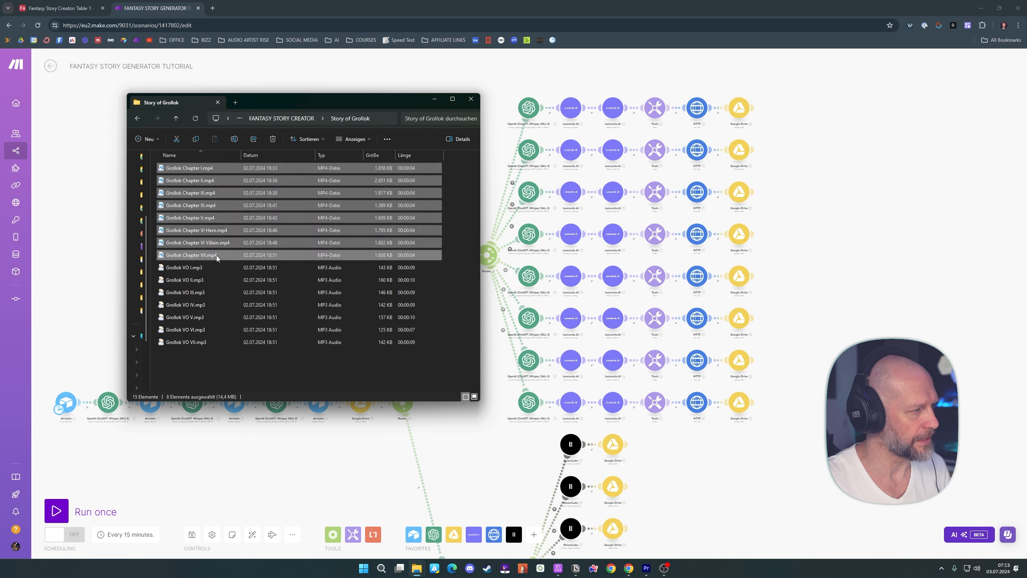
{"action": "left_click", "coordinate": [192, 268]}
{"action": "left_click", "coordinate": [193, 269]}
{"action": "left_click", "coordinate": [195, 342], "text": "shift"}
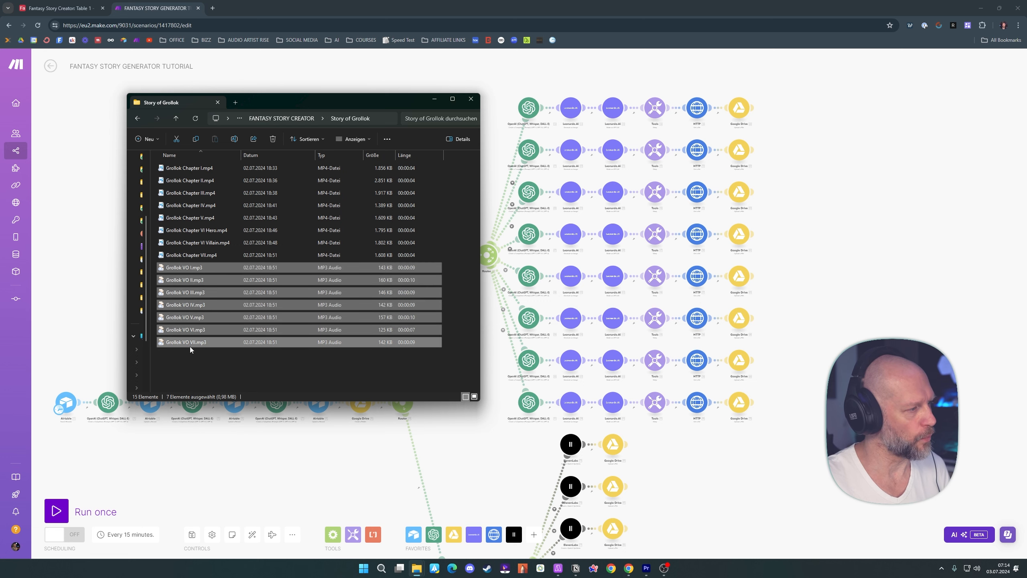
{"action": "left_click", "coordinate": [210, 363]}
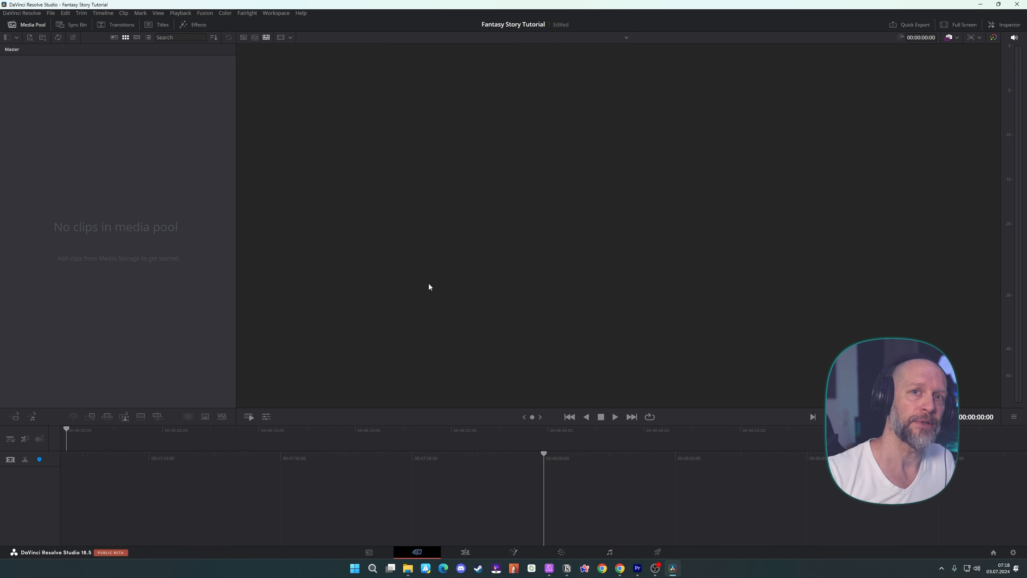
Switch to DaVinci Resolve's Edit page, import the Grollok chapter videos with matching project frame rate plus the voice-overs, and list them by name
{"action": "left_click", "coordinate": [470, 551]}
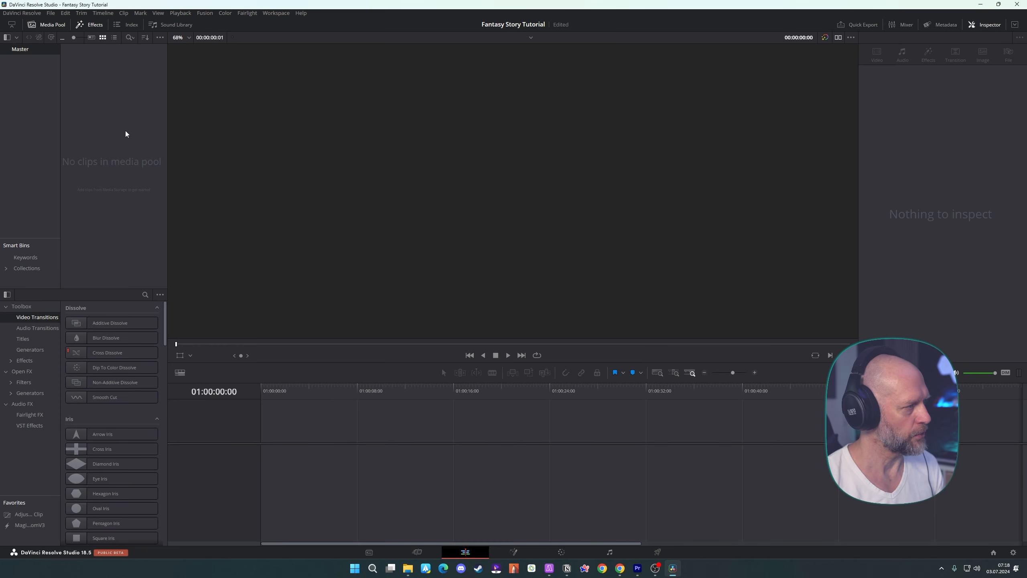
{"action": "left_click_drag", "start_coordinate": [168, 164], "coordinate": [171, 164]}
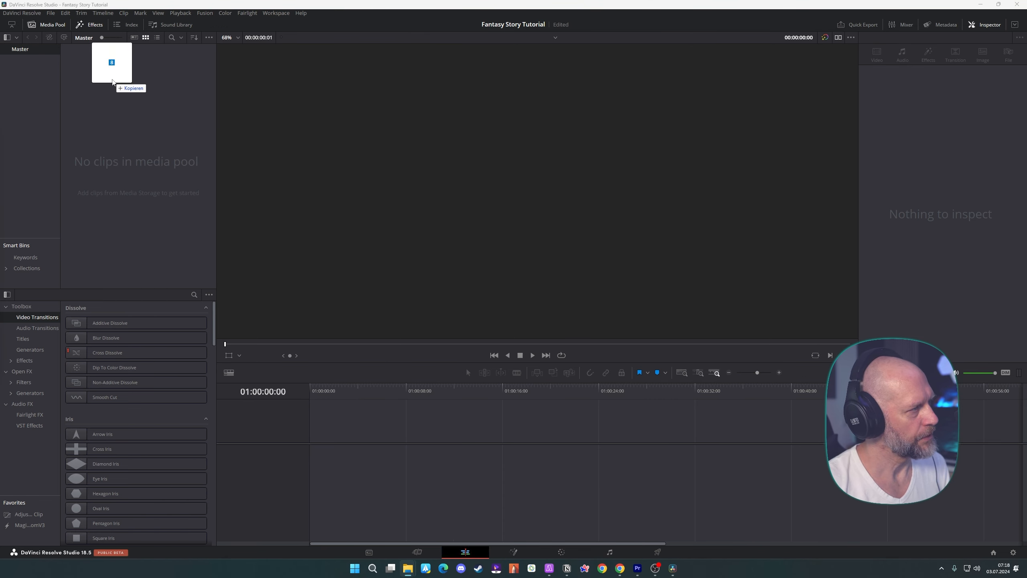
{"action": "left_click_drag", "start_coordinate": [112, 82], "coordinate": [112, 83]}
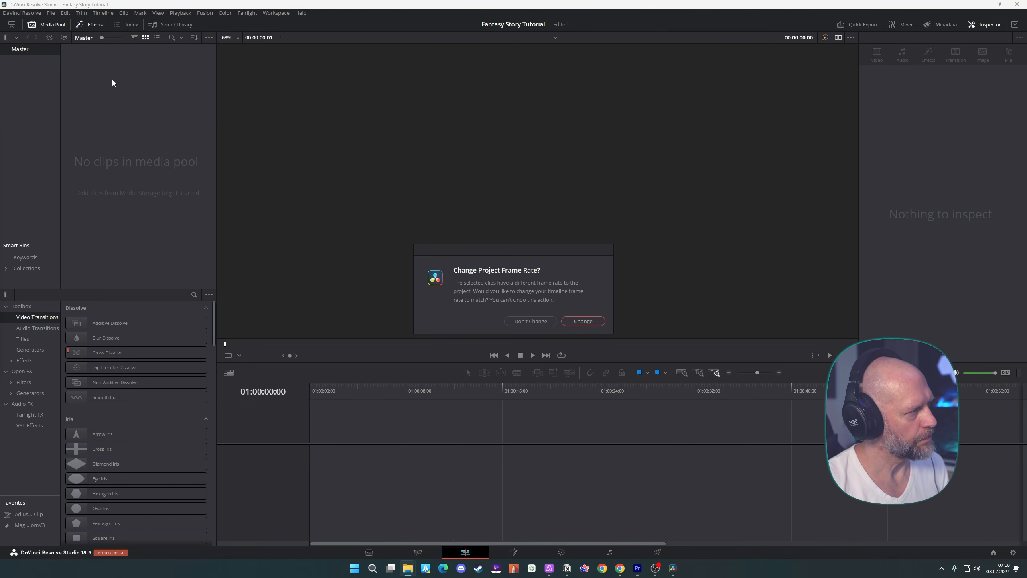
{"action": "left_click", "coordinate": [583, 321]}
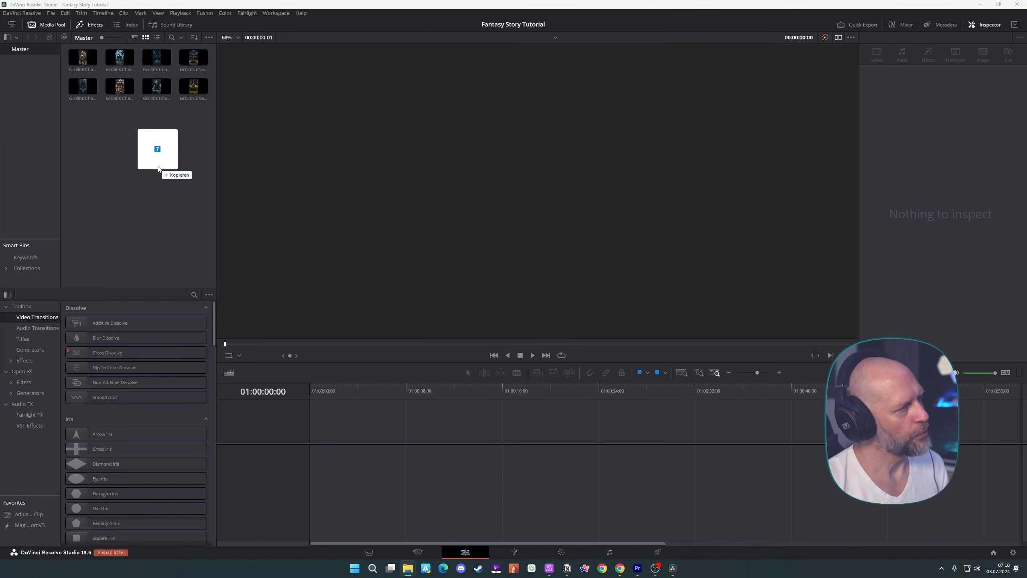
{"action": "left_click_drag", "start_coordinate": [158, 166], "coordinate": [168, 177]}
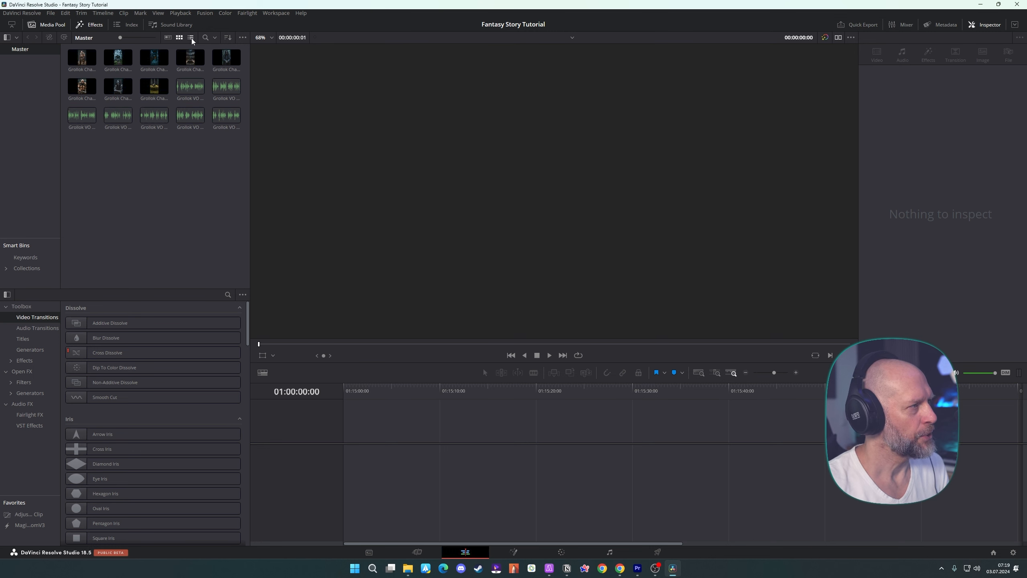
{"action": "left_click", "coordinate": [190, 37]}
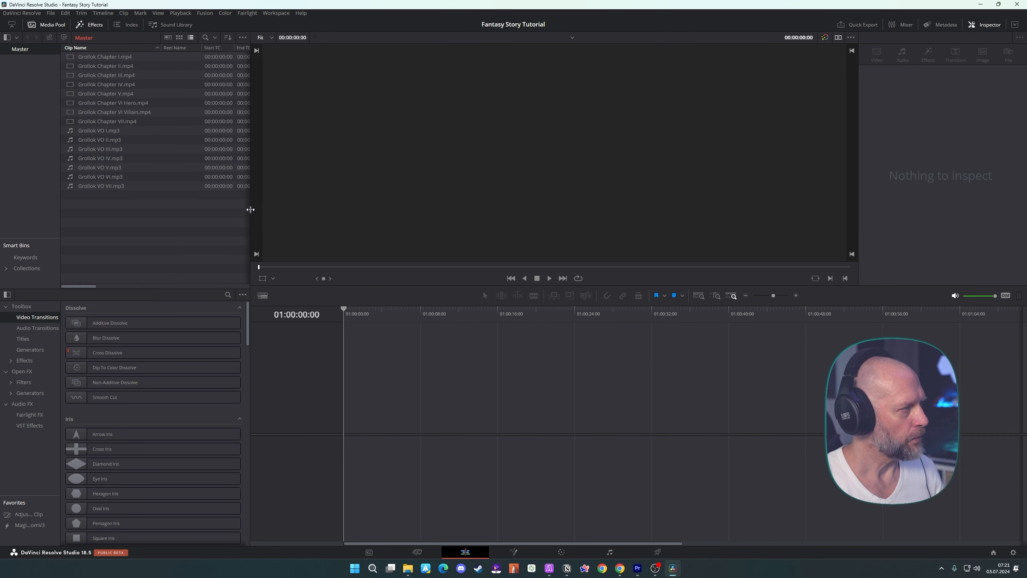
Place all seven Grollok VO files, I to VII, in sequence on Audio 1 of a new timeline and play the opening
{"action": "left_click", "coordinate": [109, 130]}
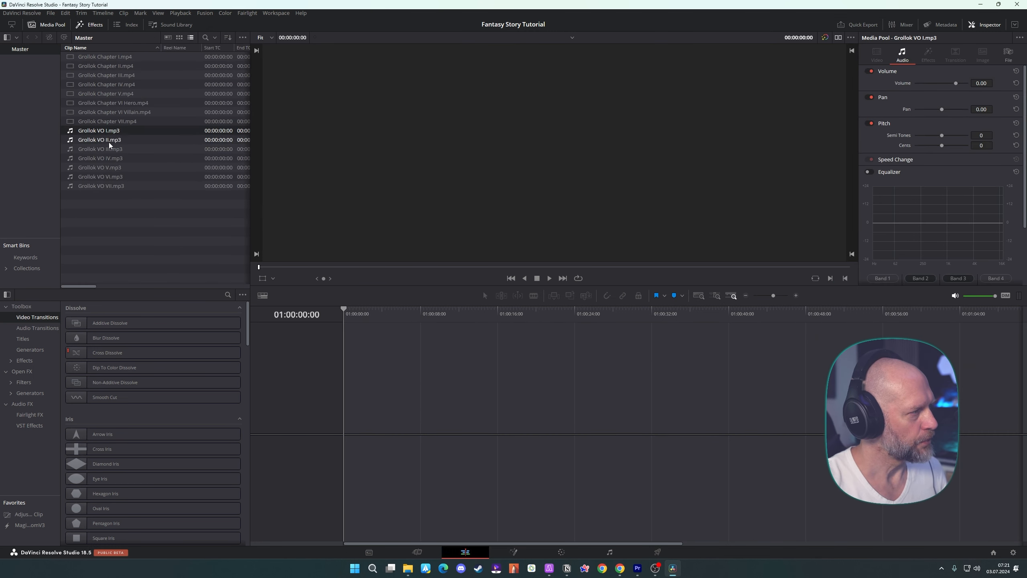
{"action": "left_click", "coordinate": [111, 186], "text": "shift"}
{"action": "left_click_drag", "start_coordinate": [103, 133], "coordinate": [348, 444]}
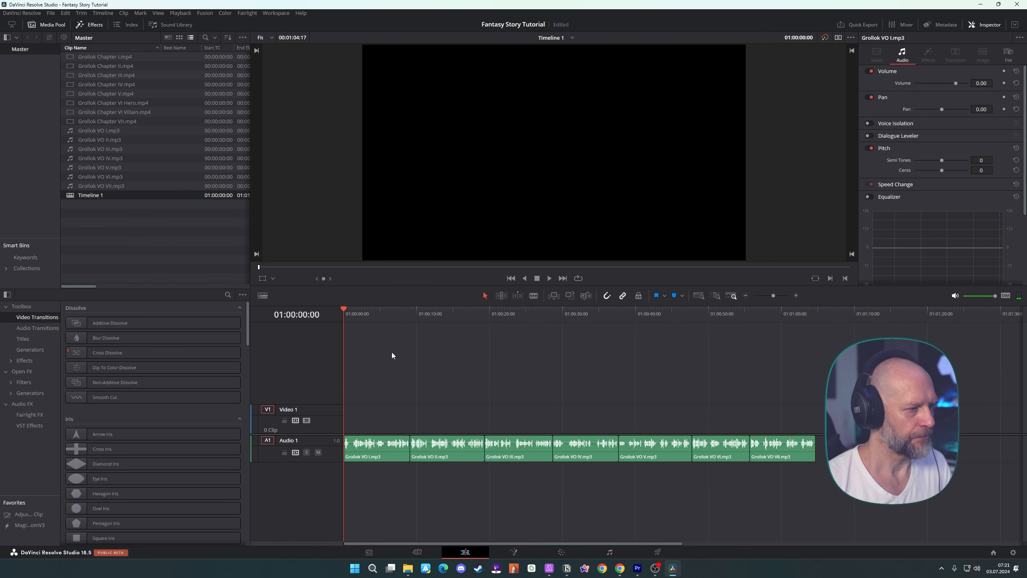
{"action": "key", "text": "space"}
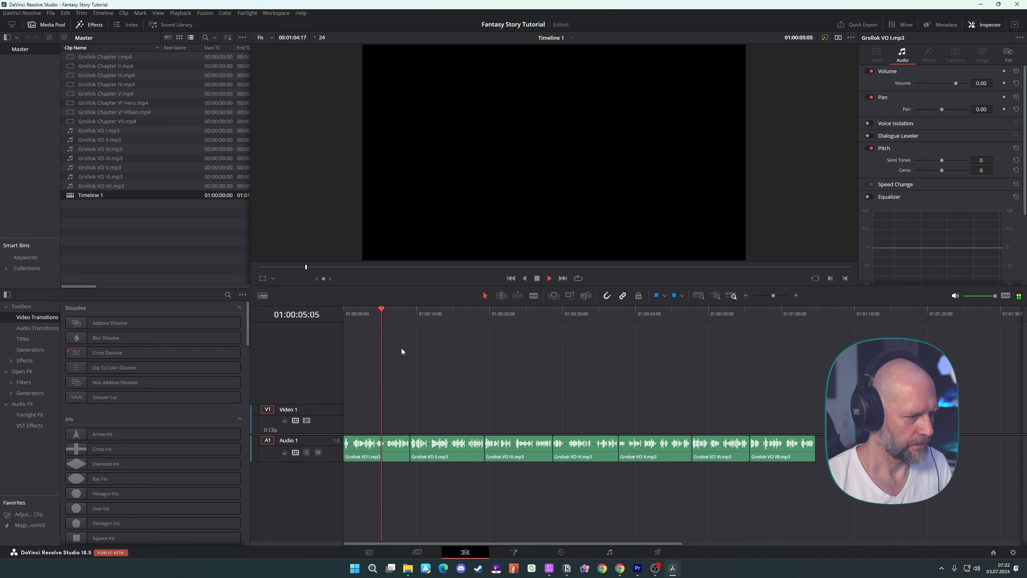
{"action": "key", "text": "space"}
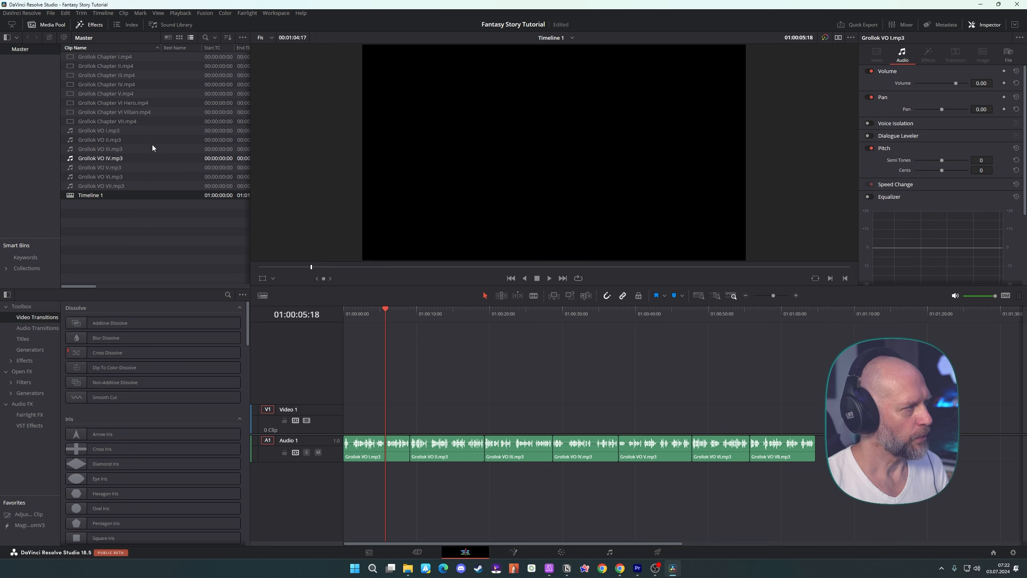
Place Grollok Chapter I.mp4 at the start of Video 1, set Grollok VO I.mp3 to 120% speed, and listen to the result
{"action": "left_click_drag", "start_coordinate": [96, 57], "coordinate": [346, 419]}
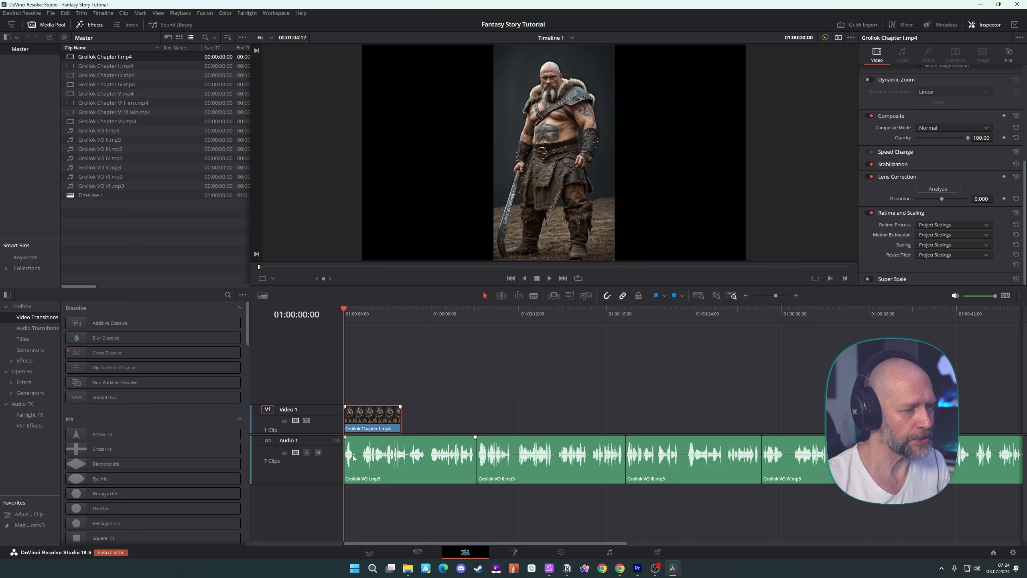
{"action": "left_click", "coordinate": [410, 448]}
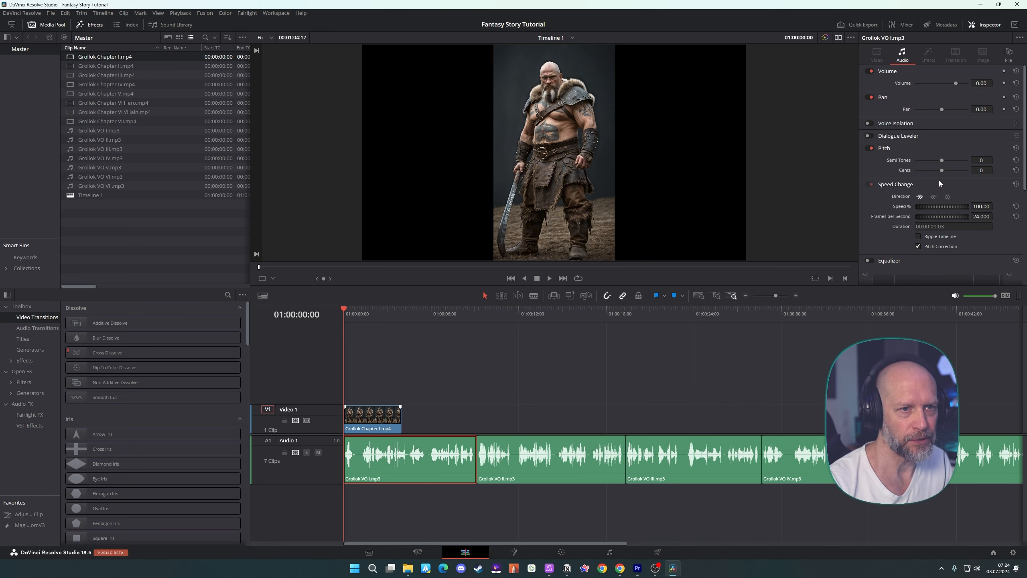
{"action": "left_click", "coordinate": [982, 206]}
{"action": "type", "text": "120"}
{"action": "key", "text": "Return"}
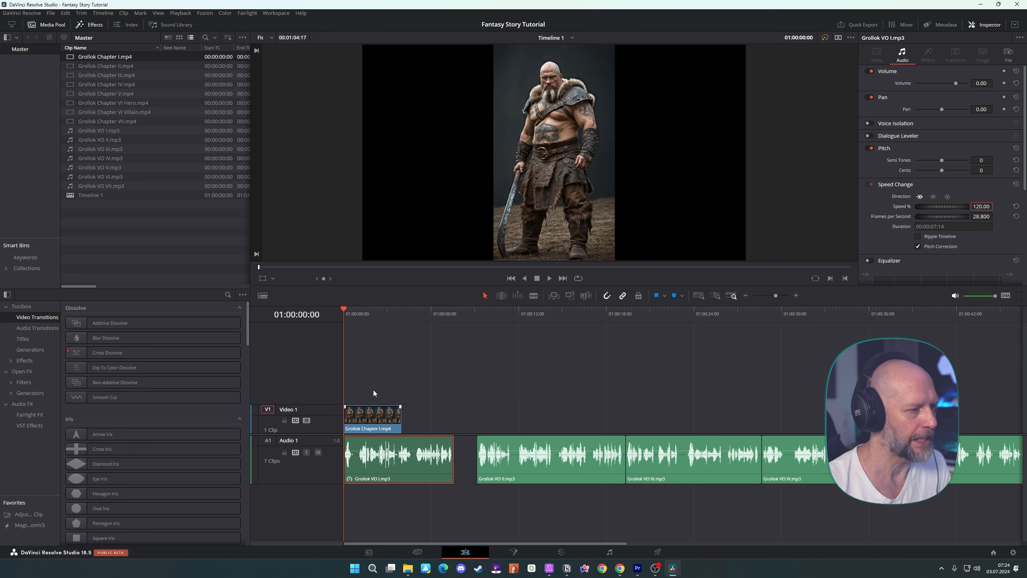
{"action": "key", "text": "space"}
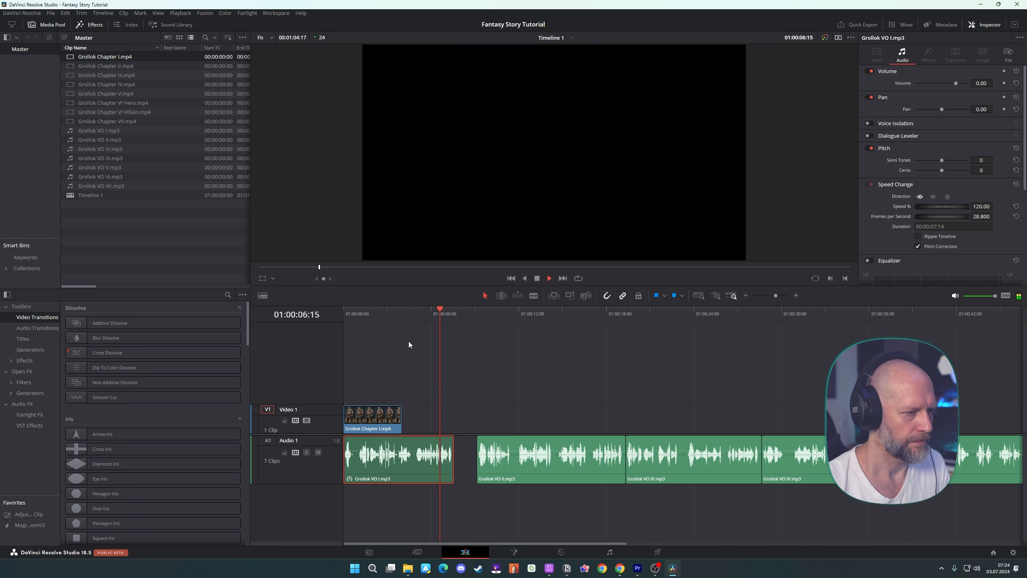
{"action": "key", "text": "space"}
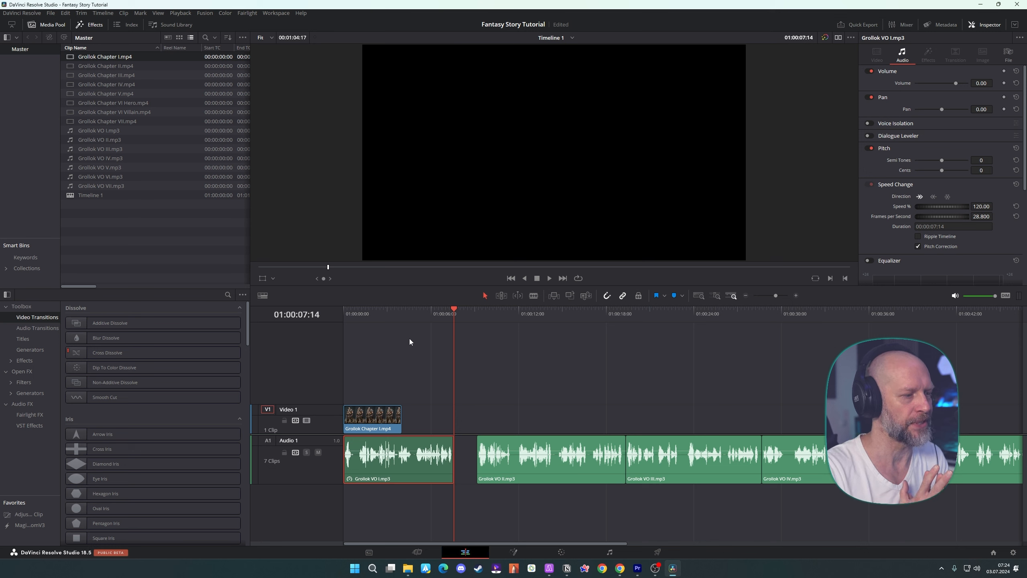
Slow the Grollok Chapter I clip to 50% speed, extend it to 8 seconds, and play it with its voice-over
{"action": "left_click", "coordinate": [358, 419]}
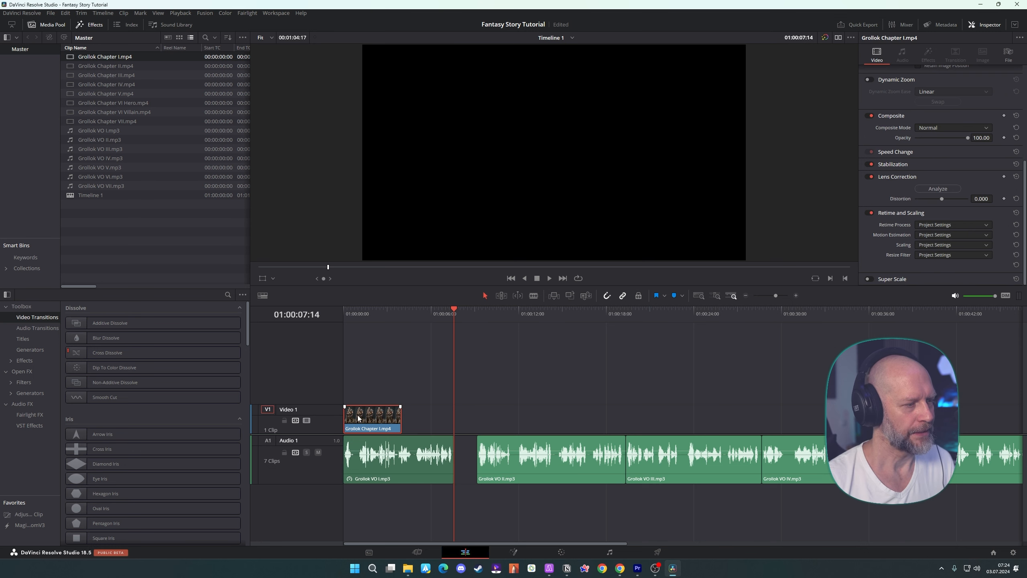
{"action": "left_click", "coordinate": [922, 153]}
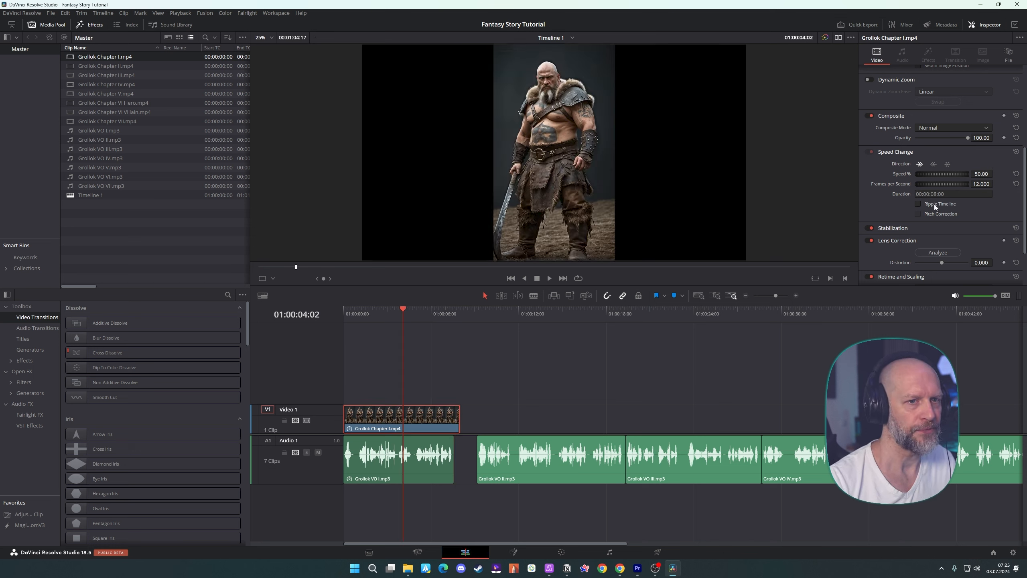
{"action": "left_click_drag", "start_coordinate": [401, 308], "coordinate": [342, 308]}
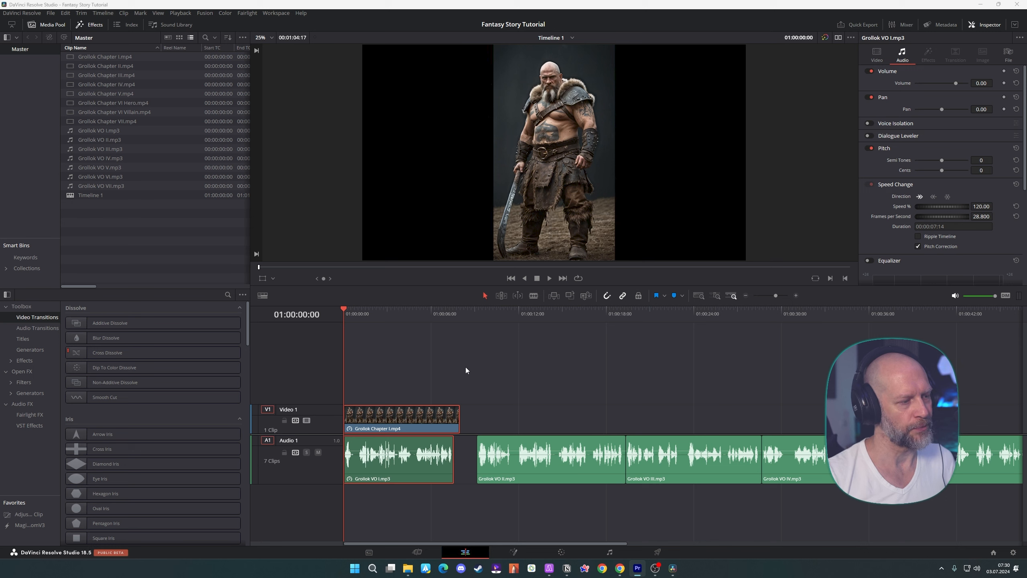
{"action": "key", "text": "space"}
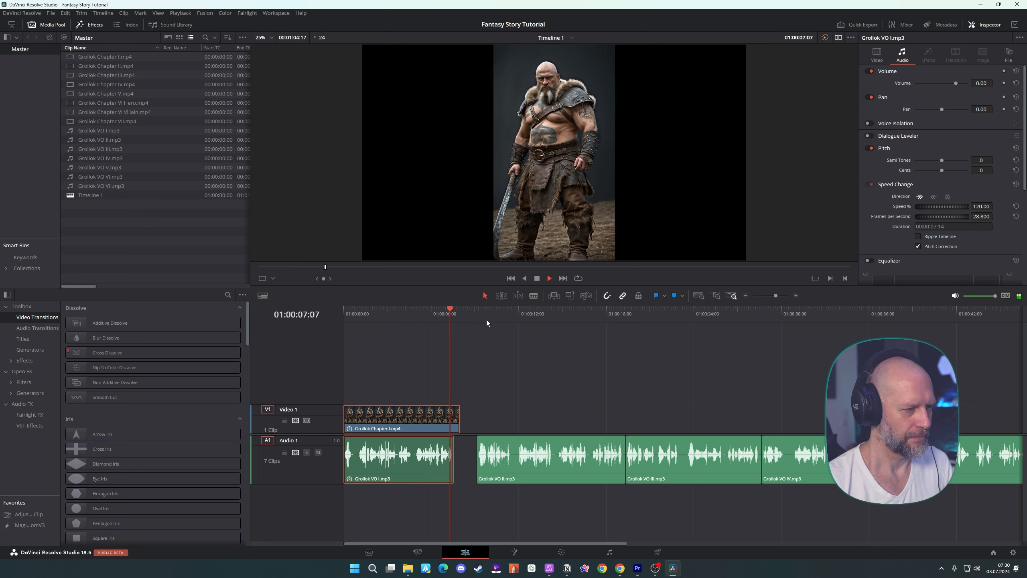
{"action": "key", "text": "space"}
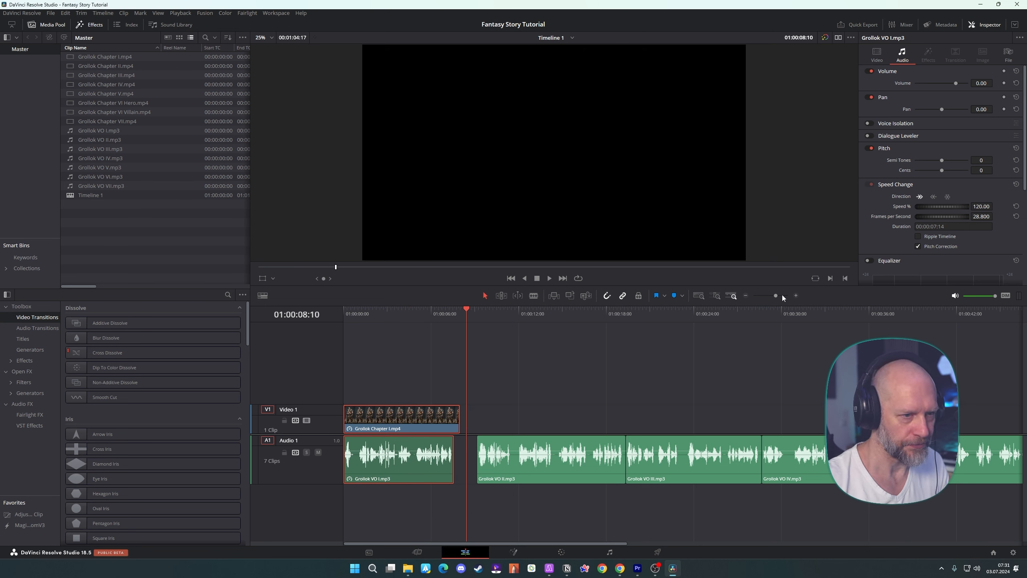
Move Grollok VO II.mp3 to the end of Chapter I and add Grollok Chapter II.mp4 above it at 50% speed, extended to 8 seconds
{"action": "left_click", "coordinate": [746, 295]}
{"action": "left_click_drag", "start_coordinate": [439, 445], "coordinate": [432, 444]}
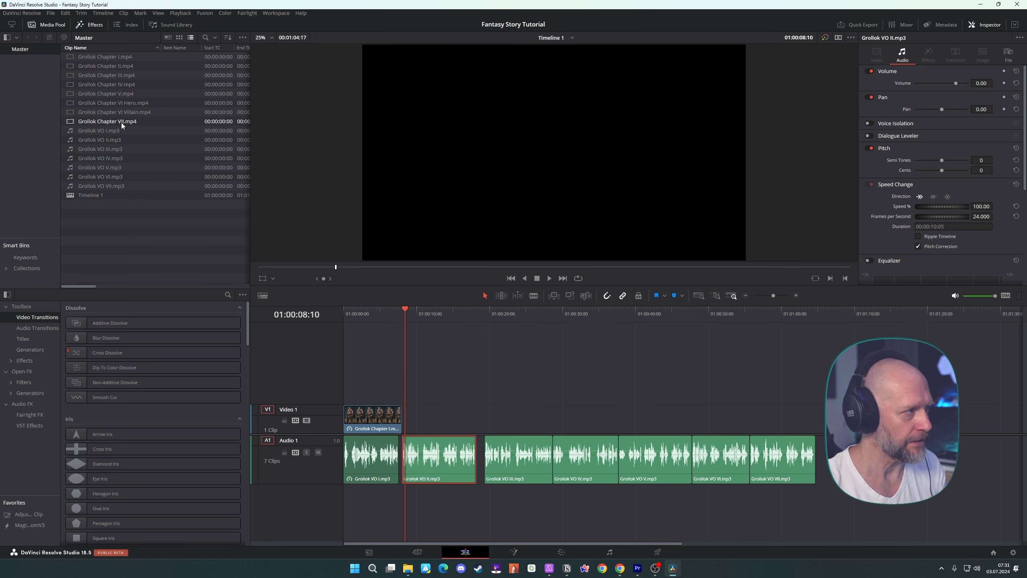
{"action": "left_click_drag", "start_coordinate": [114, 66], "coordinate": [410, 421]}
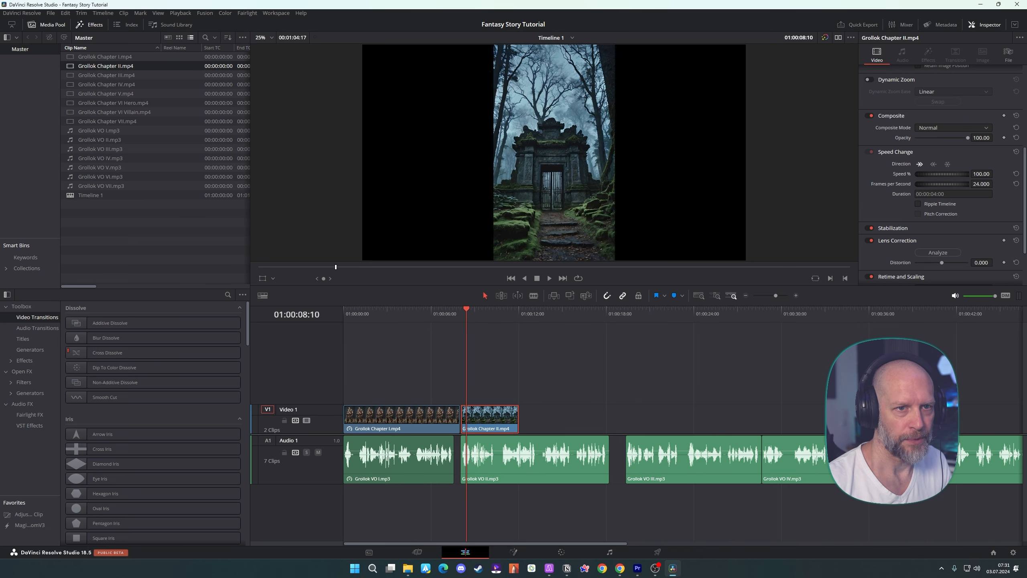
{"action": "type", "text": "50"}
{"action": "key", "text": "Return"}
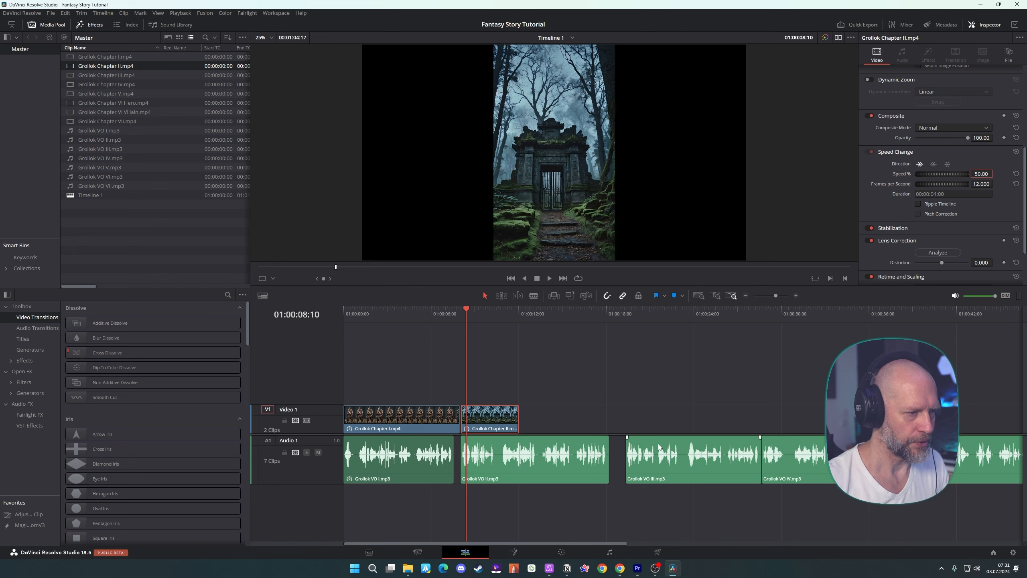
{"action": "left_click_drag", "start_coordinate": [518, 419], "coordinate": [626, 418]}
Set Grollok VO II.mp3 to 130% speed and play the second chapter from just before its start
{"action": "left_click", "coordinate": [583, 451]}
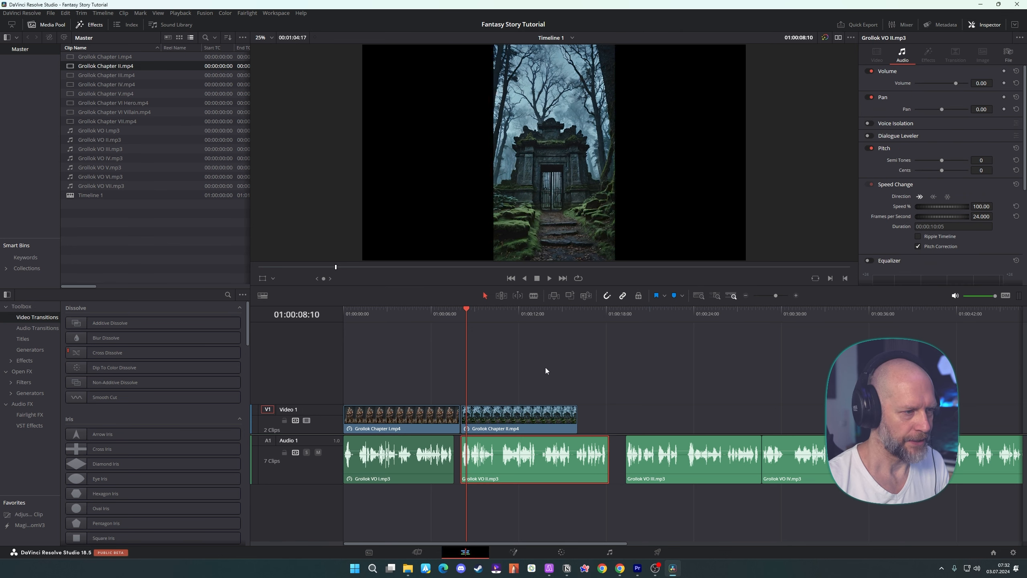
{"action": "left_click_drag", "start_coordinate": [994, 207], "coordinate": [1008, 210]}
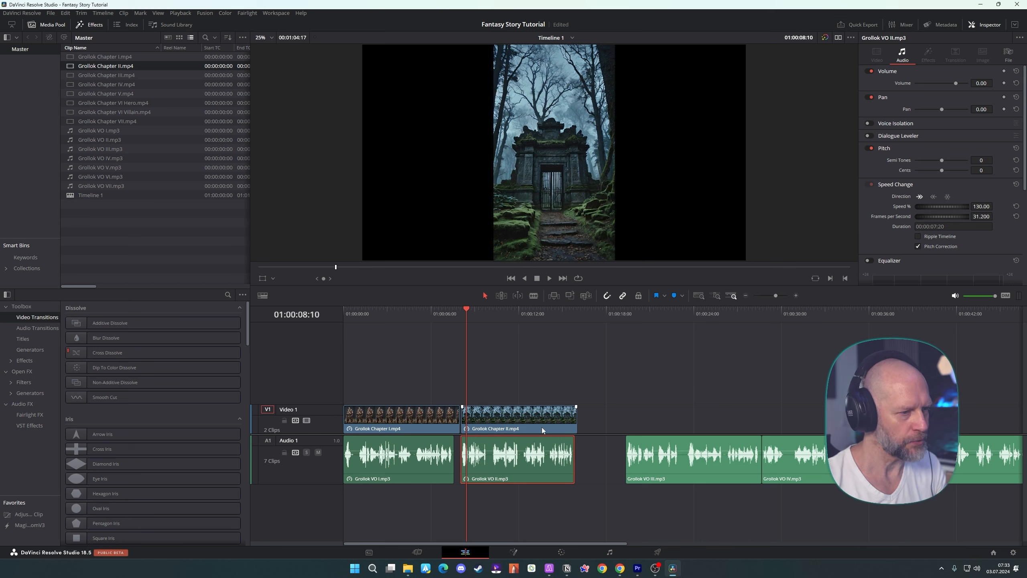
{"action": "left_click_drag", "start_coordinate": [466, 311], "coordinate": [435, 309]}
{"action": "key", "text": "space"}
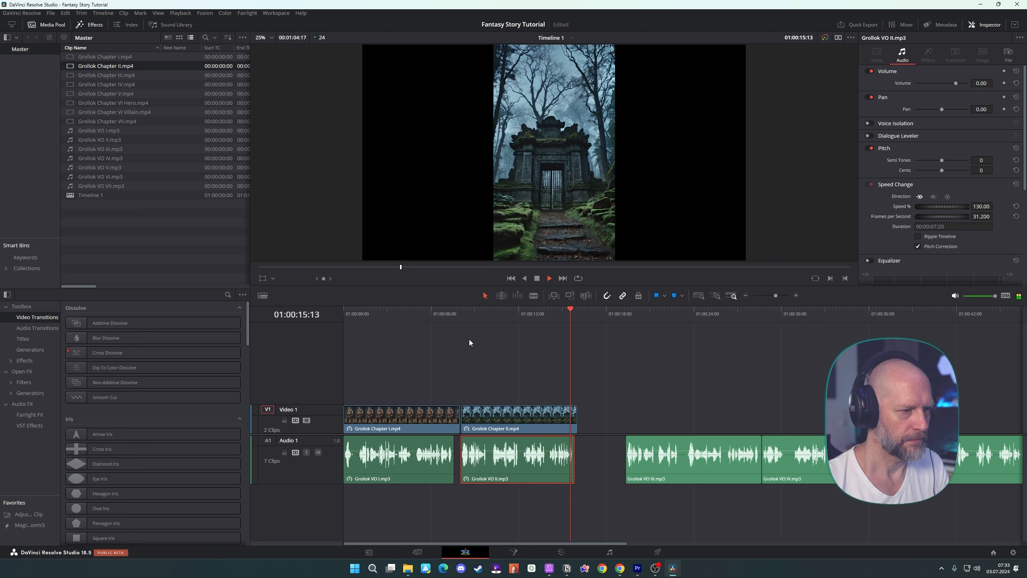
{"action": "left_click", "coordinate": [656, 345]}
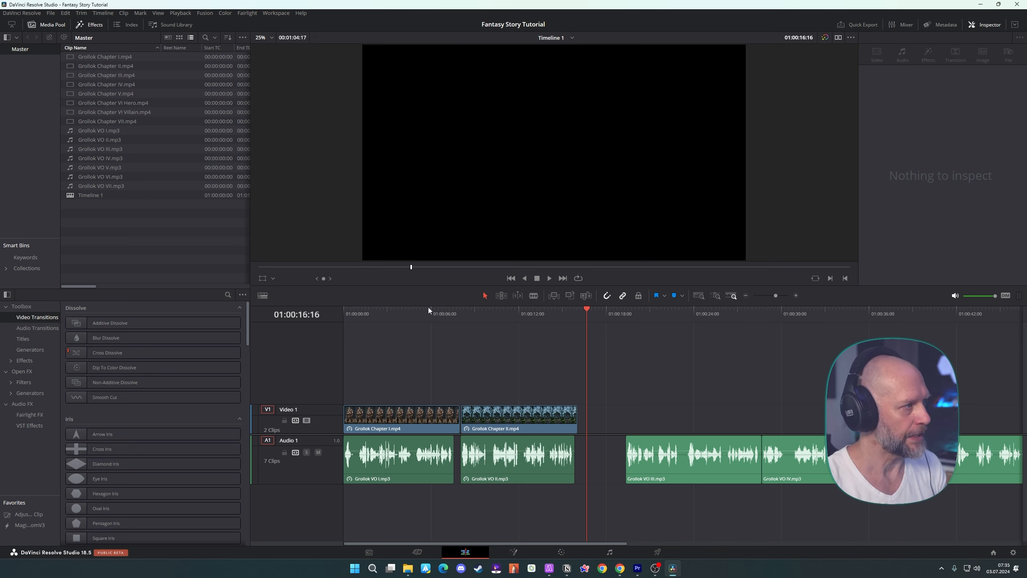
Add Grollok Chapter III.mp4 directly after Chapter II on Video 1, slow it to 50% speed, and extend it to 8 seconds
{"action": "left_click_drag", "start_coordinate": [131, 76], "coordinate": [599, 420]}
{"action": "left_click", "coordinate": [549, 314]}
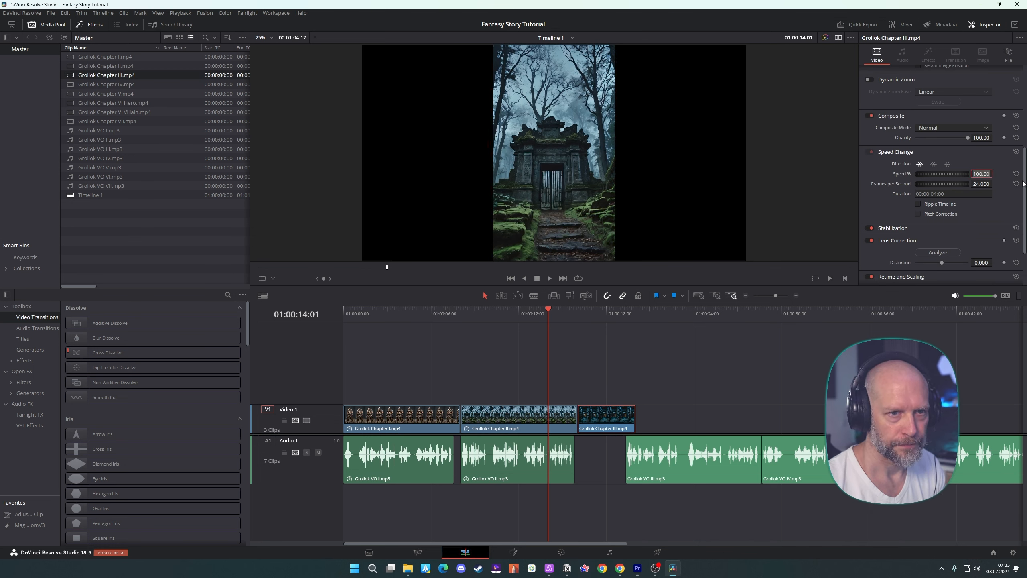
{"action": "type", "text": "50"}
{"action": "key", "text": "Return"}
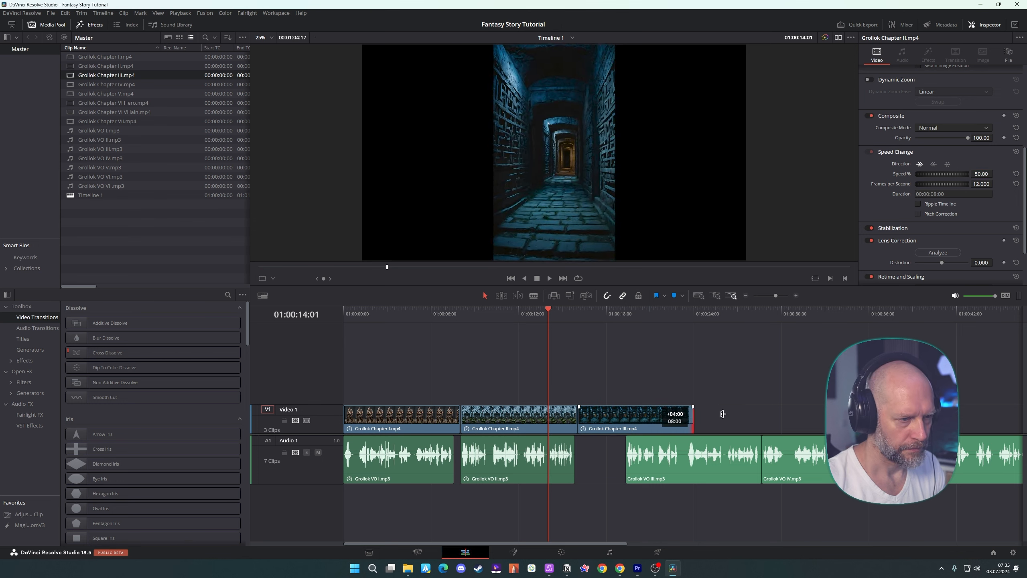
Align Grollok VO III.mp3 with the start of the Chapter III clip and set its speed to 120%
{"action": "type", "text": "130"}
{"action": "key", "text": "Return"}
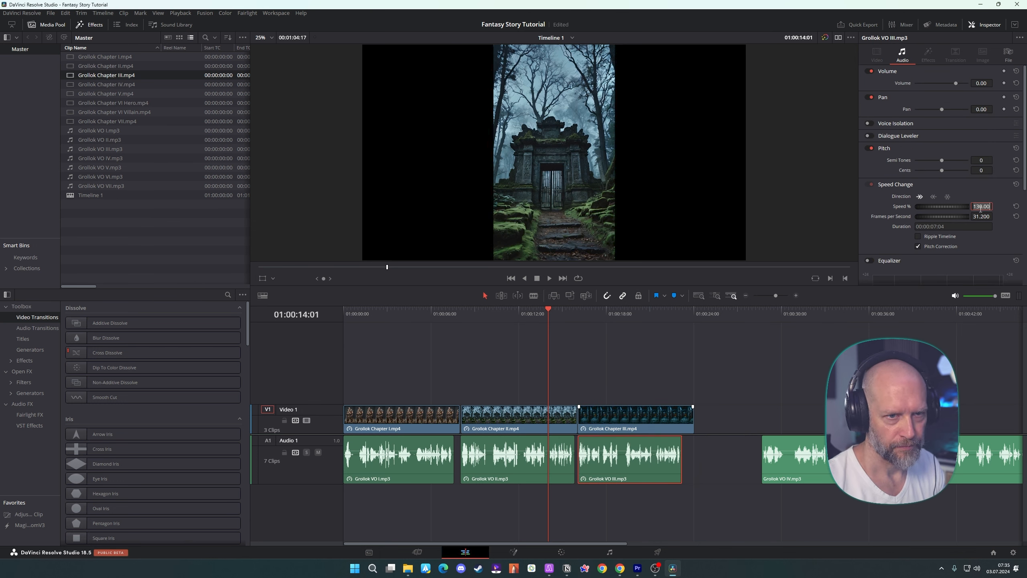
{"action": "type", "text": "120"}
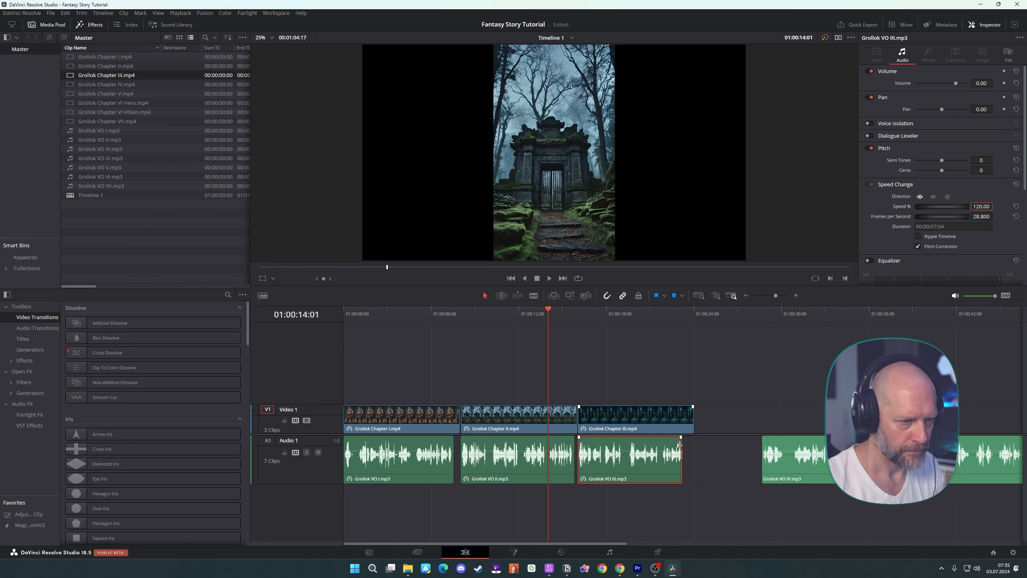
Add Grollok Chapter IV.mp4 directly after Chapter III on Video 1, slow it to 50% speed, and extend it to 8 seconds
{"action": "key", "text": "Return"}
{"action": "left_click_drag", "start_coordinate": [113, 84], "coordinate": [811, 421]}
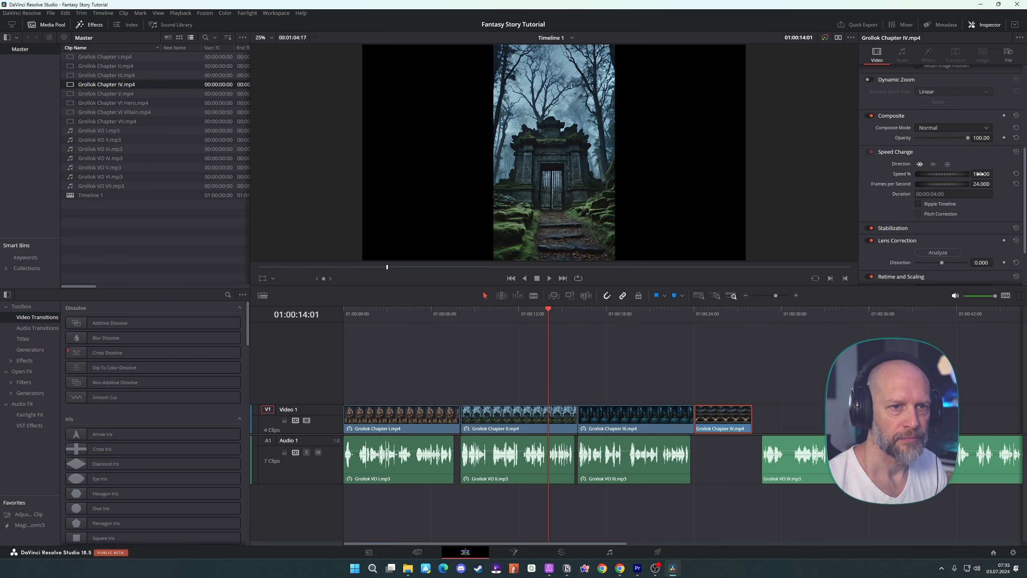
{"action": "double_click", "coordinate": [982, 174]}
{"action": "type", "text": "50"}
{"action": "key", "text": "Return"}
Align Grollok VO IV.mp3 with the start of the Chapter IV clip and set its speed to 115%
{"action": "left_click_drag", "start_coordinate": [862, 446], "coordinate": [810, 457]}
{"action": "left_click", "coordinate": [794, 445]}
{"action": "double_click", "coordinate": [982, 207]}
{"action": "type", "text": "120"}
{"action": "key", "text": "Return"}
{"action": "type", "text": "115"}
{"action": "key", "text": "Return"}
Add Grollok Chapter V.mp4 directly after Chapter IV on Video 1, slow it to 50% speed, and extend it to 8 seconds
{"action": "left_click_drag", "start_coordinate": [587, 543], "coordinate": [673, 539]}
{"action": "left_click_drag", "start_coordinate": [106, 94], "coordinate": [630, 419]}
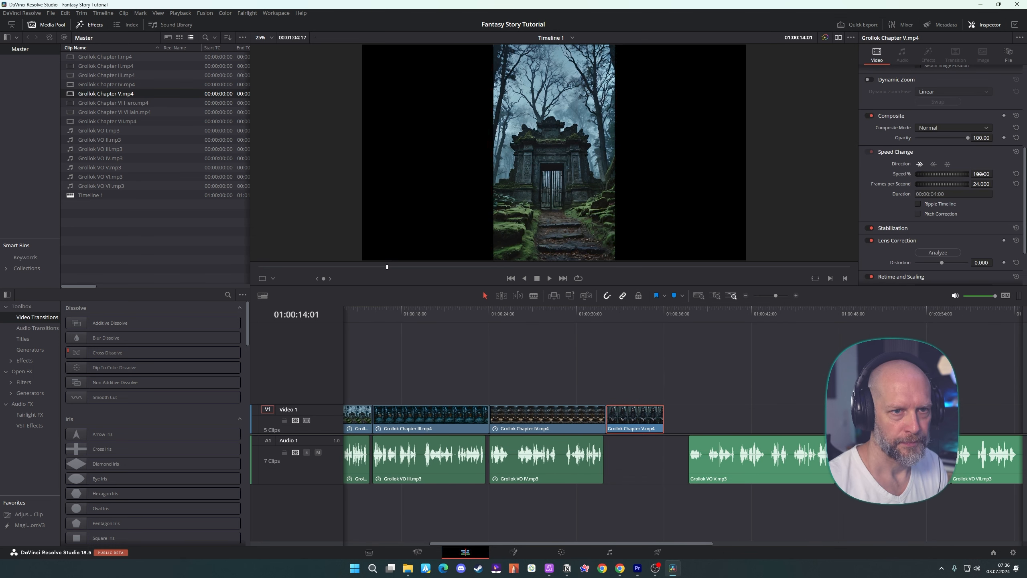
{"action": "double_click", "coordinate": [981, 173]}
{"action": "key", "text": "BackSpace"}
{"action": "type", "text": "50"}
{"action": "key", "text": "Return"}
Align Grollok VO V.mp3 with the start of the Chapter V clip and set its speed to 125%
{"action": "left_click_drag", "start_coordinate": [728, 457], "coordinate": [645, 457]}
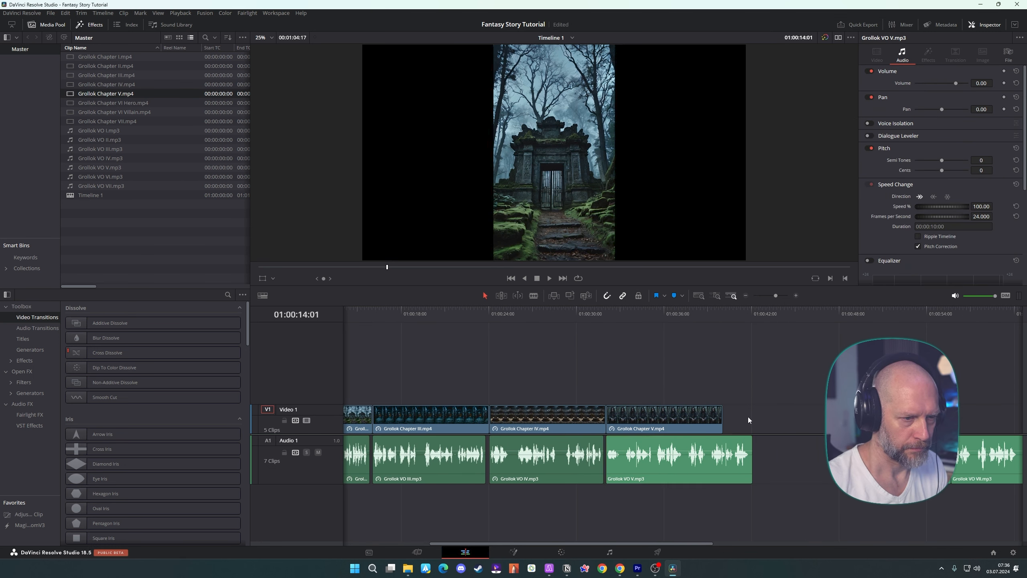
{"action": "double_click", "coordinate": [981, 206]}
{"action": "type", "text": "120"}
{"action": "key", "text": "Return"}
{"action": "type", "text": "125"}
{"action": "key", "text": "Return"}
{"action": "left_click", "coordinate": [224, 224]}
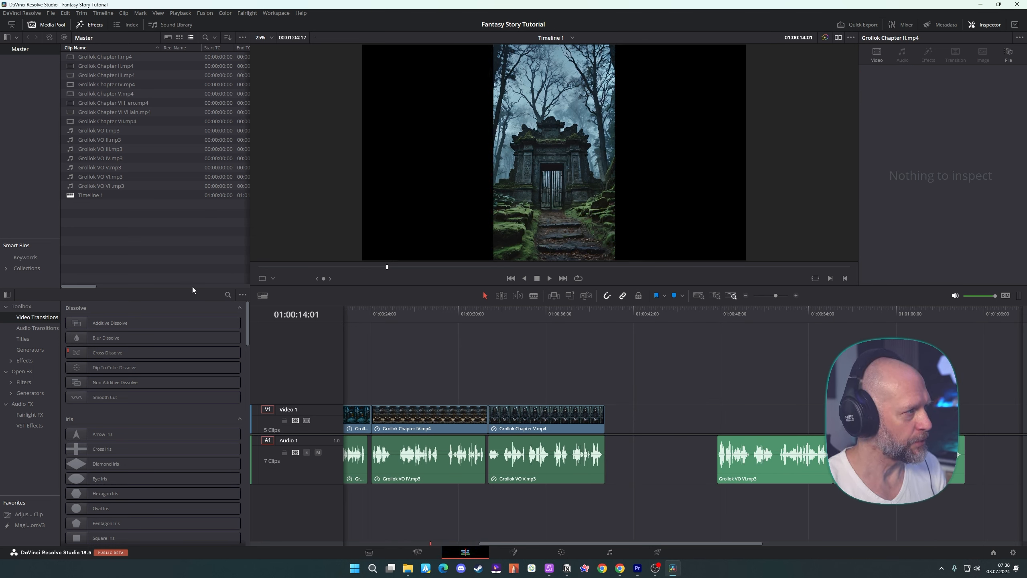
Add Grollok Chapter VI Hero.mp4 and Chapter VI Villain.mp4 after Chapter V, and align Grollok VO VI.mp3 beneath them
{"action": "left_click_drag", "start_coordinate": [114, 103], "coordinate": [615, 419]}
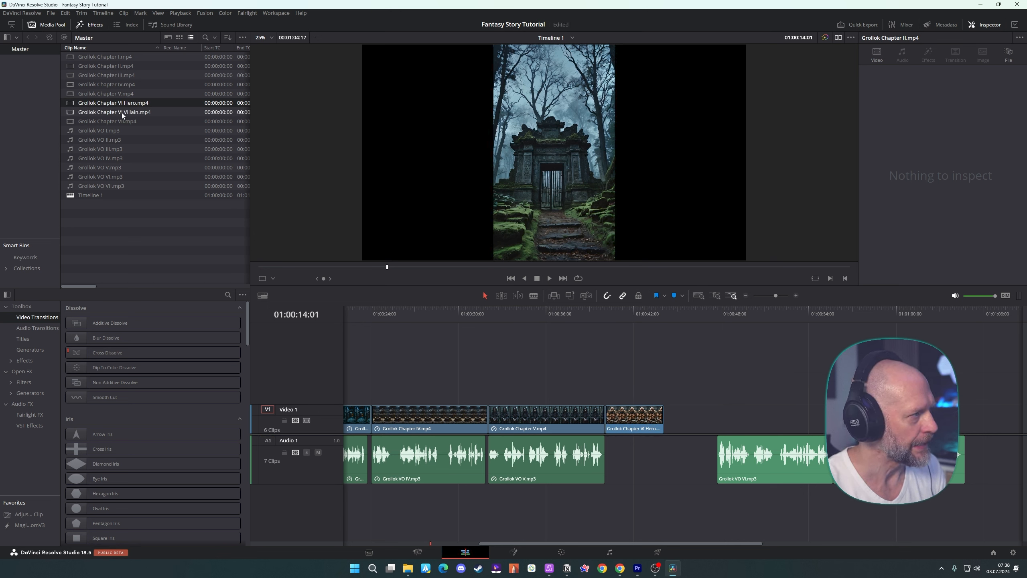
{"action": "left_click_drag", "start_coordinate": [104, 115], "coordinate": [690, 411]}
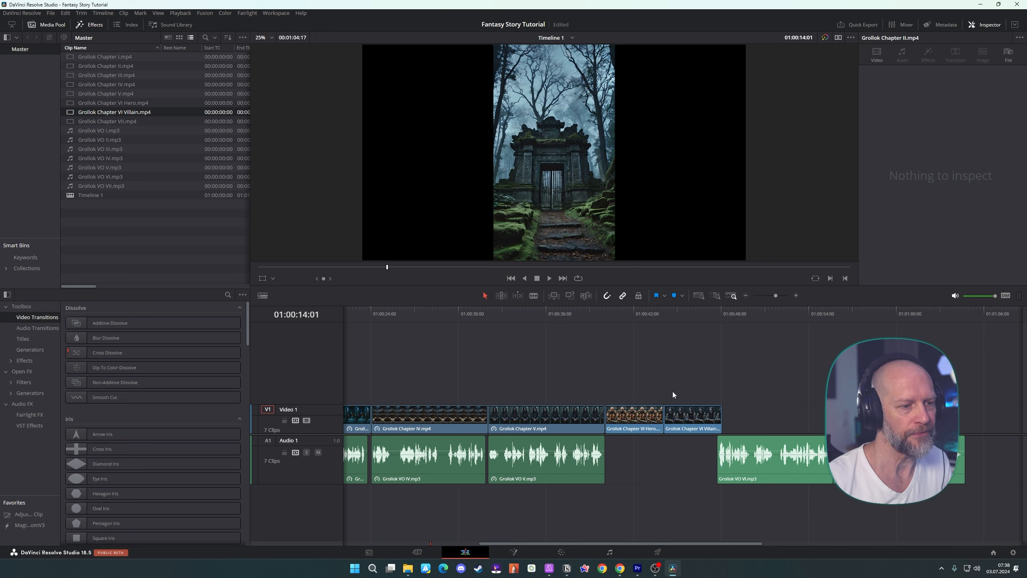
{"action": "left_click_drag", "start_coordinate": [761, 445], "coordinate": [652, 445]}
{"action": "left_click", "coordinate": [753, 412]}
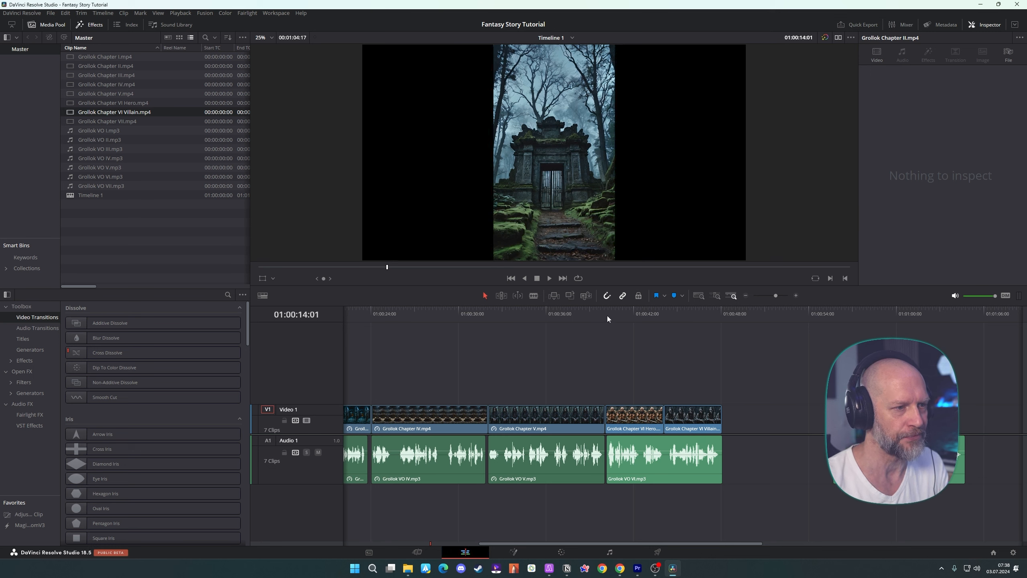
Add Grollok Chapter VII.mp4 after the Chapter VI Villain clip, slow it to 50% speed, and extend it to 8 seconds
{"action": "left_click_drag", "start_coordinate": [121, 122], "coordinate": [726, 413]}
{"action": "left_click", "coordinate": [758, 419]}
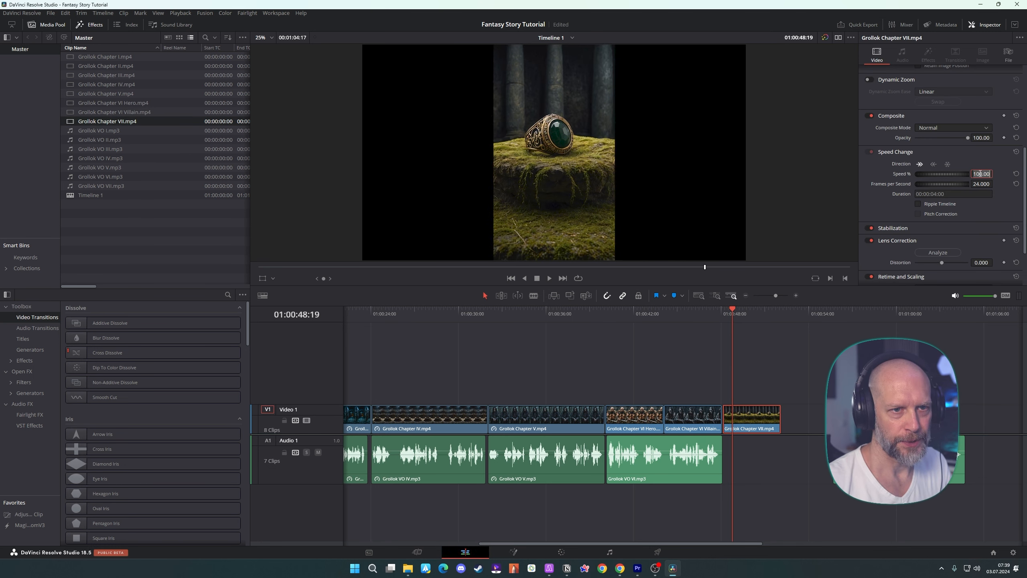
{"action": "type", "text": "50"}
{"action": "key", "text": "Return"}
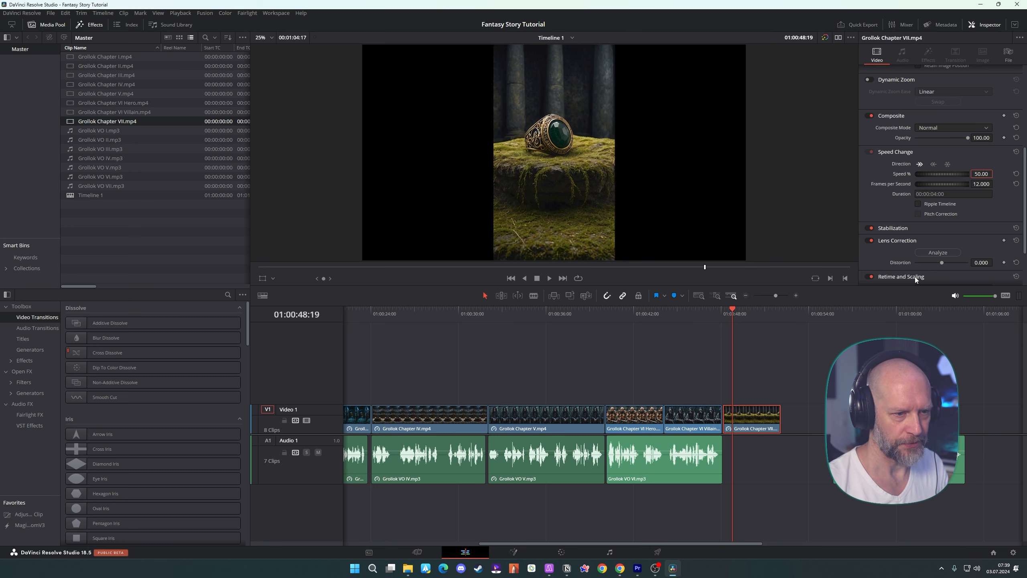
{"action": "left_click_drag", "start_coordinate": [780, 413], "coordinate": [844, 414]}
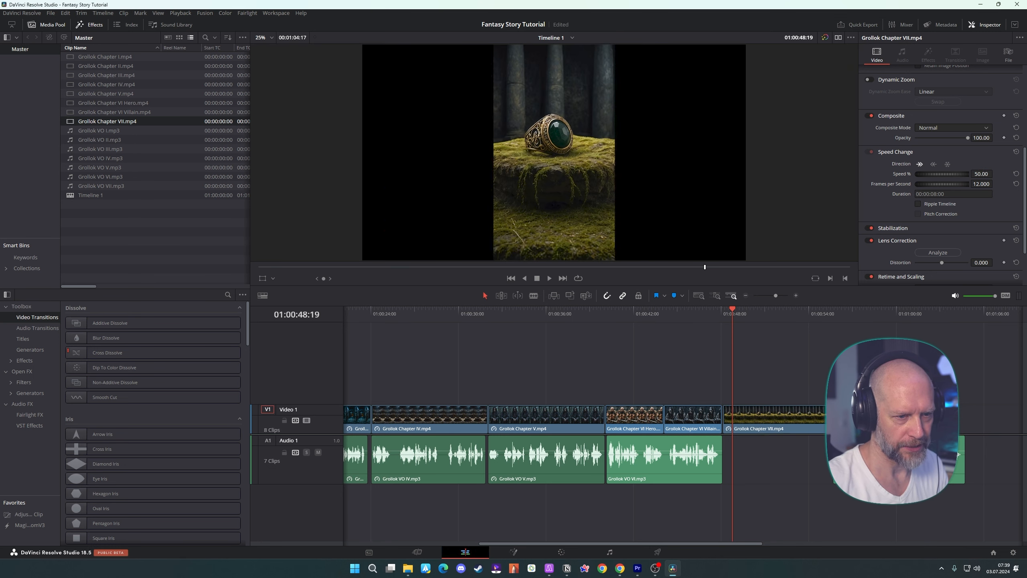
Align Grollok VO VII.mp3 with the start of the Chapter VII clip and set its speed to 115%
{"action": "left_click_drag", "start_coordinate": [875, 453], "coordinate": [767, 446]}
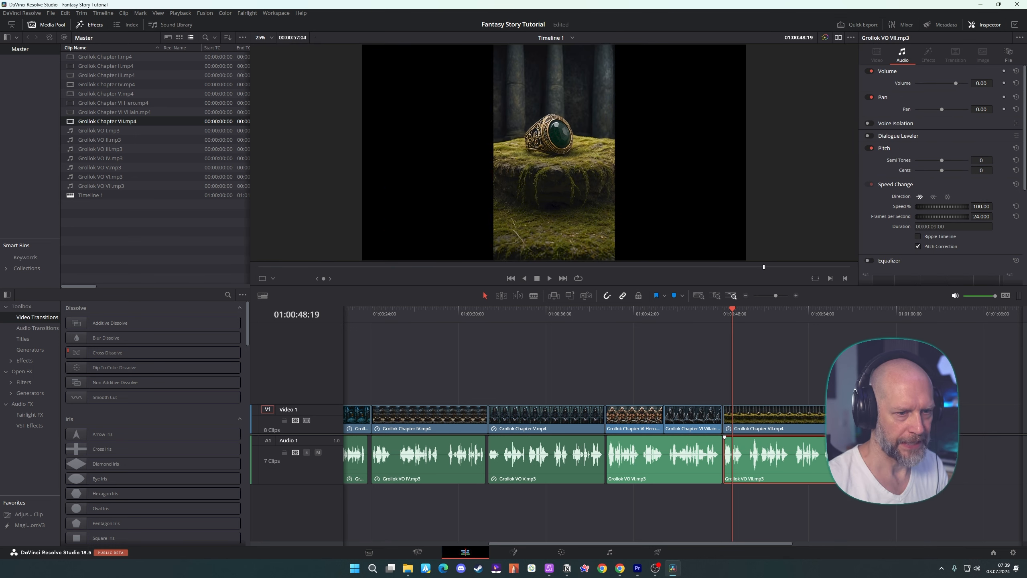
{"action": "left_click", "coordinate": [982, 205]}
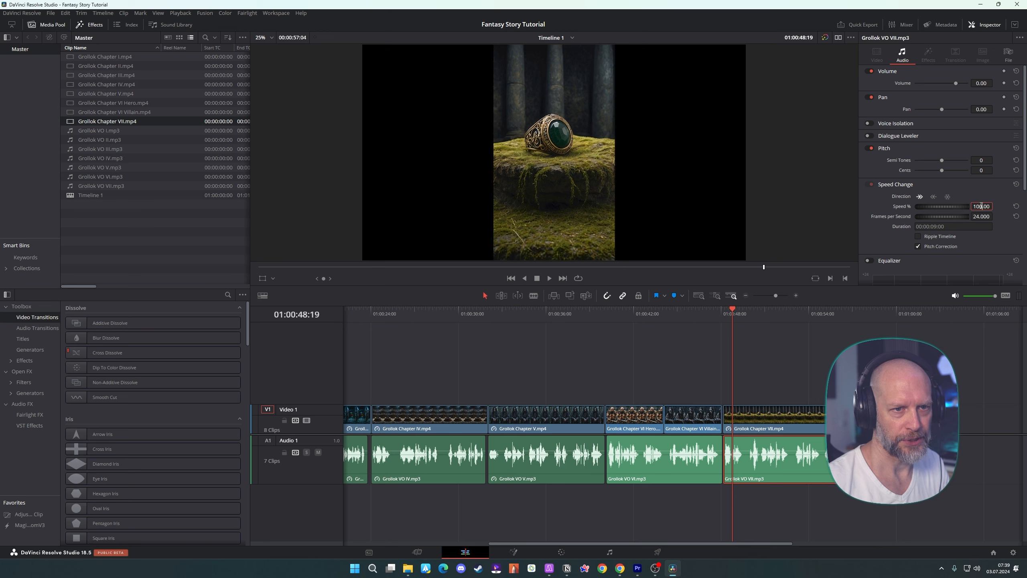
{"action": "double_click", "coordinate": [981, 205]}
{"action": "type", "text": "110"}
{"action": "key", "text": "Return"}
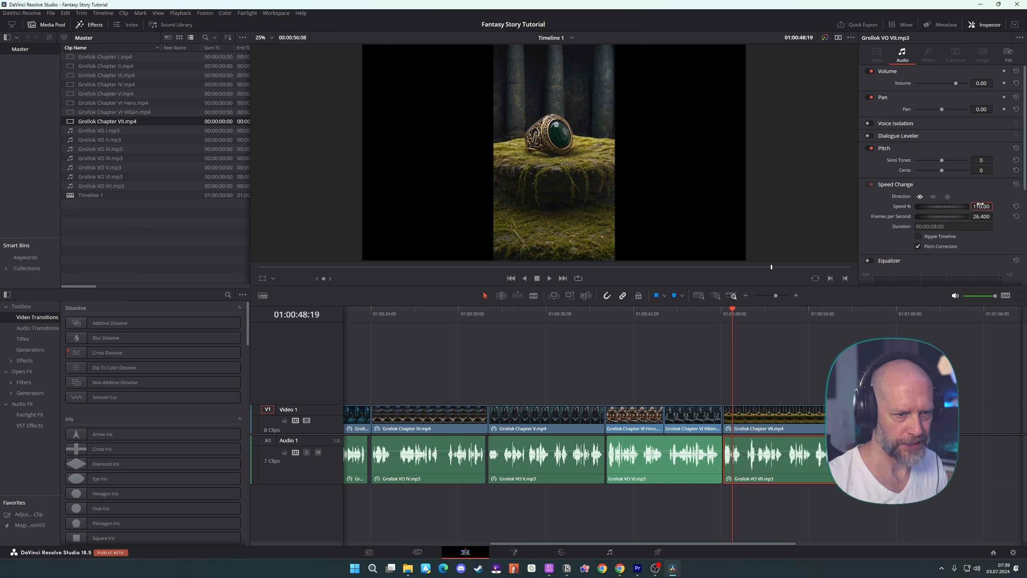
{"action": "double_click", "coordinate": [979, 206]}
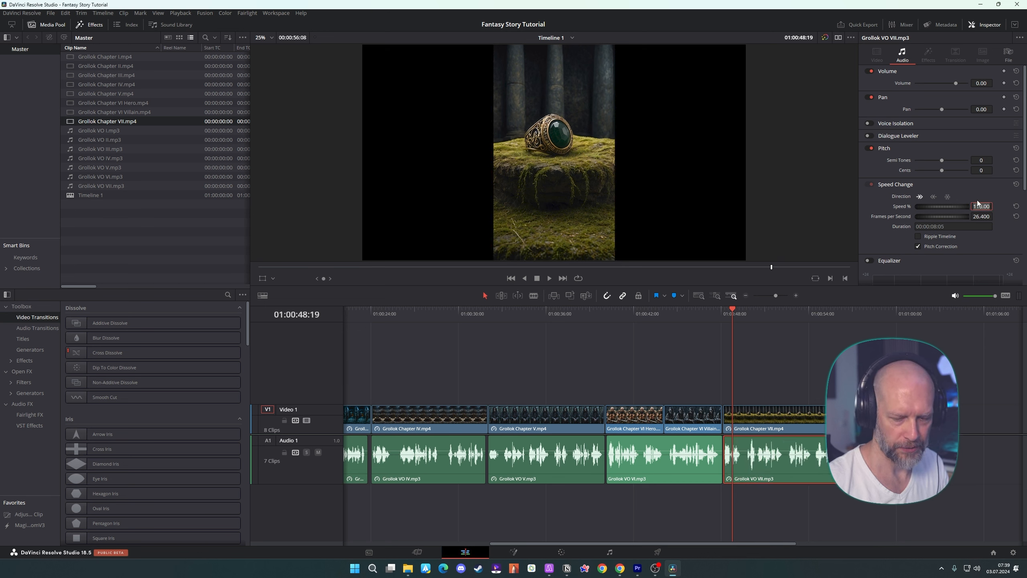
{"action": "type", "text": "115"}
{"action": "key", "text": "Return"}
{"action": "left_click", "coordinate": [915, 377]}
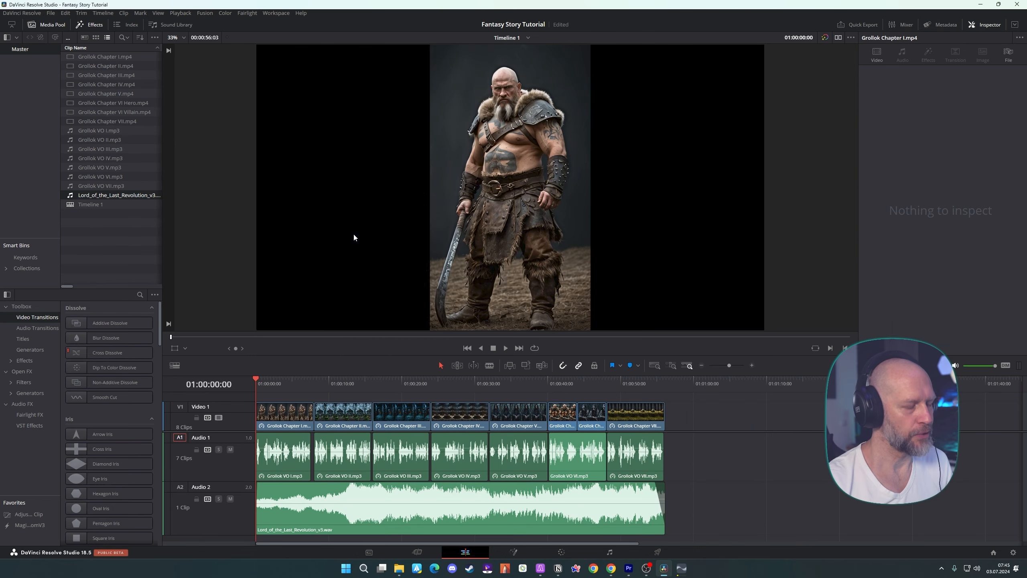
Set the level of the Audio 2 music track to about -19 dB in the Fairlight mixer
{"action": "left_click", "coordinate": [326, 493]}
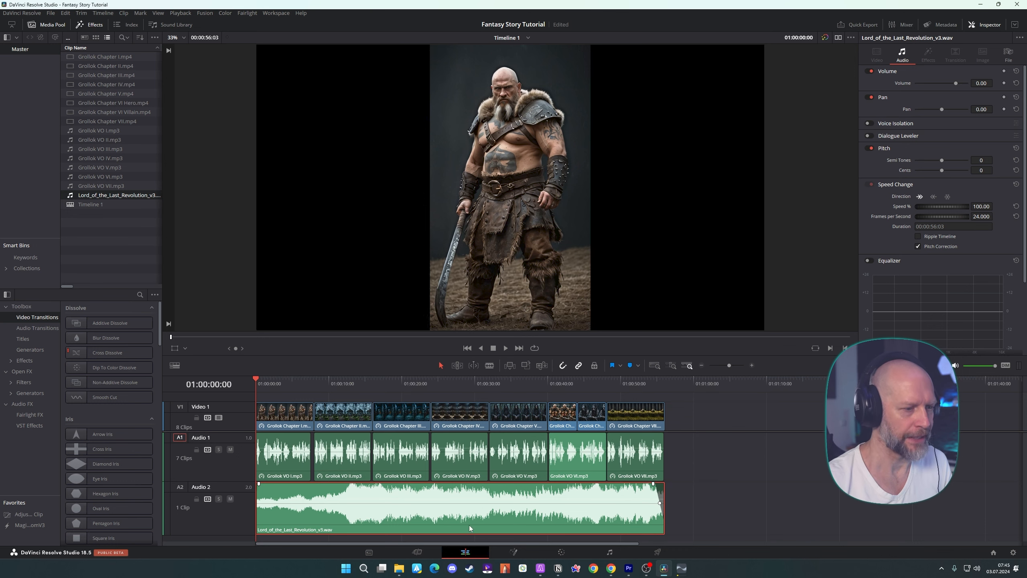
{"action": "left_click", "coordinate": [612, 552]}
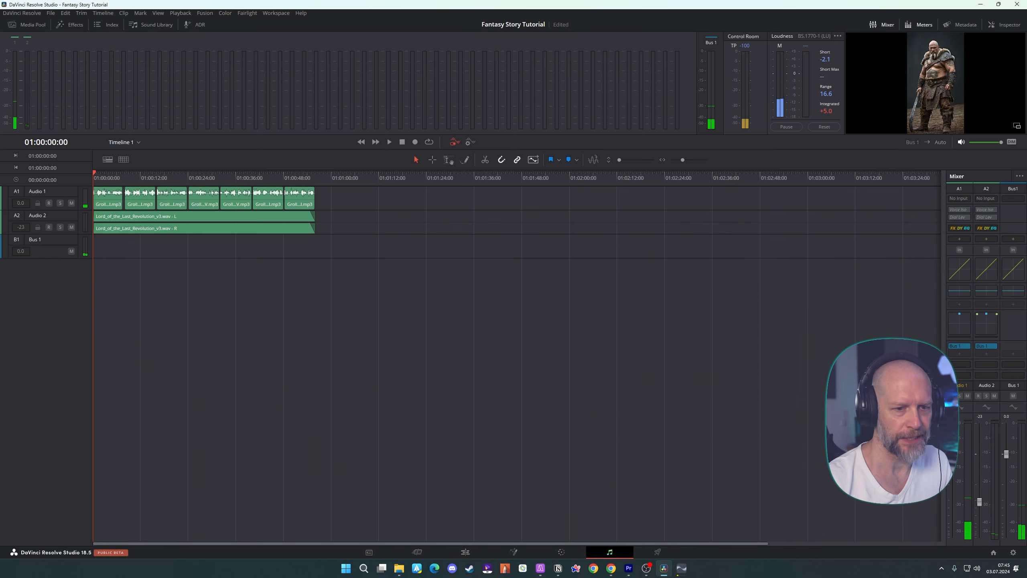
{"action": "left_click_drag", "start_coordinate": [979, 504], "coordinate": [981, 499]}
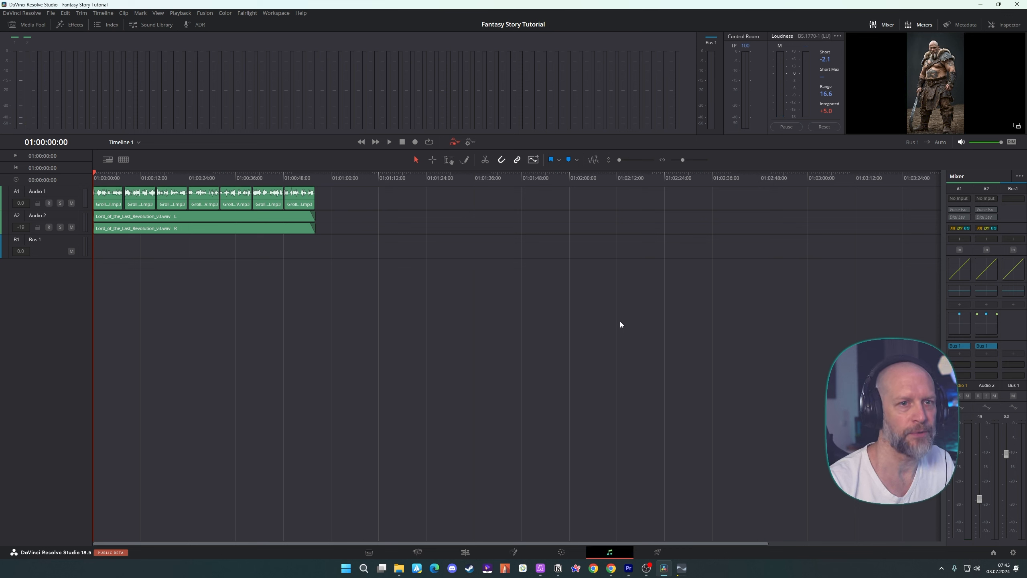
Insert the FG-X 2 mastering plugin on Bus 1 and set its gain to about 3.22 and ceiling to about -0.14
{"action": "left_click", "coordinate": [1014, 239]}
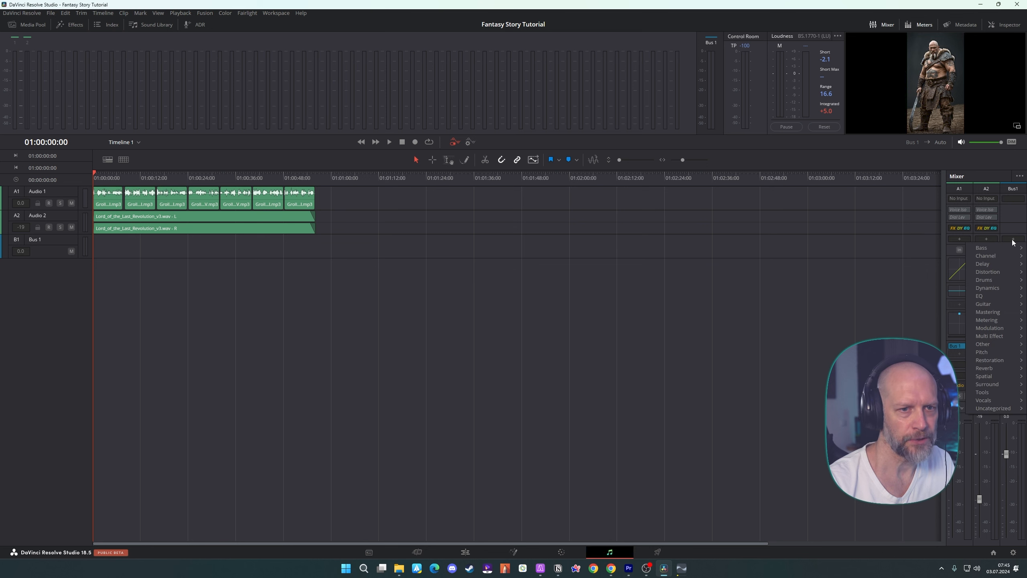
{"action": "mouse_move", "coordinate": [991, 312]}
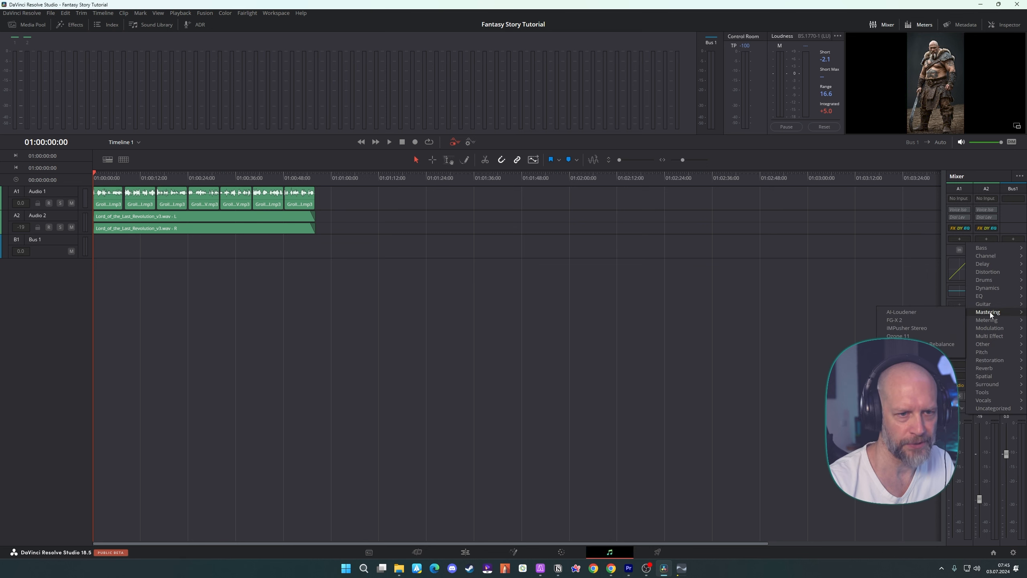
{"action": "left_click", "coordinate": [907, 321]}
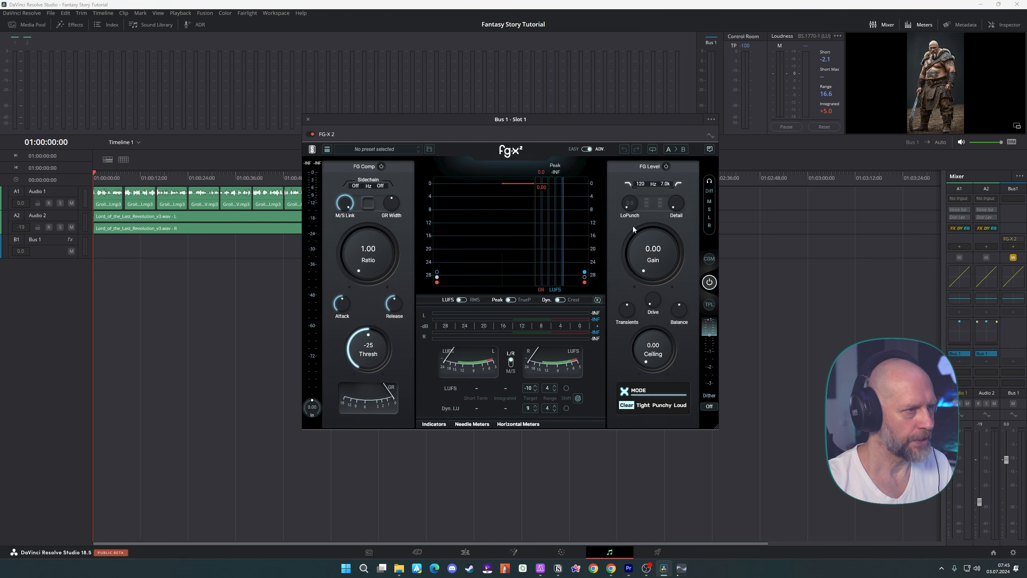
{"action": "left_click_drag", "start_coordinate": [653, 260], "coordinate": [652, 258]}
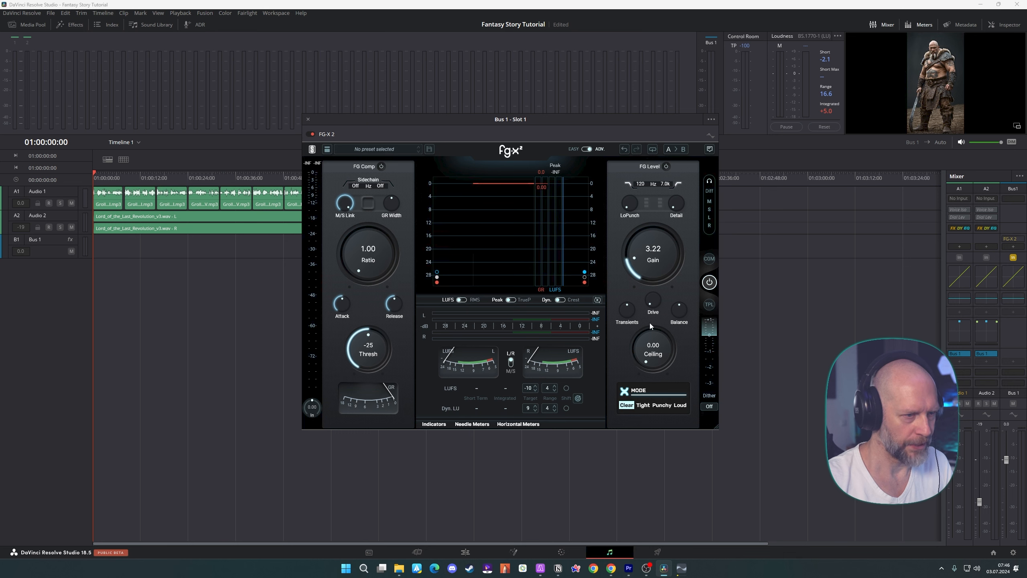
{"action": "left_click_drag", "start_coordinate": [655, 352], "coordinate": [654, 346]}
Set the FG-X 2 compressor ratio to about 1.65, adjust its threshold, and play the edit timeline from the start
{"action": "left_click_drag", "start_coordinate": [373, 262], "coordinate": [374, 239]}
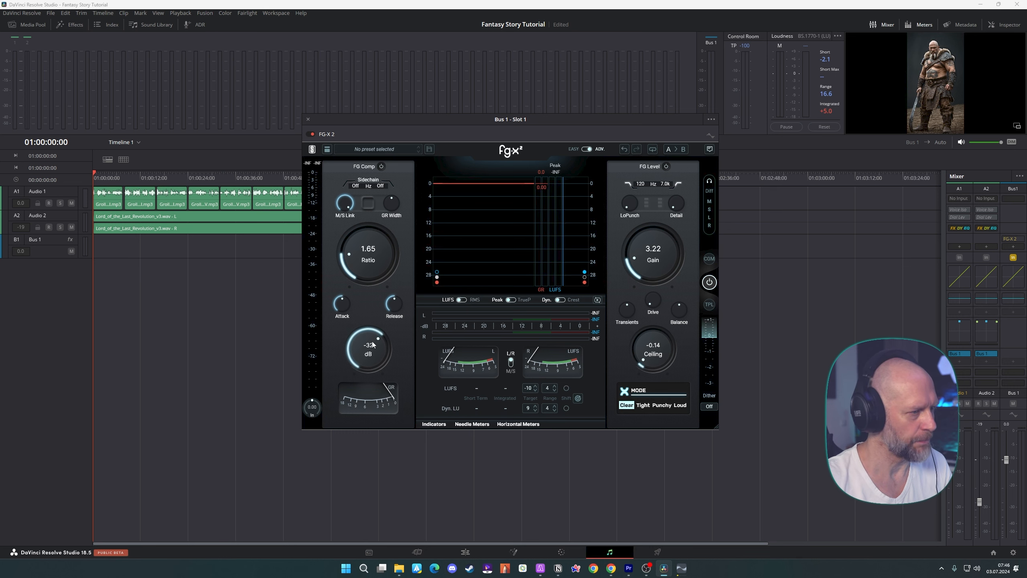
{"action": "left_click_drag", "start_coordinate": [372, 342], "coordinate": [372, 339]}
{"action": "left_click_drag", "start_coordinate": [439, 118], "coordinate": [438, 119]}
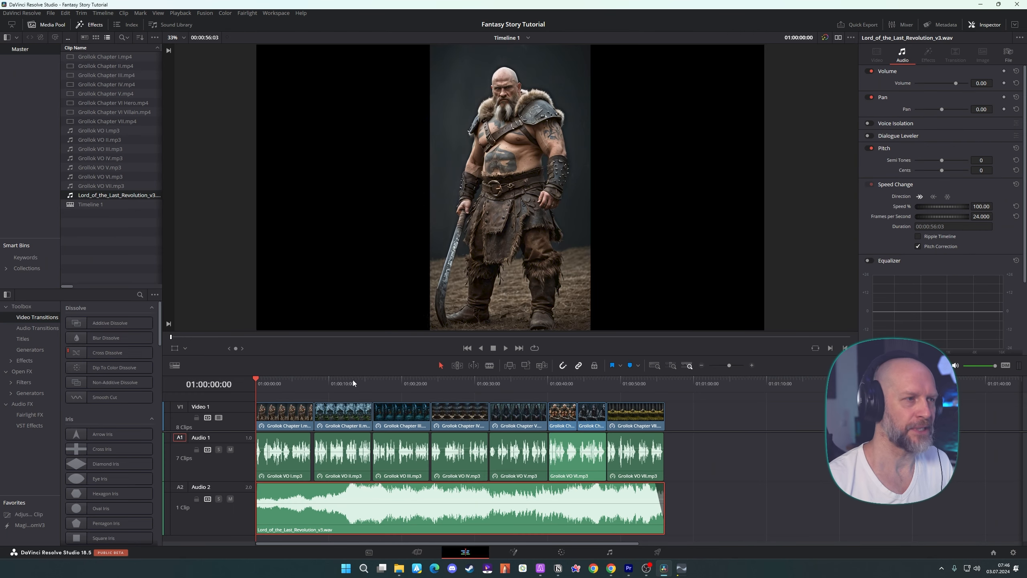
{"action": "key", "text": "space"}
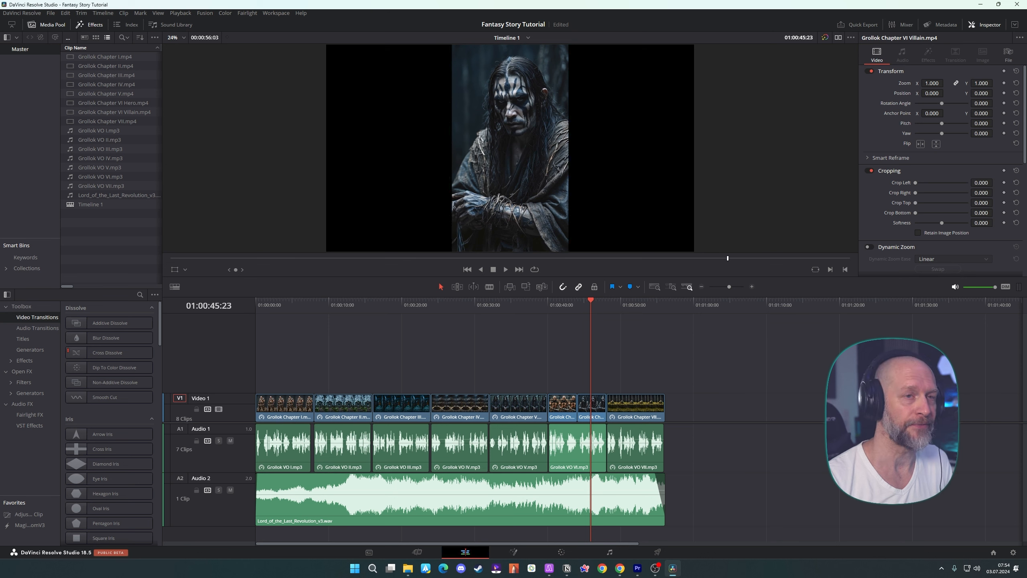
Place the speed-particles clip on Video 2 over both Chapter VI clips, cut to match each, and flip the second piece horizontally
{"action": "left_click_drag", "start_coordinate": [389, 263], "coordinate": [548, 369]}
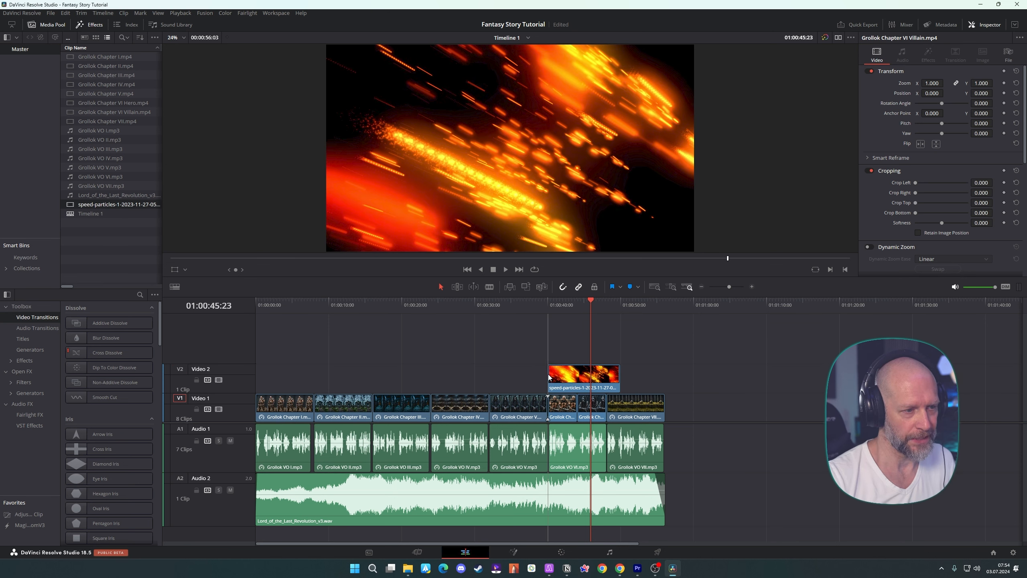
{"action": "left_click_drag", "start_coordinate": [619, 385], "coordinate": [596, 377]}
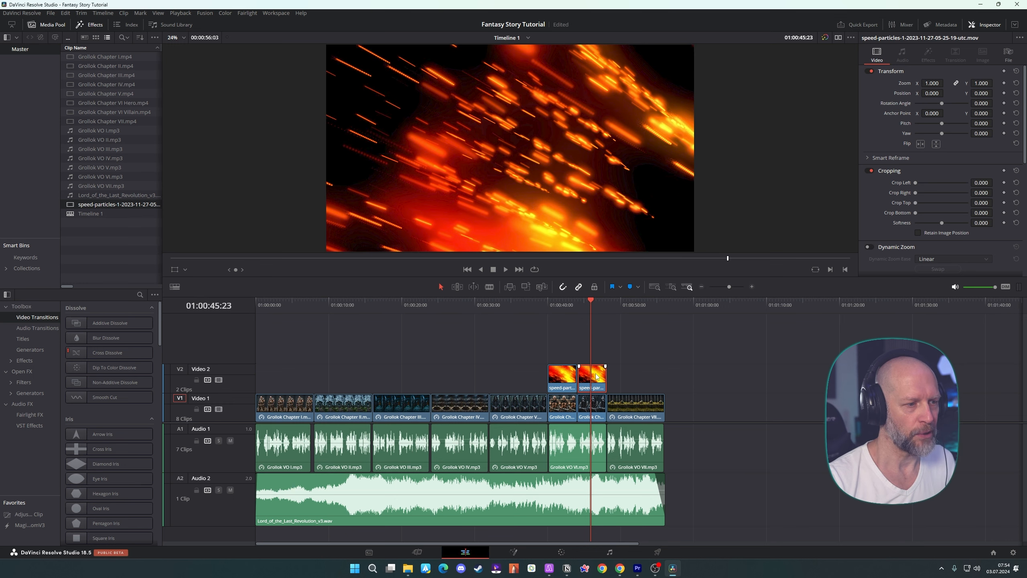
{"action": "left_click", "coordinate": [922, 145]}
Set both speed-particles clips to Screen composite mode and reduce their opacity to about 13.74
{"action": "left_click", "coordinate": [568, 380], "text": "ctrl"}
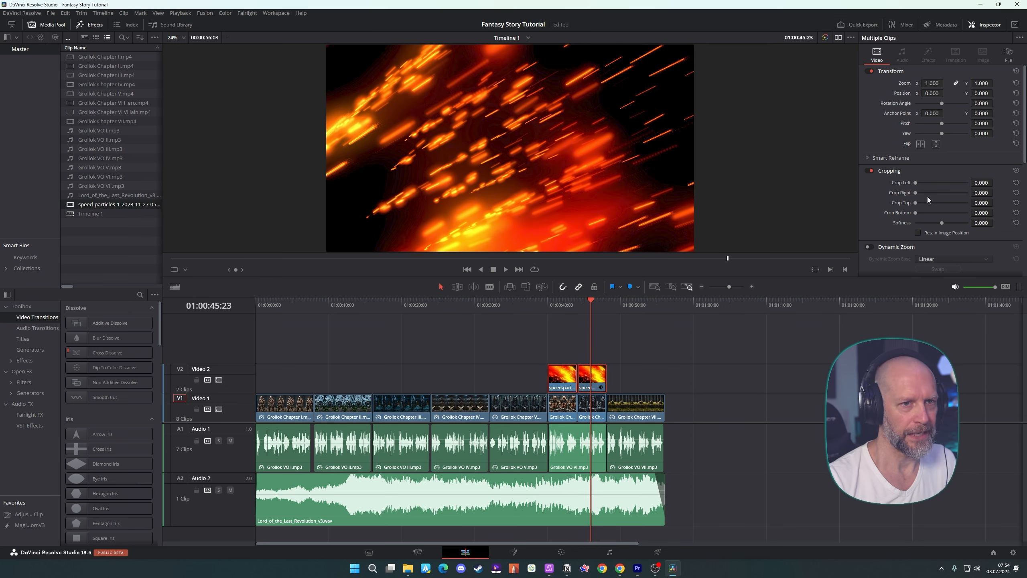
{"action": "scroll", "coordinate": [883, 137], "scroll_direction": "down", "scroll_amount": 5}
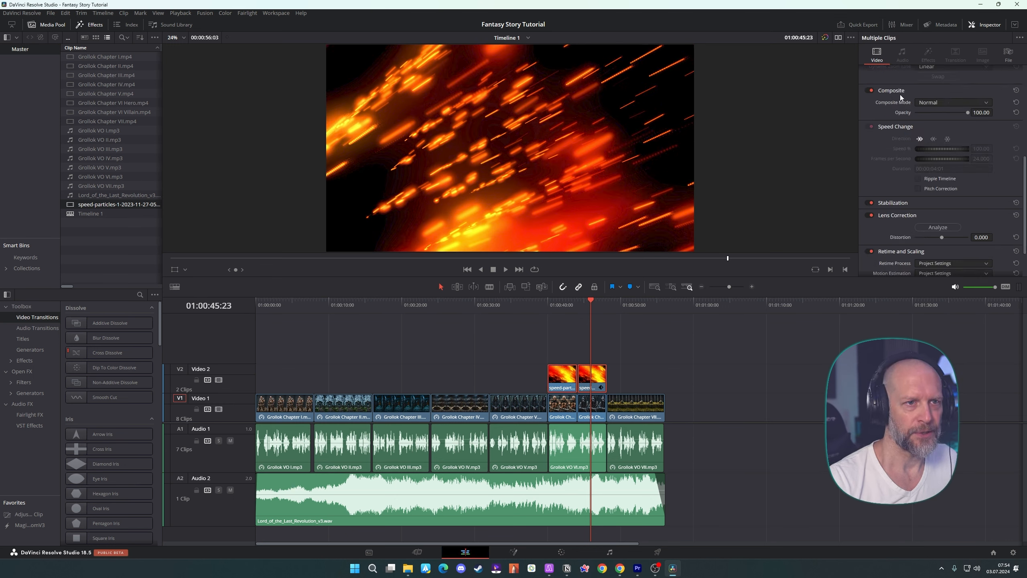
{"action": "left_click", "coordinate": [926, 102]}
{"action": "left_click", "coordinate": [937, 140]}
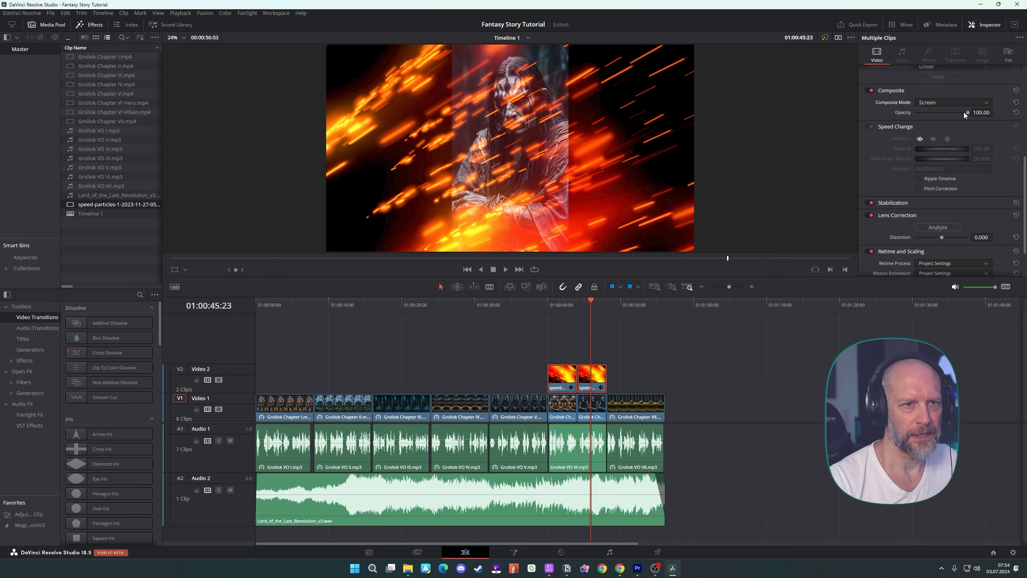
{"action": "left_click_drag", "start_coordinate": [965, 113], "coordinate": [923, 112]}
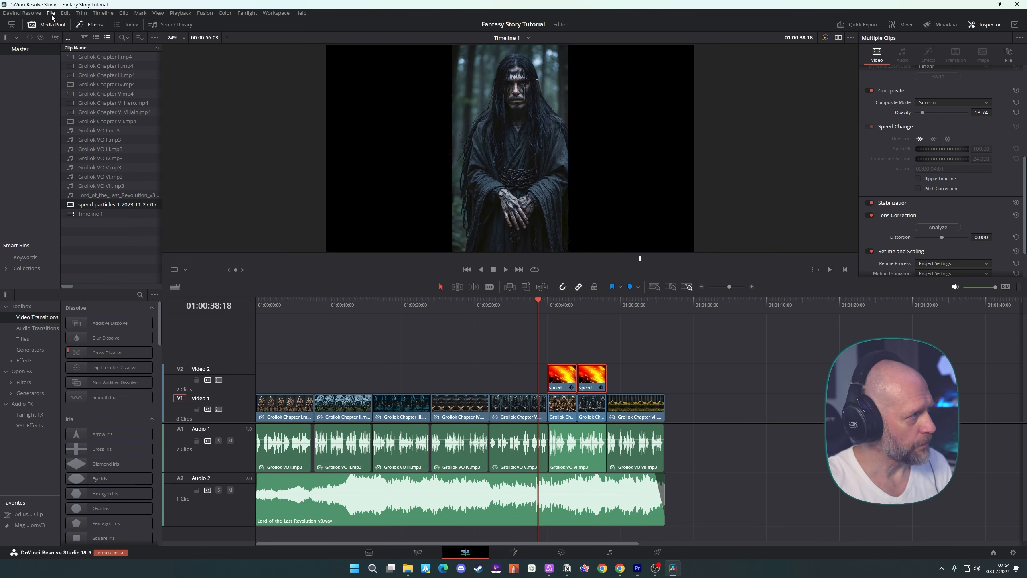
Set the project's timeline resolution to vertical 1080 x 1920 HD and save the project settings
{"action": "left_click", "coordinate": [51, 13]}
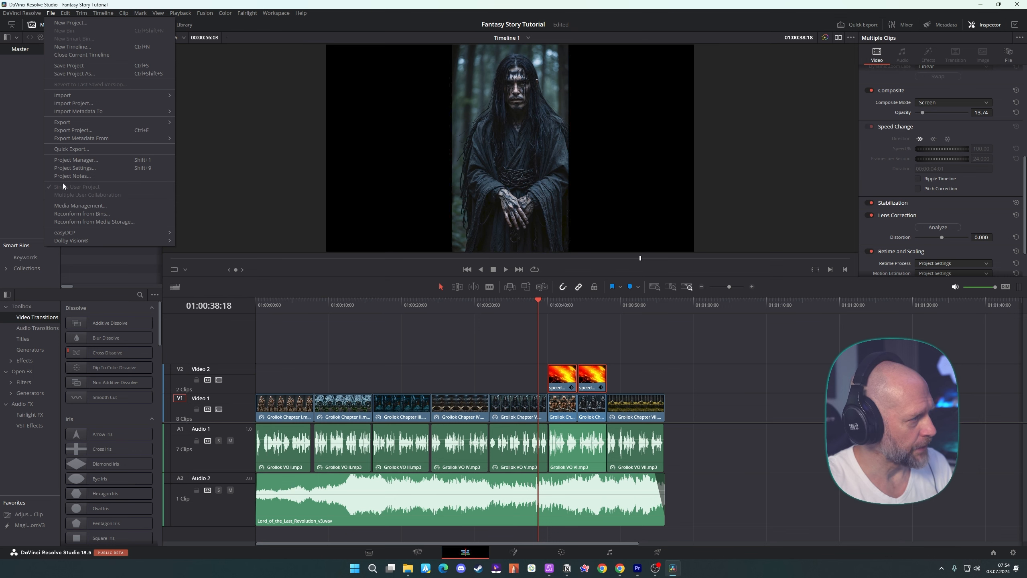
{"action": "left_click", "coordinate": [78, 169]}
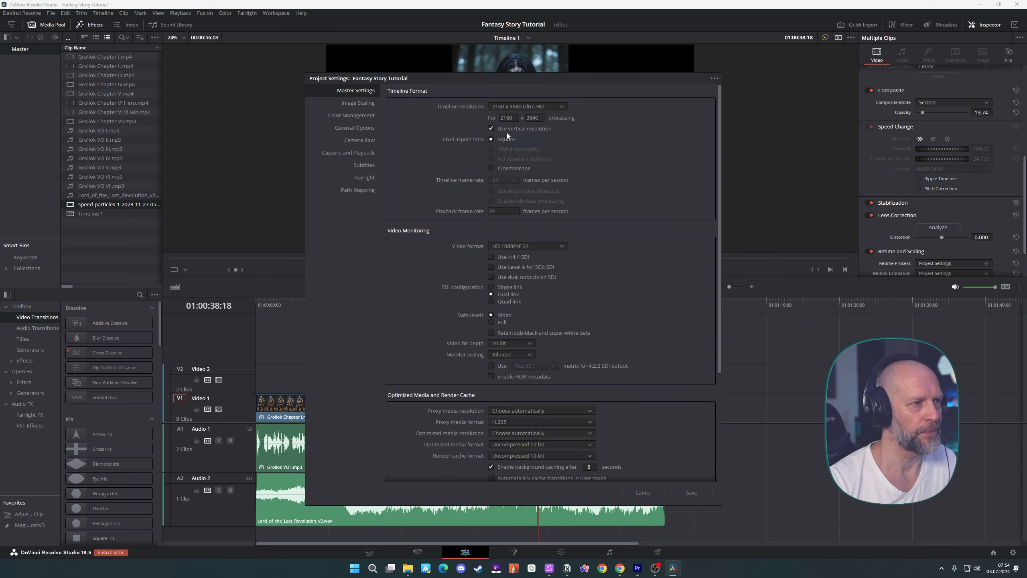
{"action": "left_click", "coordinate": [533, 107]}
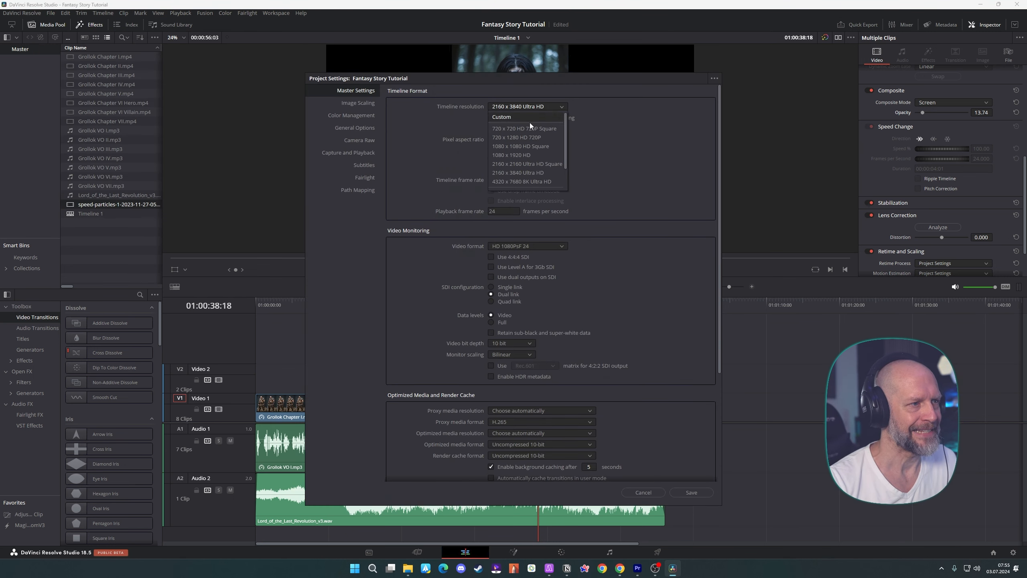
{"action": "left_click", "coordinate": [517, 155]}
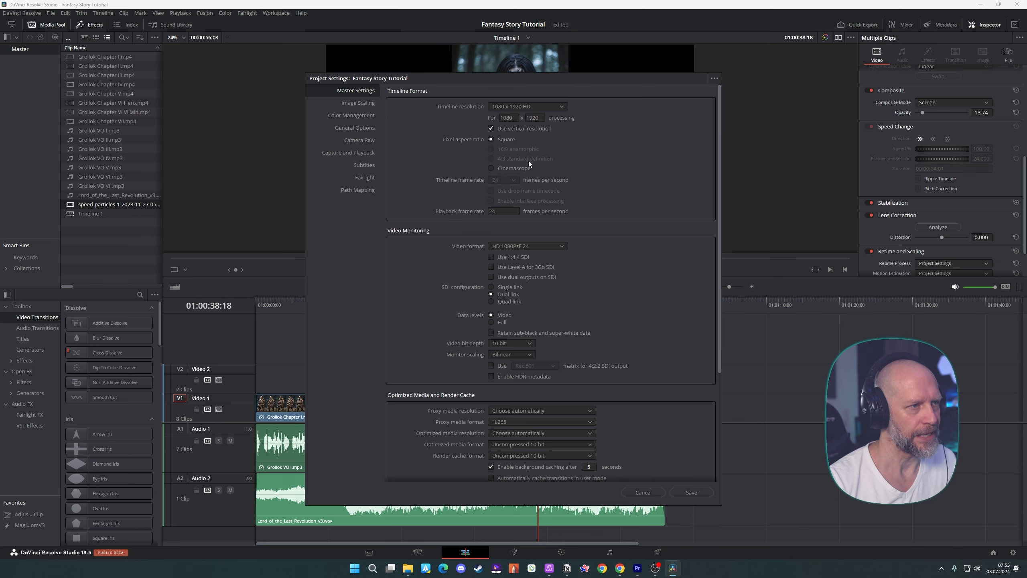
{"action": "left_click", "coordinate": [692, 492]}
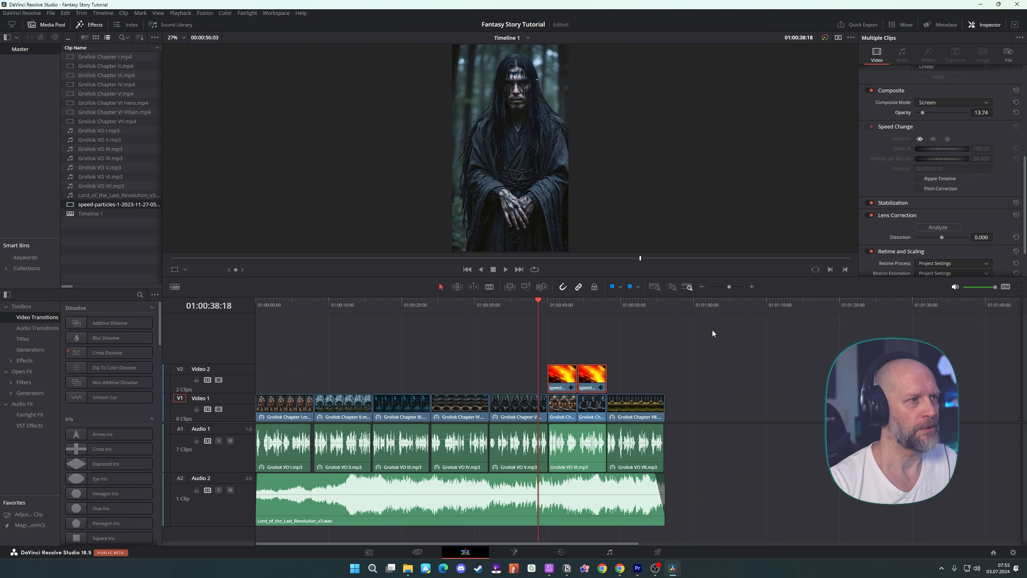
Create English subtitles from all the voice-over clips on Audio 1 with the Subtitle Default caption preset, and preview them in playback
{"action": "key", "text": "space"}
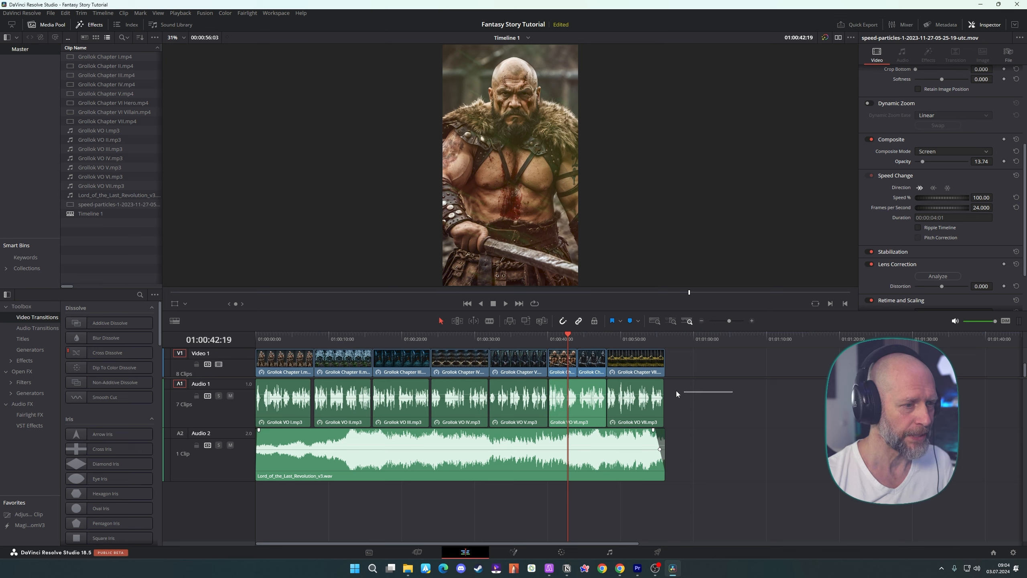
{"action": "left_click_drag", "start_coordinate": [676, 394], "coordinate": [250, 409]}
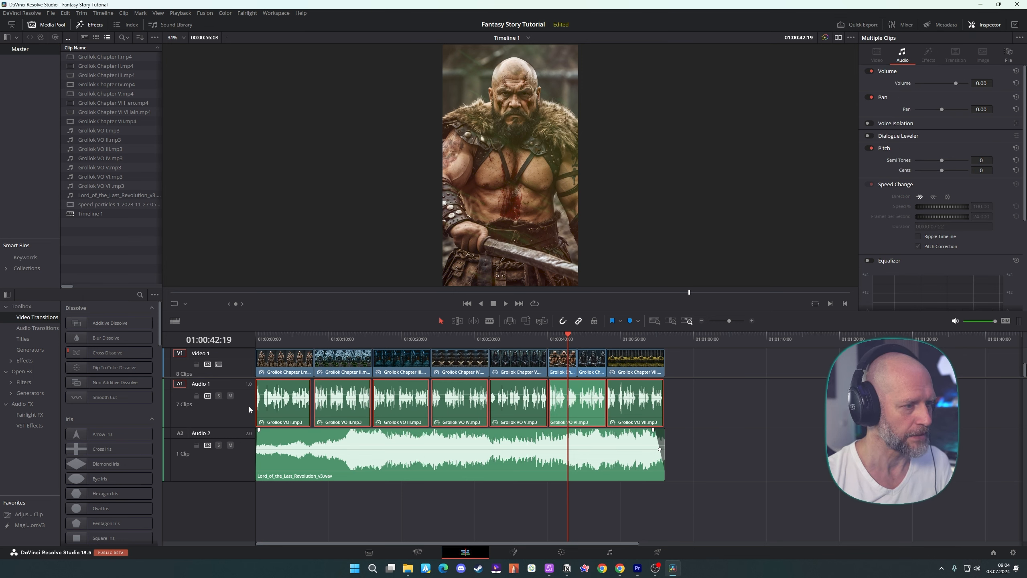
{"action": "left_click", "coordinate": [104, 13]}
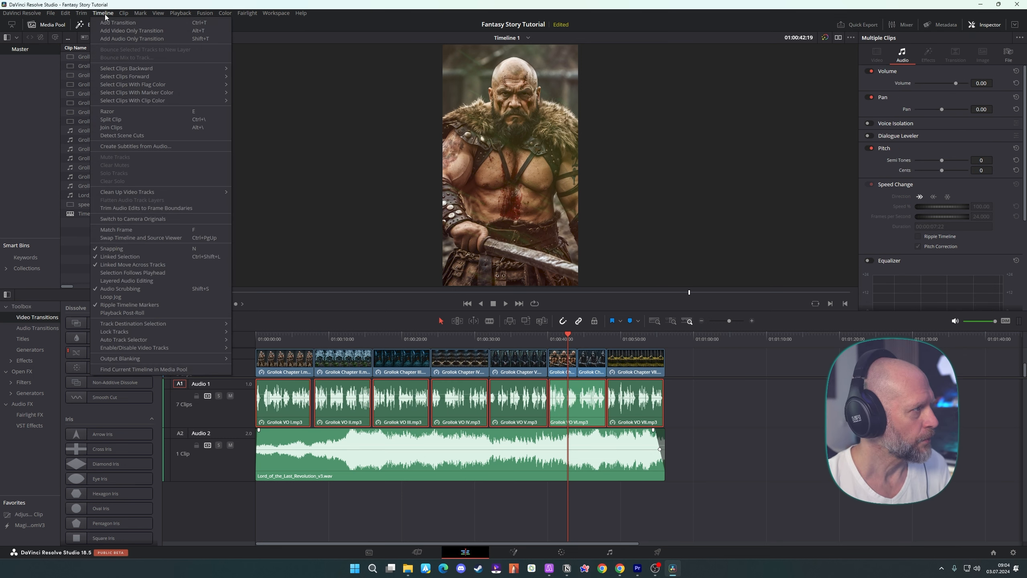
{"action": "left_click", "coordinate": [137, 148]}
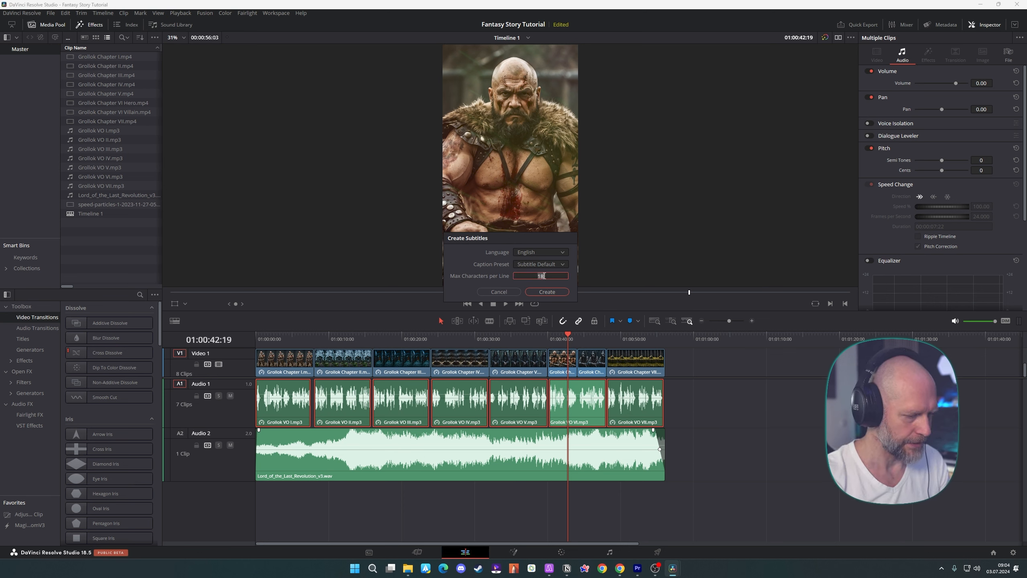
{"action": "left_click", "coordinate": [547, 291]}
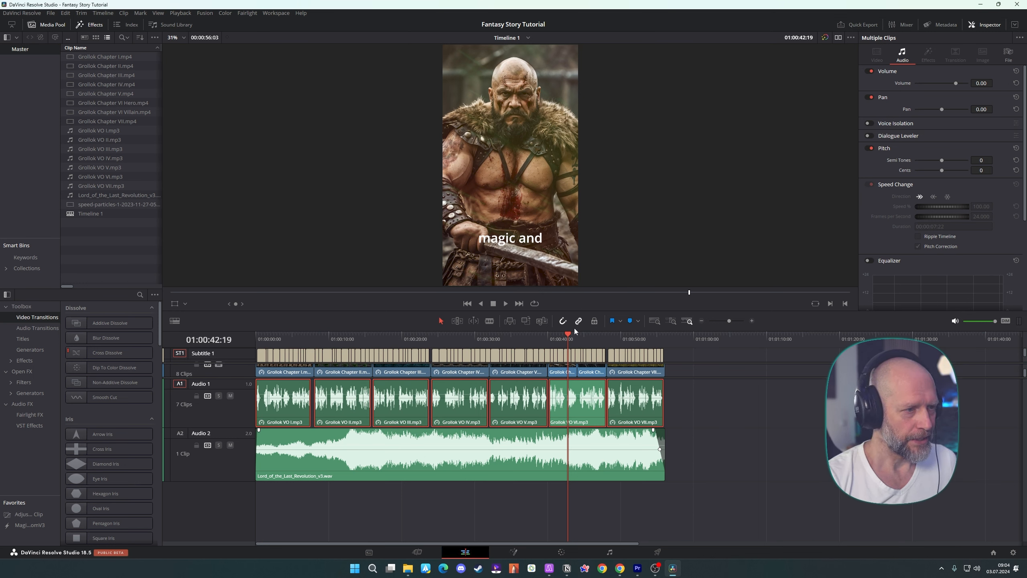
{"action": "key", "text": "space"}
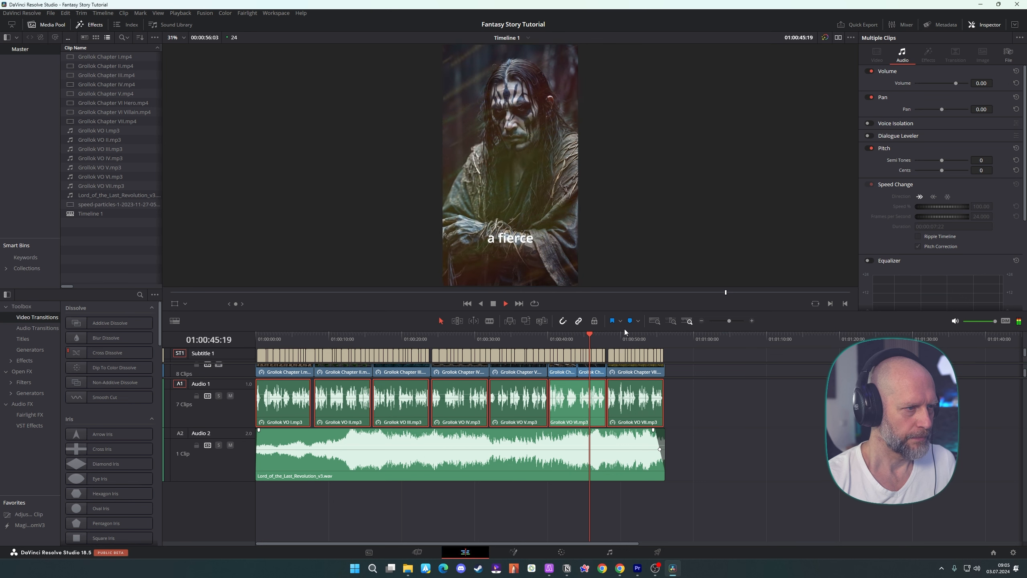
{"action": "key", "text": "space"}
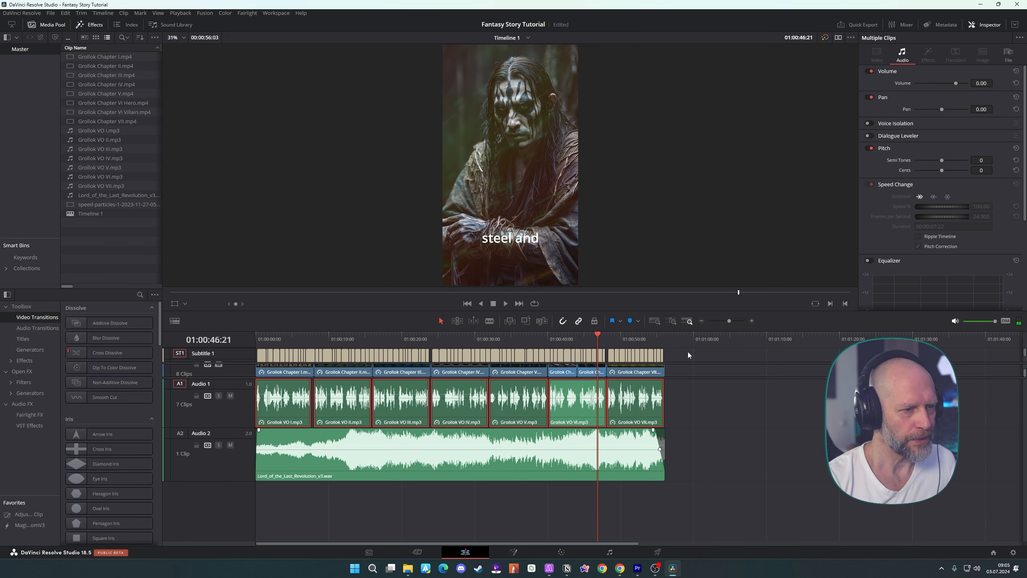
Select all captions on the Subtitle 1 track and set the track's font to Onyx with a yellow text color
{"action": "left_click_drag", "start_coordinate": [688, 352], "coordinate": [259, 355]}
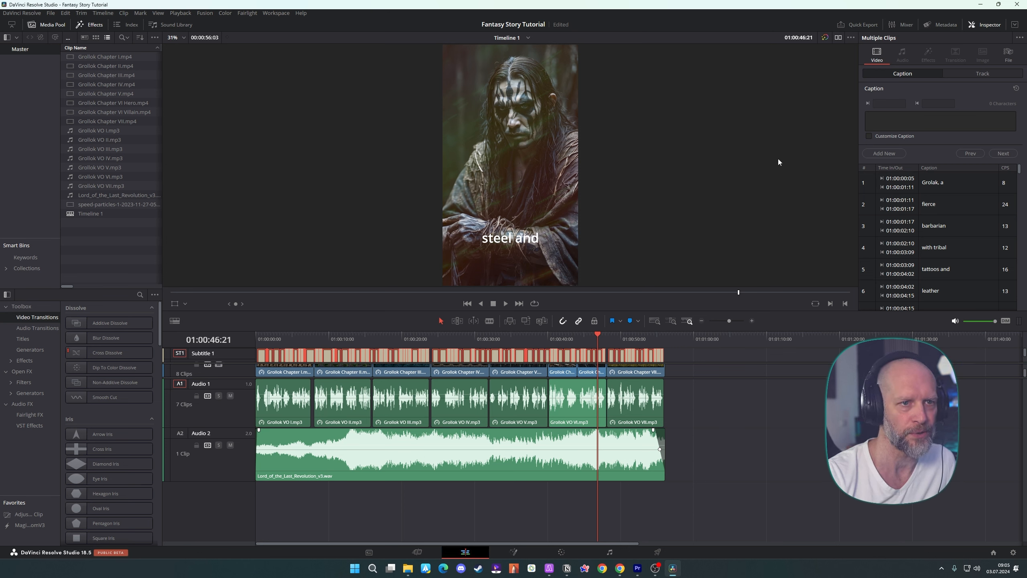
{"action": "left_click", "coordinate": [975, 74]}
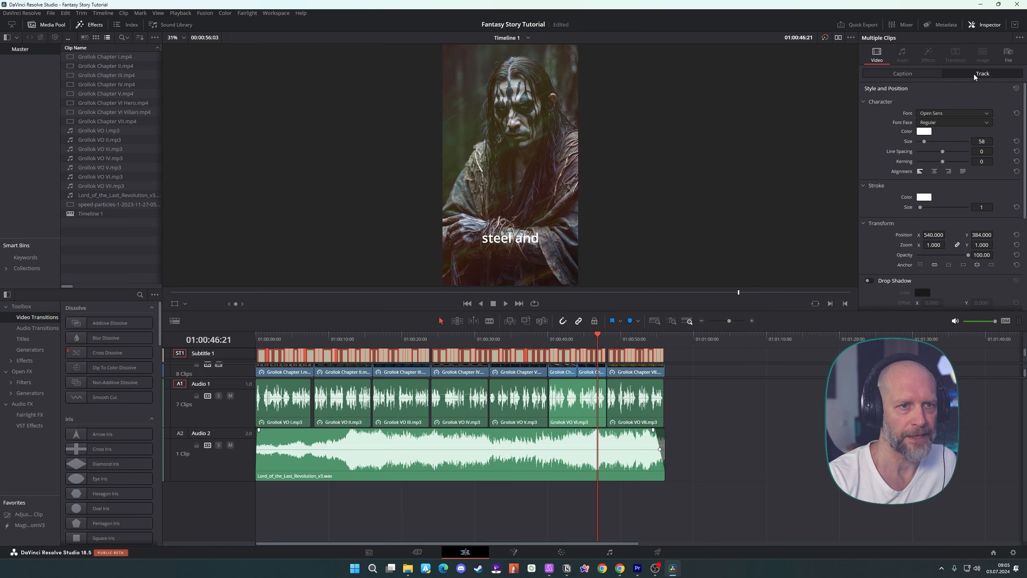
{"action": "left_click", "coordinate": [944, 112]}
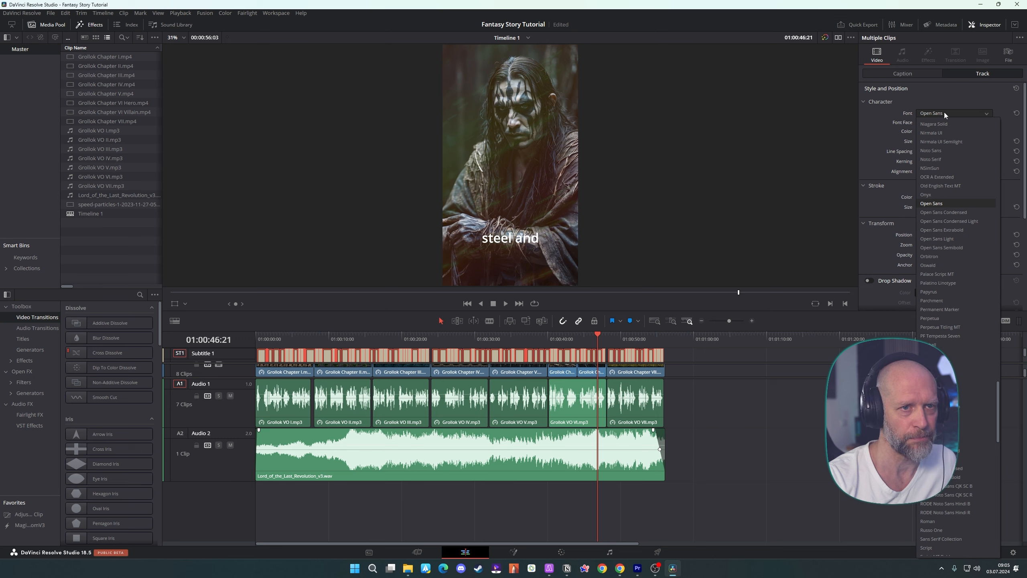
{"action": "left_click", "coordinate": [936, 192]}
{"action": "left_click", "coordinate": [928, 123]}
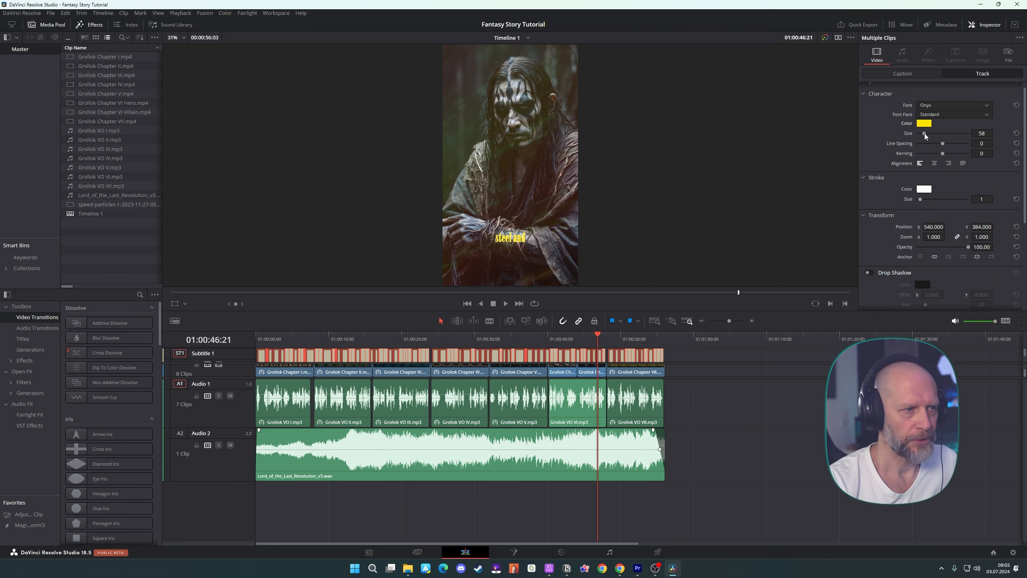
Set the subtitle track's text size to about 95 and raise its vertical position to about Y 709
{"action": "left_click_drag", "start_coordinate": [927, 136], "coordinate": [930, 135]}
{"action": "scroll", "coordinate": [978, 196], "scroll_direction": "down", "scroll_amount": 1}
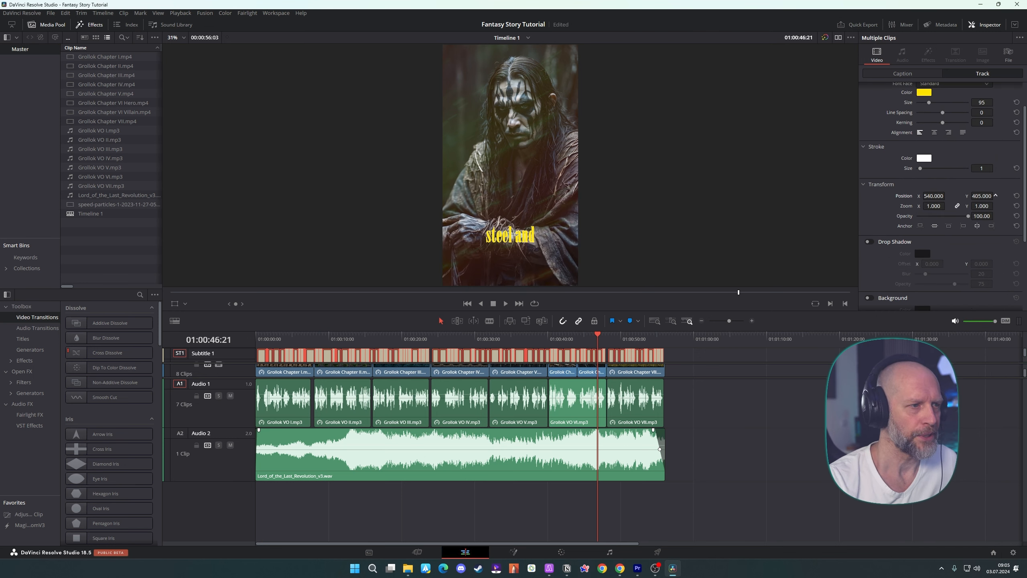
{"action": "left_click_drag", "start_coordinate": [996, 195], "coordinate": [995, 196]}
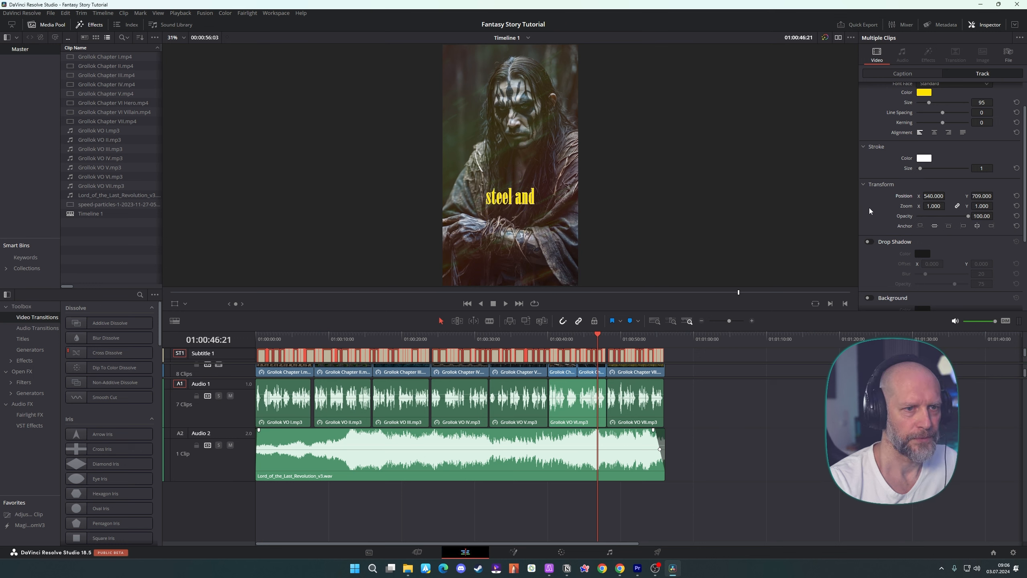
Enable the subtitle track's drop shadow, change its stroke color, and play the timeline from the start
{"action": "left_click", "coordinate": [868, 242]}
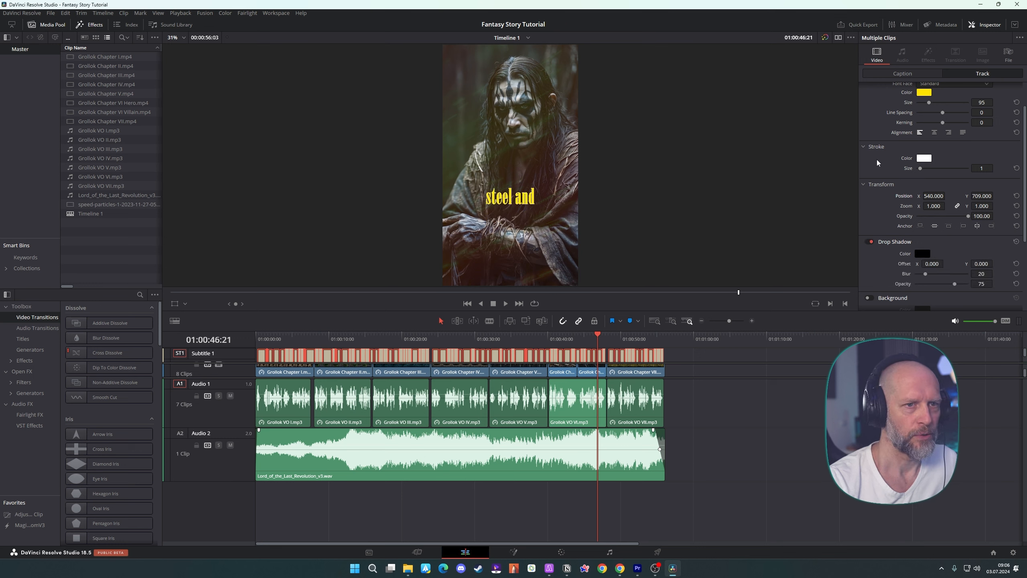
{"action": "left_click", "coordinate": [924, 159]}
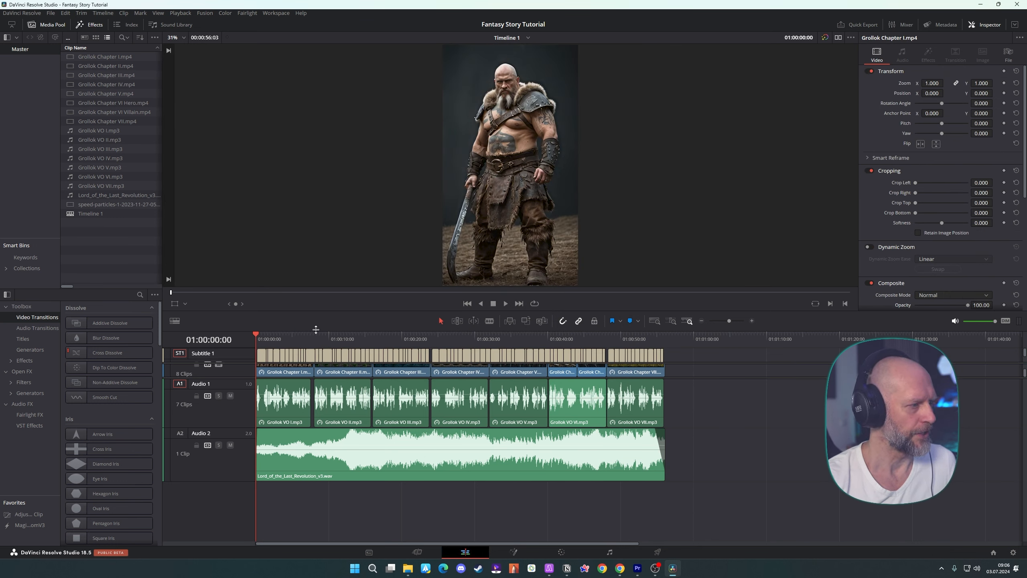
{"action": "key", "text": "space"}
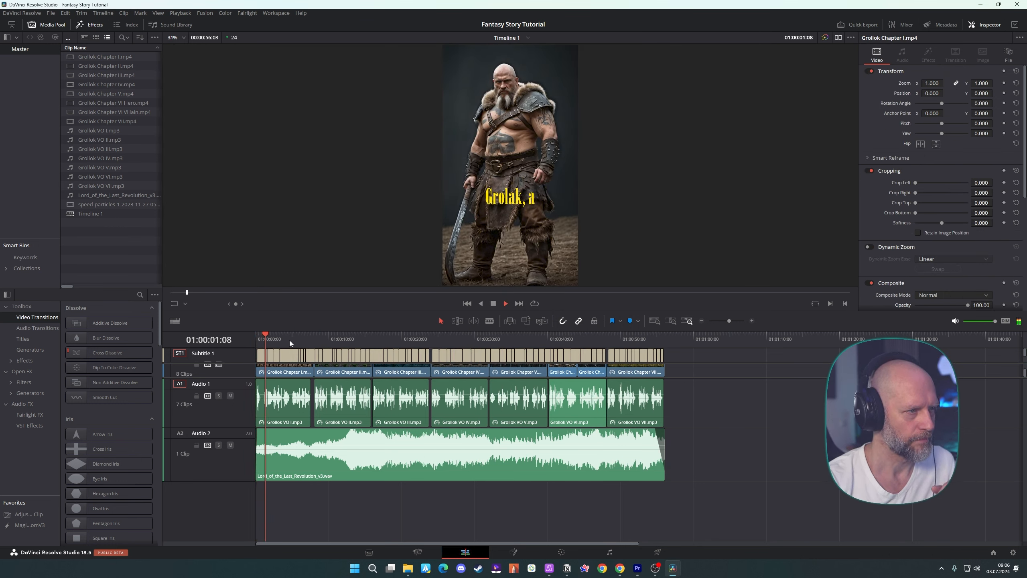